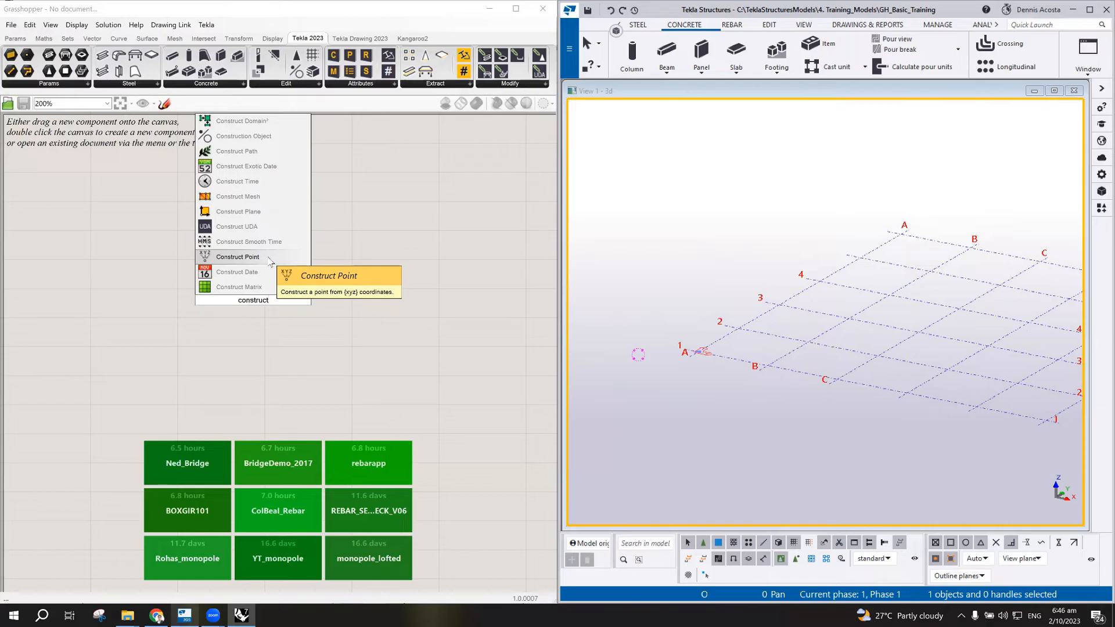
pyautogui.click(93, 40)
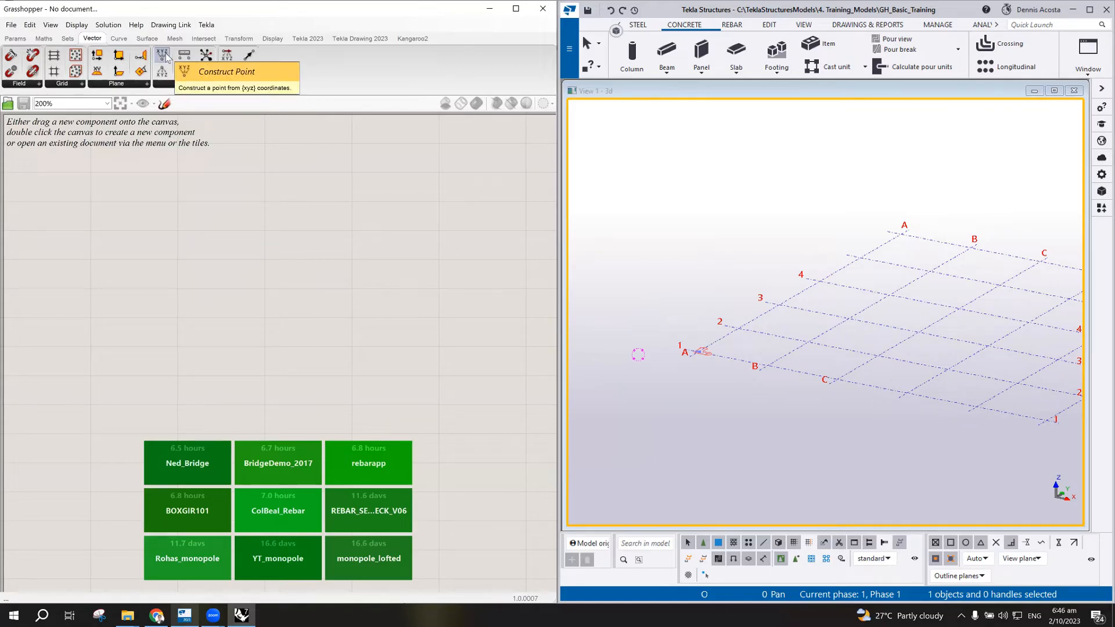
pyautogui.doubleClick(236, 270)
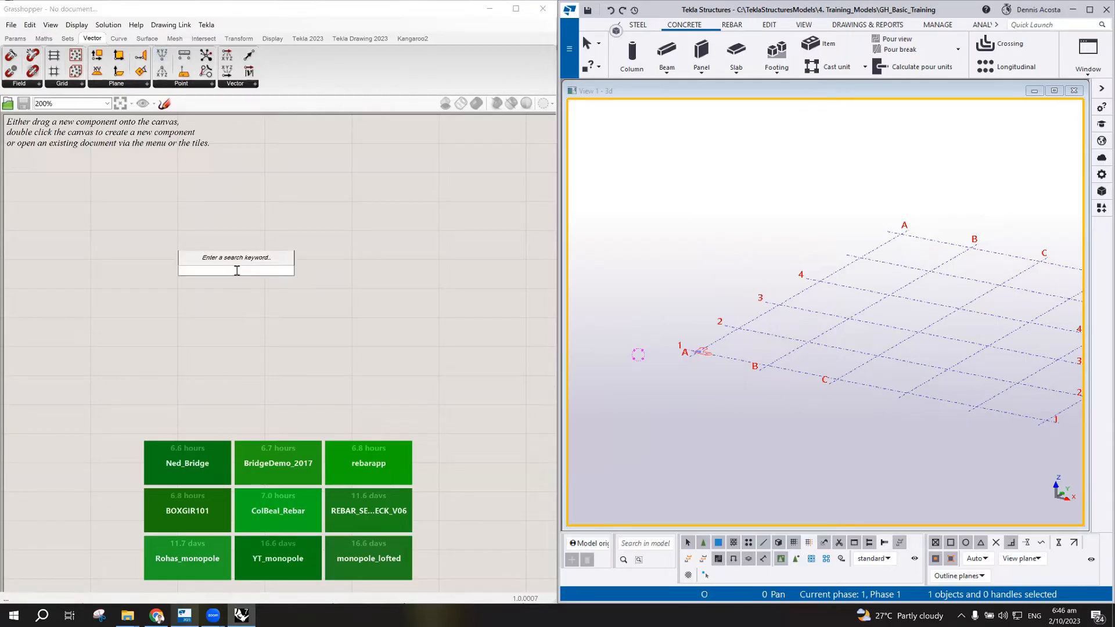
pyautogui.write('point')
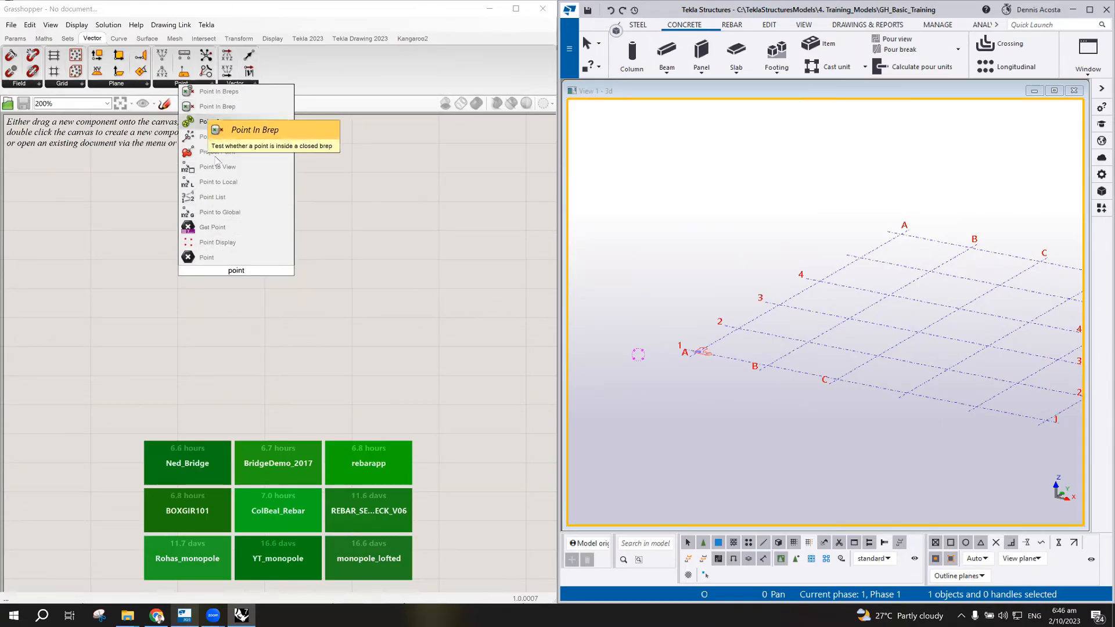
pyautogui.click(303, 288)
# - Find the Construct Point component with the search word "construct" and add it to the empty canvas
pyautogui.doubleClick(303, 288)
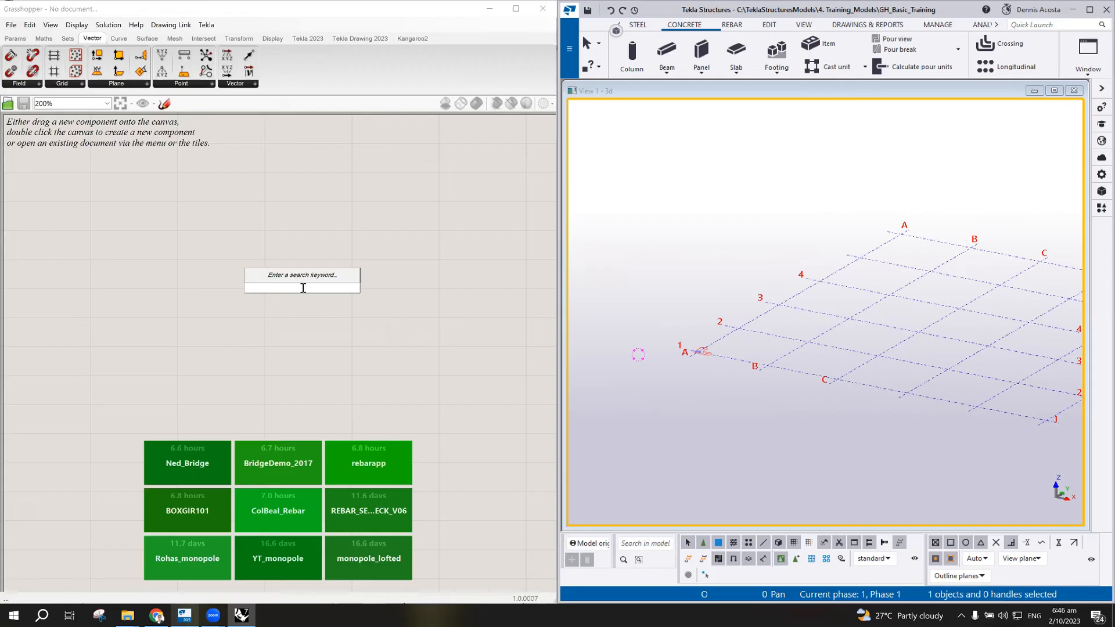
pyautogui.write('construct')
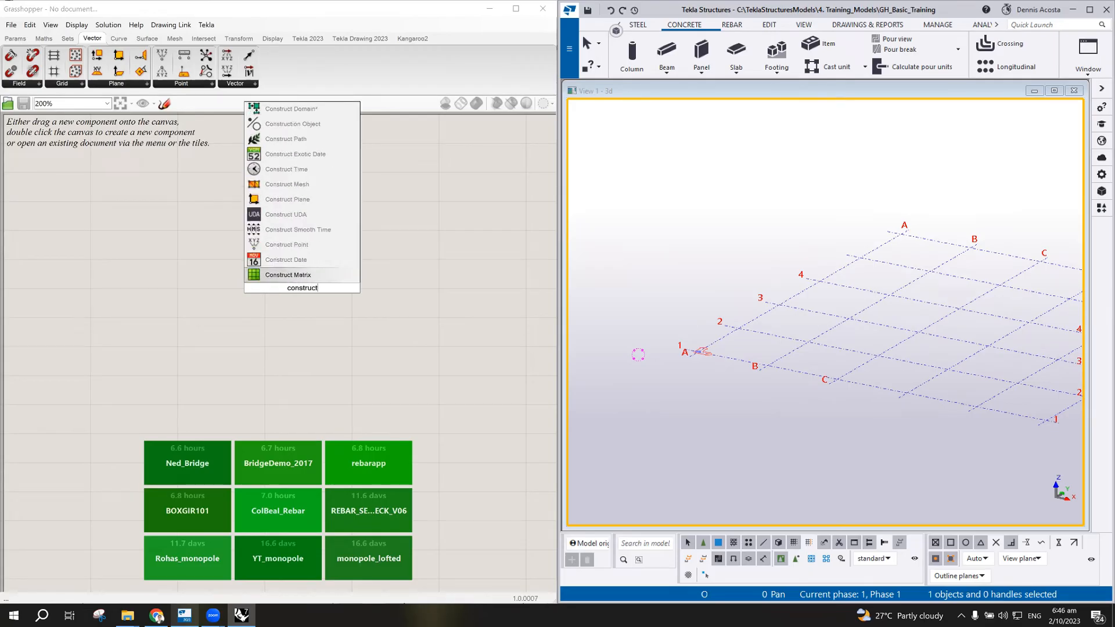
pyautogui.click(295, 245)
pyautogui.moveTo(312, 290); pyautogui.dragTo(268, 304)
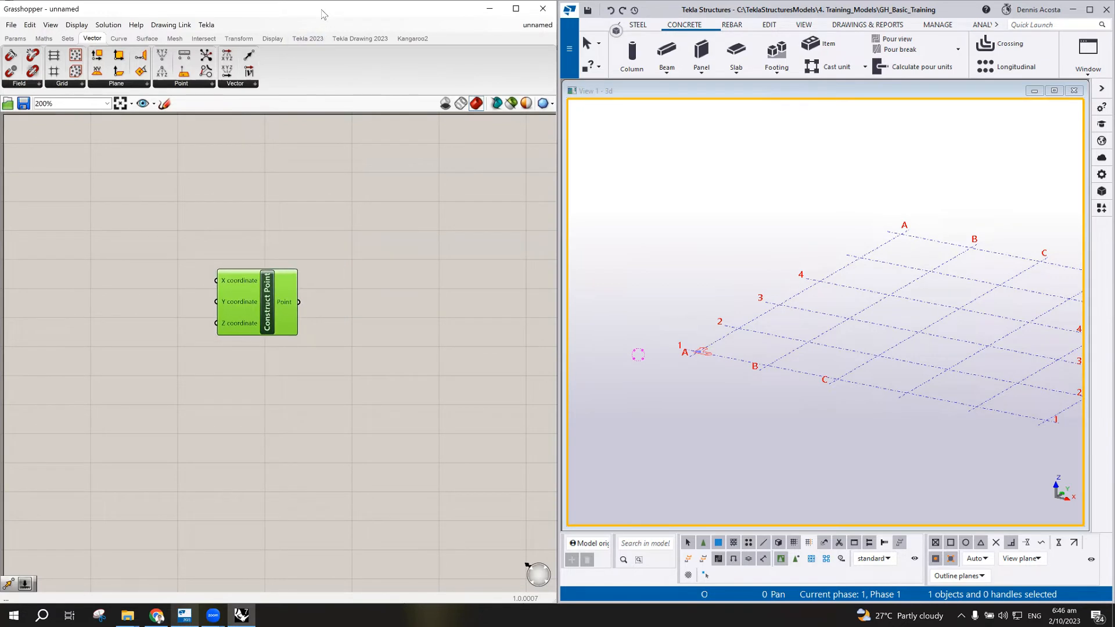
# - Move the Grasshopper window beside the Rhino viewports and stretch it taller so the whole Construct Point component fits
pyautogui.moveTo(323, 14); pyautogui.dragTo(846, 19)
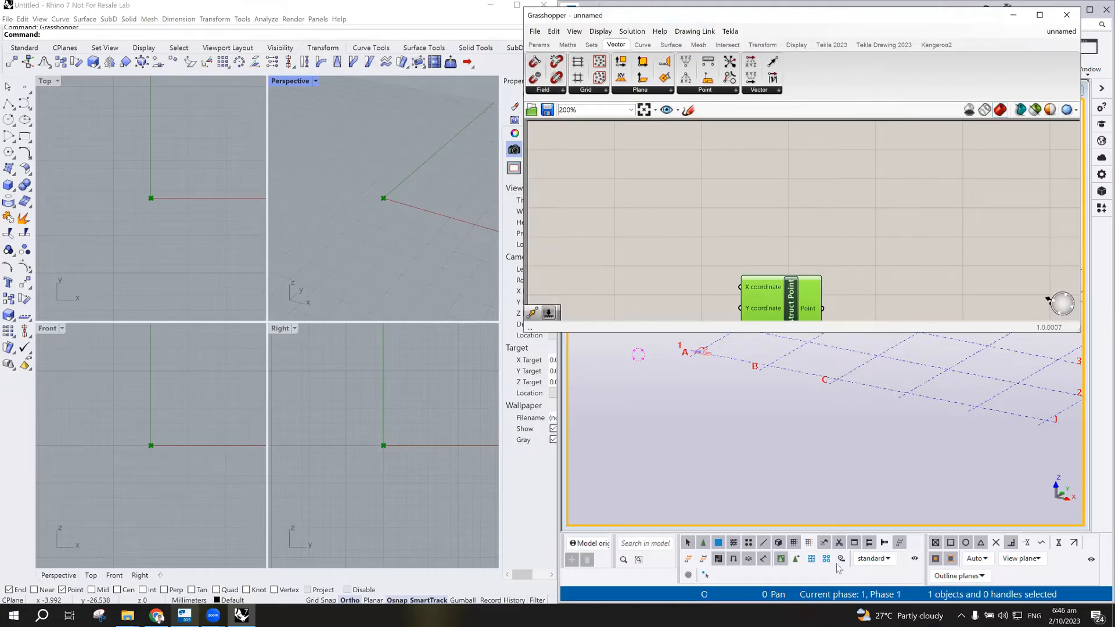
pyautogui.moveTo(826, 332); pyautogui.dragTo(826, 579)
pyautogui.scroll(-3, 353, 223)
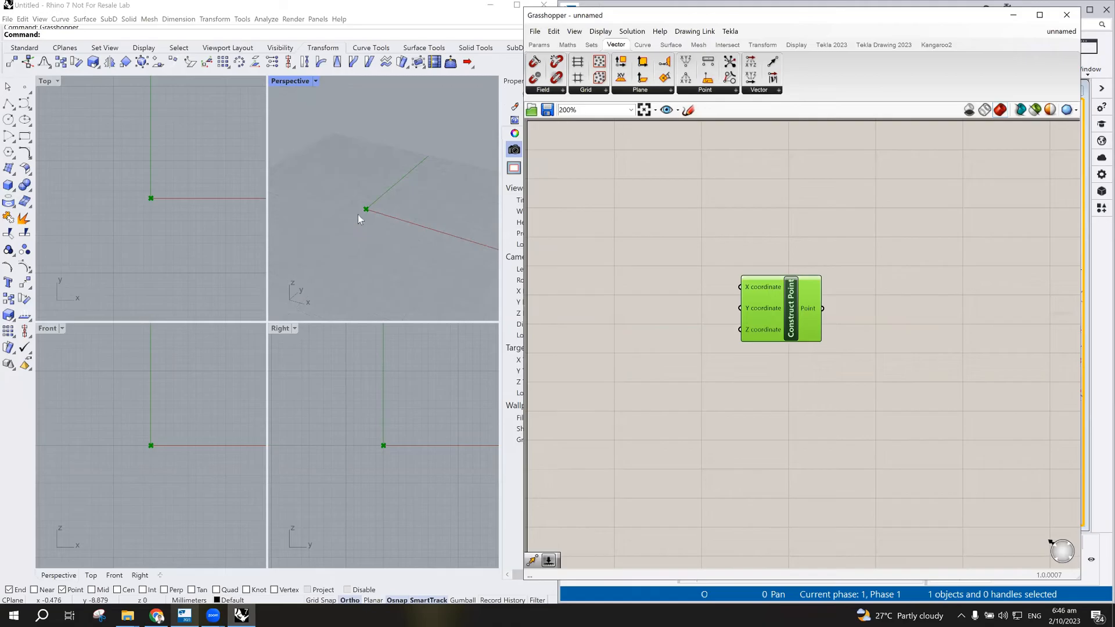
pyautogui.click(754, 243)
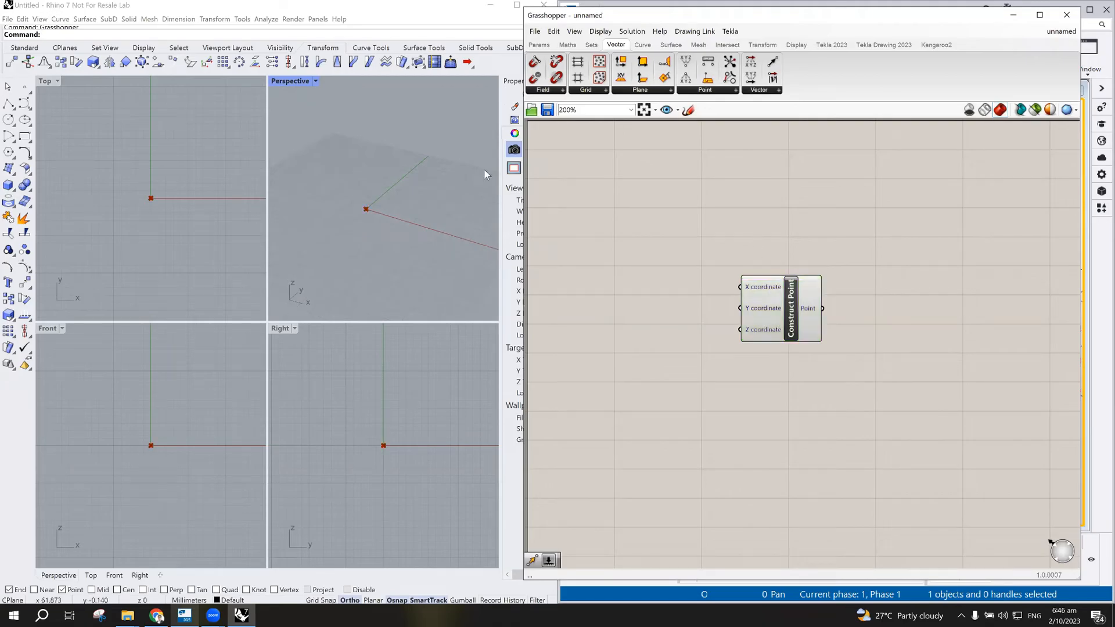
# - Maximize Rhino's Perspective viewport and show the whole construction grid around the point
pyautogui.doubleClick(291, 81)
pyautogui.scroll(-5, 249, 275)
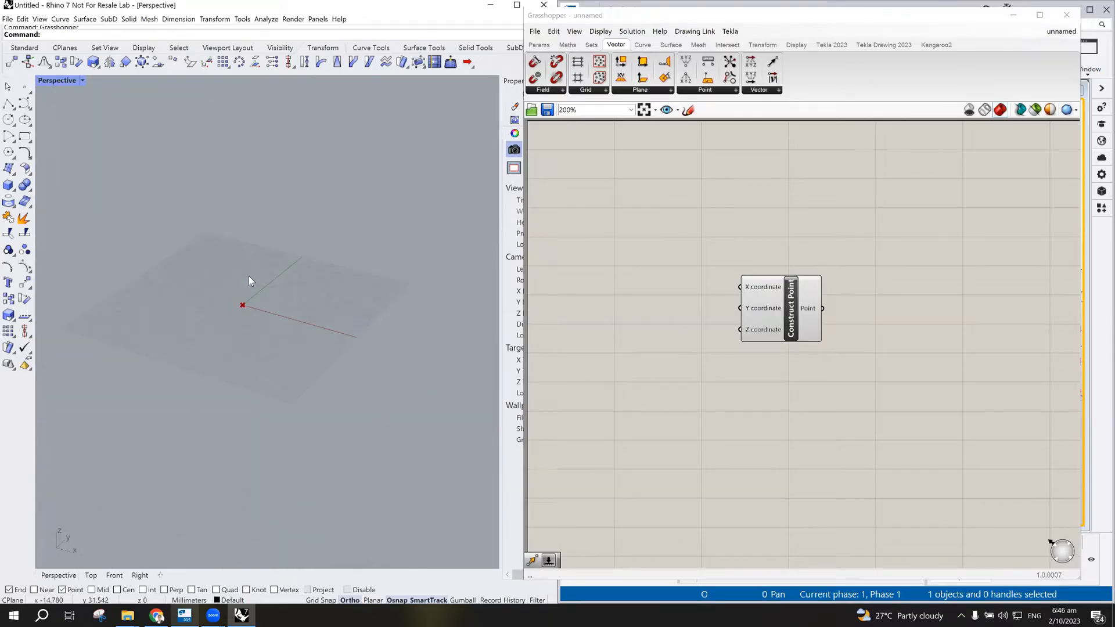
pyautogui.scroll(2, 232, 300)
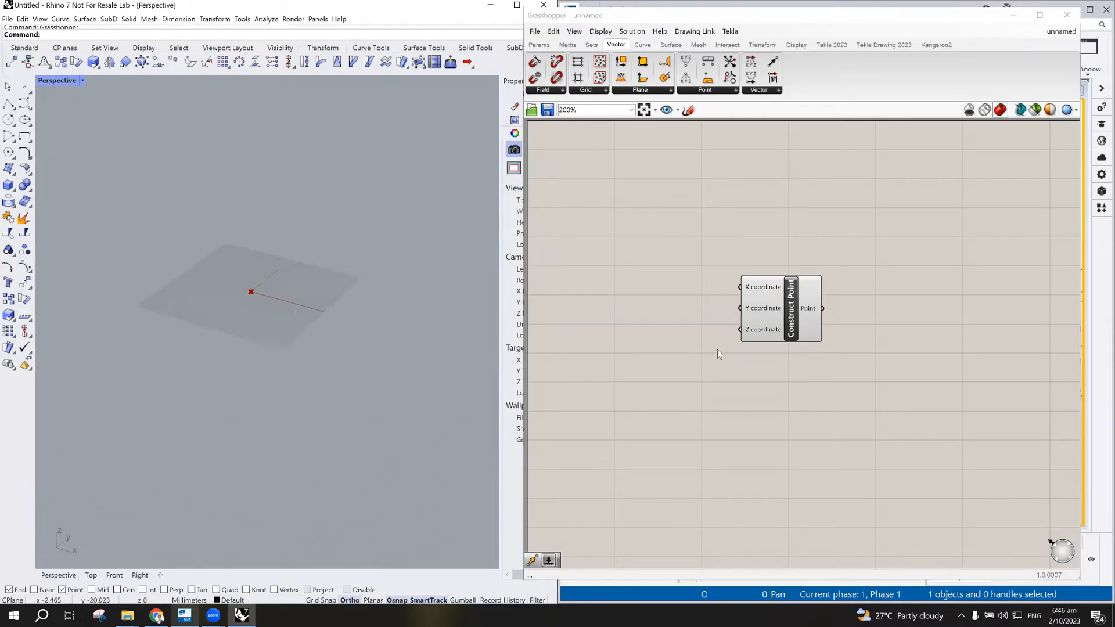
# - Delete the Construct Point component from the canvas
pyautogui.click(796, 303)
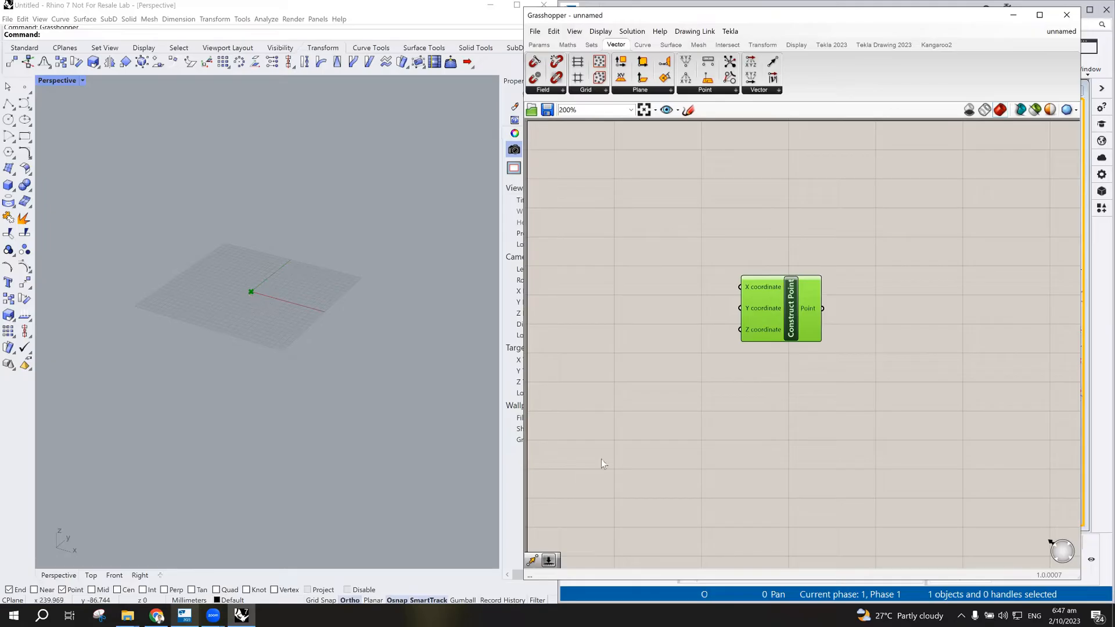
pyautogui.moveTo(791, 321); pyautogui.dragTo(736, 274)
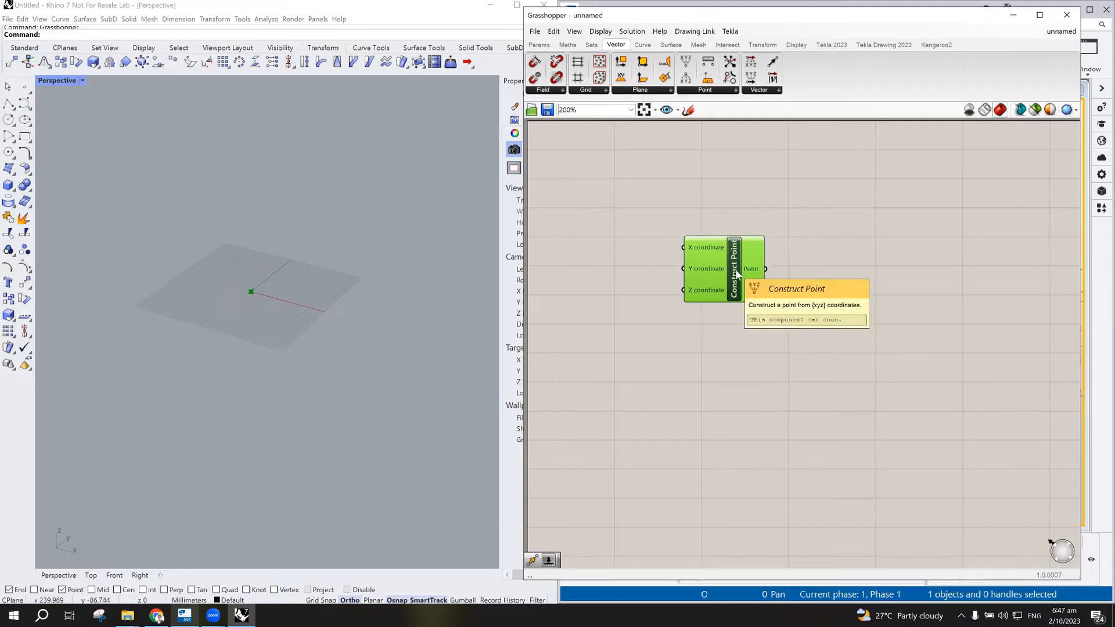
pyautogui.moveTo(736, 273); pyautogui.dragTo(746, 281)
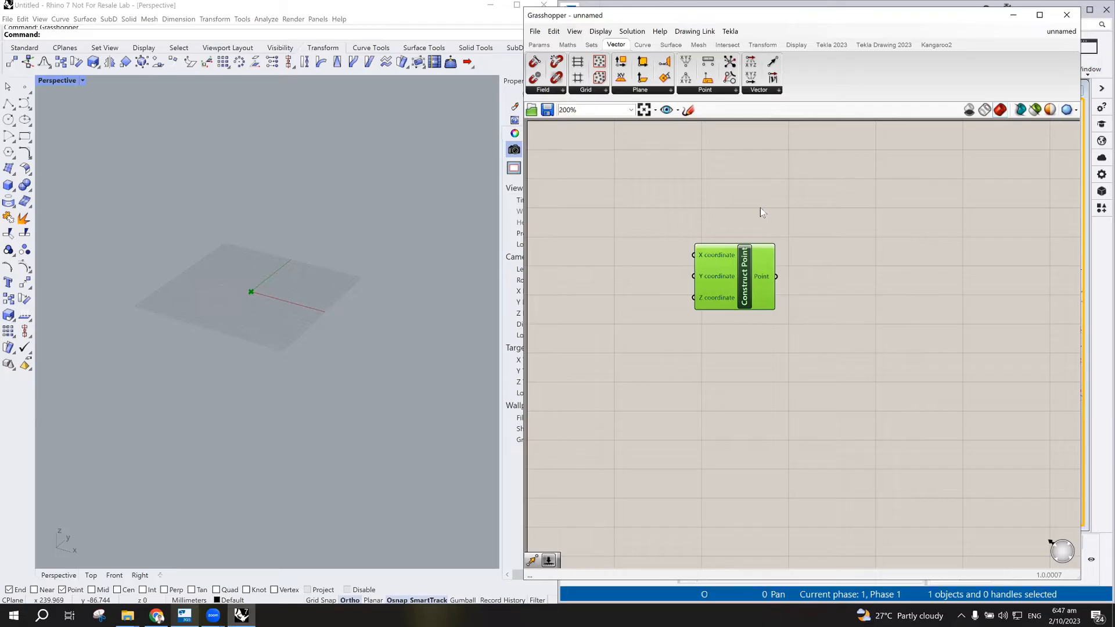
pyautogui.click(761, 211)
pyautogui.click(749, 283)
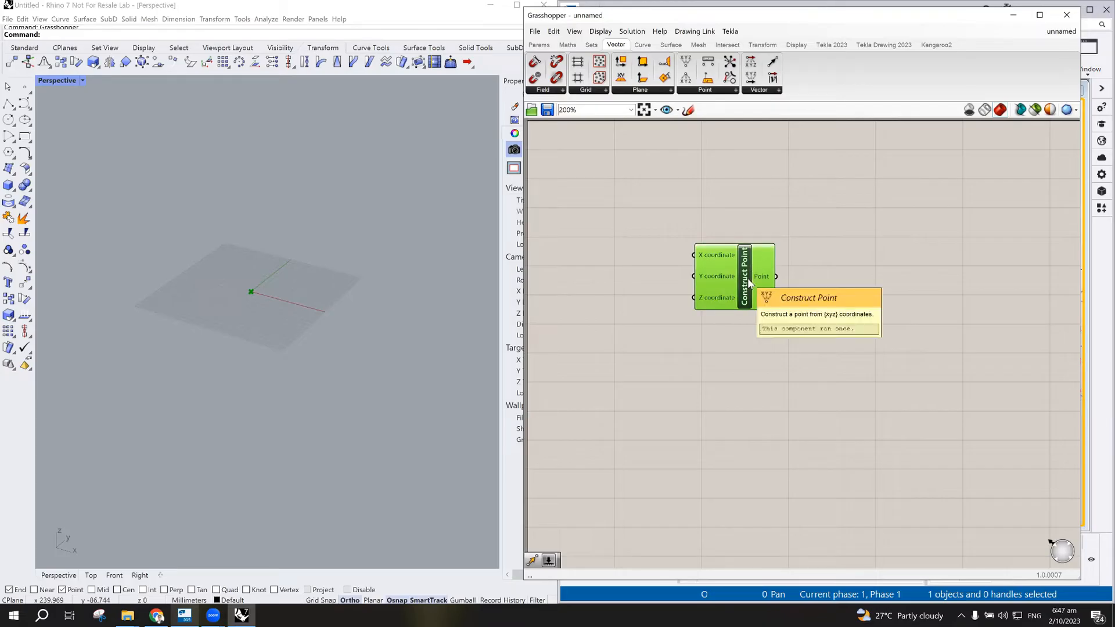
pyautogui.press('Delete')
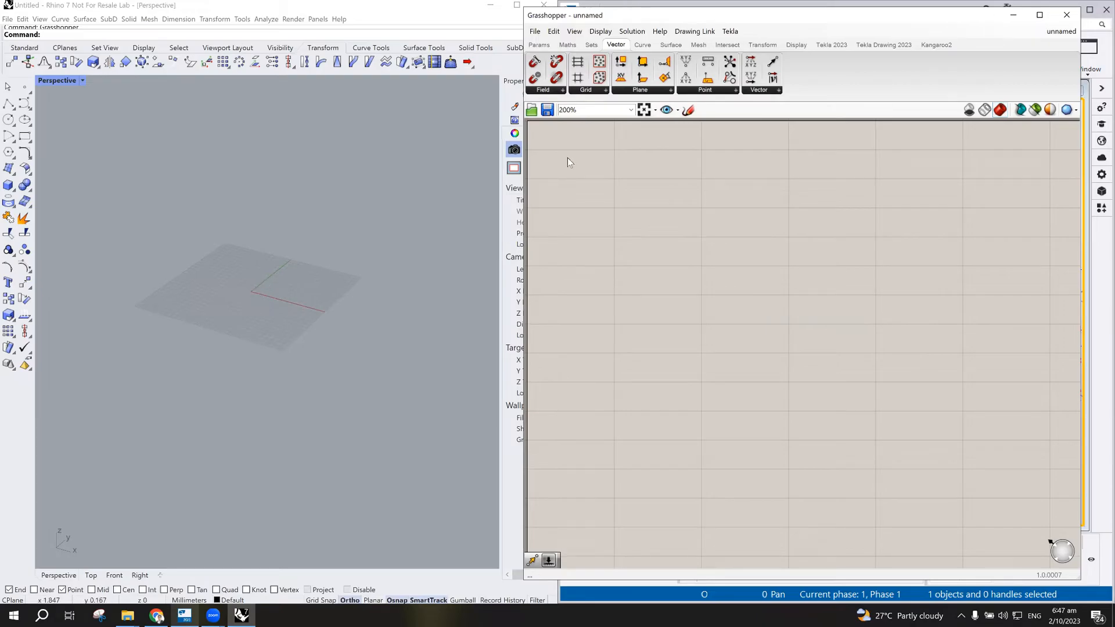
# - Place a Construct Point component from the Vector components on the canvas, leaving room beside its coordinate inputs
pyautogui.moveTo(691, 63); pyautogui.dragTo(749, 269)
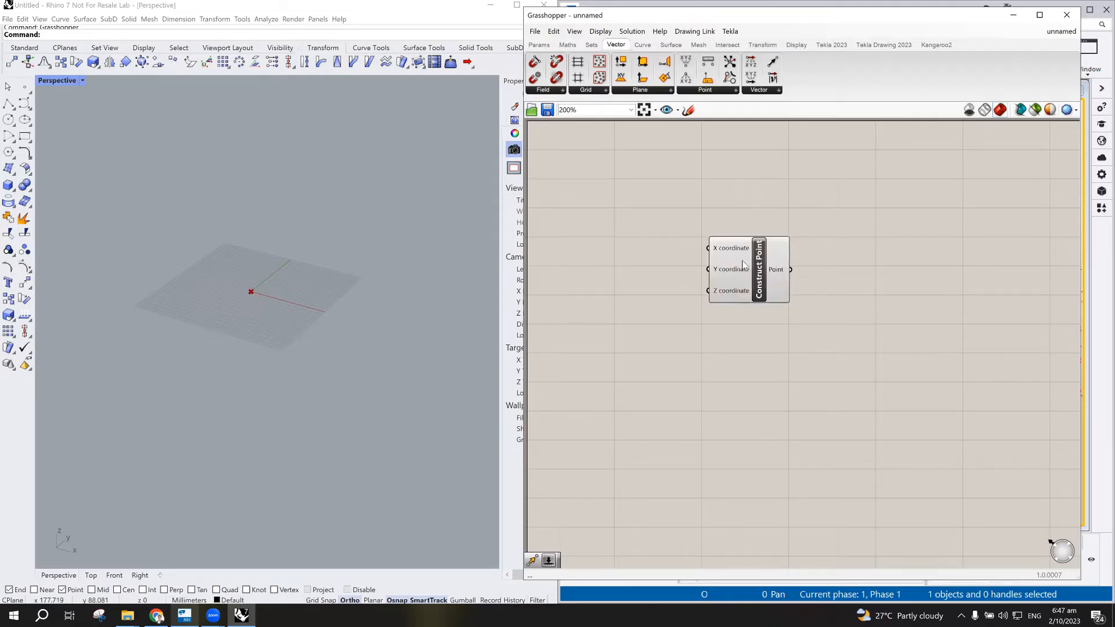
pyautogui.click(761, 266)
pyautogui.moveTo(770, 273); pyautogui.dragTo(797, 276)
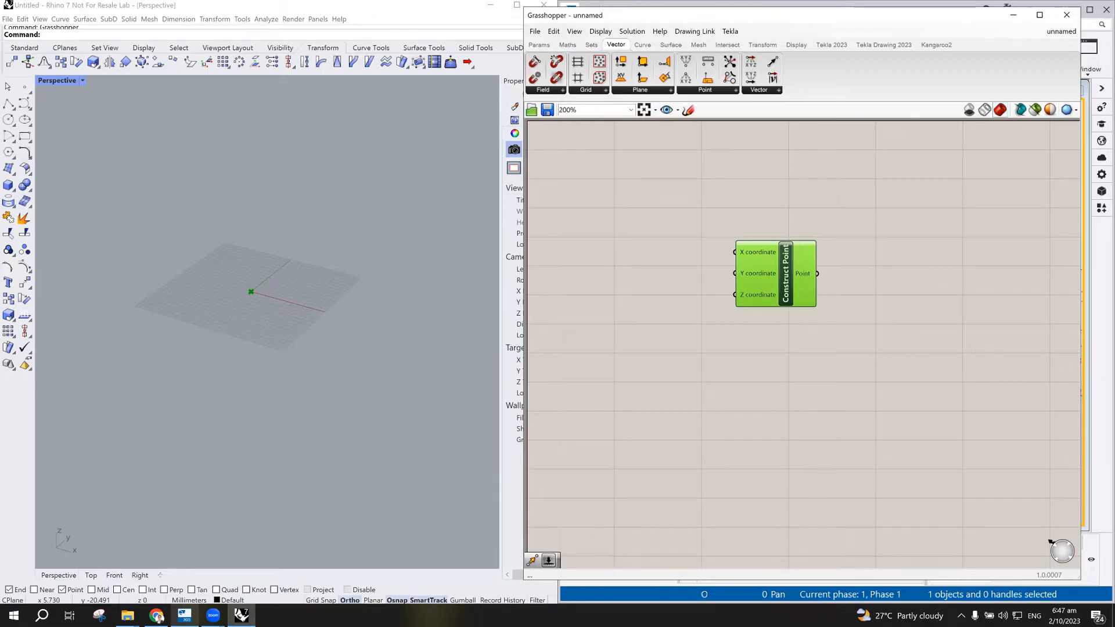
pyautogui.hotkey('alt', 'Tab')
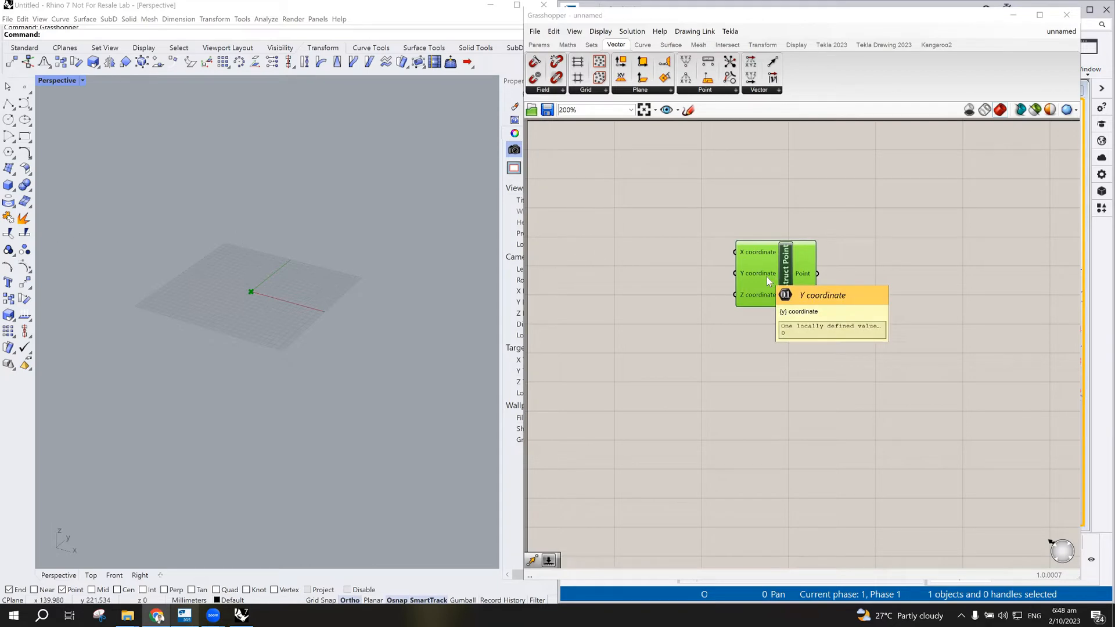
pyautogui.moveTo(785, 280); pyautogui.dragTo(815, 316)
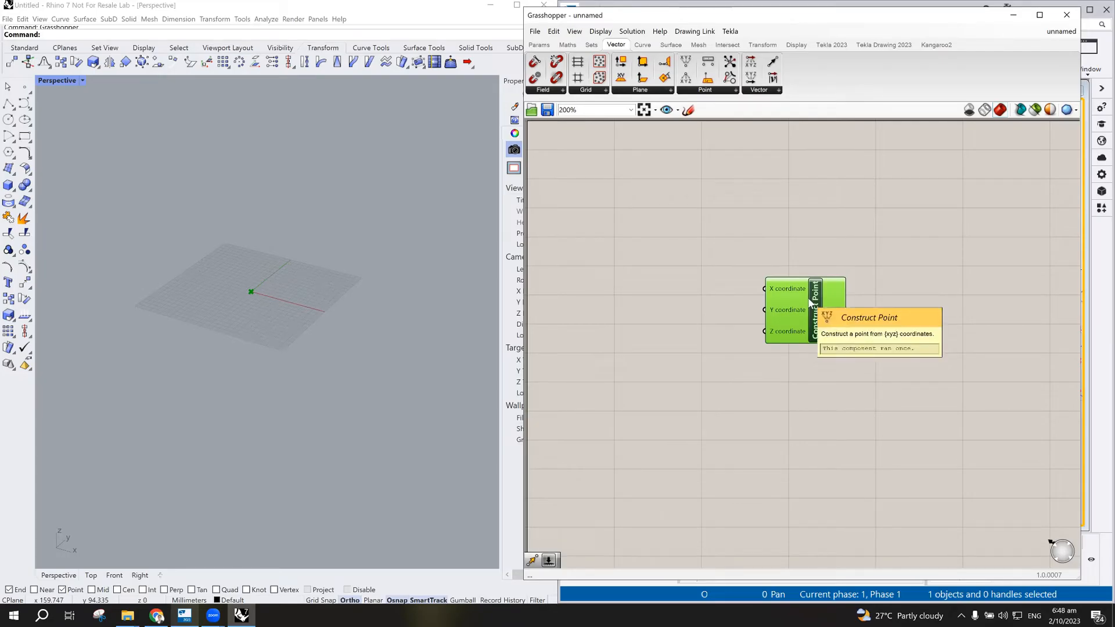
pyautogui.moveTo(833, 299); pyautogui.dragTo(833, 297)
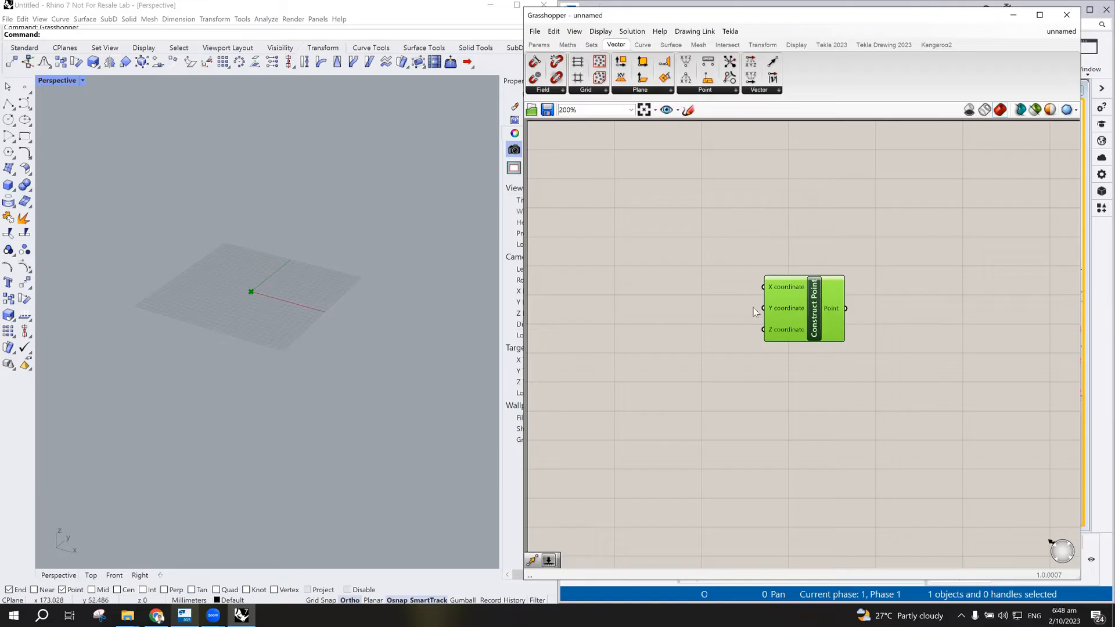
# - Add a Unit X component and position it next to the X coordinate input of Construct Point
pyautogui.doubleClick(649, 289)
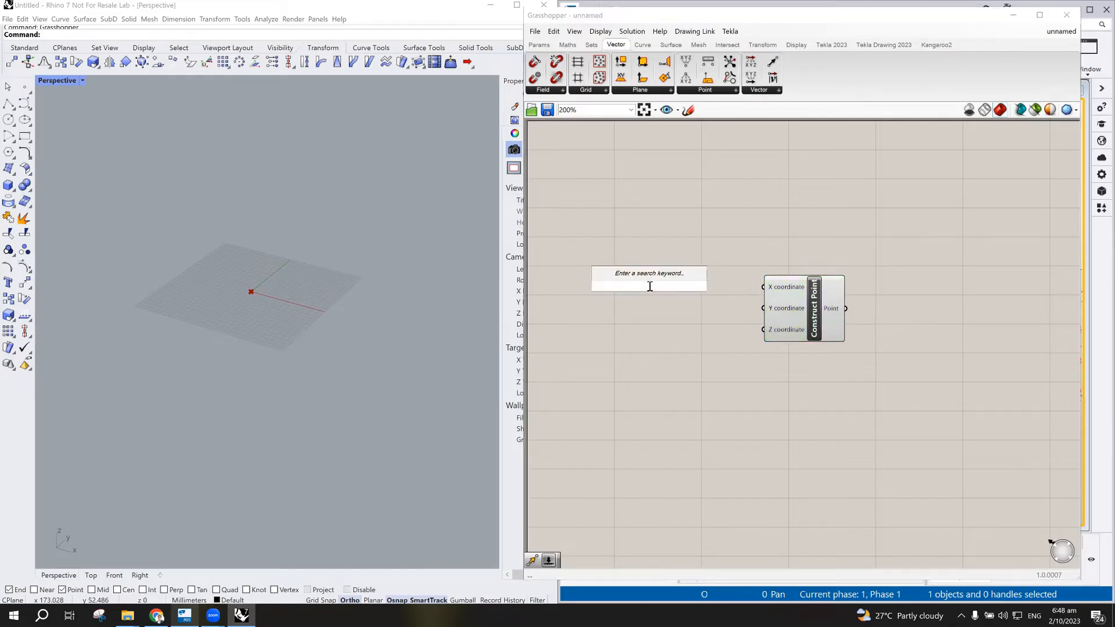
pyautogui.write('x')
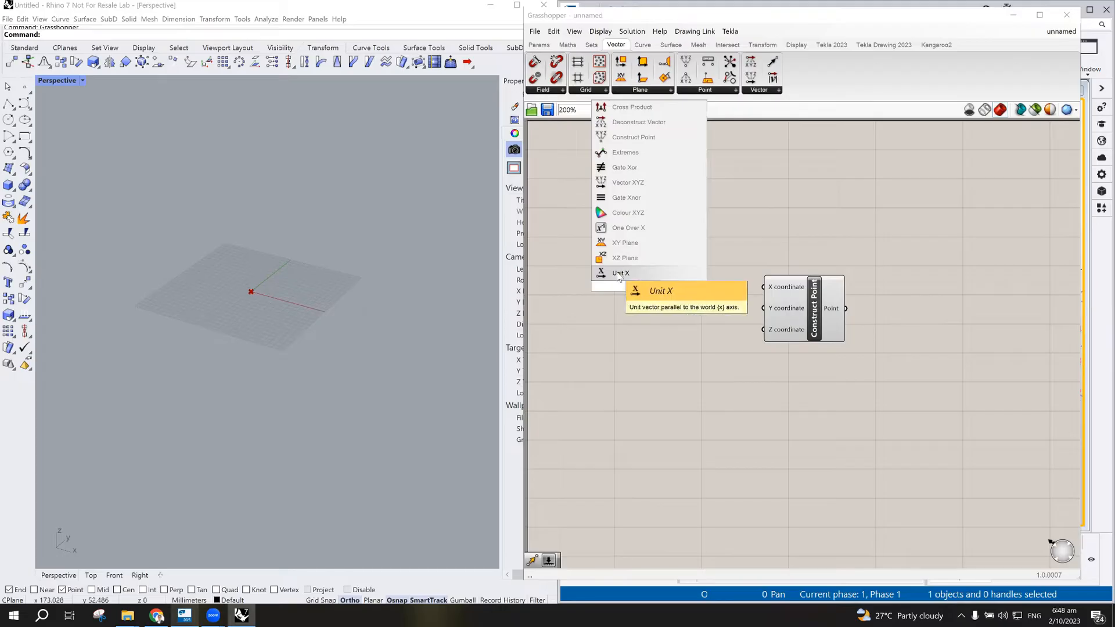
pyautogui.click(617, 272)
pyautogui.moveTo(815, 300); pyautogui.dragTo(839, 301)
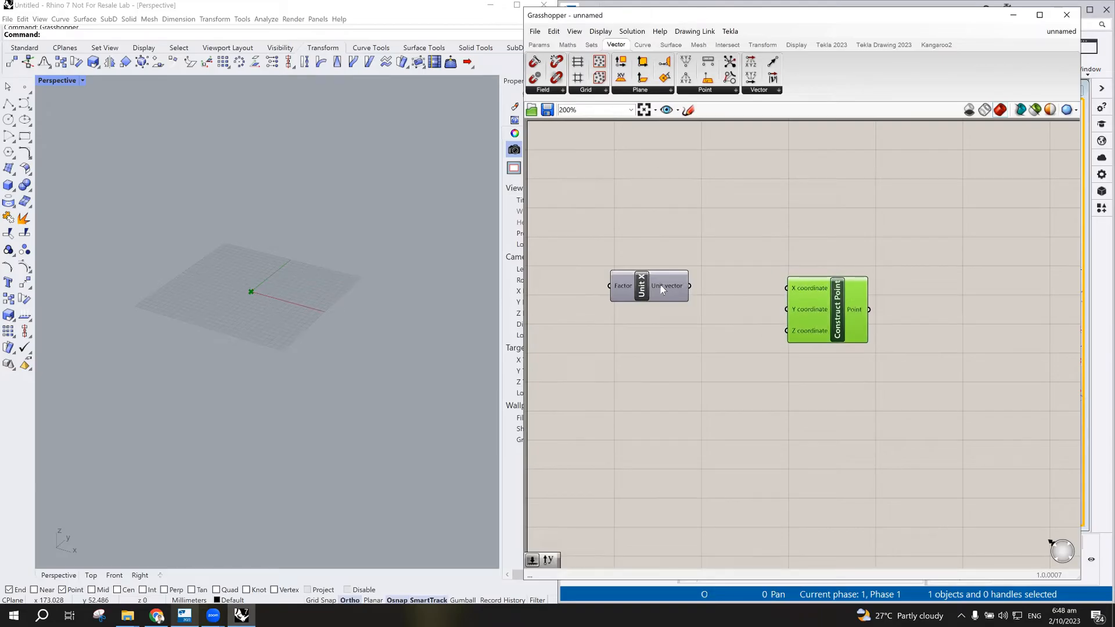
pyautogui.moveTo(660, 285); pyautogui.dragTo(701, 288)
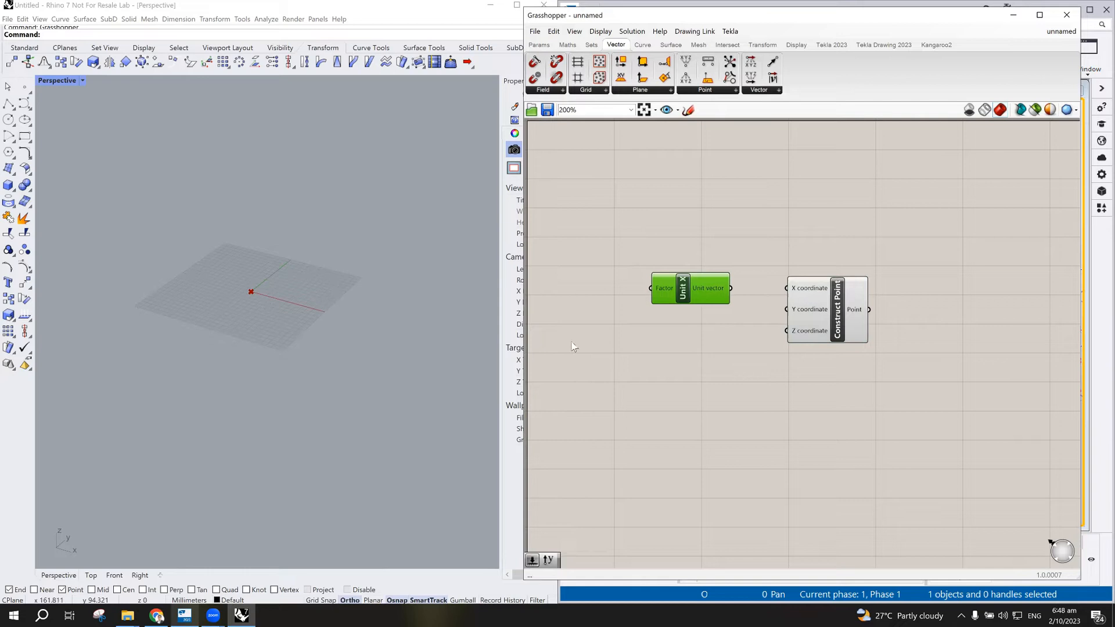
# - Add a Unit Y and a Unit Z component, stacked below the Unit X component
pyautogui.doubleClick(688, 346)
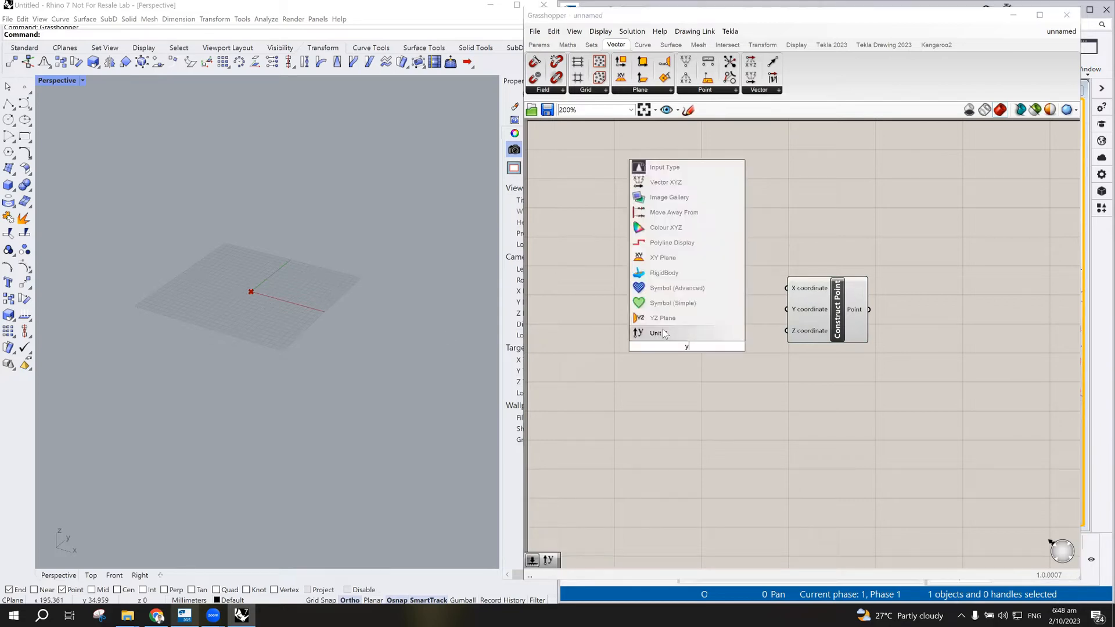
pyautogui.click(663, 334)
pyautogui.moveTo(684, 357); pyautogui.dragTo(688, 339)
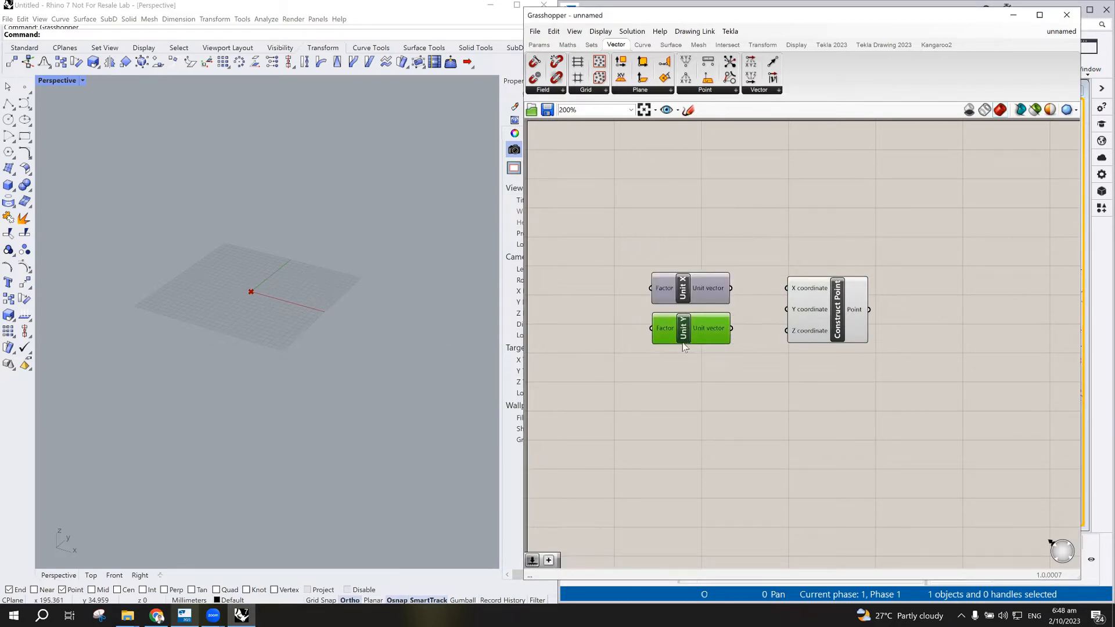
pyautogui.doubleClick(673, 388)
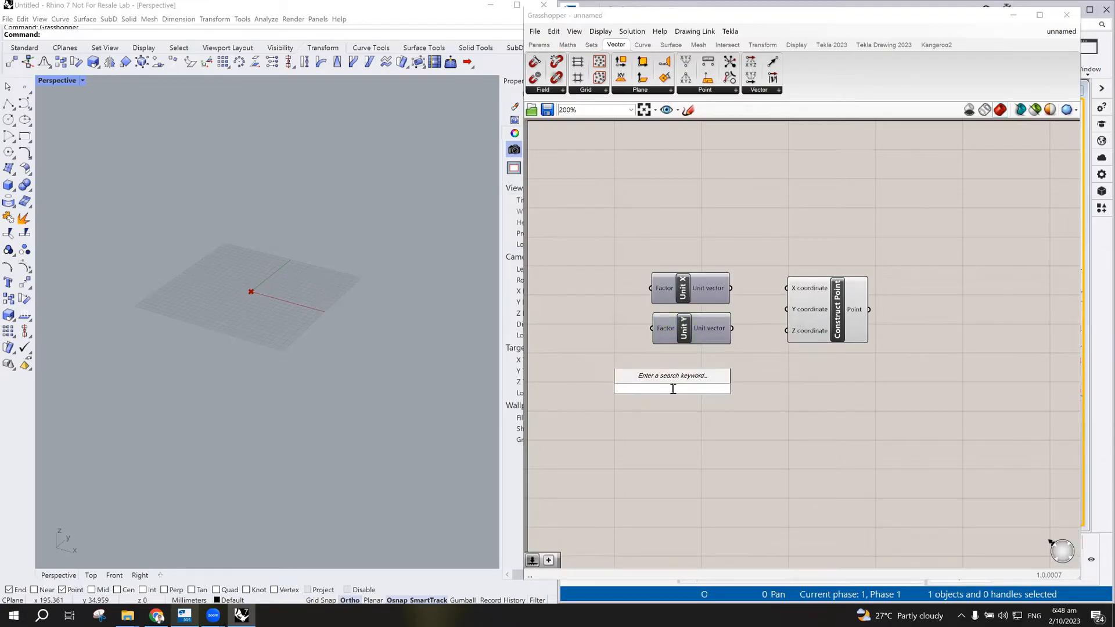
pyautogui.write('z')
pyautogui.click(673, 376)
pyautogui.moveTo(671, 389); pyautogui.dragTo(692, 371)
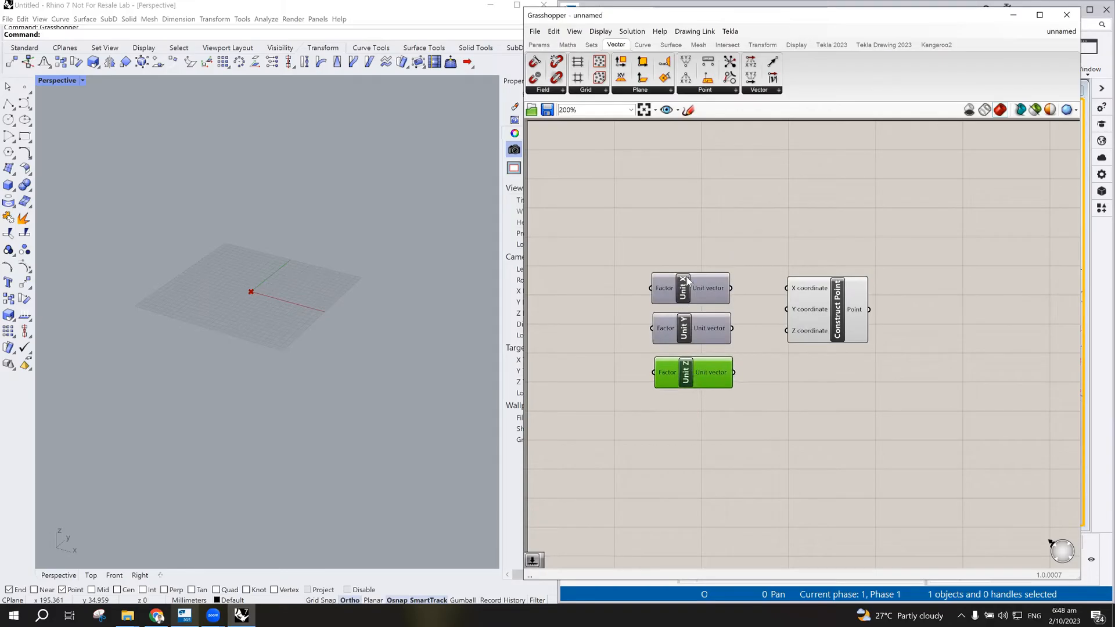
# - Space out the Unit X, Unit Y and Unit Z components vertically and shift all four components together across the canvas
pyautogui.moveTo(687, 282); pyautogui.dragTo(690, 262)
pyautogui.moveTo(683, 324); pyautogui.dragTo(685, 314)
pyautogui.moveTo(891, 209); pyautogui.dragTo(664, 468)
pyautogui.moveTo(700, 326); pyautogui.dragTo(772, 326)
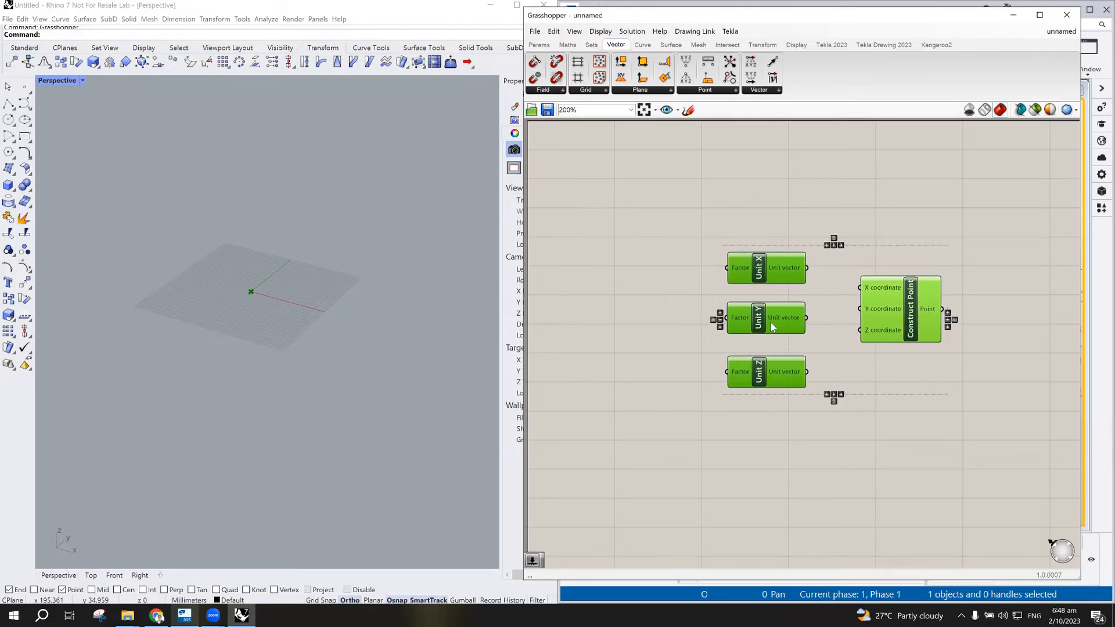
pyautogui.click(813, 277)
# - Connect the Unit X, Unit Y and Unit Z outputs to the X, Y and Z coordinate inputs of Construct Point
pyautogui.moveTo(807, 268); pyautogui.dragTo(860, 288)
pyautogui.moveTo(806, 318); pyautogui.dragTo(859, 309)
pyautogui.moveTo(806, 371); pyautogui.dragTo(860, 330)
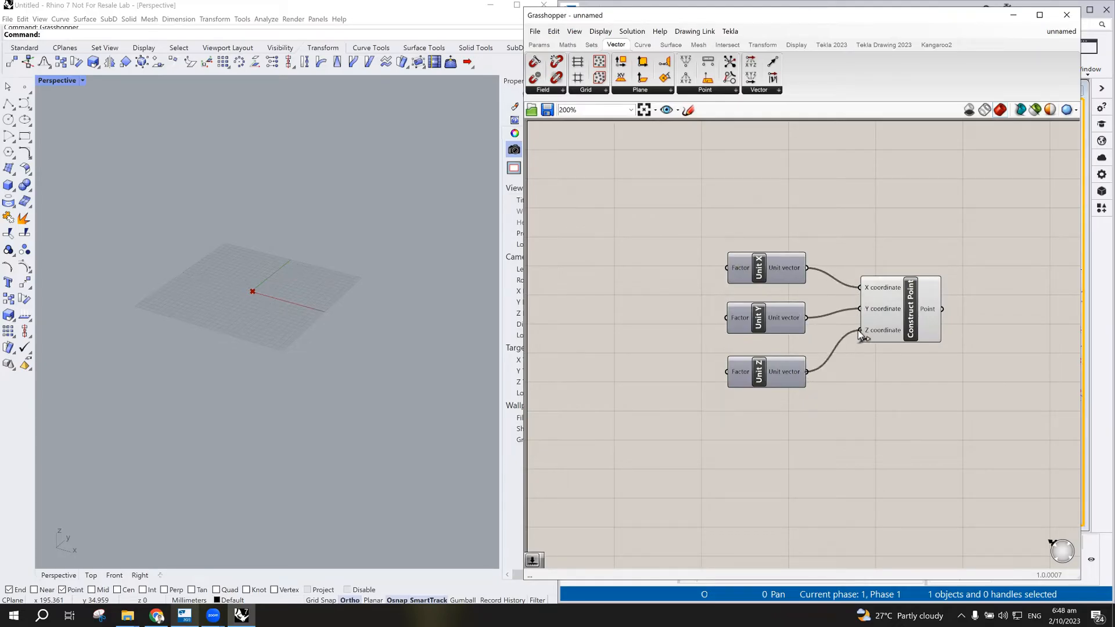
pyautogui.moveTo(759, 376); pyautogui.dragTo(758, 372)
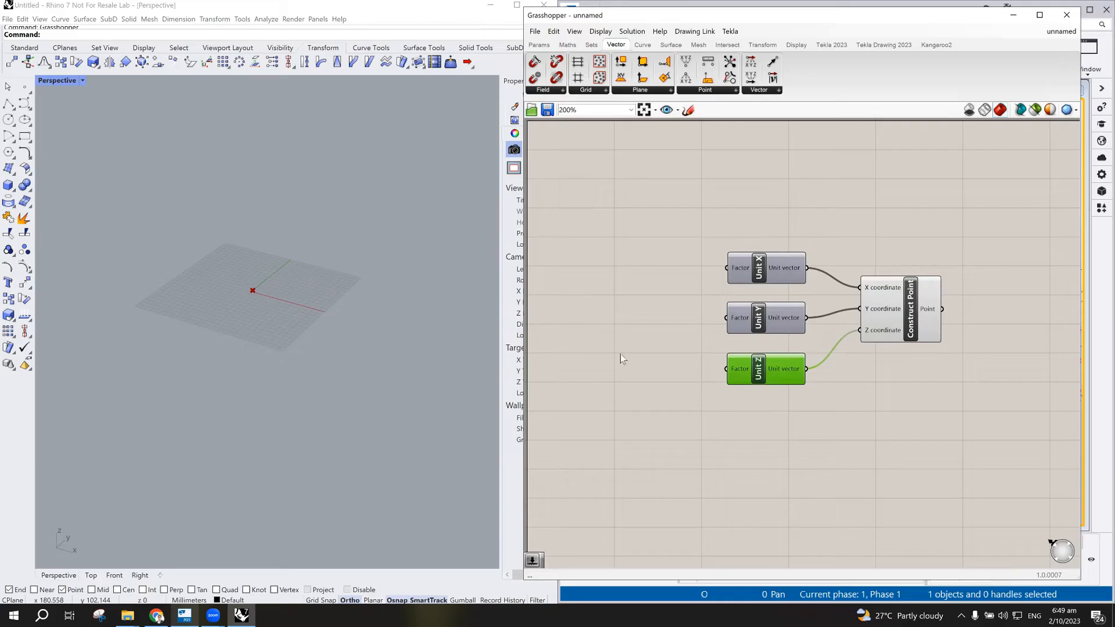
# - Examine the constructed point's position relative to the origin in the Perspective viewport
pyautogui.scroll(6, 253, 291)
pyautogui.scroll(4, 231, 245)
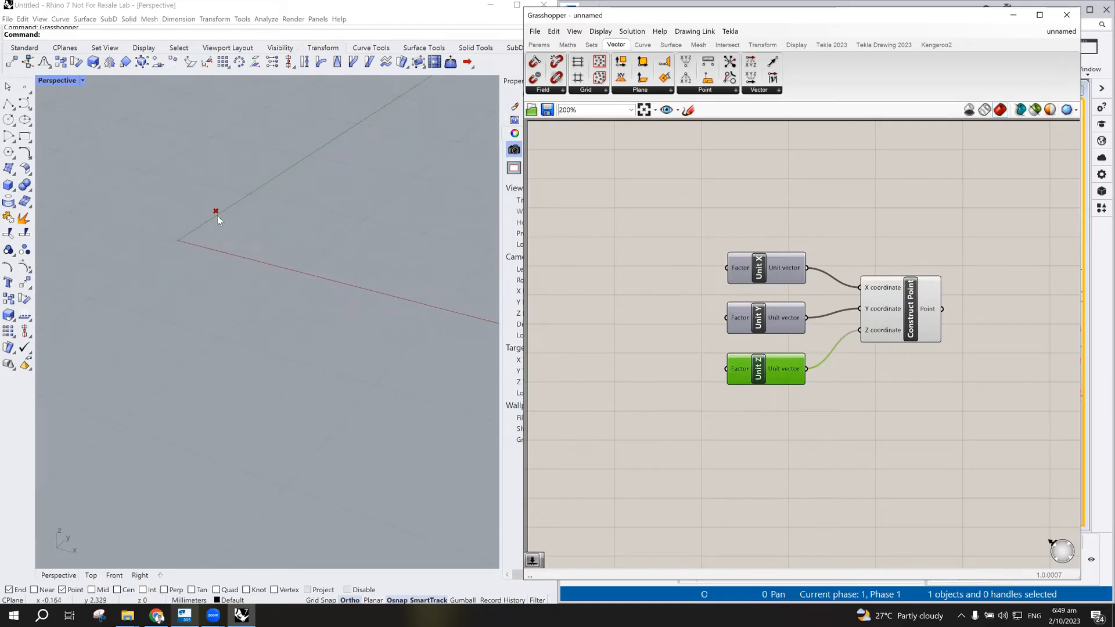
pyautogui.scroll(-3, 235, 259)
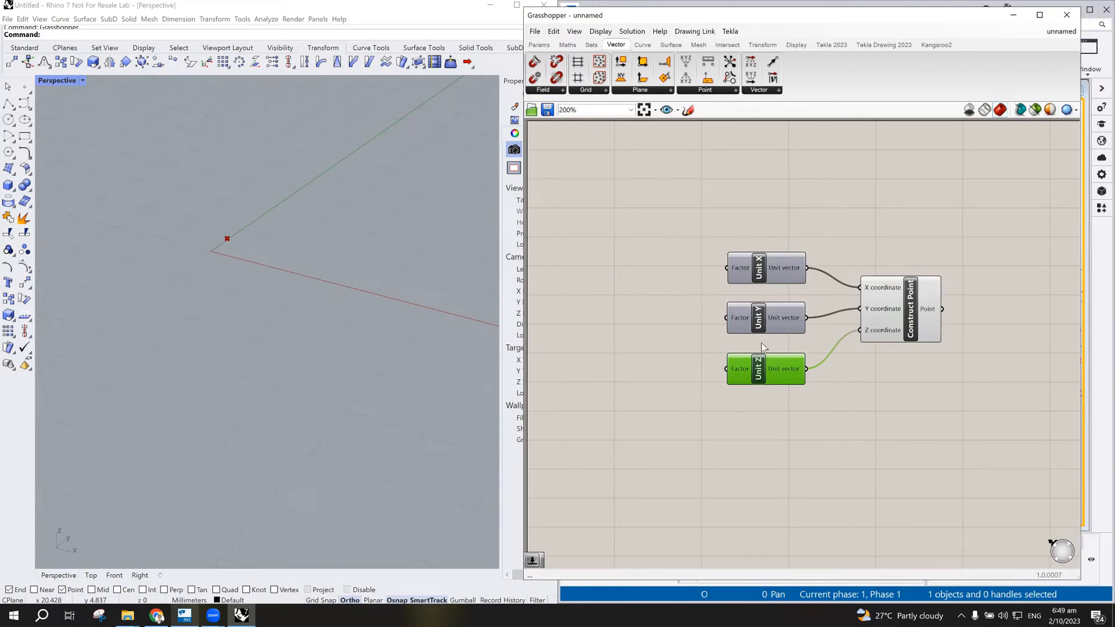
pyautogui.scroll(-3, 762, 347)
pyautogui.scroll(-4, 235, 291)
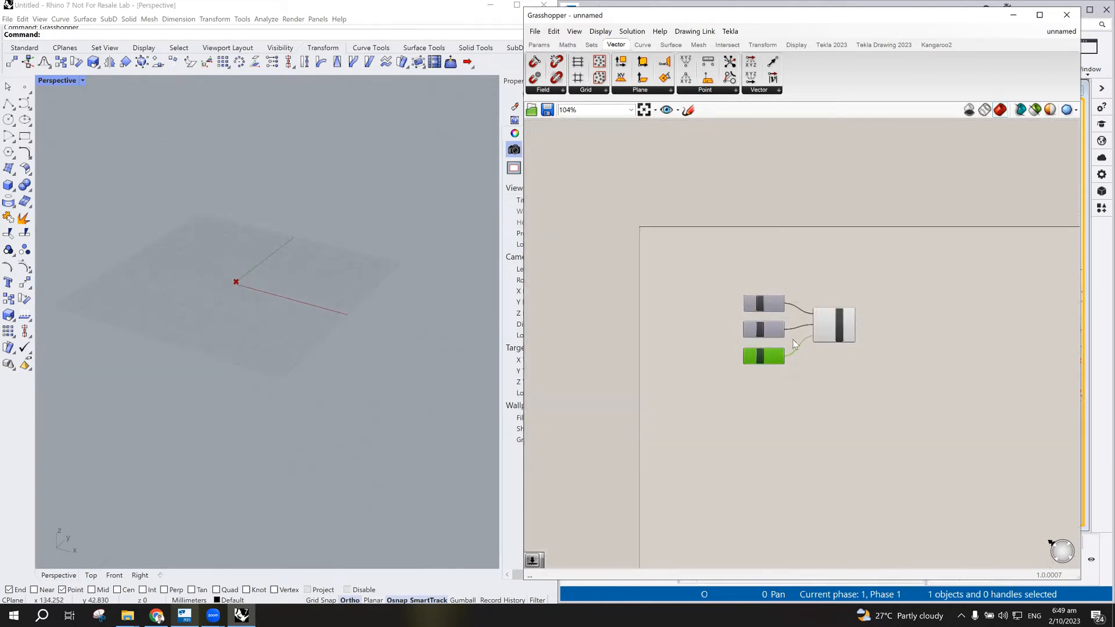
# - Add a Number Slider component and place it beside the Unit X component
pyautogui.scroll(4, 792, 339)
pyautogui.scroll(-2, 692, 329)
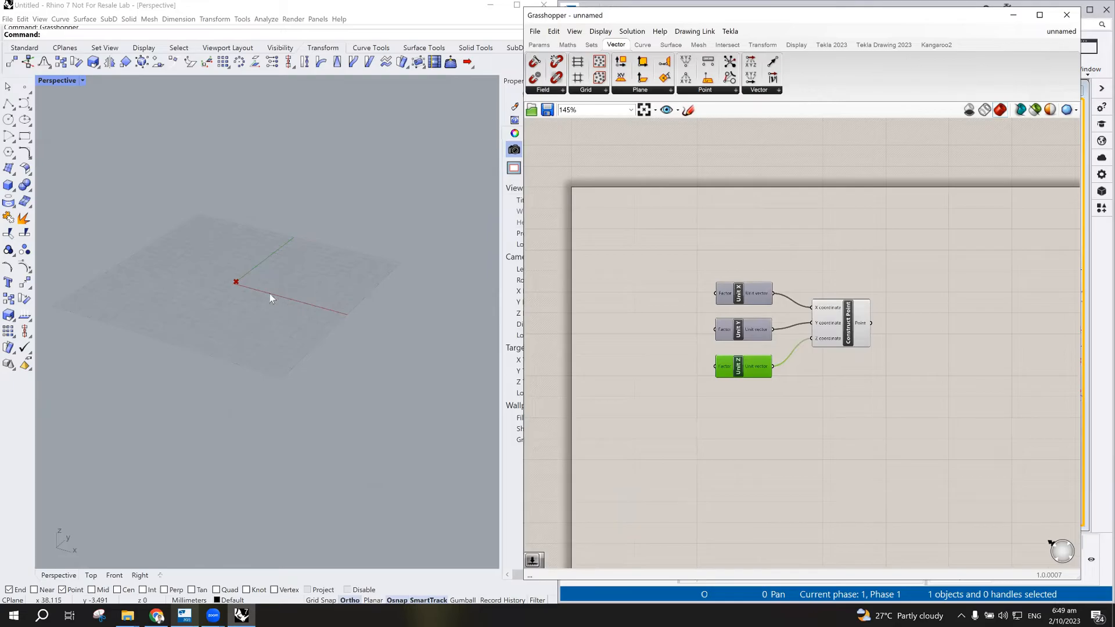
pyautogui.doubleClick(611, 281)
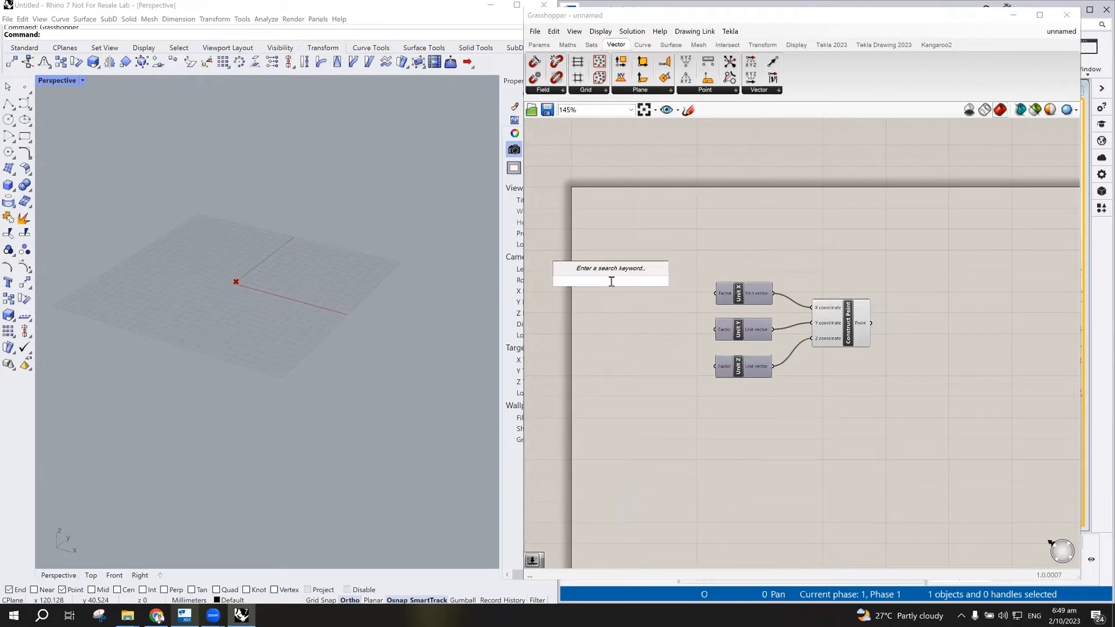
pyautogui.click(738, 223)
pyautogui.doubleClick(737, 221)
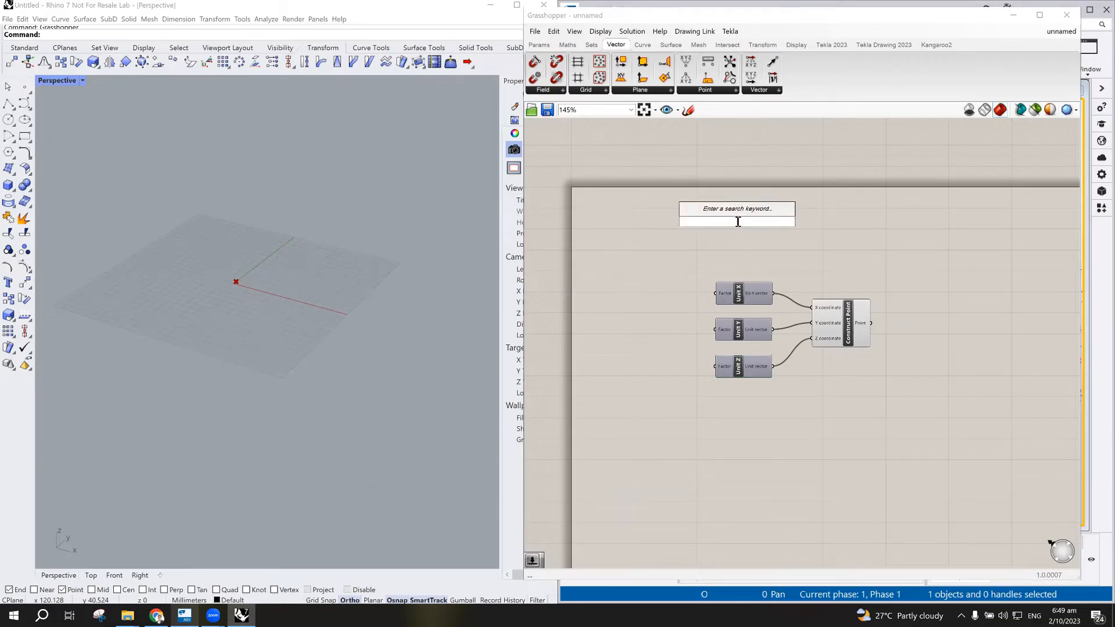
pyautogui.write('slider')
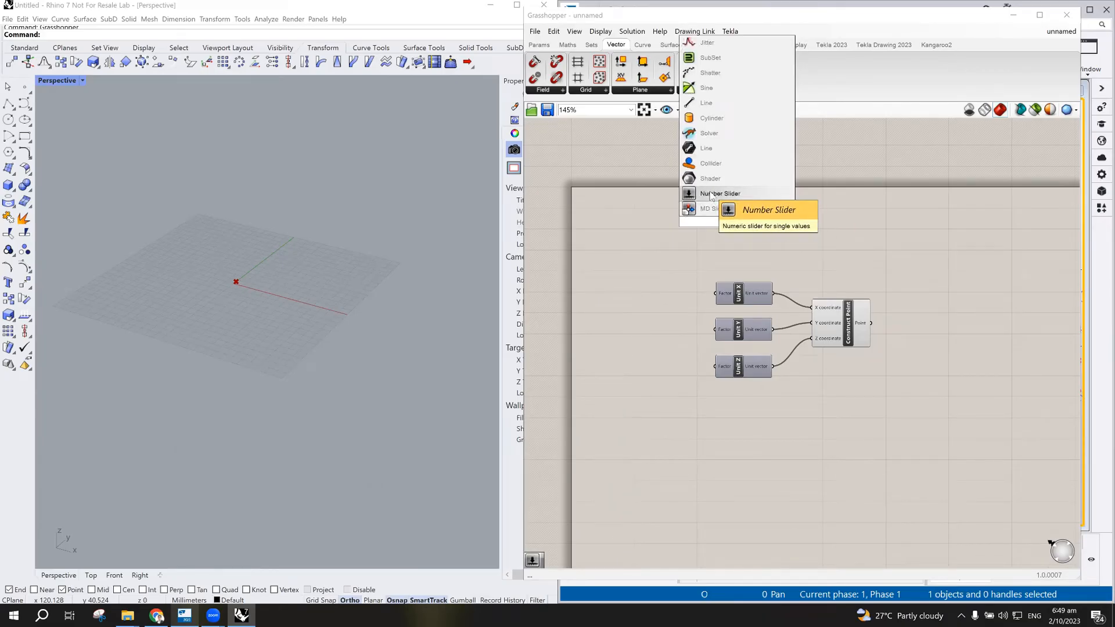
pyautogui.moveTo(717, 221); pyautogui.dragTo(619, 292)
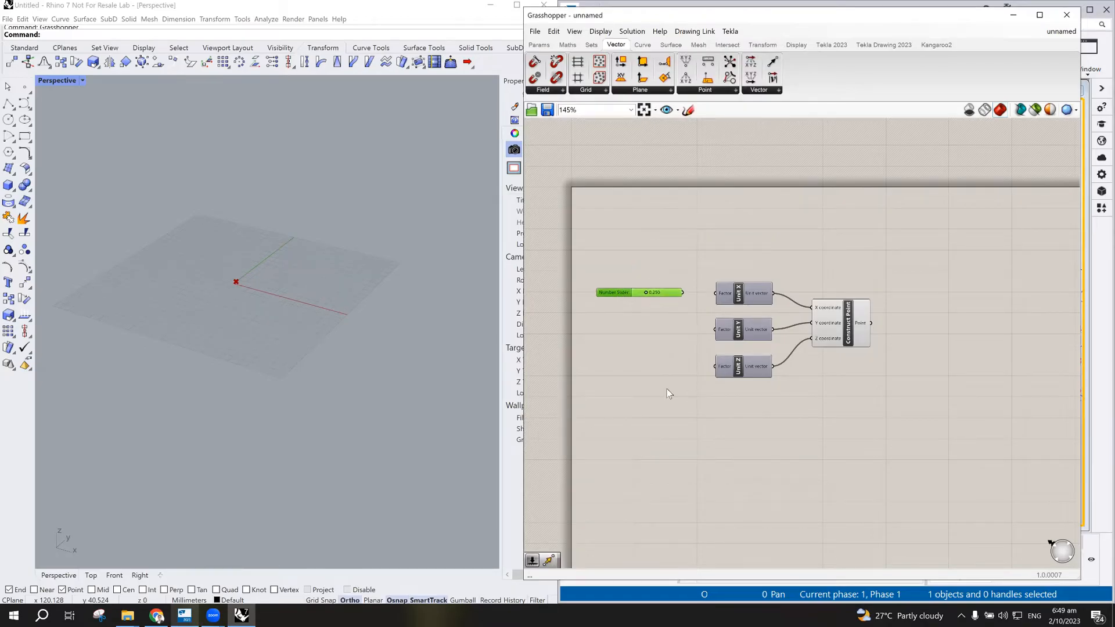
# - Nudge the Number Slider slightly upward and set its value to 0.611
pyautogui.scroll(3, 618, 370)
pyautogui.scroll(1, 708, 375)
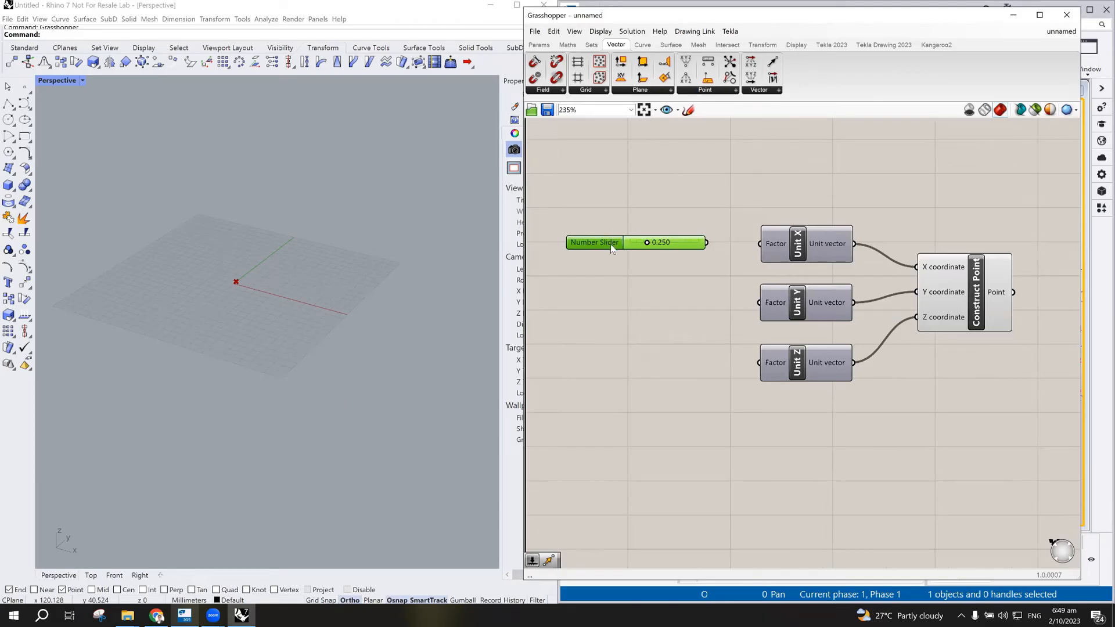
pyautogui.moveTo(611, 243); pyautogui.dragTo(611, 239)
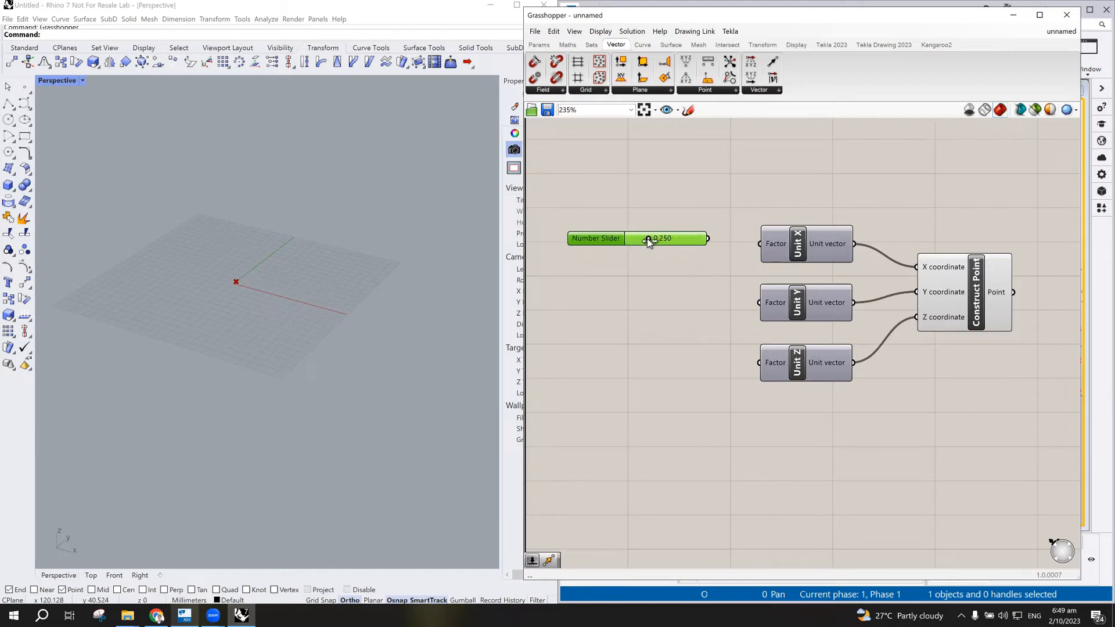
pyautogui.moveTo(622, 251); pyautogui.dragTo(671, 249)
pyautogui.click(649, 190)
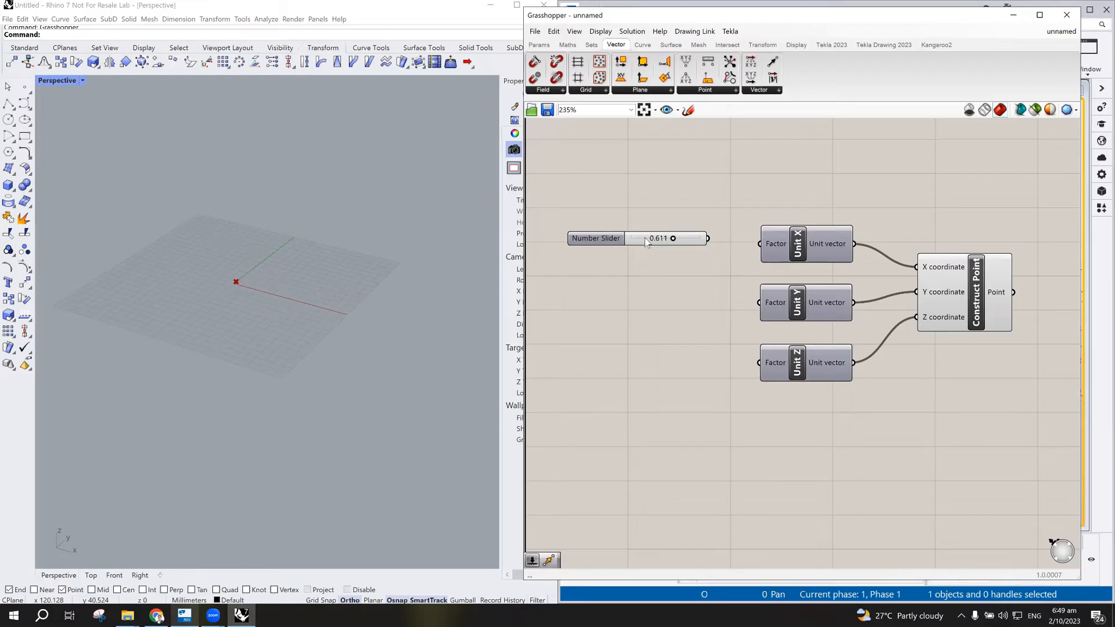
# - Open the Number Slider's settings, compare floating-point and integer rounding, and choose integers
pyautogui.doubleClick(607, 239)
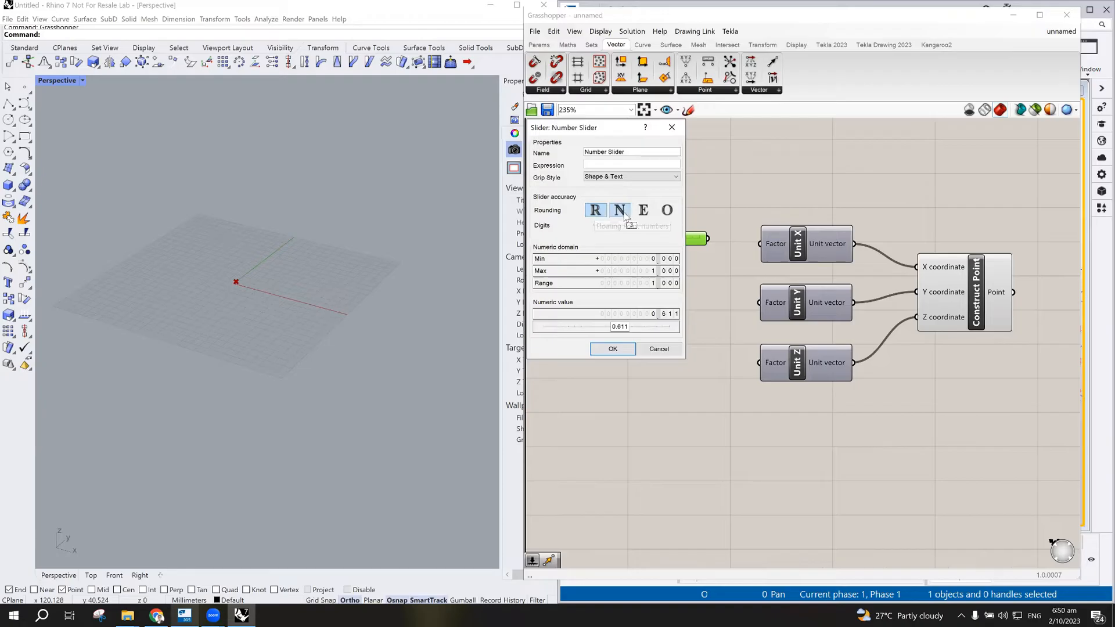
pyautogui.click(620, 215)
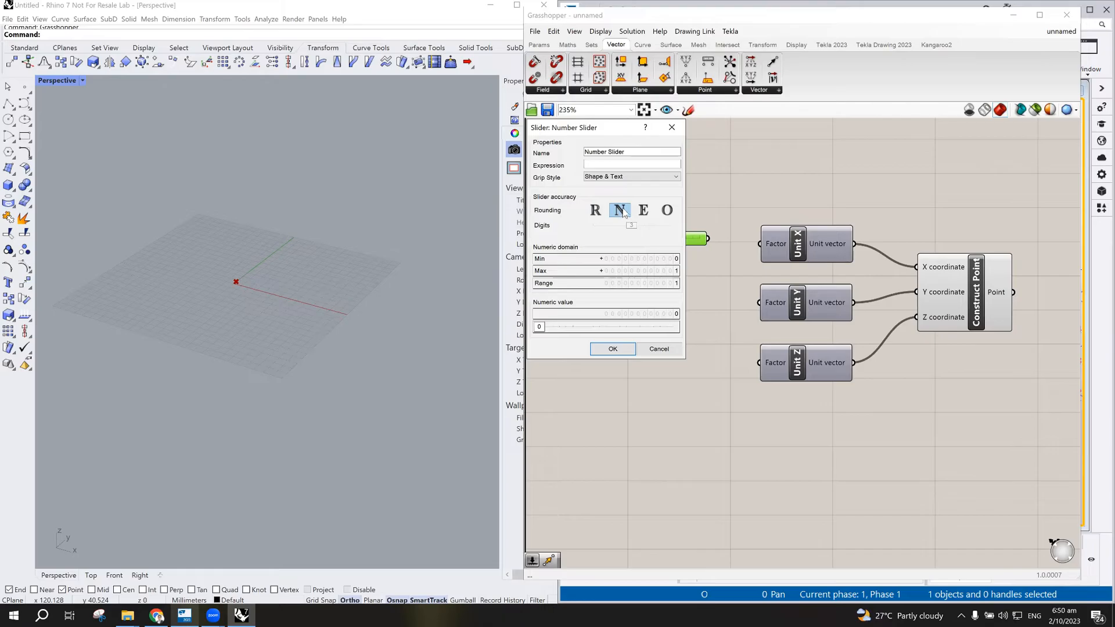
pyautogui.click(596, 211)
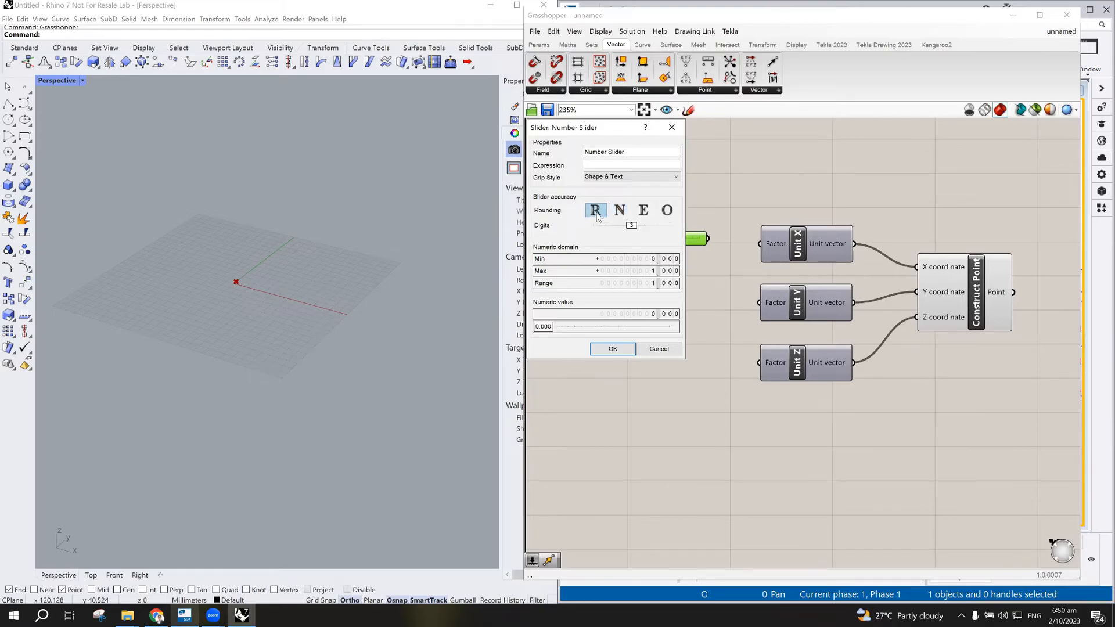
pyautogui.click(620, 210)
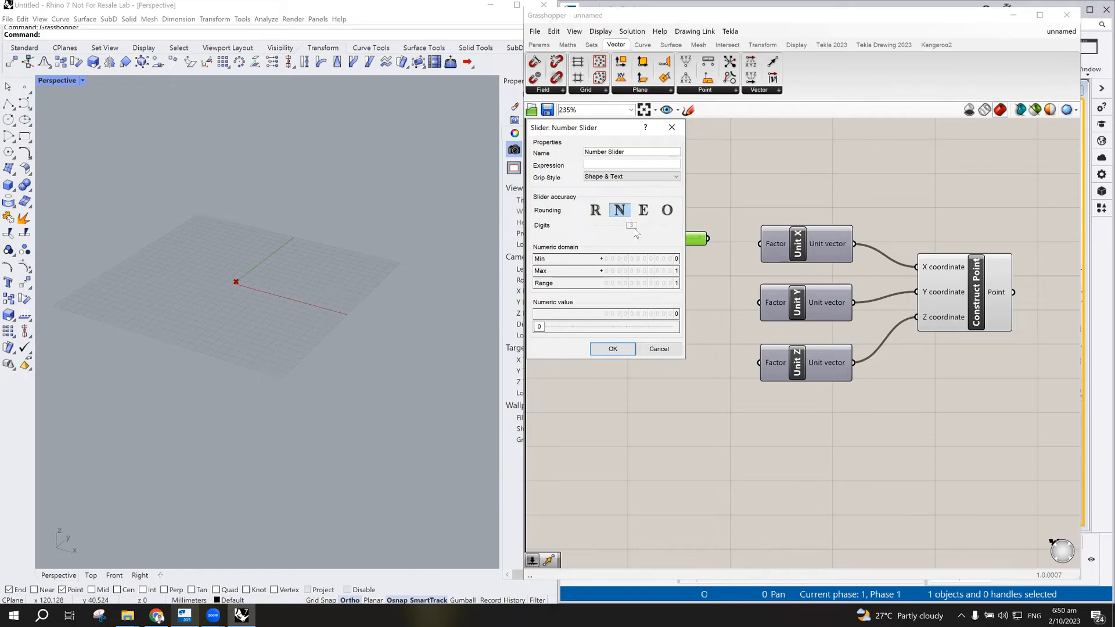
# - Set the slider's numeric domain to a minimum of -1000 and a maximum of 1000, and accept the settings
pyautogui.click(662, 260)
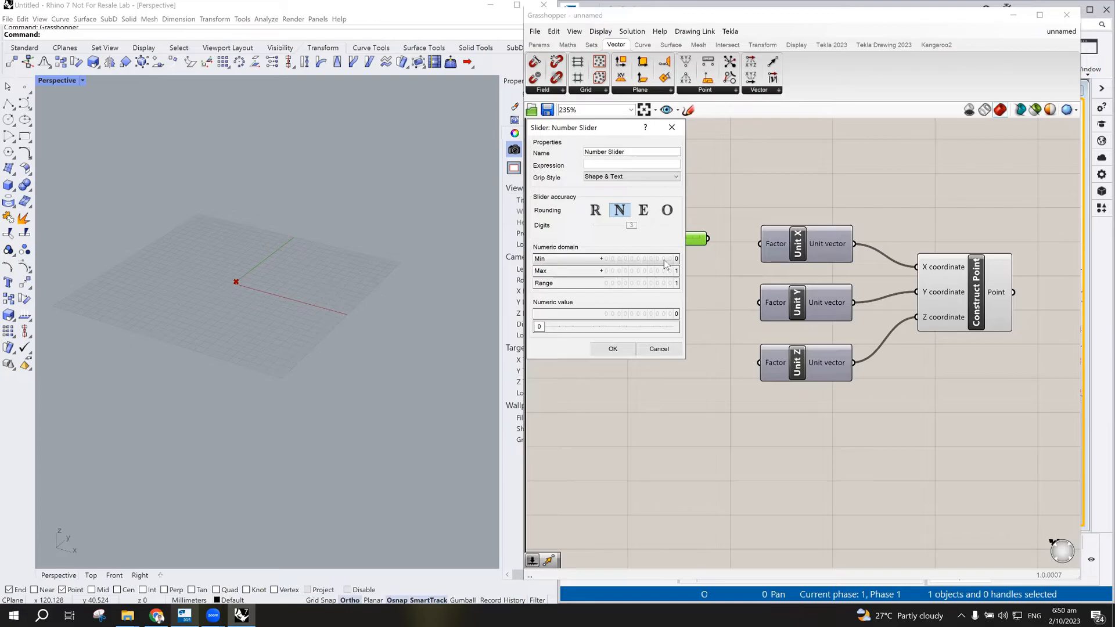
pyautogui.doubleClick(659, 258)
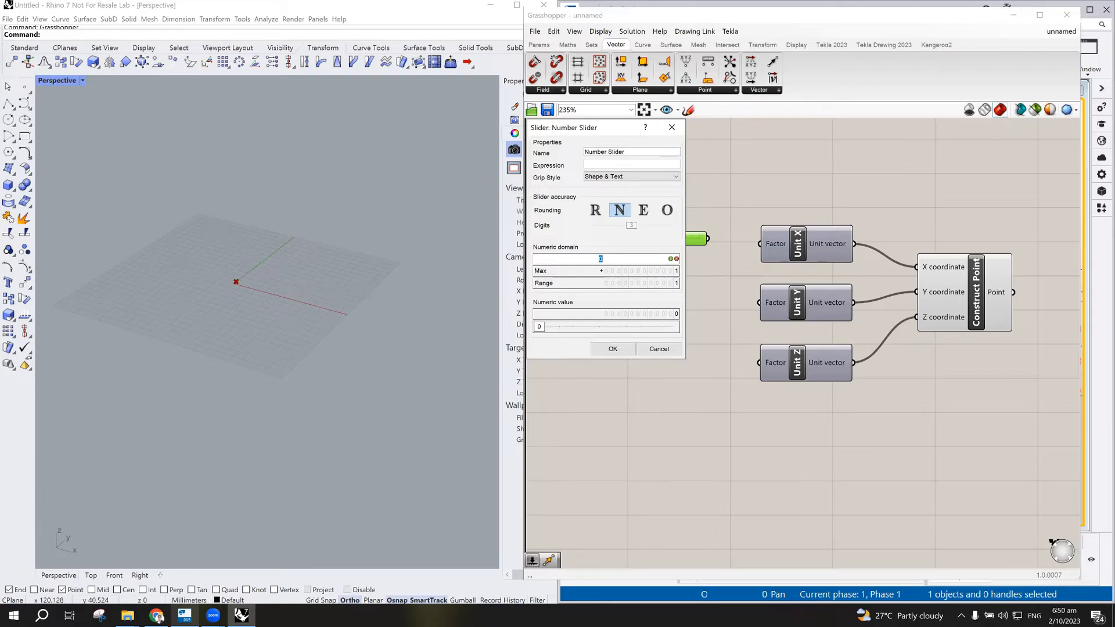
pyautogui.write('-1000')
pyautogui.click(618, 270)
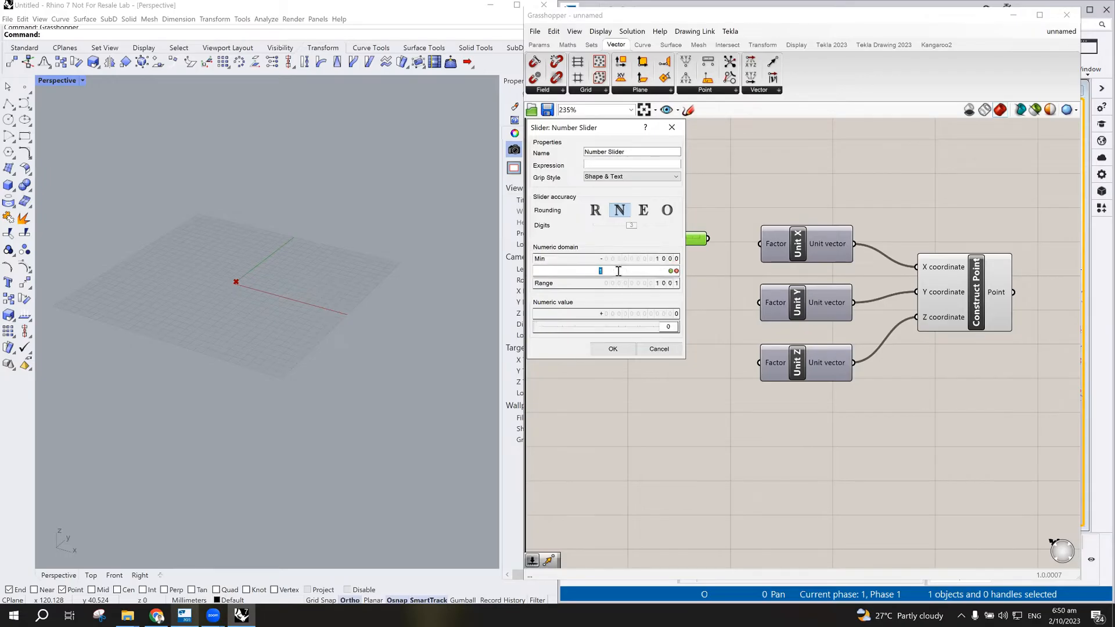
pyautogui.write('1000')
pyautogui.press('Return')
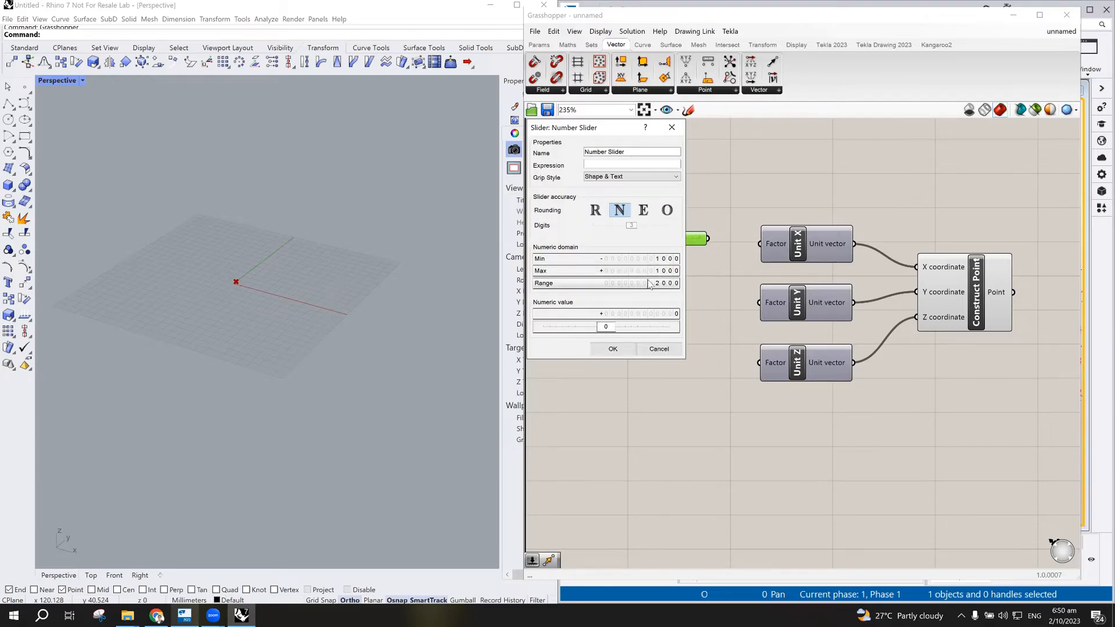
pyautogui.click(613, 349)
# - Connect the Number Slider to the Factor input of Unit X
pyautogui.scroll(-3, 665, 276)
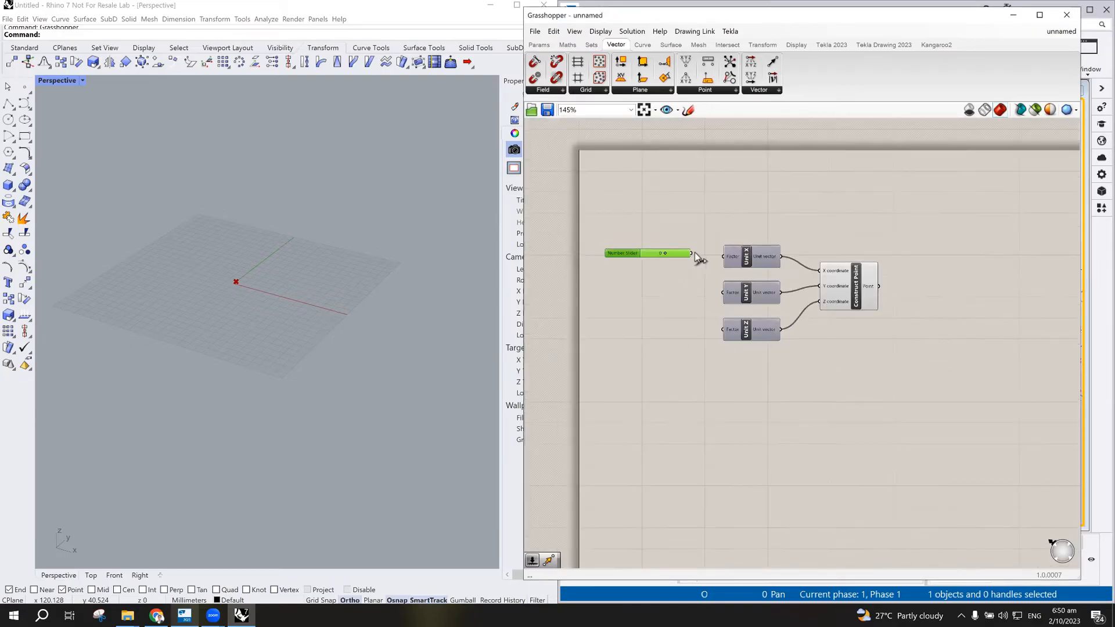
pyautogui.moveTo(692, 253); pyautogui.dragTo(719, 260)
pyautogui.scroll(3, 679, 271)
pyautogui.scroll(-3, 364, 285)
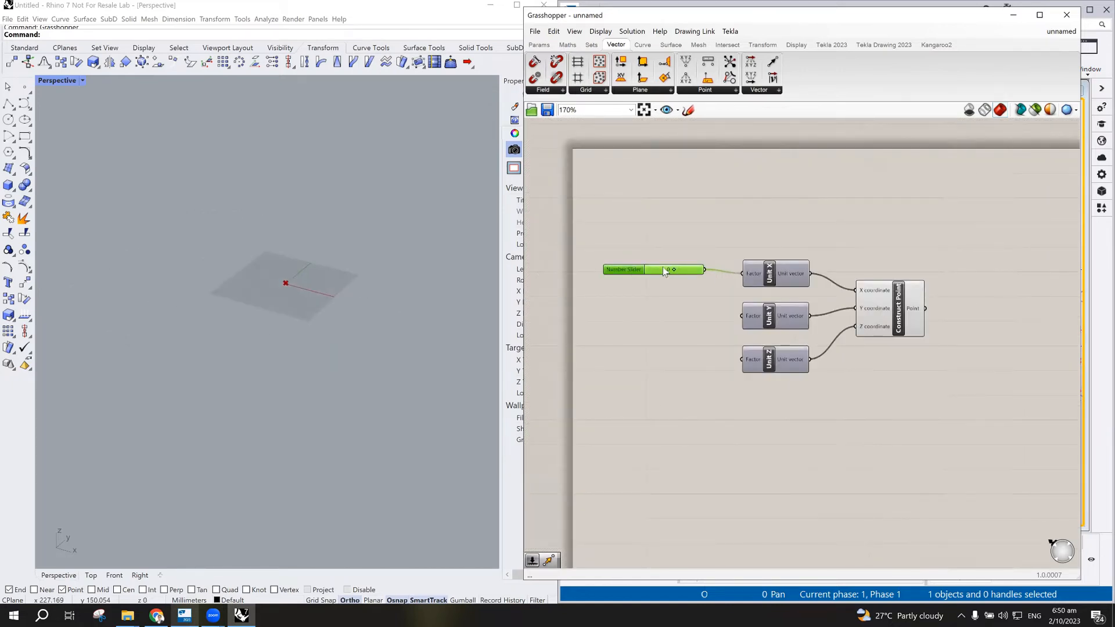
pyautogui.scroll(3, 674, 271)
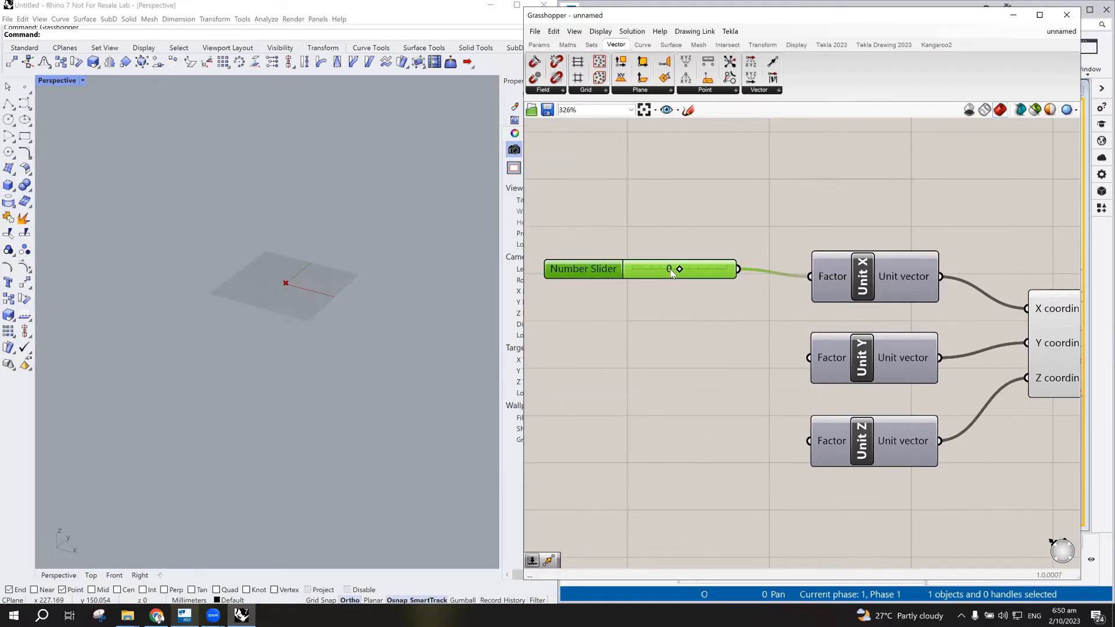
# - Change the minimum of the slider feeding Unit X to 0
pyautogui.moveTo(678, 268)
pyautogui.mouseDown()
pyautogui.moveTo(650, 275)
pyautogui.moveTo(688, 274)
pyautogui.moveTo(676, 275)
pyautogui.mouseUp()
pyautogui.doubleClick(610, 274)
pyautogui.doubleClick(641, 287)
pyautogui.write('0')
pyautogui.click(614, 376)
# - Raise the slider to 175 and on to 1000, checking how the point moves along X in the Perspective viewport
pyautogui.moveTo(650, 272)
pyautogui.mouseDown()
pyautogui.moveTo(683, 270)
pyautogui.moveTo(652, 273)
pyautogui.mouseUp()
pyautogui.scroll(-14, 261, 310)
pyautogui.scroll(8, 316, 304)
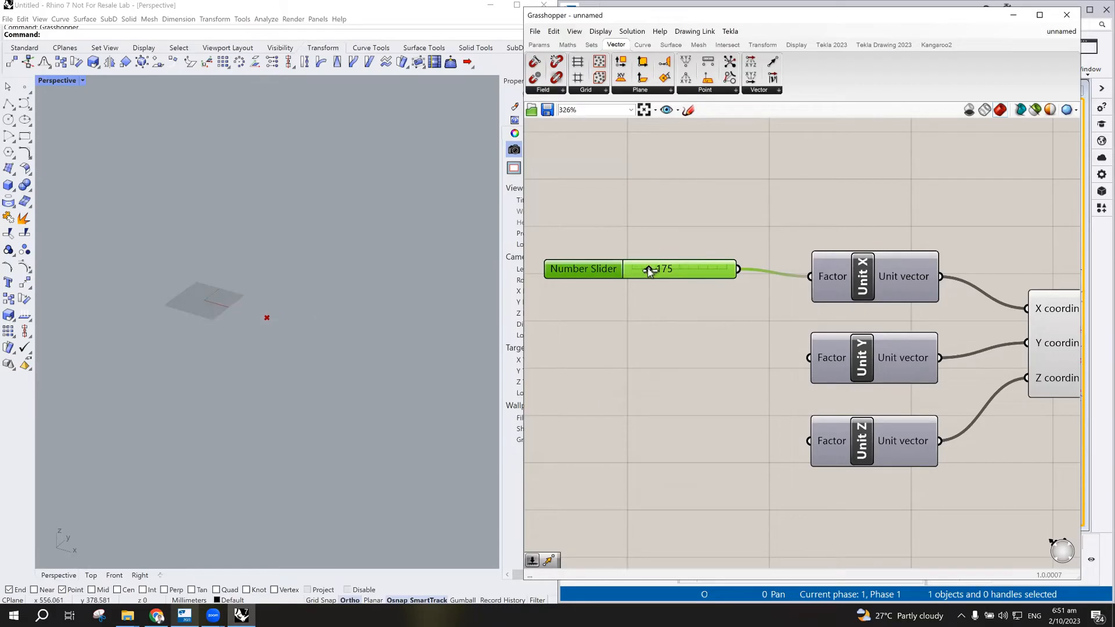
pyautogui.moveTo(656, 270); pyautogui.dragTo(734, 271)
pyautogui.scroll(-6, 333, 320)
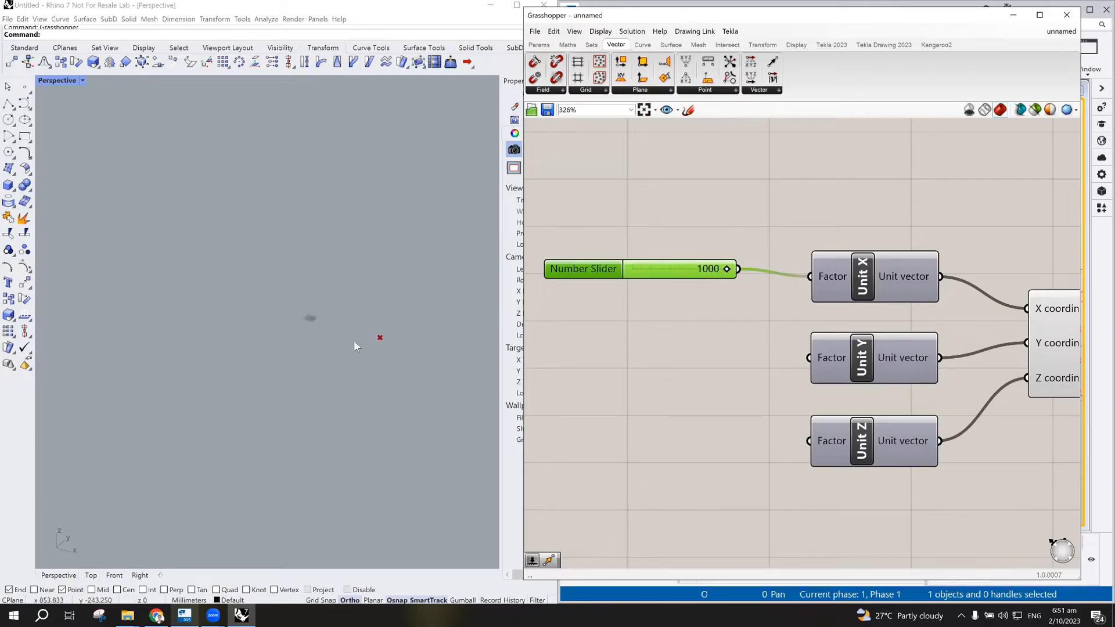
pyautogui.scroll(5, 402, 340)
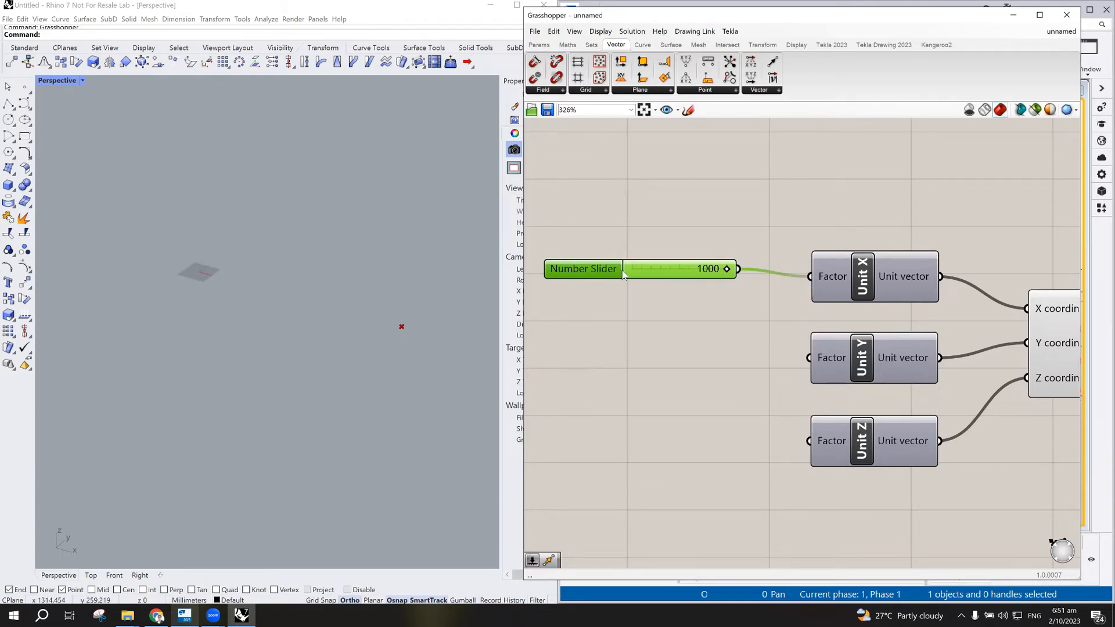
# - Abandon adding a second slider and delete the Number Slider connected to Unit X
pyautogui.moveTo(599, 273)
pyautogui.doubleClick(604, 312)
pyautogui.write('slide')
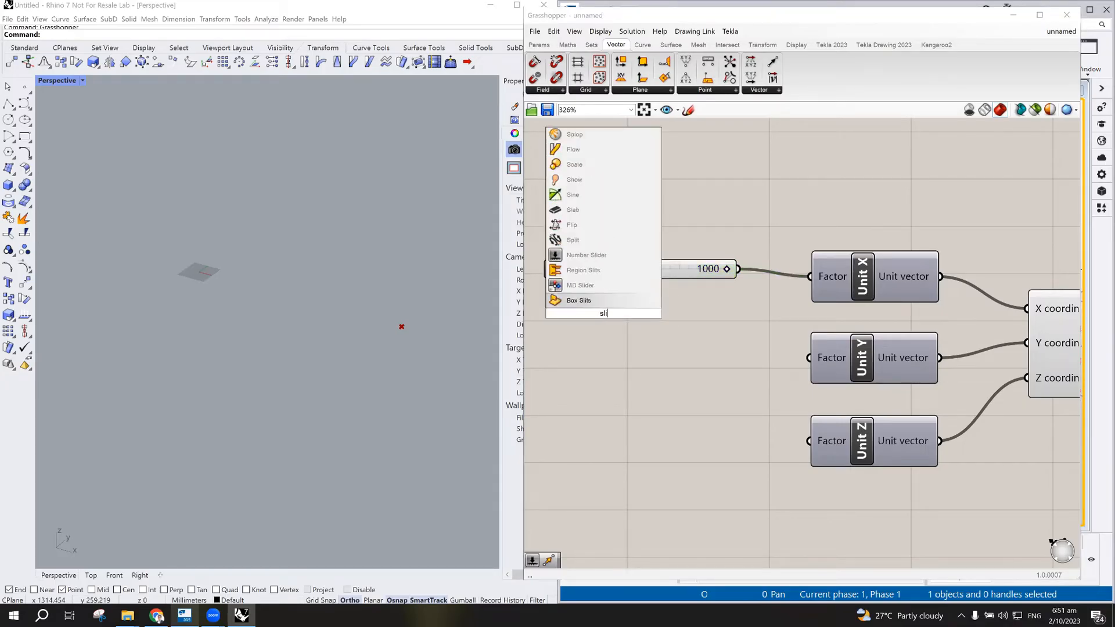
pyautogui.click(589, 285)
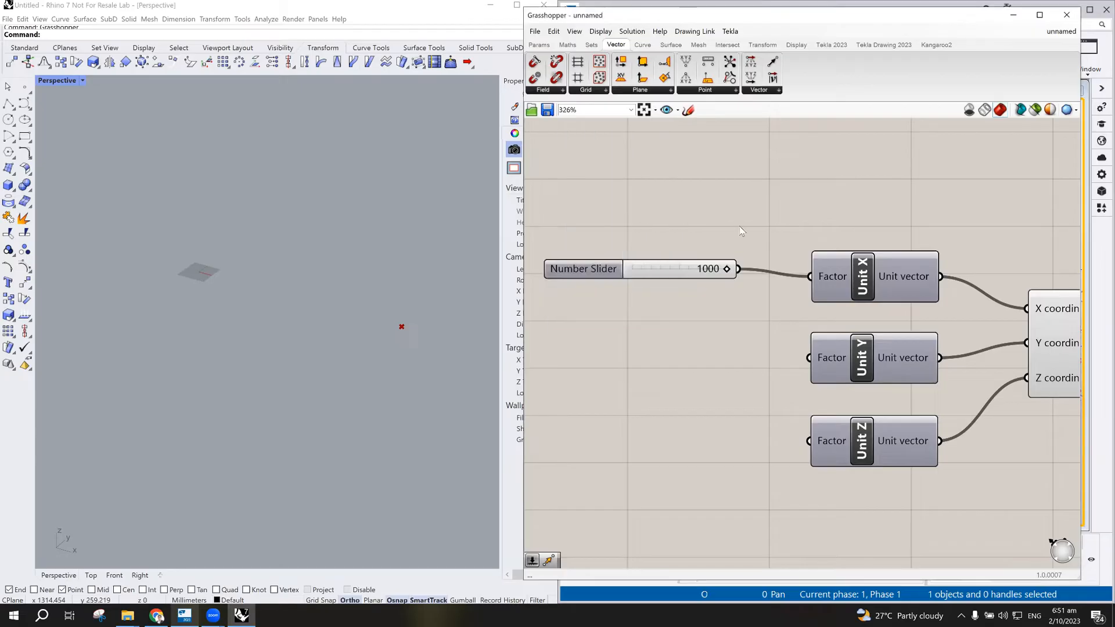
pyautogui.press('Delete')
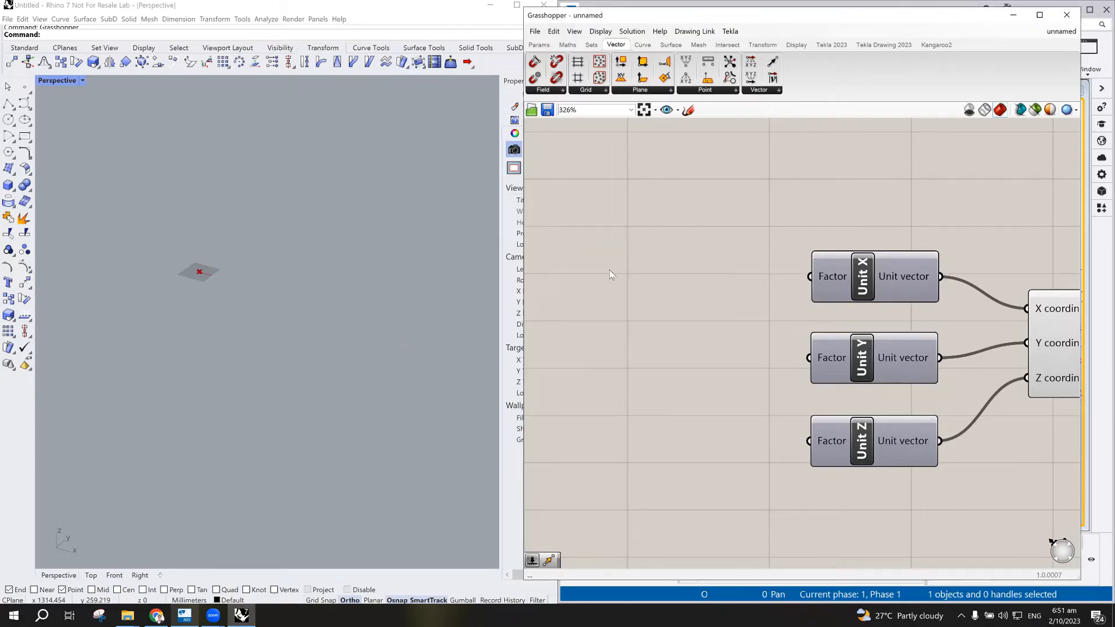
# - Create an integer Number Slider ranging from 0 to 1000 beside Unit X, using the 0..1000 search shorthand
pyautogui.doubleClick(658, 260)
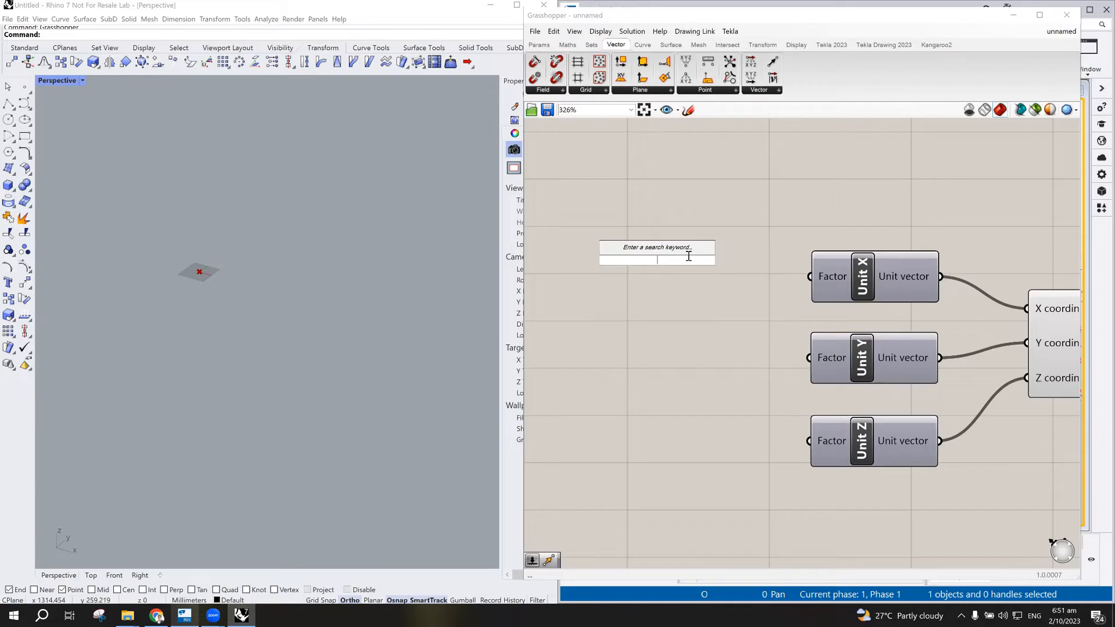
pyautogui.write('0')
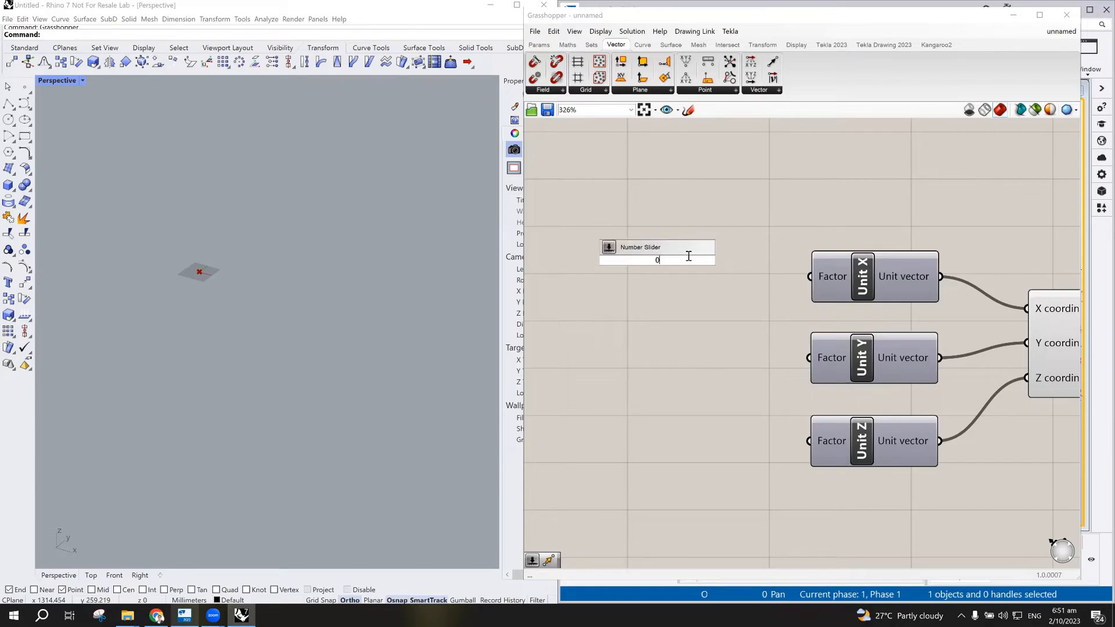
pyautogui.write('..')
pyautogui.write('1000')
pyautogui.press('Return')
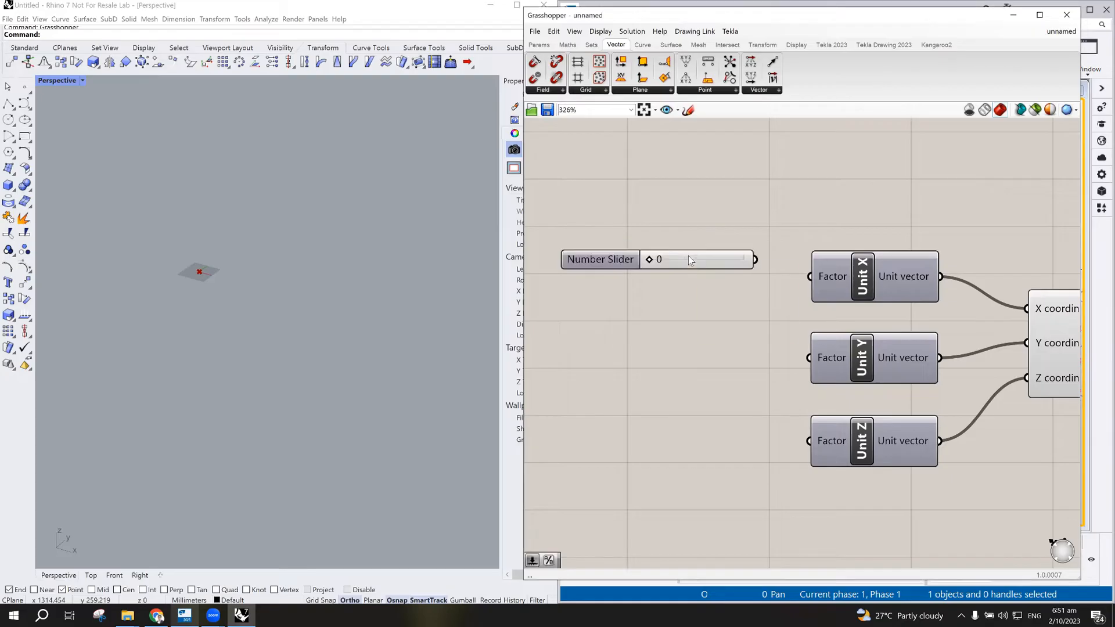
# - Connect the new 0 to 1000 slider to Unit X's Factor input and line it up with that component
pyautogui.moveTo(679, 271)
pyautogui.mouseDown()
pyautogui.moveTo(753, 274)
pyautogui.moveTo(657, 269)
pyautogui.moveTo(671, 269)
pyautogui.mouseUp()
pyautogui.moveTo(755, 259); pyautogui.dragTo(810, 277)
pyautogui.moveTo(605, 254); pyautogui.dragTo(594, 271)
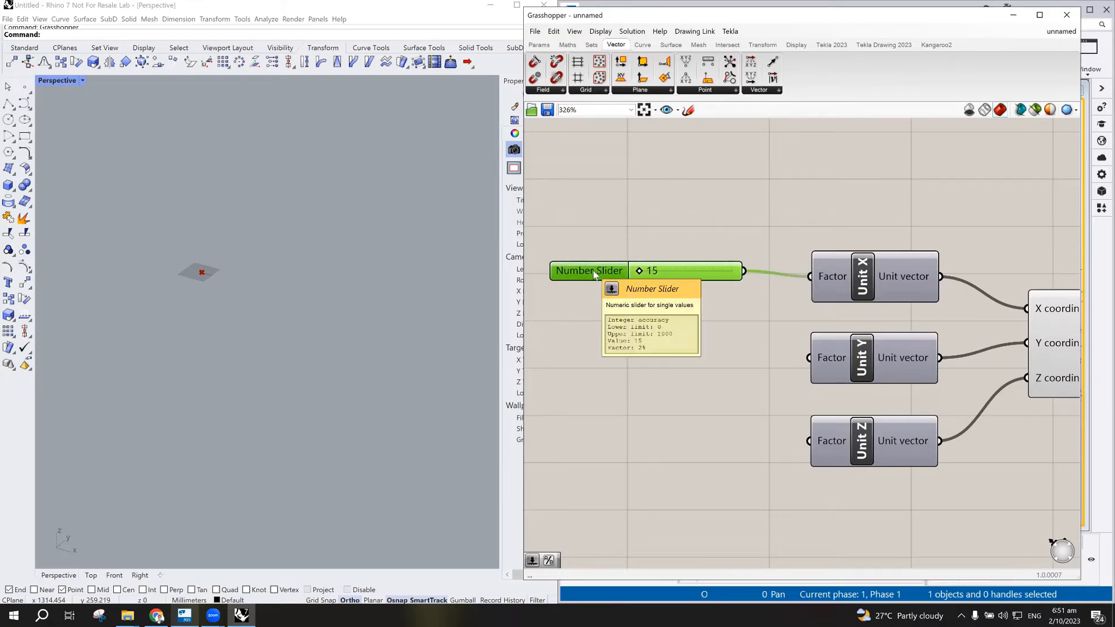
# - Move the slider to 390, and replace the value with exactly 250
pyautogui.moveTo(639, 271); pyautogui.dragTo(676, 274)
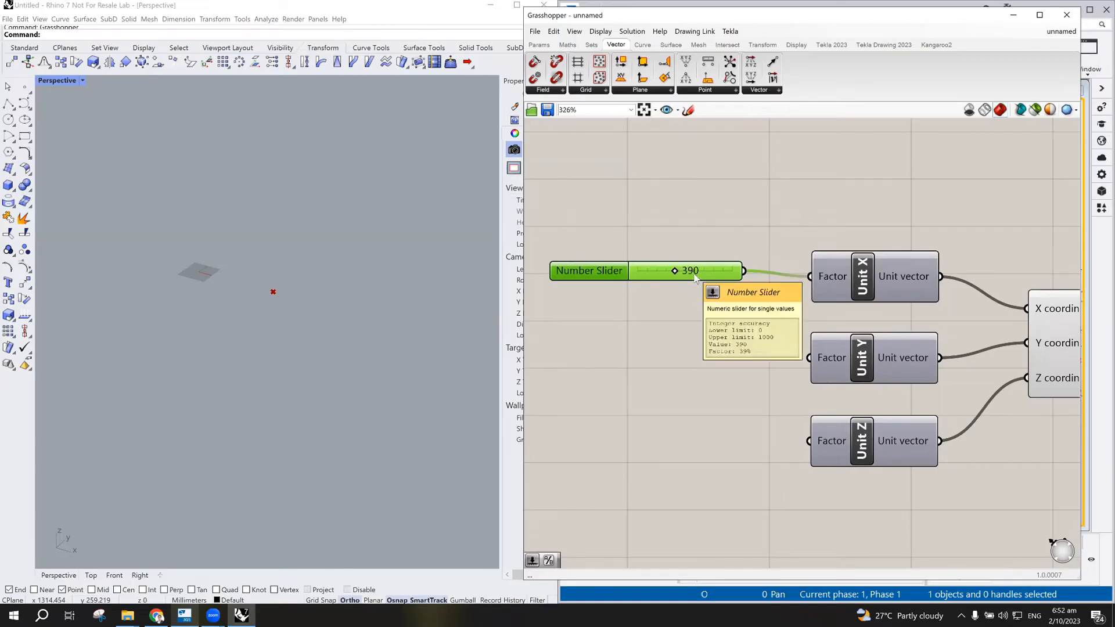
pyautogui.doubleClick(695, 271)
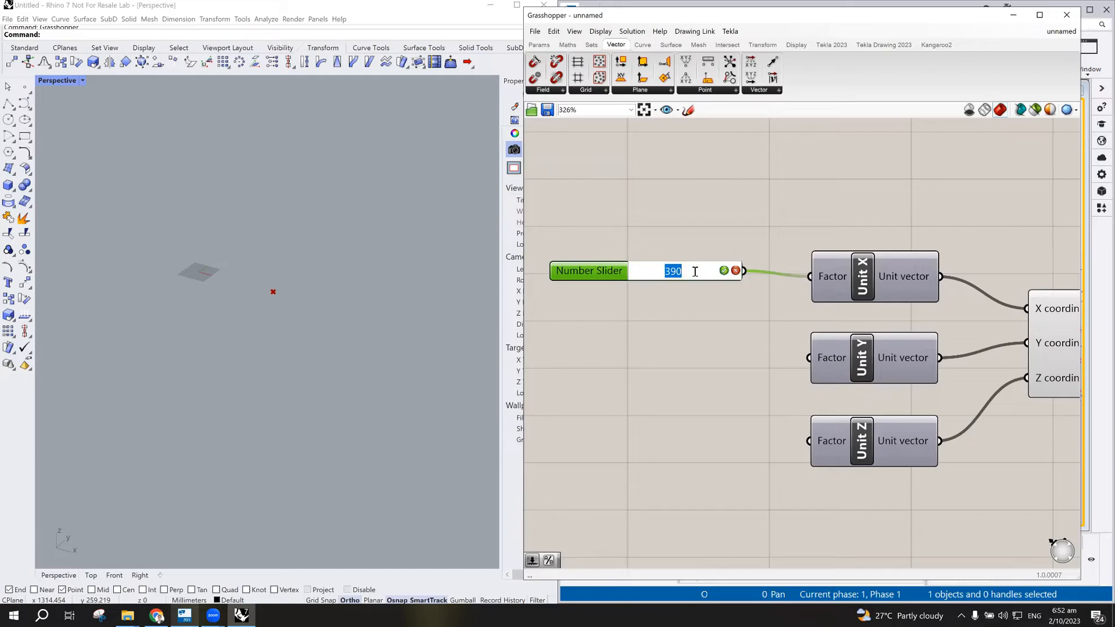
pyautogui.write('250')
pyautogui.click(724, 270)
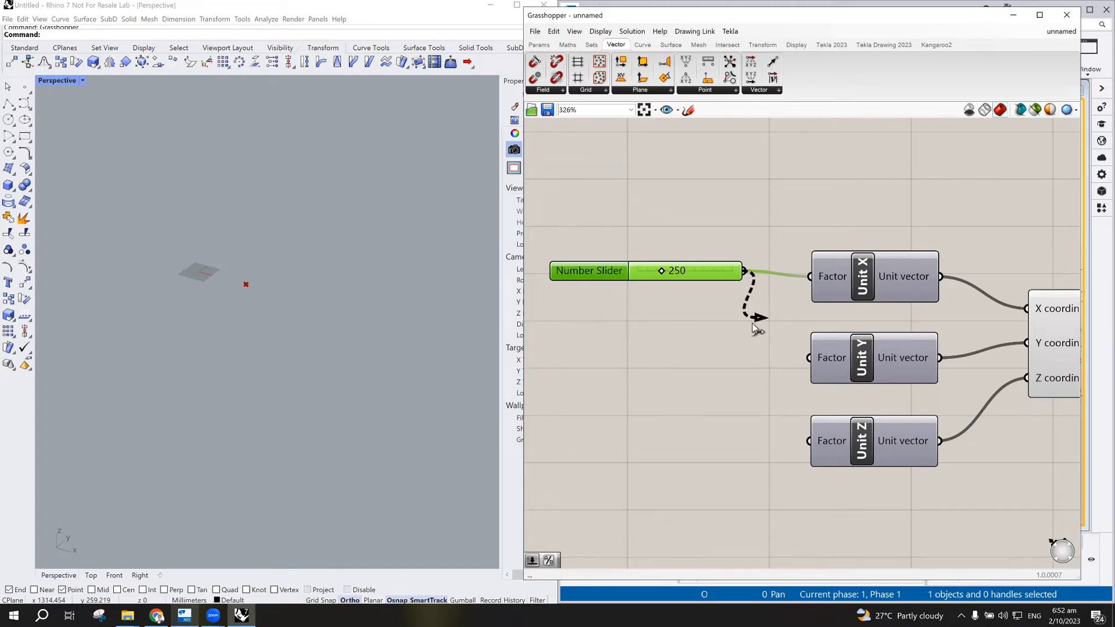
# - Connect the same slider to the Factor inputs of Unit Y and Unit Z as well, and raise its value to 453
pyautogui.moveTo(772, 306); pyautogui.dragTo(808, 358)
pyautogui.moveTo(744, 269); pyautogui.dragTo(805, 442)
pyautogui.moveTo(660, 271); pyautogui.dragTo(696, 276)
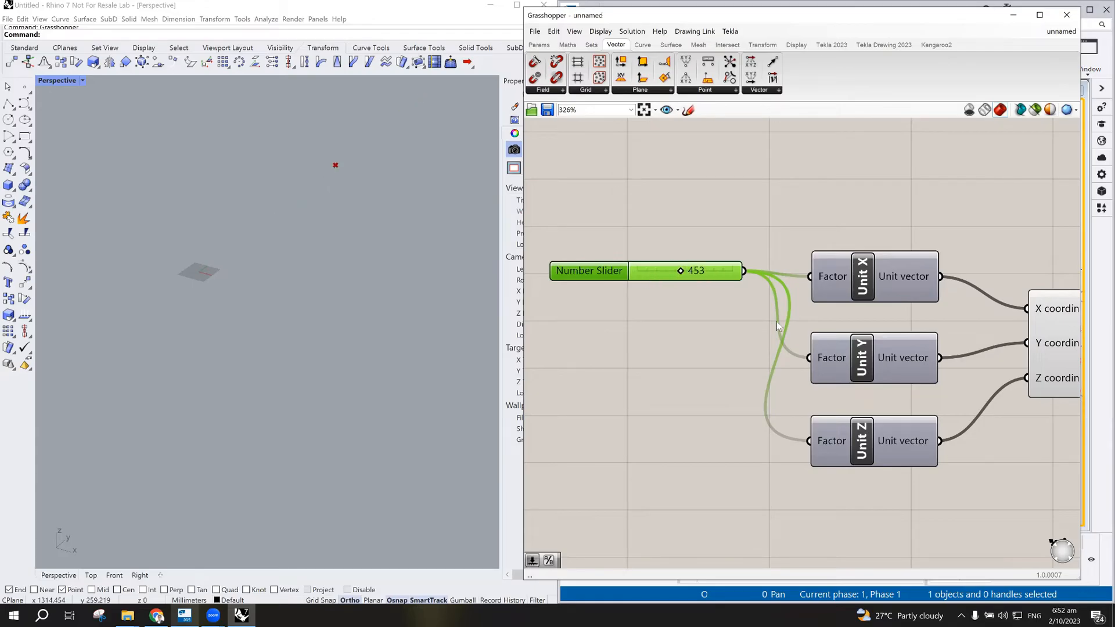
# - Disconnect the slider from the Factor inputs of Unit Y and Unit Z, and lower its value to 370
pyautogui.rightClick(822, 358)
pyautogui.moveTo(858, 387)
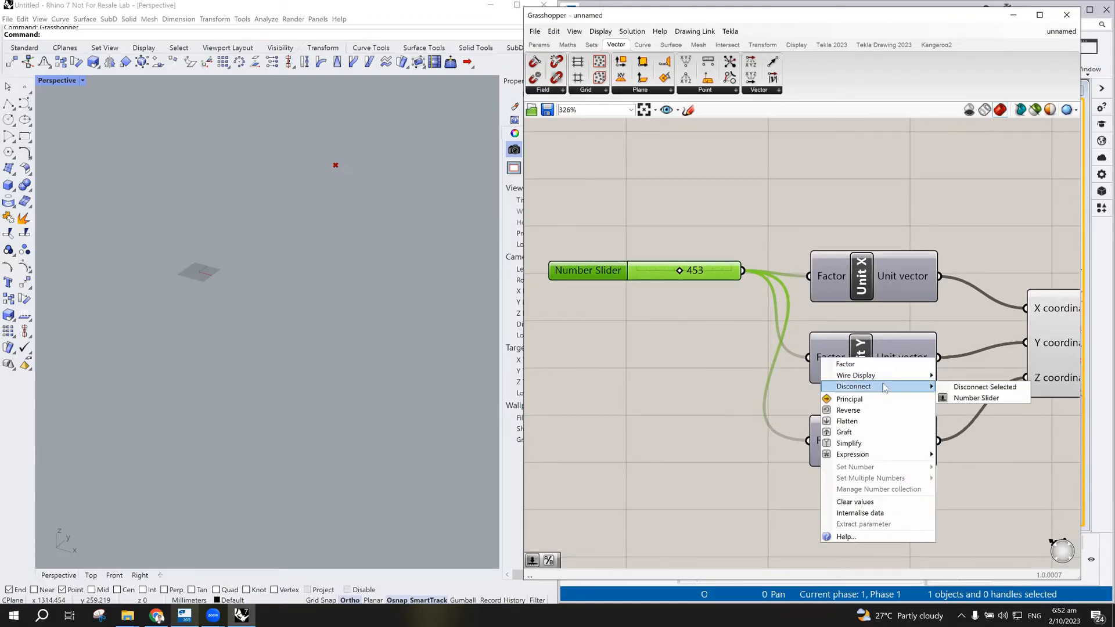
pyautogui.click(980, 400)
pyautogui.rightClick(820, 440)
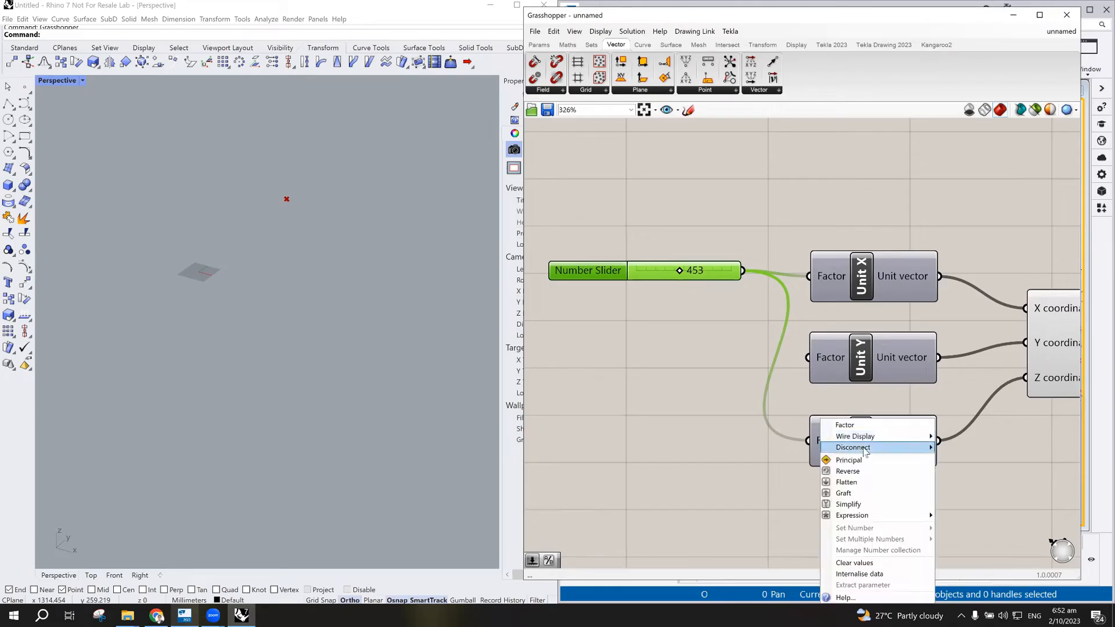
pyautogui.moveTo(865, 451)
pyautogui.click(977, 459)
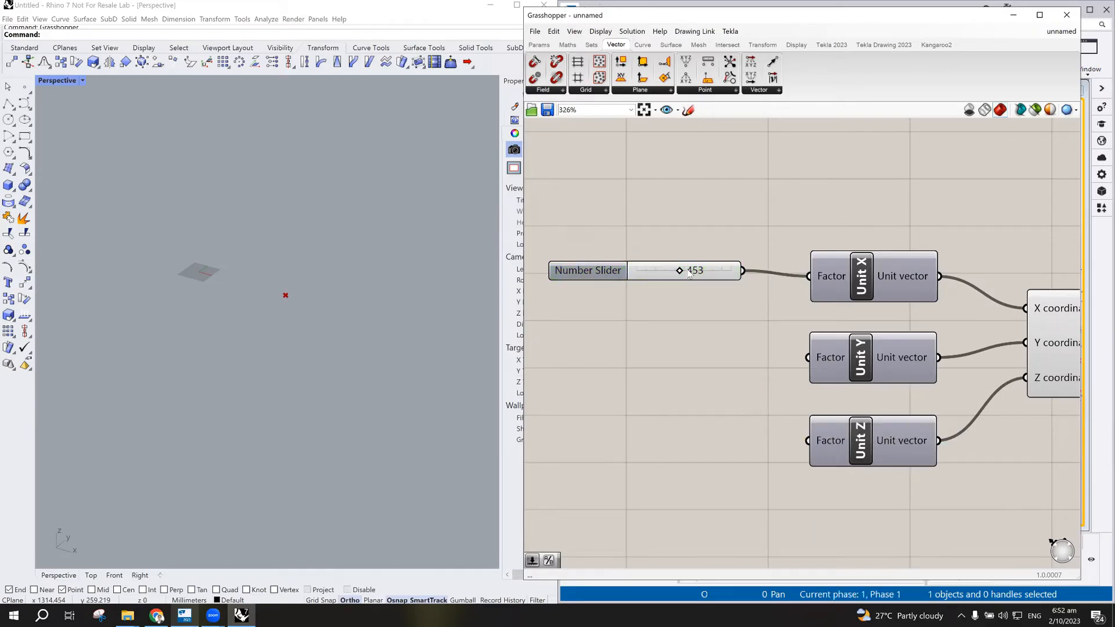
pyautogui.moveTo(679, 272); pyautogui.dragTo(672, 271)
# - Rename the number slider feeding Unit X as Dist X
pyautogui.click(601, 272)
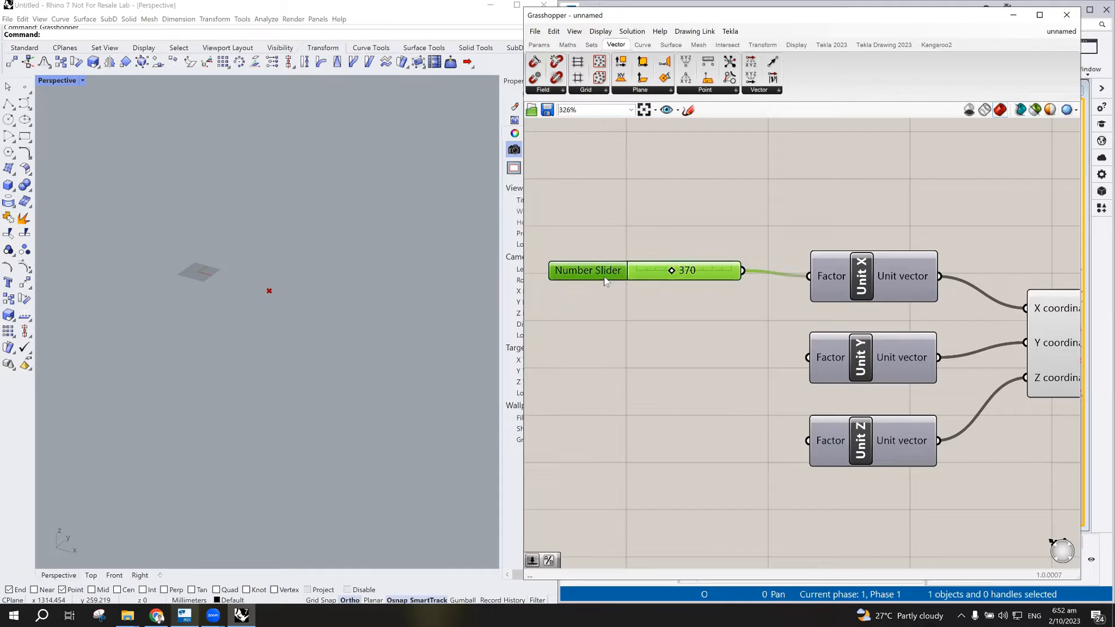
pyautogui.rightClick(600, 273)
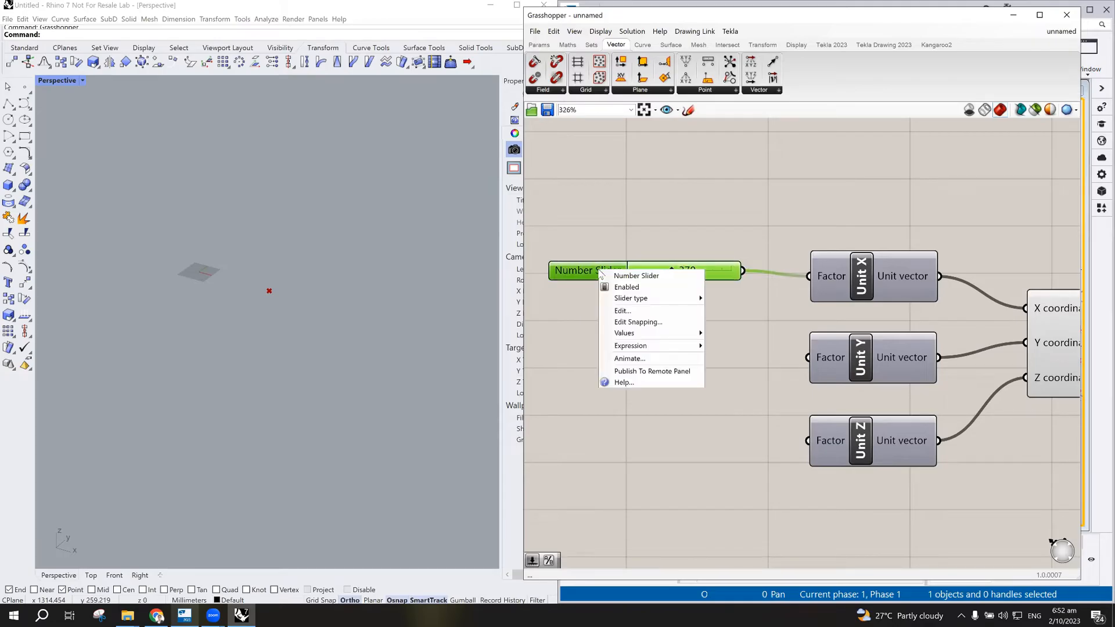
pyautogui.click(583, 246)
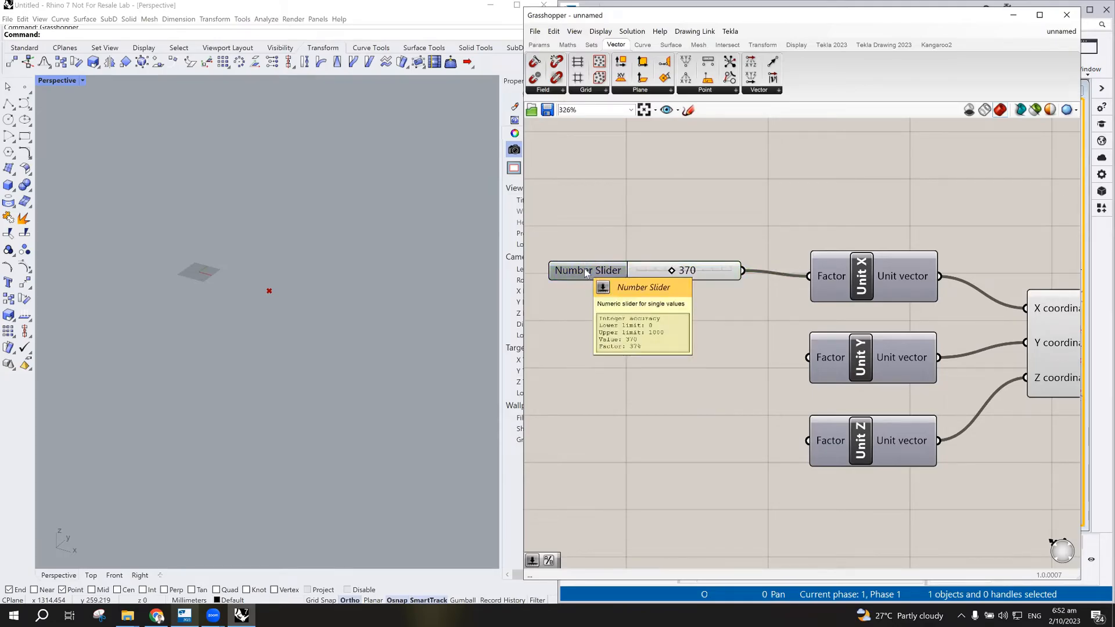
pyautogui.rightClick(586, 271)
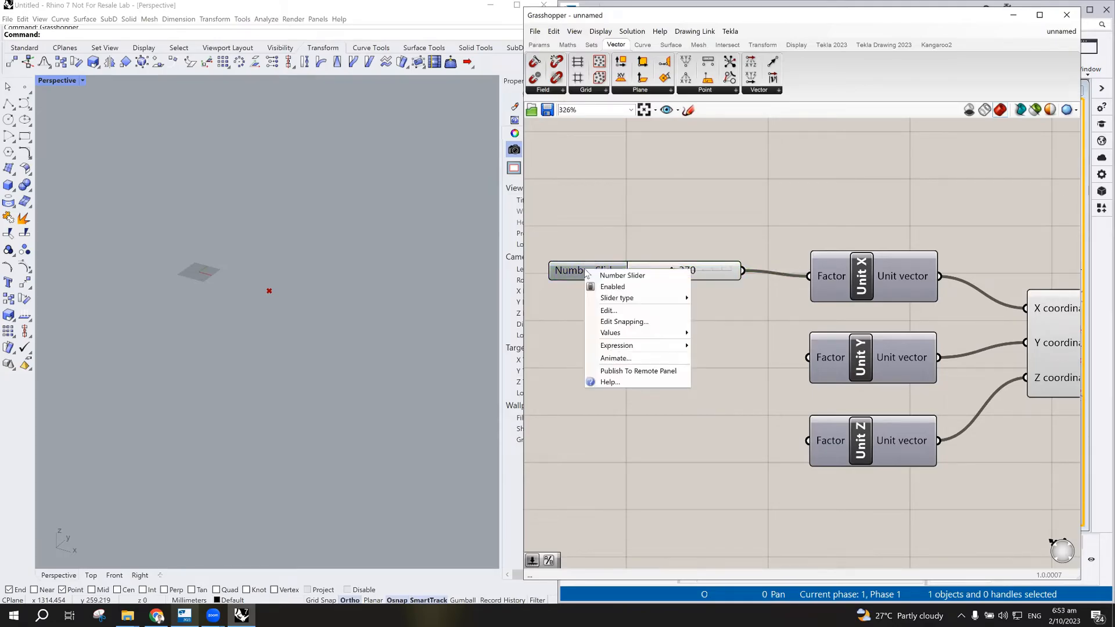
pyautogui.tripleClick(651, 275)
pyautogui.write('dis')
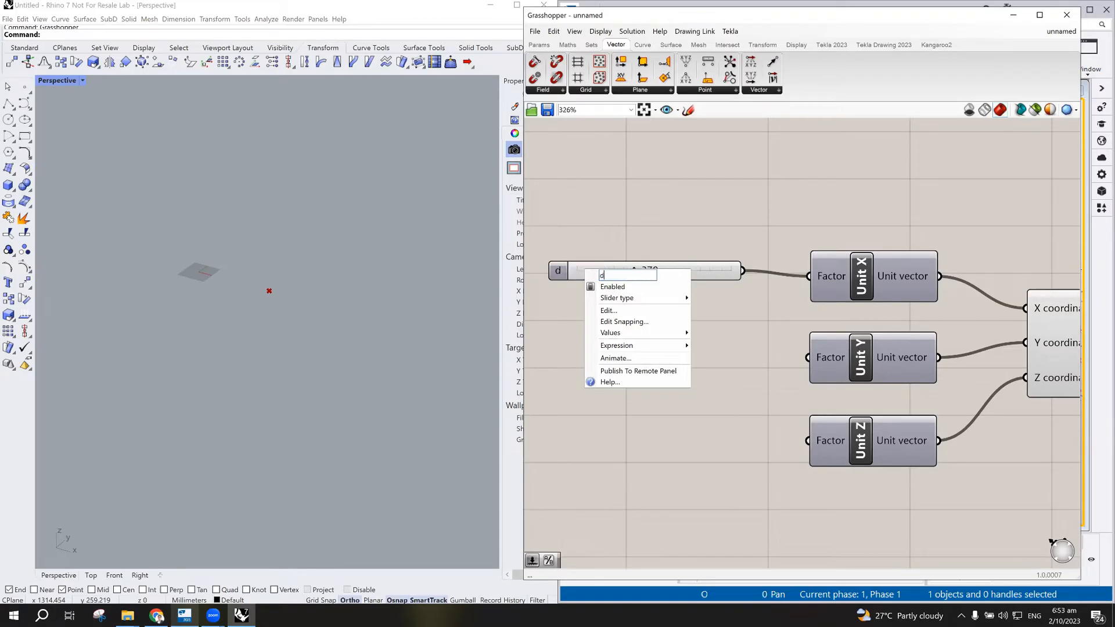
pyautogui.press('BackSpace')
pyautogui.press('BackSpace')
pyautogui.press('BackSpace')
pyautogui.write('Dist X')
pyautogui.press('Return')
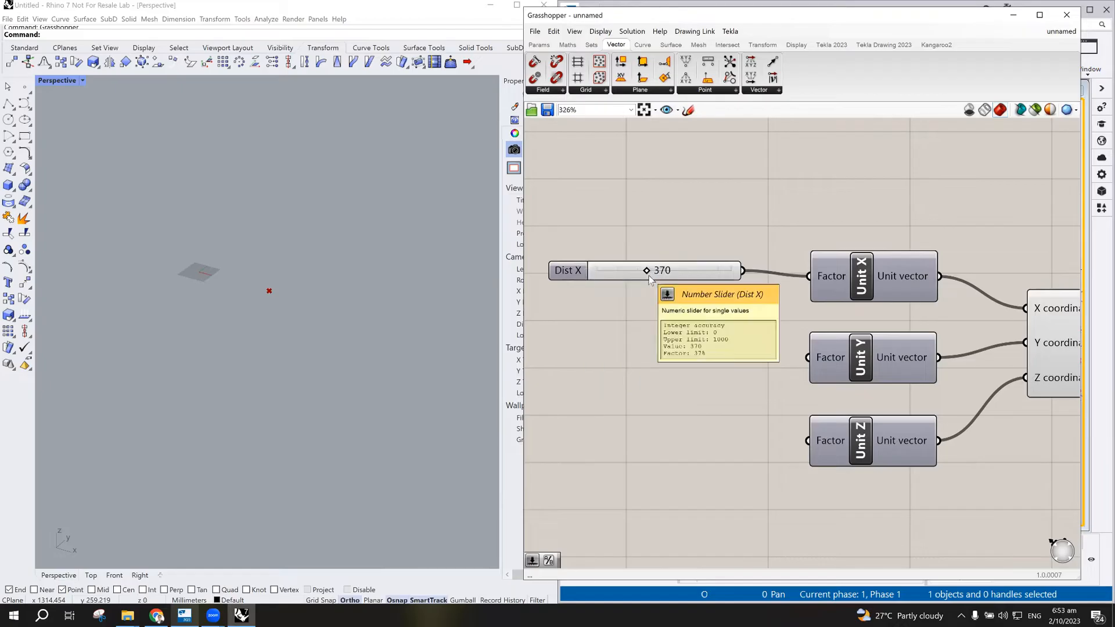
# - Duplicate the Dist X slider twice, placing one copy beside Unit Y and the other beside Unit Z
pyautogui.click(570, 274)
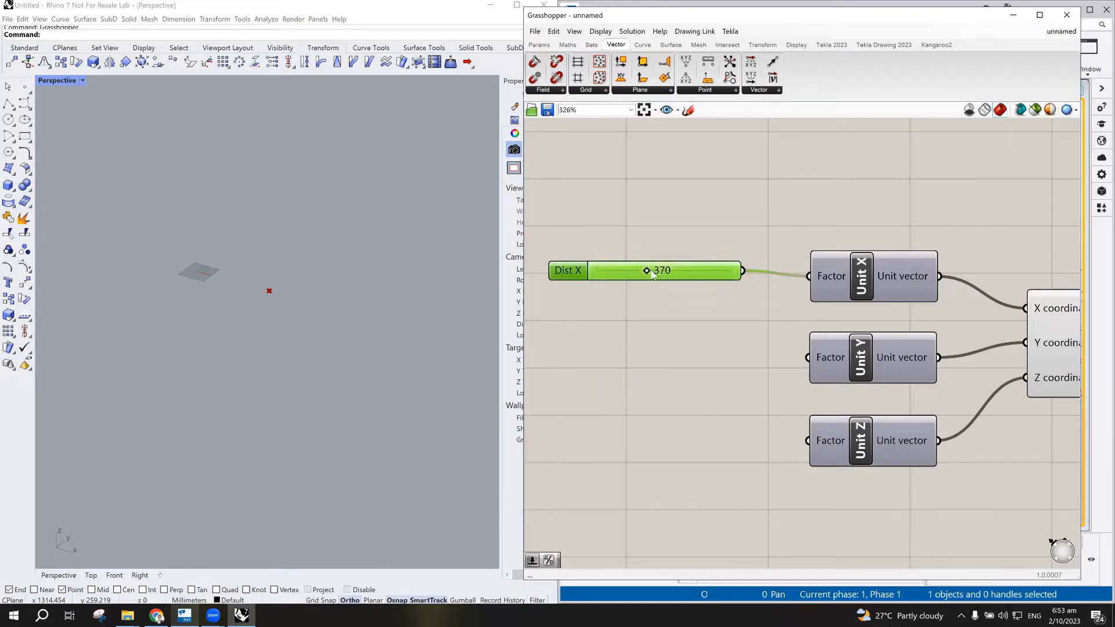
pyautogui.rightClick(569, 273)
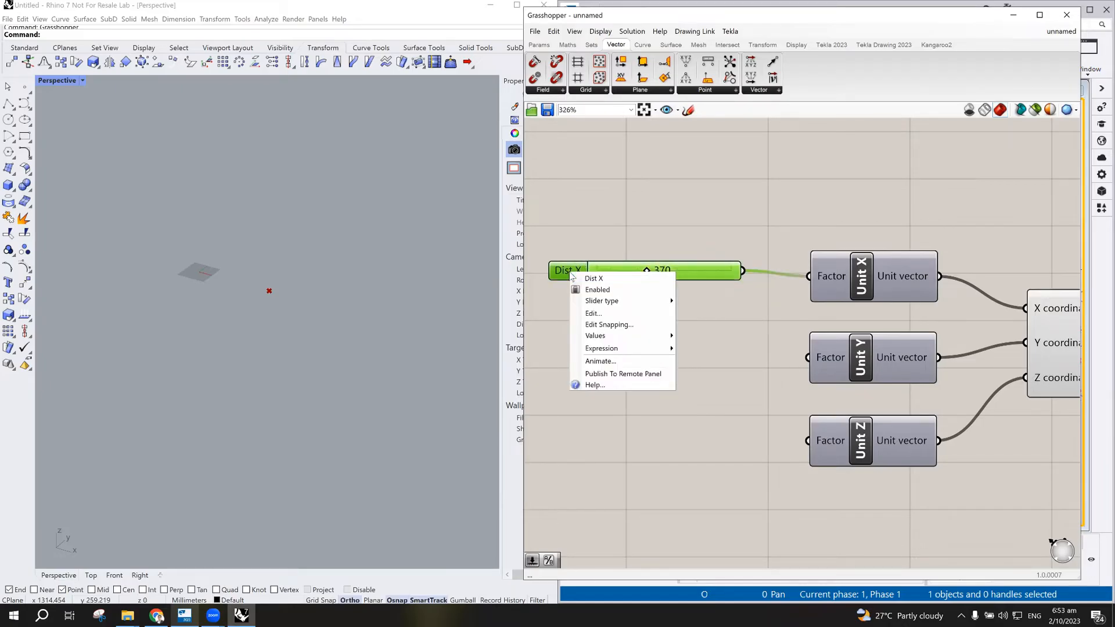
pyautogui.click(580, 260)
pyautogui.click(578, 273)
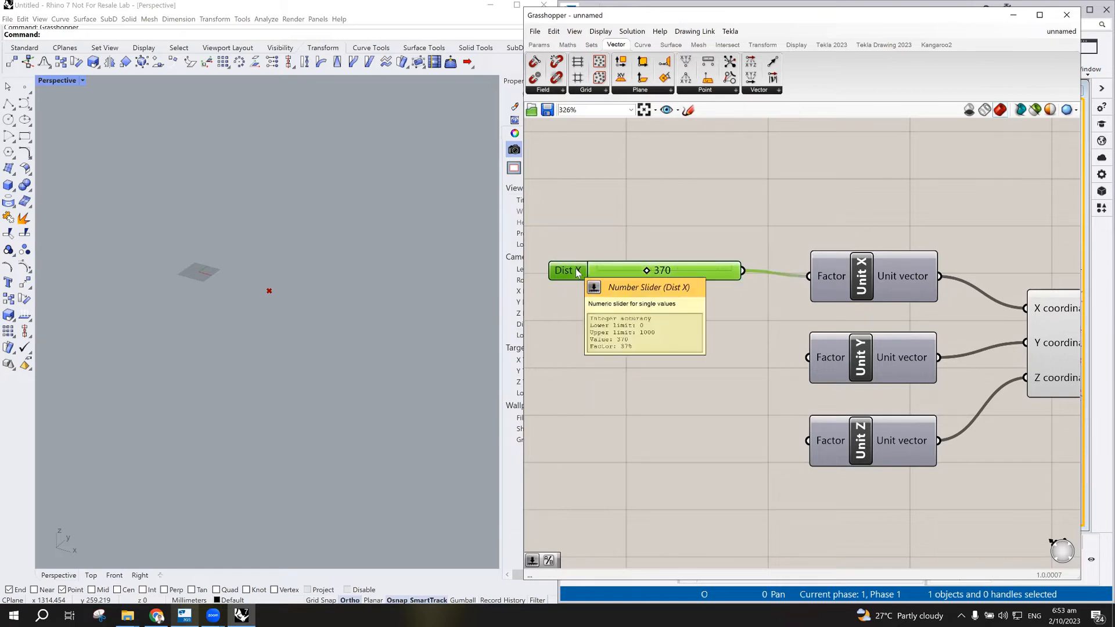
pyautogui.hotkey('ctrl', 'c')
pyautogui.click(671, 355)
pyautogui.hotkey('ctrl', 'v')
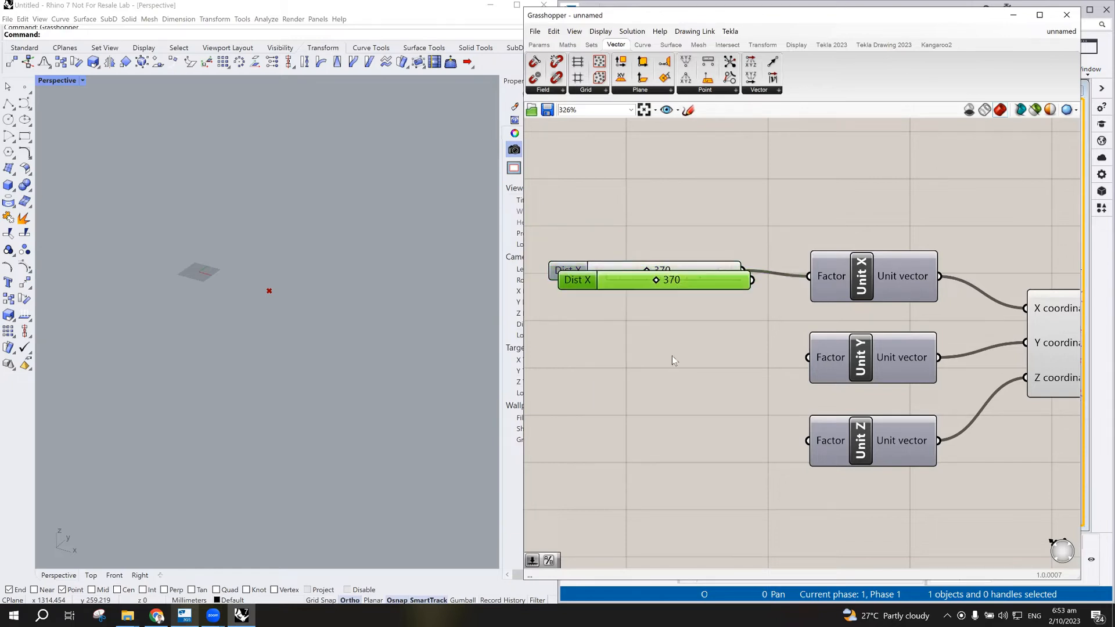
pyautogui.moveTo(588, 287); pyautogui.dragTo(588, 355)
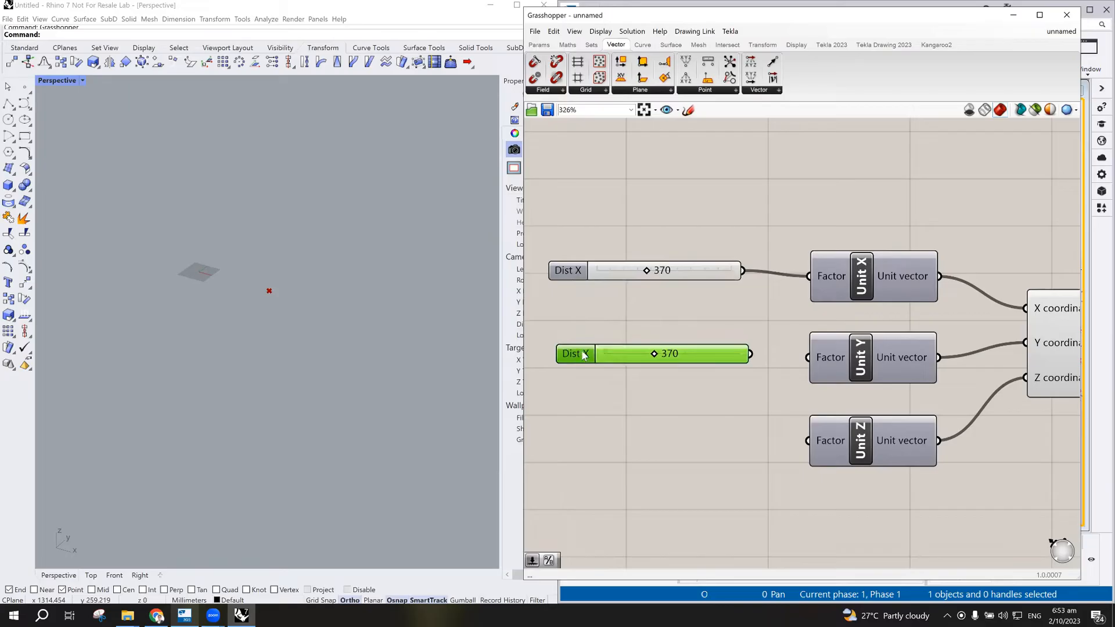
pyautogui.hotkey('ctrl', 'v')
pyautogui.moveTo(588, 291); pyautogui.dragTo(588, 449)
# - Rename the copied slider beside Unit Y as Dist Y and the one beside Unit Z as Dist Z
pyautogui.click(581, 359)
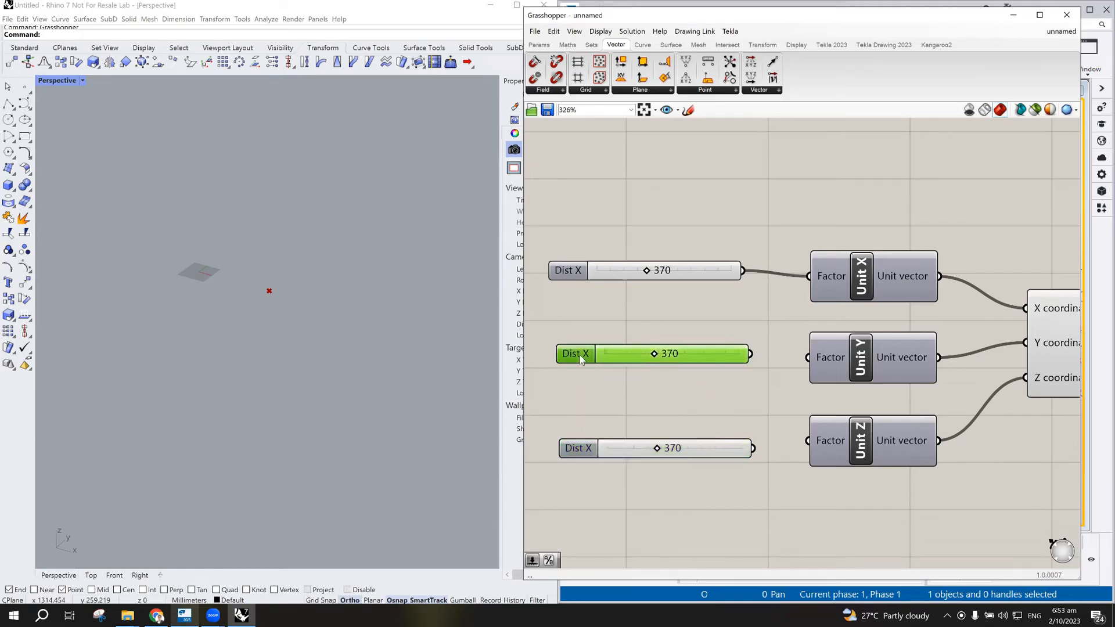
pyautogui.rightClick(581, 359)
pyautogui.doubleClick(612, 361)
pyautogui.write('Y')
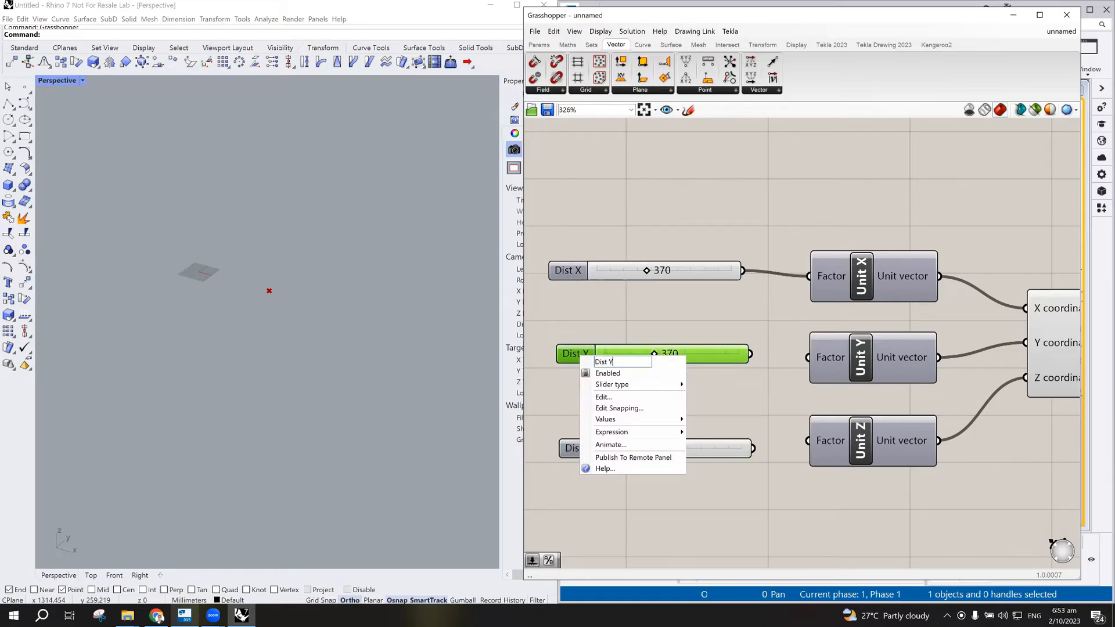
pyautogui.click(734, 396)
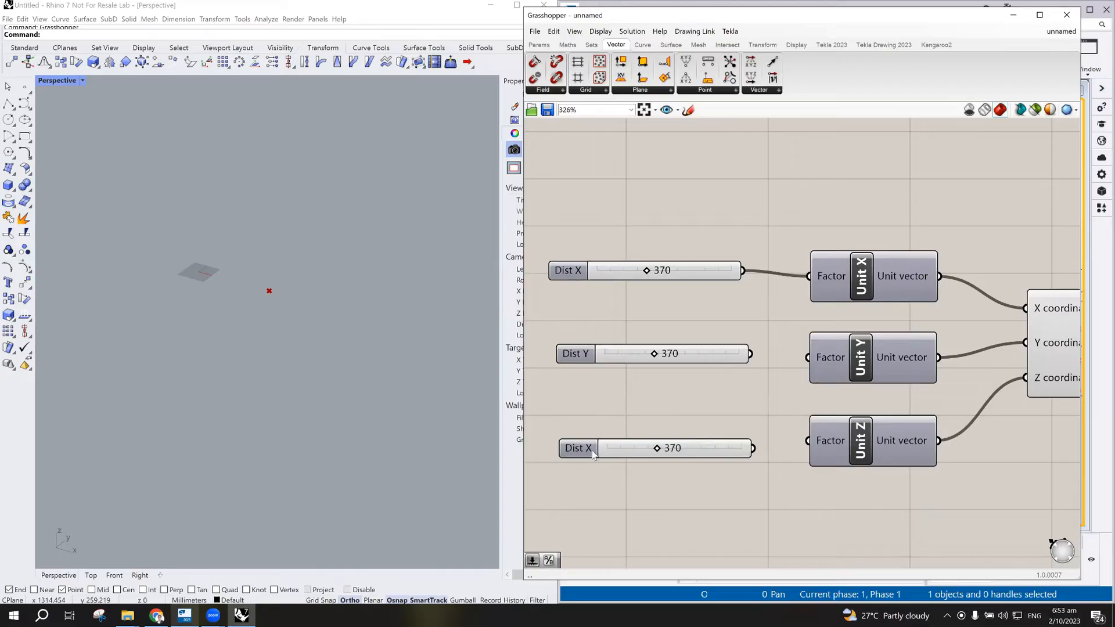
pyautogui.rightClick(591, 451)
pyautogui.doubleClick(635, 456)
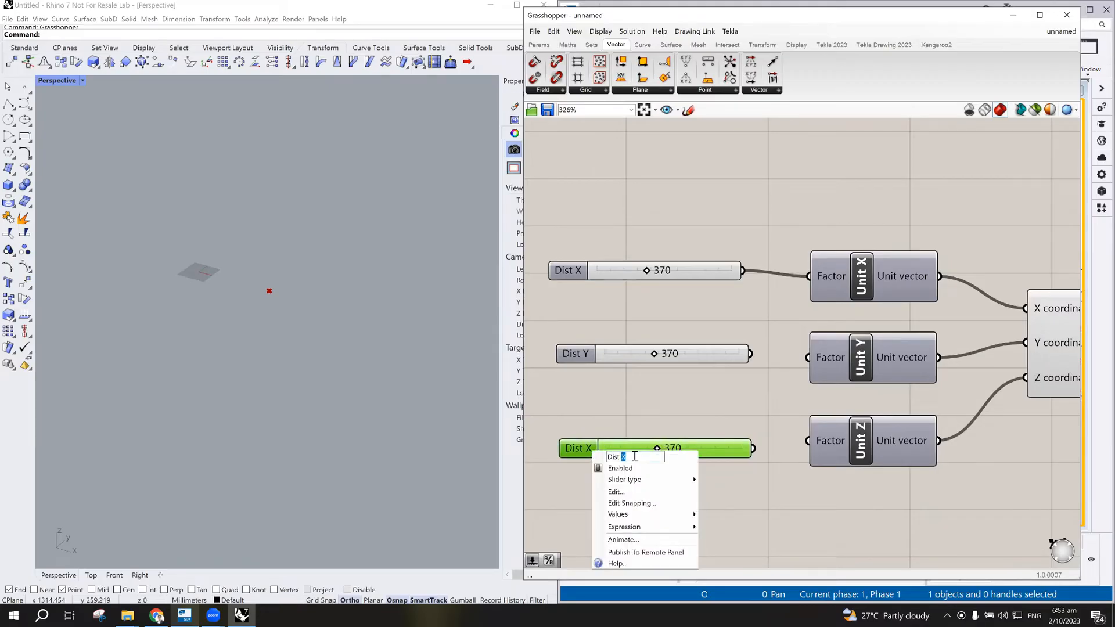
pyautogui.write('Z')
pyautogui.click(688, 403)
# - Connect Dist Y and Dist Z to the Factor inputs of Unit Y and Unit Z, and set all three sliders to 0
pyautogui.moveTo(746, 357); pyautogui.dragTo(807, 357)
pyautogui.moveTo(753, 447); pyautogui.dragTo(809, 442)
pyautogui.moveTo(660, 449); pyautogui.dragTo(555, 454)
pyautogui.moveTo(645, 352); pyautogui.dragTo(545, 356)
pyautogui.moveTo(644, 275); pyautogui.dragTo(574, 279)
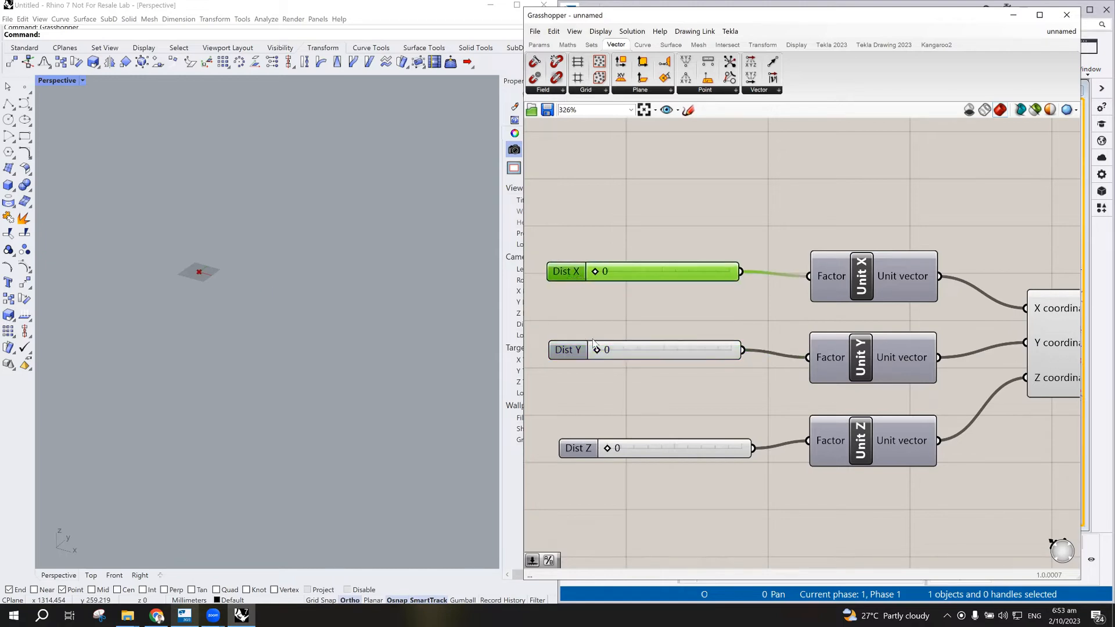
# - Line up the Dist X, Dist Y and Dist Z sliders in one column, each level with its Unit component
pyautogui.moveTo(597, 350); pyautogui.dragTo(551, 357)
pyautogui.moveTo(610, 447); pyautogui.dragTo(571, 437)
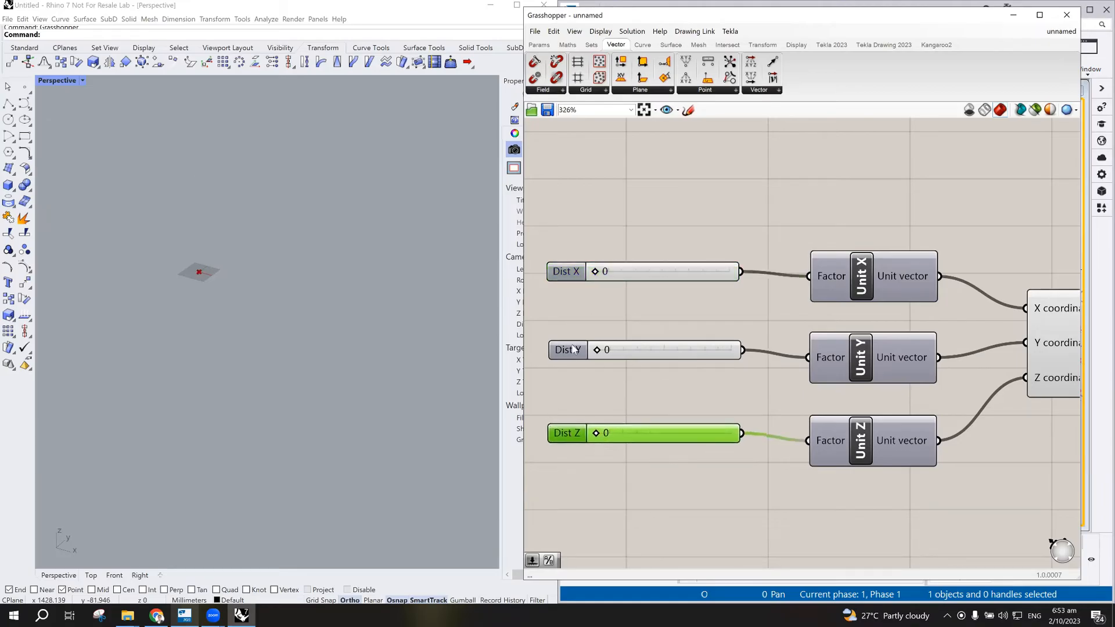
pyautogui.moveTo(567, 278); pyautogui.dragTo(570, 282)
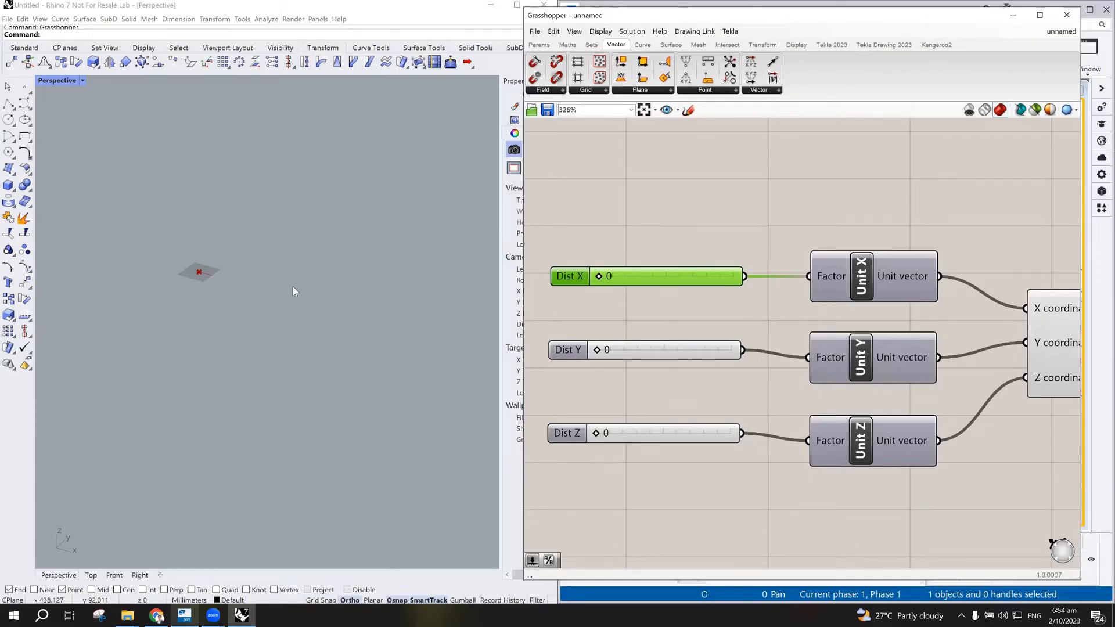
pyautogui.moveTo(579, 276); pyautogui.dragTo(576, 276)
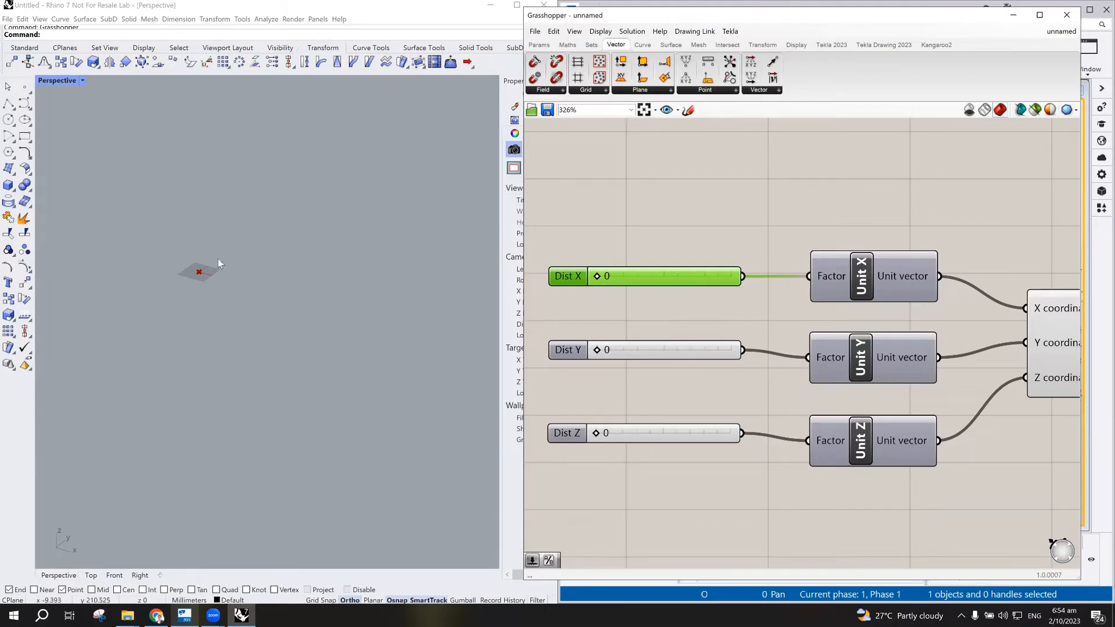
# - Examine the point preview in the Rhino viewport and the whole definition, highlighting Construct Point to identify its point
pyautogui.scroll(-4, 730, 330)
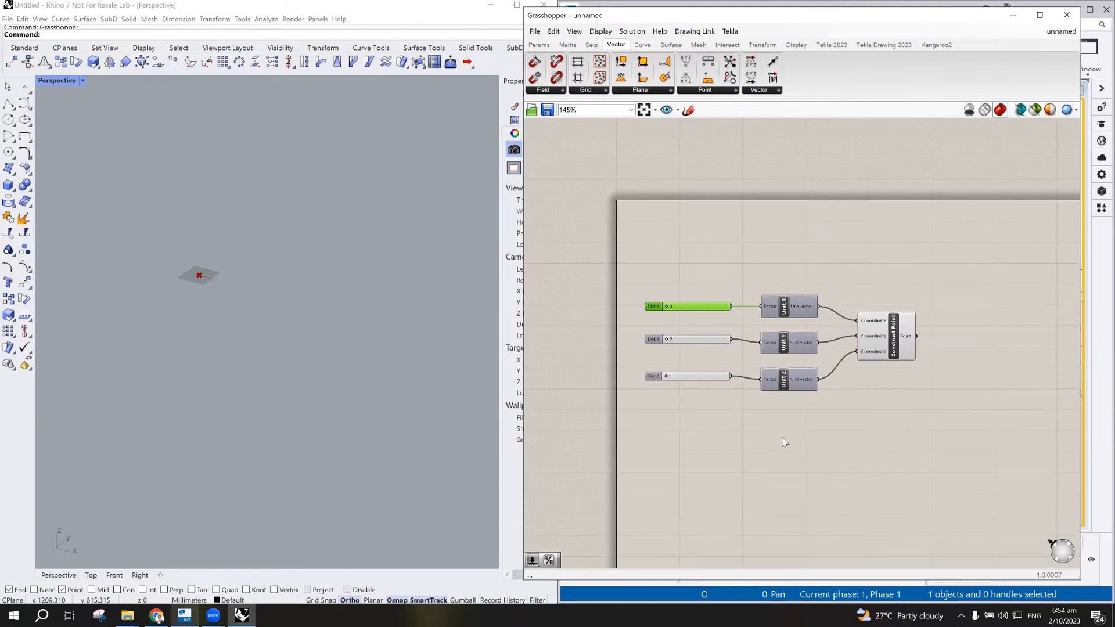
pyautogui.scroll(1, 773, 441)
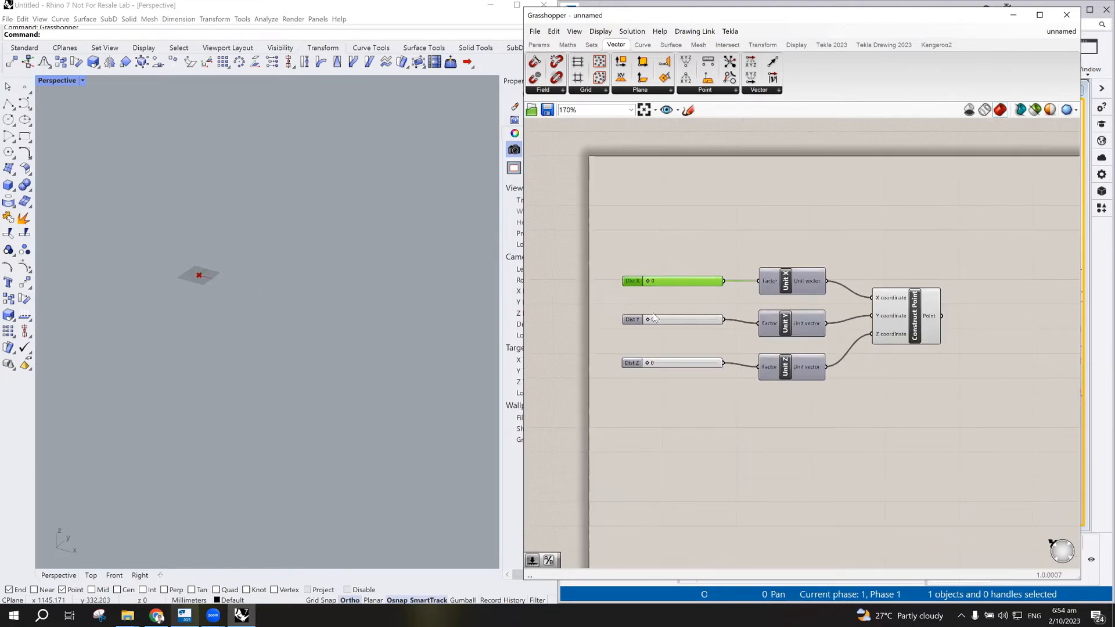
pyautogui.scroll(3, 653, 312)
pyautogui.scroll(3, 200, 276)
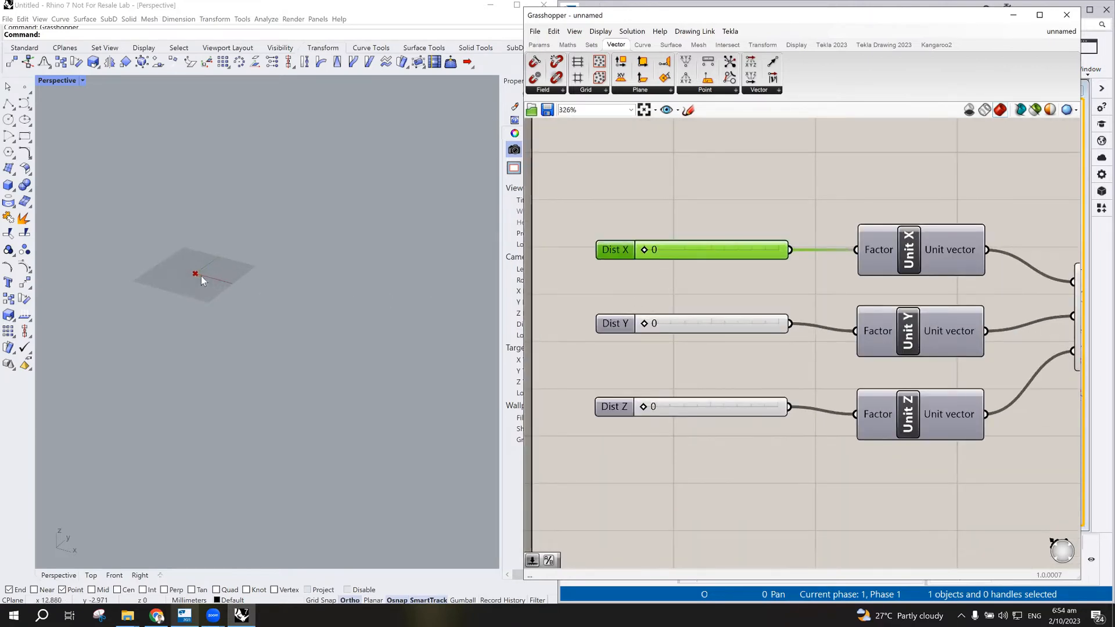
pyautogui.scroll(-3, 404, 280)
pyautogui.scroll(-3, 864, 334)
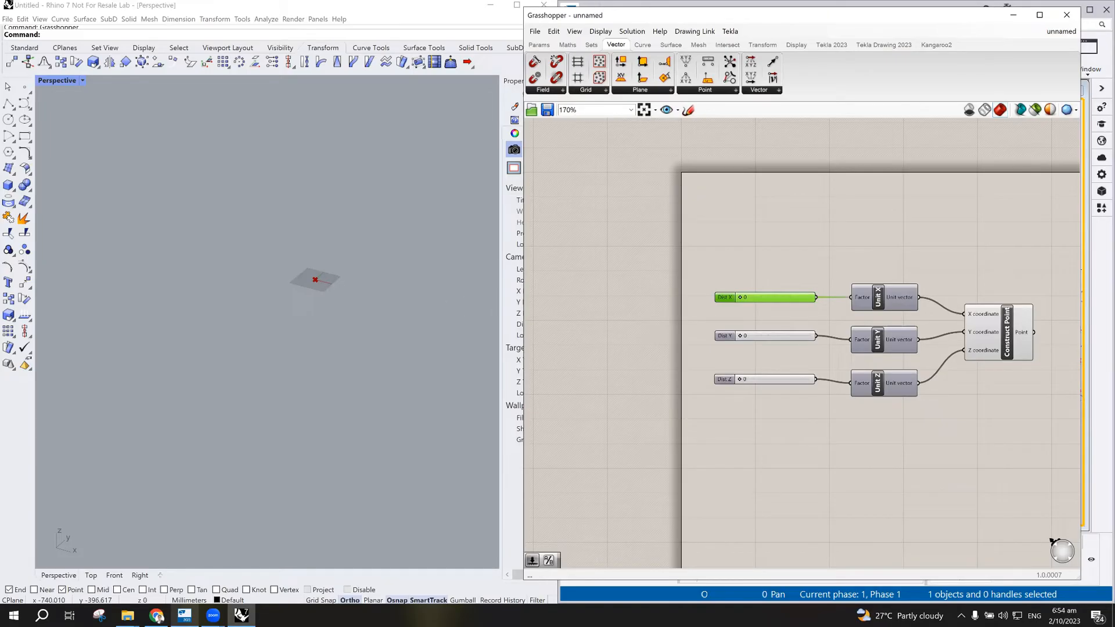
pyautogui.hotkey('alt', 'Tab')
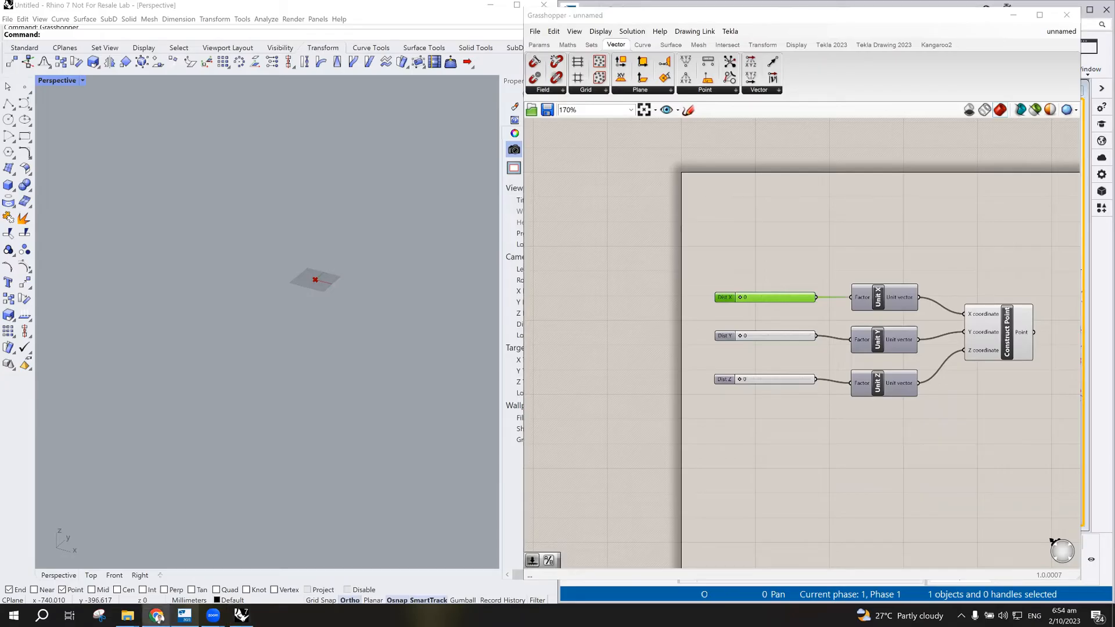
pyautogui.scroll(-1, 887, 331)
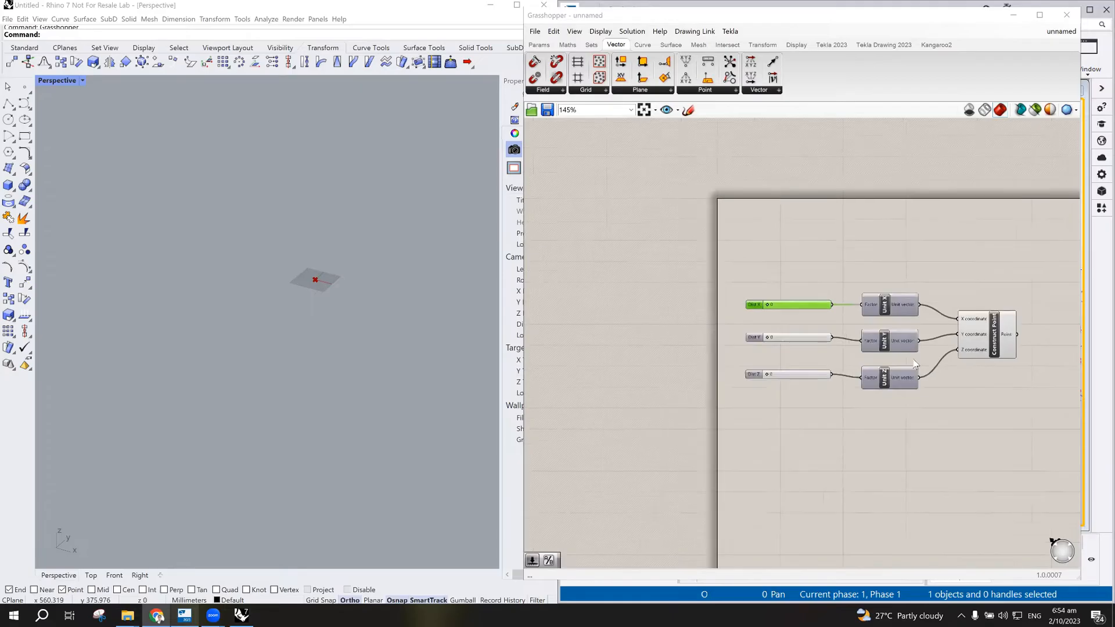
pyautogui.scroll(3, 1057, 496)
pyautogui.scroll(-2, 1009, 458)
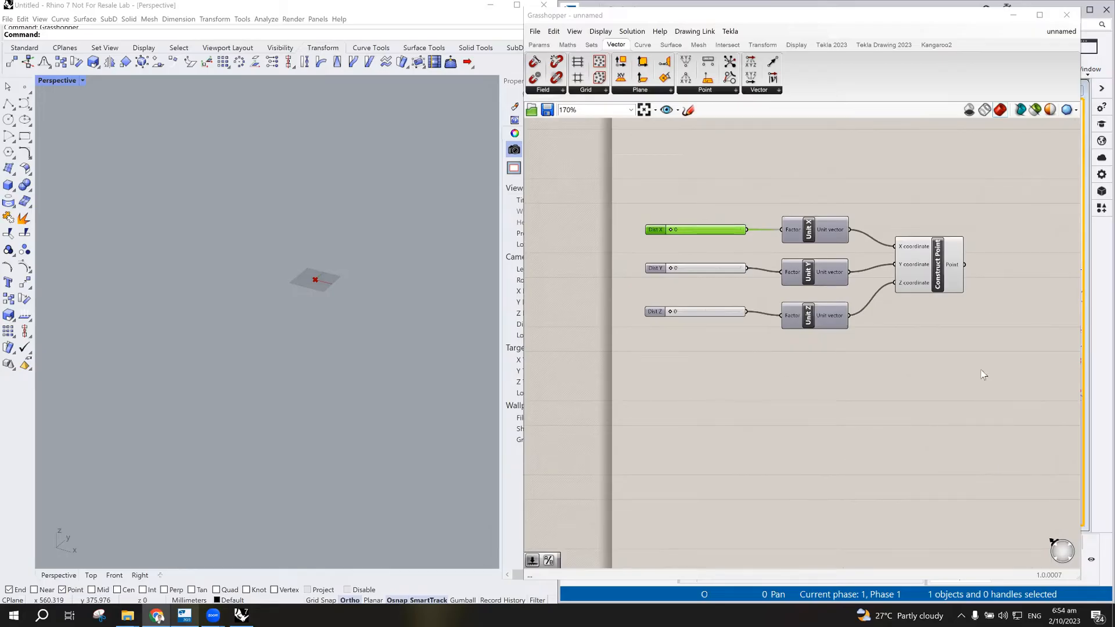
pyautogui.scroll(1, 960, 346)
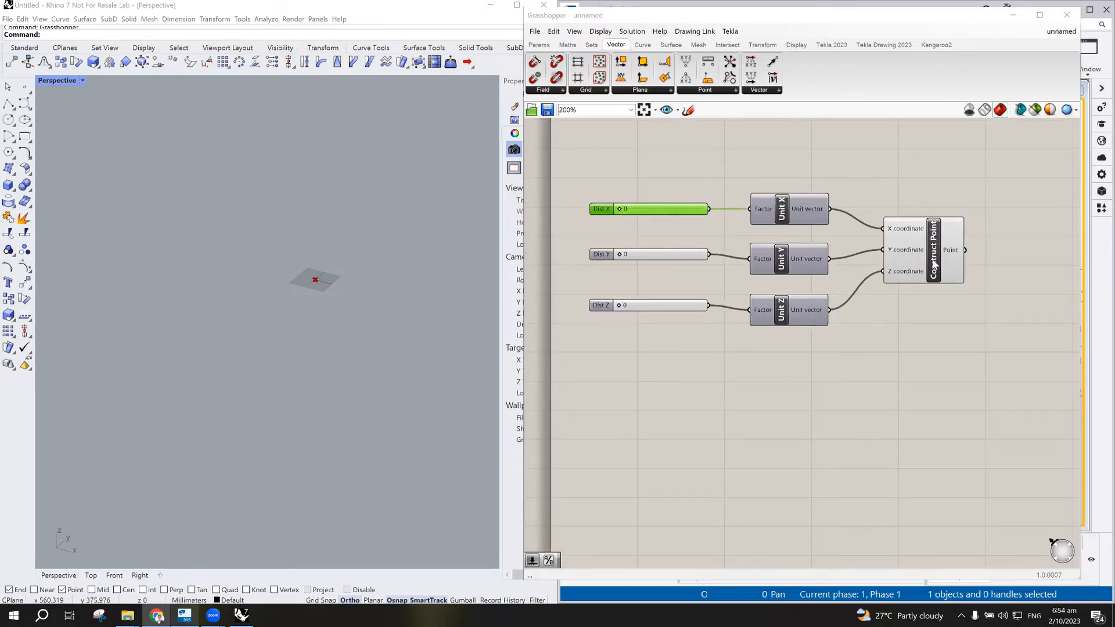
pyautogui.click(947, 276)
pyautogui.click(942, 345)
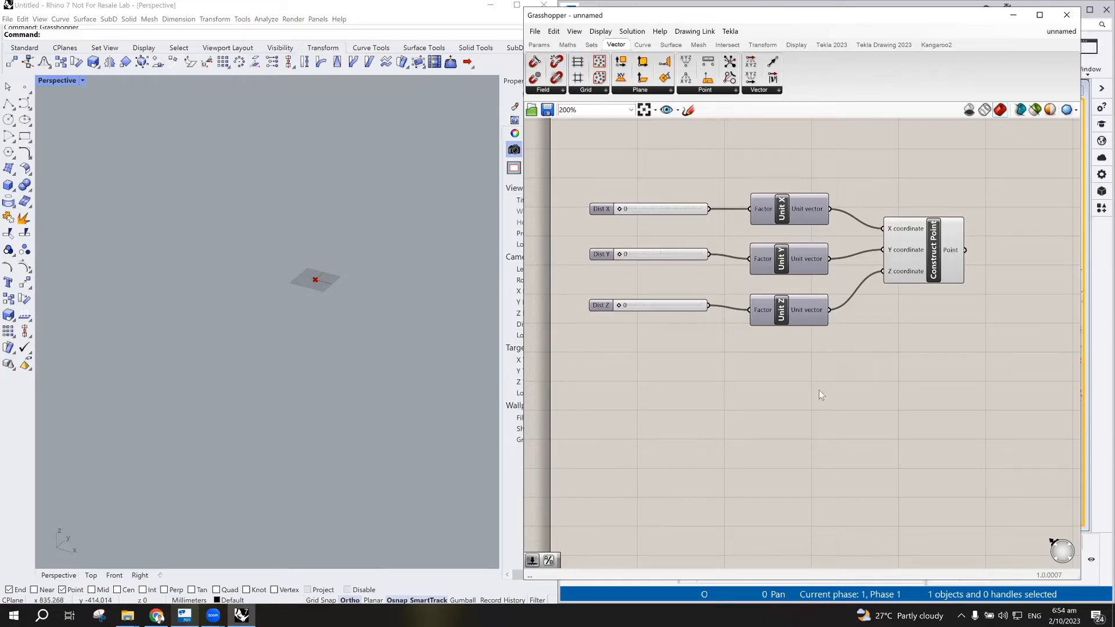
pyautogui.click(910, 279)
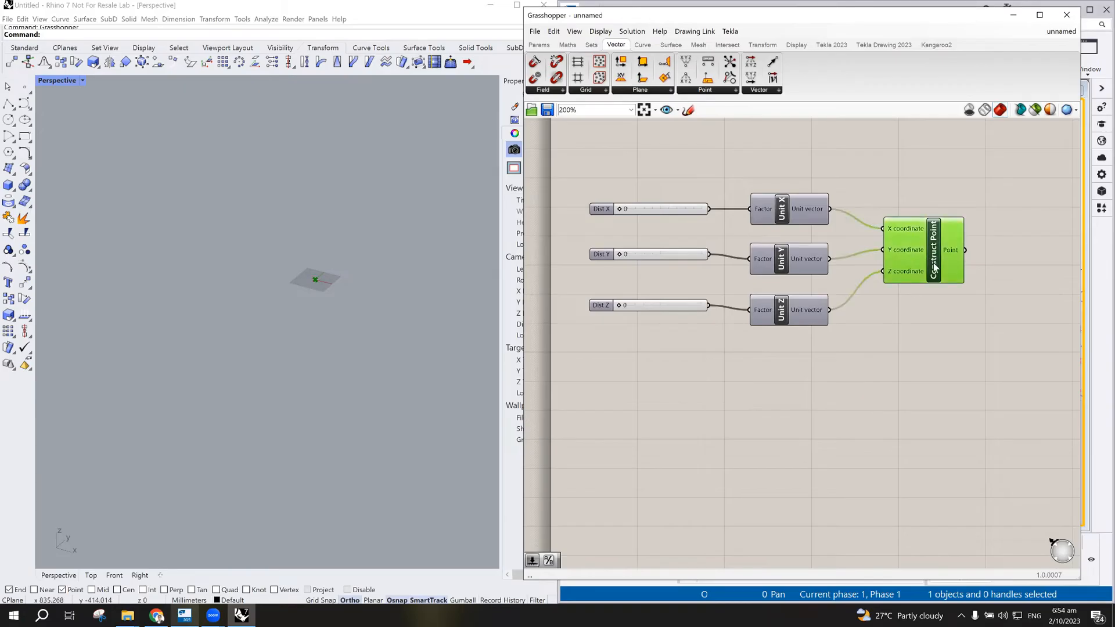
pyautogui.click(984, 193)
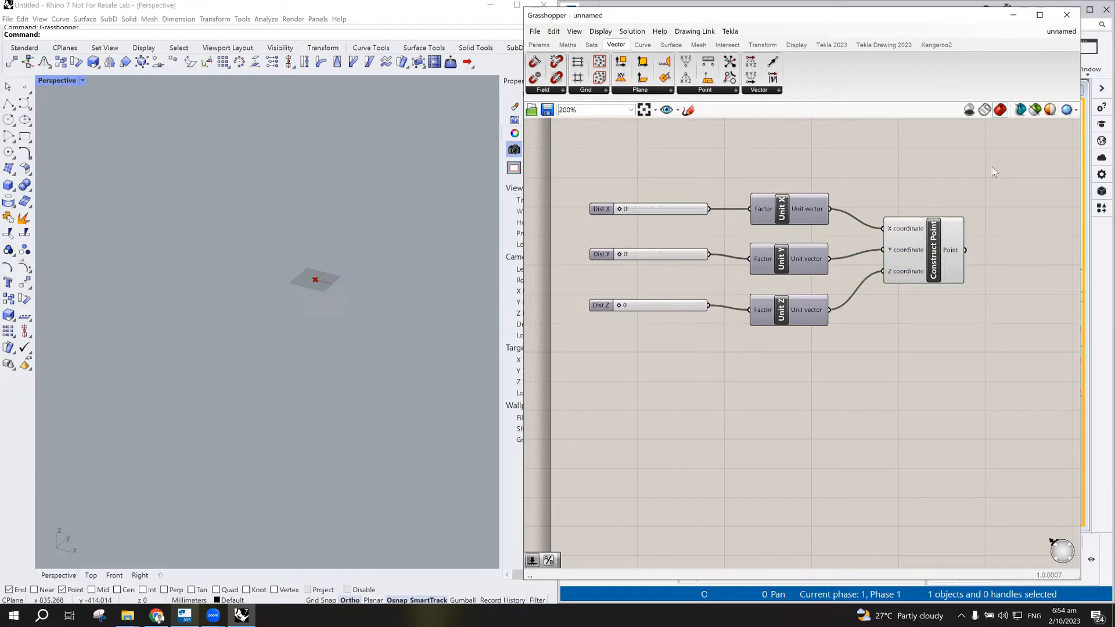
# - Duplicate the whole definition of three sliders, Unit X, Y, Z and Construct Point, and place the copy below the original
pyautogui.moveTo(995, 157); pyautogui.dragTo(566, 394)
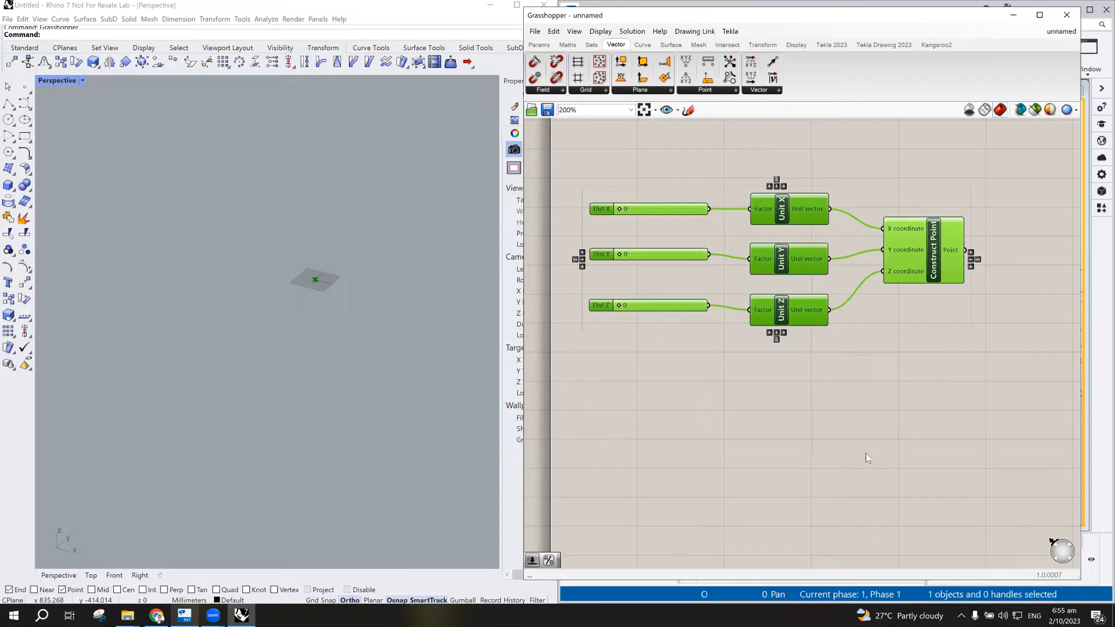
pyautogui.hotkey('ctrl', 'v')
pyautogui.moveTo(912, 277); pyautogui.dragTo(923, 437)
pyautogui.click(949, 358)
pyautogui.scroll(-1, 800, 353)
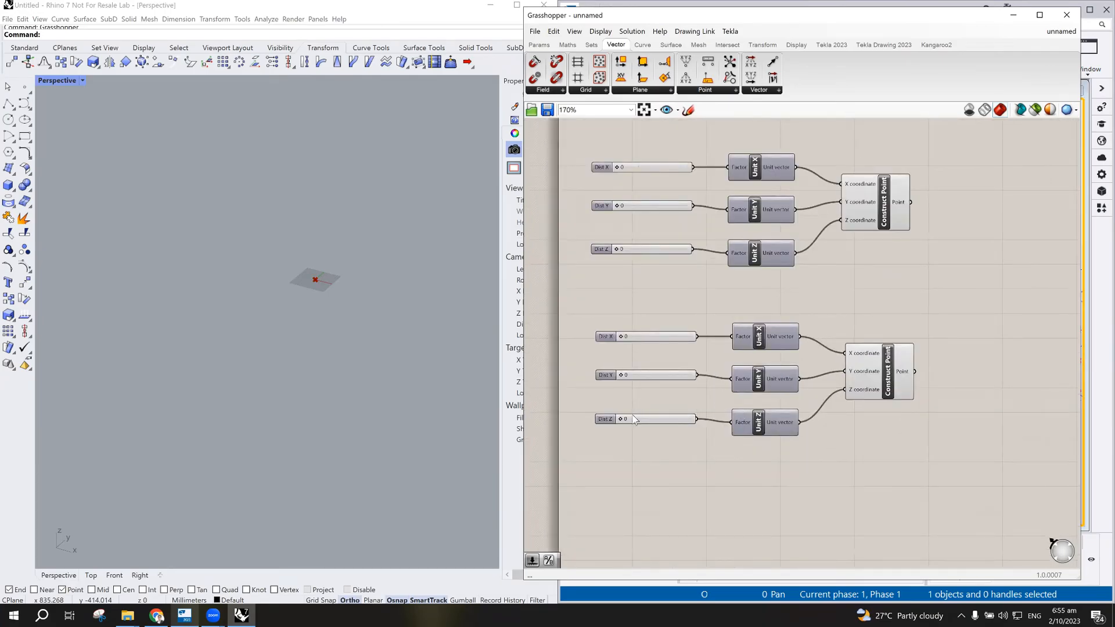
# - Set the duplicated group's Dist X slider to 1000 and line it up with the Dist Y slider below it
pyautogui.moveTo(615, 338)
pyautogui.mouseDown()
pyautogui.moveTo(651, 341)
pyautogui.moveTo(612, 340)
pyautogui.mouseUp()
pyautogui.scroll(2, 612, 340)
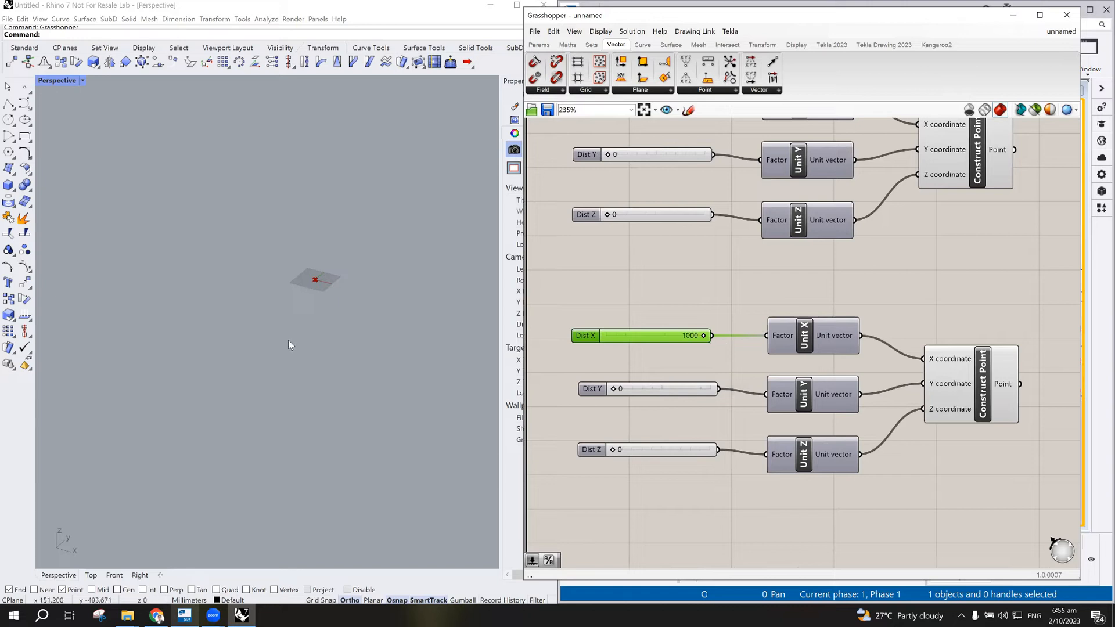
pyautogui.scroll(-2, 287, 340)
pyautogui.scroll(2, 418, 356)
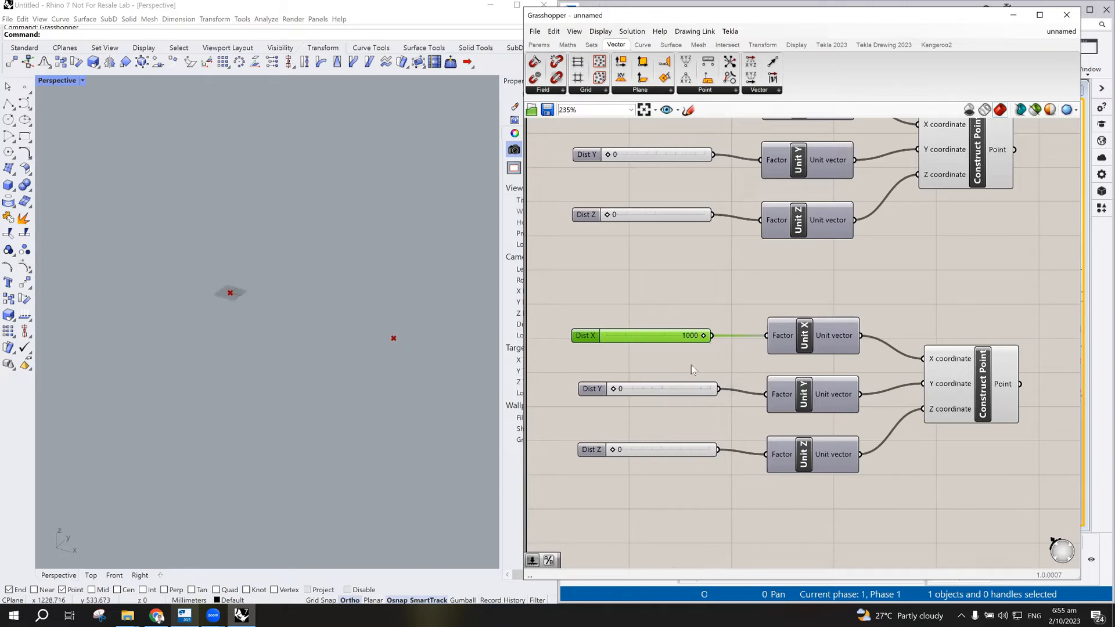
pyautogui.moveTo(591, 335); pyautogui.dragTo(598, 336)
pyautogui.click(898, 294)
pyautogui.scroll(-1, 845, 346)
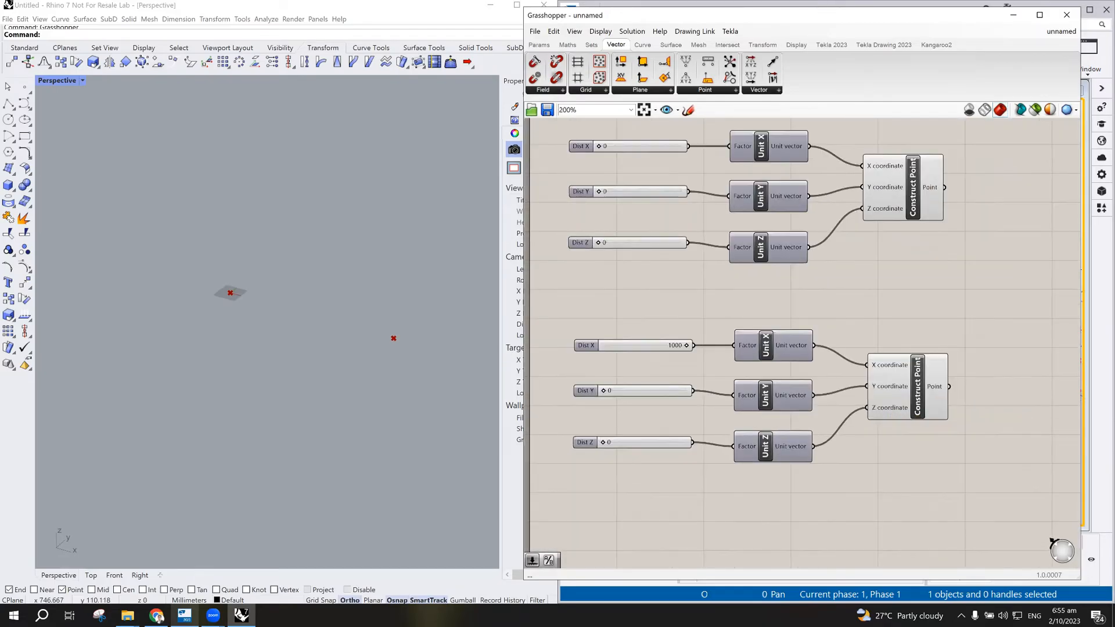
pyautogui.hotkey('alt', 'Tab')
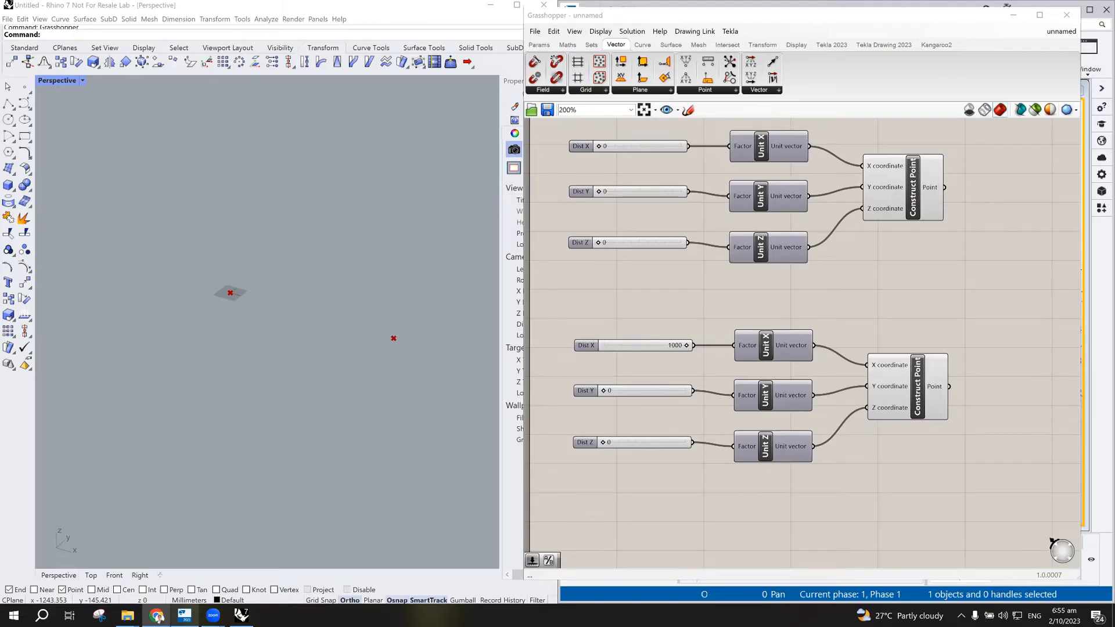
pyautogui.scroll(-1, 735, 363)
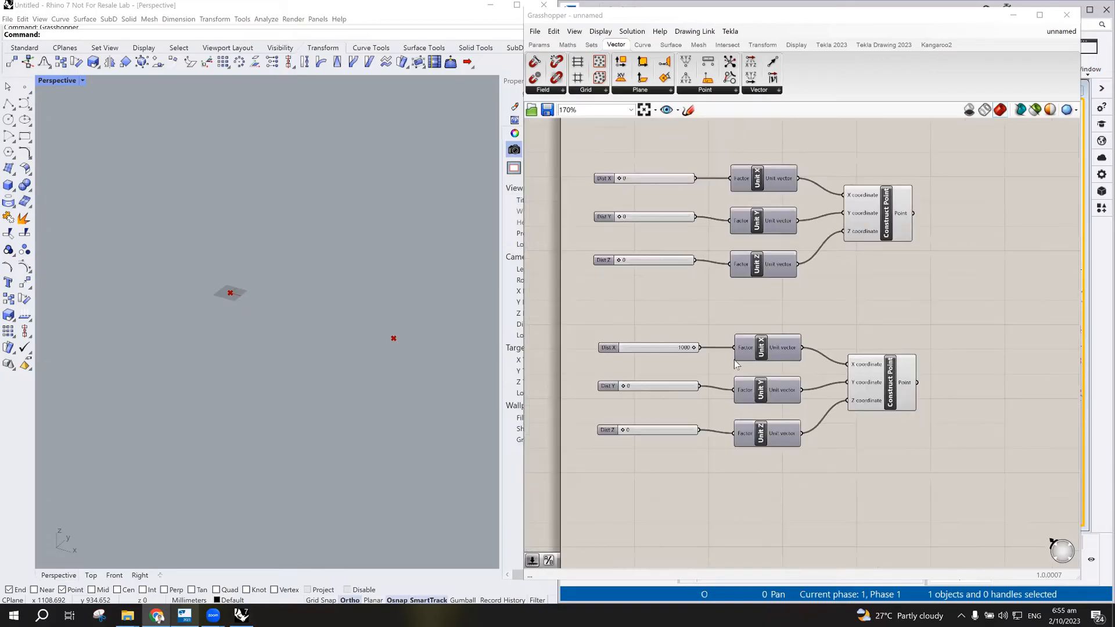
pyautogui.scroll(1, 820, 375)
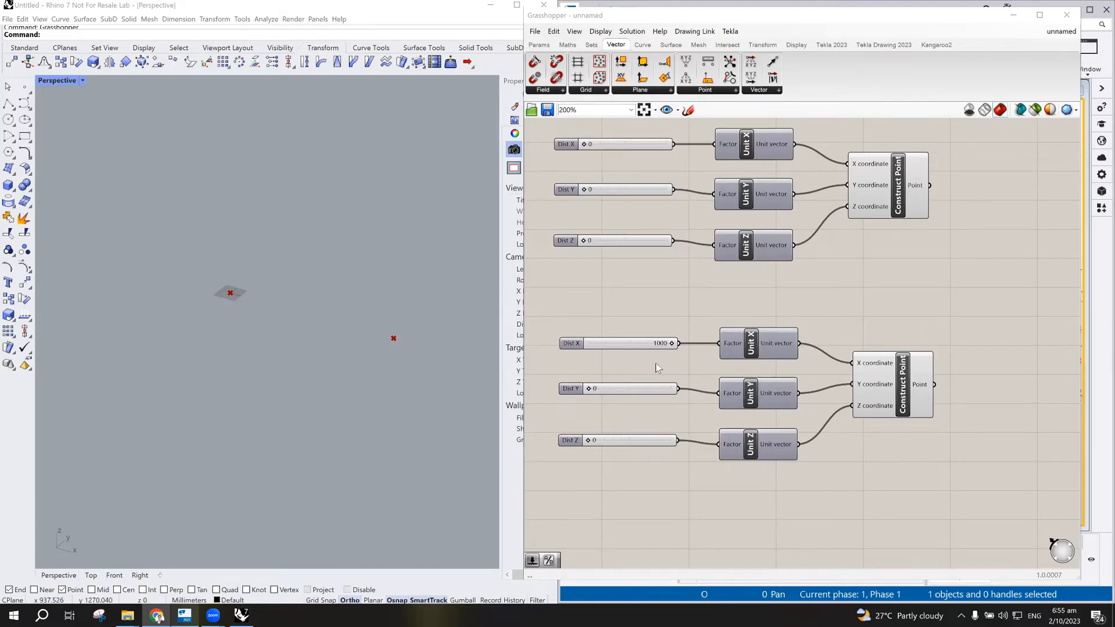
# - Set the maximum of the lower group's Dist X slider to 5000
pyautogui.scroll(4, 601, 354)
pyautogui.scroll(-2, 696, 360)
pyautogui.scroll(3, 679, 349)
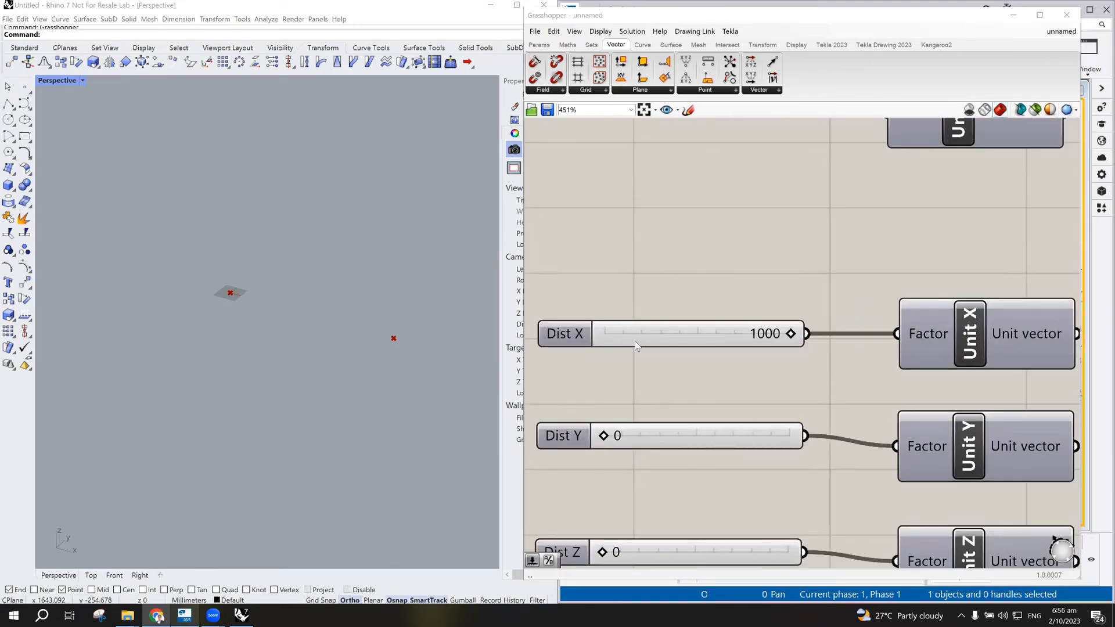
pyautogui.doubleClick(571, 341)
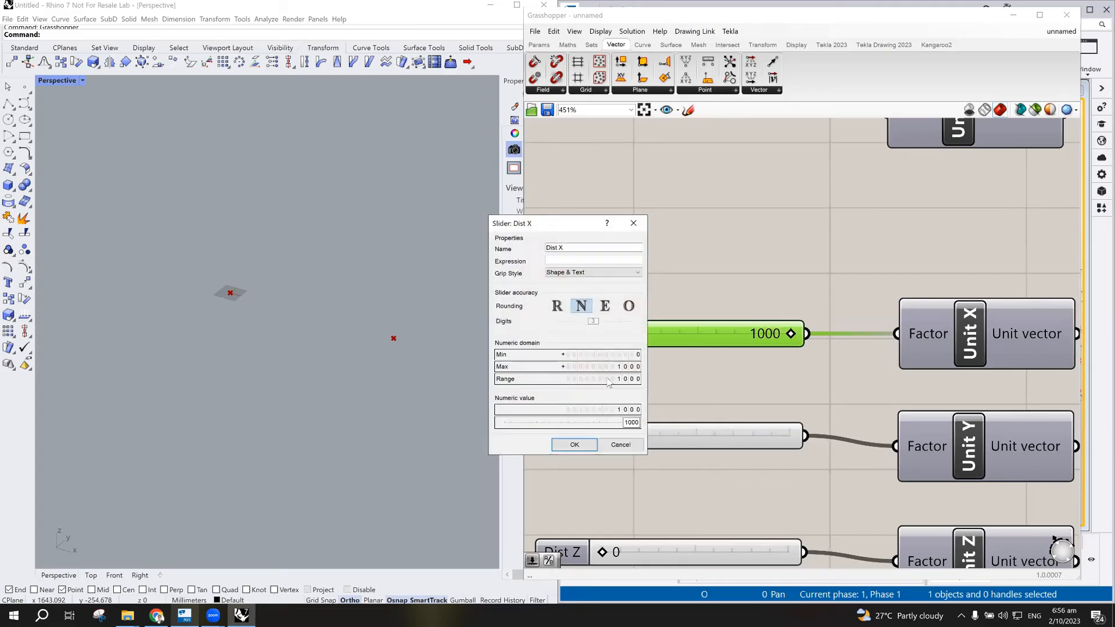
pyautogui.doubleClick(630, 366)
pyautogui.write('5000')
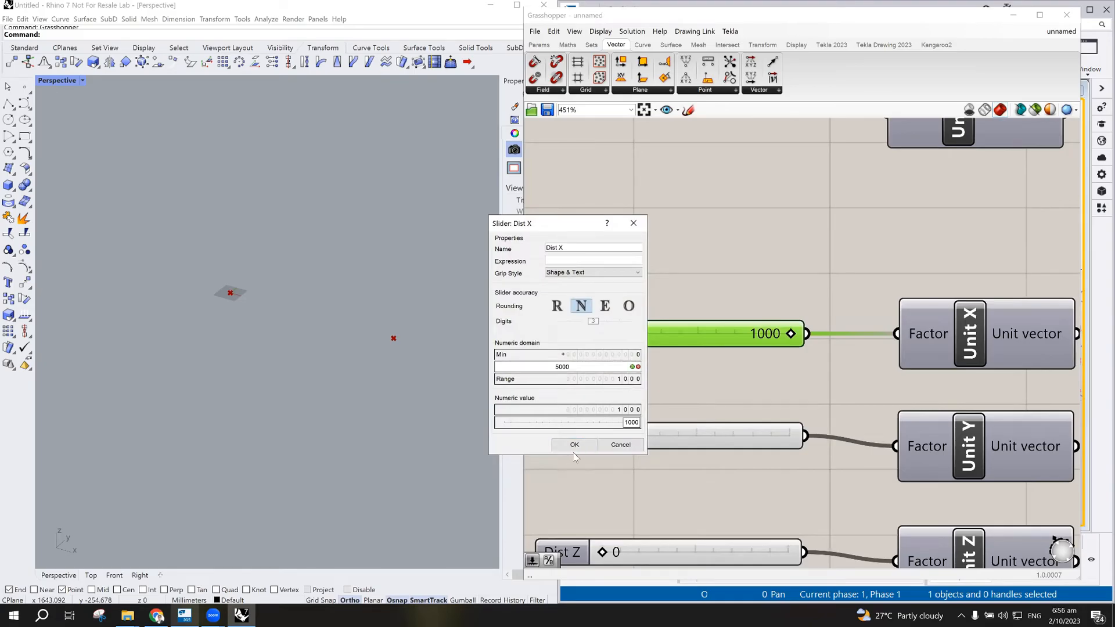
pyautogui.click(574, 445)
pyautogui.scroll(-5, 673, 376)
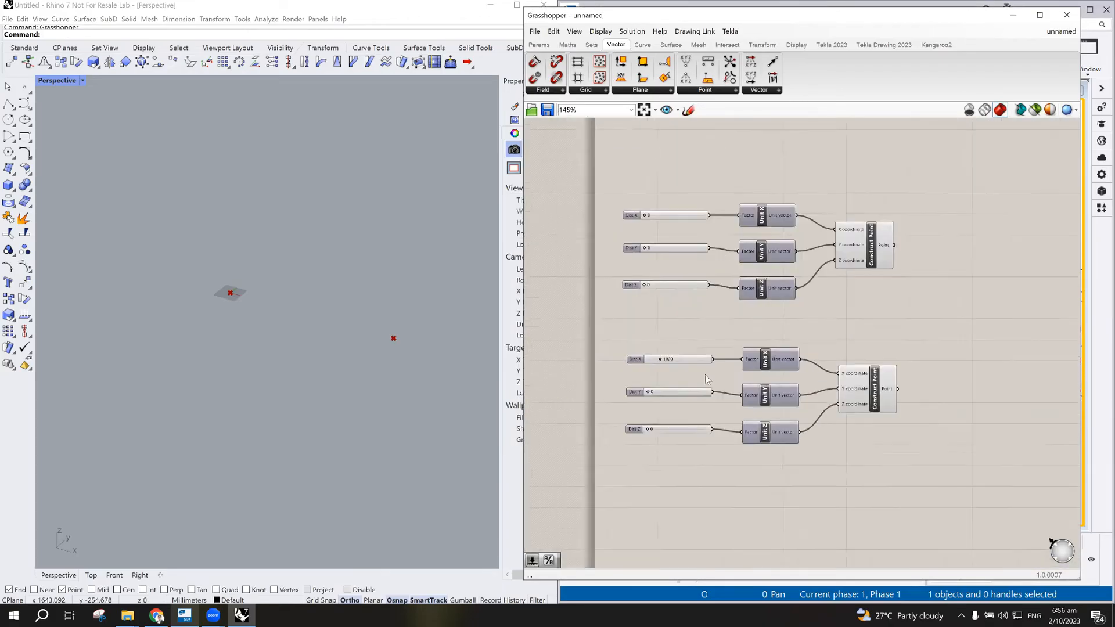
# - Raise the lower group's Dist X slider to about 2654 to shift the second point along X
pyautogui.scroll(2, 707, 368)
pyautogui.scroll(4, 660, 357)
pyautogui.scroll(-1, 660, 356)
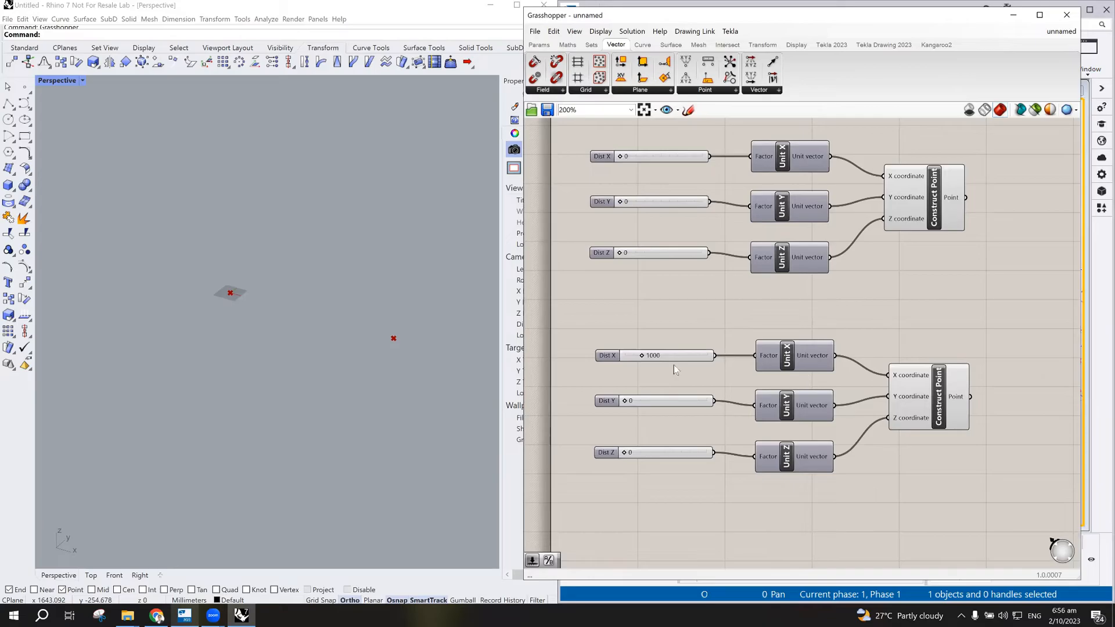
pyautogui.scroll(-2, 398, 355)
pyautogui.scroll(1, 448, 356)
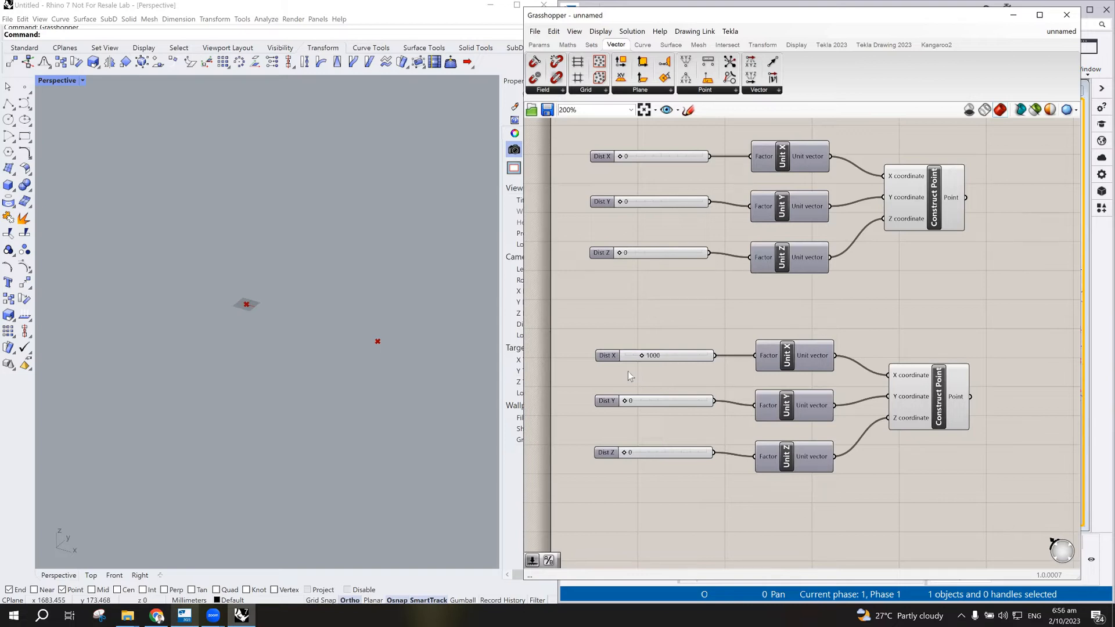
pyautogui.scroll(2, 639, 371)
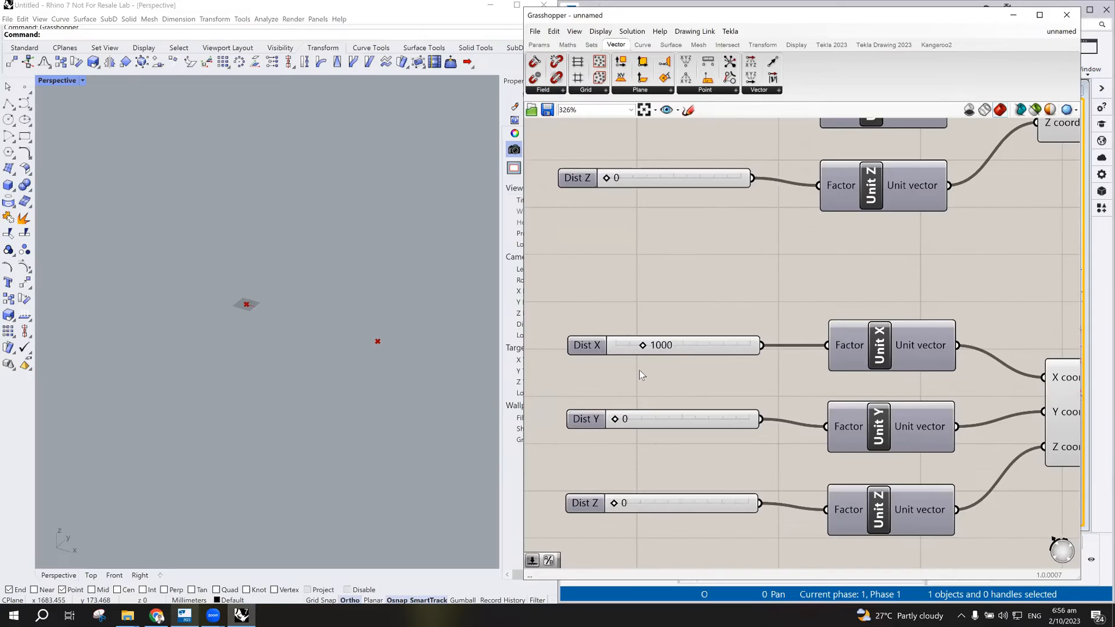
pyautogui.scroll(1, 643, 367)
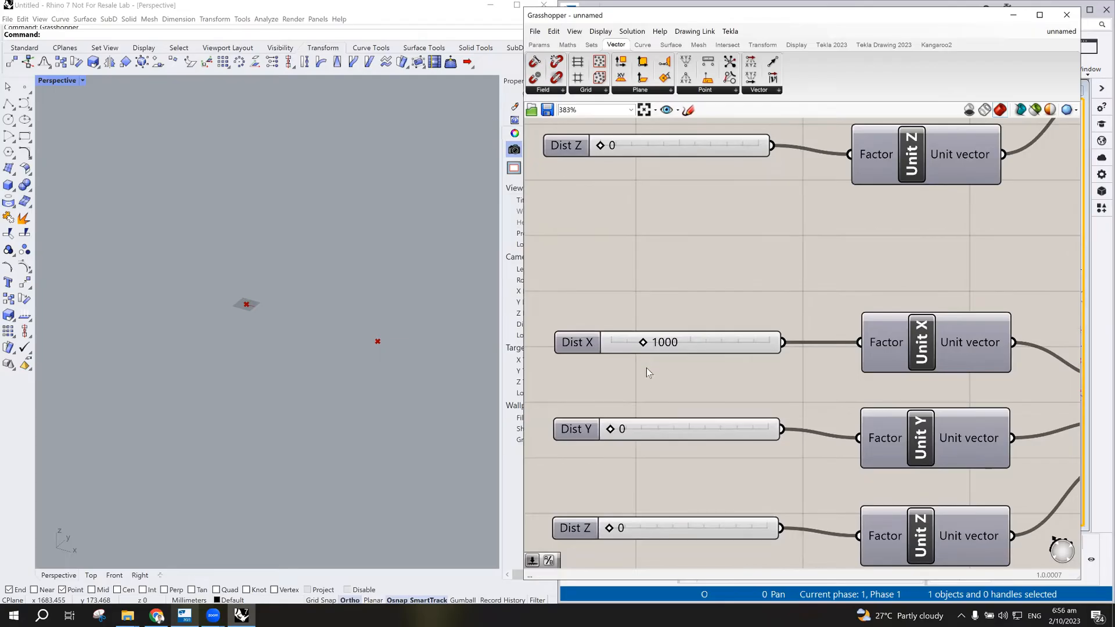
pyautogui.scroll(-3, 646, 368)
pyautogui.scroll(-1, 646, 368)
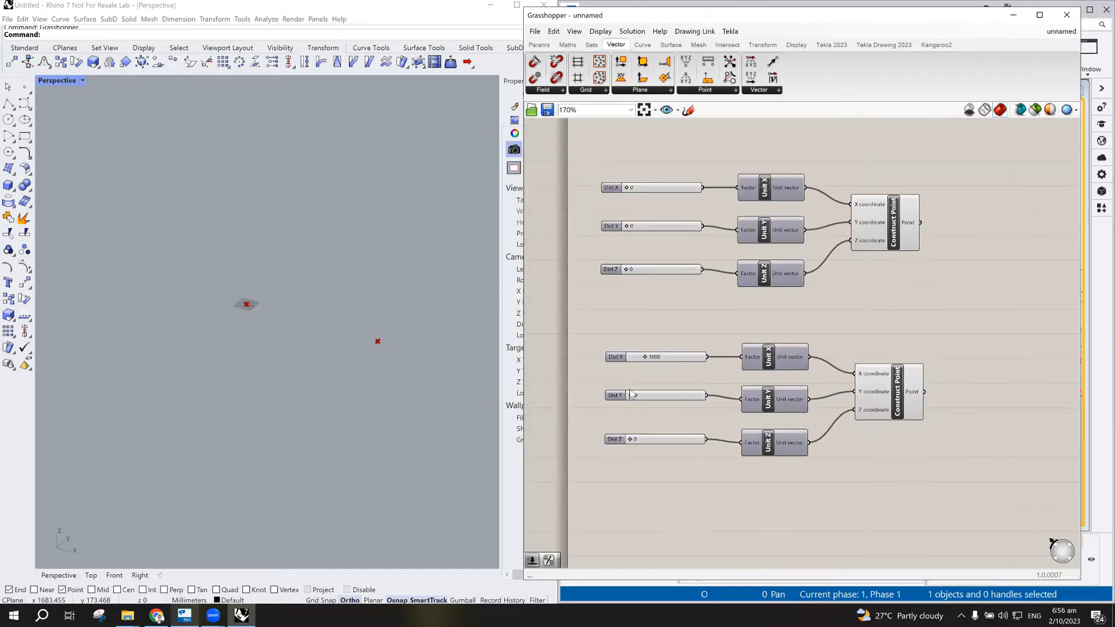
pyautogui.scroll(1, 630, 390)
pyautogui.scroll(2, 652, 353)
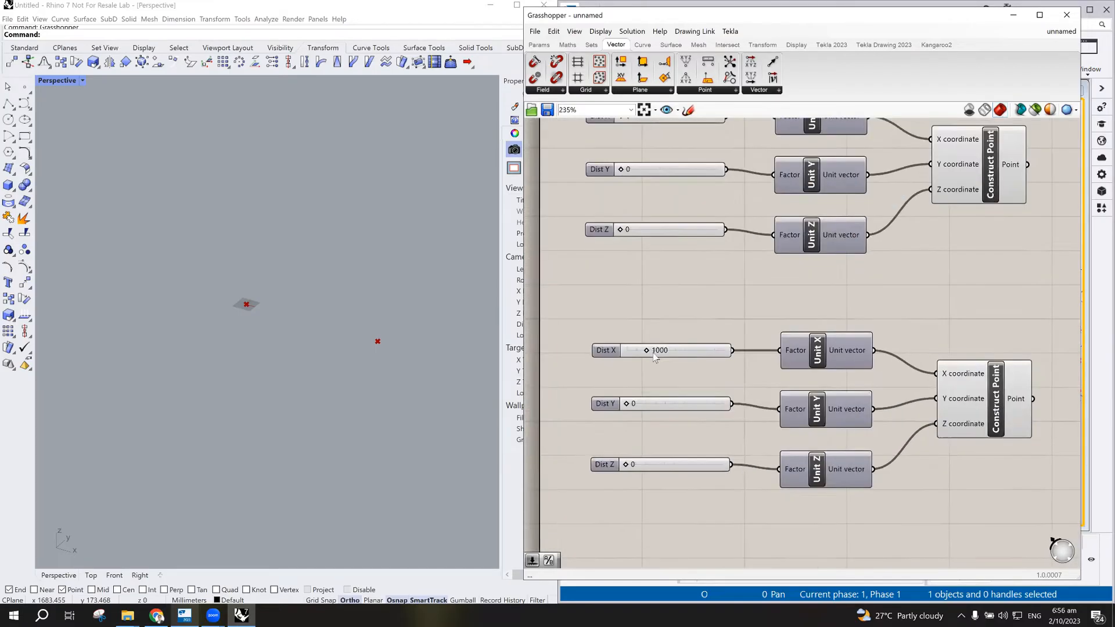
pyautogui.moveTo(648, 353); pyautogui.dragTo(682, 353)
pyautogui.scroll(-8, 293, 377)
pyautogui.scroll(-3, 749, 382)
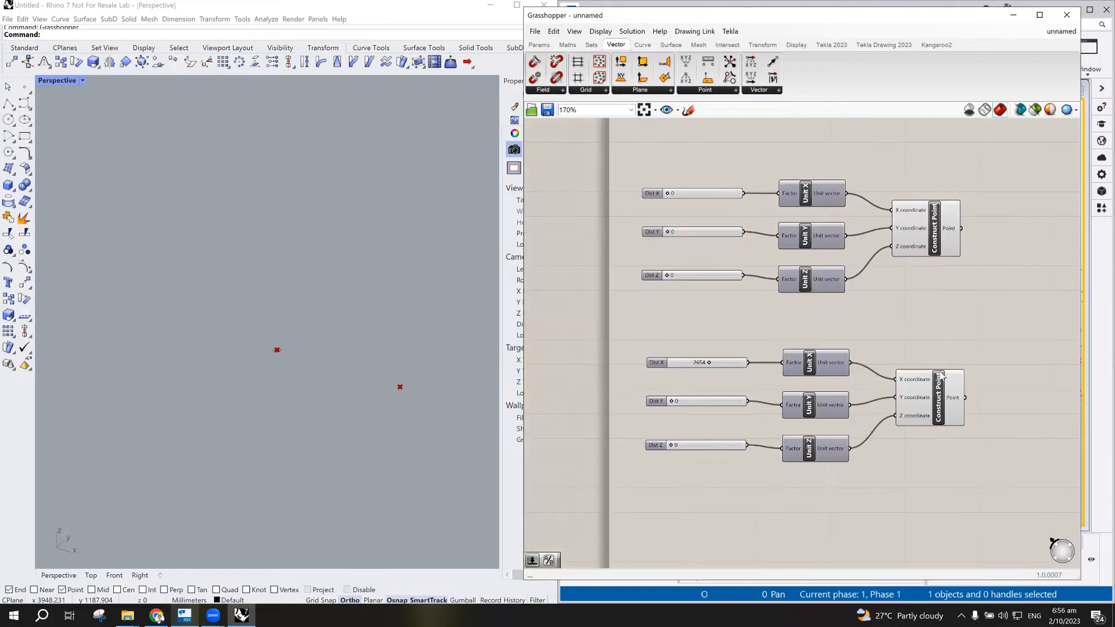
# - Highlight the upper and lower Construct Point components in turn to identify their points in the Rhino viewport
pyautogui.click(932, 230)
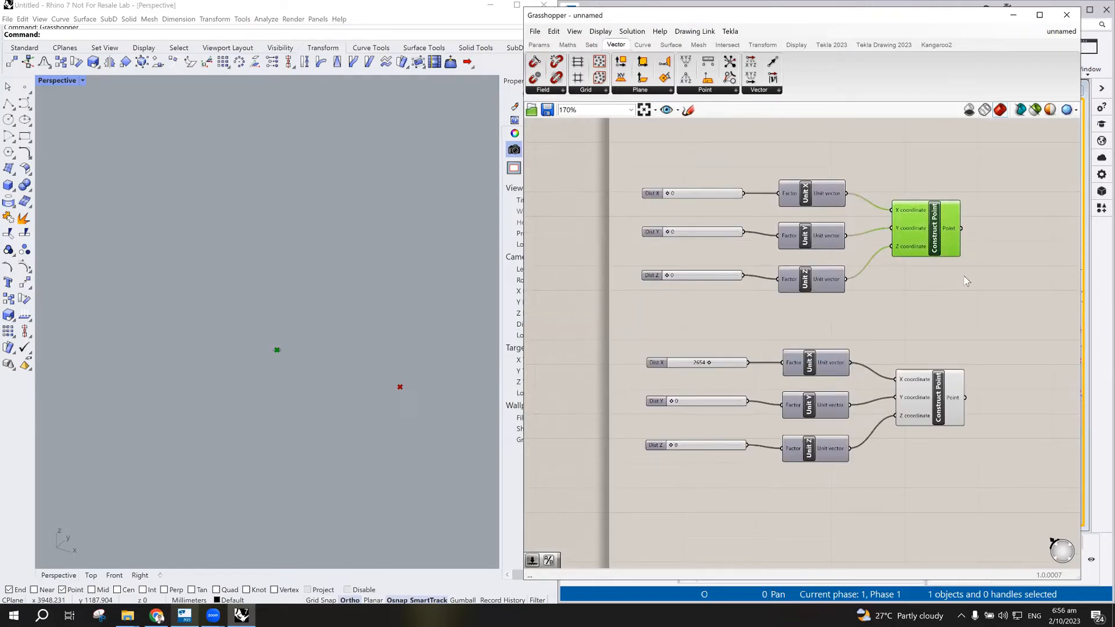
pyautogui.click(941, 406)
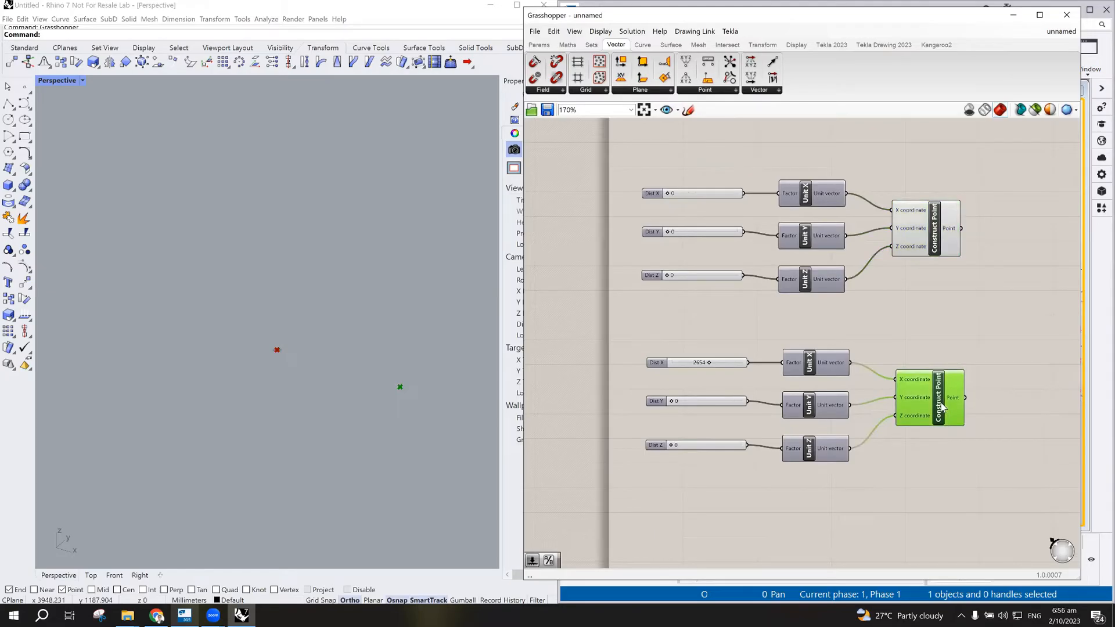
pyautogui.click(938, 233)
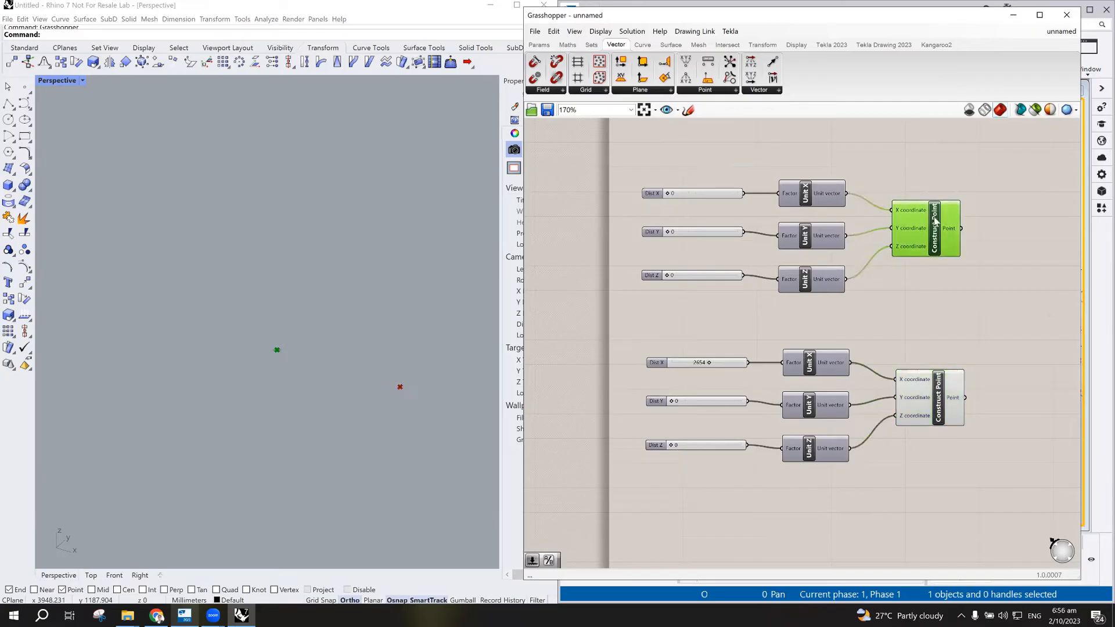
# - Rename the upper Construct Point component as Construct Point A
pyautogui.scroll(5, 936, 232)
pyautogui.rightClick(929, 199)
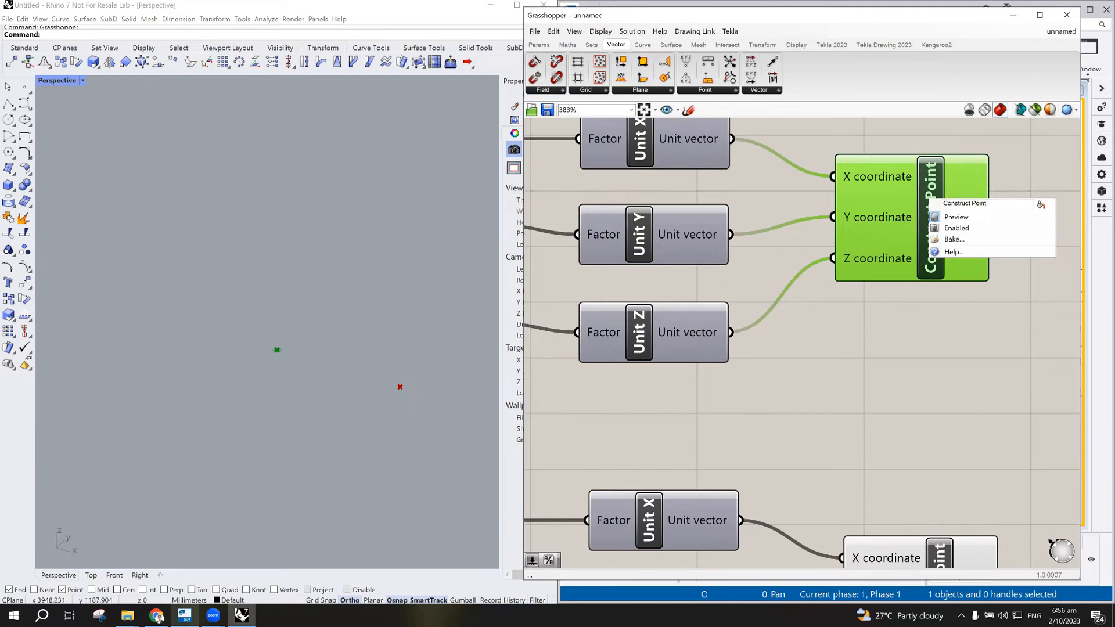
pyautogui.write('A')
pyautogui.click(950, 397)
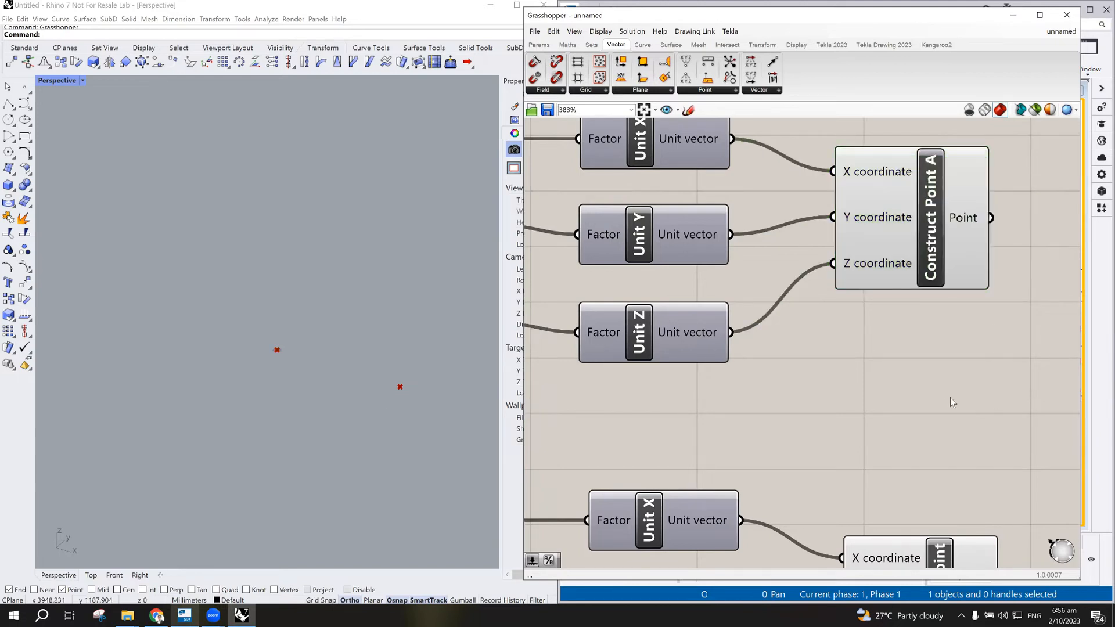
# - Rename the lower Construct Point component as Construct Point B
pyautogui.scroll(-2, 947, 383)
pyautogui.middleClick(944, 419)
pyautogui.moveTo(859, 347); pyautogui.dragTo(812, 208, button='right')
pyautogui.moveTo(855, 307)
pyautogui.mouseDown(button='right')
pyautogui.moveTo(850, 288)
pyautogui.moveTo(813, 284)
pyautogui.moveTo(875, 264)
pyautogui.moveTo(881, 301)
pyautogui.moveTo(852, 307)
pyautogui.mouseUp(button='right')
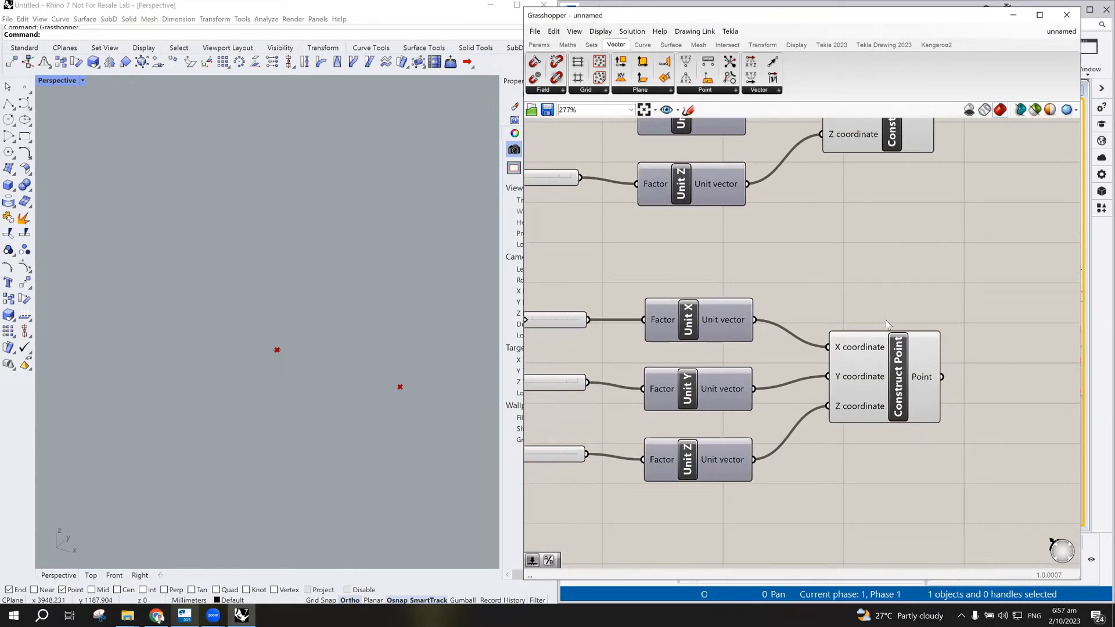
pyautogui.rightClick(904, 364)
pyautogui.click(981, 369)
pyautogui.write('B')
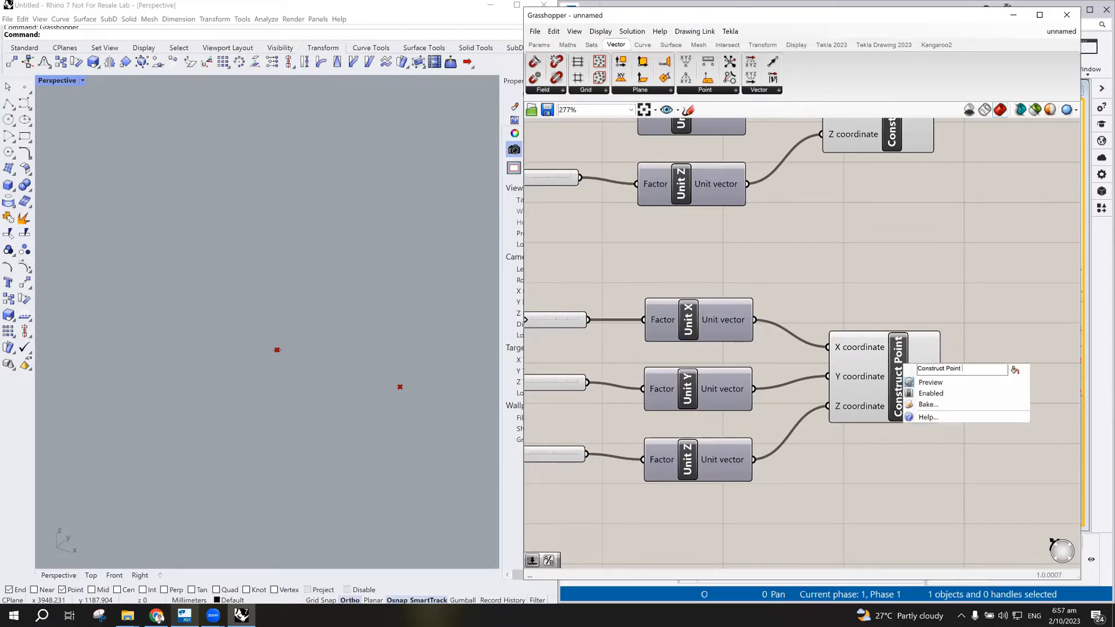
pyautogui.scroll(-5, 853, 323)
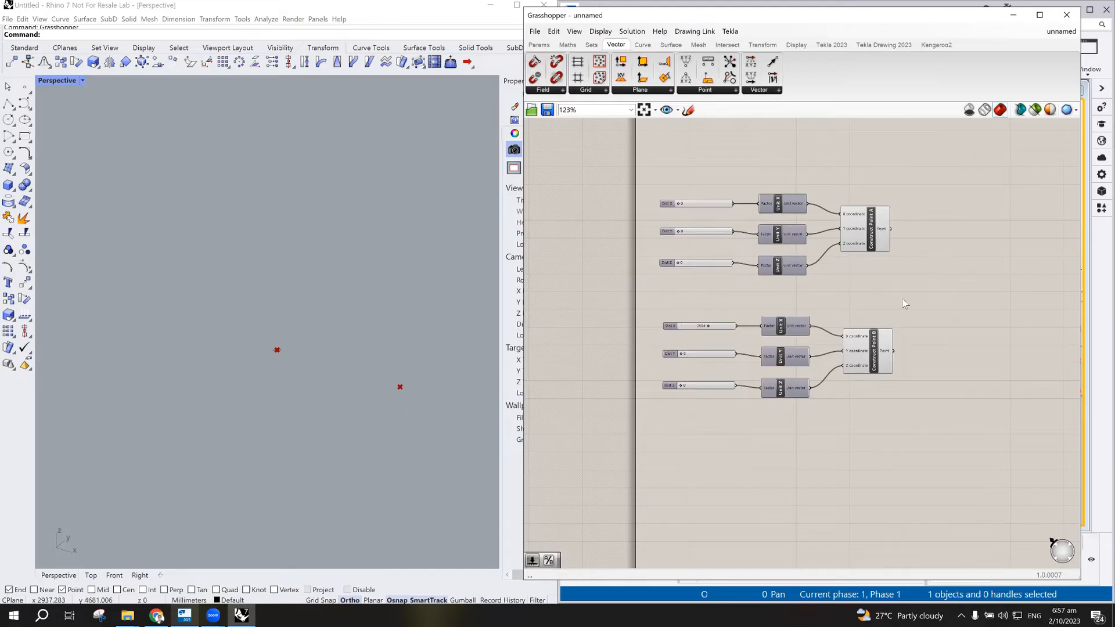
# - Set the Dist X slider that drives Construct Point B to exactly 3000
pyautogui.scroll(2, 902, 293)
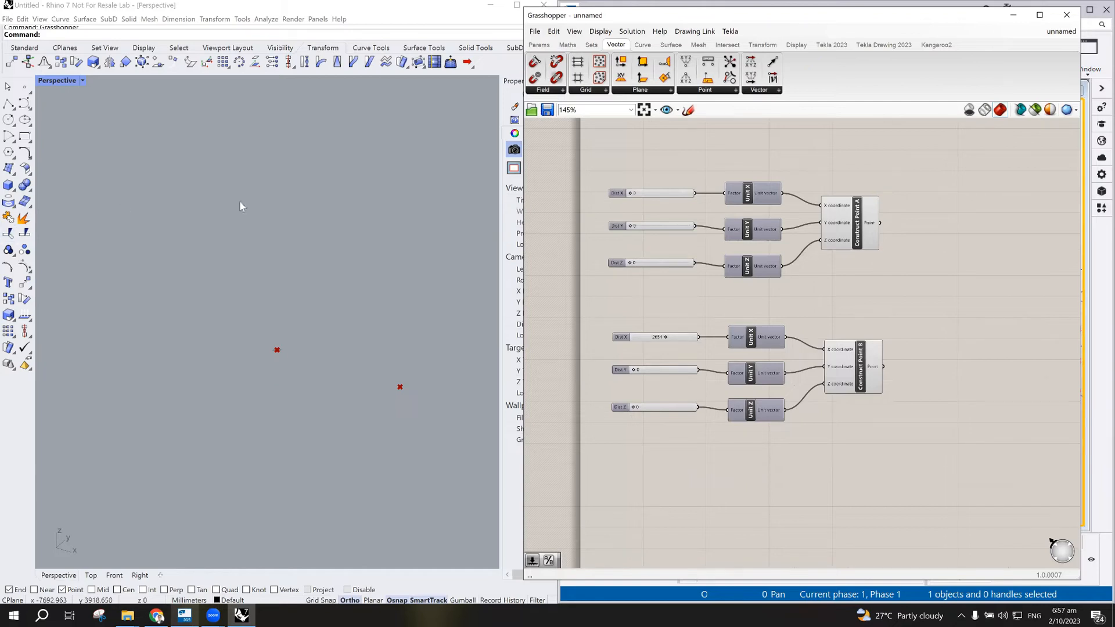
pyautogui.scroll(2, 907, 313)
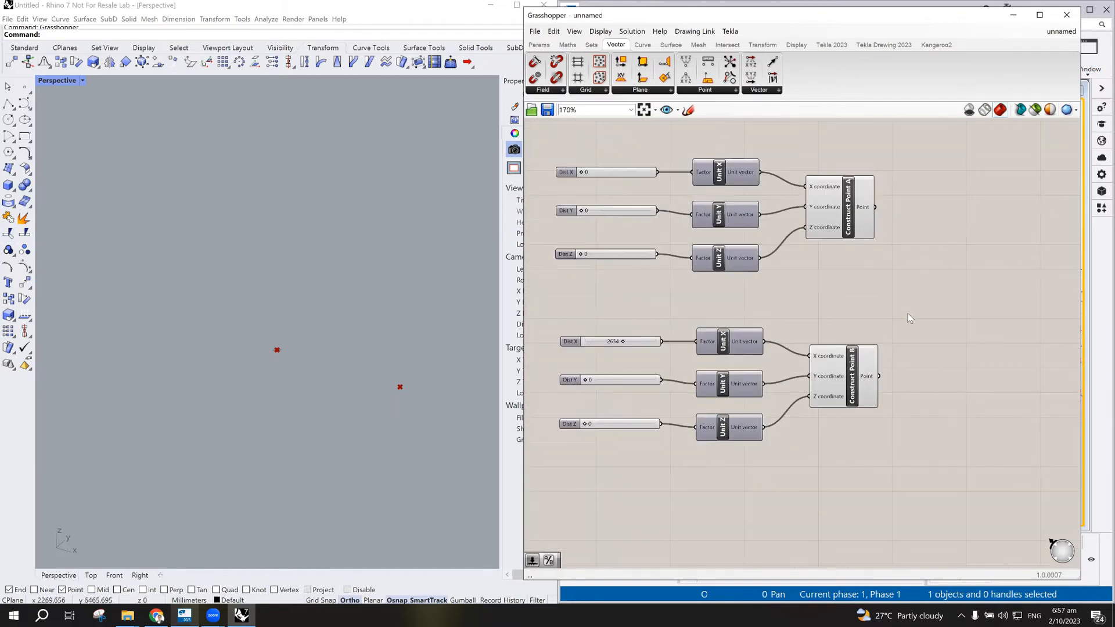
pyautogui.moveTo(797, 283); pyautogui.dragTo(824, 301, button='right')
pyautogui.scroll(2, 761, 293)
pyautogui.scroll(-2, 761, 298)
pyautogui.scroll(1, 762, 302)
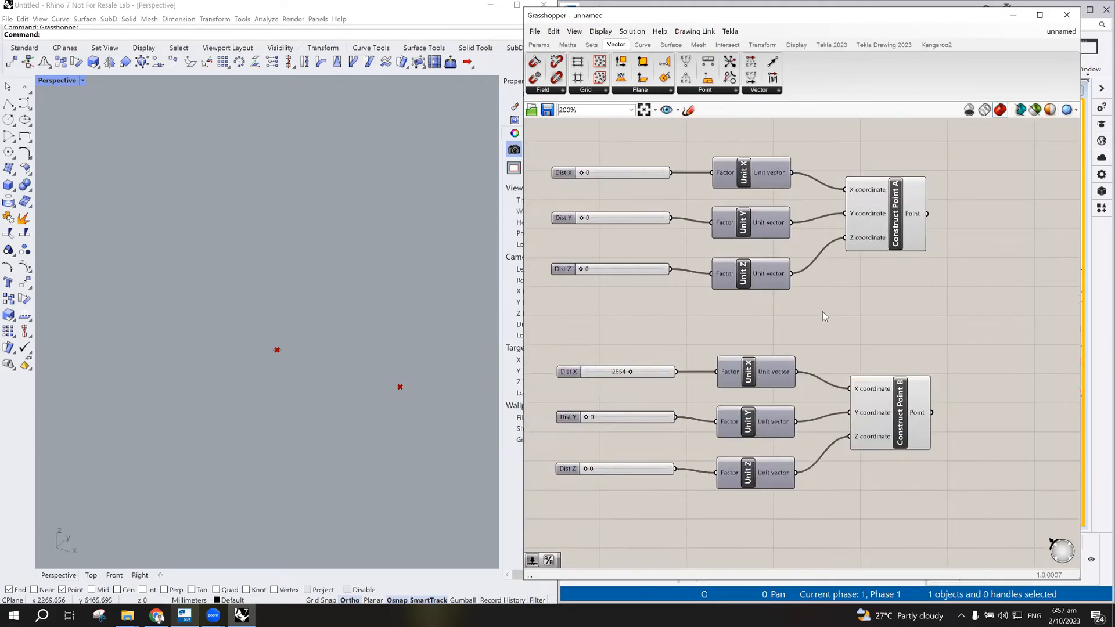
pyautogui.scroll(3, 617, 381)
pyautogui.doubleClick(619, 366)
pyautogui.write('3000')
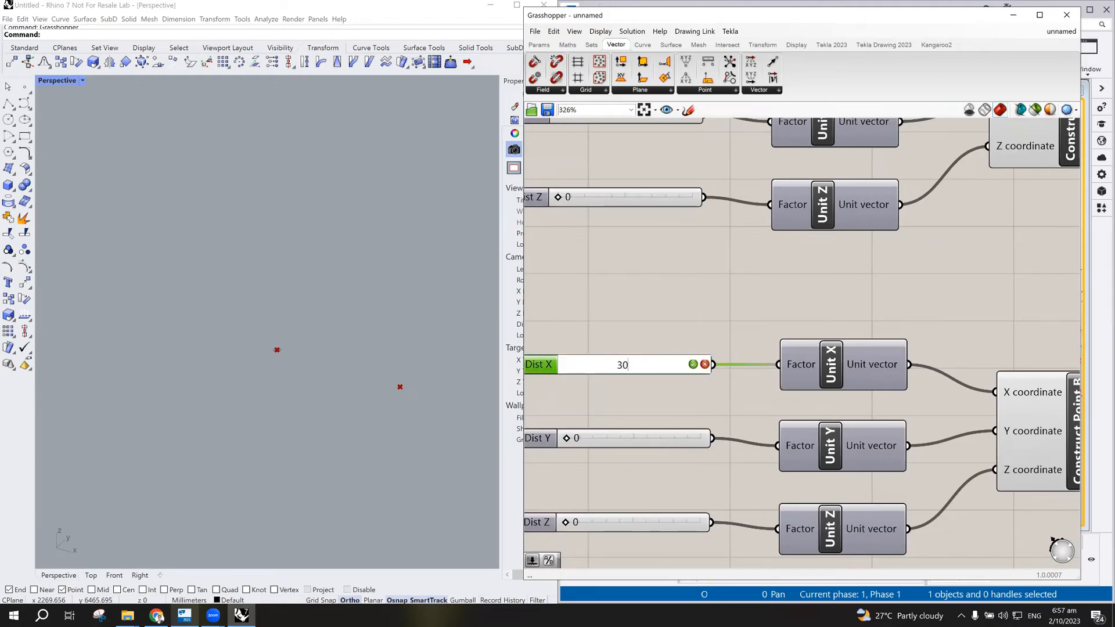
pyautogui.press('Return')
pyautogui.click(620, 320)
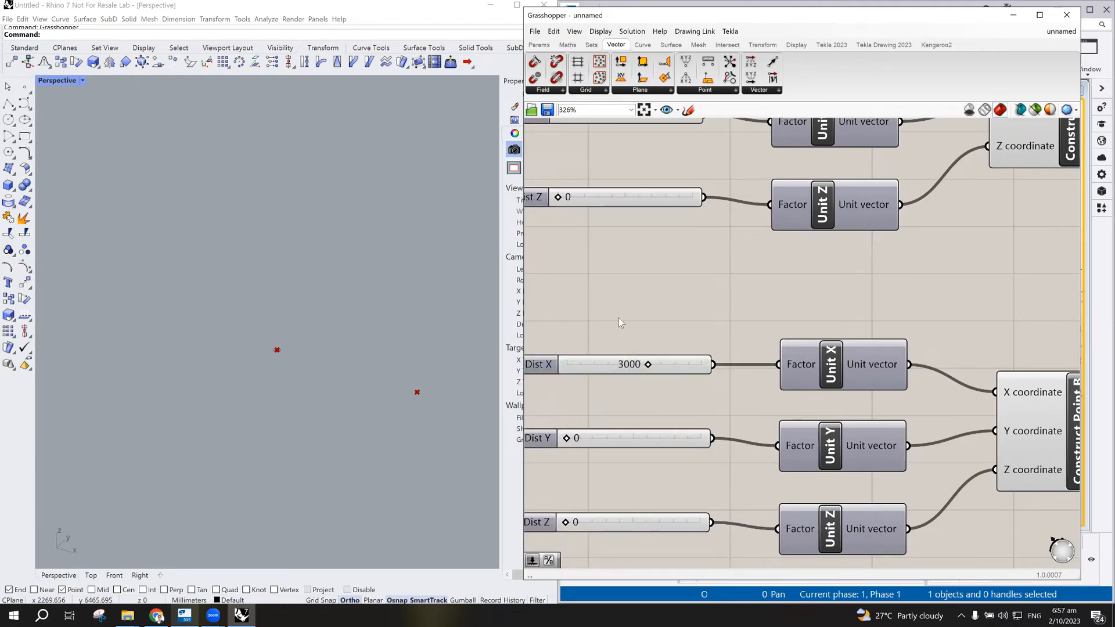
# - Shift Construct Point A slightly so that it lines up vertically with Construct Point B, and clear the selection
pyautogui.scroll(-4, 682, 340)
pyautogui.moveTo(896, 220); pyautogui.dragTo(901, 221)
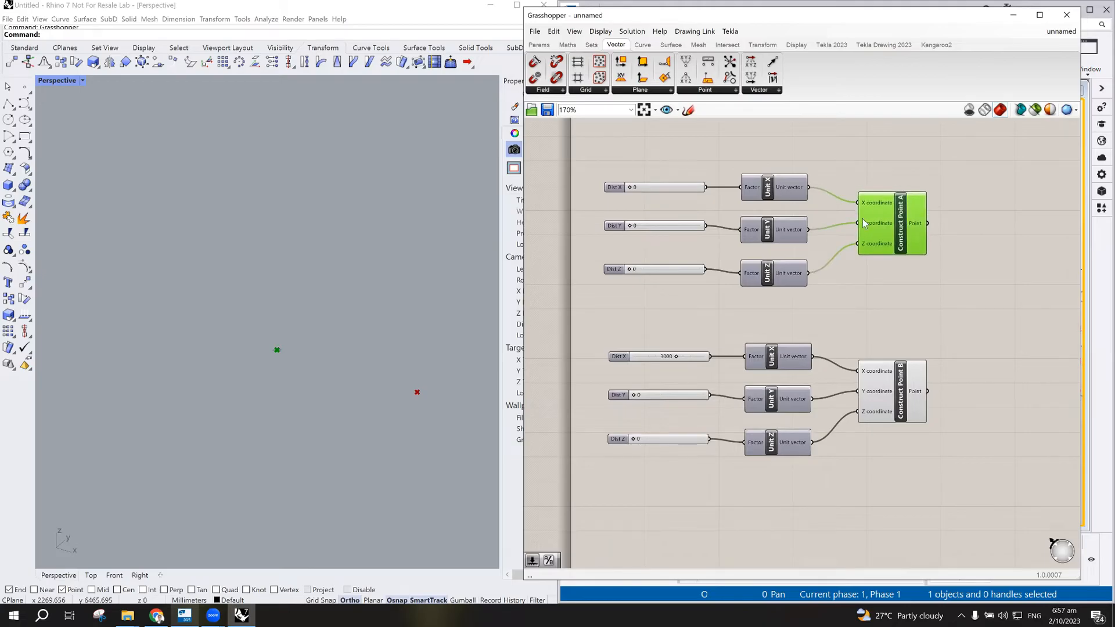
pyautogui.click(915, 341)
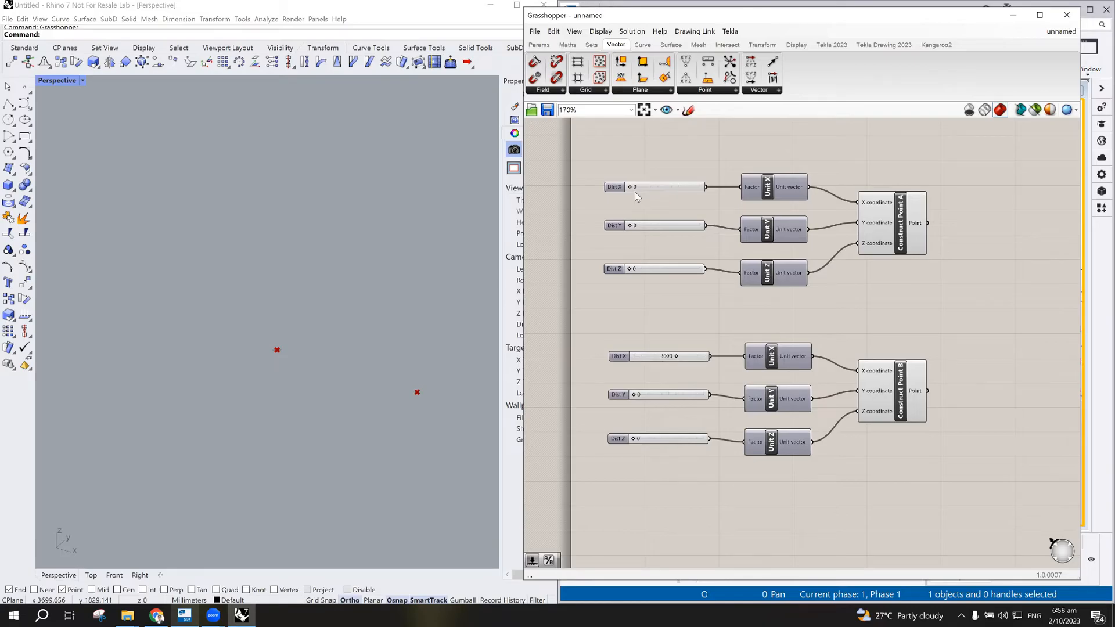
# - Examine the settings and value of the Dist X slider driving Construct Point B, leaving both unchanged
pyautogui.scroll(4, 642, 198)
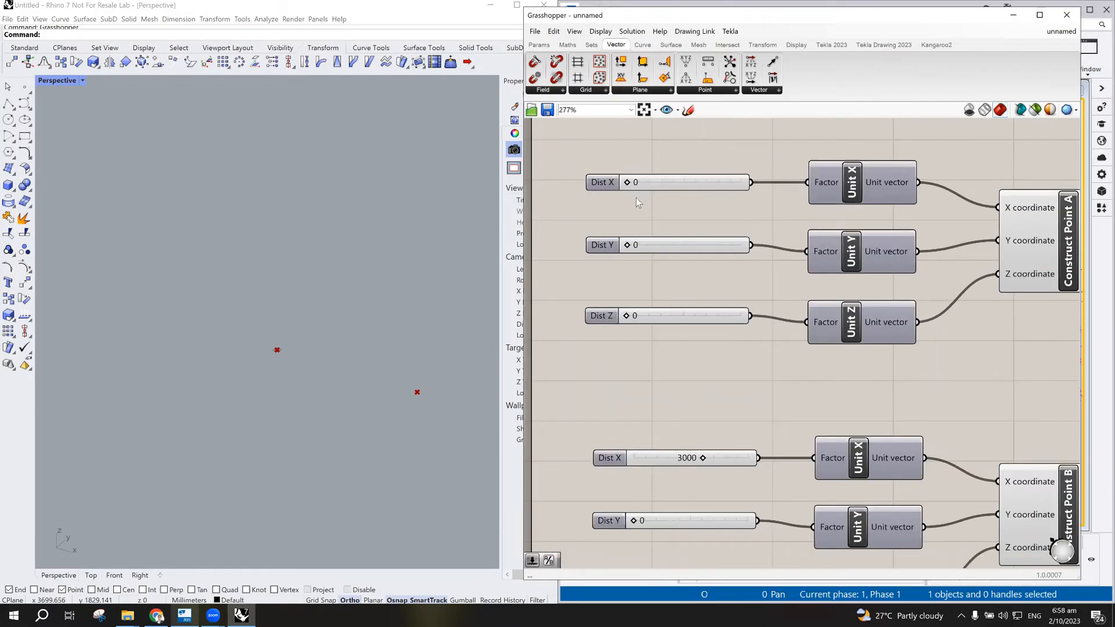
pyautogui.scroll(-2, 635, 197)
pyautogui.scroll(2, 637, 201)
pyautogui.scroll(-2, 641, 221)
pyautogui.scroll(-2, 642, 227)
pyautogui.scroll(4, 628, 363)
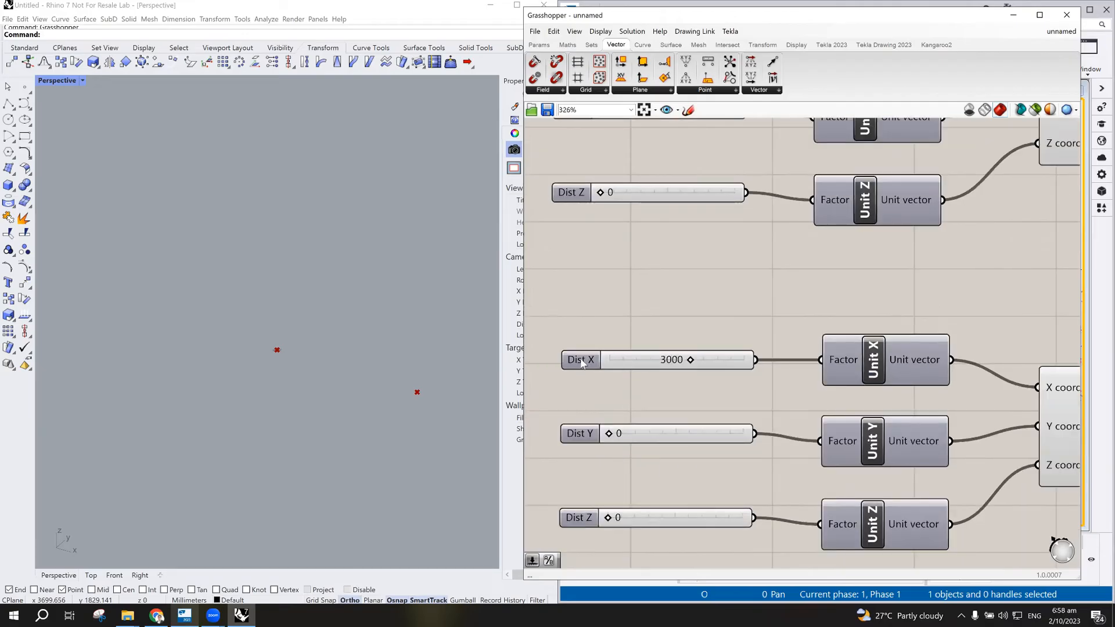
pyautogui.scroll(3, 556, 371)
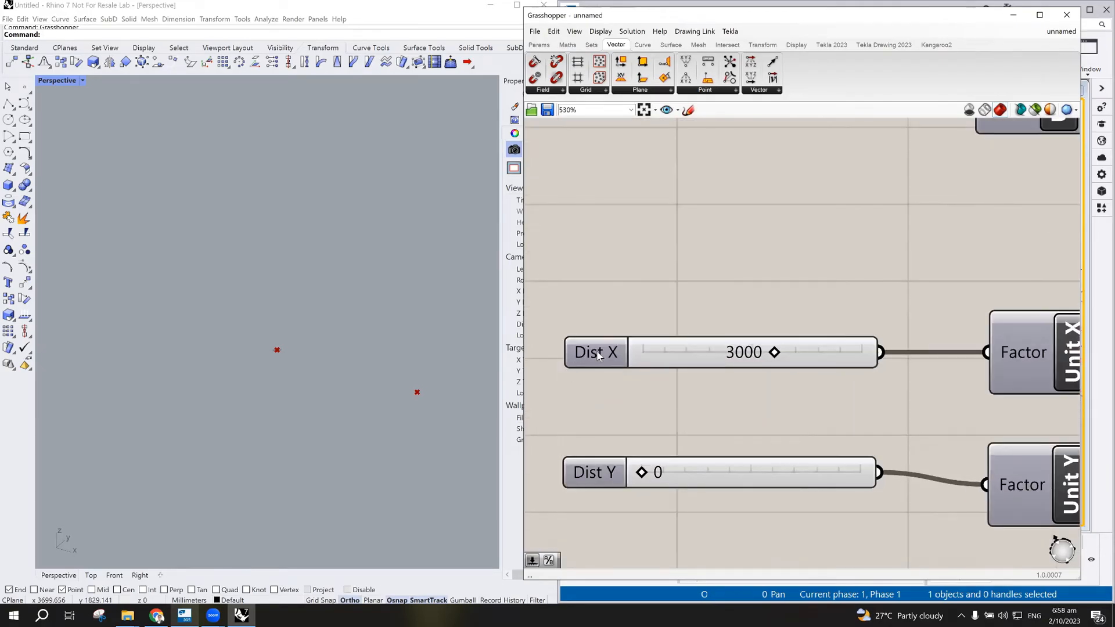
pyautogui.click(598, 355)
pyautogui.doubleClick(598, 355)
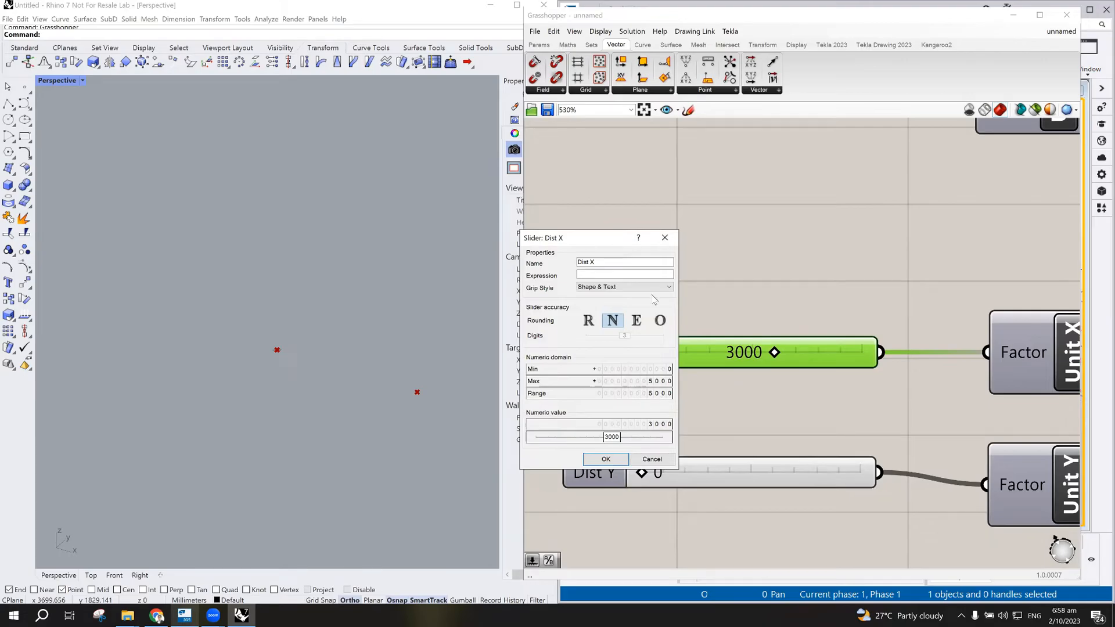
pyautogui.click(664, 238)
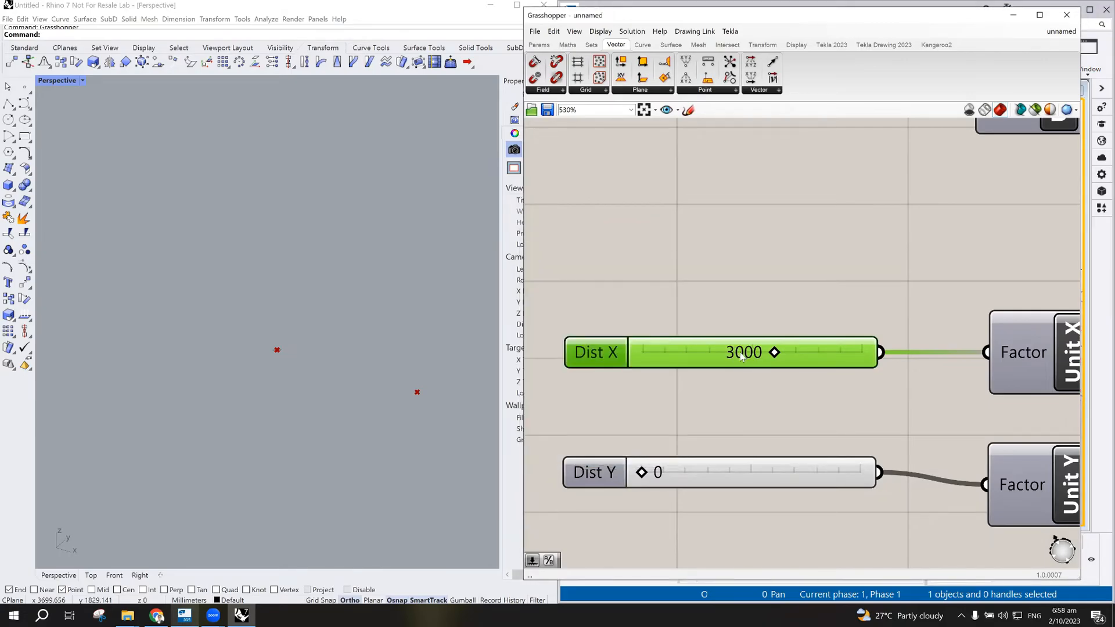
pyautogui.doubleClick(741, 356)
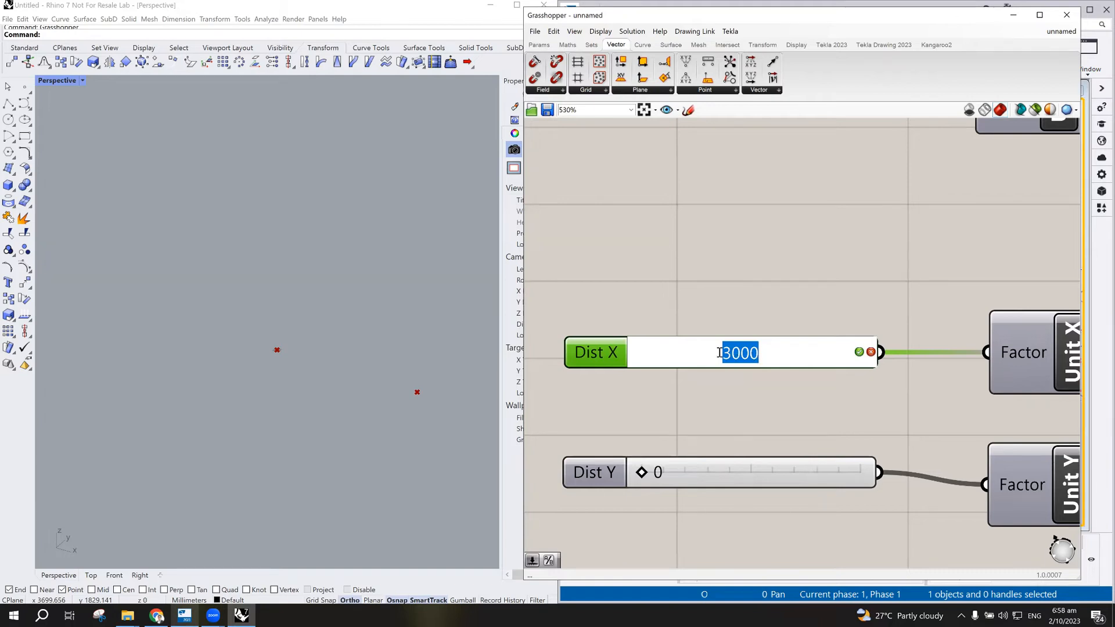
pyautogui.click(729, 322)
pyautogui.scroll(-1, 731, 321)
pyautogui.scroll(-8, 731, 321)
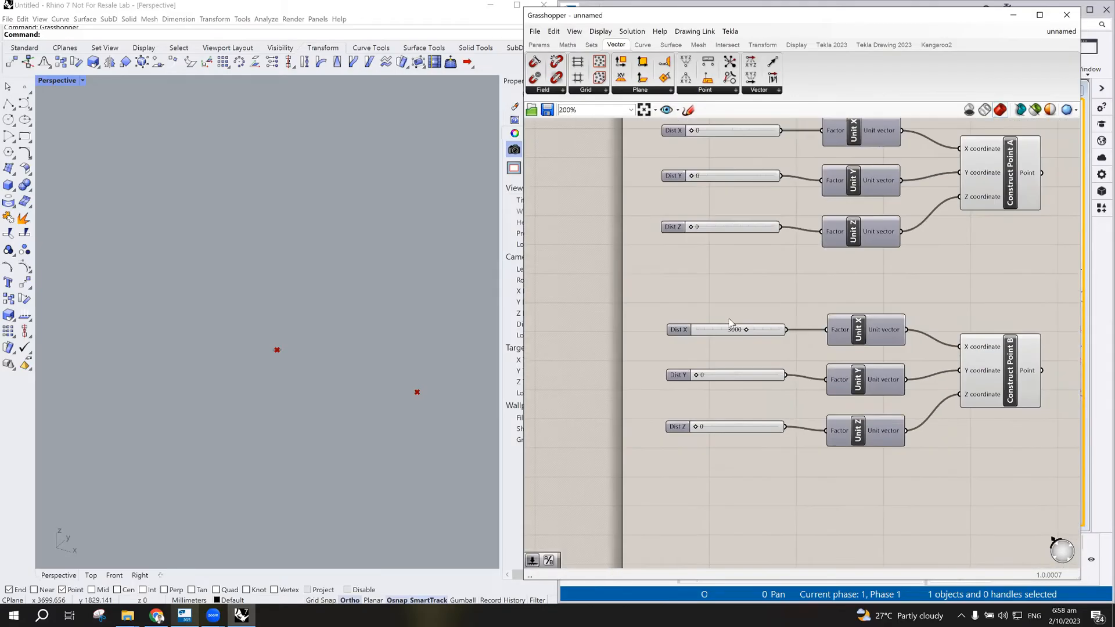
# - Add a Line component that creates a line between two points, placed beyond the two Construct Point components
pyautogui.scroll(3, 973, 297)
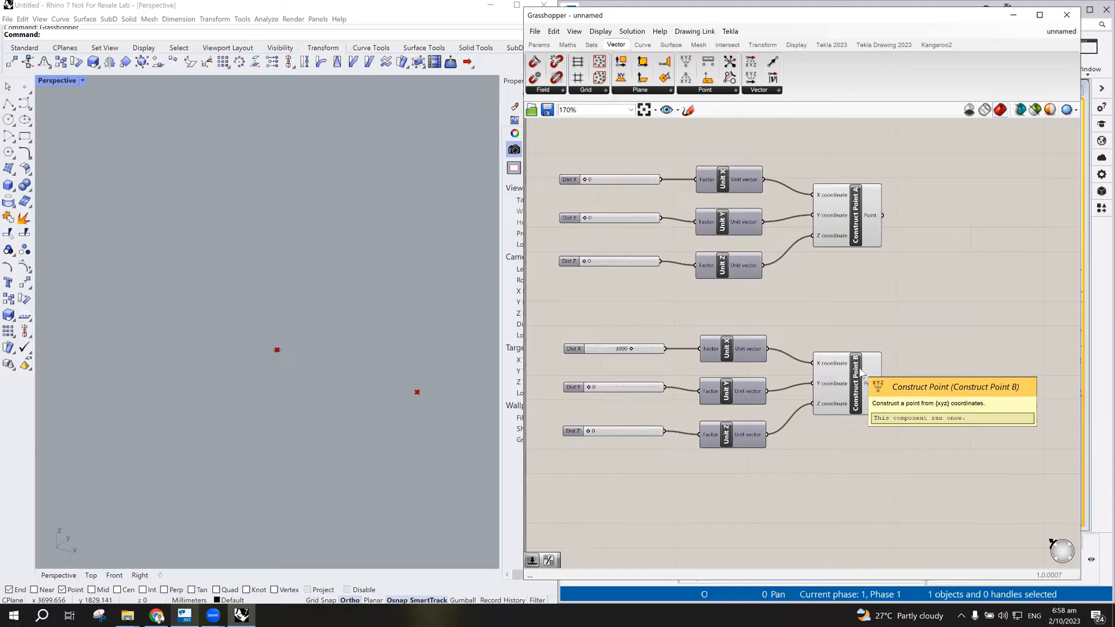
pyautogui.scroll(-2, 861, 372)
pyautogui.scroll(2, 943, 327)
pyautogui.doubleClick(936, 302)
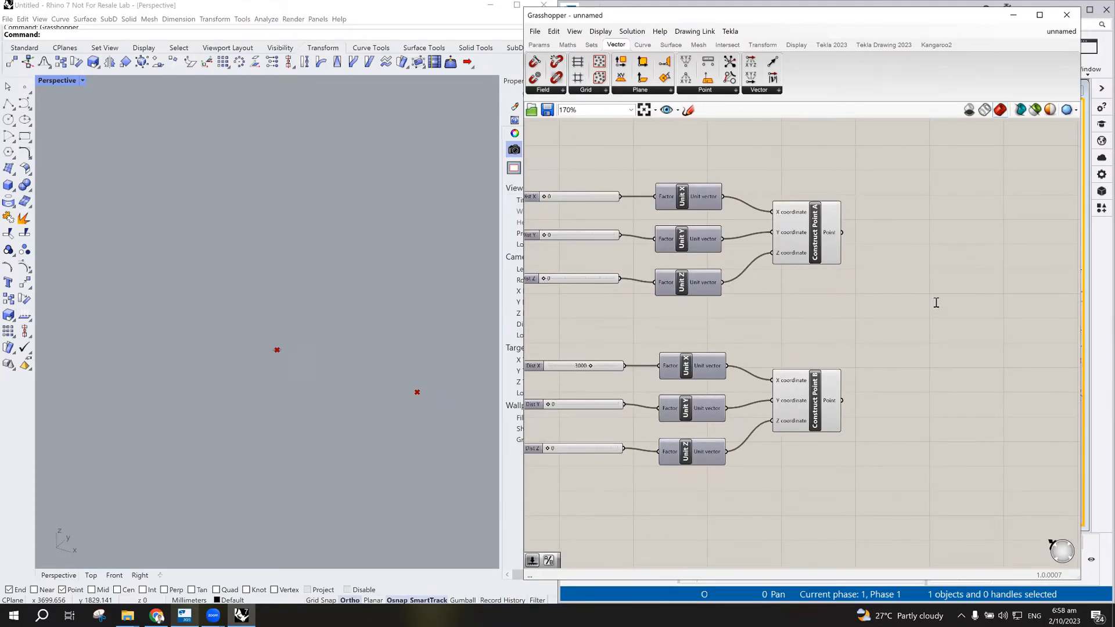
pyautogui.write('line')
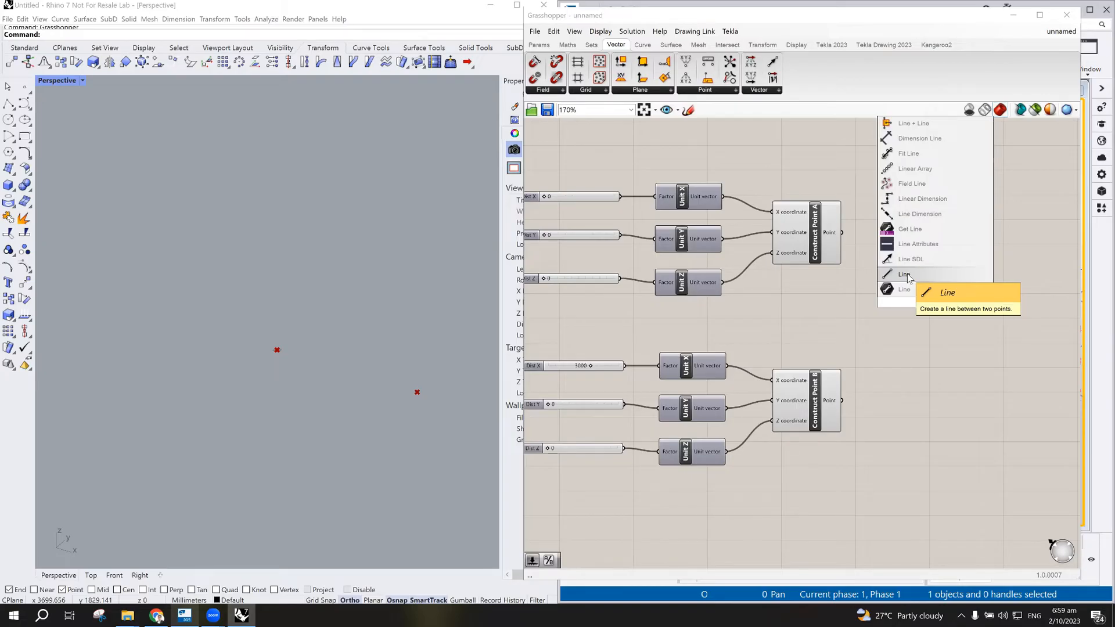
pyautogui.moveTo(908, 278); pyautogui.dragTo(936, 313)
pyautogui.click(945, 317)
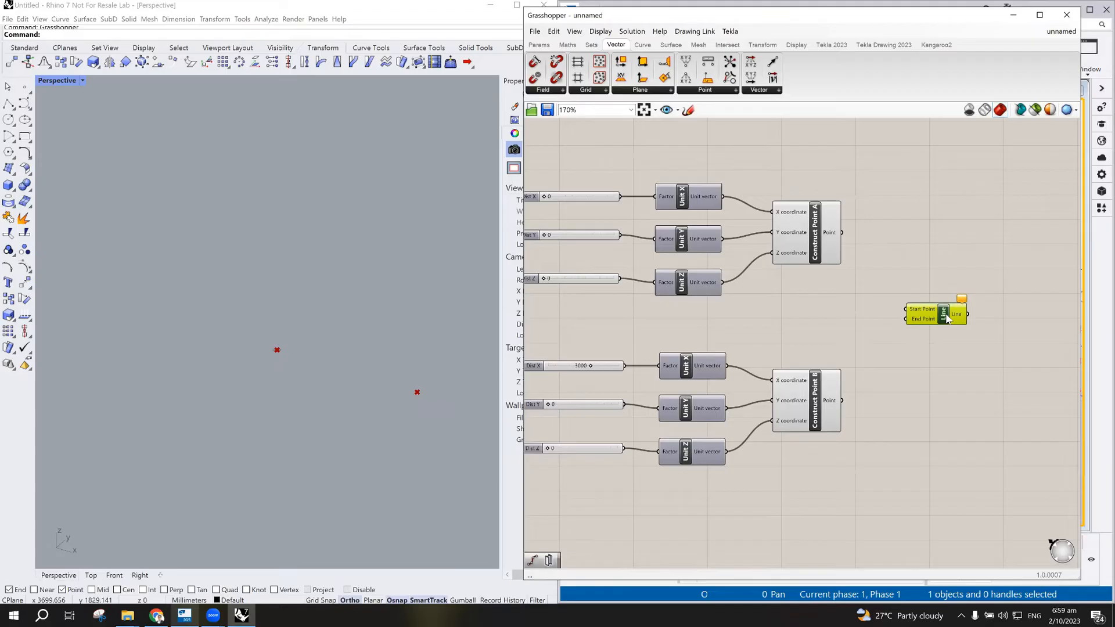
# - Connect Construct Point A to the Line's Start Point and Construct Point B to its End Point, and clear the selection
pyautogui.scroll(4, 945, 316)
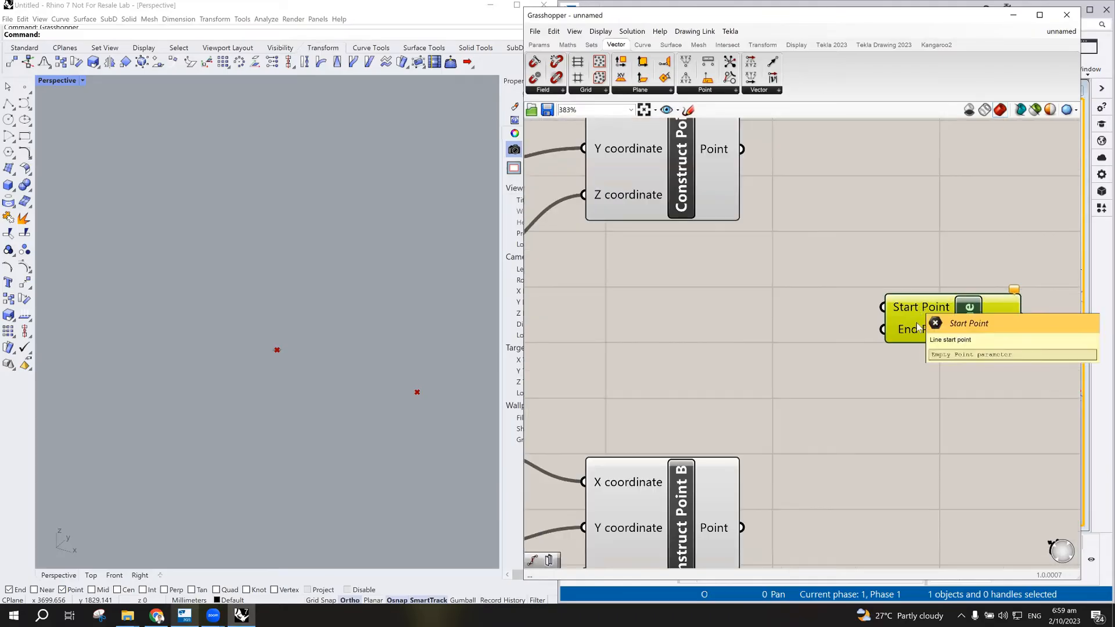
pyautogui.scroll(-3, 916, 329)
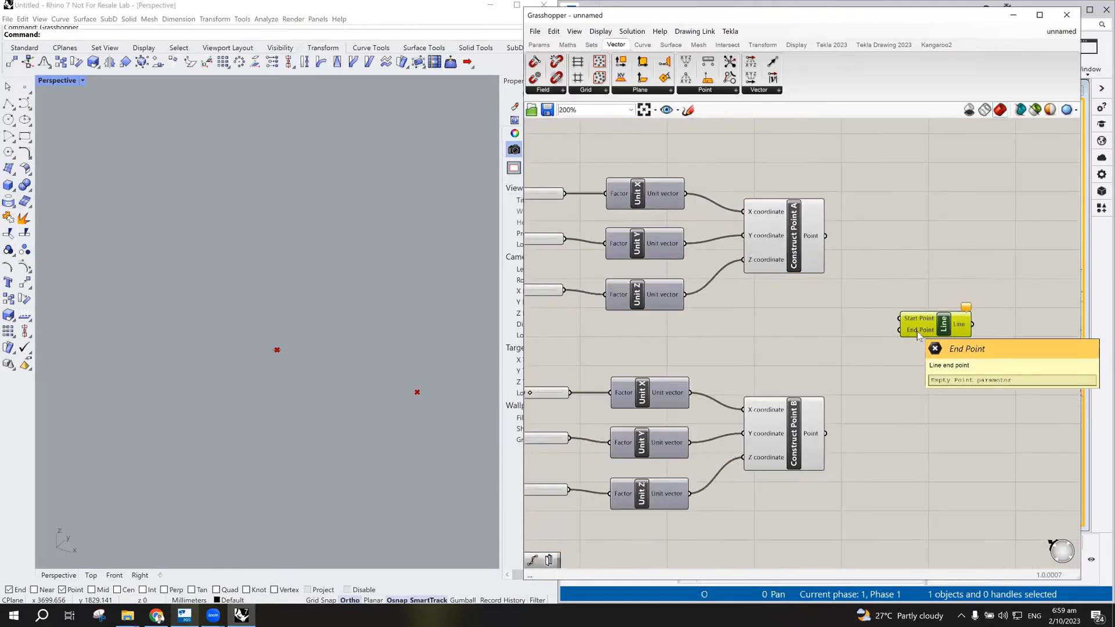
pyautogui.scroll(-1, 917, 334)
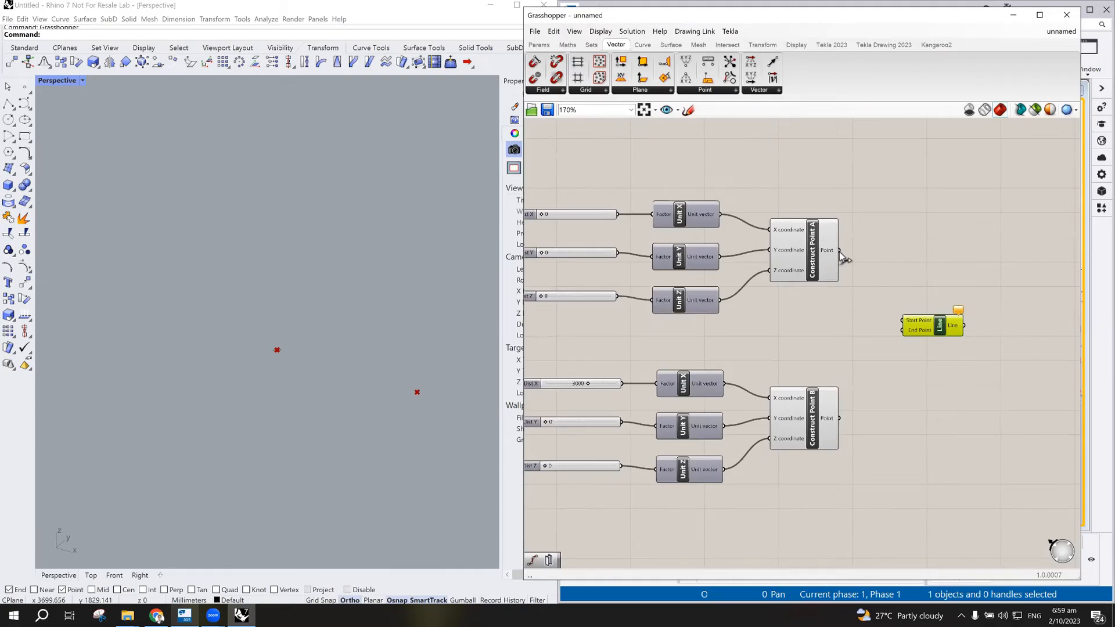
pyautogui.moveTo(858, 289); pyautogui.dragTo(902, 321)
pyautogui.moveTo(839, 418); pyautogui.dragTo(903, 331)
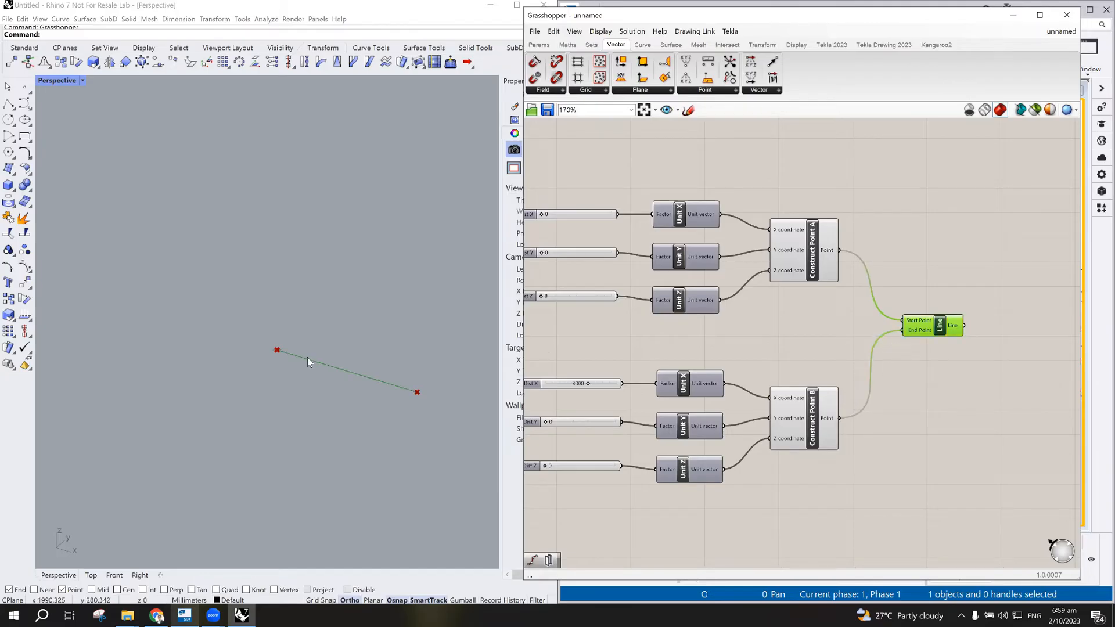
pyautogui.click(964, 275)
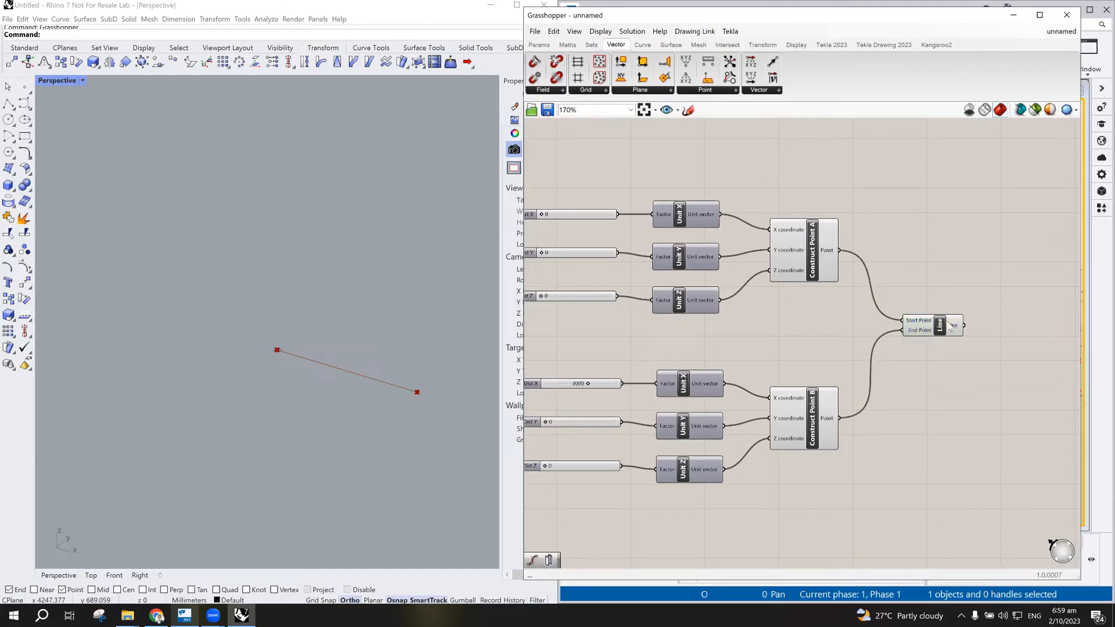
# - Examine which preview geometry in the Rhino viewport belongs to the Line, Construct Point A and Construct Point B components
pyautogui.click(938, 332)
pyautogui.click(940, 298)
pyautogui.click(813, 263)
pyautogui.scroll(3, 277, 356)
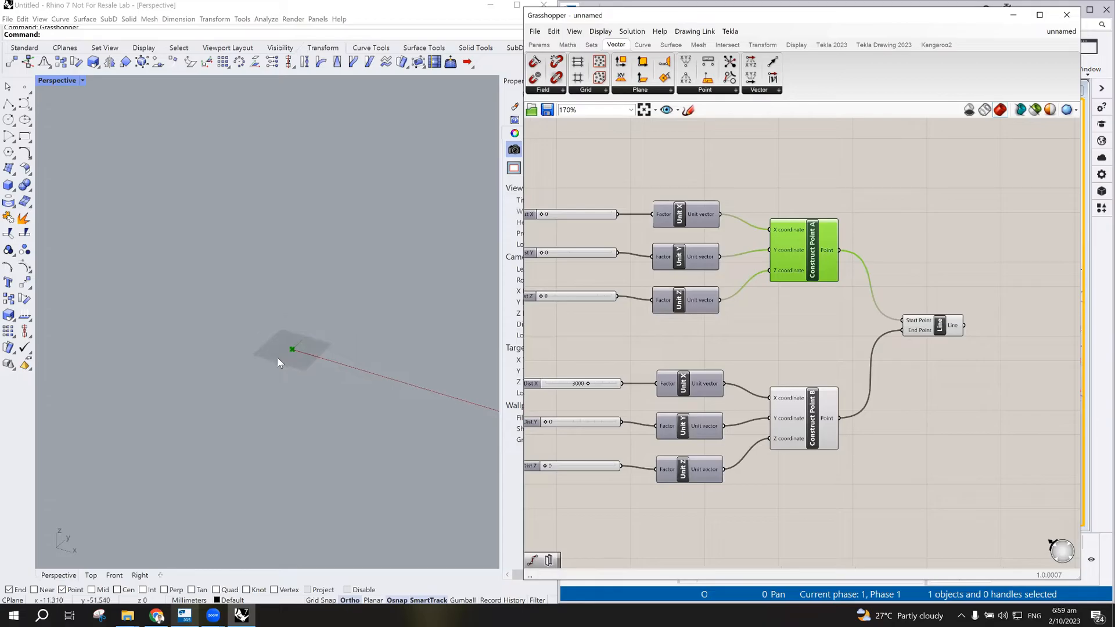
pyautogui.click(800, 433)
pyautogui.scroll(-5, 377, 401)
pyautogui.scroll(8, 459, 450)
pyautogui.scroll(-3, 433, 462)
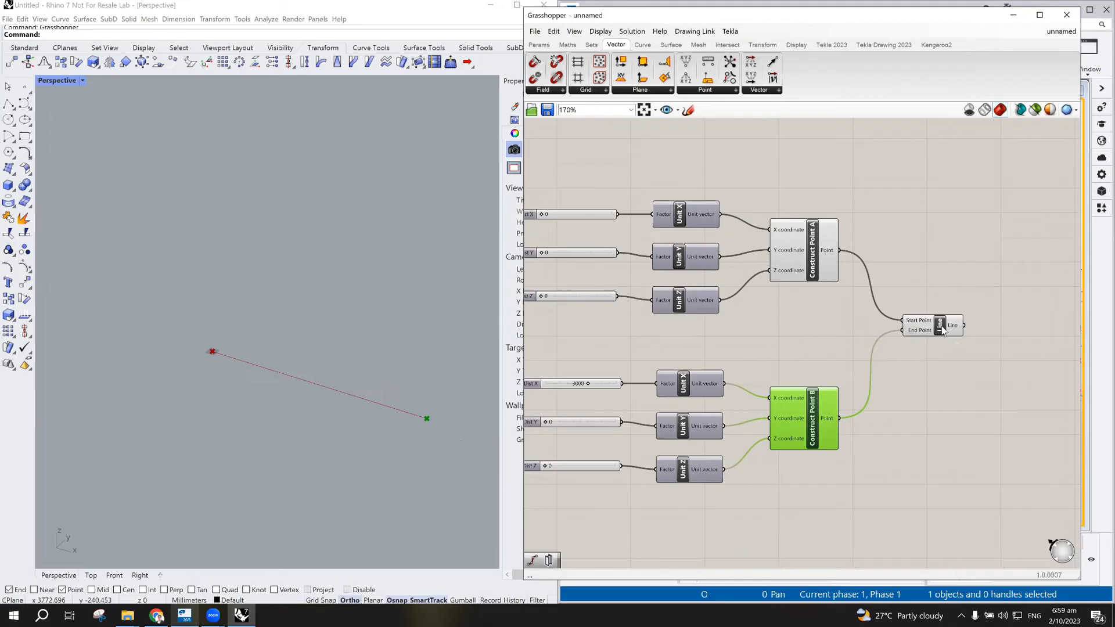
pyautogui.click(940, 326)
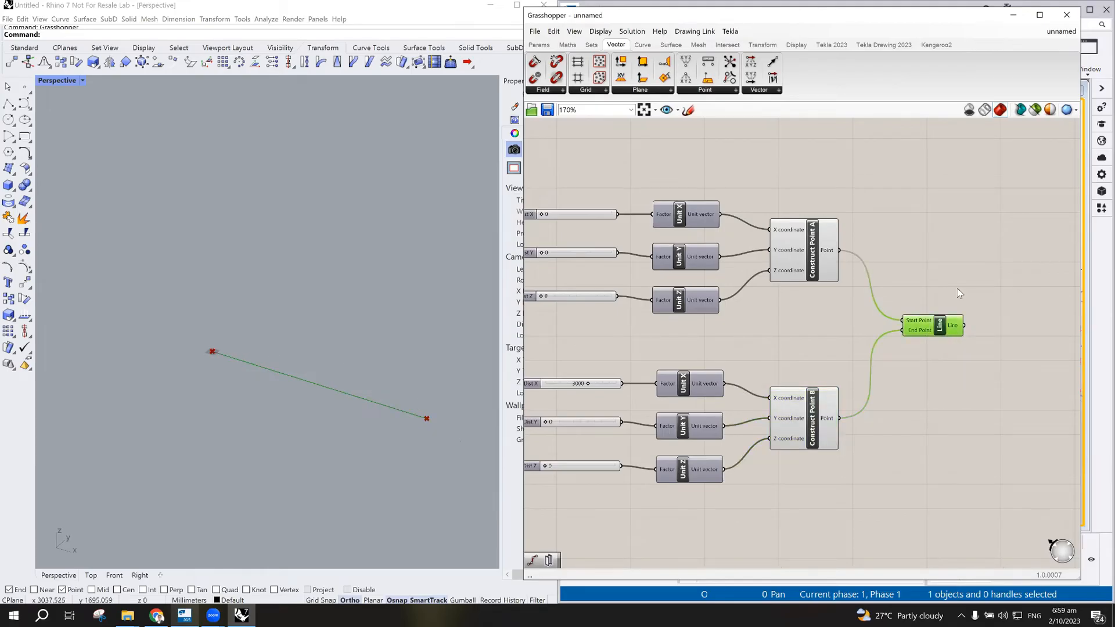
# - Delete Construct Point B's Dist Z slider, drive both Unit Z components from the remaining Dist Z slider, and move that slider between the two groups
pyautogui.scroll(-1, 956, 288)
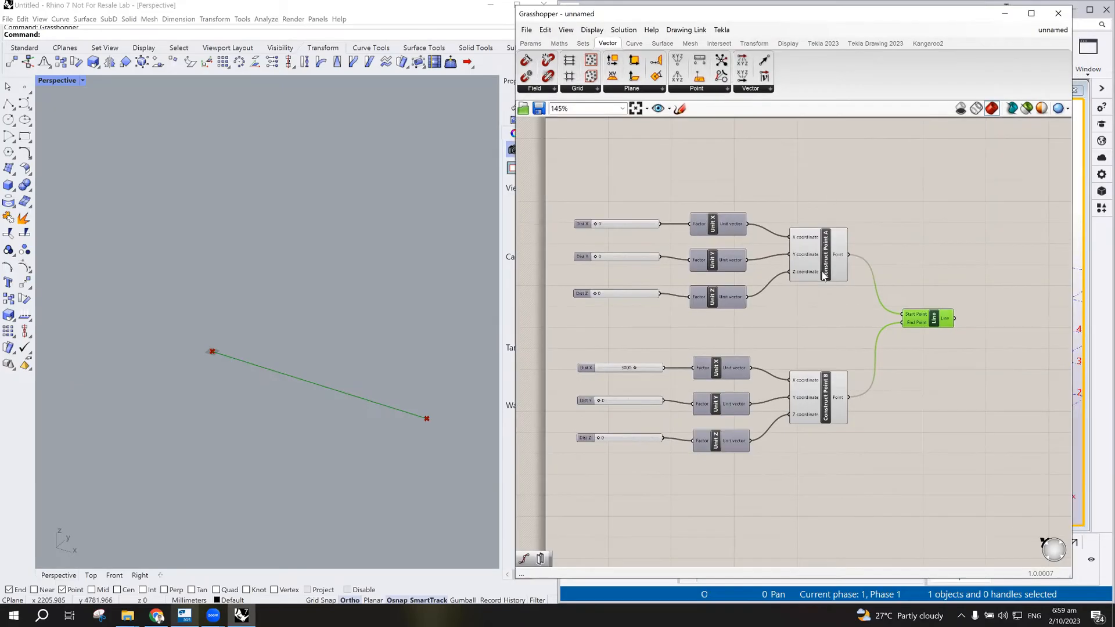
pyautogui.scroll(-1, 821, 270)
pyautogui.scroll(1, 831, 316)
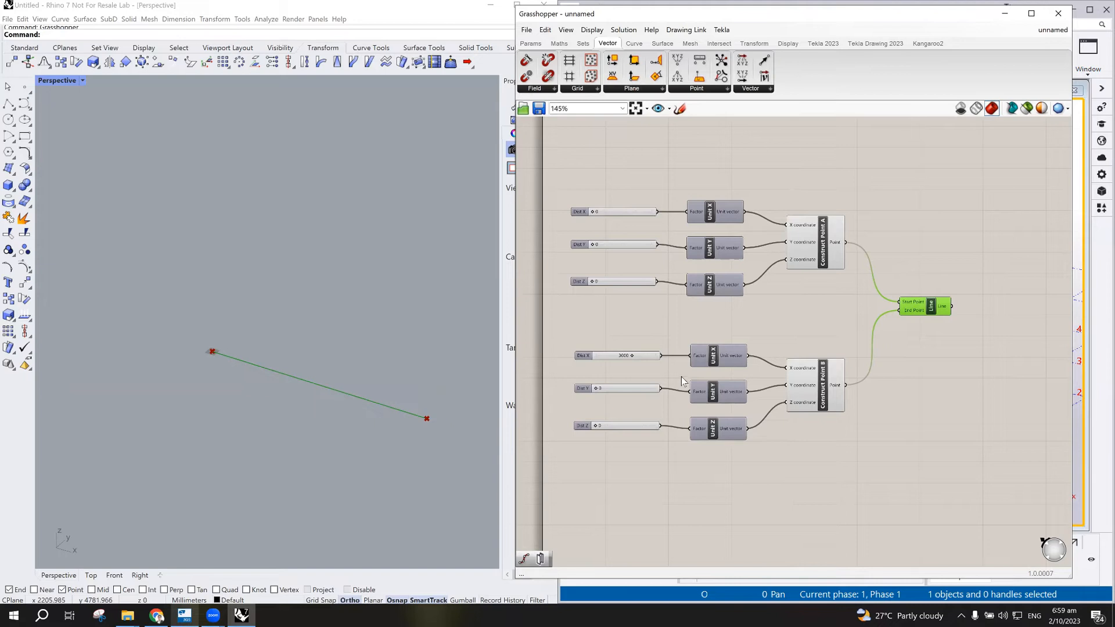
pyautogui.scroll(1, 701, 371)
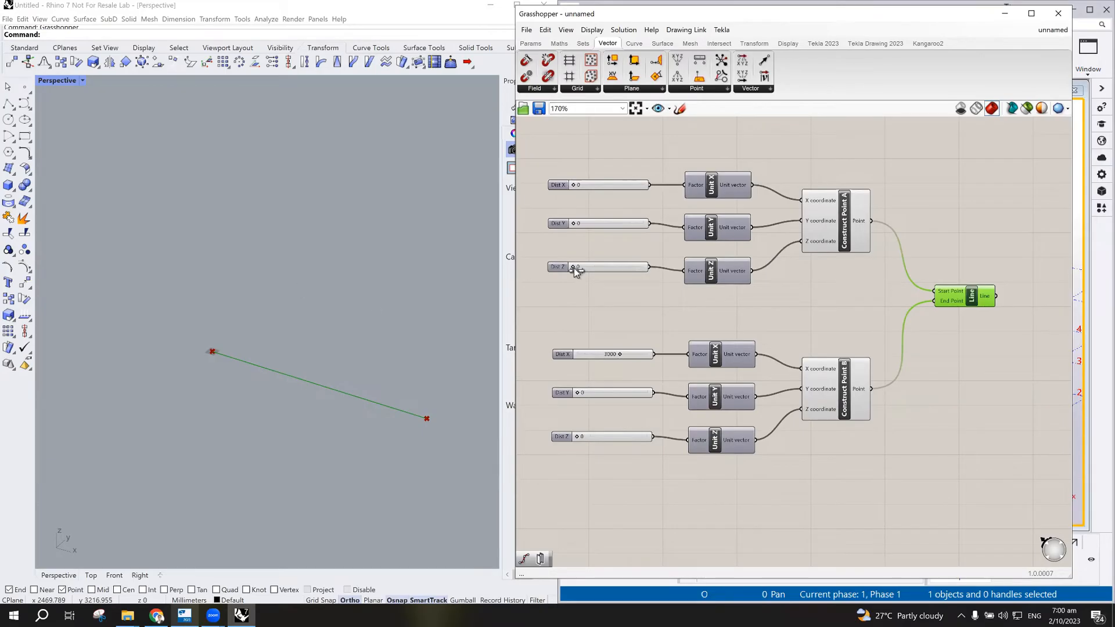
pyautogui.moveTo(574, 267); pyautogui.dragTo(550, 282)
pyautogui.click(566, 437)
pyautogui.press('Delete')
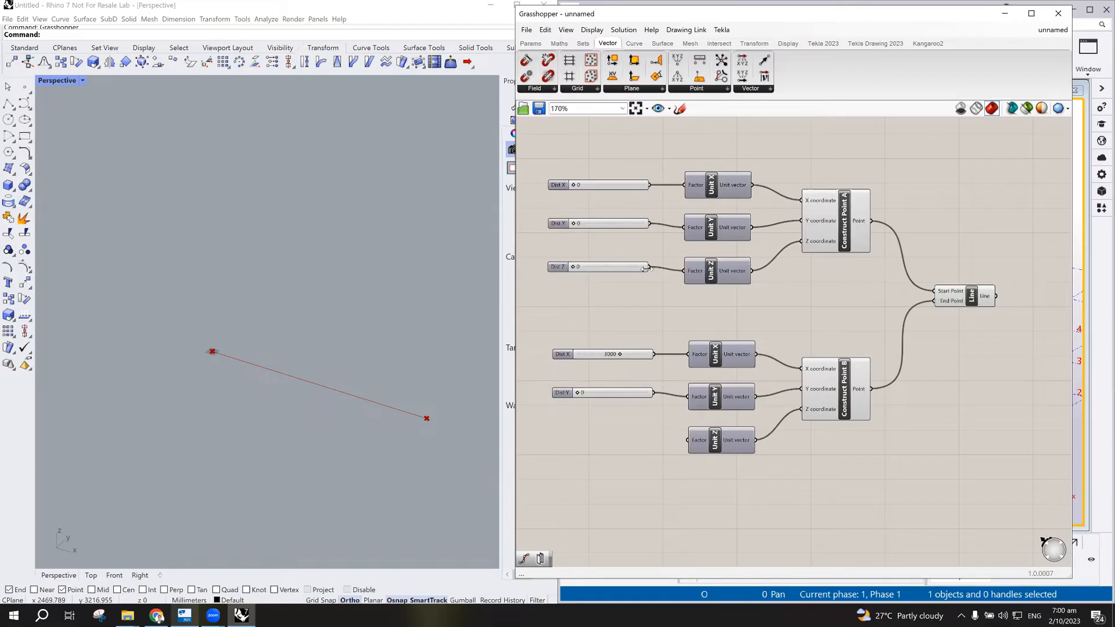
pyautogui.moveTo(649, 267); pyautogui.dragTo(690, 440)
pyautogui.moveTo(575, 268); pyautogui.dragTo(551, 301)
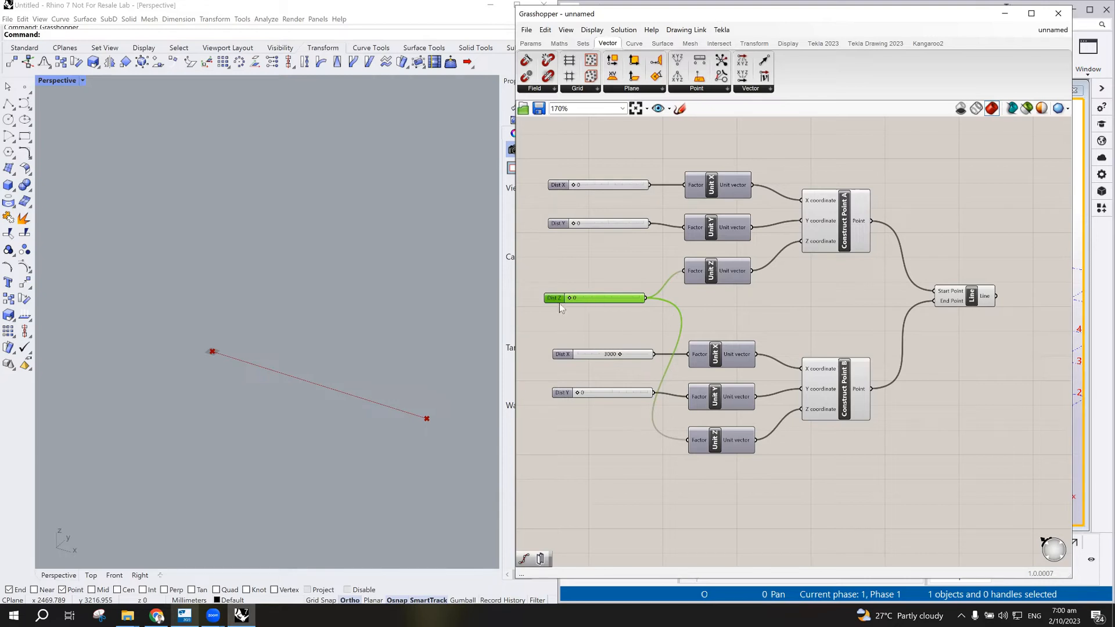
pyautogui.moveTo(557, 298)
pyautogui.mouseDown()
pyautogui.moveTo(556, 319)
pyautogui.moveTo(559, 290)
pyautogui.mouseUp()
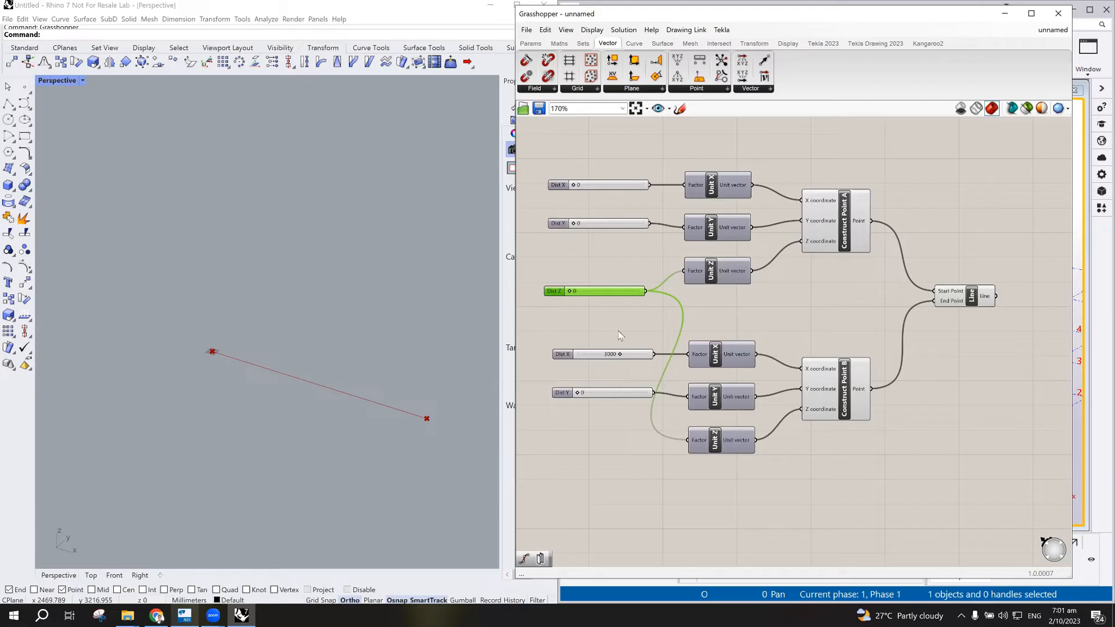
# - Nudge Construct Point B's Dist X slider to 3021, and replace its Dist Y slider with Construct Point A's, which drives both Unit Y components
pyautogui.moveTo(621, 354)
pyautogui.mouseDown()
pyautogui.moveTo(639, 355)
pyautogui.moveTo(622, 355)
pyautogui.mouseUp()
pyautogui.moveTo(575, 223); pyautogui.dragTo(552, 235)
pyautogui.moveTo(649, 225); pyautogui.dragTo(689, 399)
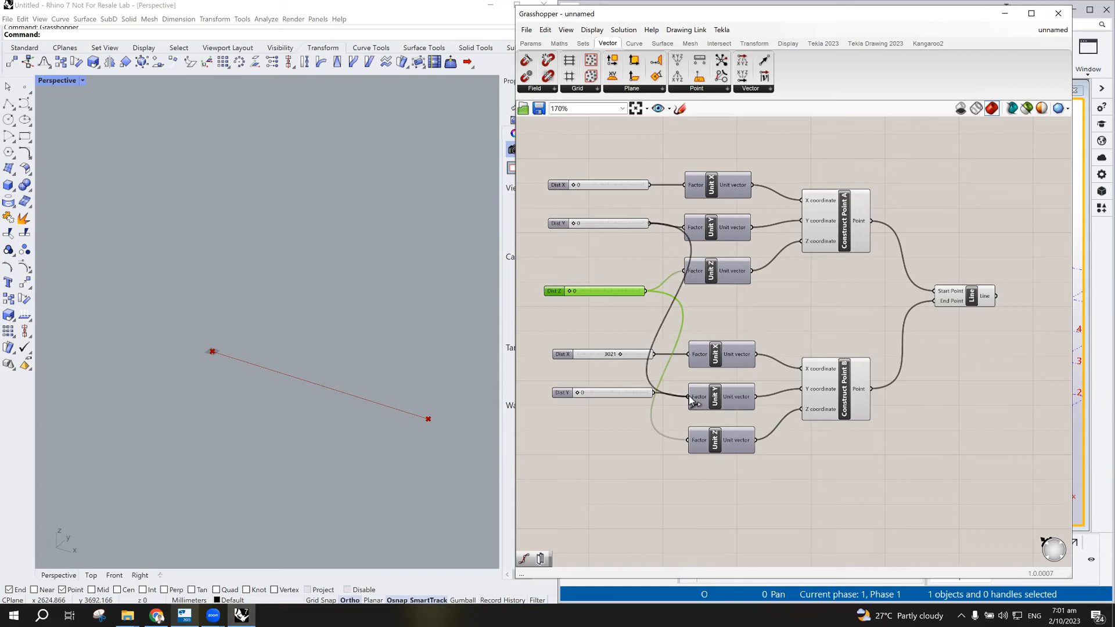
pyautogui.click(566, 394)
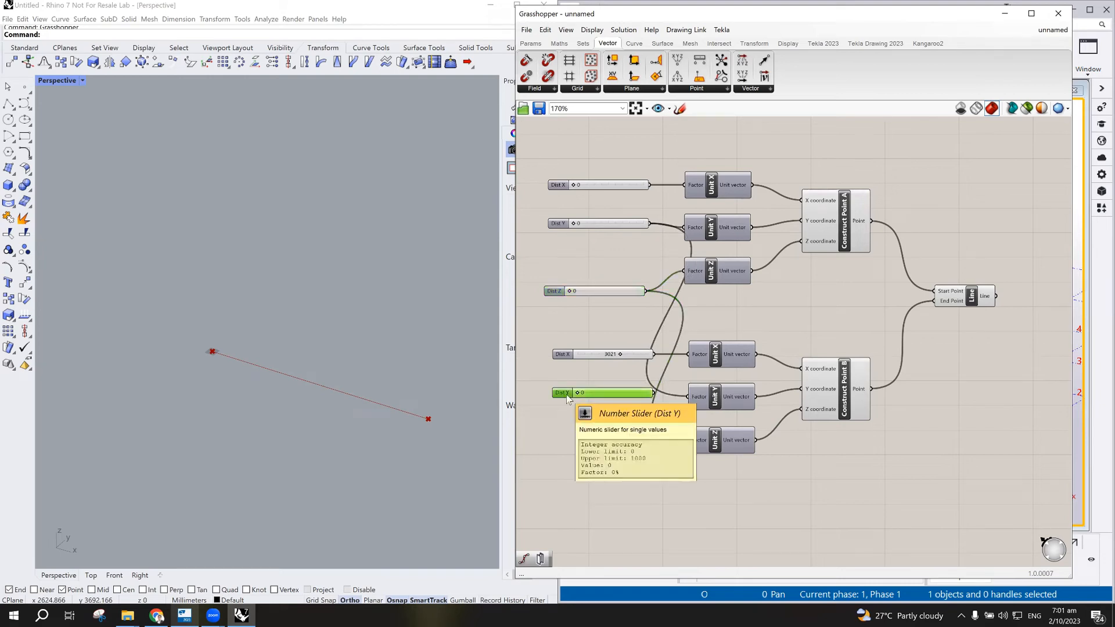
pyautogui.press('Delete')
# - Move the Unit vector, Construct Point and Line components together farther away from the sliders
pyautogui.scroll(-3, 800, 279)
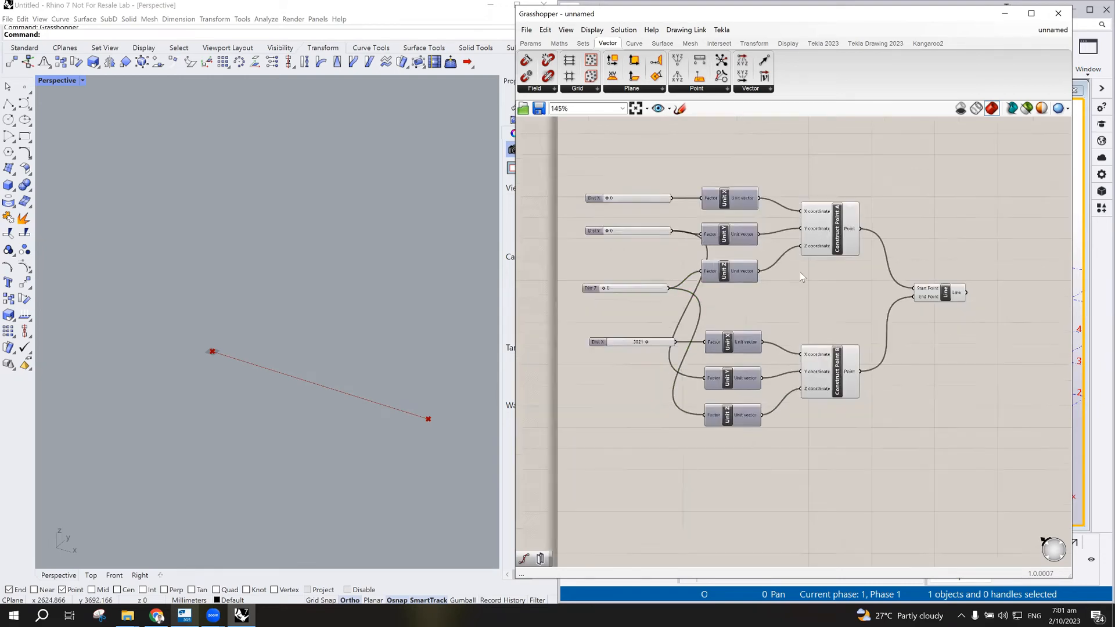
pyautogui.moveTo(976, 147); pyautogui.dragTo(716, 471)
pyautogui.moveTo(749, 245); pyautogui.dragTo(813, 247)
# - Stack the Dist X slider of Construct Point B and the shared Dist Y and Dist Z sliders below Construct Point A's Dist X slider
pyautogui.scroll(3, 698, 266)
pyautogui.click(585, 376)
pyautogui.moveTo(585, 377); pyautogui.dragTo(586, 199)
pyautogui.moveTo(621, 349); pyautogui.dragTo(586, 318)
pyautogui.moveTo(598, 200); pyautogui.dragTo(588, 217)
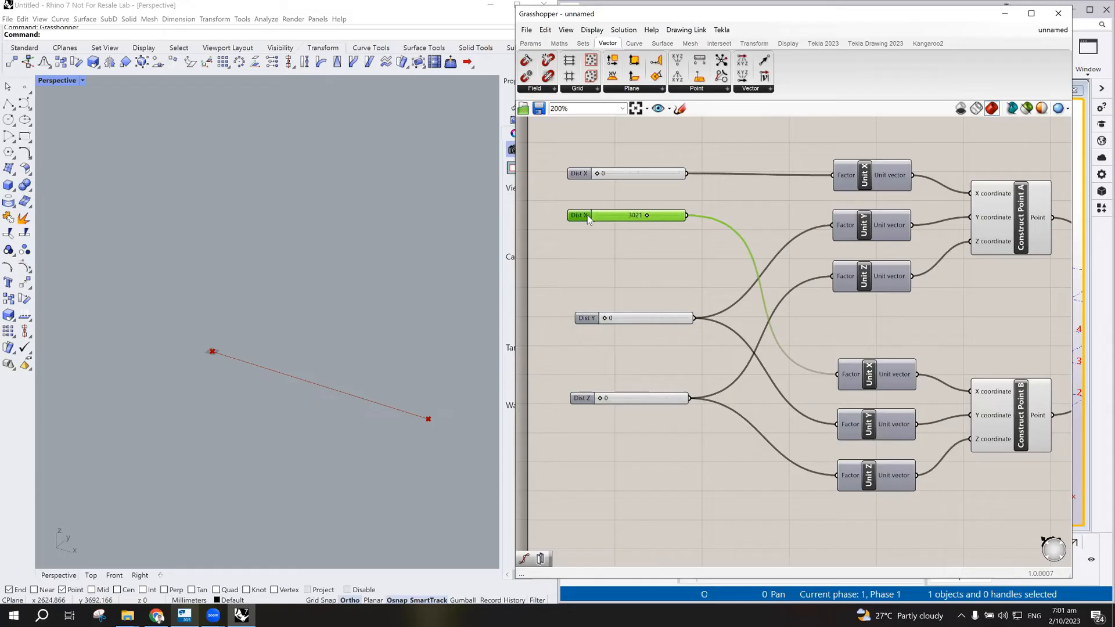
pyautogui.click(595, 241)
pyautogui.moveTo(588, 319); pyautogui.dragTo(584, 247)
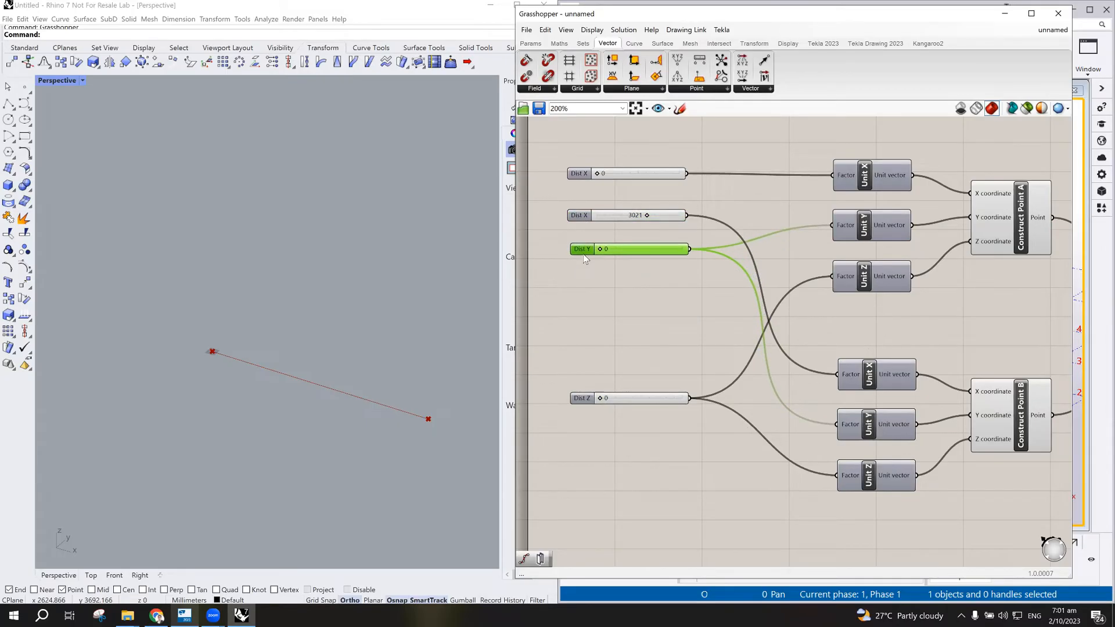
pyautogui.moveTo(575, 393); pyautogui.dragTo(572, 283)
# - Set the maximum of the shared Dist Y slider to 5000
pyautogui.moveTo(600, 248)
pyautogui.mouseDown()
pyautogui.moveTo(663, 250)
pyautogui.moveTo(600, 248)
pyautogui.mouseUp()
pyautogui.click(584, 253)
pyautogui.doubleClick(584, 253)
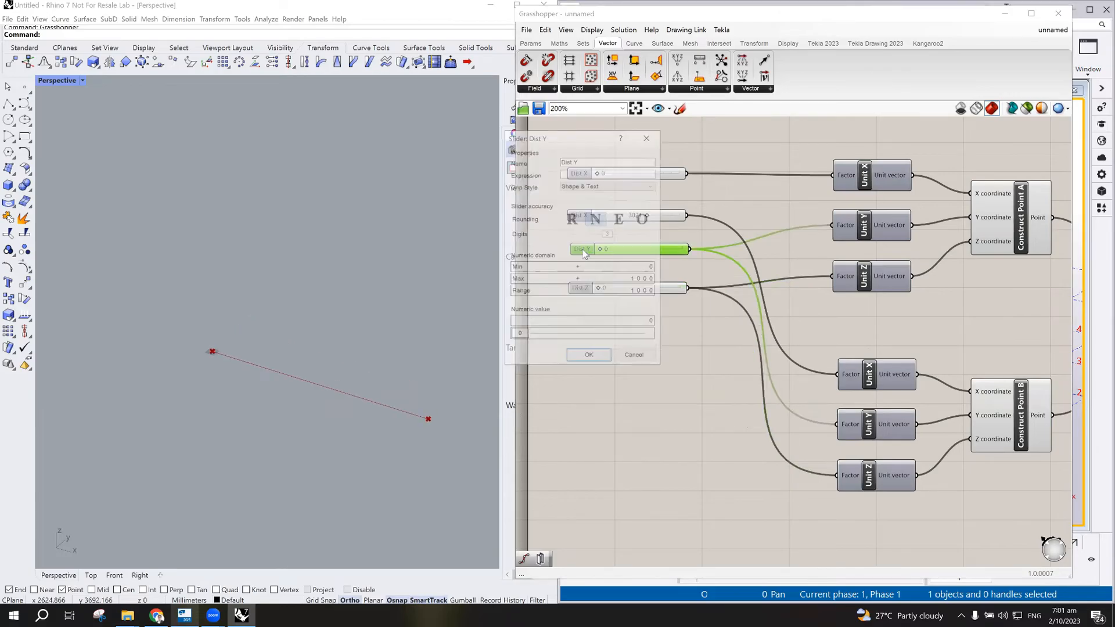
pyautogui.doubleClick(635, 280)
pyautogui.write('5000')
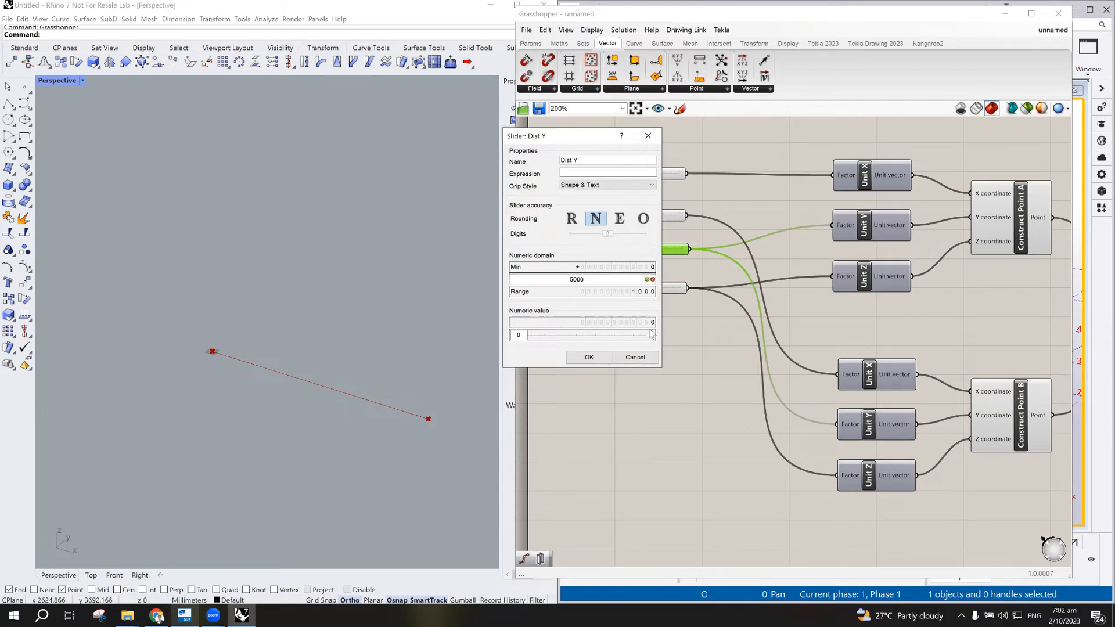
pyautogui.click(589, 357)
# - Set the maximum of the shared Dist Z slider to 5000, and nudge the Dist Y slider into line with the stack
pyautogui.doubleClick(578, 291)
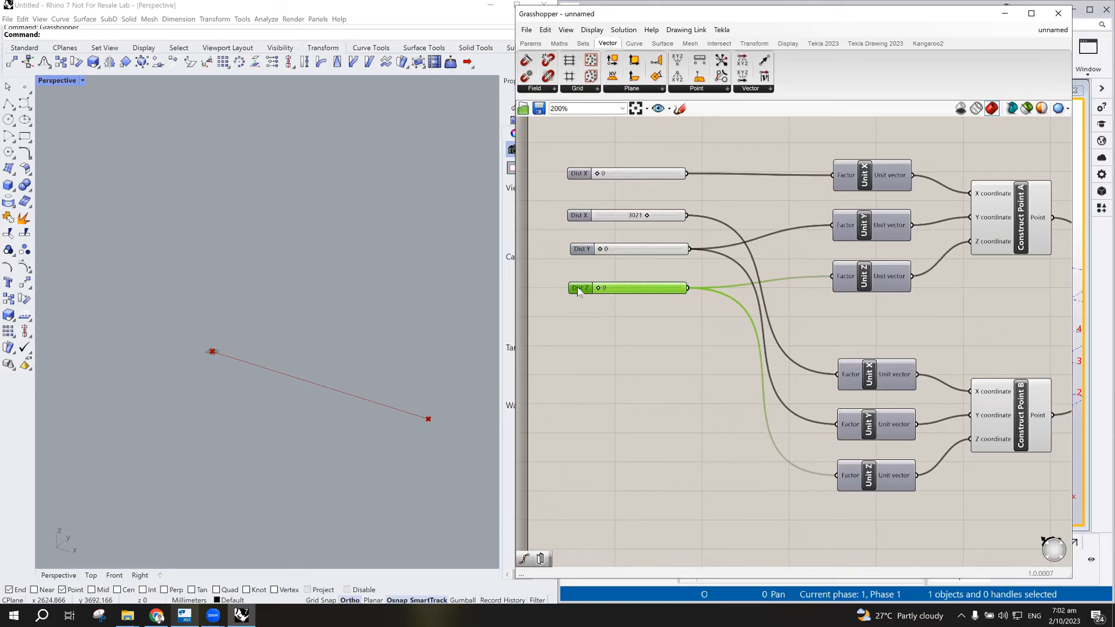
pyautogui.doubleClick(612, 320)
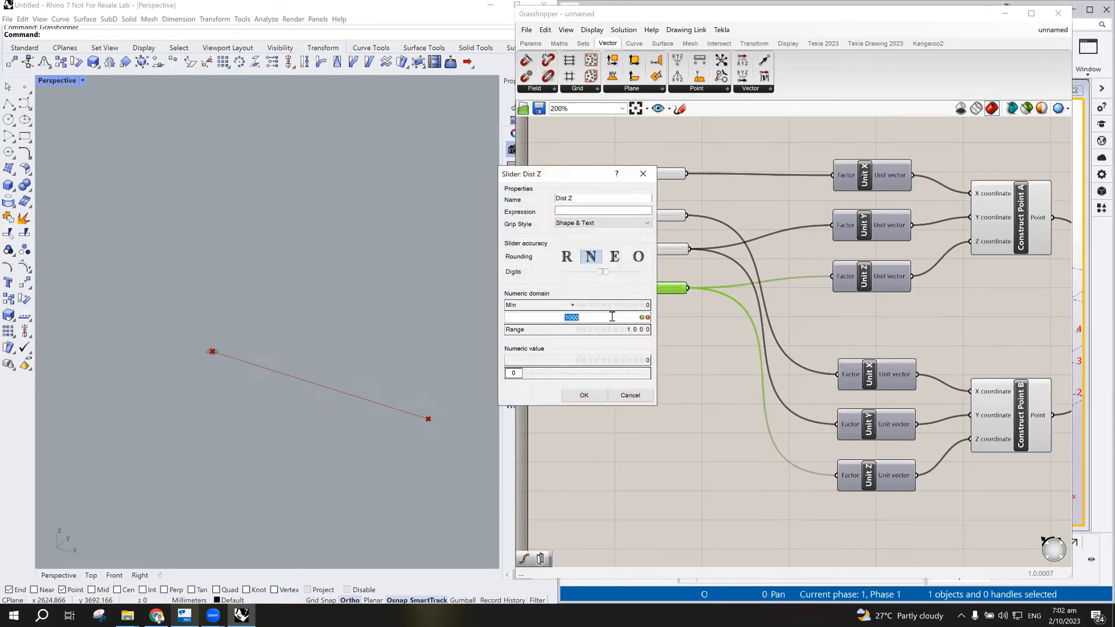
pyautogui.write('5000')
pyautogui.click(584, 395)
pyautogui.click(612, 302)
pyautogui.moveTo(574, 248); pyautogui.dragTo(579, 254)
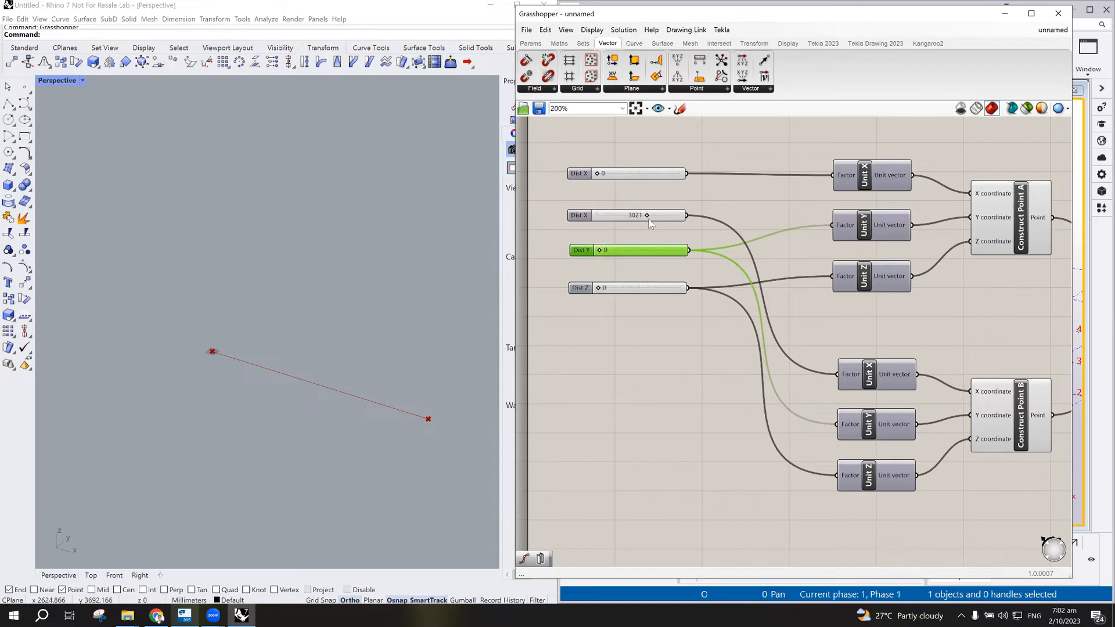
# - Spread the four distance sliders apart, align them on a common vertical centre line and distribute them evenly in height
pyautogui.moveTo(580, 217); pyautogui.dragTo(623, 205)
pyautogui.moveTo(580, 254); pyautogui.dragTo(585, 338)
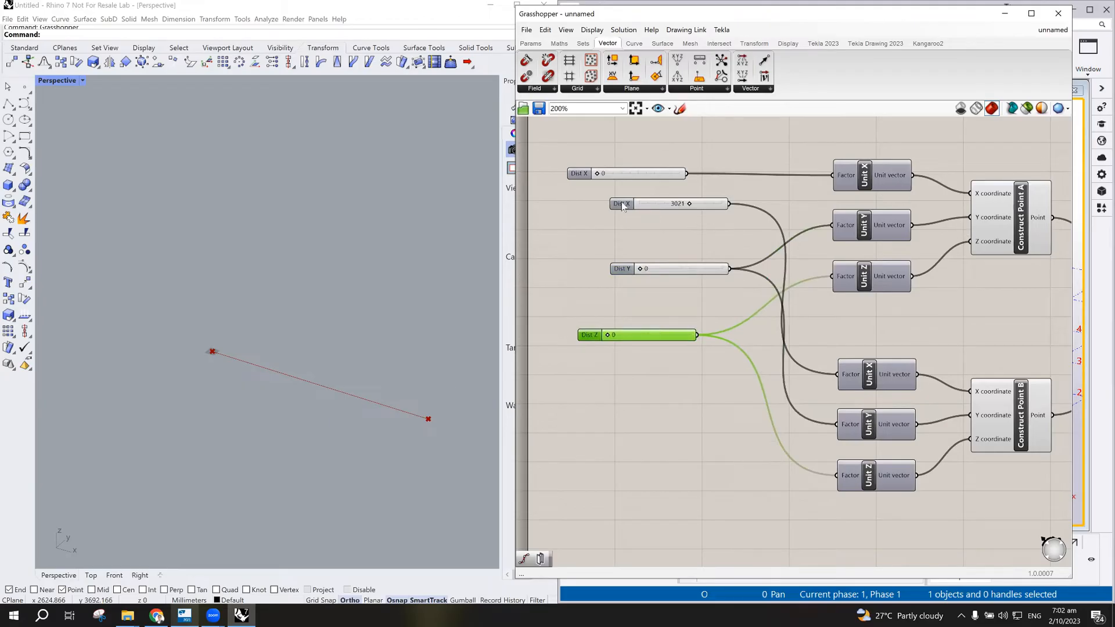
pyautogui.moveTo(622, 204); pyautogui.dragTo(602, 215)
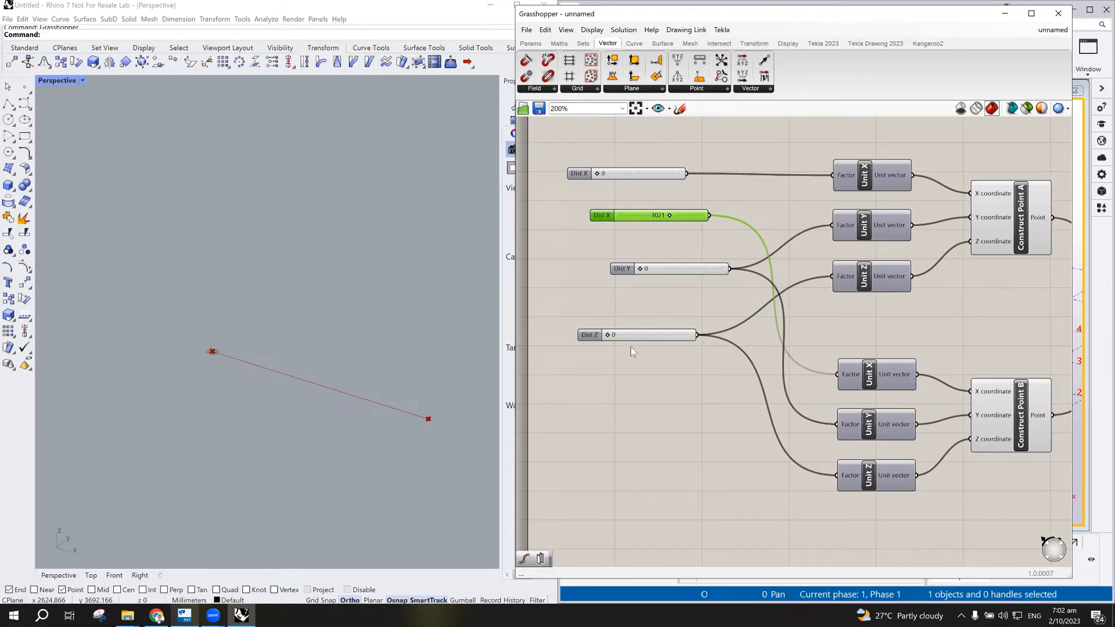
pyautogui.moveTo(702, 138); pyautogui.dragTo(609, 407)
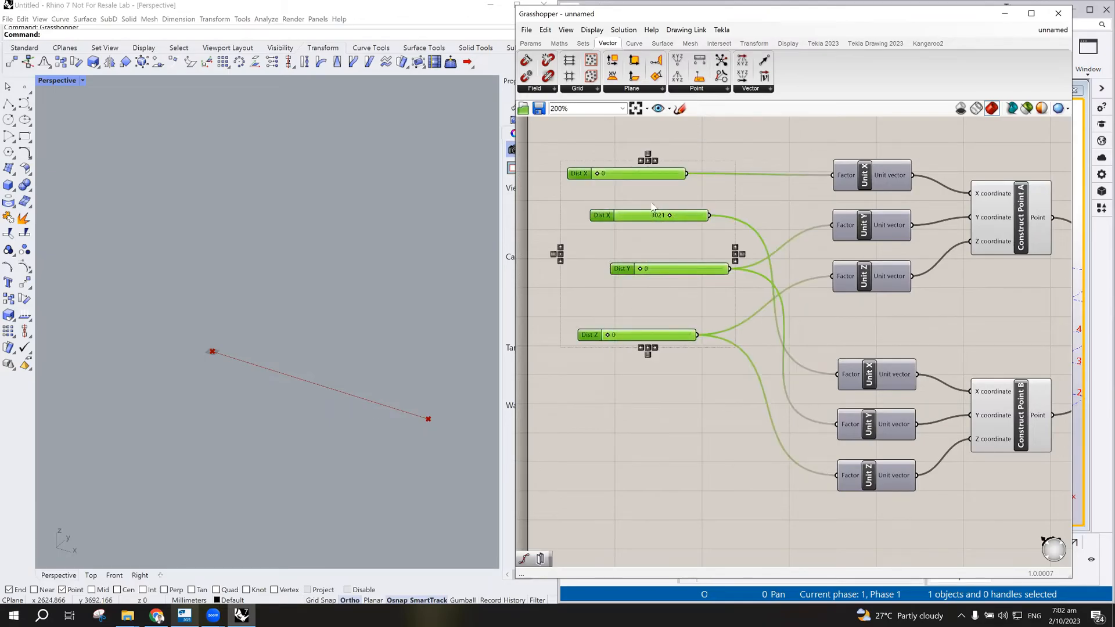
pyautogui.click(649, 161)
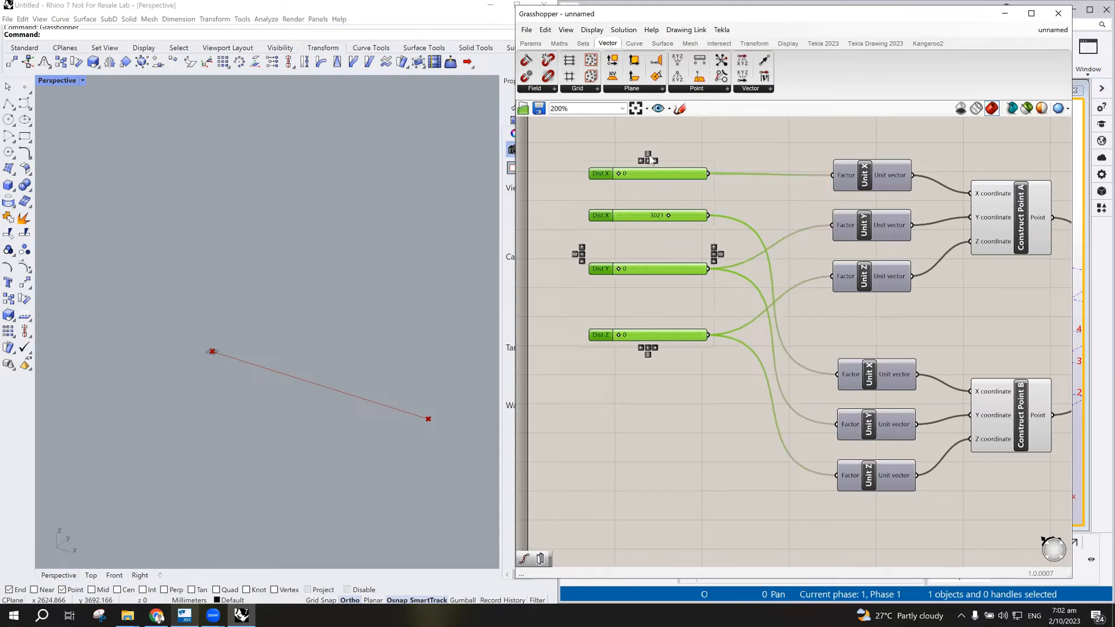
pyautogui.click(650, 158)
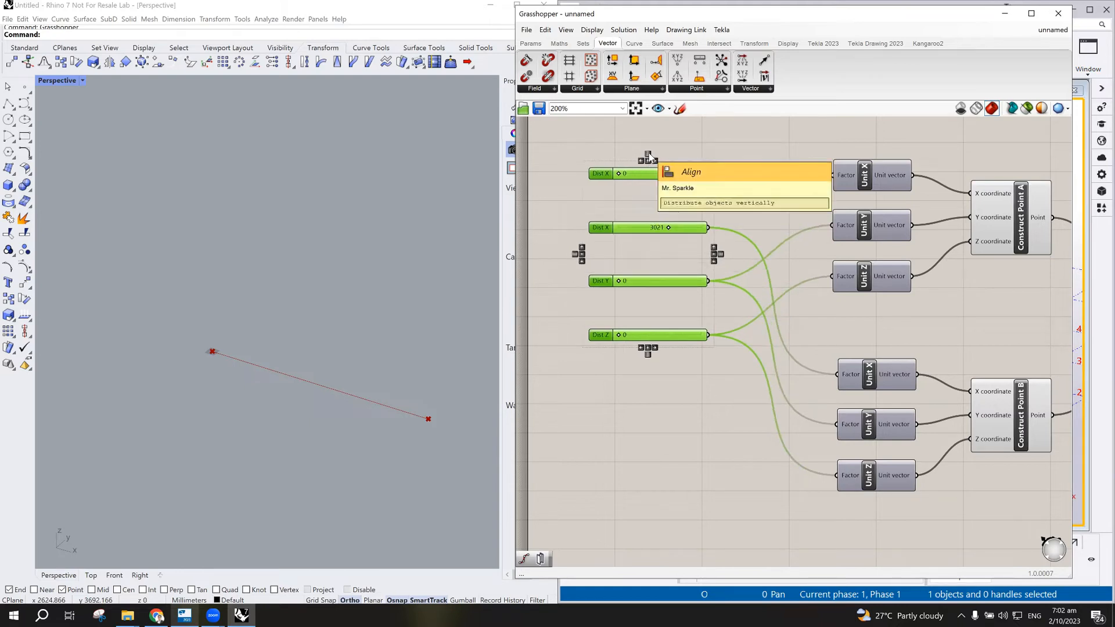
# - Align the six Unit vector components into one centred column, and select Construct Point A and Construct Point B
pyautogui.click(908, 325)
pyautogui.moveTo(910, 135); pyautogui.dragTo(833, 543)
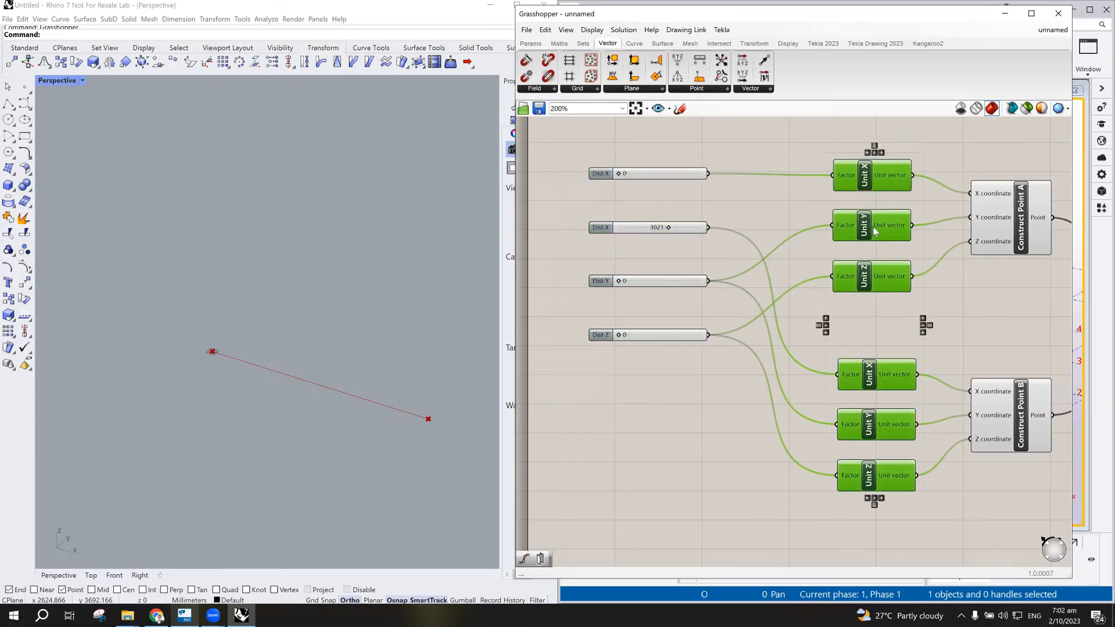
pyautogui.click(874, 152)
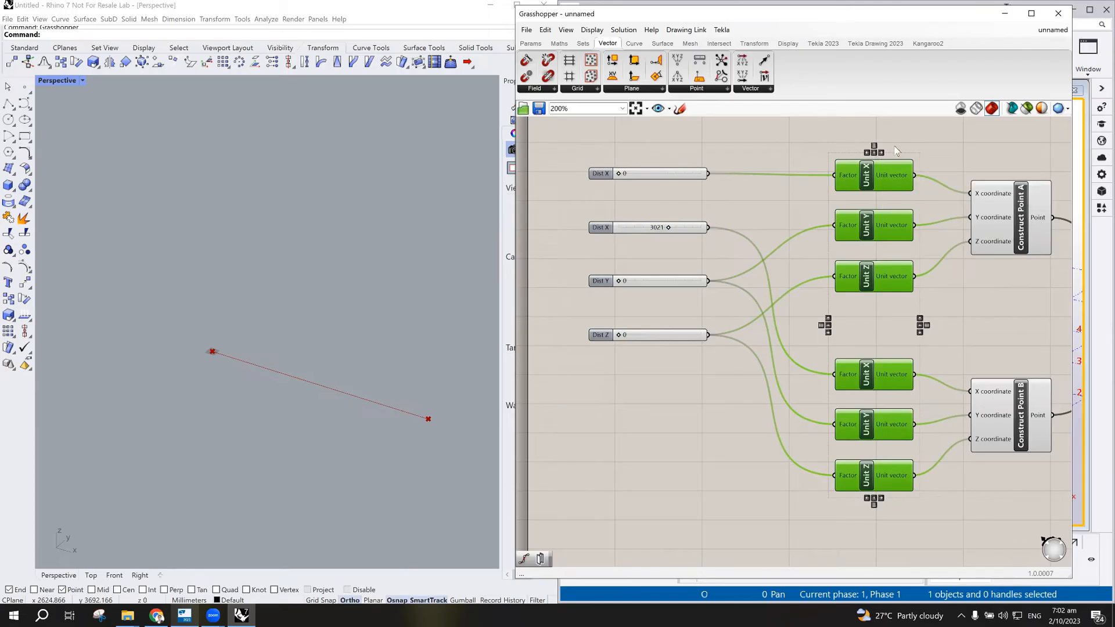
pyautogui.moveTo(1005, 155); pyautogui.dragTo(995, 483)
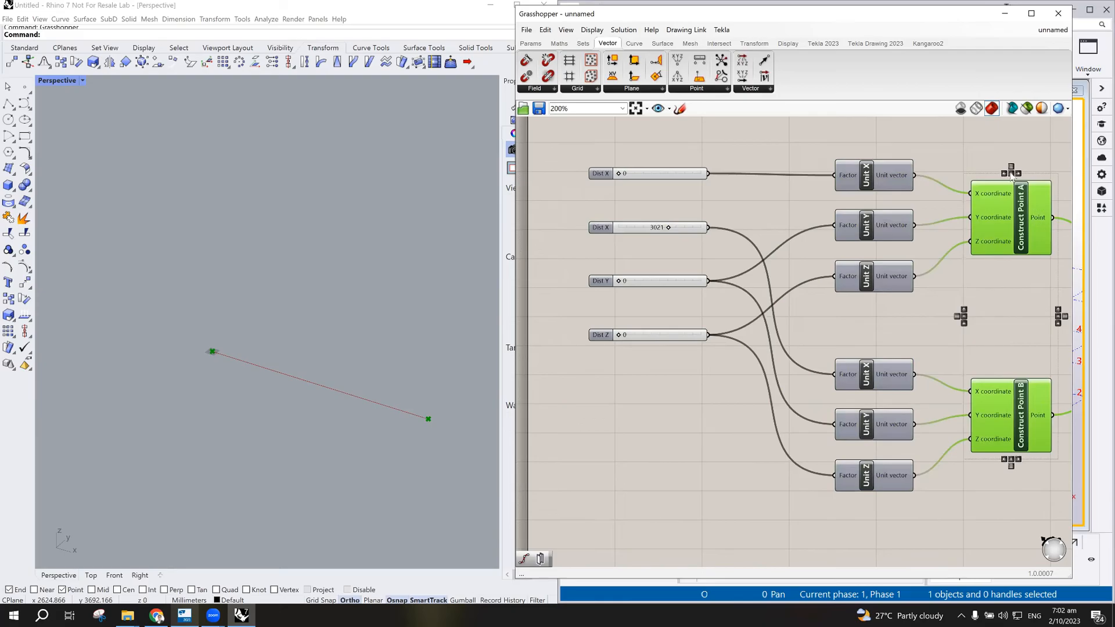
# - Examine the definition's connections from the sliders through the Unit vectors and Construct Points to the Line component
pyautogui.scroll(-3, 841, 371)
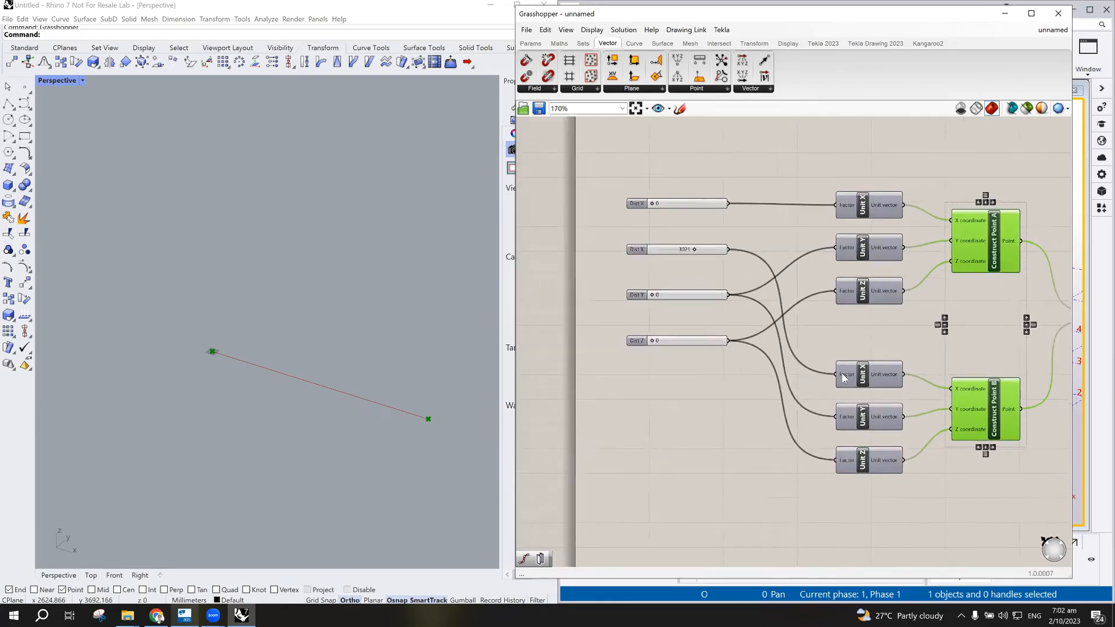
pyautogui.scroll(2, 973, 412)
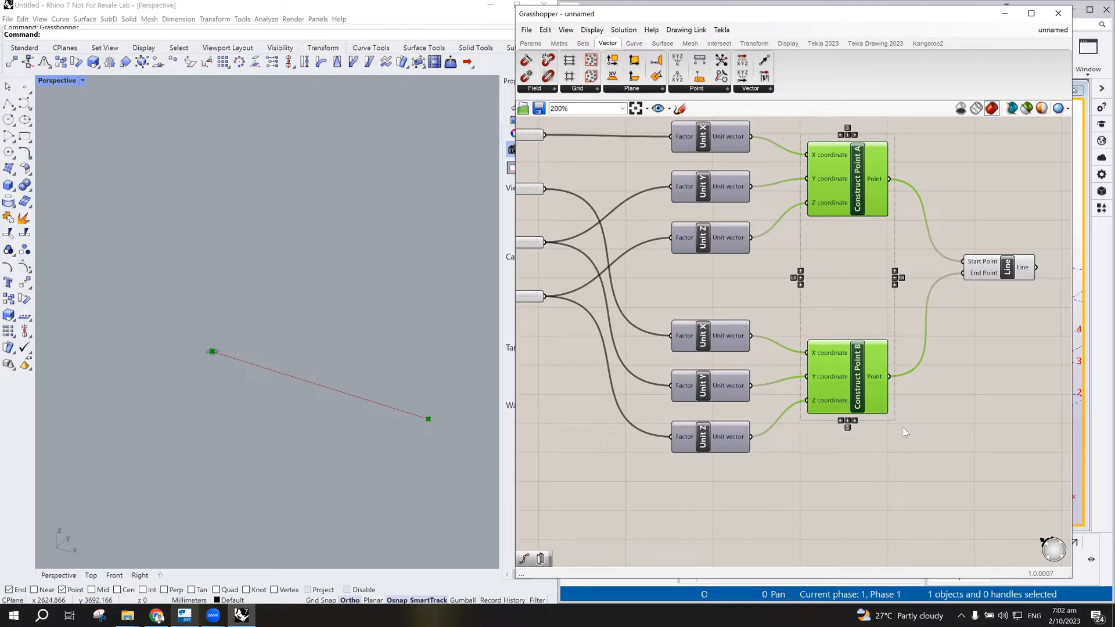
pyautogui.scroll(-3, 813, 385)
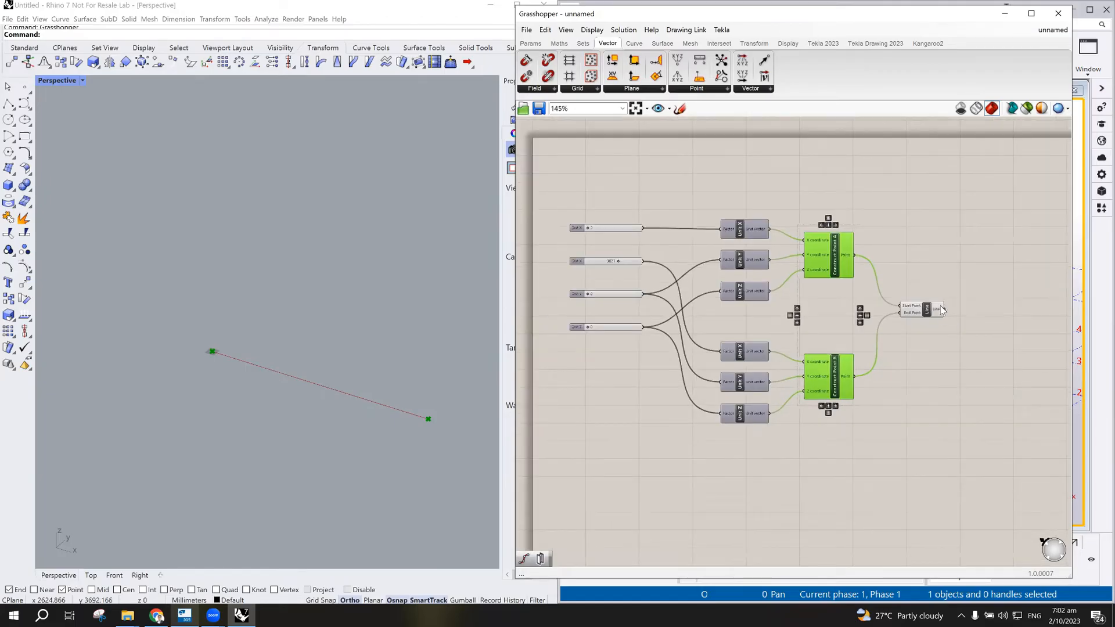
pyautogui.scroll(2, 936, 309)
pyautogui.scroll(-1, 911, 327)
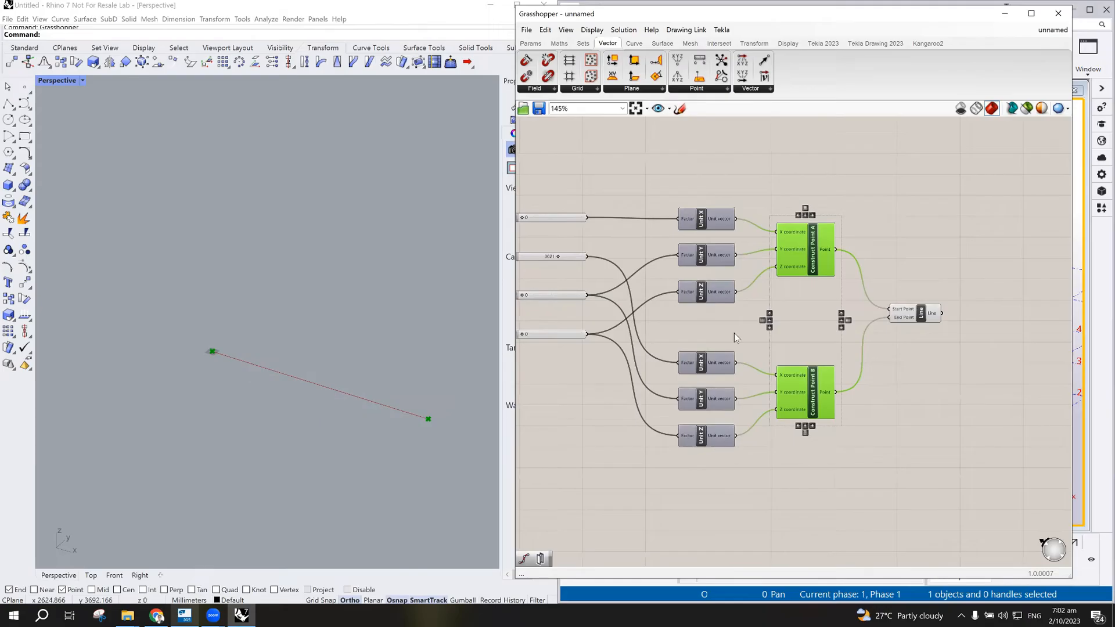
pyautogui.scroll(-1, 715, 339)
pyautogui.scroll(1, 689, 346)
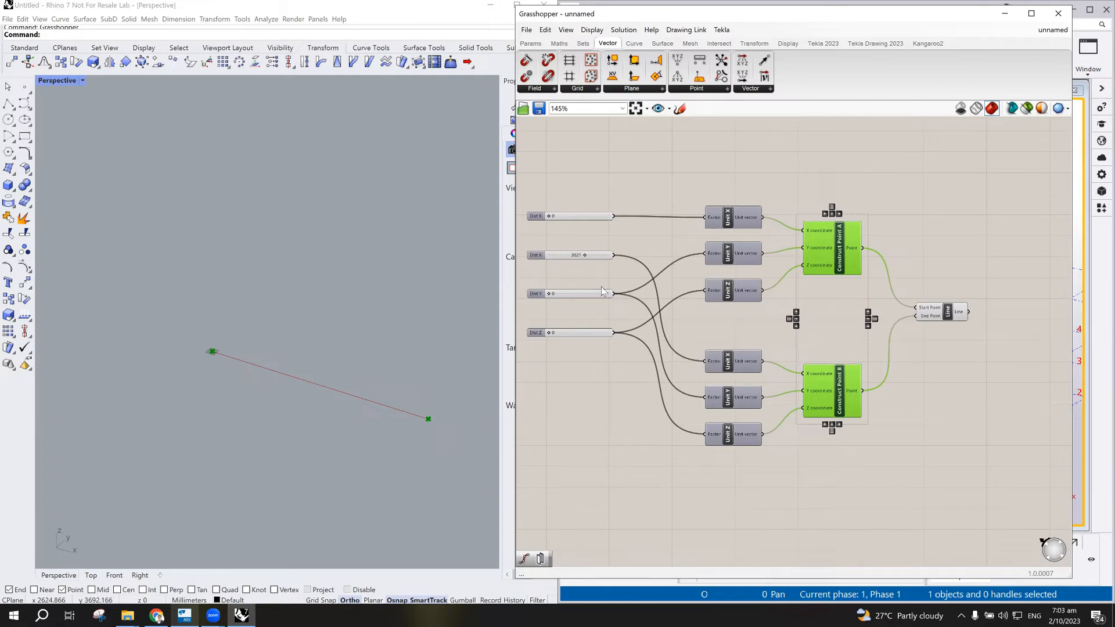
pyautogui.scroll(2, 558, 267)
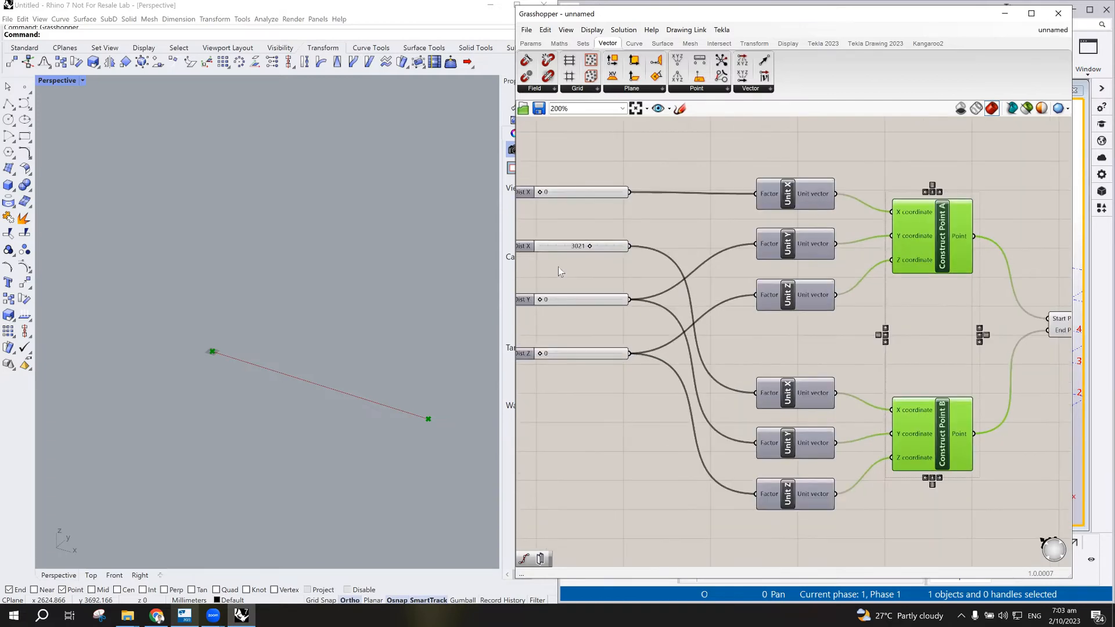
pyautogui.scroll(1, 569, 258)
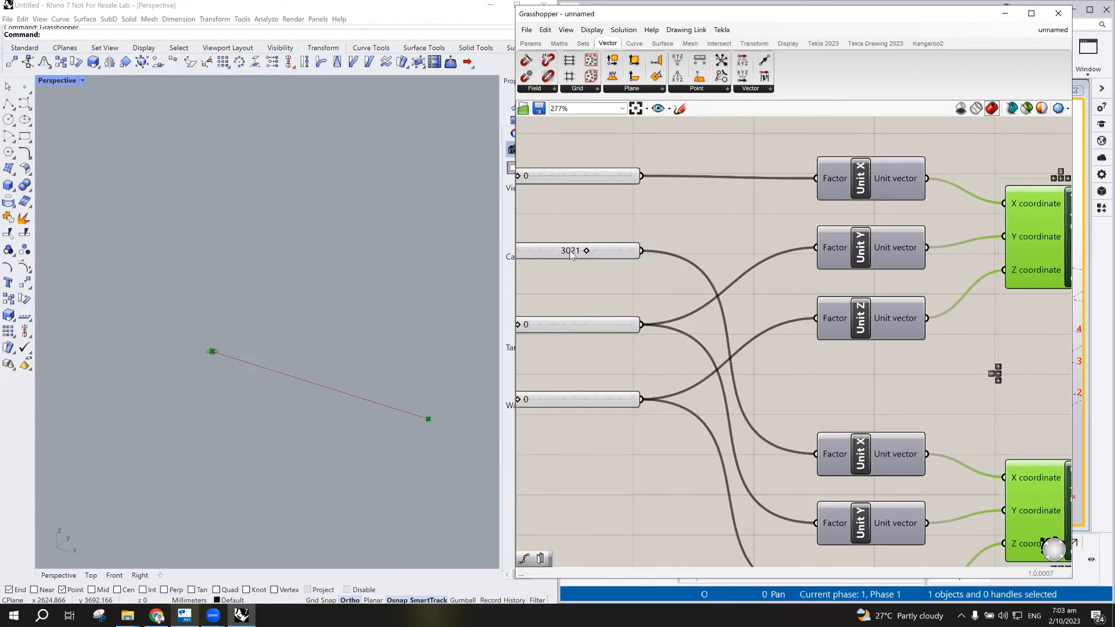
pyautogui.scroll(-2, 607, 309)
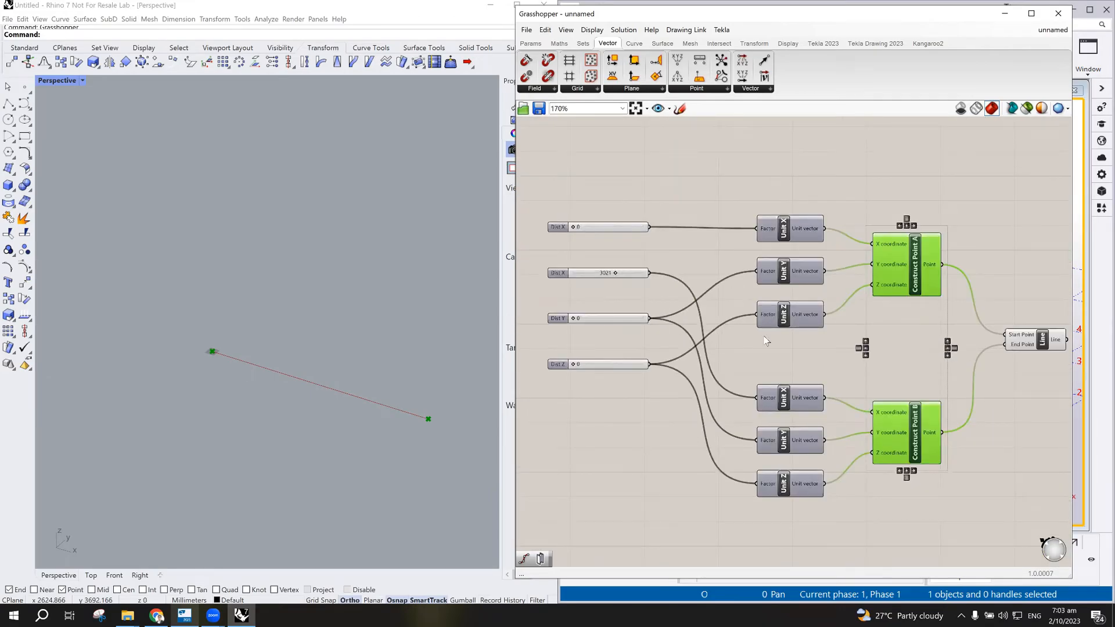
pyautogui.scroll(1, 841, 367)
pyautogui.scroll(-3, 869, 372)
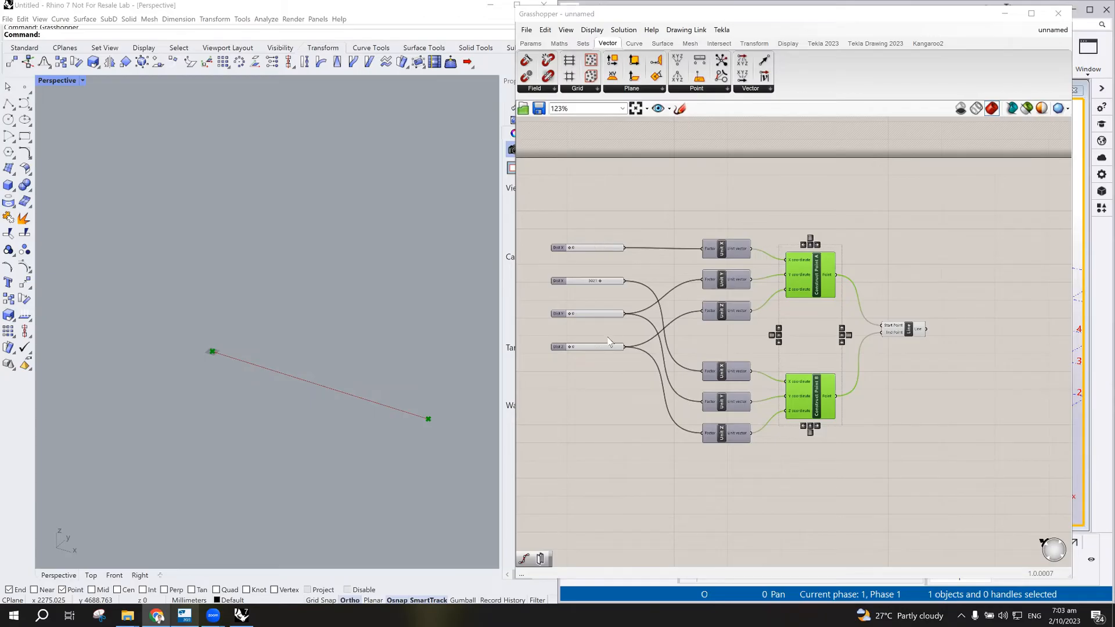
pyautogui.scroll(2, 610, 346)
pyautogui.scroll(-1, 609, 346)
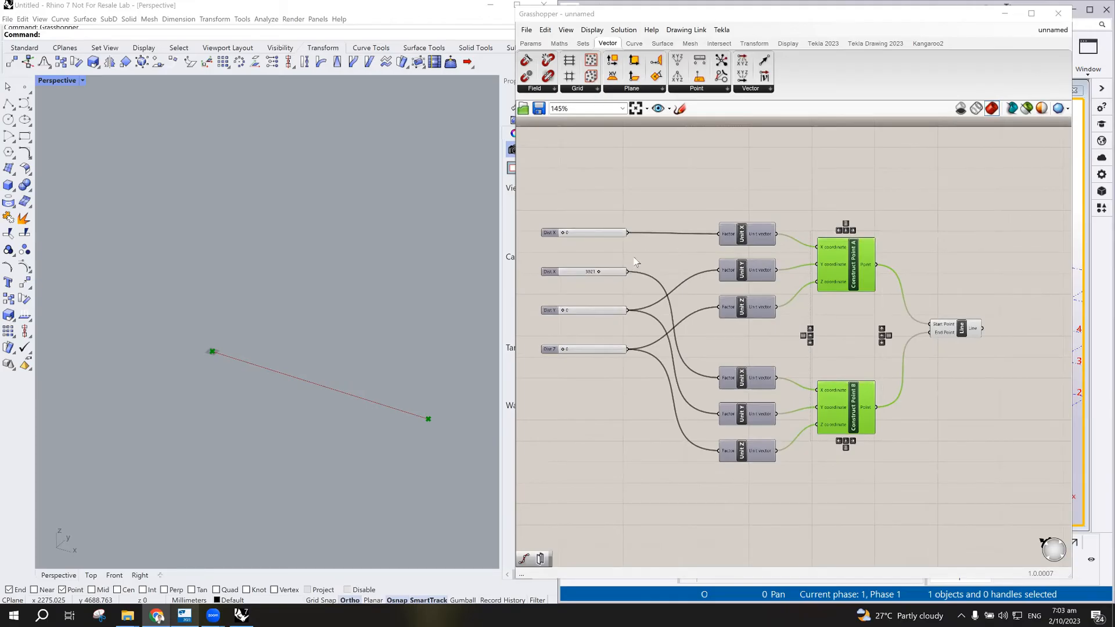
pyautogui.click(652, 256)
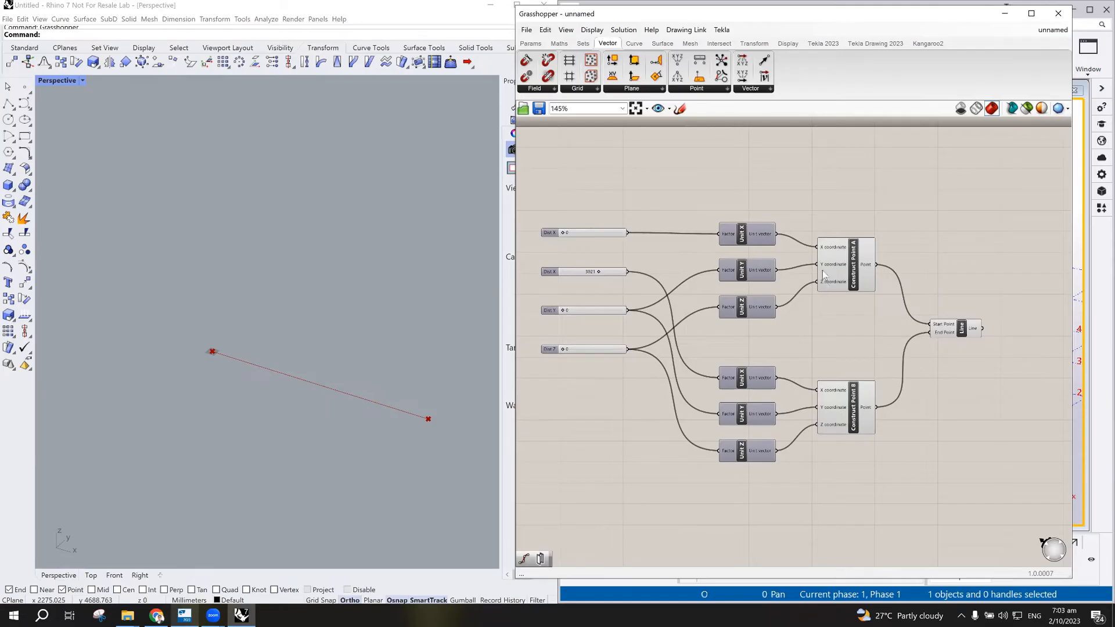
# - Move the four distance sliders down together so they sit midway between the two groups of Unit vector components
pyautogui.moveTo(618, 200); pyautogui.dragTo(579, 477)
pyautogui.moveTo(567, 281); pyautogui.dragTo(573, 318)
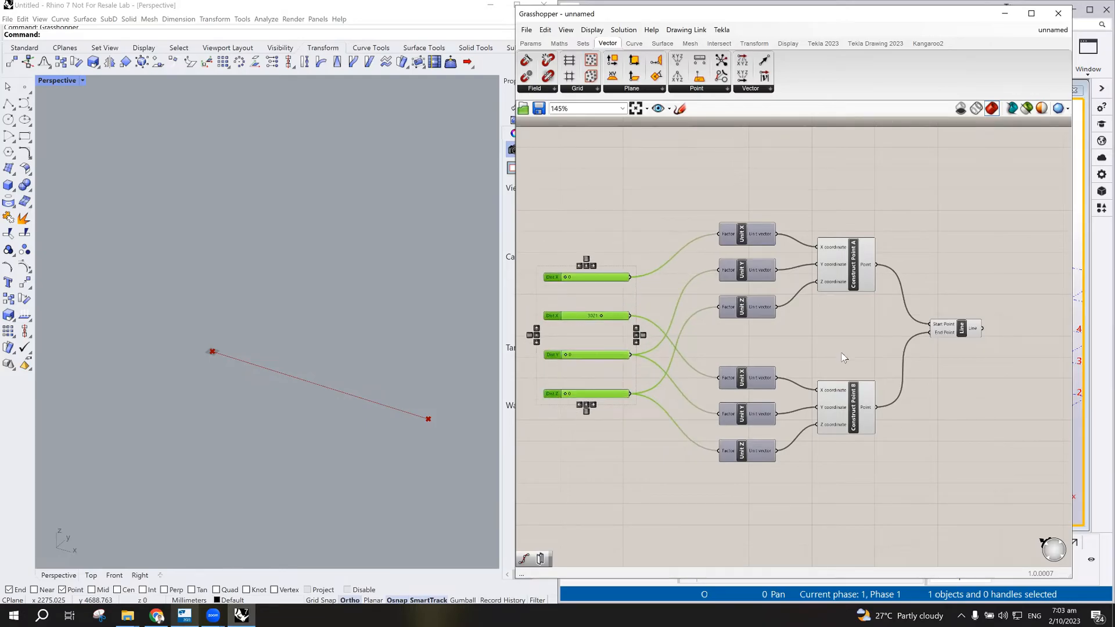
pyautogui.scroll(-2, 843, 351)
pyautogui.click(953, 383)
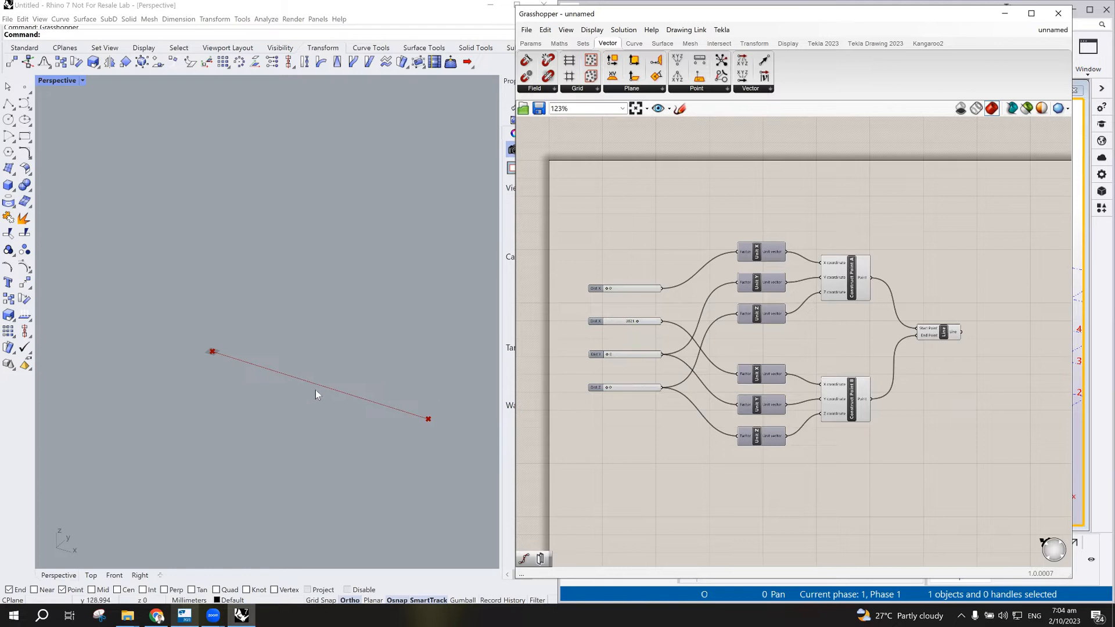
# - Reposition the Grasshopper window over Rhino so that the Tekla Structures 3D view is uncovered beside it
pyautogui.scroll(4, 311, 395)
pyautogui.scroll(-4, 311, 395)
pyautogui.scroll(2, 350, 406)
pyautogui.moveTo(847, 20); pyautogui.dragTo(350, 26)
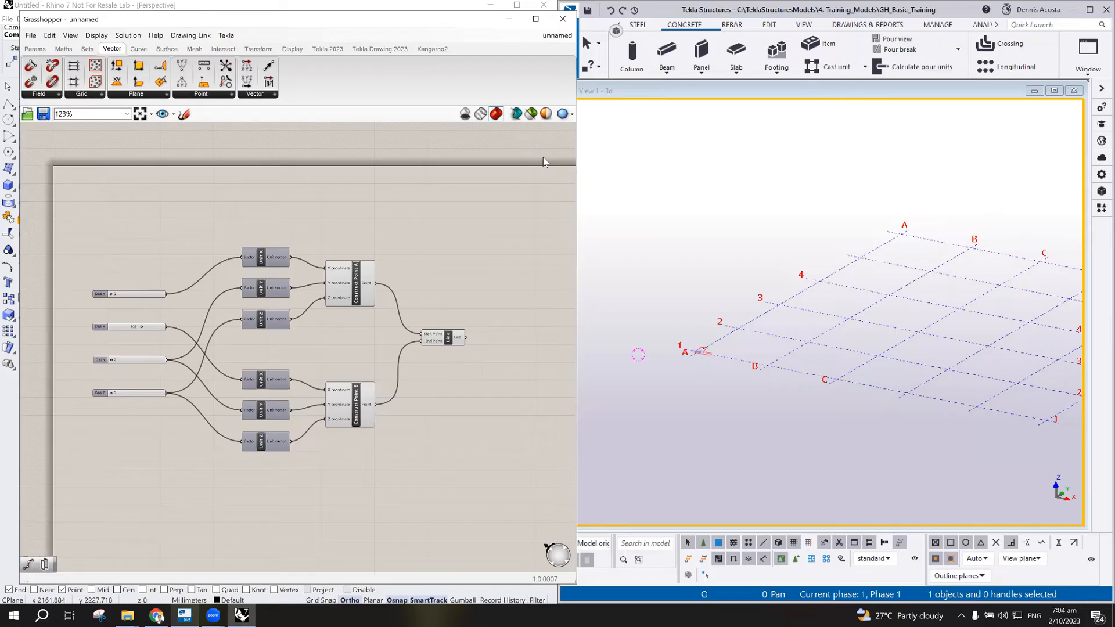
# - Add a Tekla 2023 concrete Beam component on the canvas beyond the Line component's output
pyautogui.scroll(5, 437, 354)
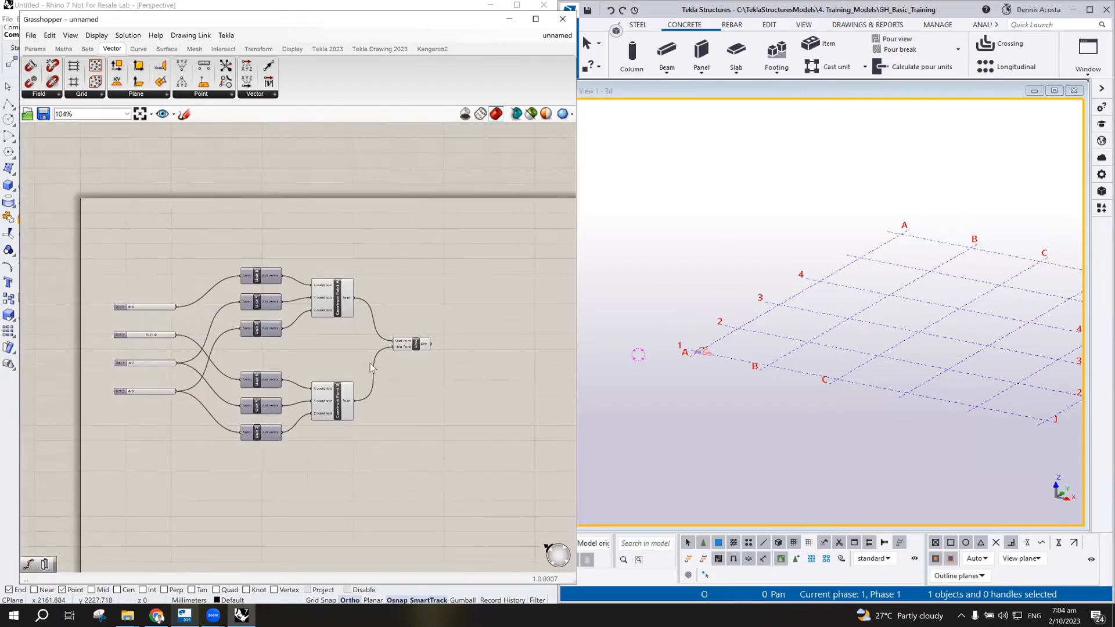
pyautogui.click(334, 327)
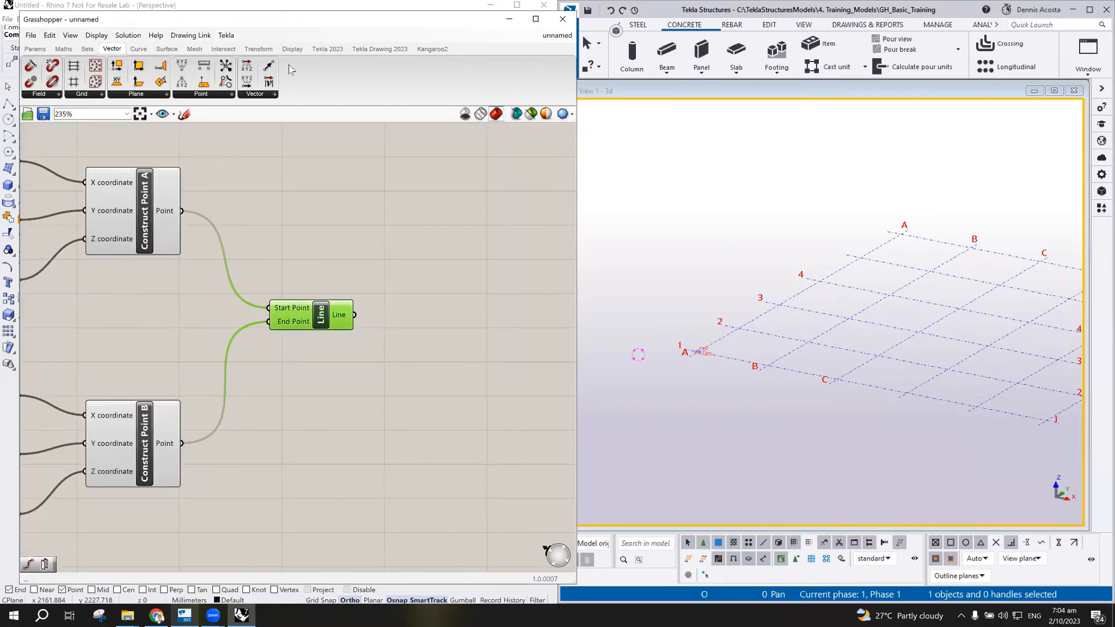
pyautogui.click(325, 50)
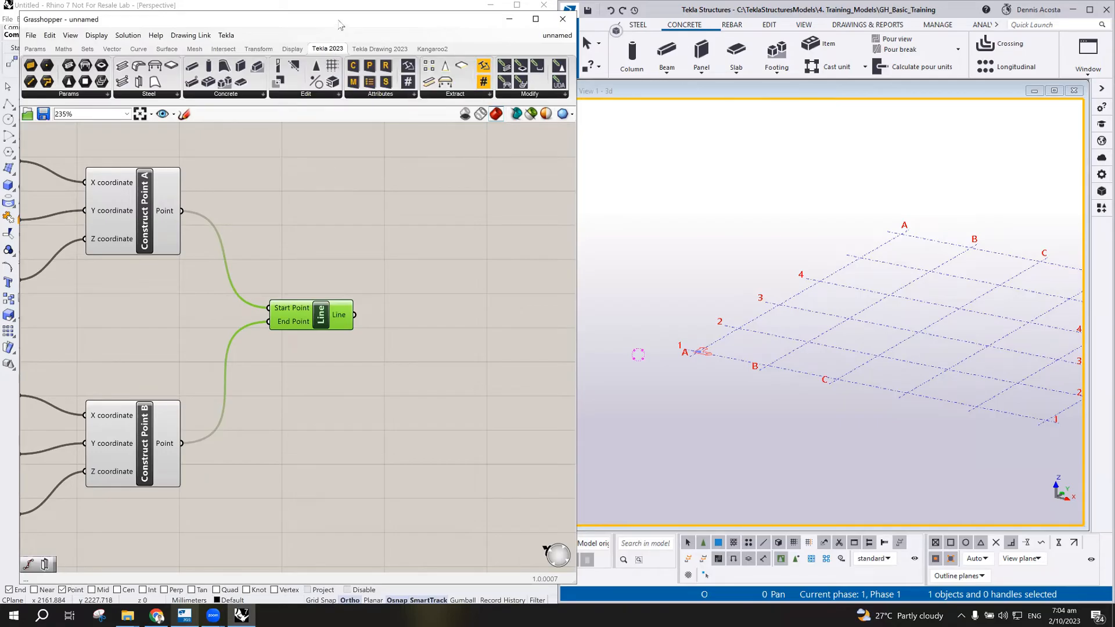
pyautogui.moveTo(340, 25); pyautogui.dragTo(337, 18)
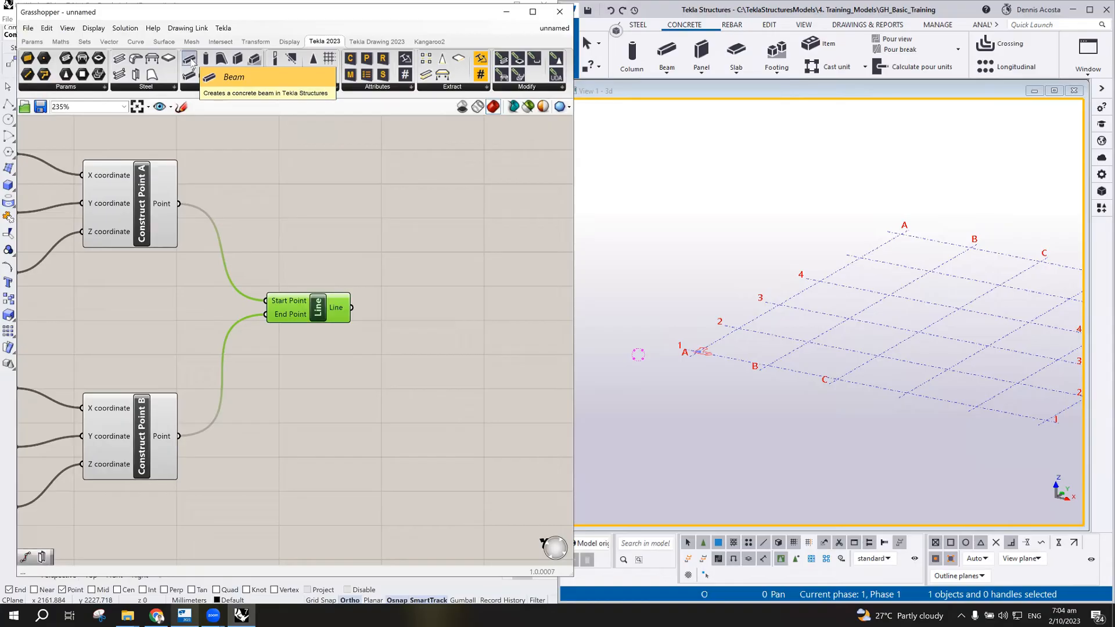
pyautogui.moveTo(191, 62); pyautogui.dragTo(480, 348)
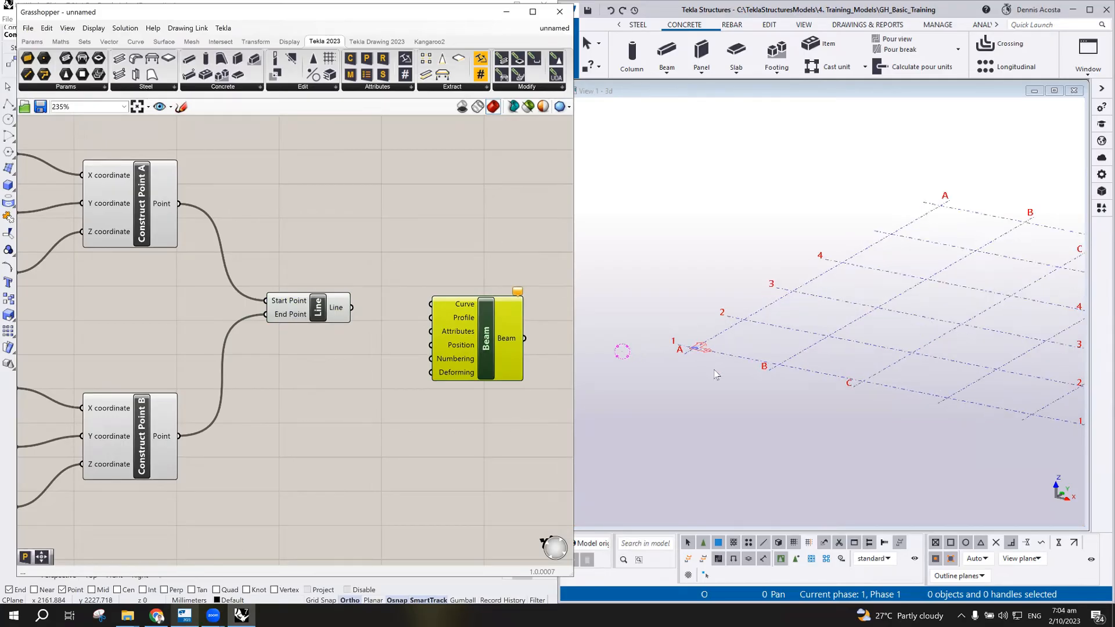
# - Connect the Line component's output to the Curve input of the Beam component
pyautogui.scroll(1, 374, 325)
pyautogui.scroll(-1, 373, 325)
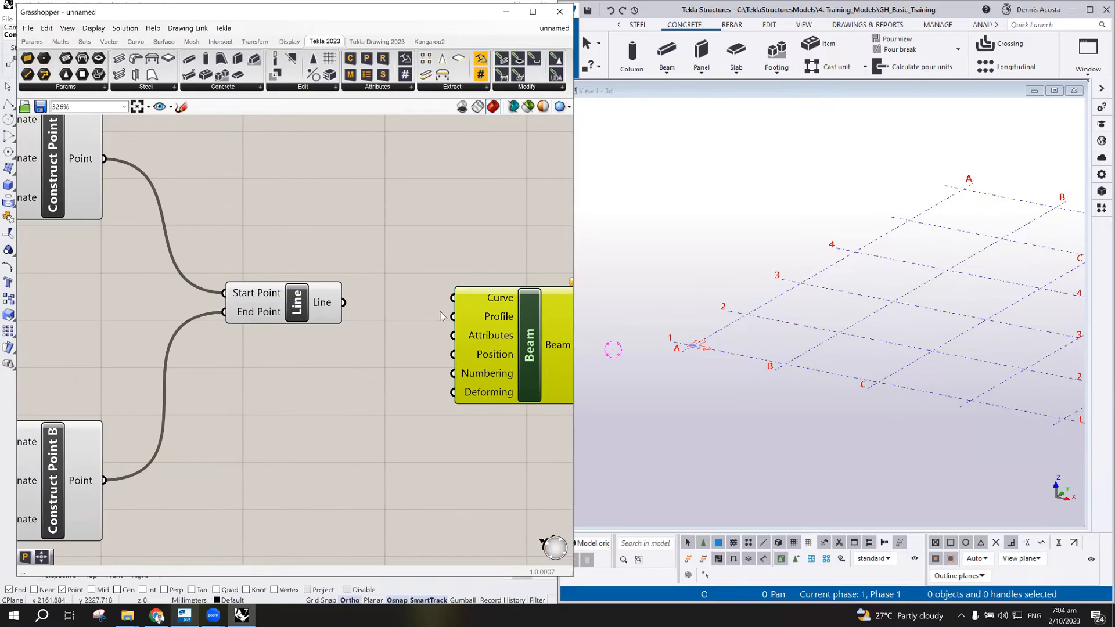
pyautogui.scroll(-1, 377, 313)
pyautogui.moveTo(379, 308); pyautogui.dragTo(444, 308)
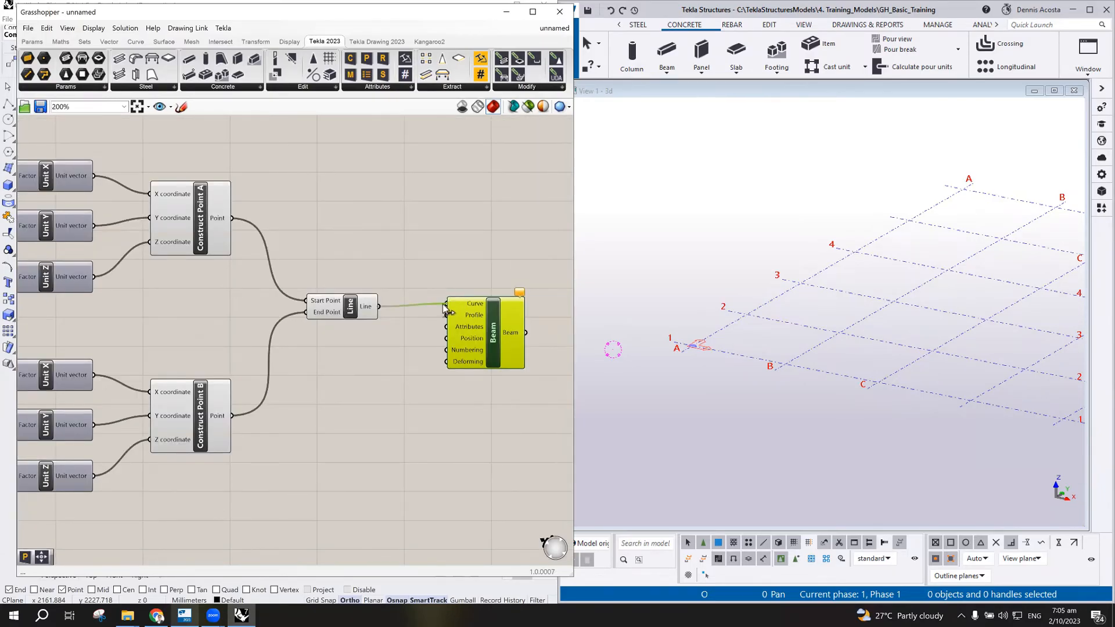
# - Lengthen the beam in the Tekla model by setting Construct Point B's Dist X slider to 5000
pyautogui.scroll(5, 706, 364)
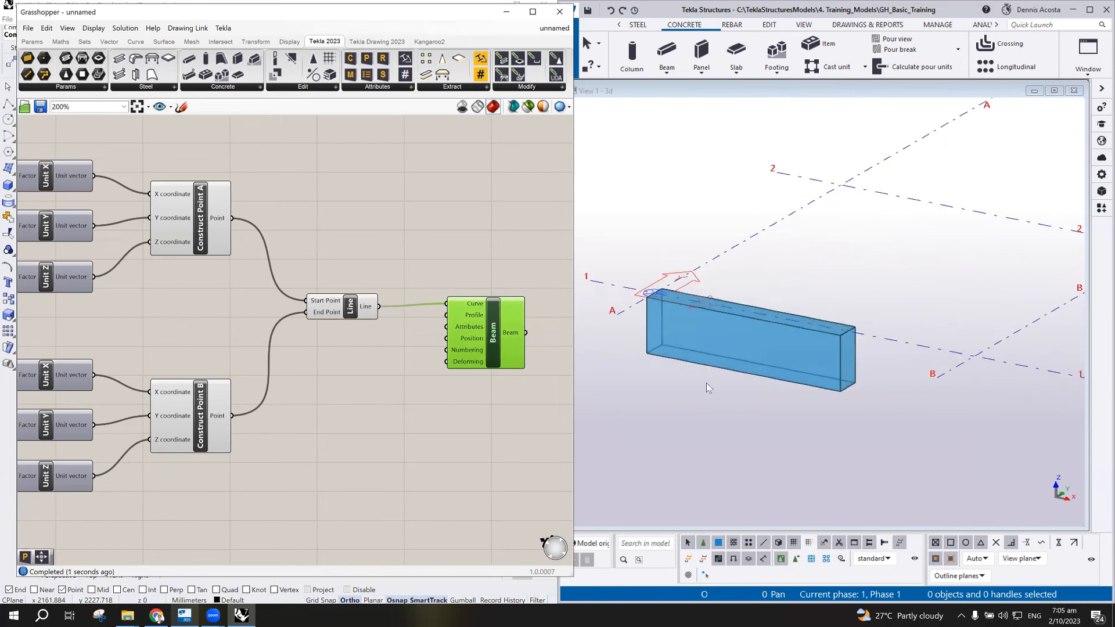
pyautogui.moveTo(706, 382); pyautogui.dragTo(763, 361, button='middle')
pyautogui.scroll(-2, 782, 379)
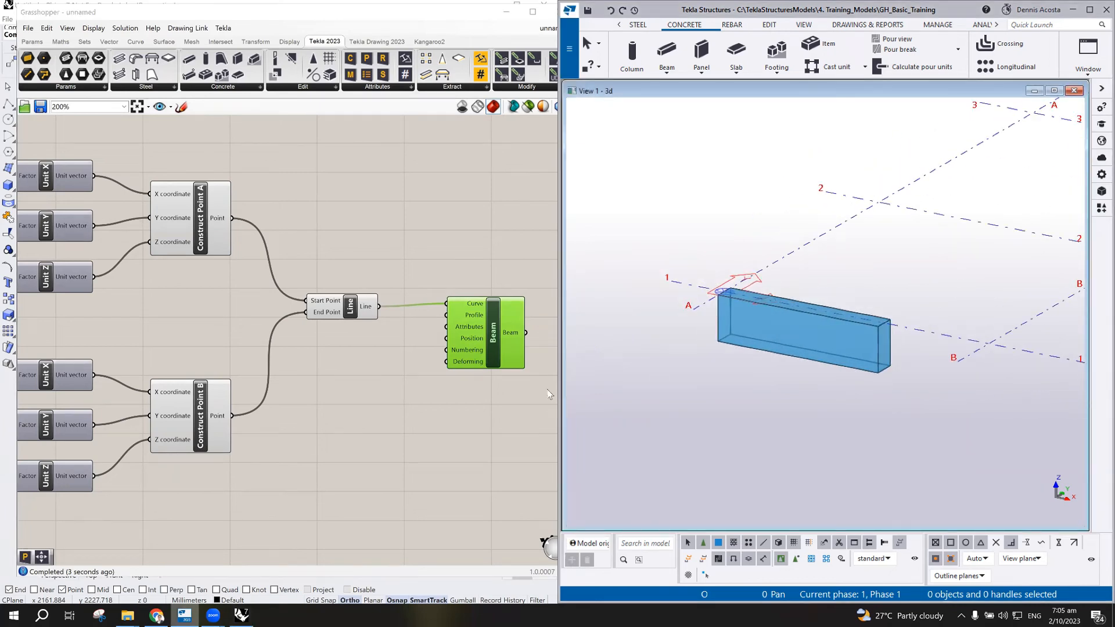
pyautogui.scroll(-4, 386, 355)
pyautogui.scroll(3, 349, 406)
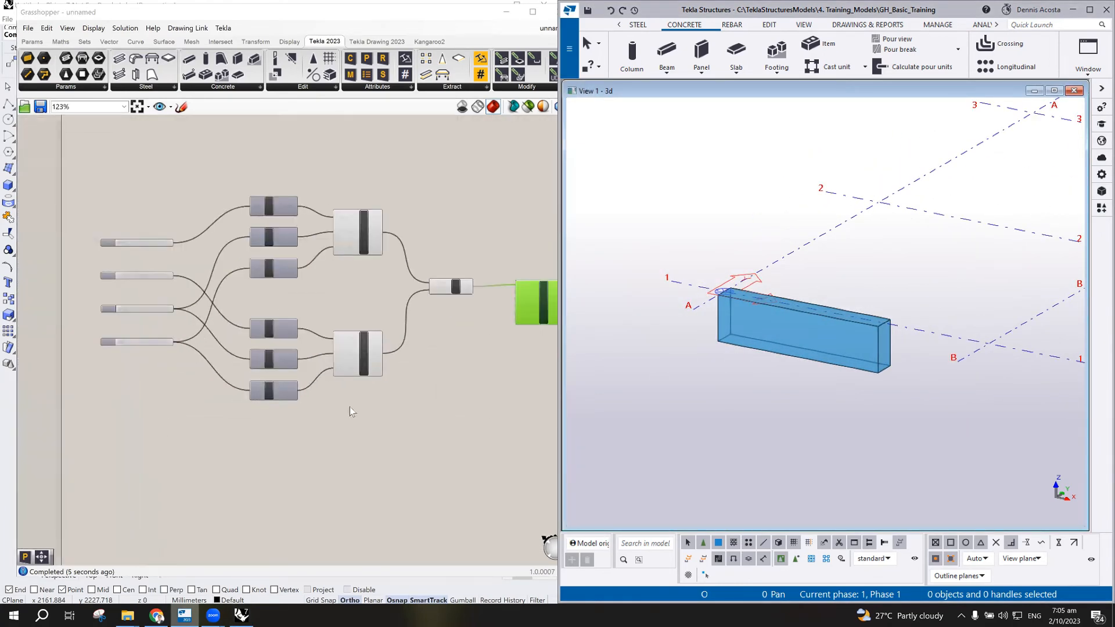
pyautogui.middleClick(409, 361)
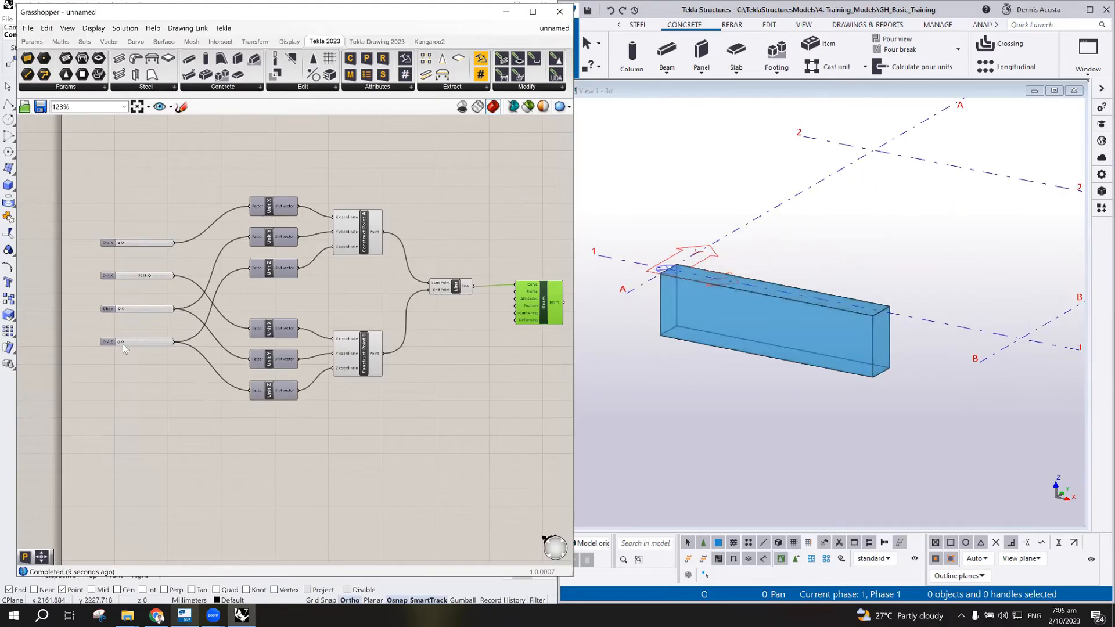
pyautogui.scroll(3, 134, 317)
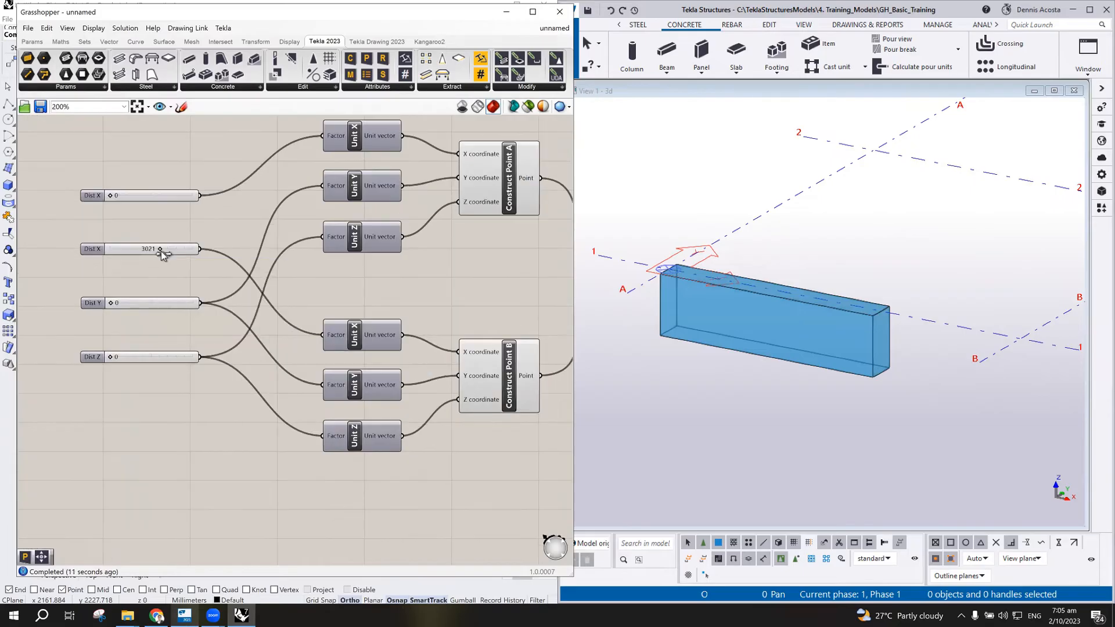
pyautogui.moveTo(162, 250); pyautogui.dragTo(256, 254)
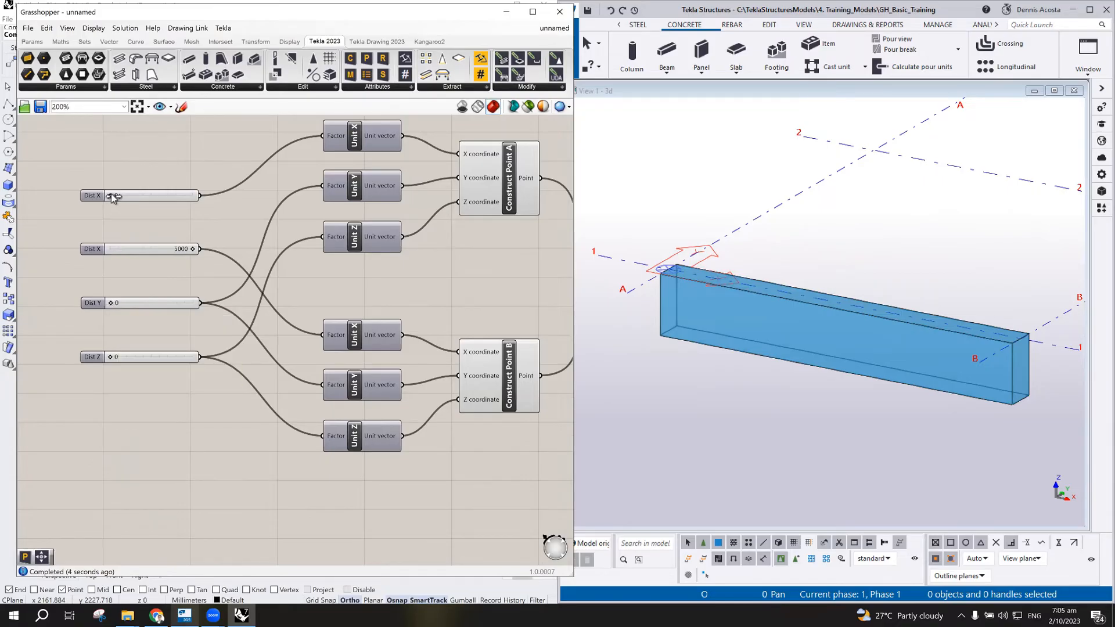
# - Set Construct Point A's Dist X slider and the shared Dist Y and Dist Z sliders to 0
pyautogui.moveTo(136, 194)
pyautogui.mouseDown()
pyautogui.moveTo(245, 196)
pyautogui.moveTo(90, 196)
pyautogui.moveTo(130, 196)
pyautogui.mouseUp()
pyautogui.moveTo(250, 202); pyautogui.dragTo(72, 200)
pyautogui.moveTo(109, 304); pyautogui.dragTo(26, 325)
pyautogui.moveTo(112, 359); pyautogui.dragTo(52, 358)
# - Nudge the Beam component so that its Curve input lines up with the Line component's output
pyautogui.scroll(-4, 278, 323)
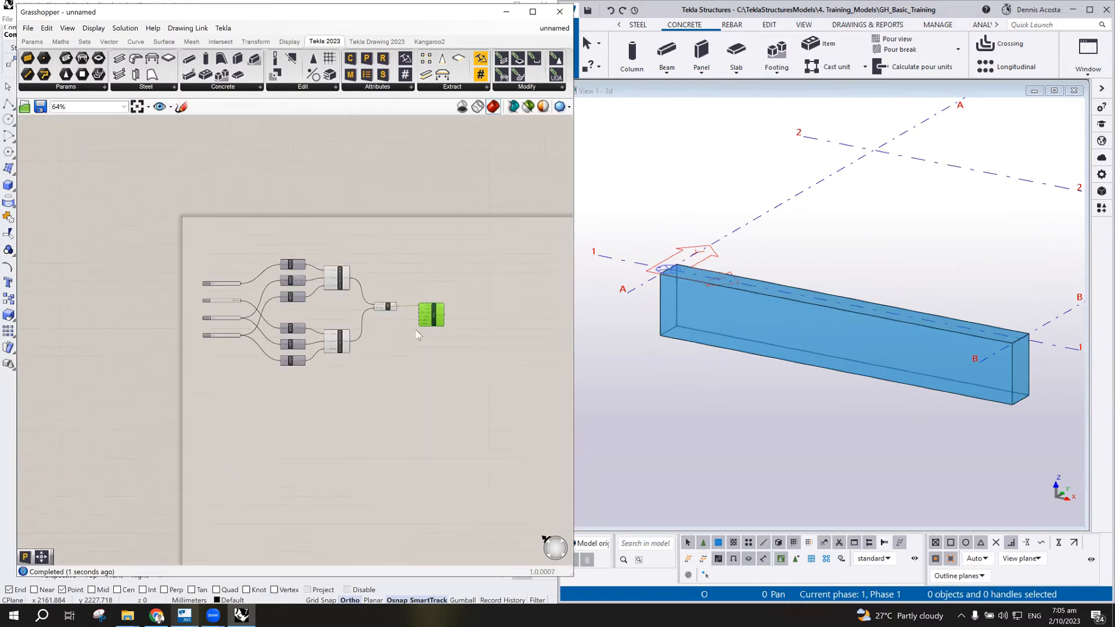
pyautogui.scroll(4, 468, 307)
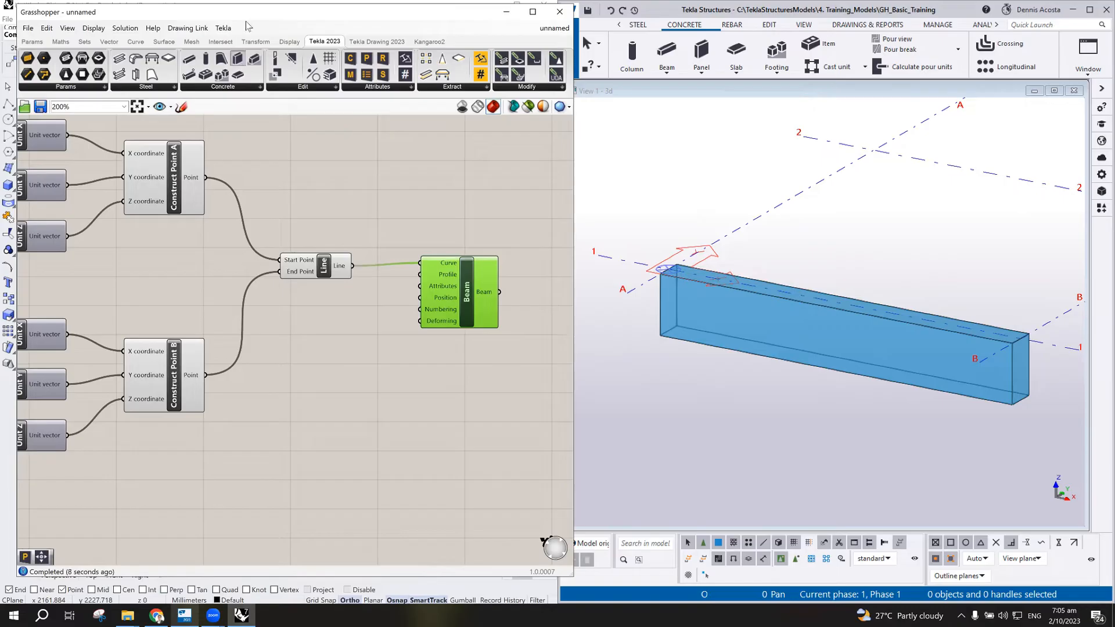
pyautogui.moveTo(272, 14); pyautogui.dragTo(263, 13)
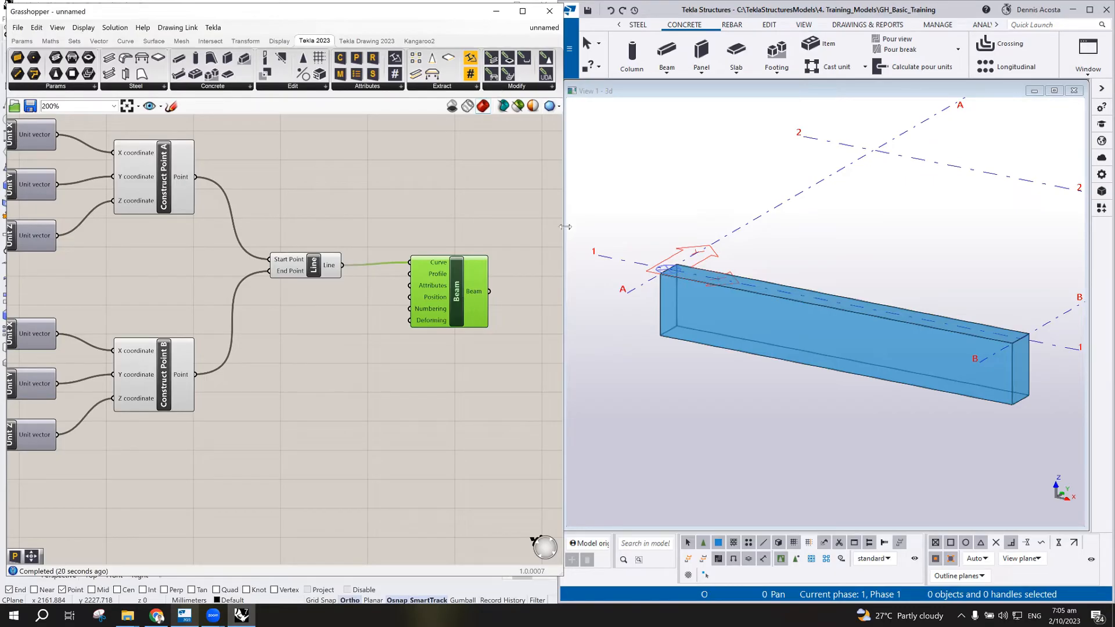
pyautogui.moveTo(458, 295); pyautogui.dragTo(461, 298)
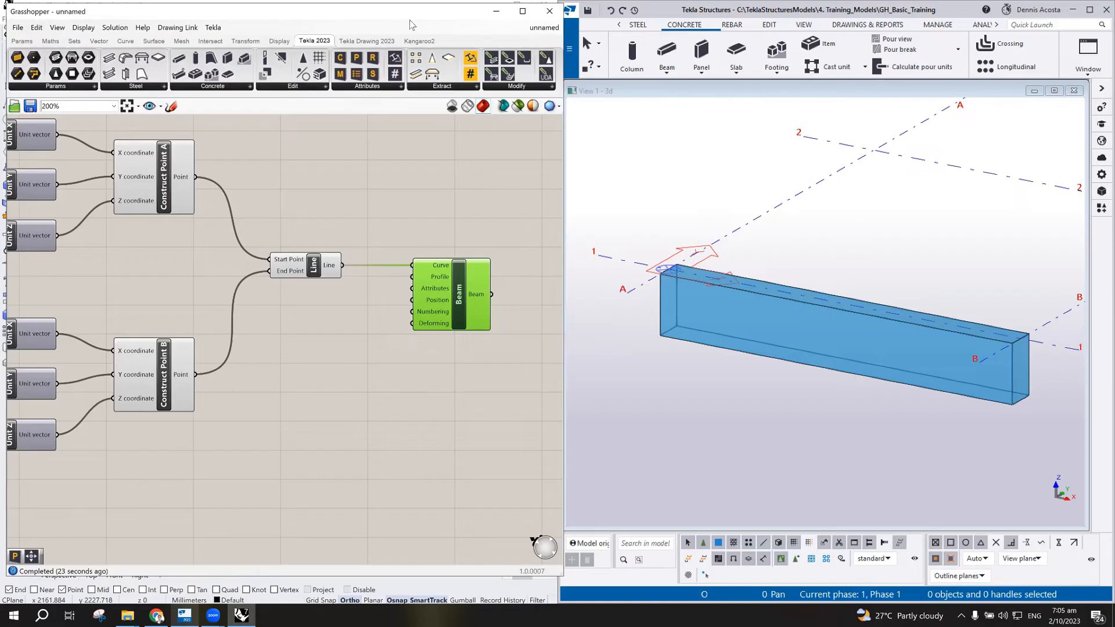
pyautogui.moveTo(409, 24); pyautogui.dragTo(419, 29)
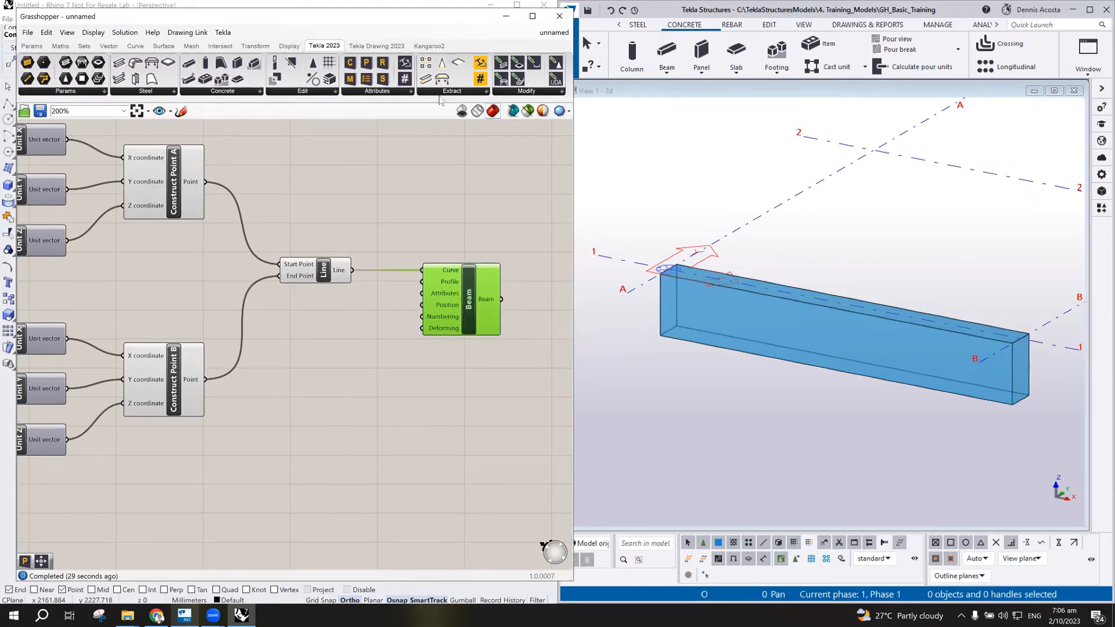
# - Add a Tekla Profile Catalog component below the Line component and set its profile to RCDL300*600-500*150
pyautogui.click(370, 65)
pyautogui.moveTo(371, 67); pyautogui.dragTo(315, 353)
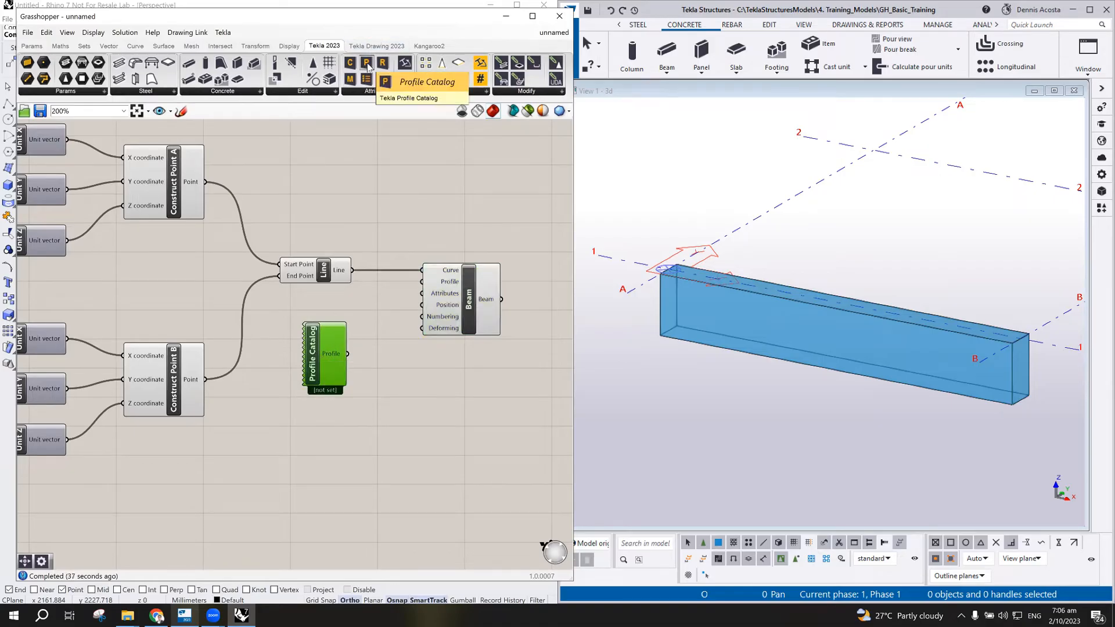
pyautogui.doubleClick(312, 353)
pyautogui.click(476, 379)
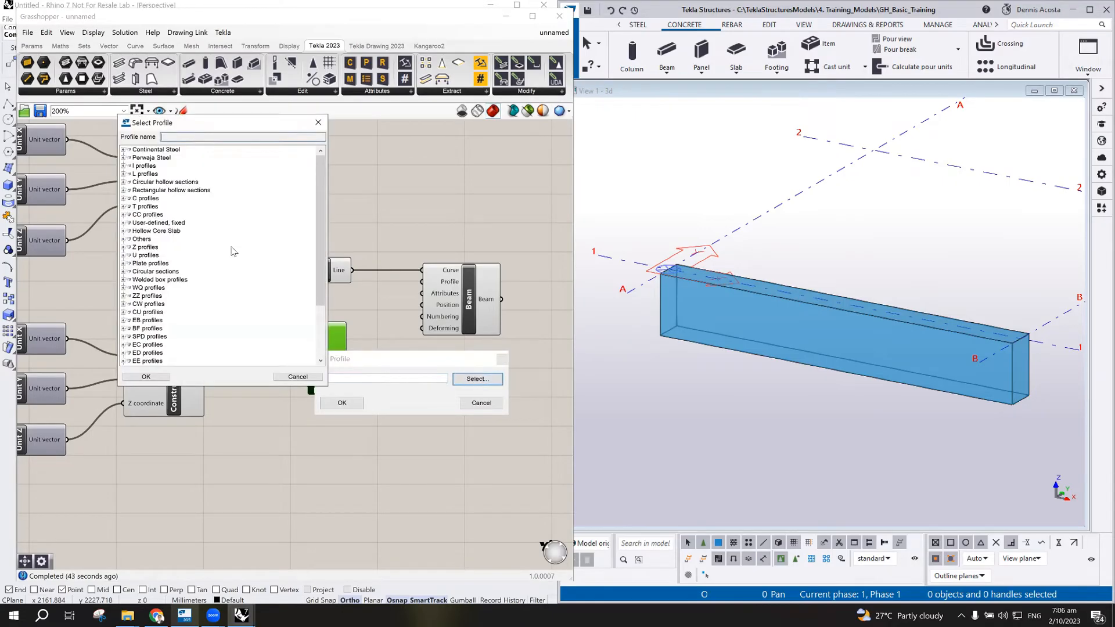
pyautogui.scroll(-3, 175, 290)
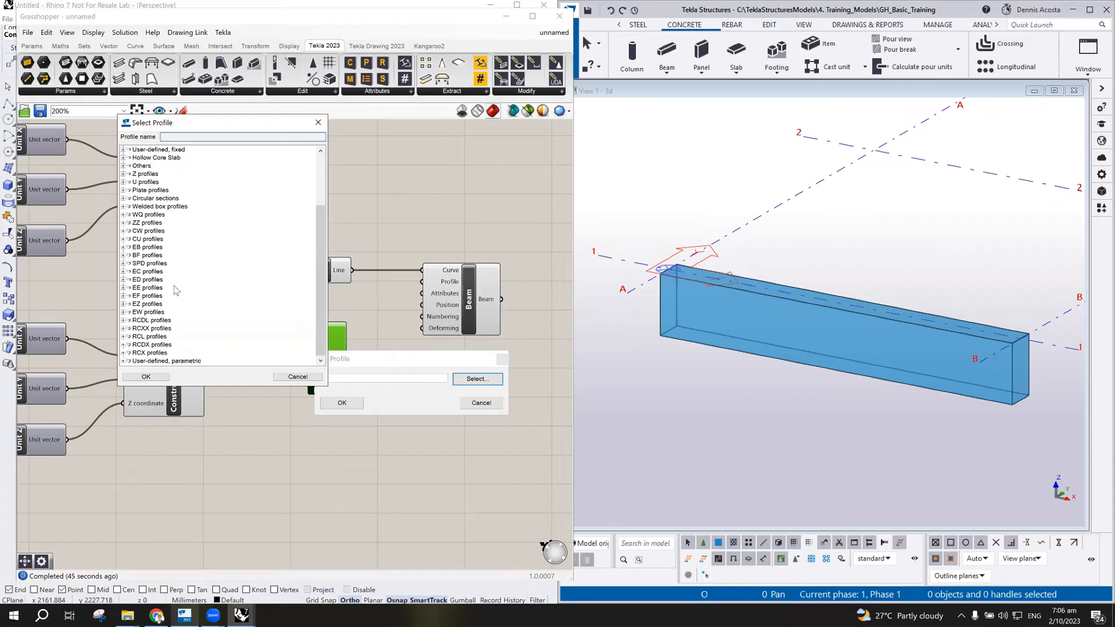
pyautogui.click(123, 320)
pyautogui.click(146, 328)
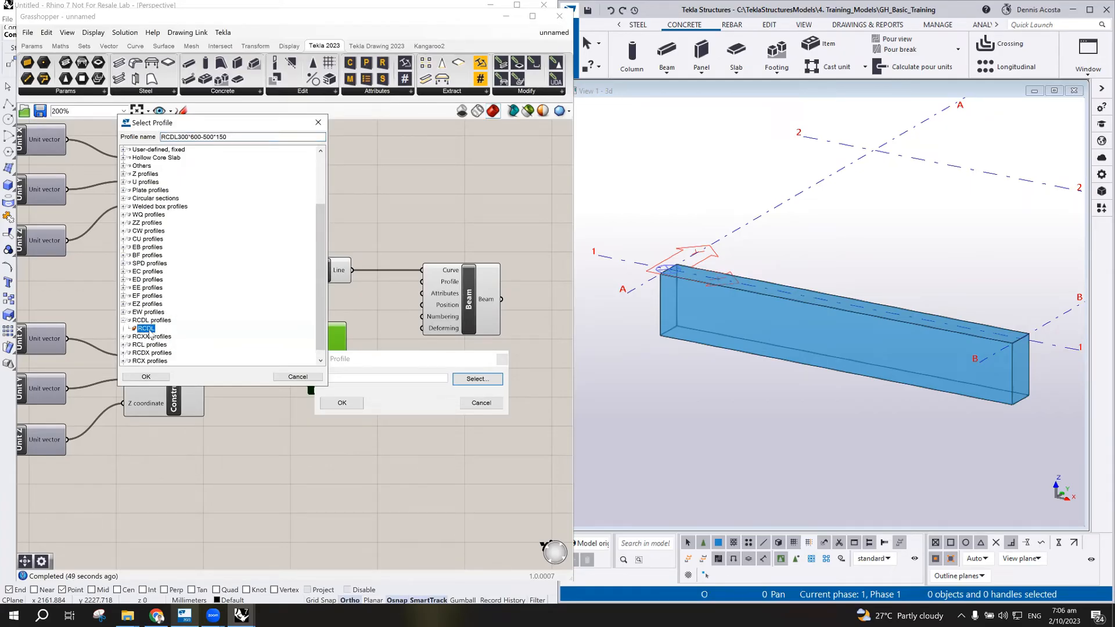
pyautogui.click(152, 377)
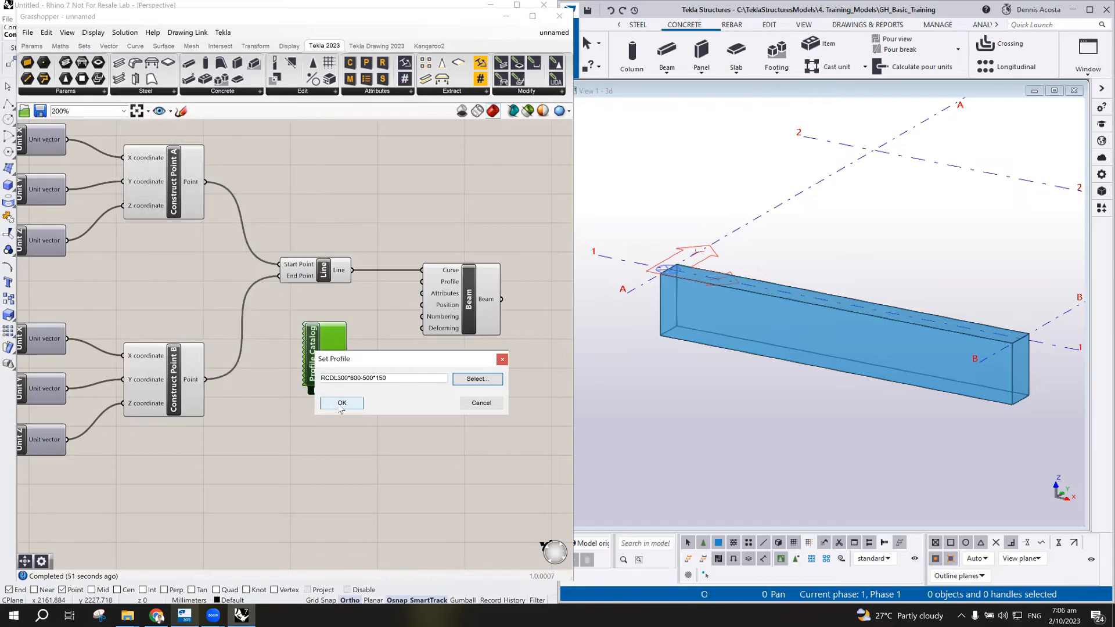
pyautogui.click(341, 403)
# - Connect the Profile Catalog to the Beam's Profile input and examine the beam's cross-section in the Tekla 3D view
pyautogui.moveTo(347, 354); pyautogui.dragTo(422, 283)
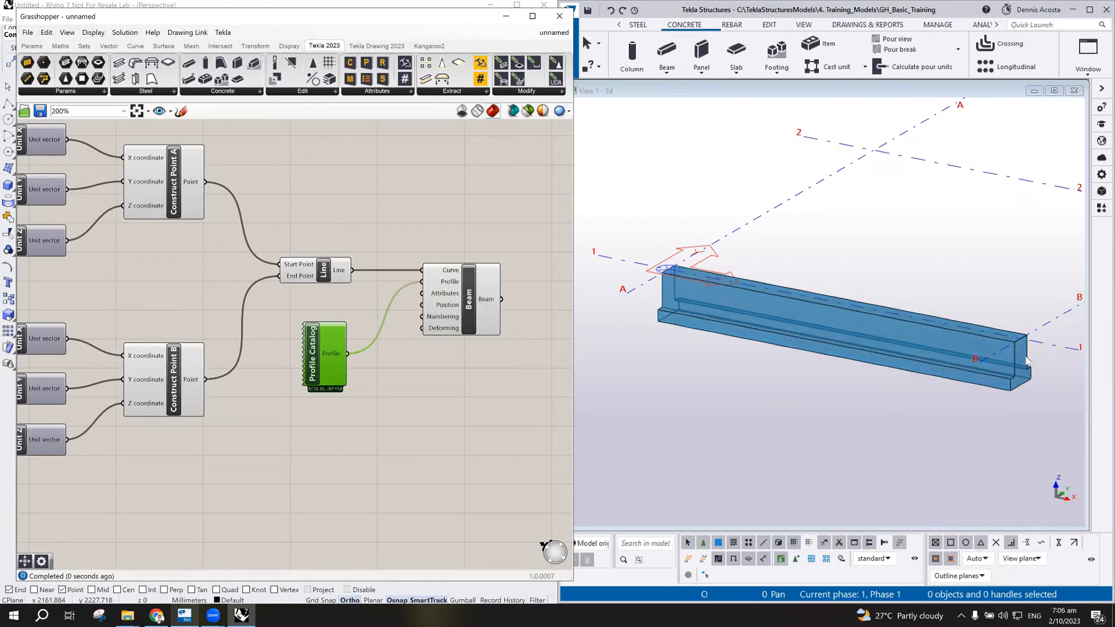
pyautogui.scroll(3, 1011, 384)
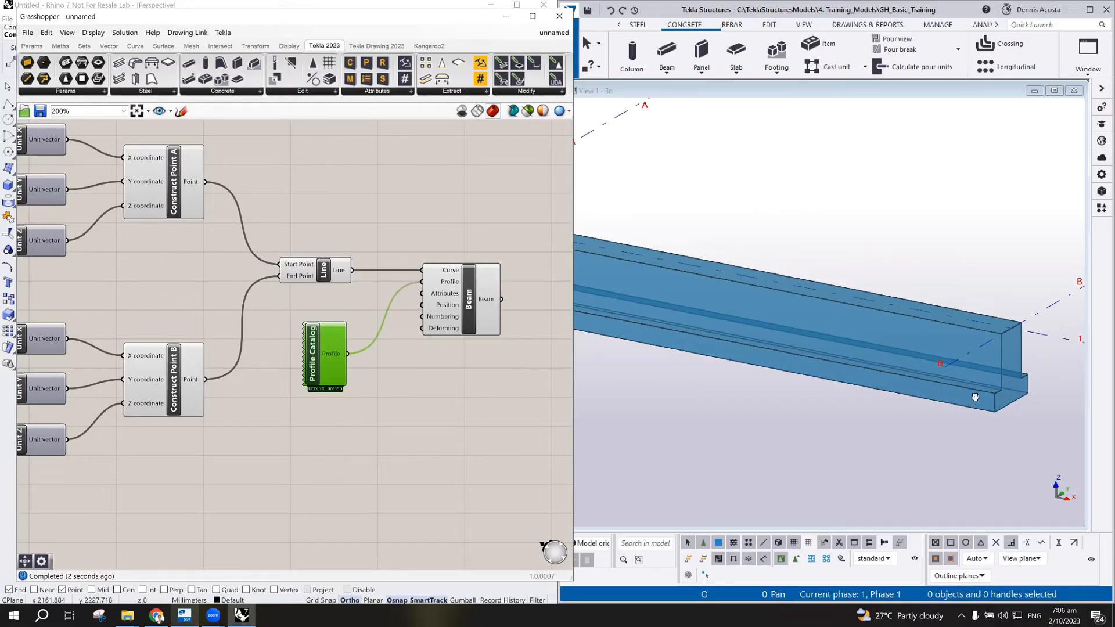
pyautogui.keyDown('ctrl'); pyautogui.moveTo(974, 397); pyautogui.dragTo(922, 389, button='middle'); pyautogui.keyUp('ctrl')
pyautogui.moveTo(1066, 383); pyautogui.dragTo(944, 346, button='middle')
pyautogui.scroll(3, 958, 329)
pyautogui.scroll(-3, 958, 329)
pyautogui.scroll(3, 942, 356)
pyautogui.scroll(-1, 942, 357)
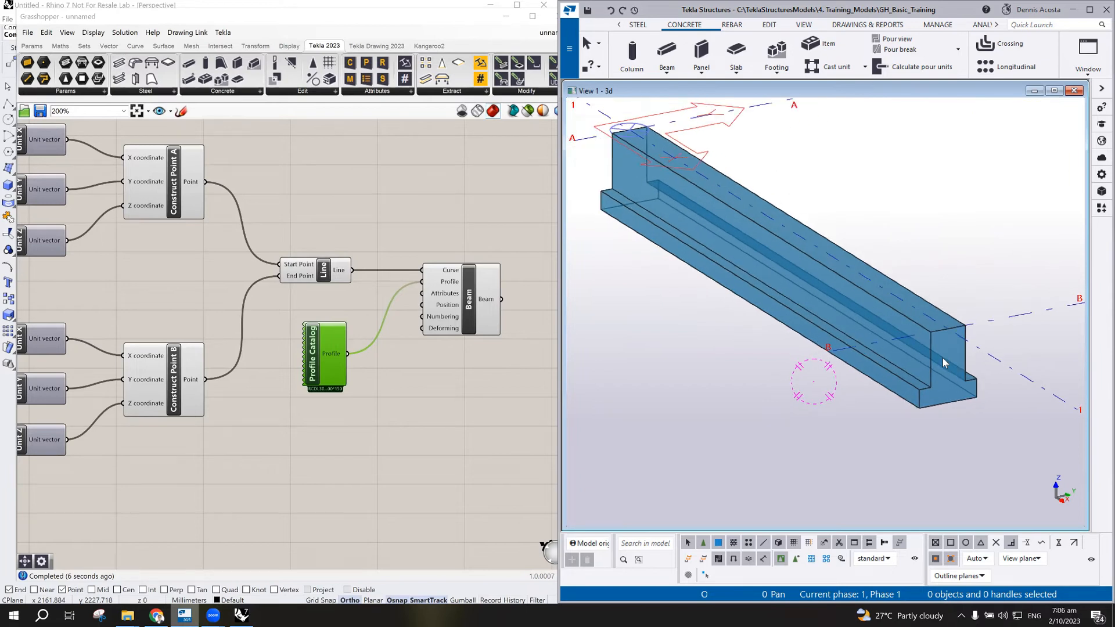
# - Delete the Profile Catalog component that feeds the Beam's Profile input
pyautogui.click(325, 395)
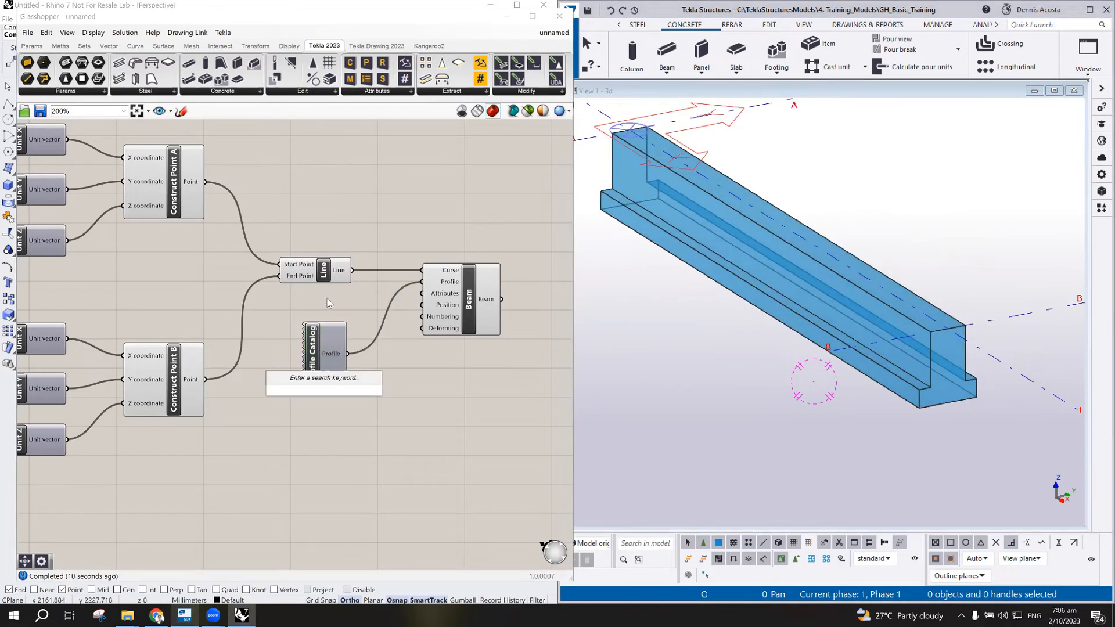
pyautogui.click(323, 364)
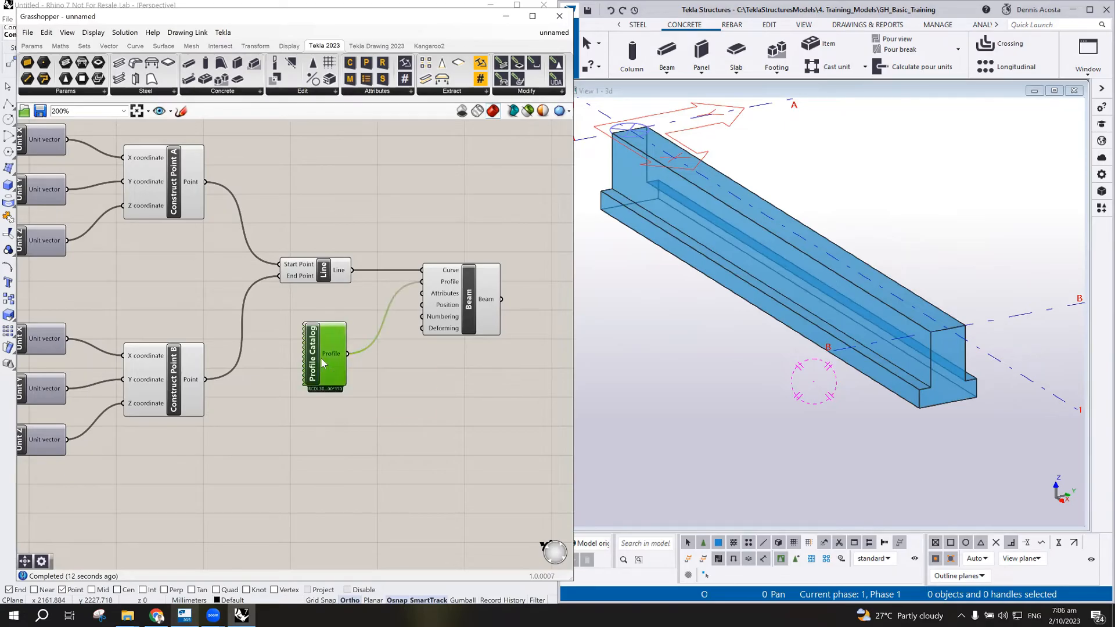
pyautogui.press('Delete')
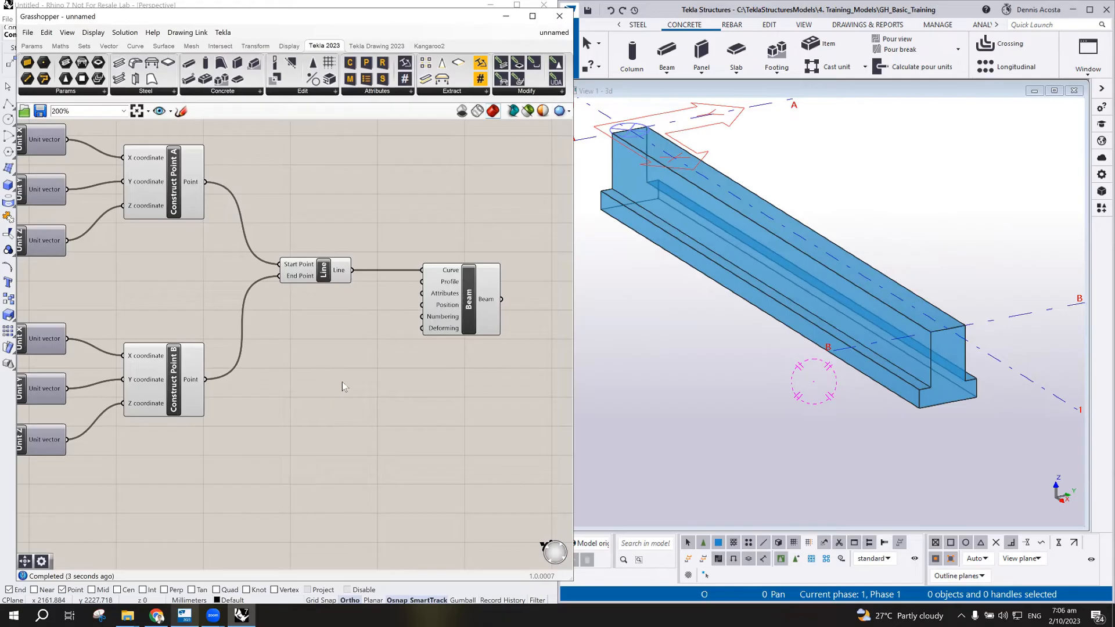
# - Add a text Panel on the canvas below the Line component
pyautogui.doubleClick(343, 381)
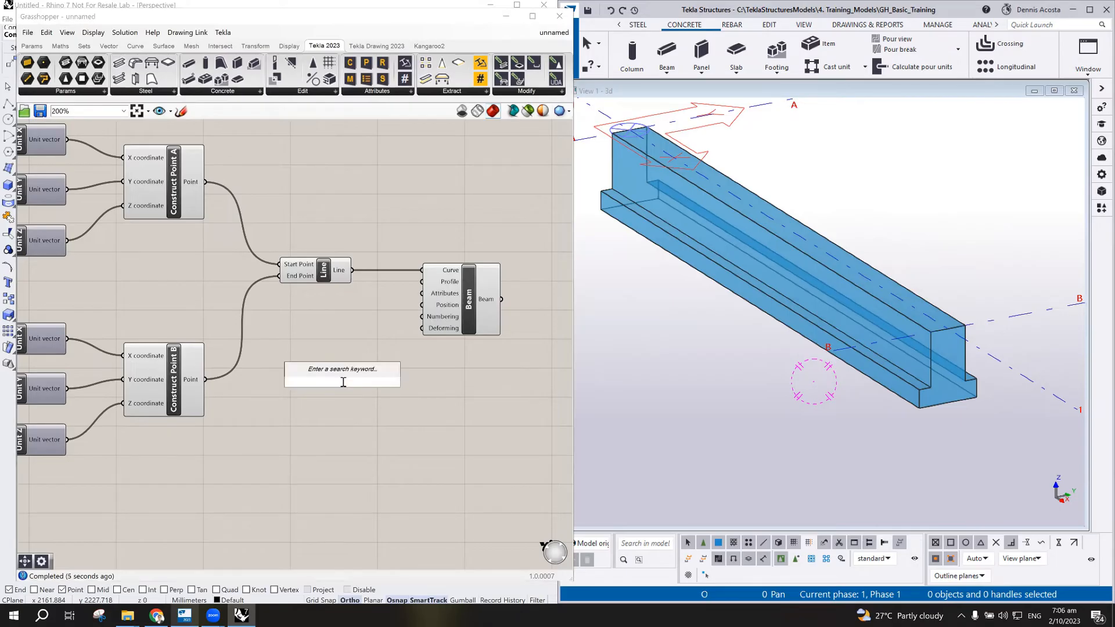
pyautogui.write('//')
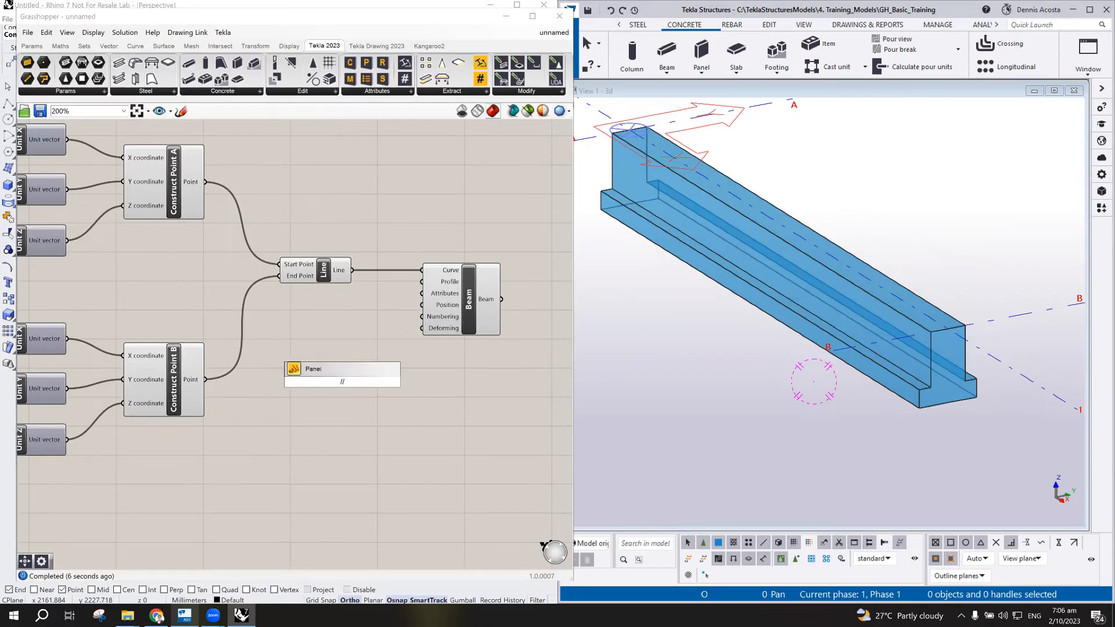
pyautogui.click(303, 370)
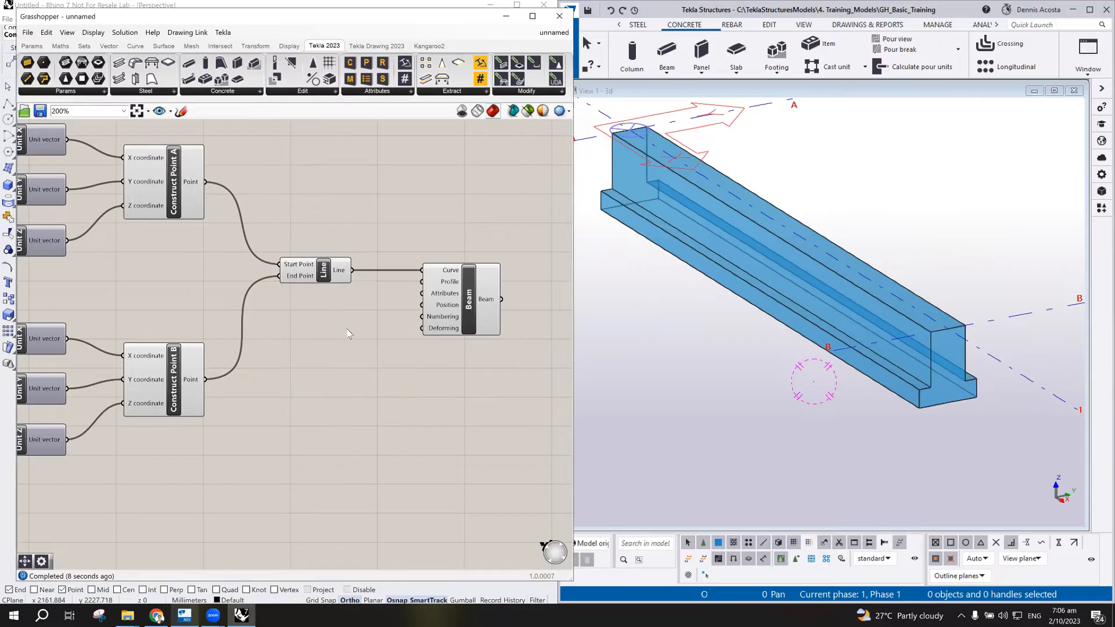
pyautogui.doubleClick(327, 374)
pyautogui.write('panel')
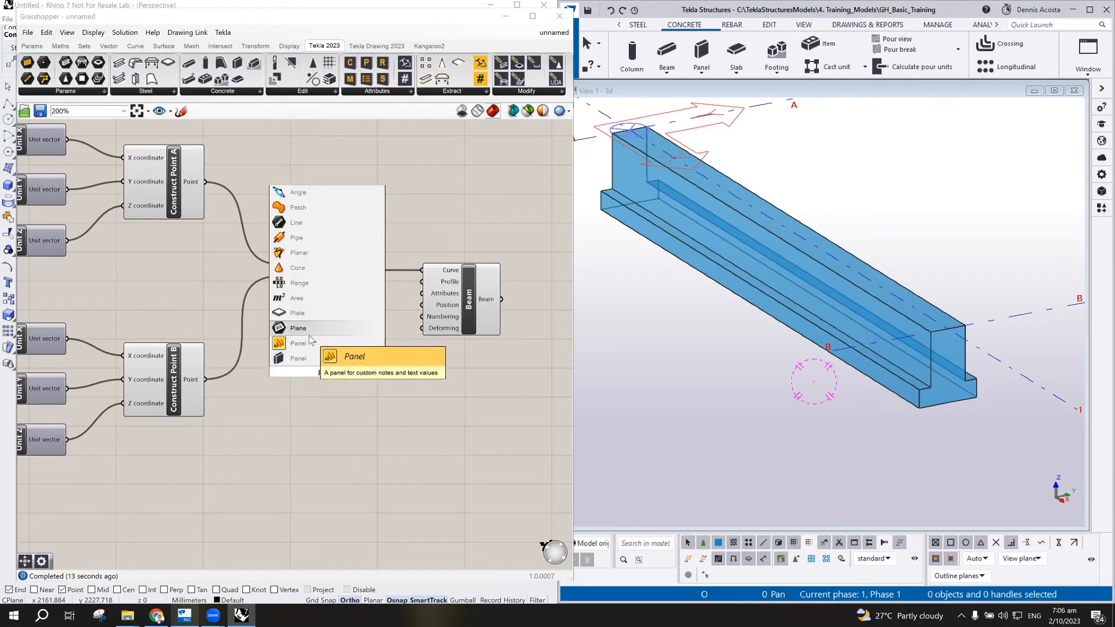
pyautogui.click(324, 355)
pyautogui.moveTo(324, 350); pyautogui.dragTo(331, 340)
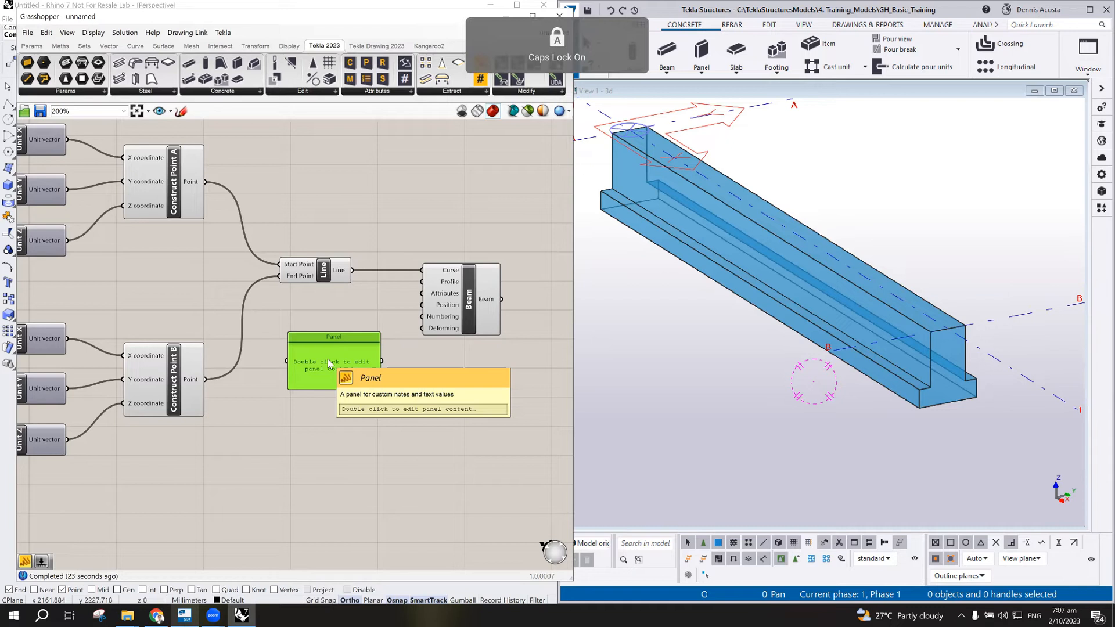
# - Enter D500 as the Panel's content and connect the Panel to the Beam's Profile input
pyautogui.doubleClick(328, 362)
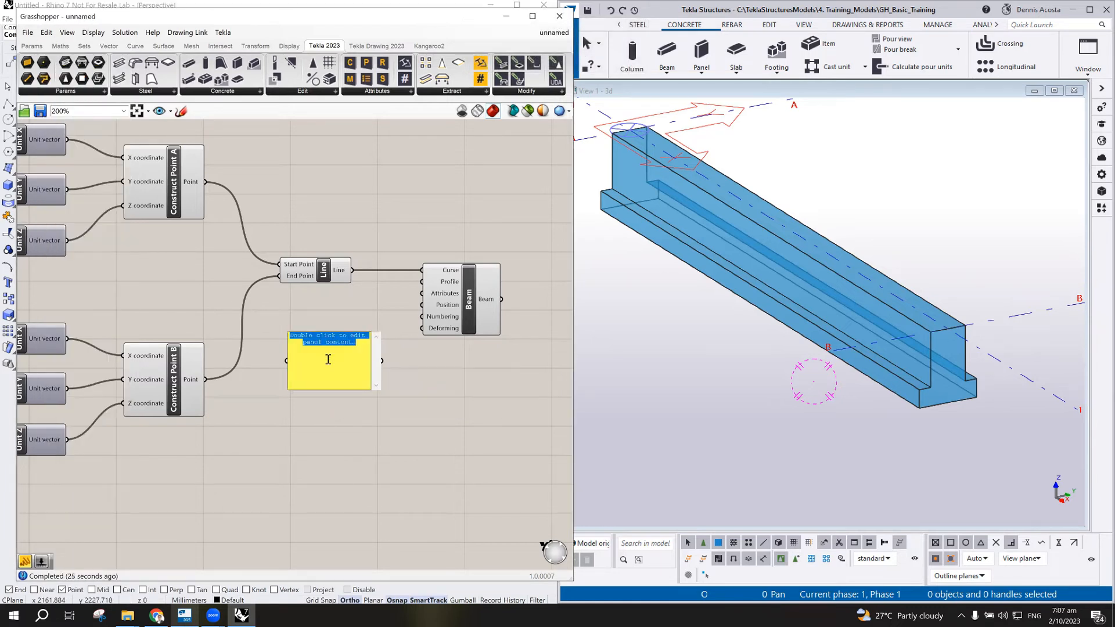
pyautogui.write('n500')
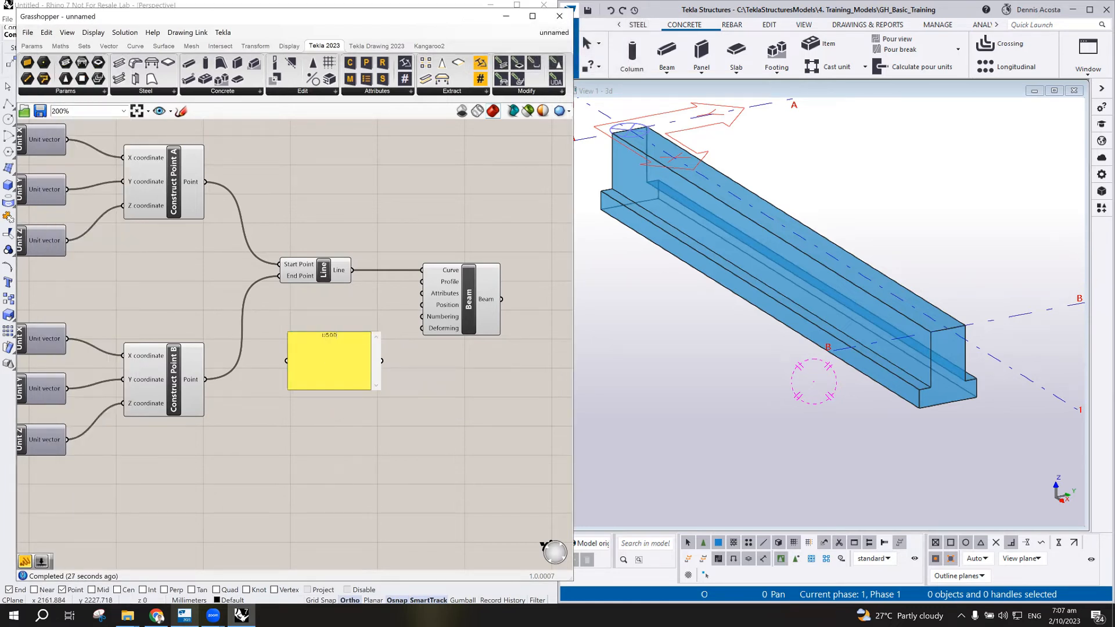
pyautogui.click(374, 398)
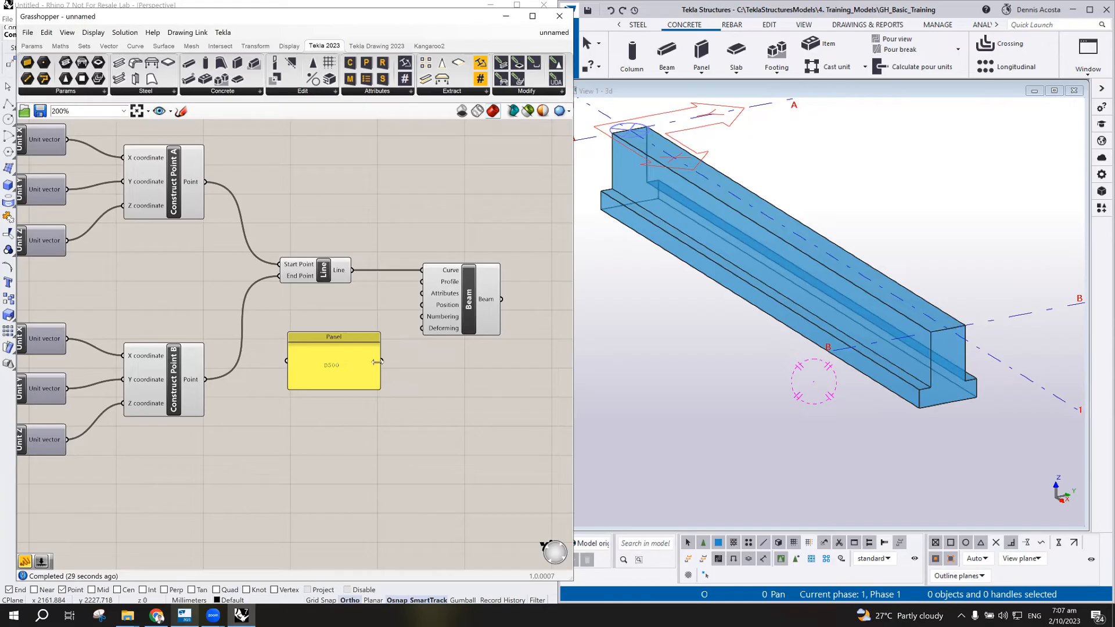
pyautogui.moveTo(382, 361); pyautogui.dragTo(422, 281)
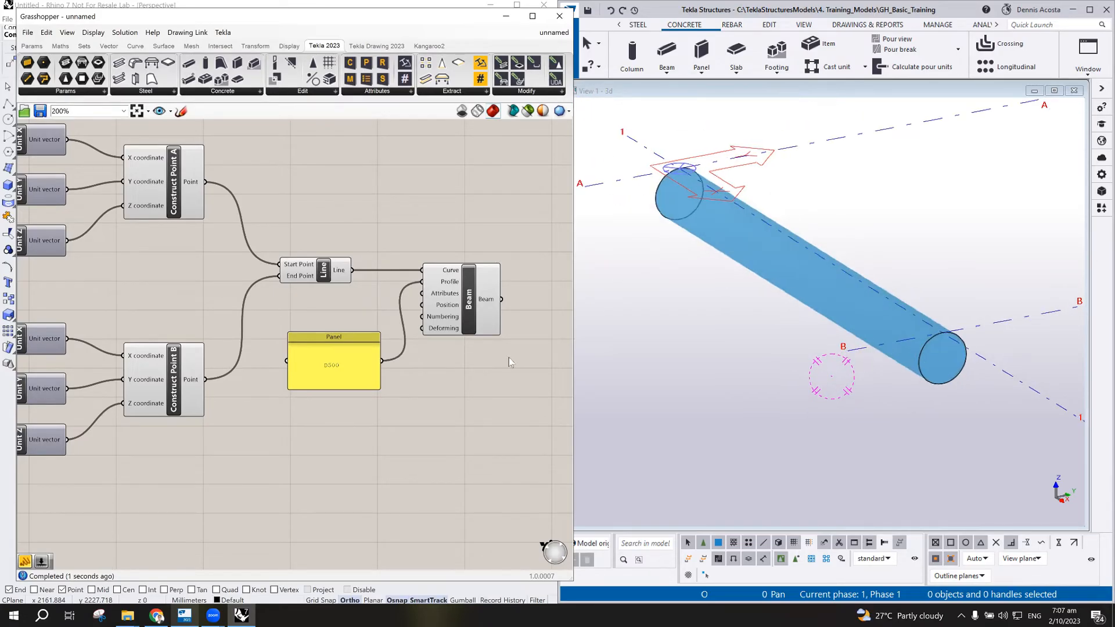
pyautogui.moveTo(336, 340); pyautogui.dragTo(336, 331)
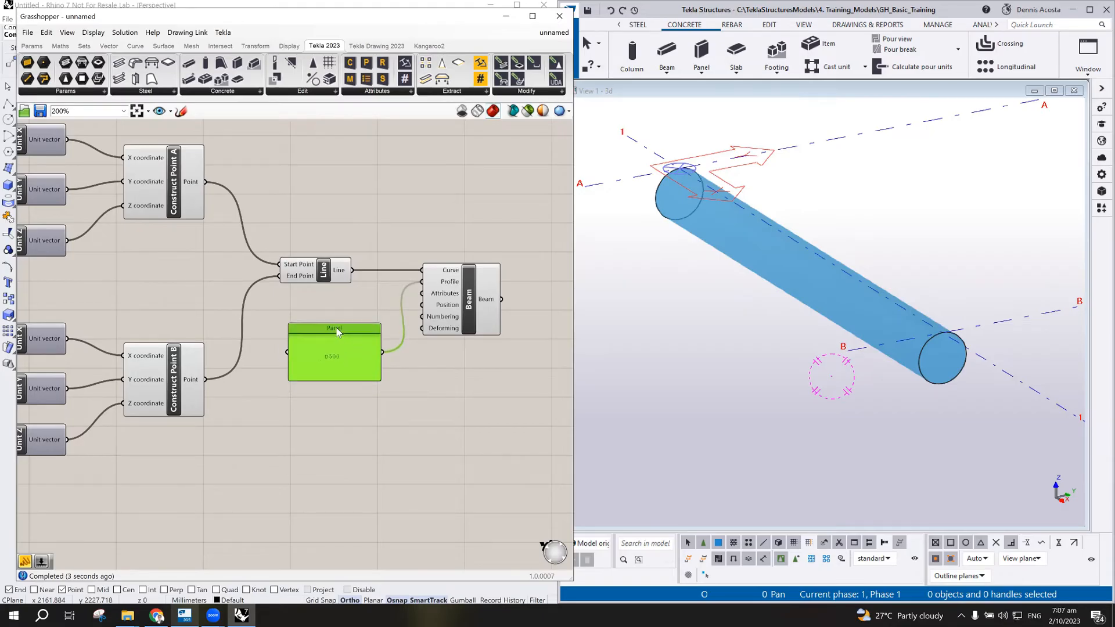
pyautogui.moveTo(365, 62); pyautogui.dragTo(335, 452)
pyautogui.doubleClick(324, 456)
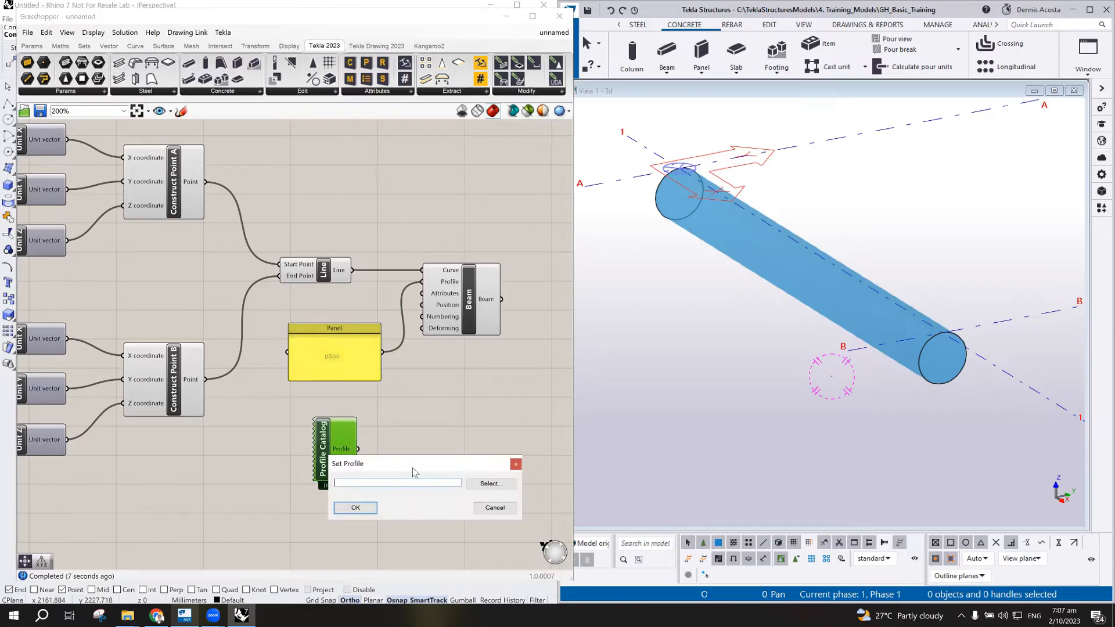
pyautogui.click(492, 485)
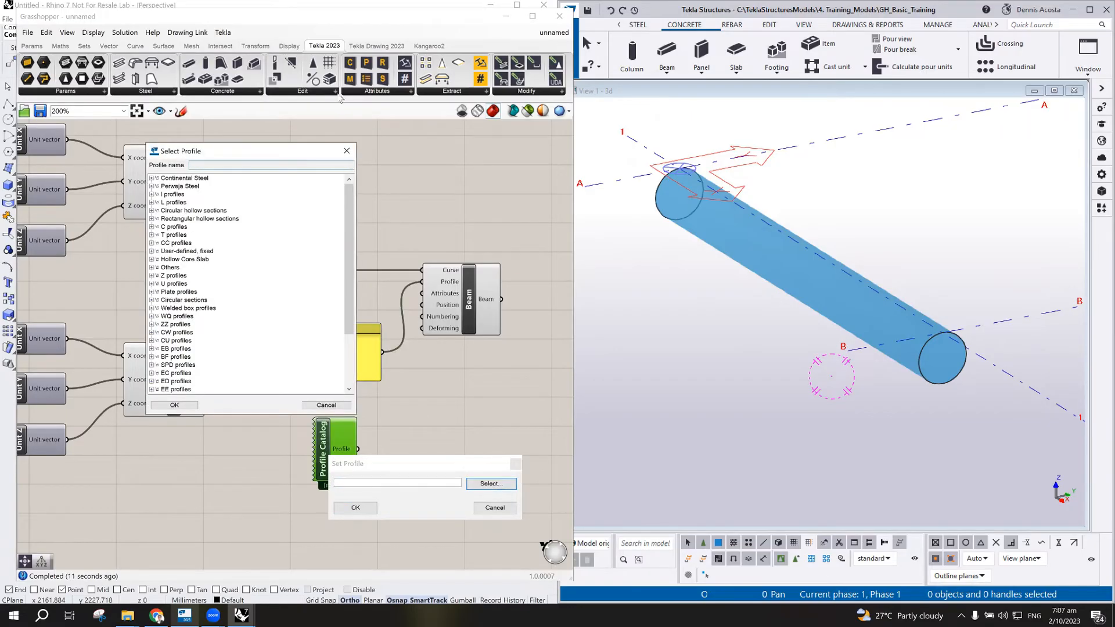
pyautogui.click(347, 151)
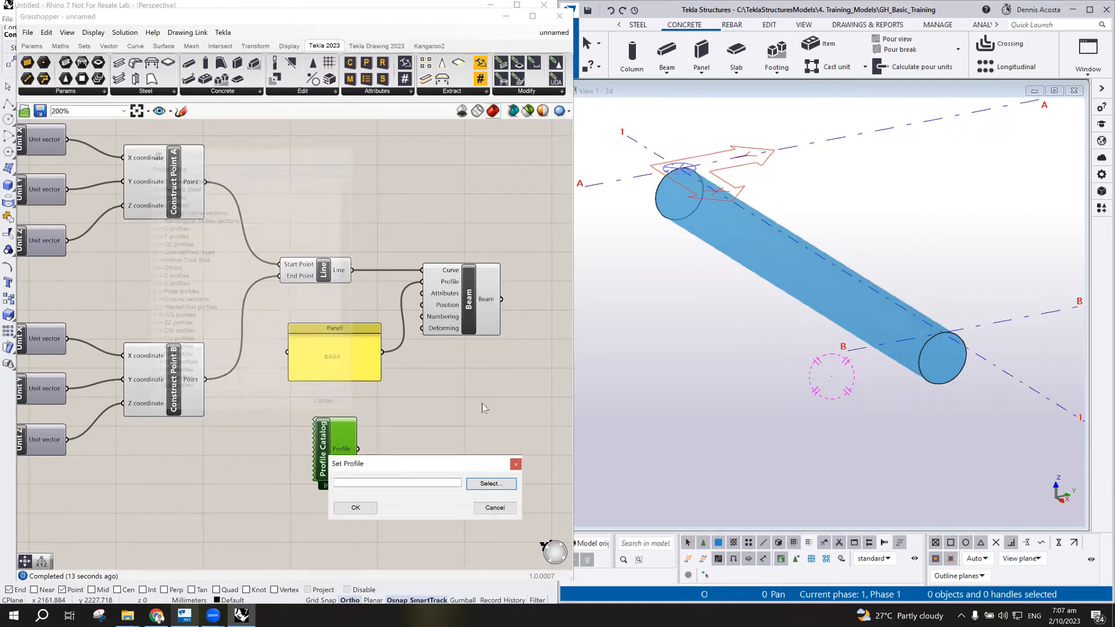
pyautogui.click(513, 464)
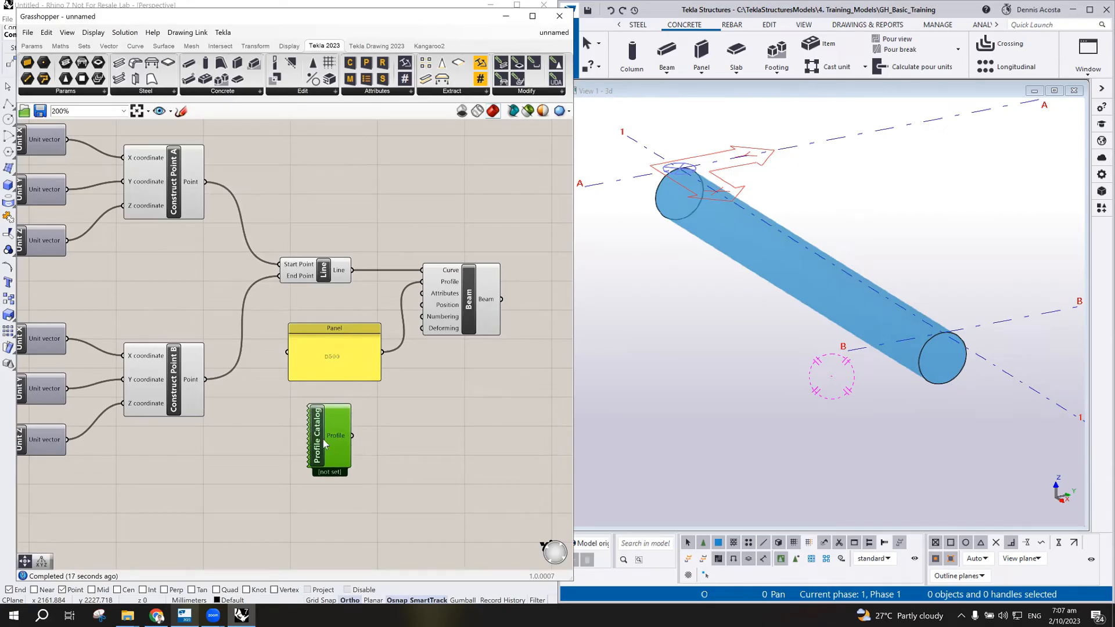
pyautogui.press('Delete')
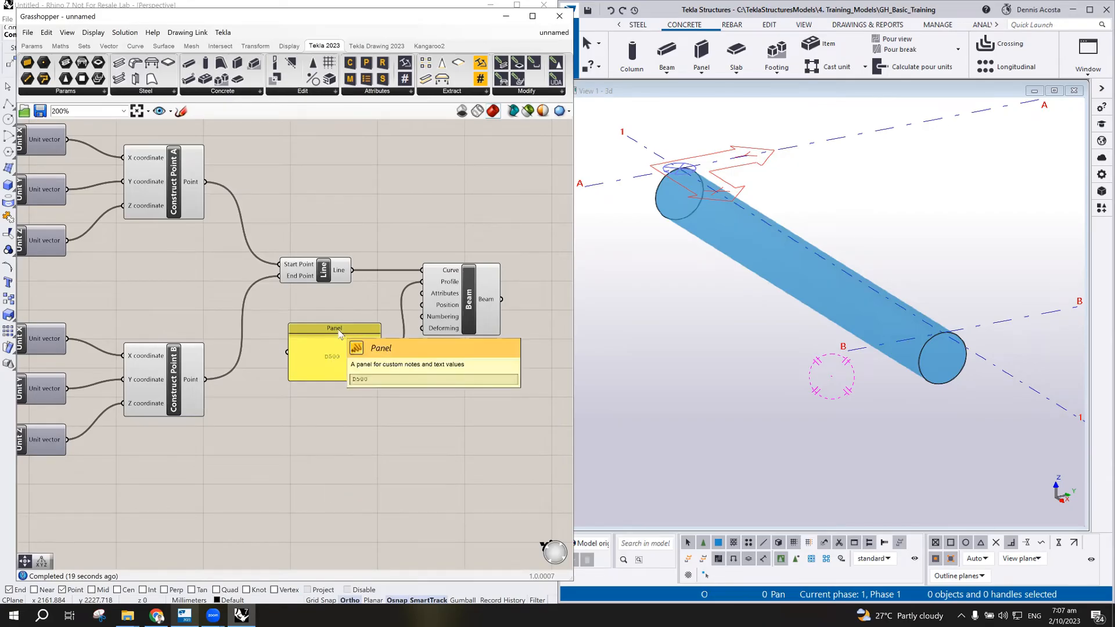
# - Add a second Panel above the Beam component and feed it Construct Point A's Point output
pyautogui.doubleClick(368, 444)
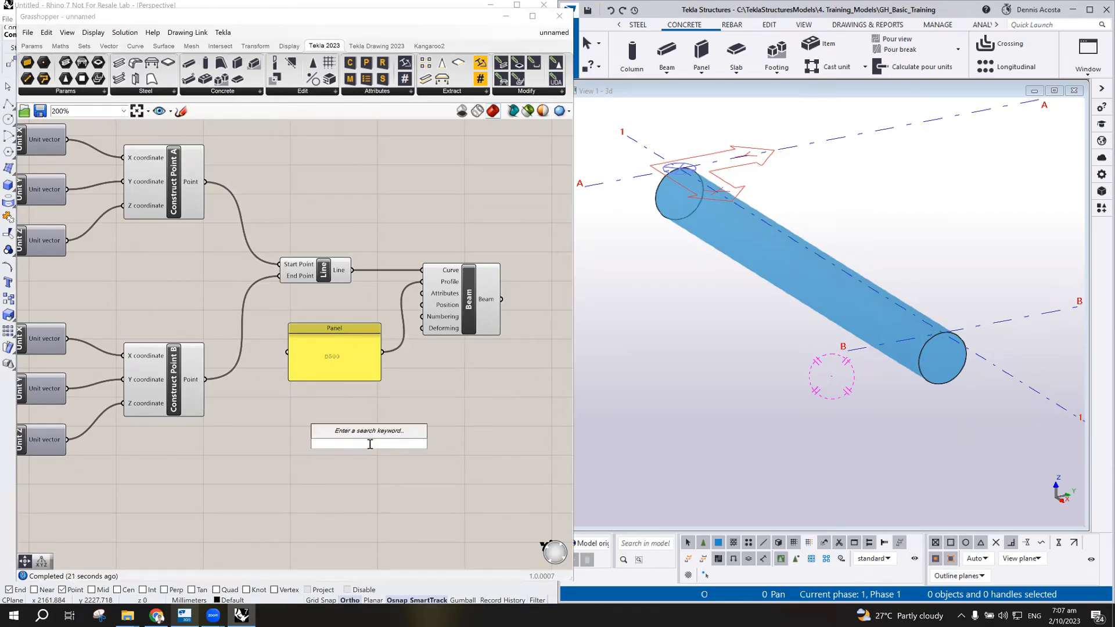
pyautogui.write('//')
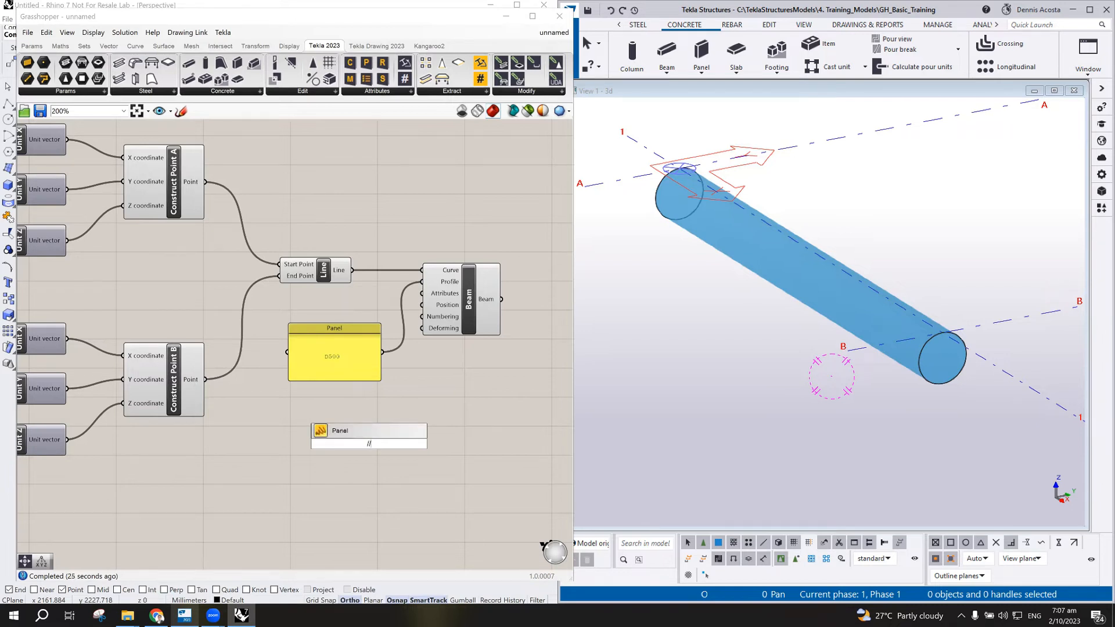
pyautogui.press('Return')
pyautogui.moveTo(375, 419); pyautogui.dragTo(407, 161)
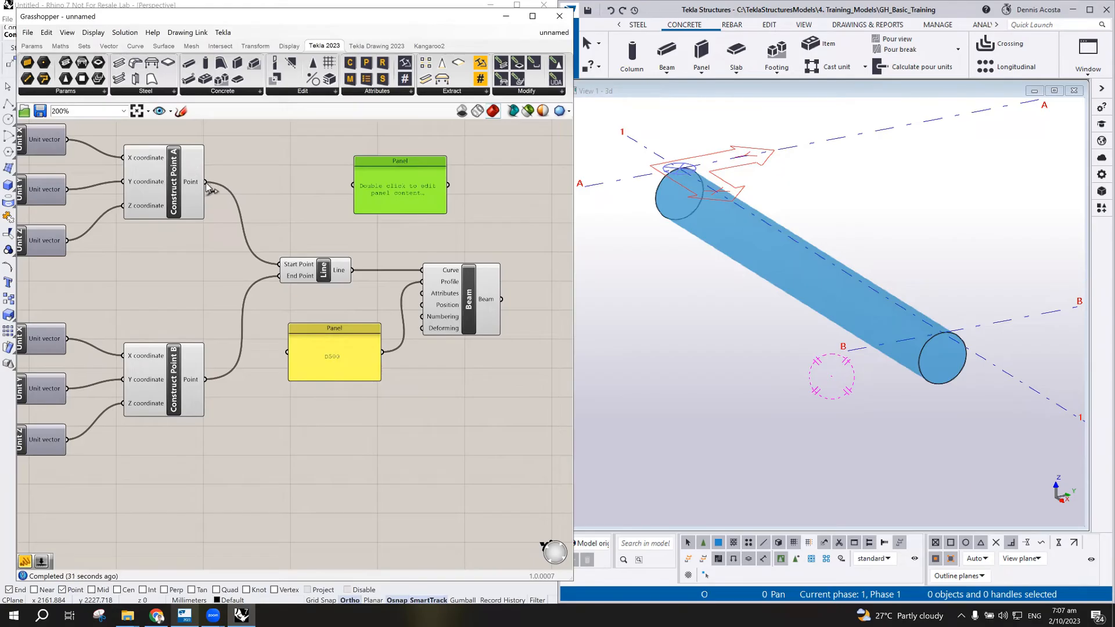
pyautogui.moveTo(232, 166); pyautogui.dragTo(353, 185)
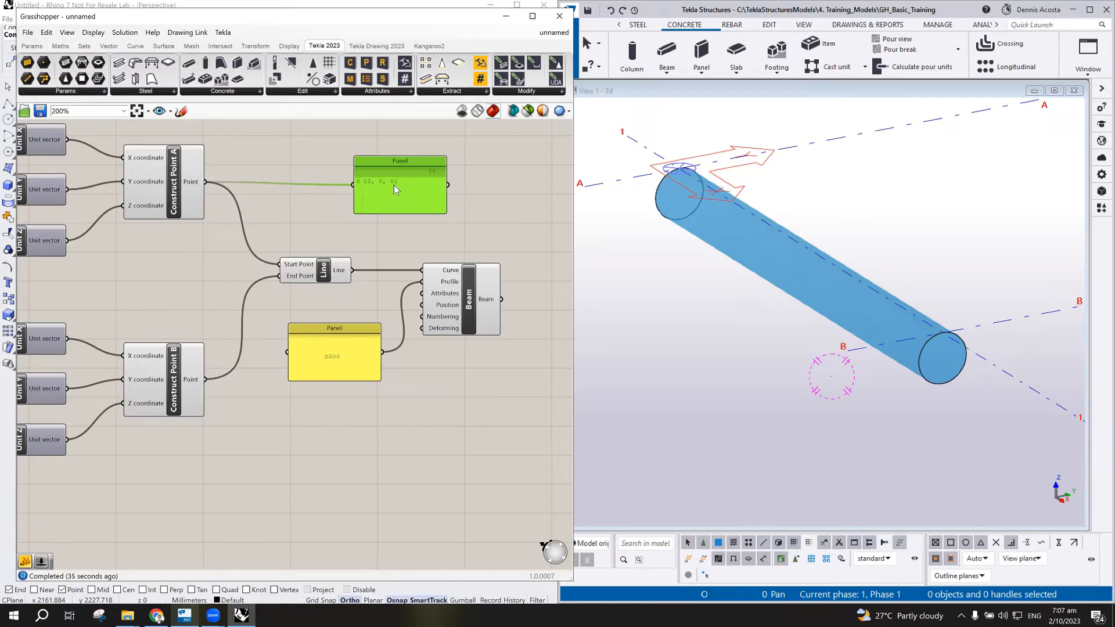
# - Feed the Point outputs of both Construct Point B and Construct Point A into the upper Panel, enlarging and repositioning the Panel
pyautogui.moveTo(206, 379); pyautogui.dragTo(360, 190)
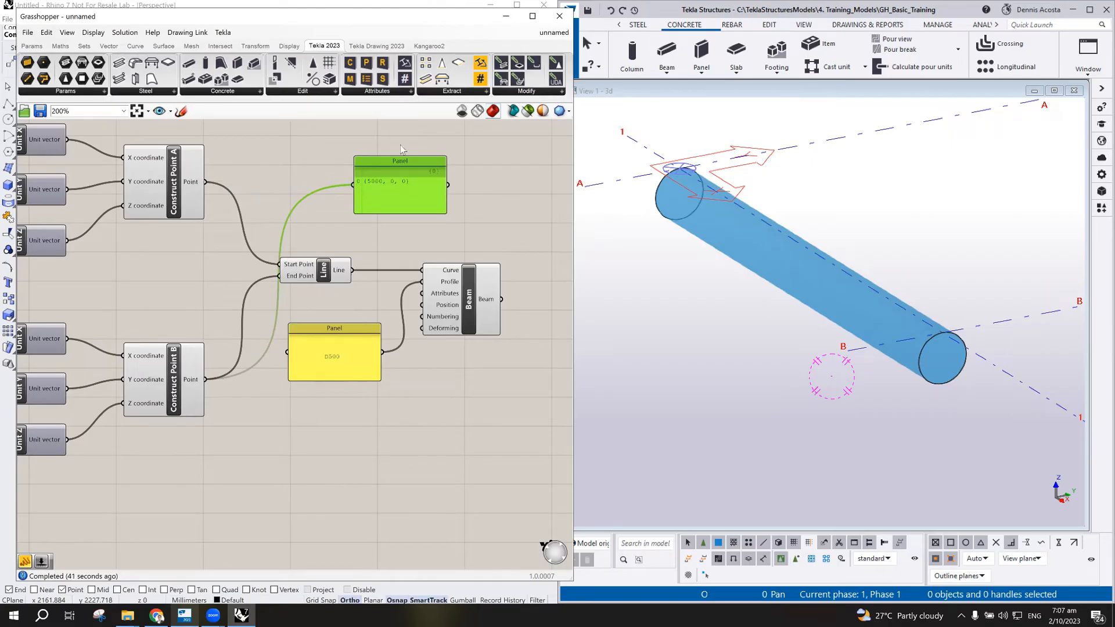
pyautogui.moveTo(410, 162); pyautogui.dragTo(410, 146)
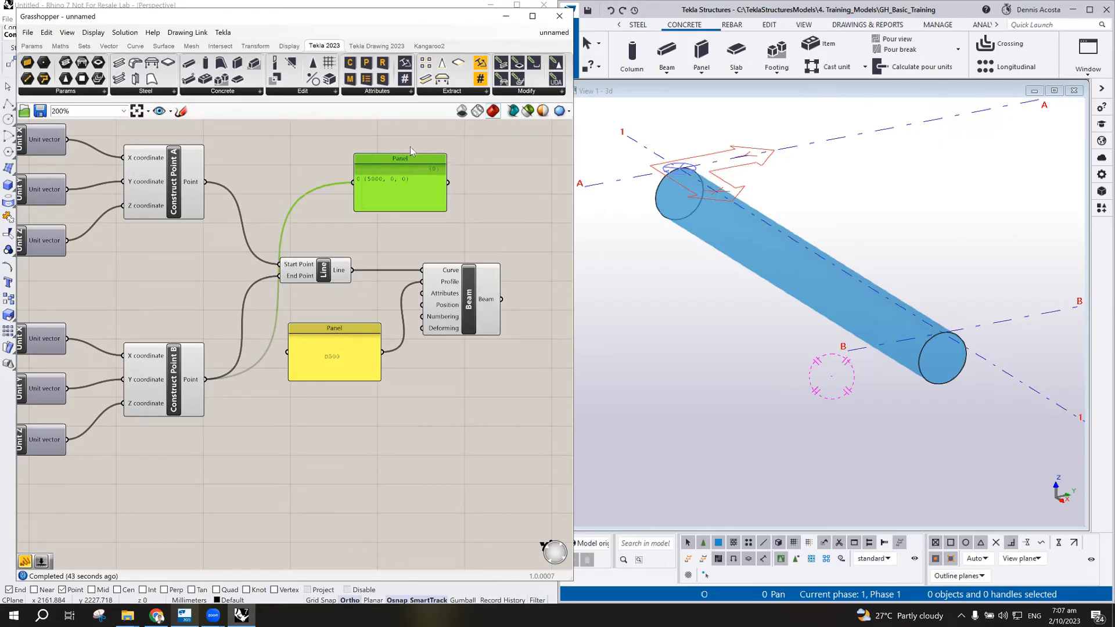
pyautogui.moveTo(401, 213); pyautogui.dragTo(399, 240)
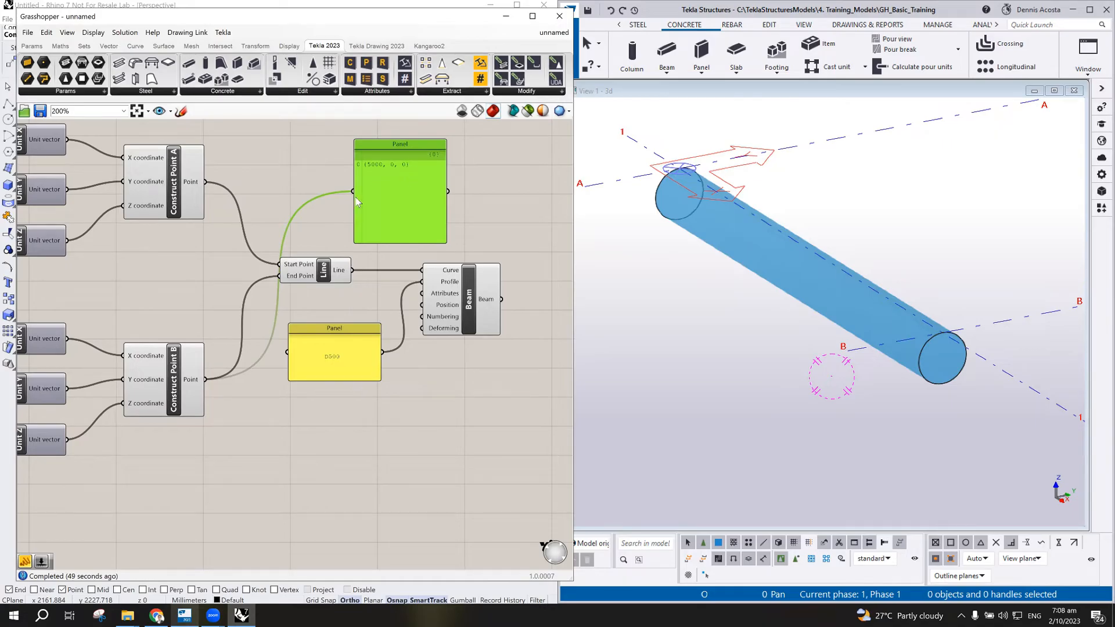
pyautogui.moveTo(355, 150); pyautogui.dragTo(308, 141)
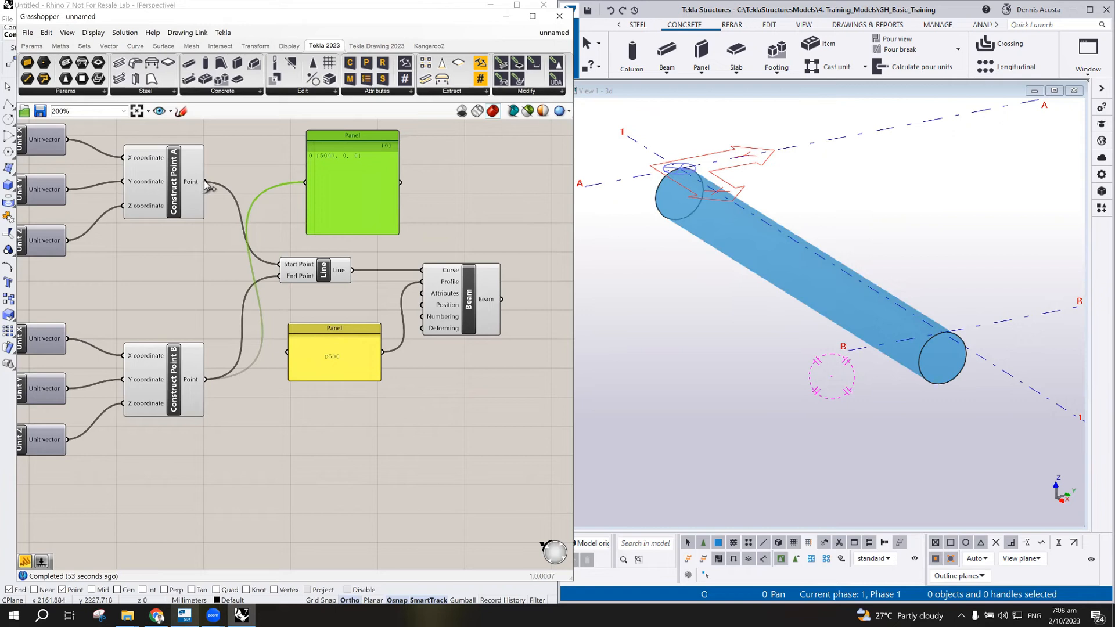
pyautogui.moveTo(207, 183); pyautogui.dragTo(308, 183)
# - Examine the distance sliders driving both points alongside the coordinates listed in the upper Panel
pyautogui.scroll(-5, 129, 391)
pyautogui.scroll(5, 72, 399)
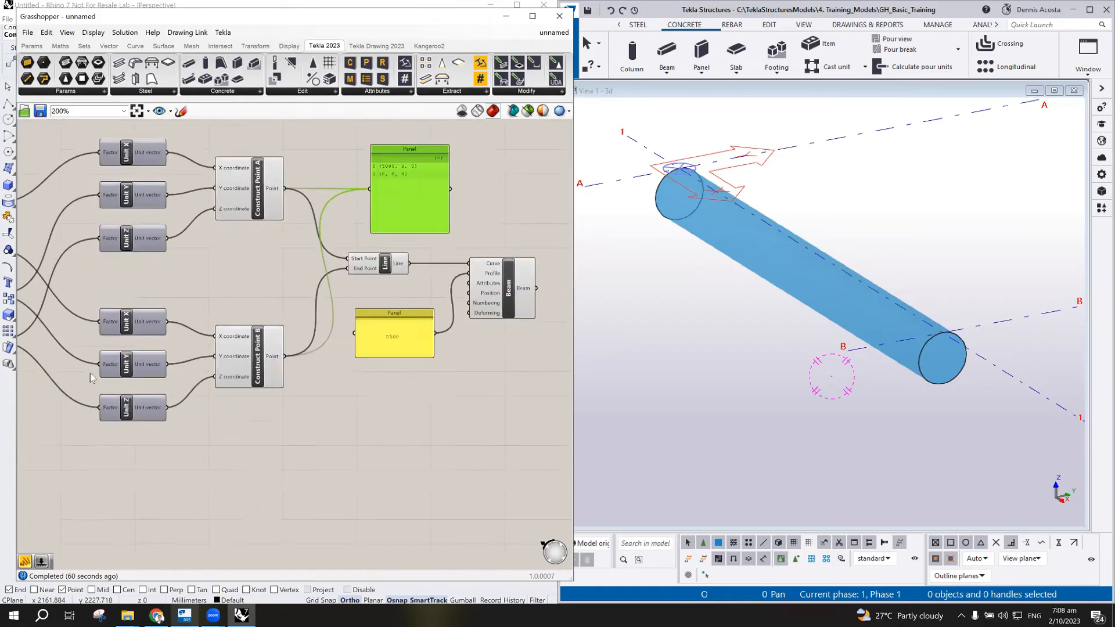
pyautogui.moveTo(256, 281); pyautogui.dragTo(390, 279, button='right')
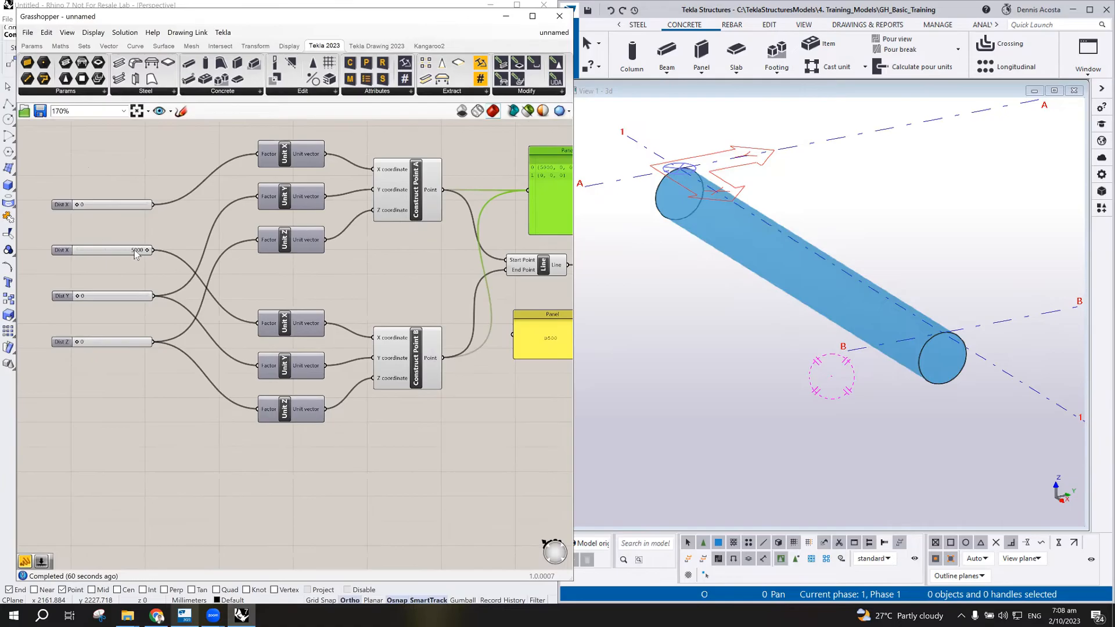
pyautogui.scroll(-3, 277, 248)
pyautogui.scroll(3, 409, 222)
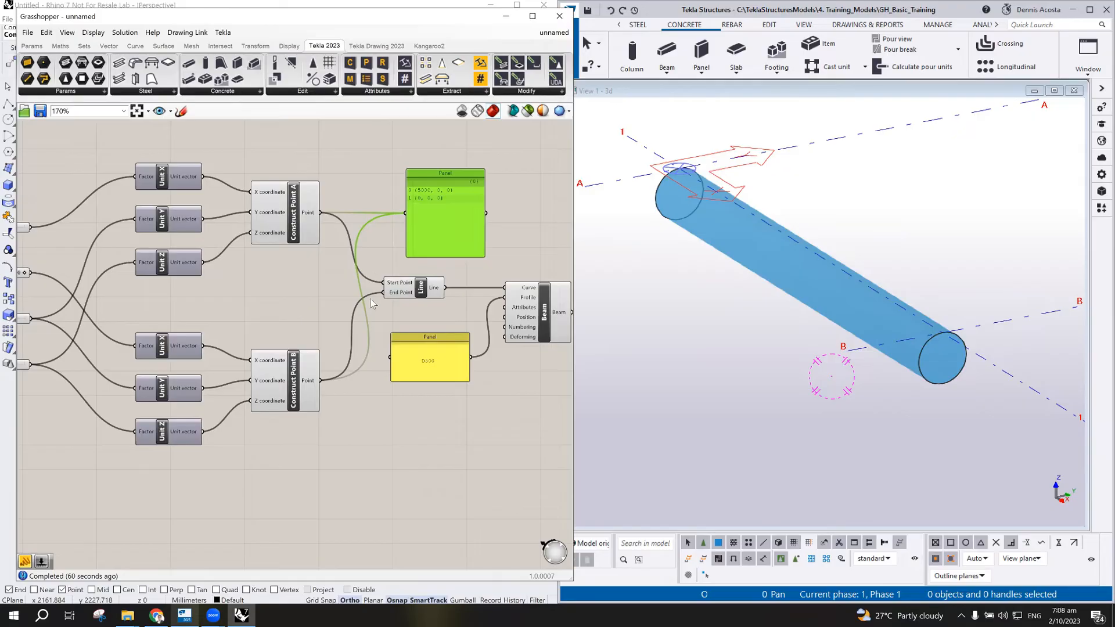
pyautogui.scroll(-4, 458, 304)
pyautogui.scroll(4, 282, 276)
pyautogui.scroll(-4, 254, 273)
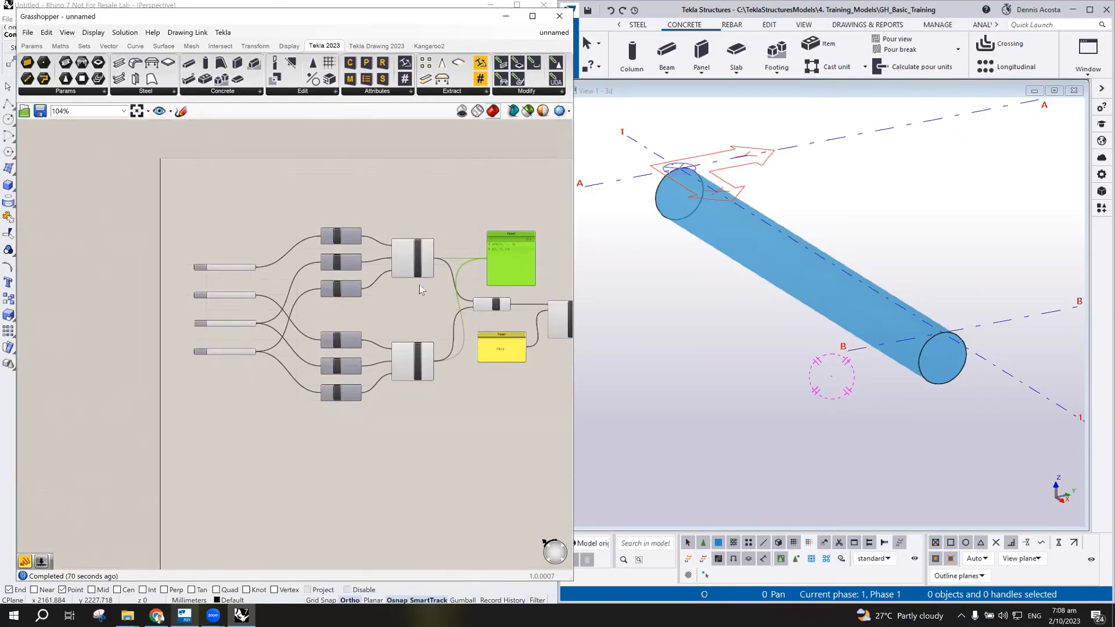
pyautogui.scroll(3, 218, 268)
pyautogui.moveTo(130, 259); pyautogui.dragTo(51, 266)
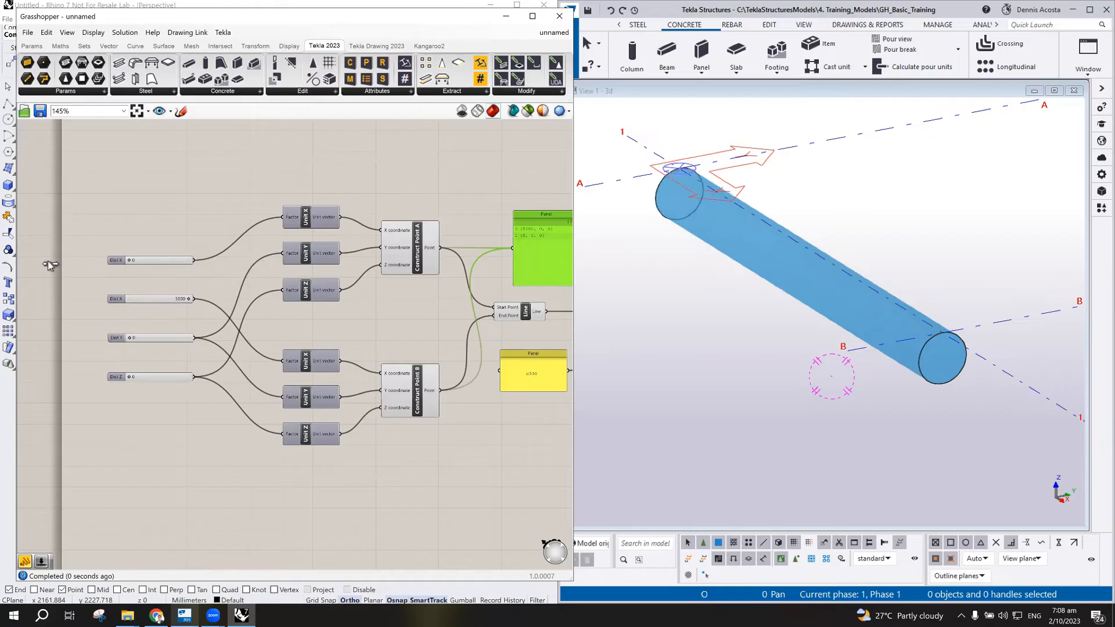
# - Delete the coordinates Panel, the Beam component and its D500 profile Panel from the canvas
pyautogui.scroll(-3, 129, 304)
pyautogui.scroll(4, 395, 309)
pyautogui.scroll(2, 266, 292)
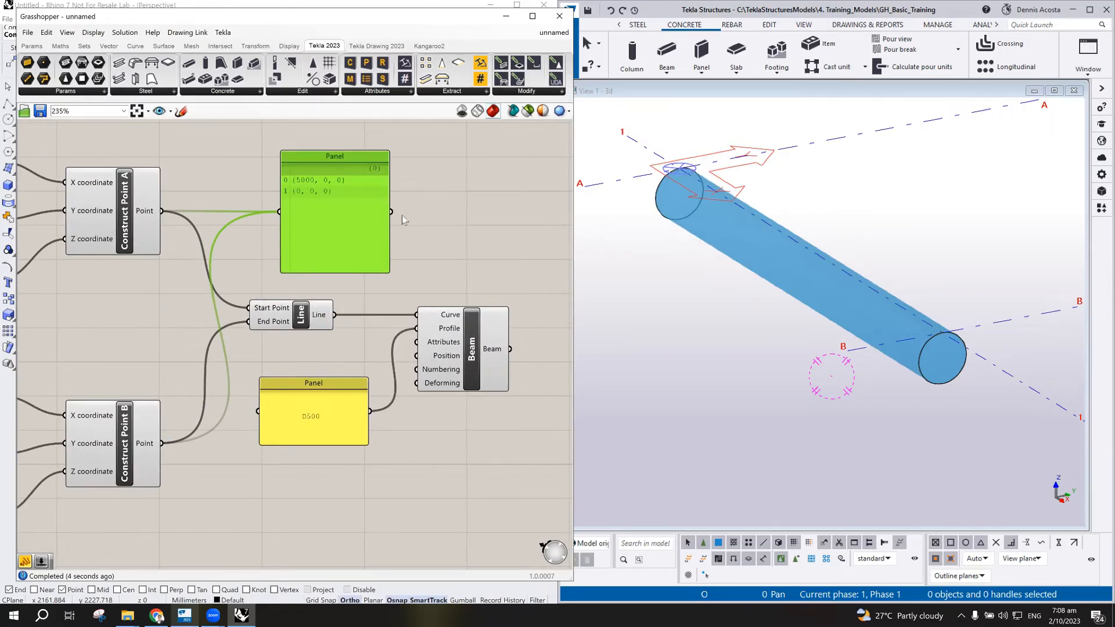
pyautogui.moveTo(465, 172); pyautogui.dragTo(273, 239)
pyautogui.press('Delete')
pyautogui.moveTo(552, 350); pyautogui.dragTo(349, 441)
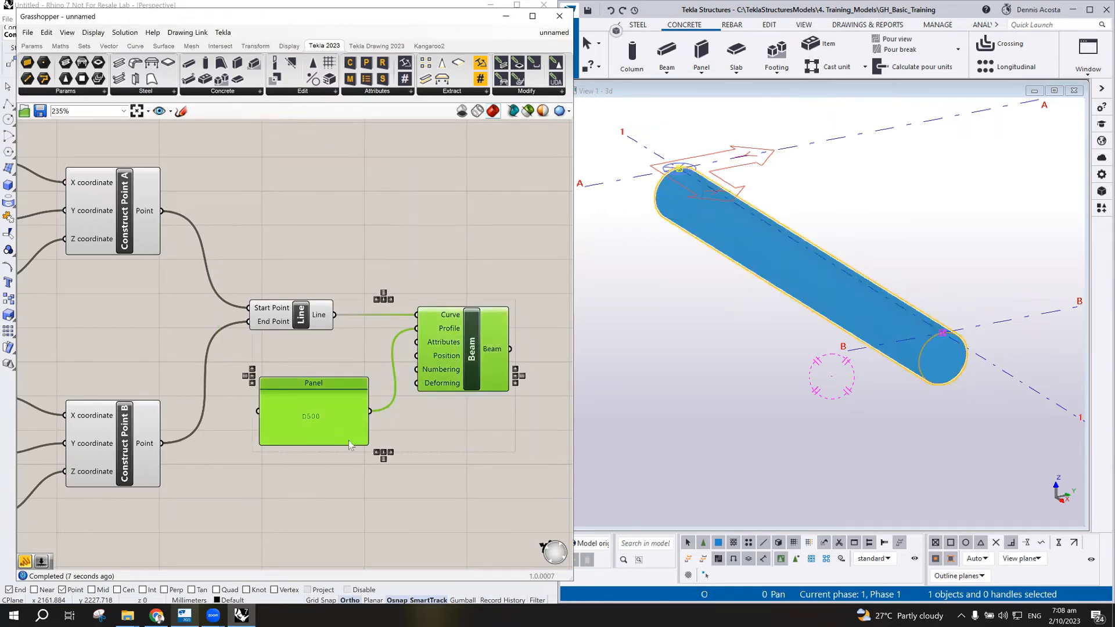
pyautogui.press('Delete')
# - Switch to Tekla Structures and delete the concrete beam from the 3D view
pyautogui.click(779, 333)
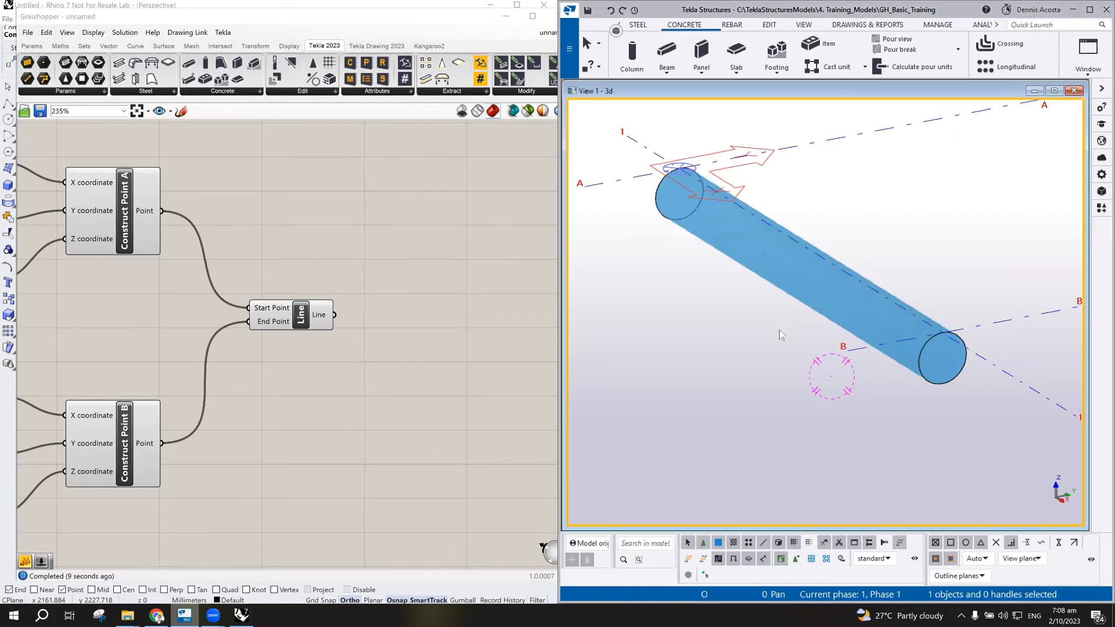
pyautogui.click(814, 305)
pyautogui.press('Delete')
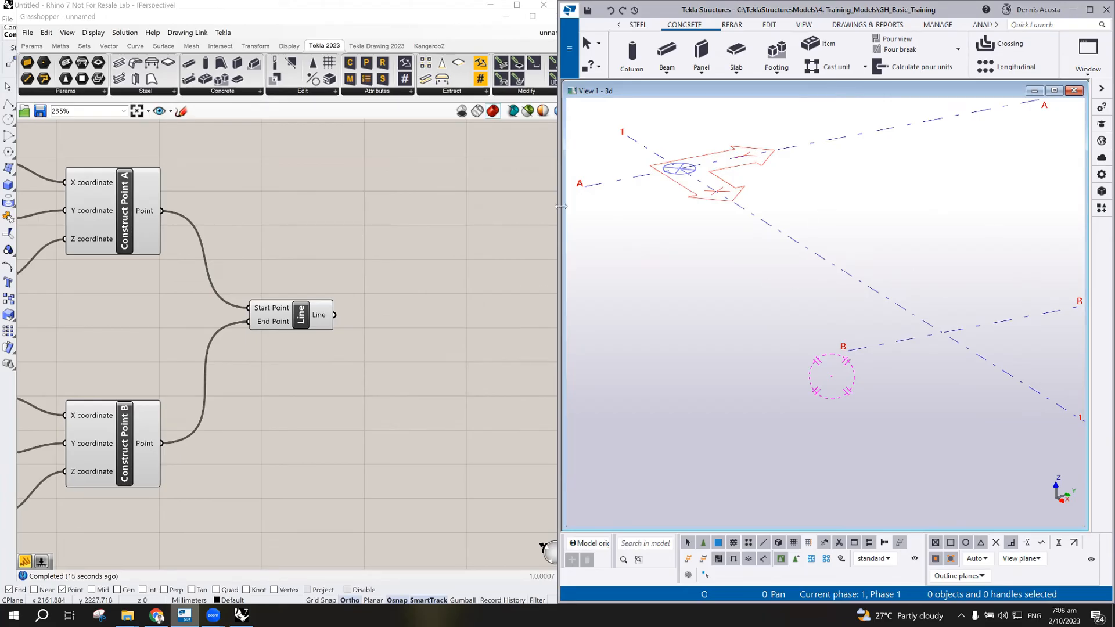
# - Switch back to Grasshopper, place its window beside the Rhino viewport, and bring the whole line into view in Rhino
pyautogui.click(403, 21)
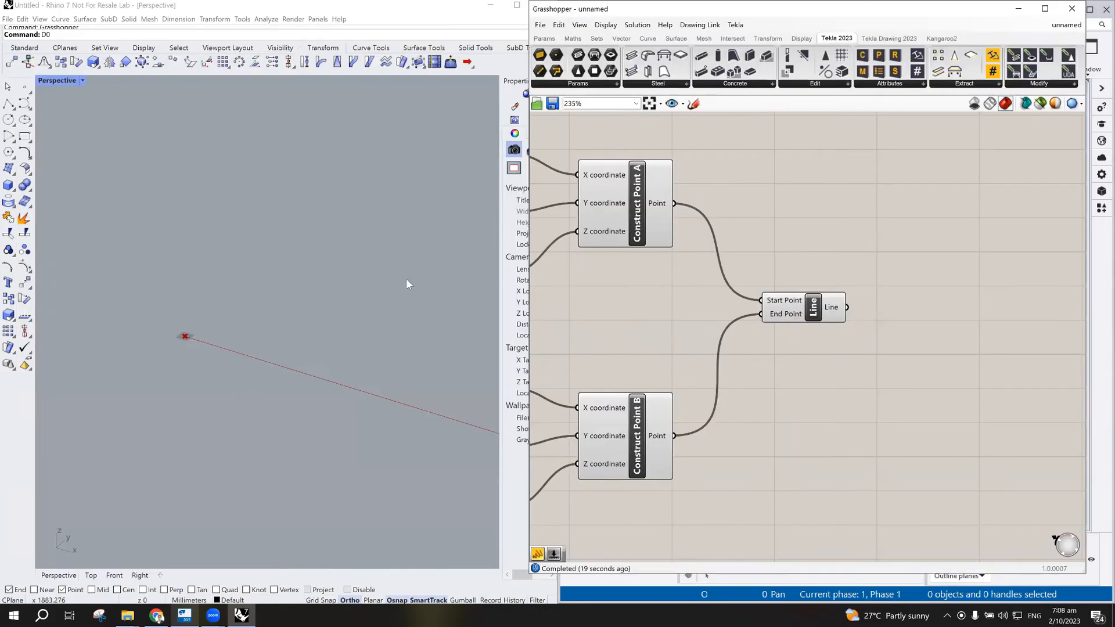
pyautogui.scroll(-6, 318, 306)
pyautogui.scroll(4, 847, 320)
pyautogui.scroll(-2, 836, 325)
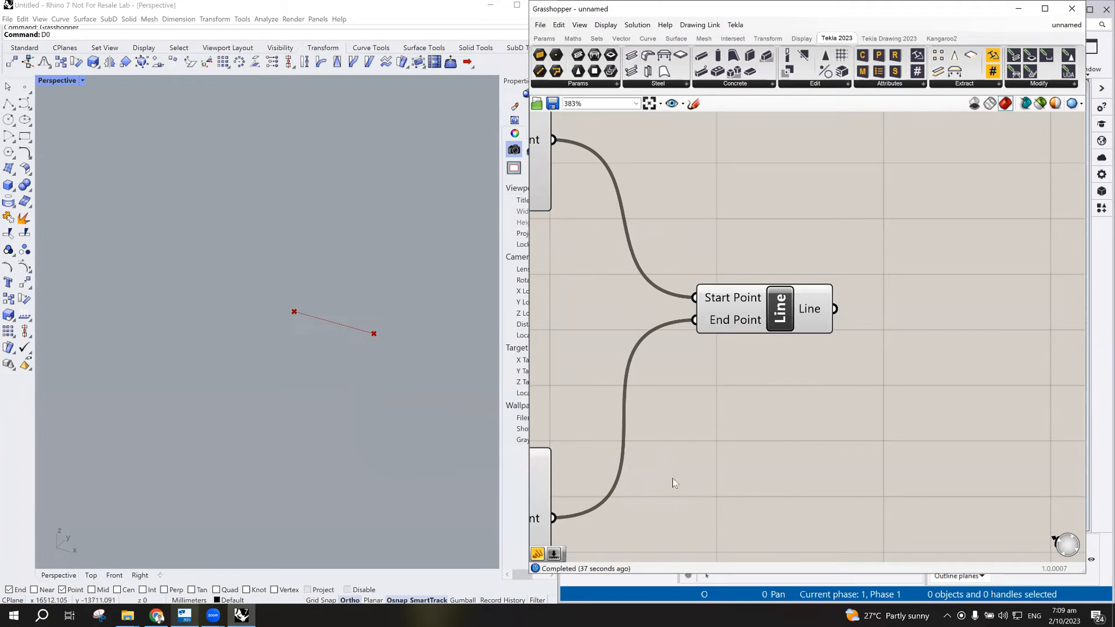
# - Try out different values on Construct Point B's Dist X slider and on the Dist Y slider
pyautogui.scroll(-3, 775, 387)
pyautogui.scroll(-2, 778, 395)
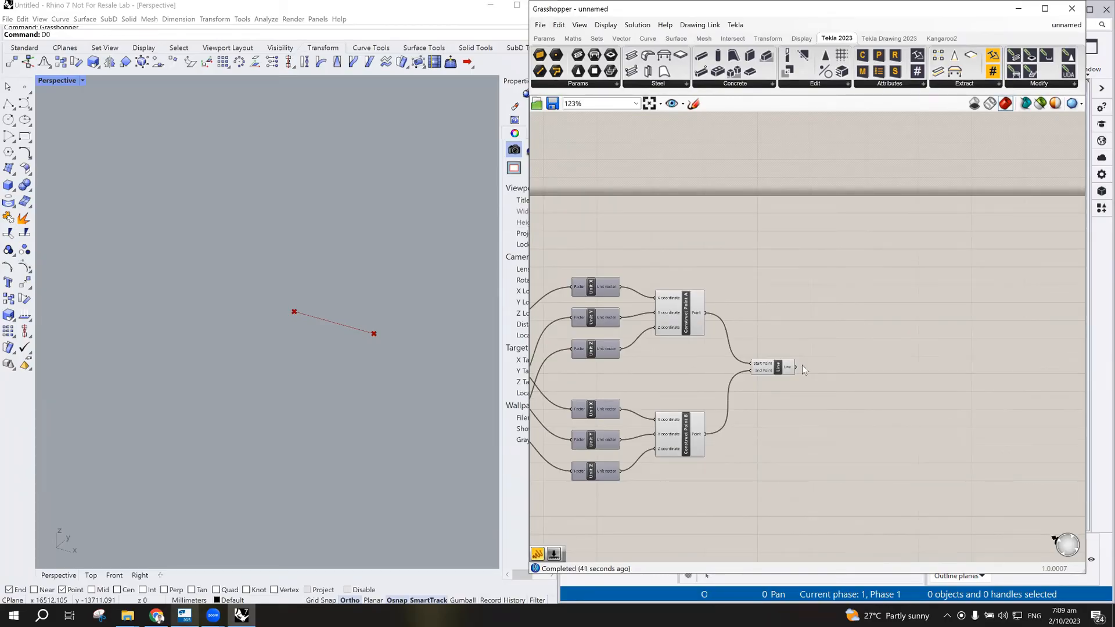
pyautogui.scroll(-4, 1042, 366)
pyautogui.scroll(2, 945, 389)
pyautogui.scroll(4, 725, 350)
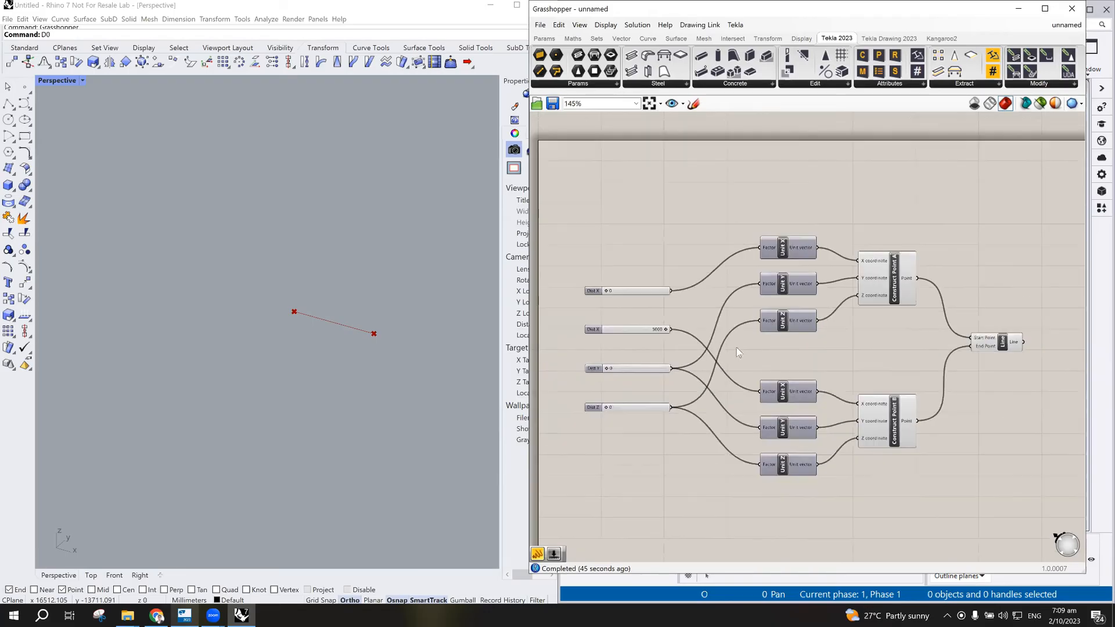
pyautogui.scroll(2, 657, 347)
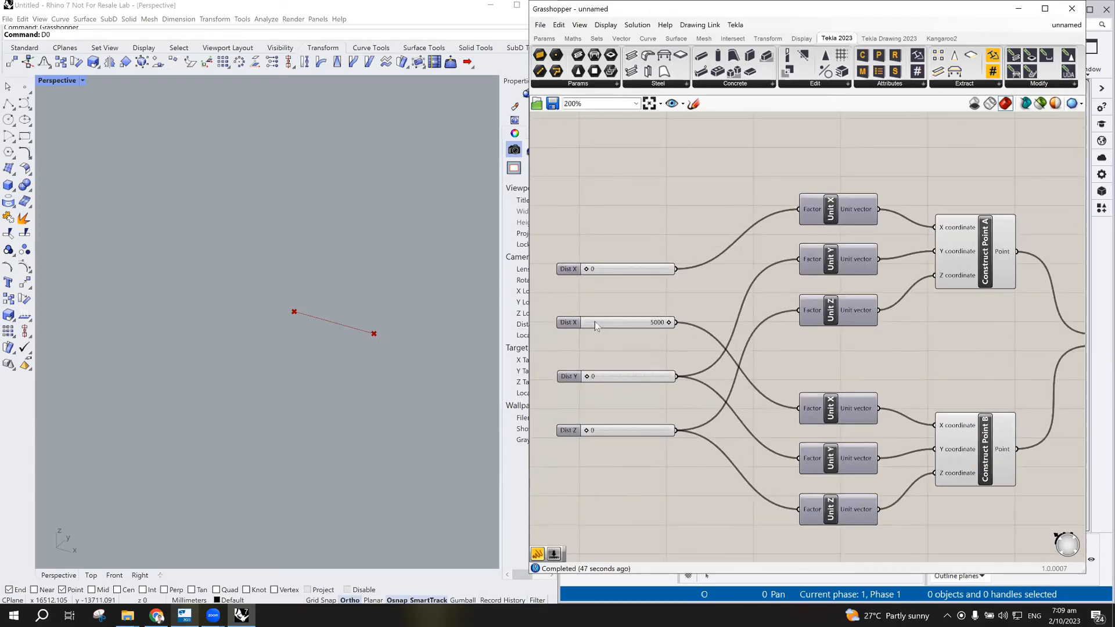
pyautogui.moveTo(668, 322); pyautogui.dragTo(575, 332)
pyautogui.moveTo(587, 375); pyautogui.dragTo(746, 383)
pyautogui.moveTo(586, 322); pyautogui.dragTo(723, 324)
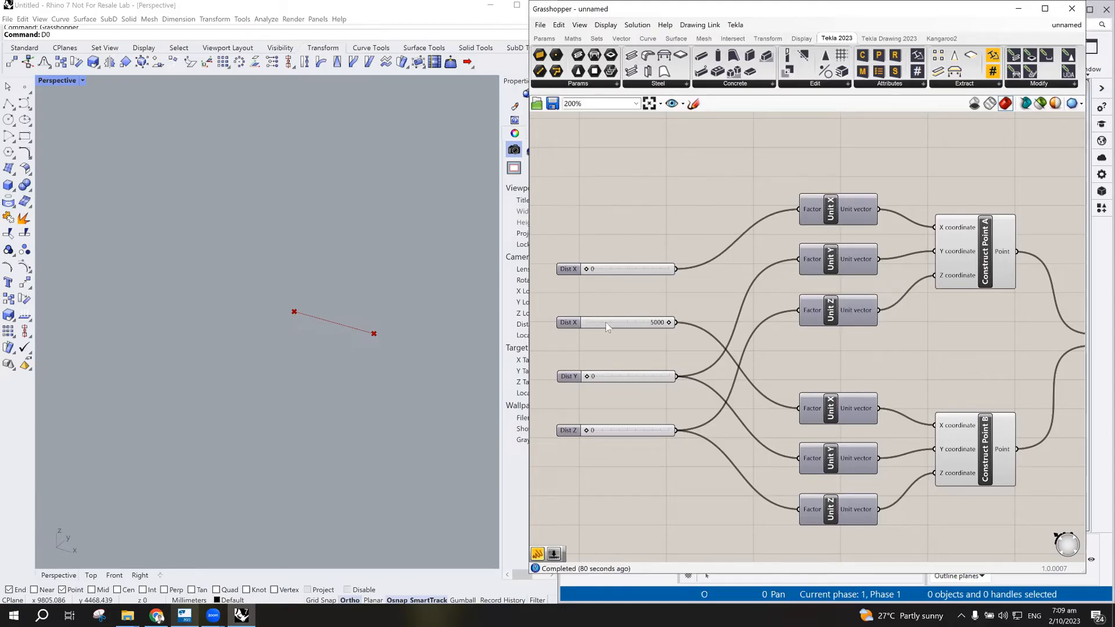
# - Set the Dist X slider that feeds Construct Point B to 0
pyautogui.moveTo(573, 327); pyautogui.dragTo(570, 326)
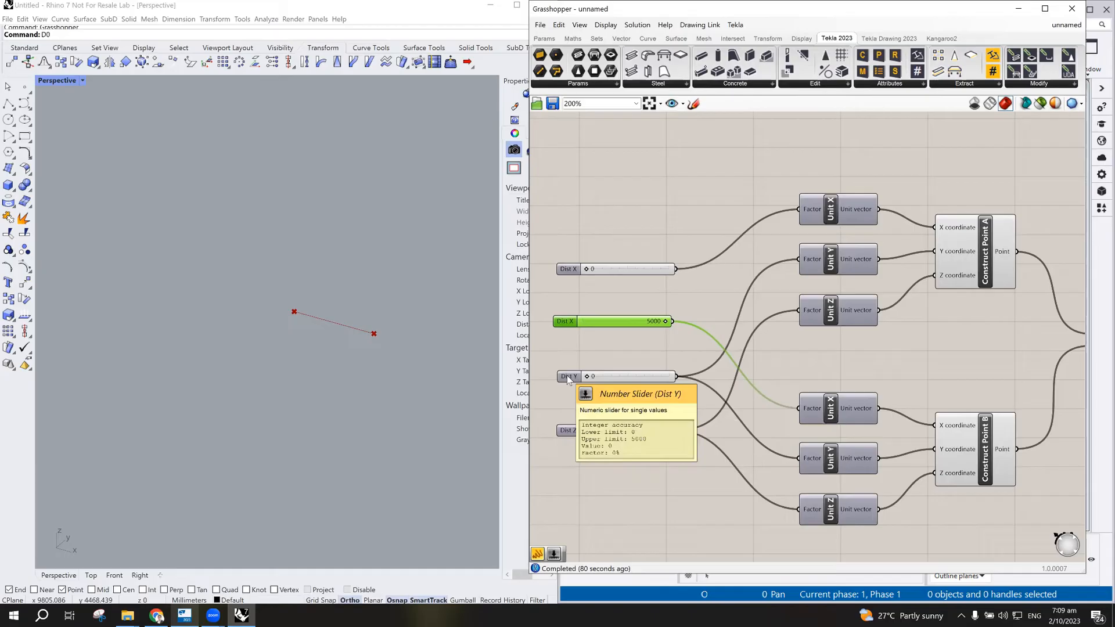
pyautogui.click(569, 270)
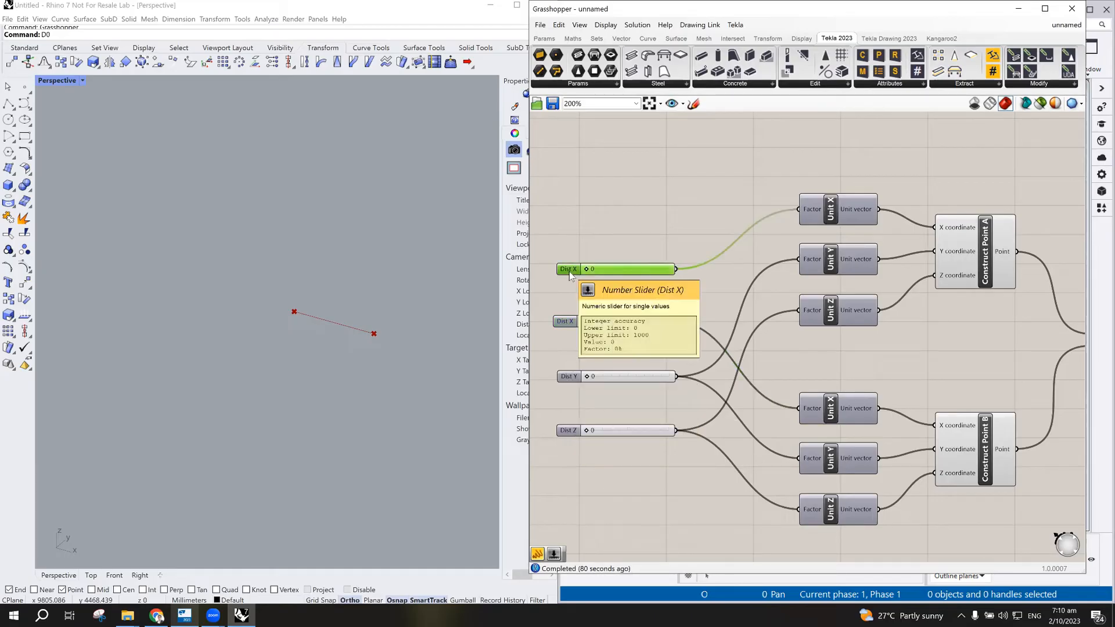
pyautogui.click(570, 322)
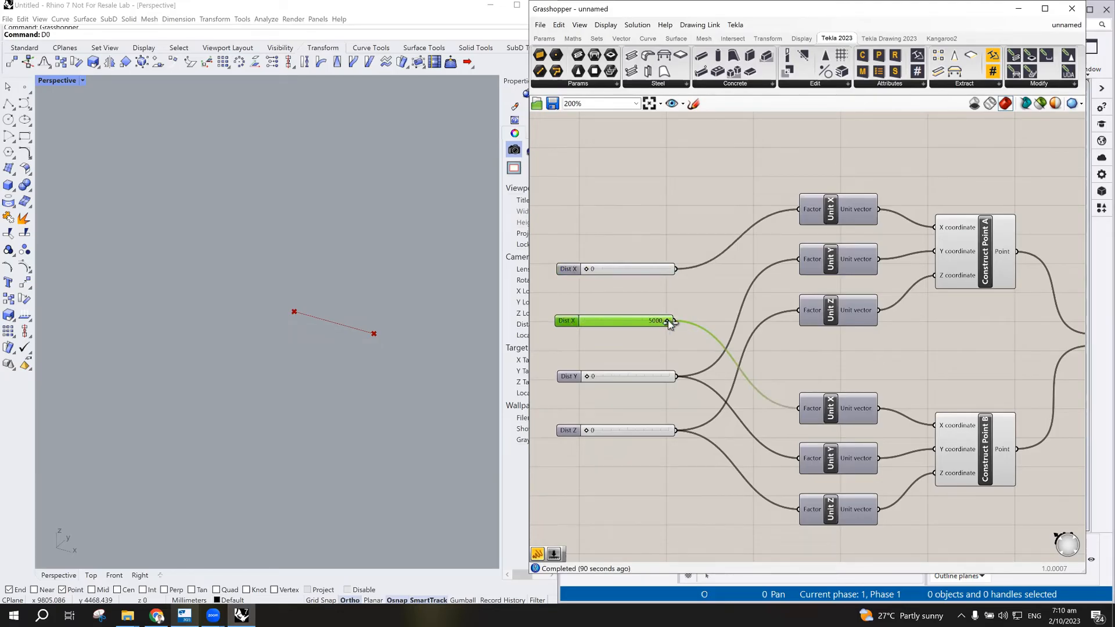
pyautogui.scroll(3, 662, 323)
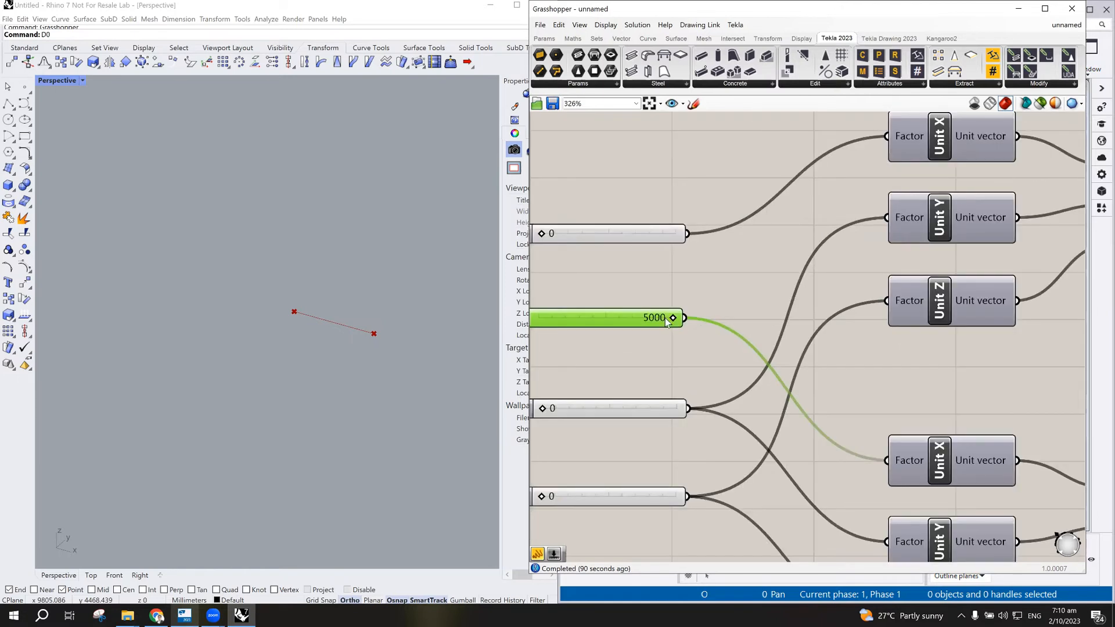
pyautogui.moveTo(670, 318); pyautogui.dragTo(590, 319)
pyautogui.scroll(-5, 647, 322)
pyautogui.scroll(3, 613, 320)
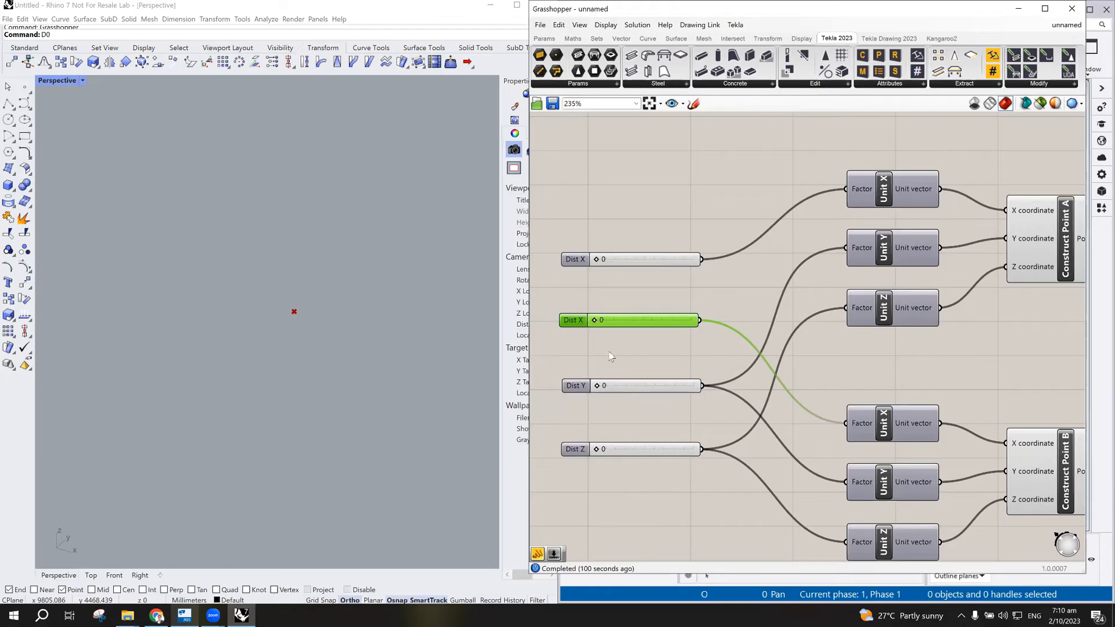
# - Set the Dist Y slider to 5000 and rewire Construct Point A's Unit Y factor to the uppermost Dist X slider
pyautogui.click(588, 389)
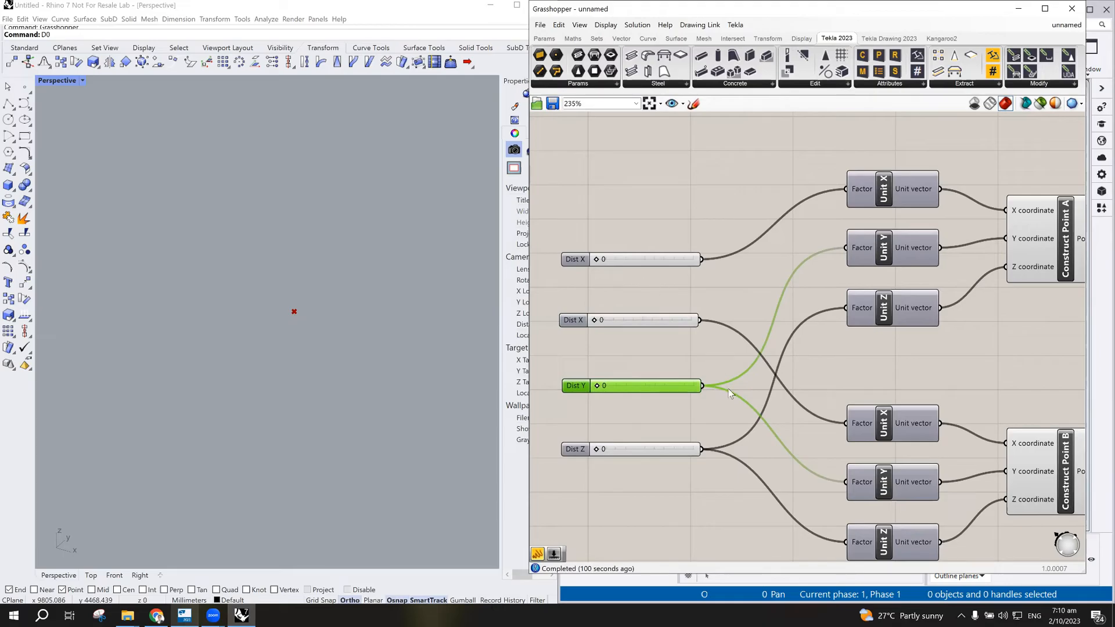
pyautogui.moveTo(599, 386); pyautogui.dragTo(702, 389)
pyautogui.moveTo(703, 257); pyautogui.dragTo(846, 249)
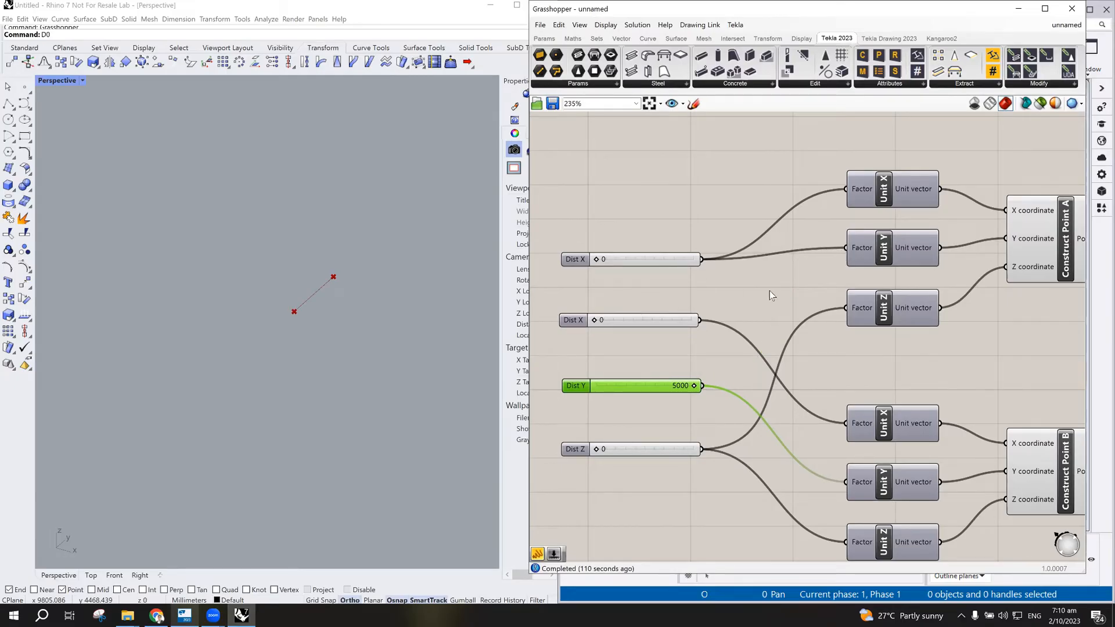
# - Move all four distance sliders up the canvas and closer together, keeping their order
pyautogui.moveTo(573, 260); pyautogui.dragTo(575, 219)
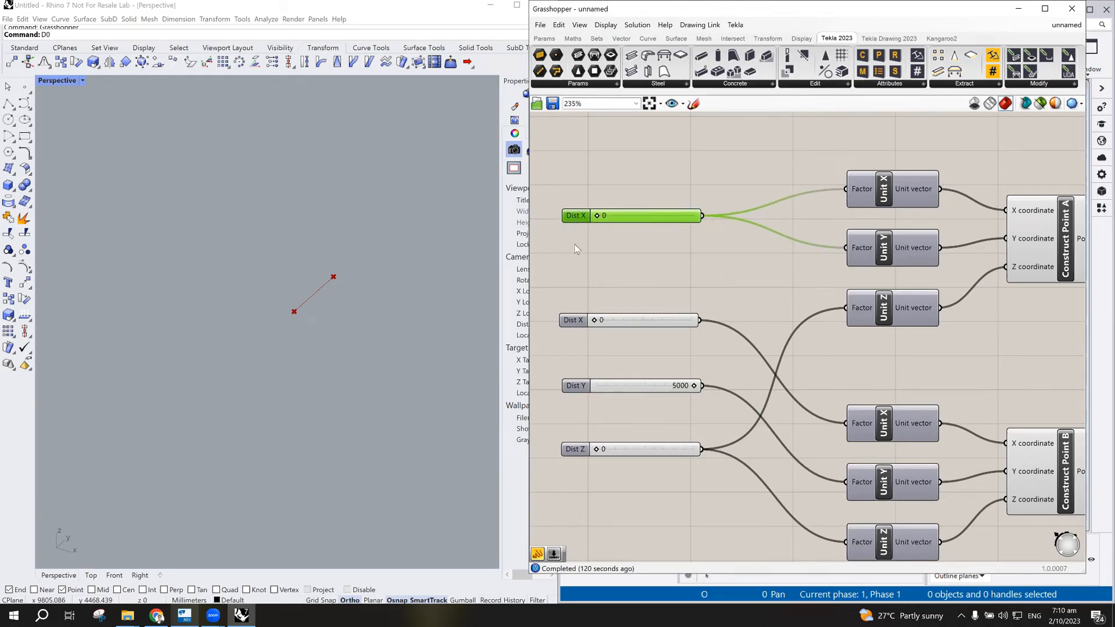
pyautogui.moveTo(574, 319); pyautogui.dragTo(575, 251)
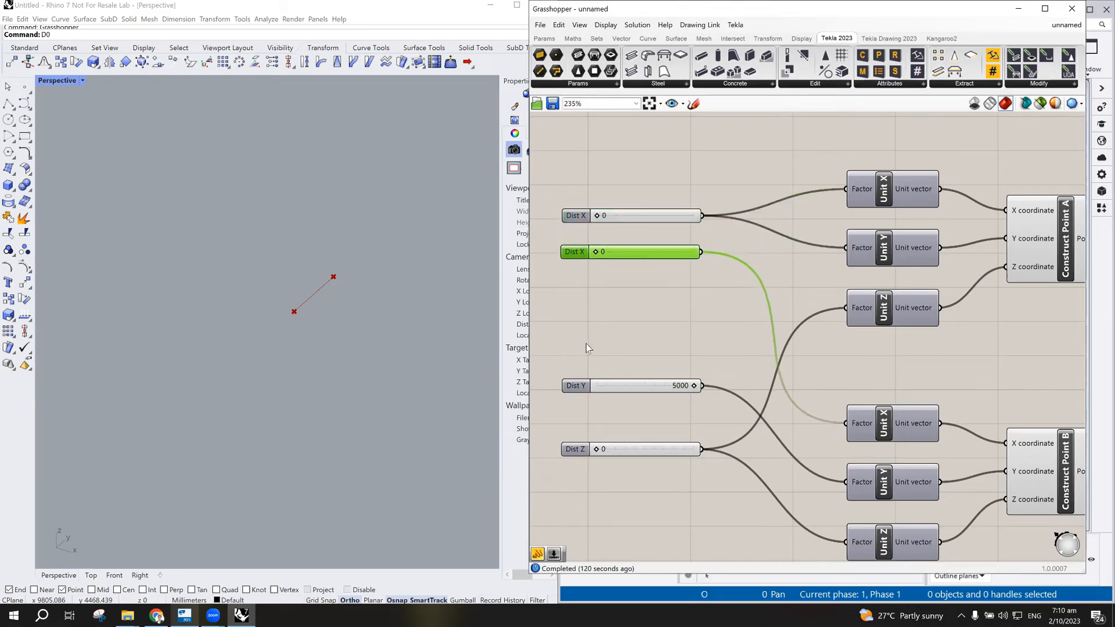
pyautogui.moveTo(574, 388); pyautogui.dragTo(574, 306)
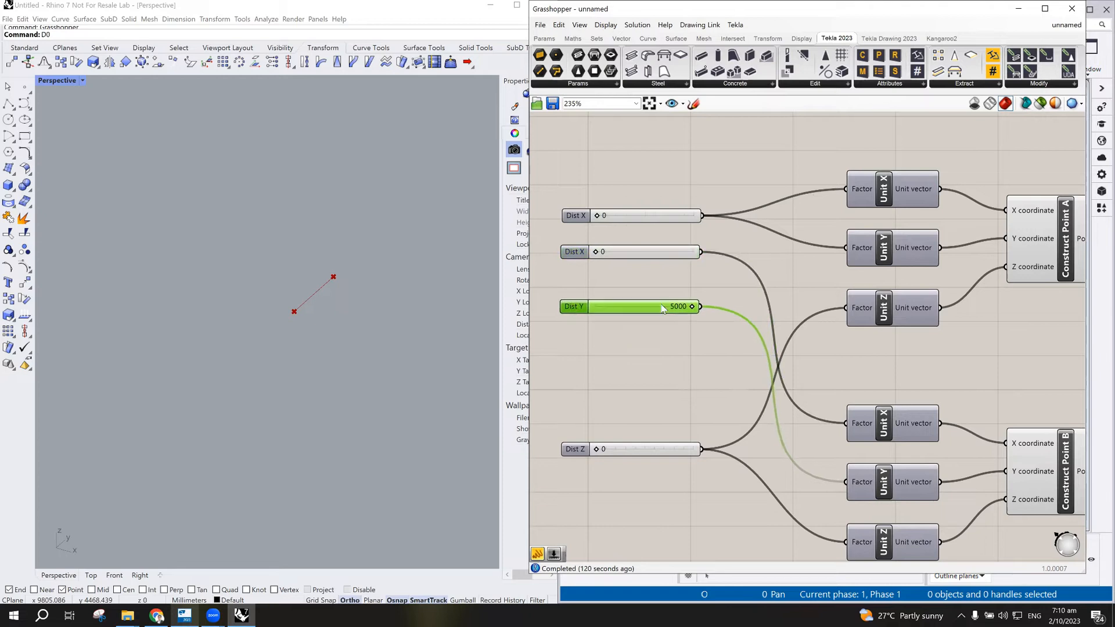
pyautogui.moveTo(585, 445); pyautogui.dragTo(584, 379)
pyautogui.moveTo(690, 308); pyautogui.dragTo(740, 310)
# - Rename the uppermost Dist X slider as Dist XY
pyautogui.moveTo(575, 216); pyautogui.dragTo(572, 216)
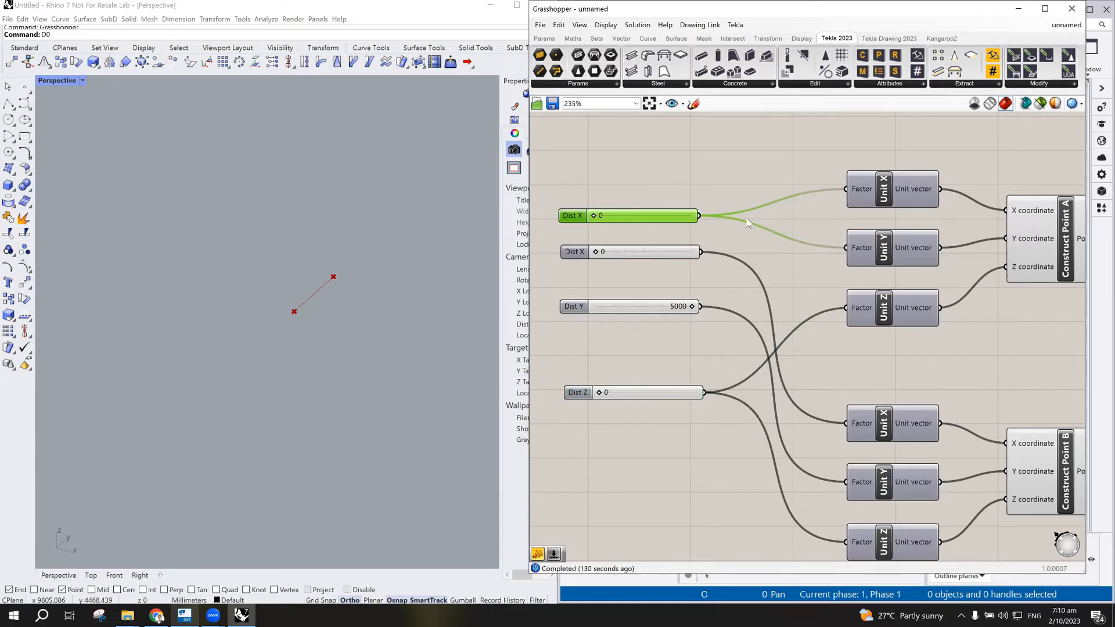
pyautogui.rightClick(576, 218)
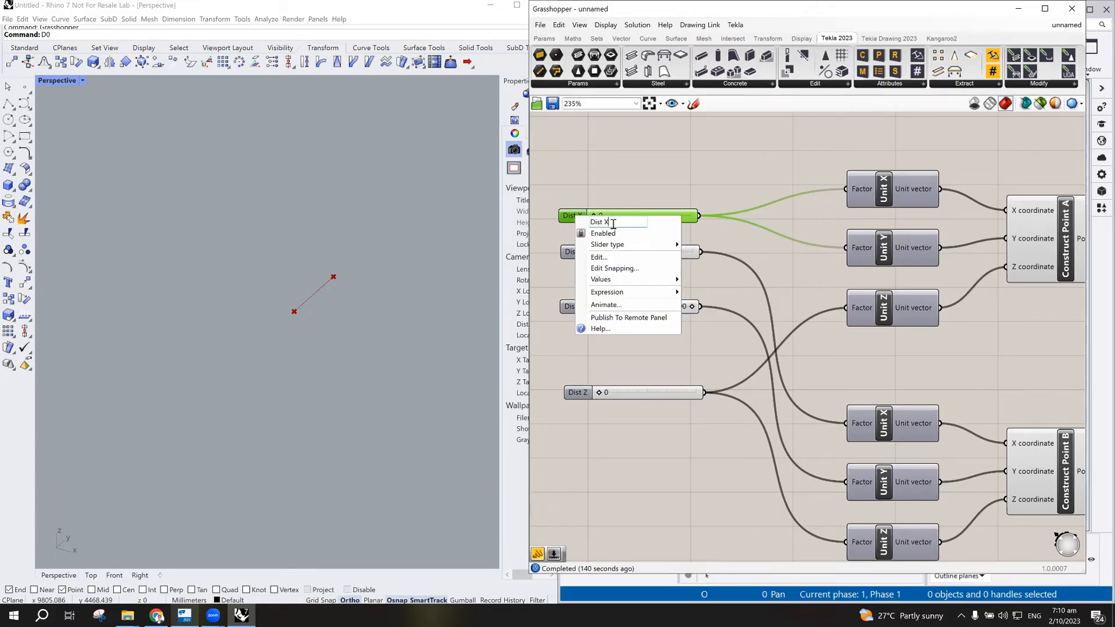
pyautogui.write('Y')
pyautogui.press('Return')
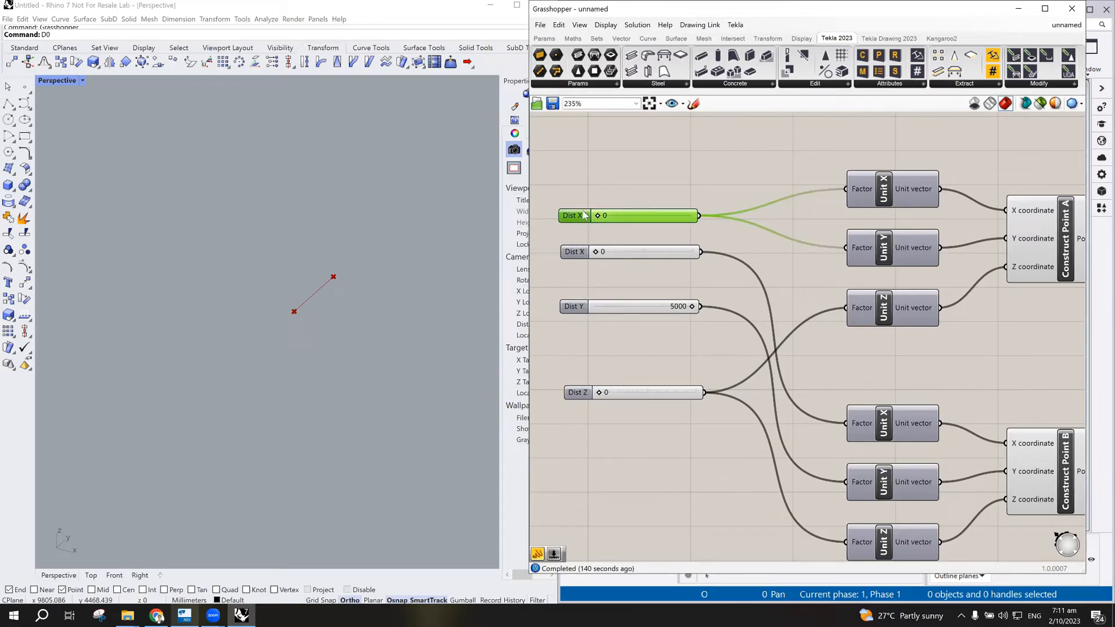
# - Adjust the spacing of the four sliders, bringing Dist Z up close beneath Dist Y
pyautogui.moveTo(584, 216); pyautogui.dragTo(588, 205)
pyautogui.moveTo(583, 254); pyautogui.dragTo(584, 245)
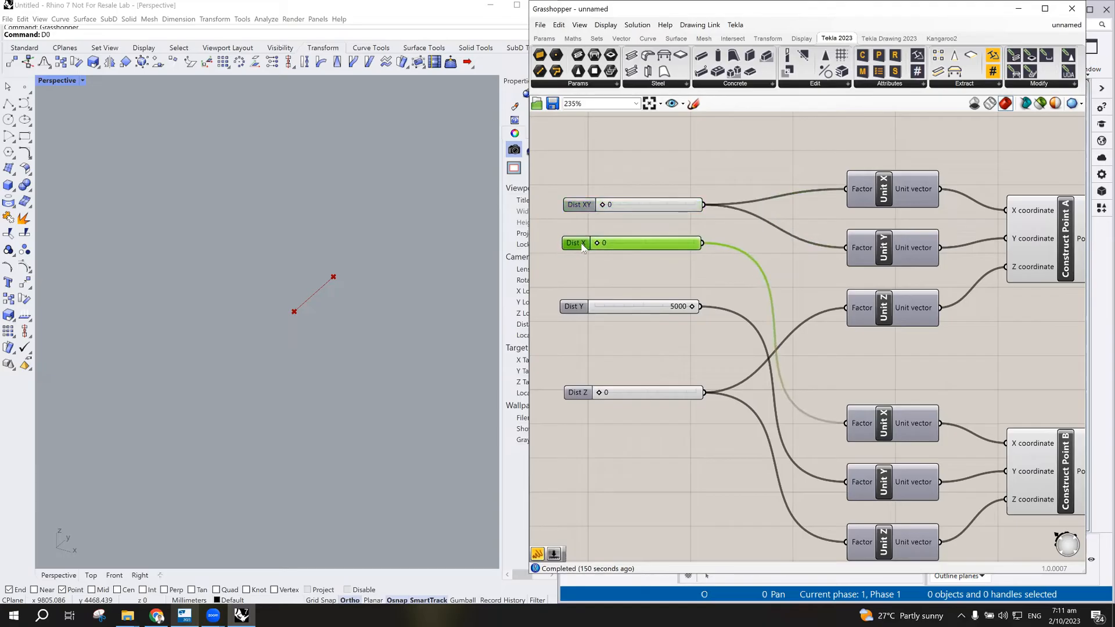
pyautogui.moveTo(572, 306); pyautogui.dragTo(571, 309)
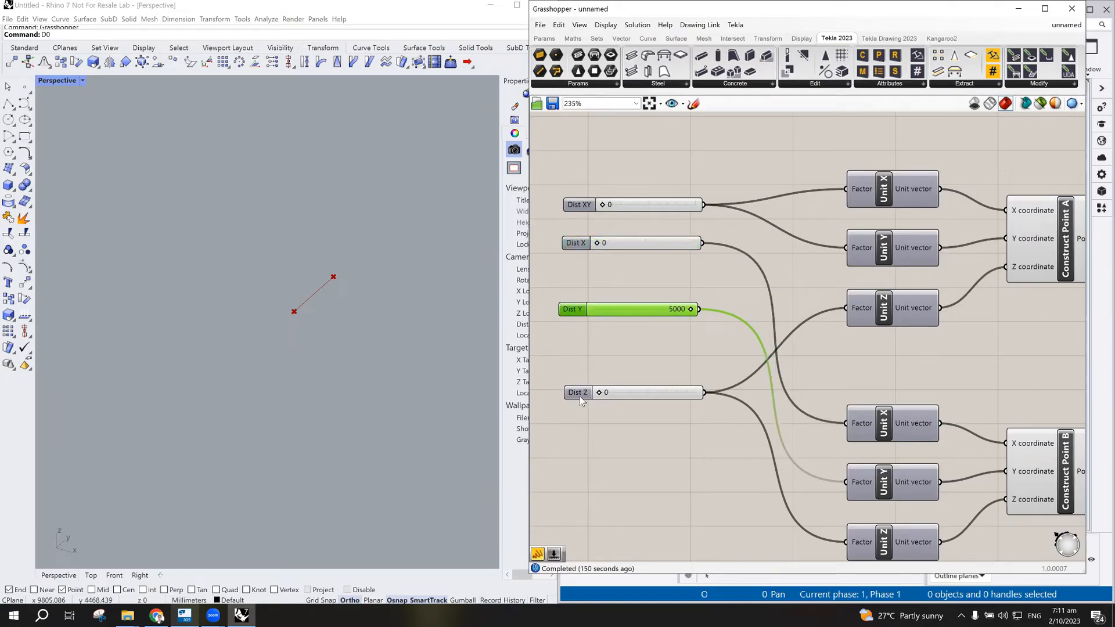
pyautogui.moveTo(581, 400); pyautogui.dragTo(576, 358)
# - Add a Move component to the right of and below the Line component
pyautogui.scroll(-5, 896, 343)
pyautogui.scroll(3, 967, 347)
pyautogui.scroll(-3, 899, 351)
pyautogui.scroll(1, 962, 380)
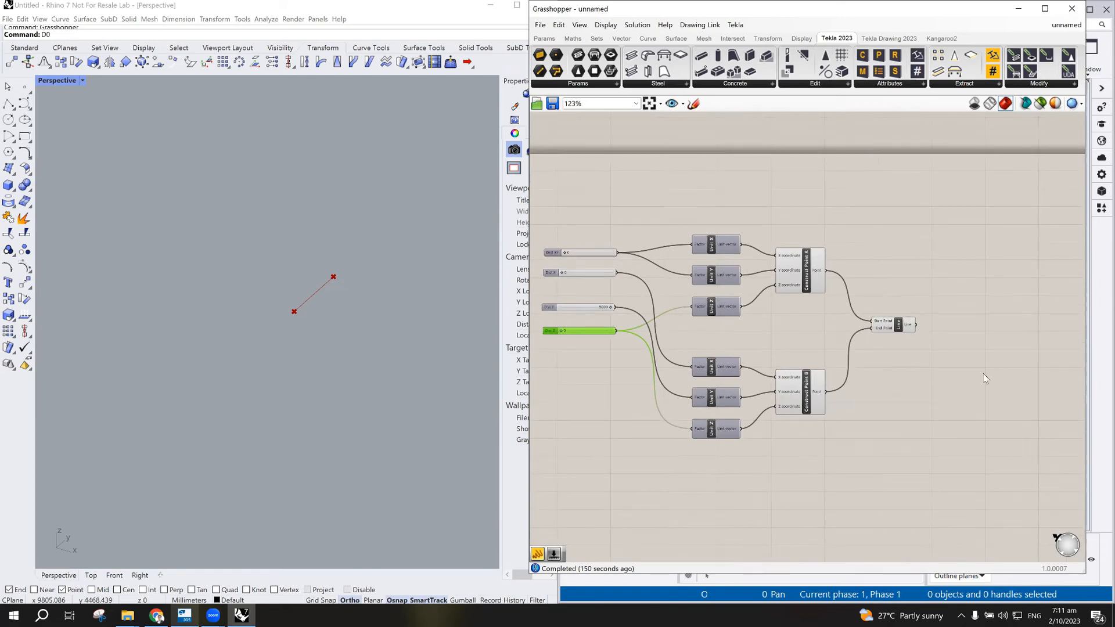
pyautogui.scroll(3, 984, 378)
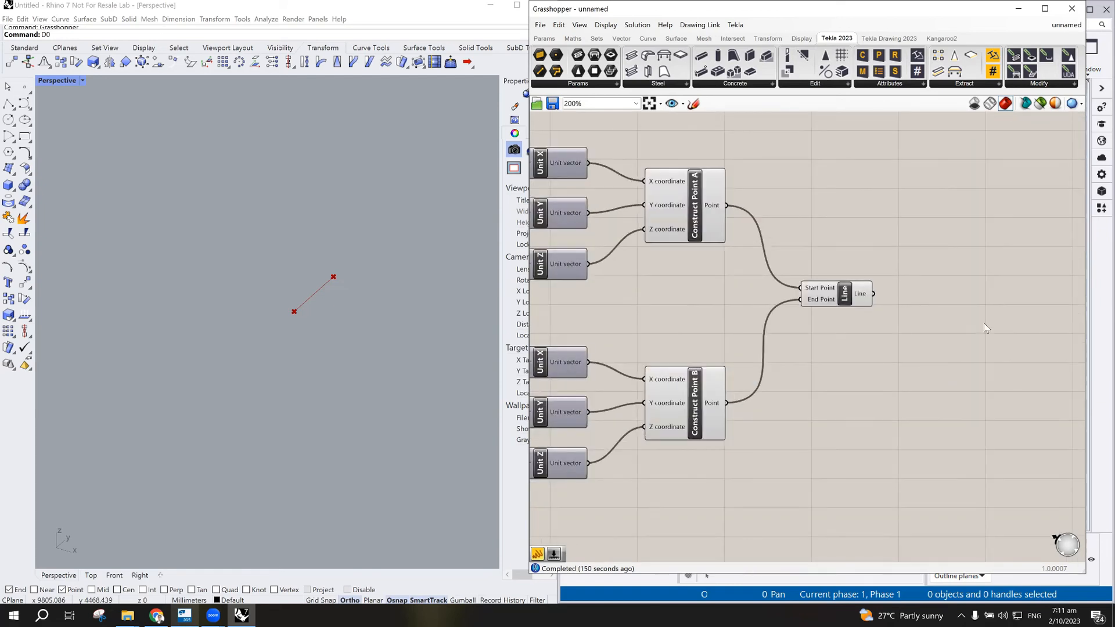
pyautogui.doubleClick(970, 384)
pyautogui.write('MOVE')
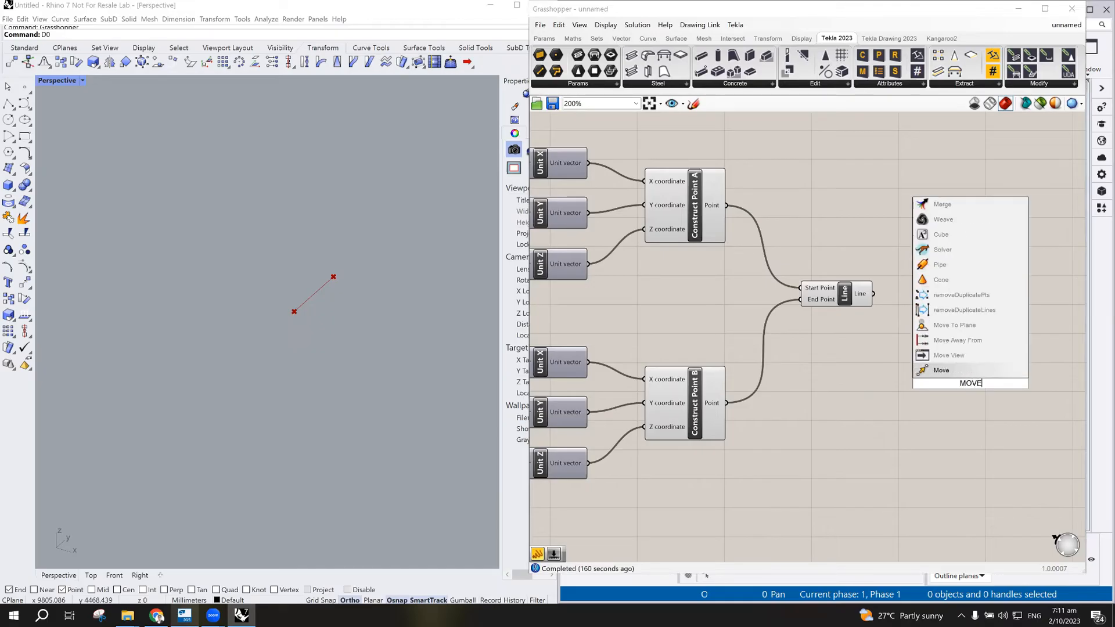
pyautogui.click(933, 370)
pyautogui.moveTo(980, 391)
pyautogui.mouseDown()
pyautogui.moveTo(983, 353)
pyautogui.moveTo(983, 388)
pyautogui.mouseUp()
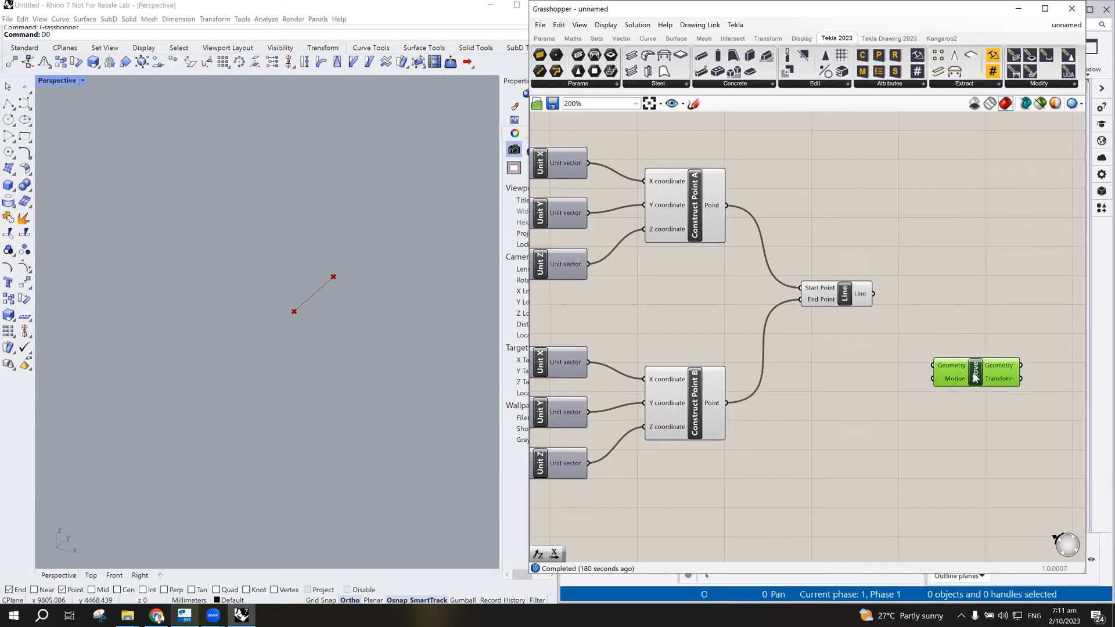
pyautogui.scroll(-1, 1004, 420)
pyautogui.scroll(3, 1005, 420)
pyautogui.scroll(1, 995, 355)
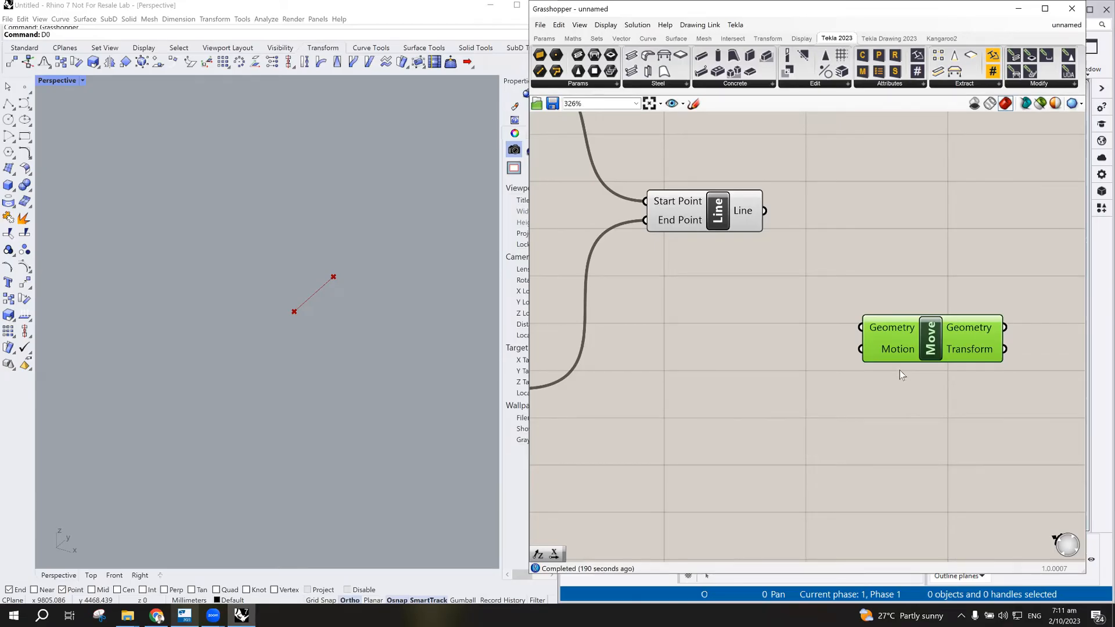
pyautogui.scroll(-1, 900, 371)
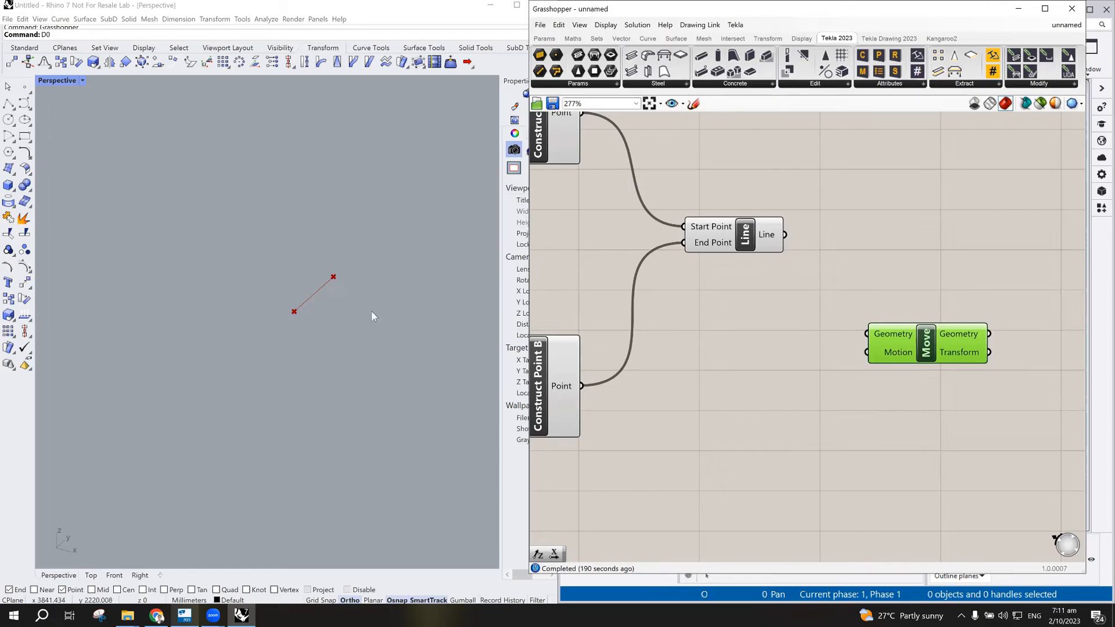
# - Add a Unit X component below the Line component and connect its Unit vector output to the Move component's Motion input
pyautogui.doubleClick(769, 430)
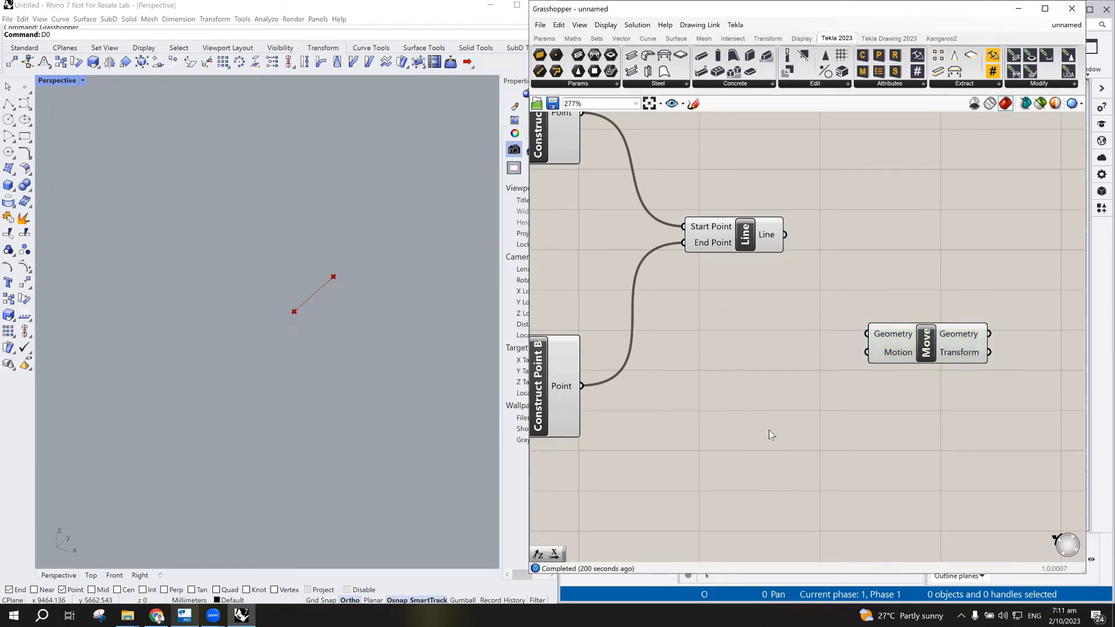
pyautogui.write('x')
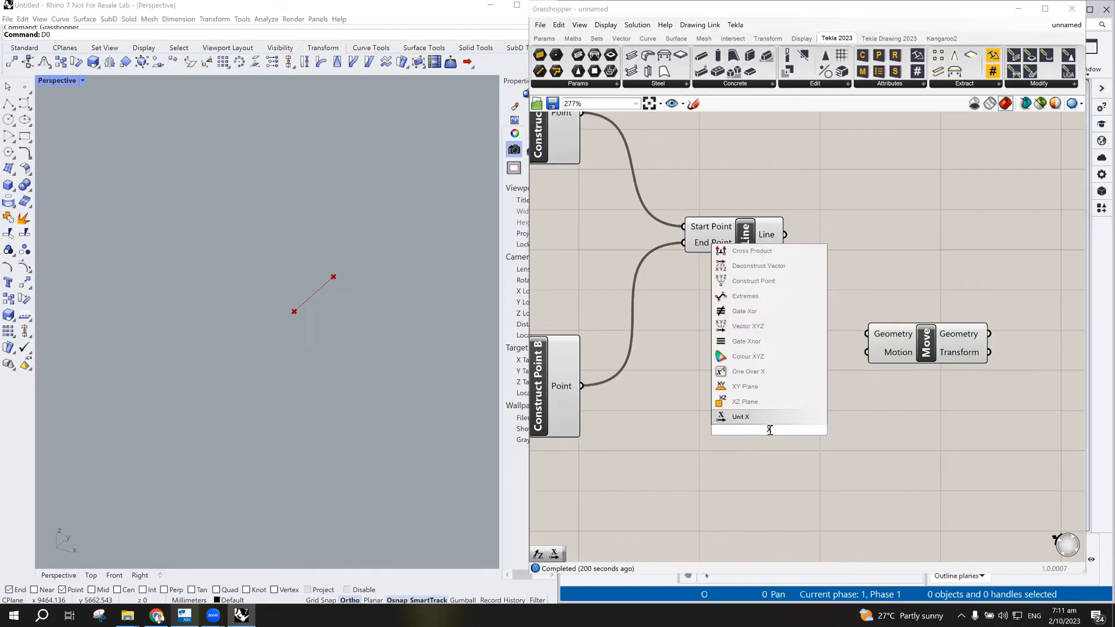
pyautogui.press('Return')
pyautogui.moveTo(769, 430)
pyautogui.mouseDown()
pyautogui.moveTo(796, 439)
pyautogui.moveTo(775, 440)
pyautogui.mouseUp()
pyautogui.moveTo(838, 427); pyautogui.dragTo(867, 352)
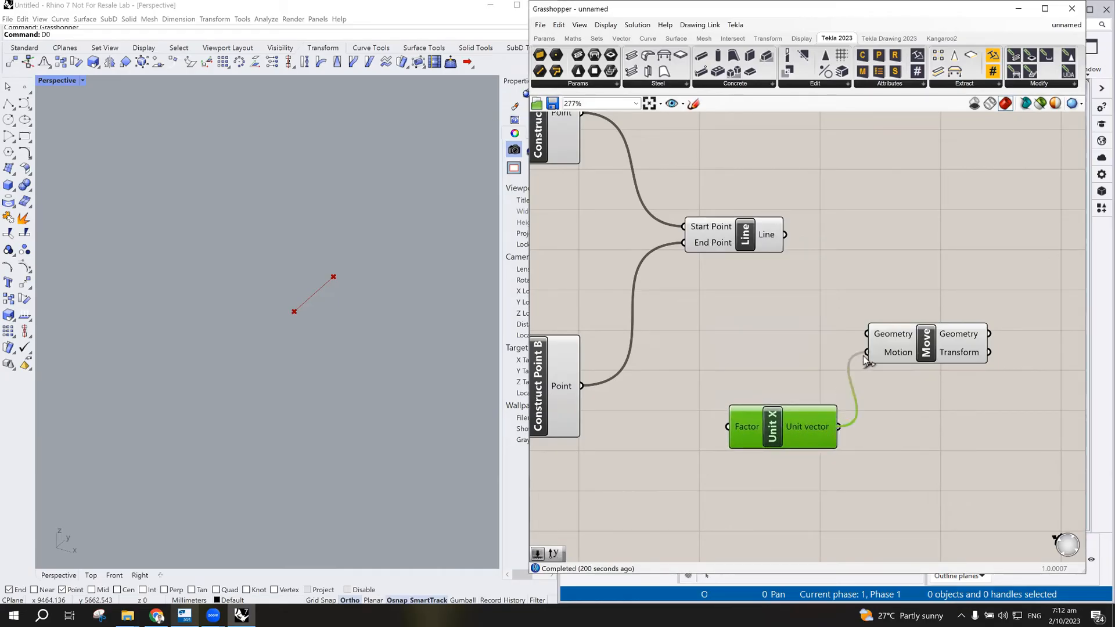
# - Connect the Line output to the Move component's Geometry input and adjust the placement of the Move and Unit X components
pyautogui.moveTo(786, 235); pyautogui.dragTo(867, 334)
pyautogui.moveTo(926, 349); pyautogui.dragTo(937, 328)
pyautogui.click(778, 431)
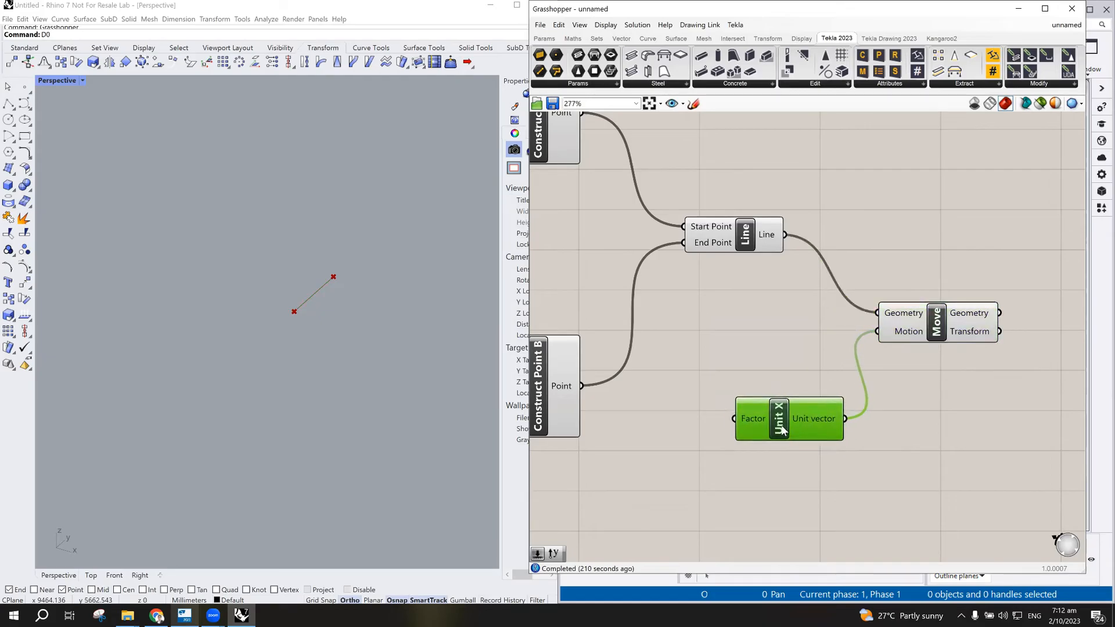
# - Add a number slider ranging from 0 to 5000 and connect it to the Unit X component's Factor input
pyautogui.scroll(-2, 745, 459)
pyautogui.scroll(2, 664, 515)
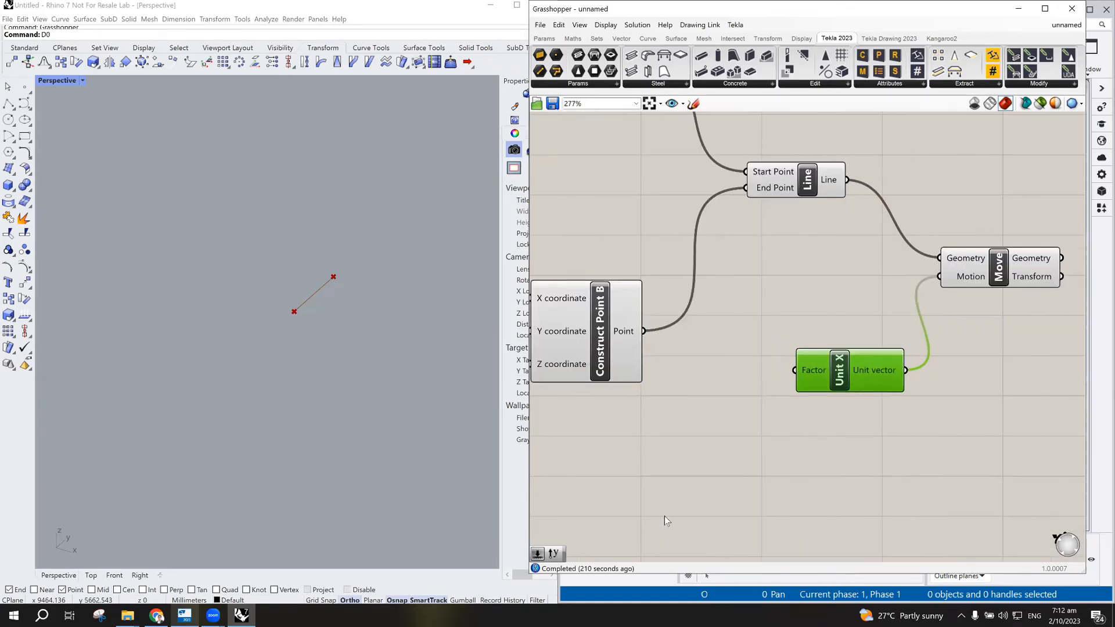
pyautogui.doubleClick(725, 486)
pyautogui.write('0.')
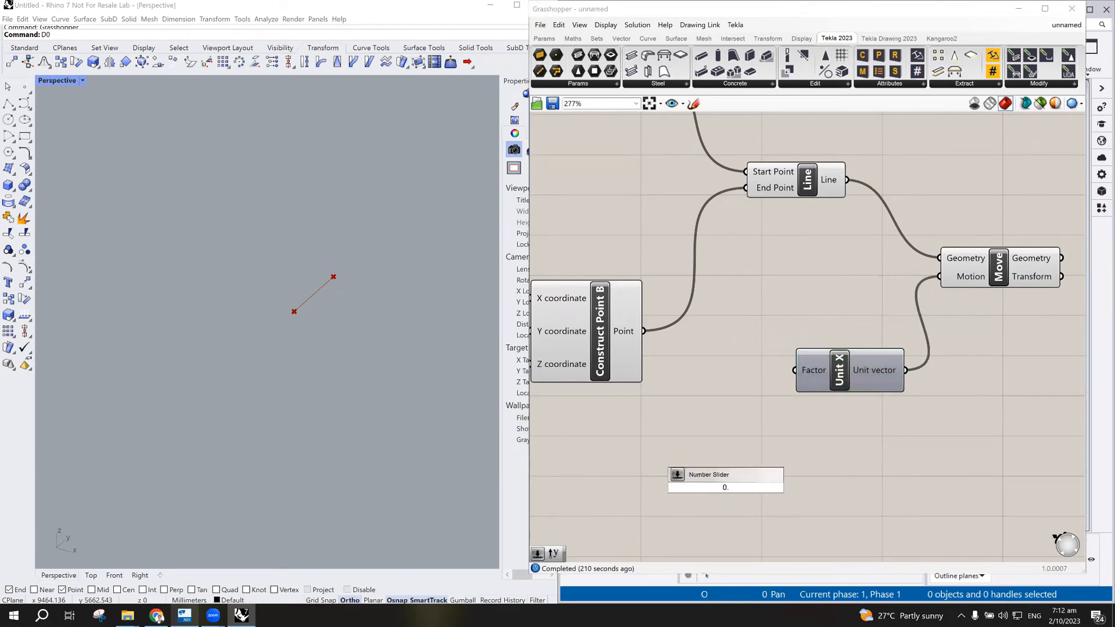
pyautogui.write('.5000')
pyautogui.press('Return')
pyautogui.moveTo(809, 488); pyautogui.dragTo(794, 370)
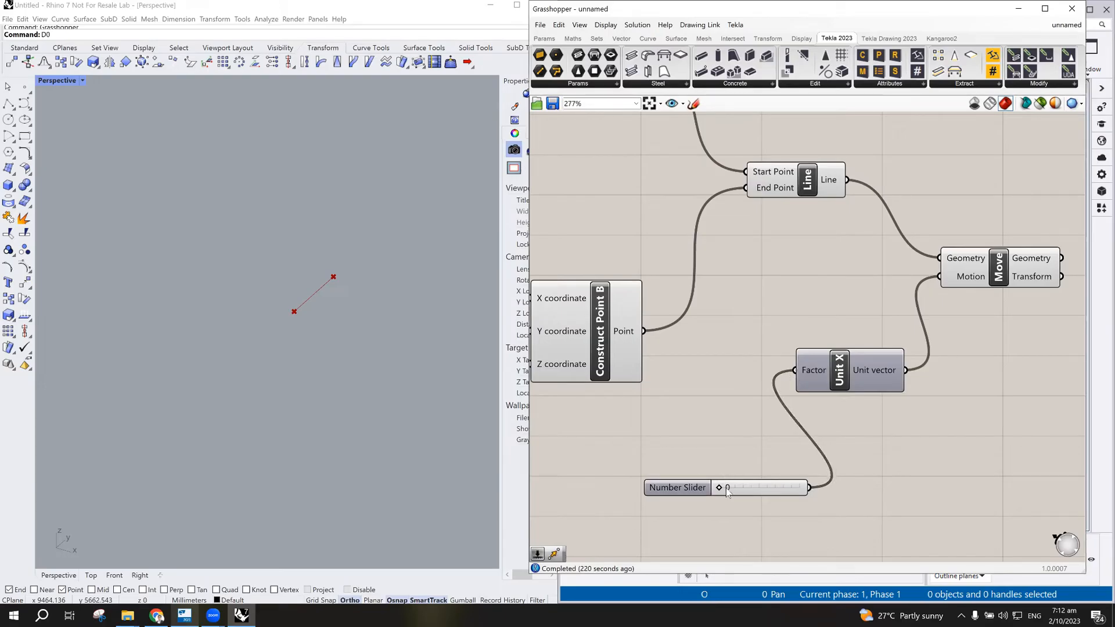
# - Raise the new number slider to about 3414 and reposition it below and to the left of the Unit X component
pyautogui.moveTo(720, 486); pyautogui.dragTo(773, 492)
pyautogui.moveTo(676, 488); pyautogui.dragTo(642, 464)
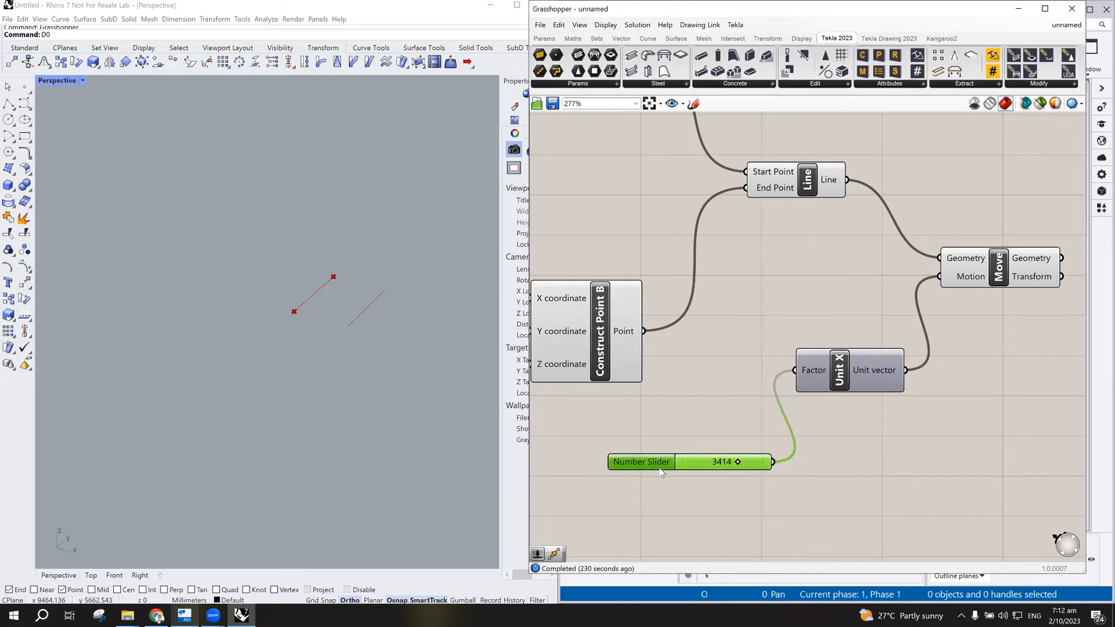
pyautogui.scroll(-3, 848, 473)
pyautogui.scroll(3, 855, 457)
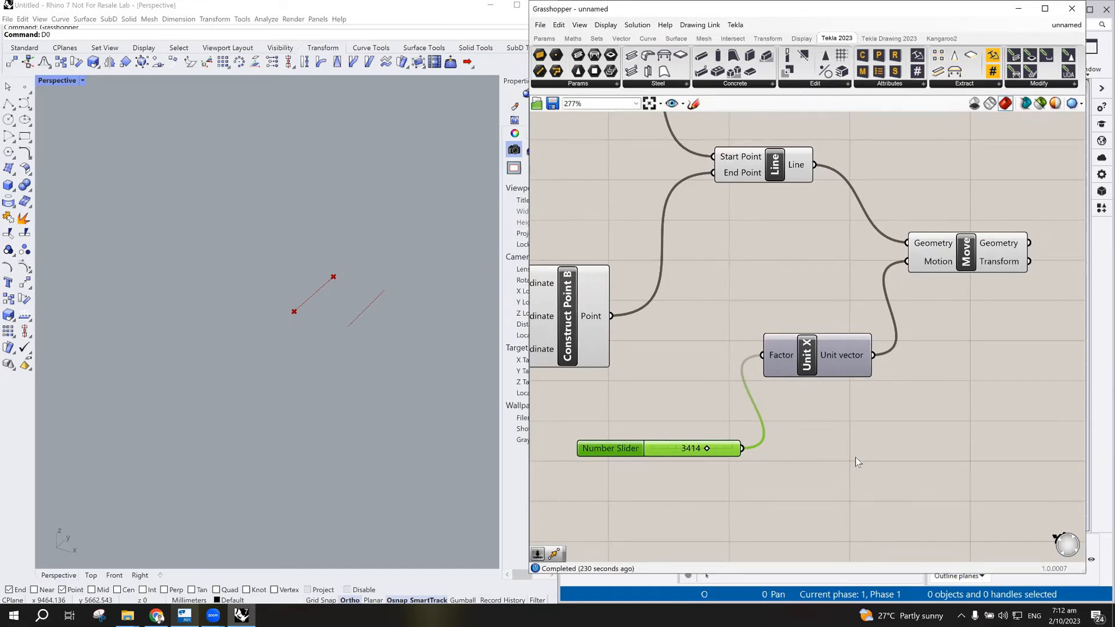
# - Try a higher offset on the Unit X slider, then set its value to exactly 3000
pyautogui.moveTo(707, 449); pyautogui.dragTo(752, 455)
pyautogui.doubleClick(677, 448)
pyautogui.write('3000')
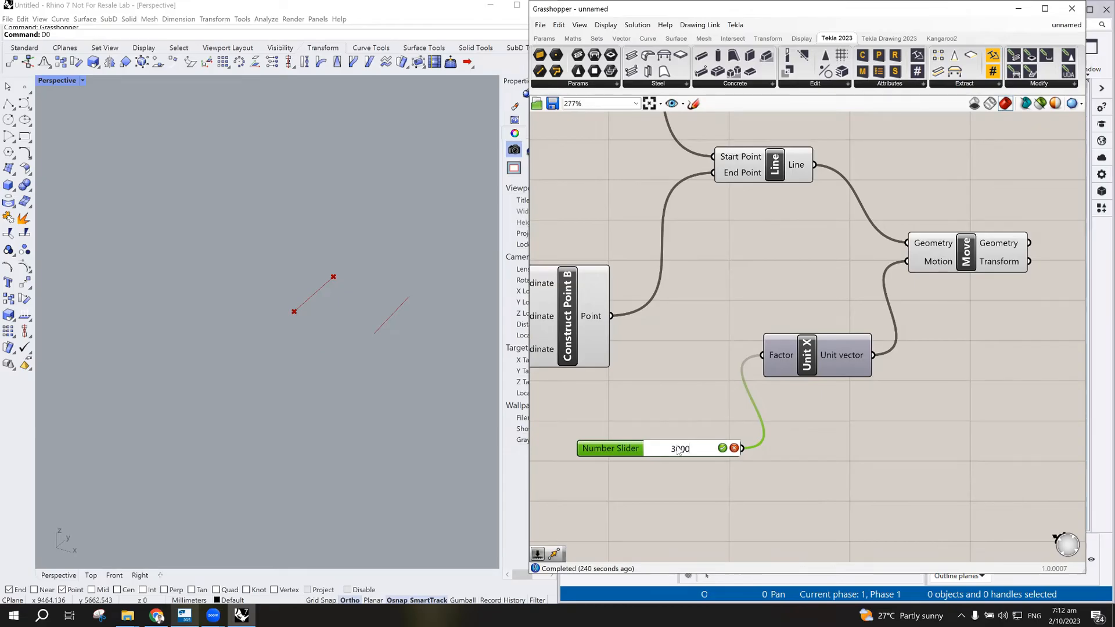
pyautogui.press('Return')
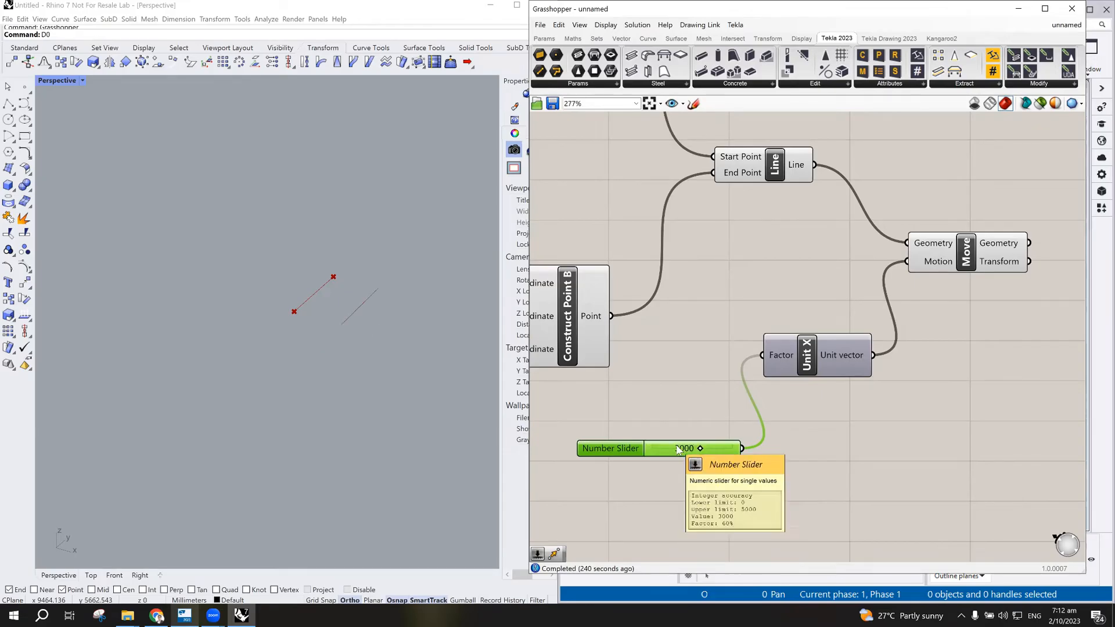
# - Compare the original line with its moved copy in the Top and Perspective viewports
pyautogui.scroll(4, 377, 314)
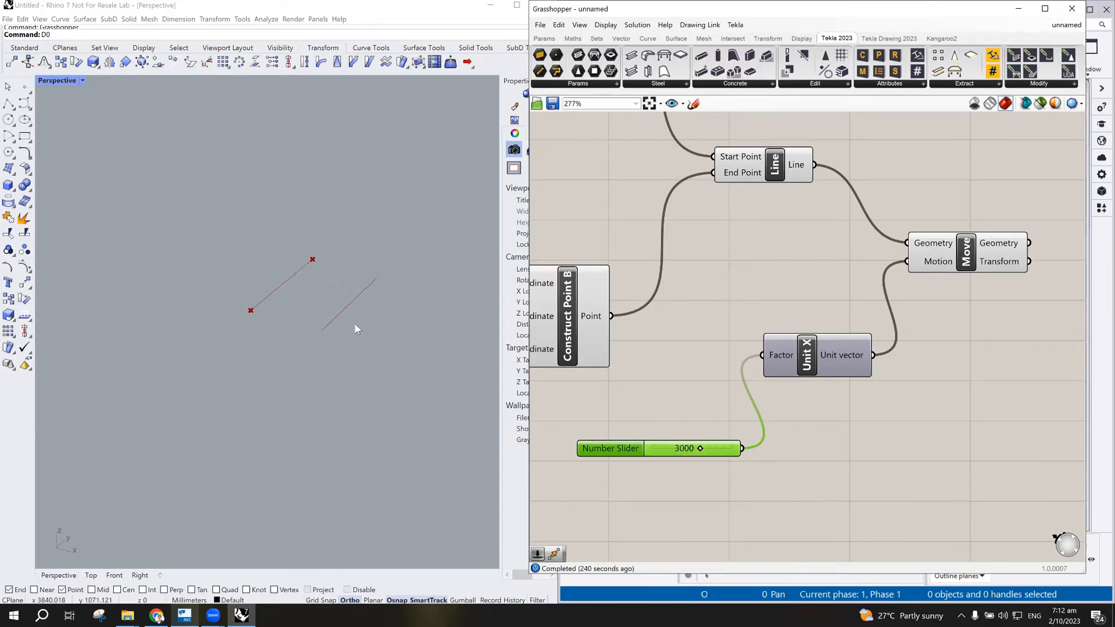
pyautogui.doubleClick(58, 81)
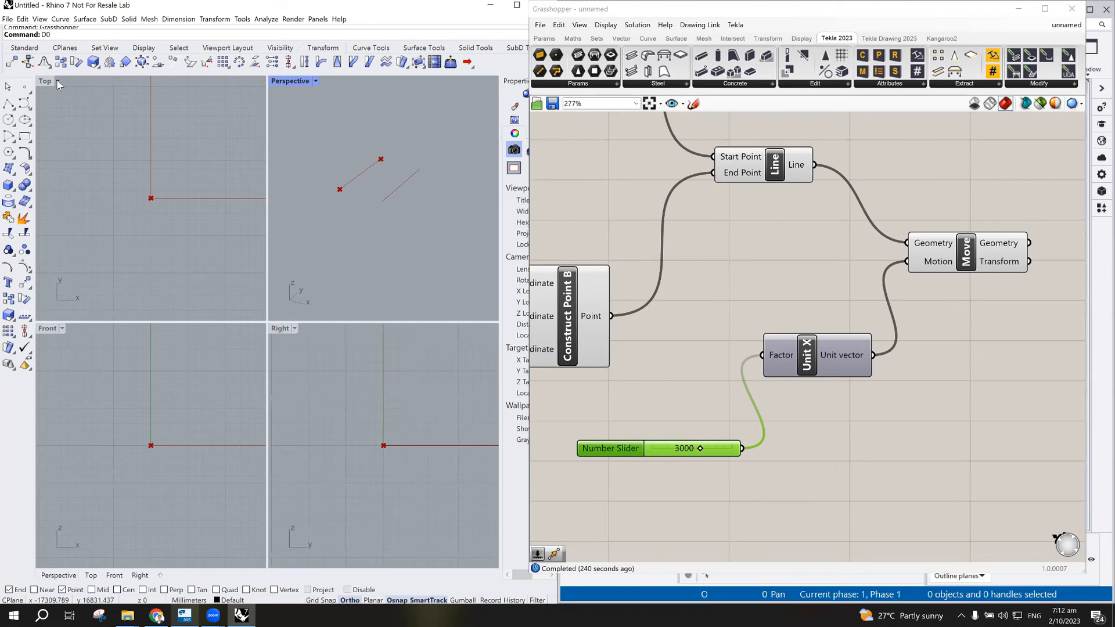
pyautogui.scroll(-6, 162, 214)
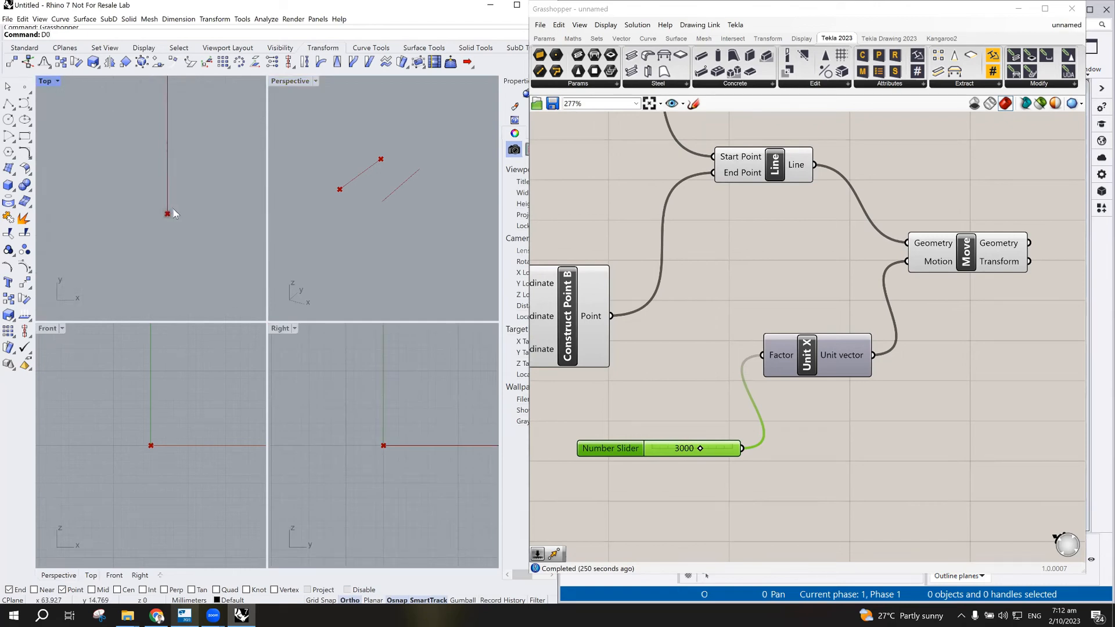
pyautogui.scroll(3, 141, 258)
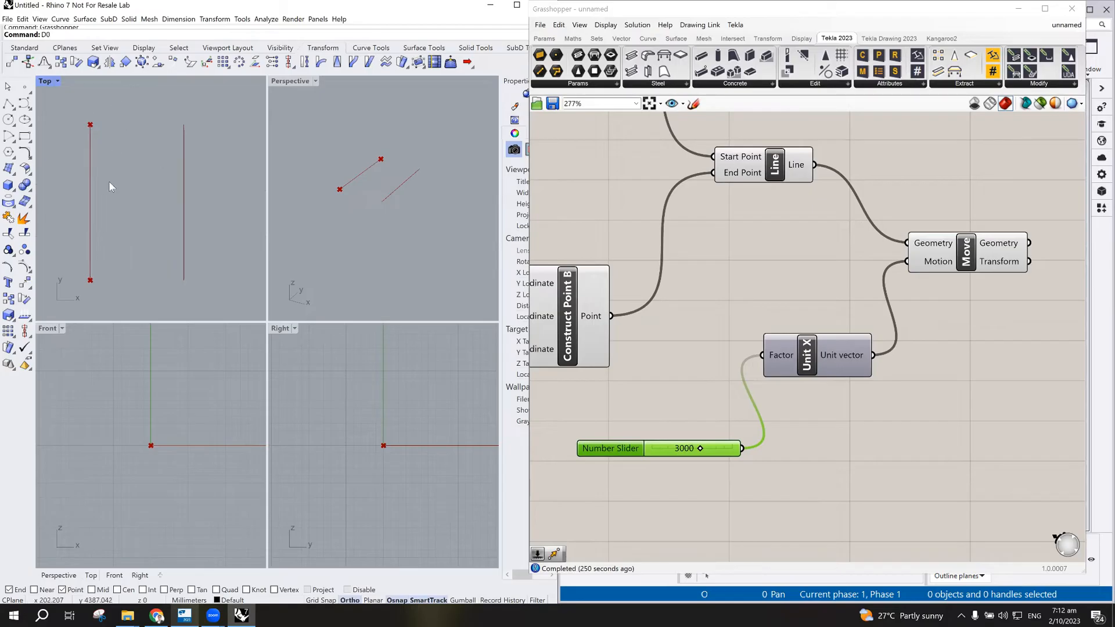
pyautogui.doubleClick(290, 81)
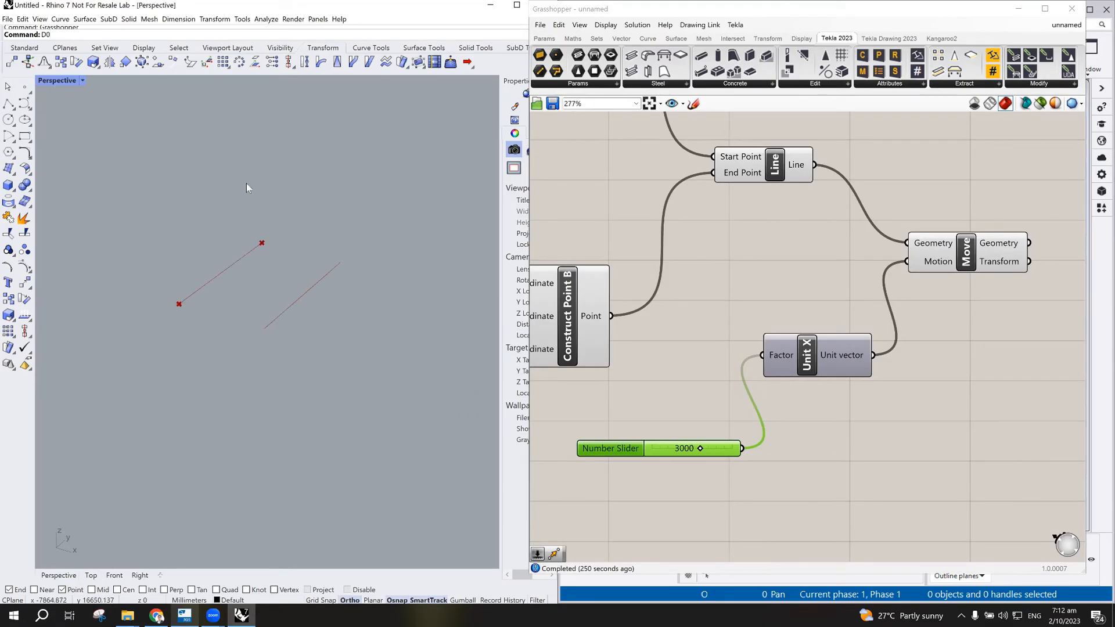
pyautogui.doubleClick(56, 81)
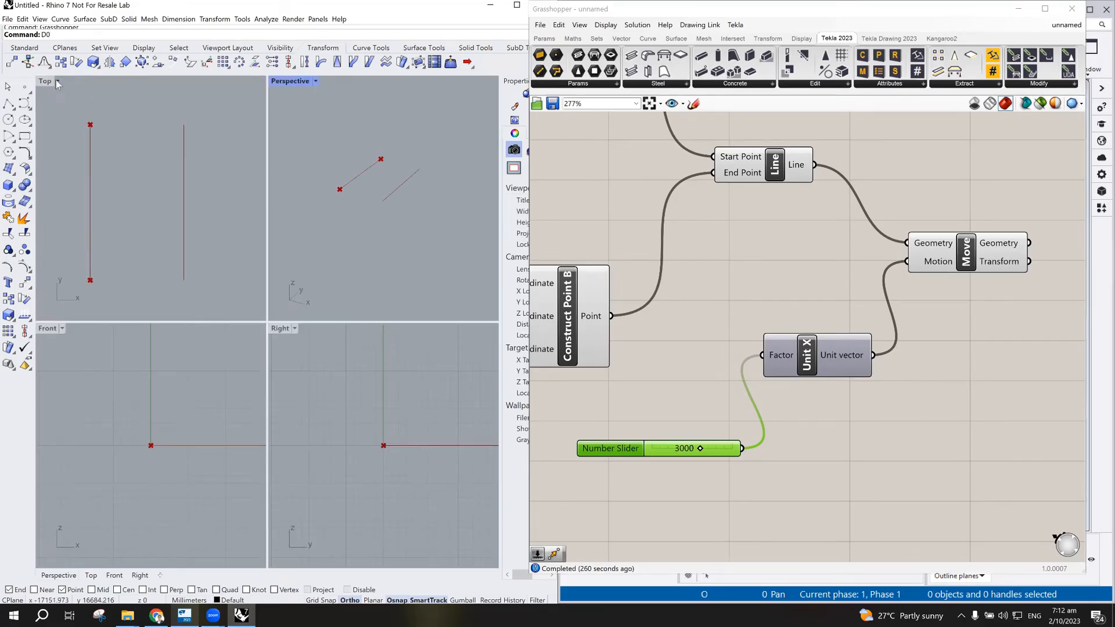
pyautogui.doubleClick(291, 81)
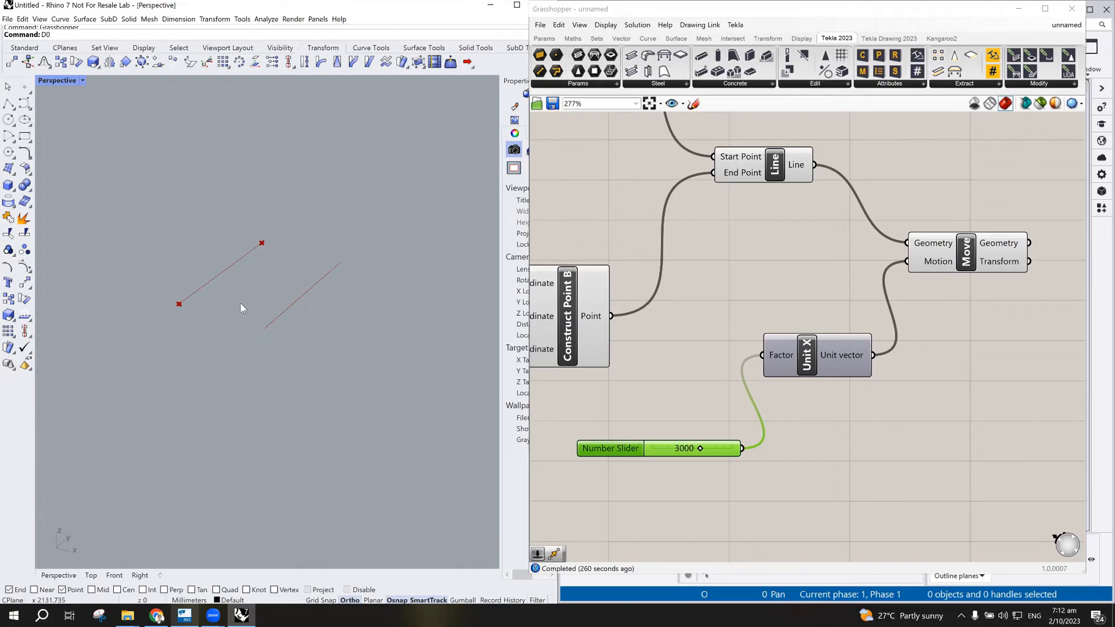
pyautogui.scroll(2, 272, 293)
pyautogui.doubleClick(57, 81)
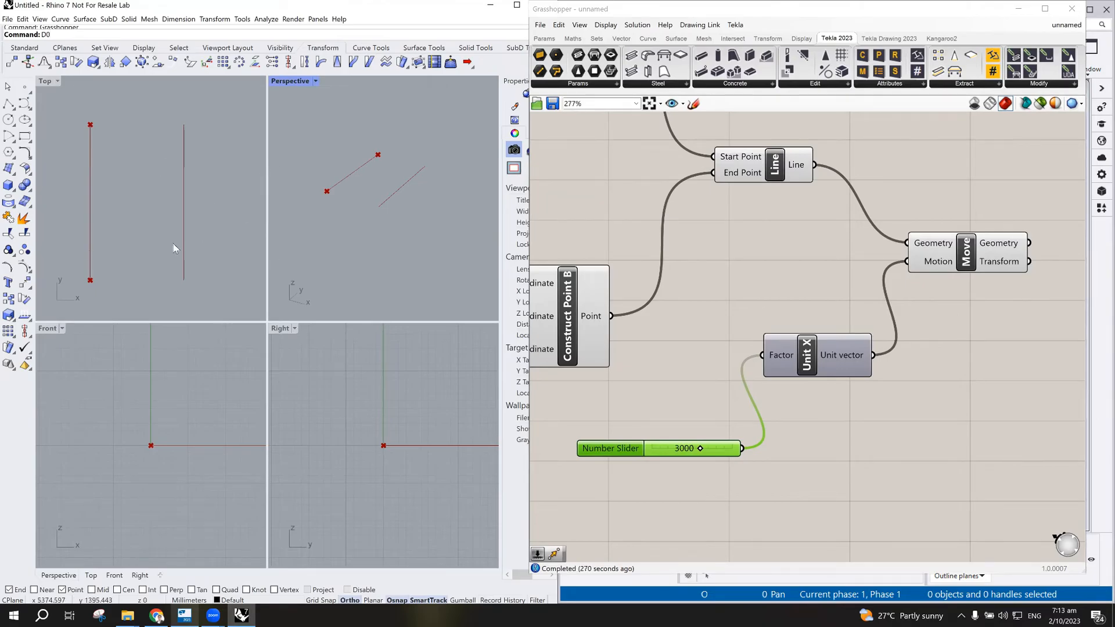
pyautogui.doubleClick(292, 81)
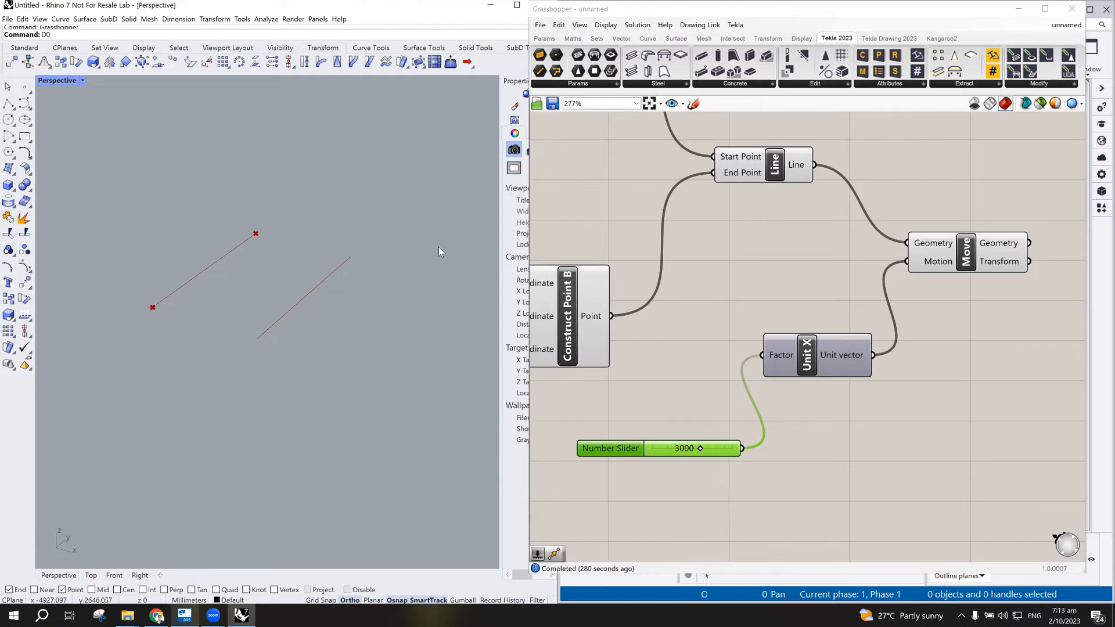
pyautogui.scroll(-4, 896, 357)
pyautogui.scroll(-4, 897, 356)
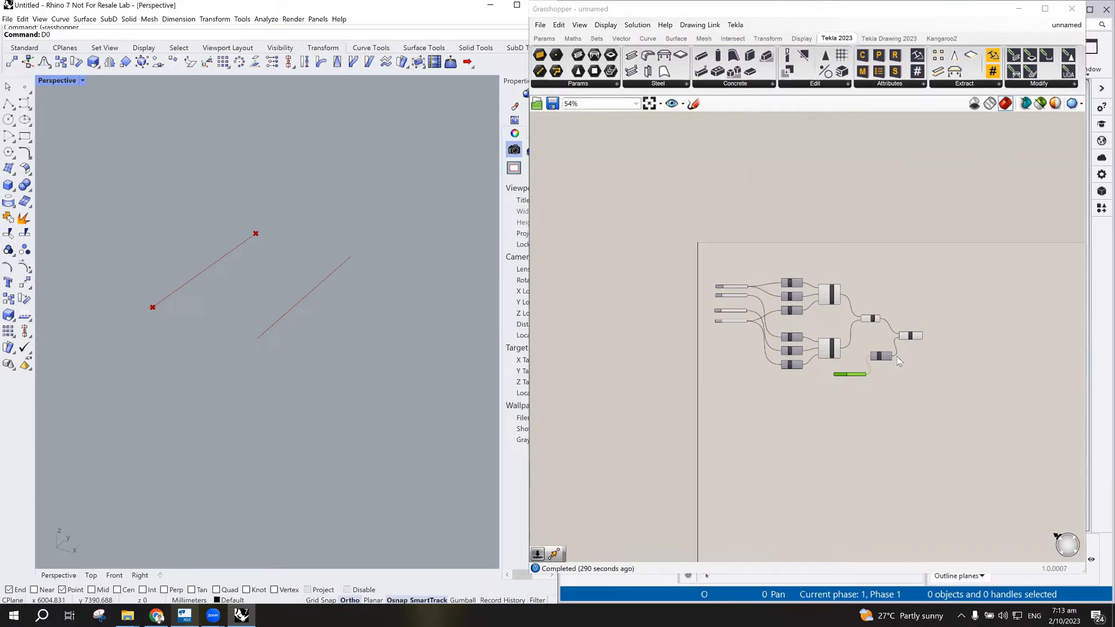
pyautogui.scroll(4, 865, 348)
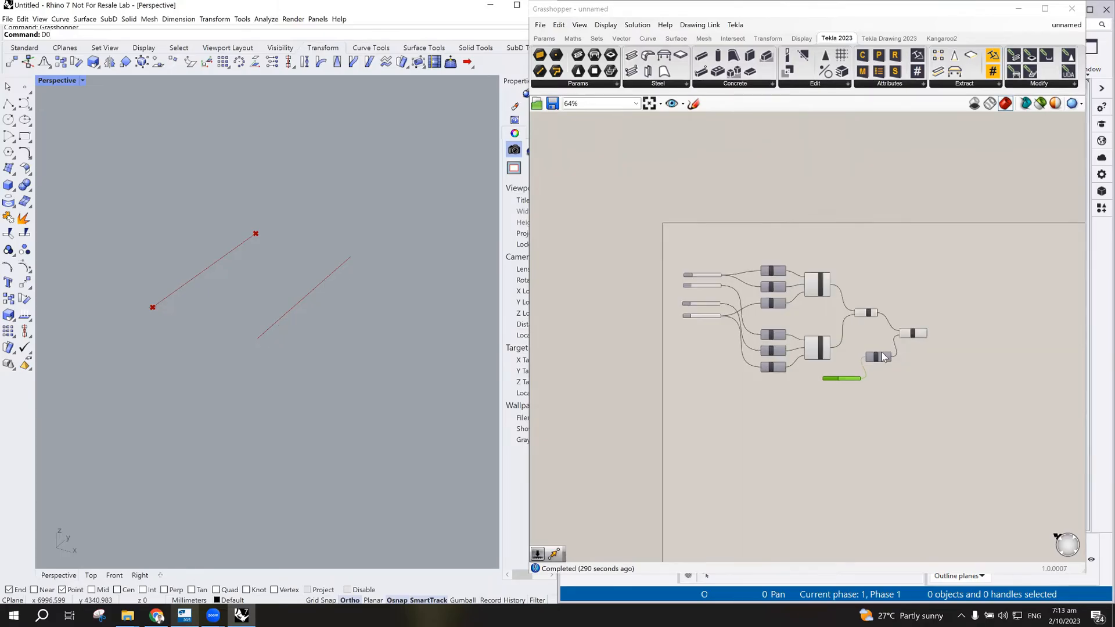
pyautogui.scroll(2, 705, 355)
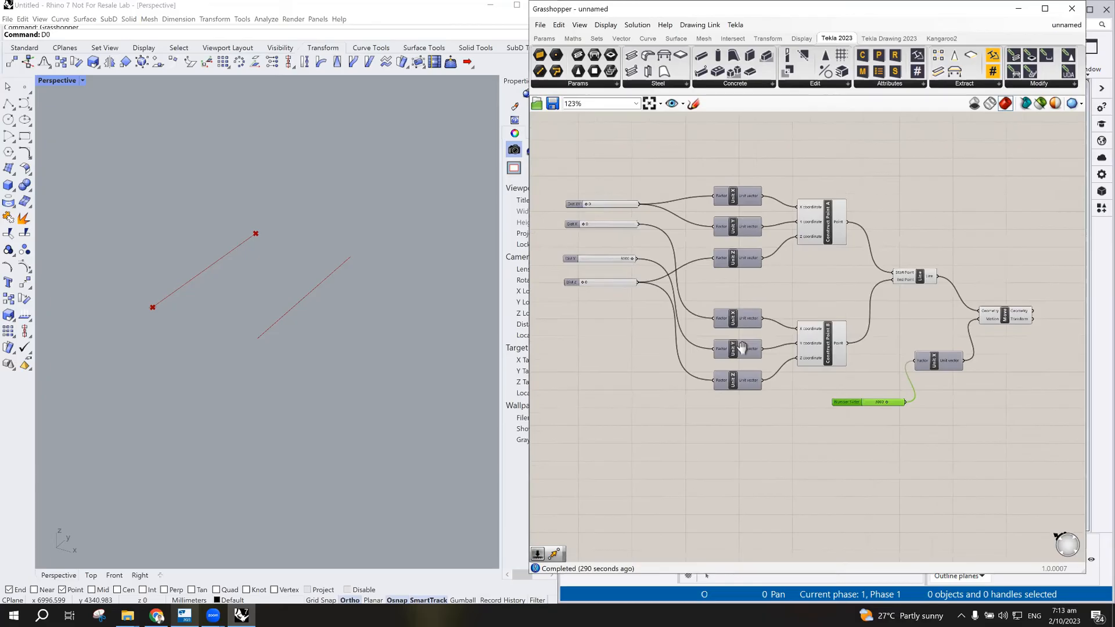
pyautogui.scroll(-1, 743, 355)
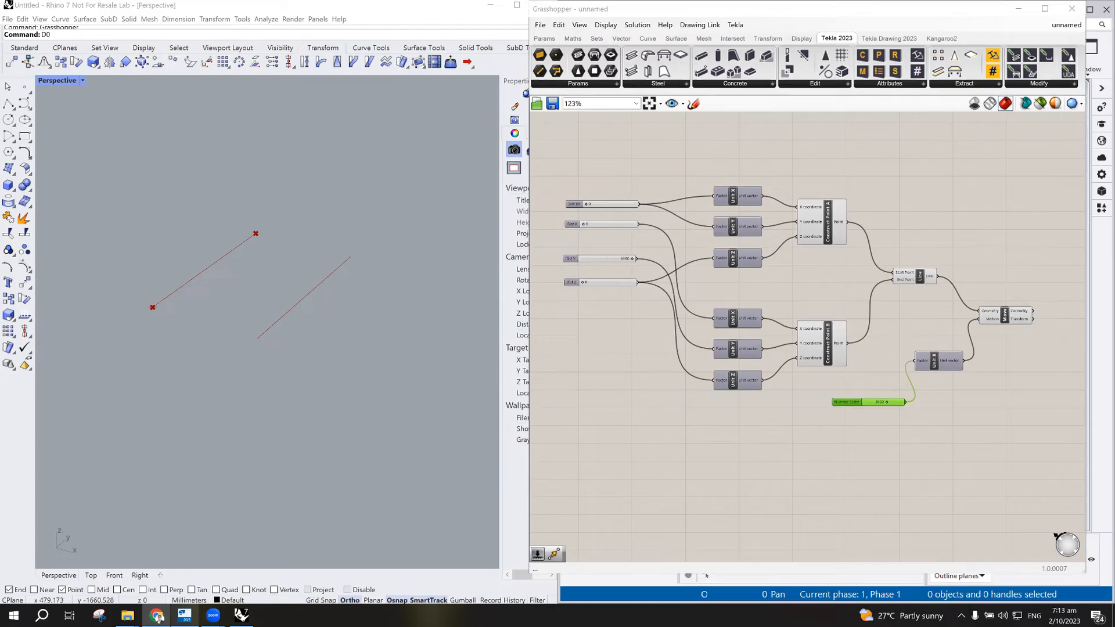
# - Inspect the Disconnect options on the Unit X component's Factor input without removing the slider's connection
pyautogui.scroll(5, 945, 416)
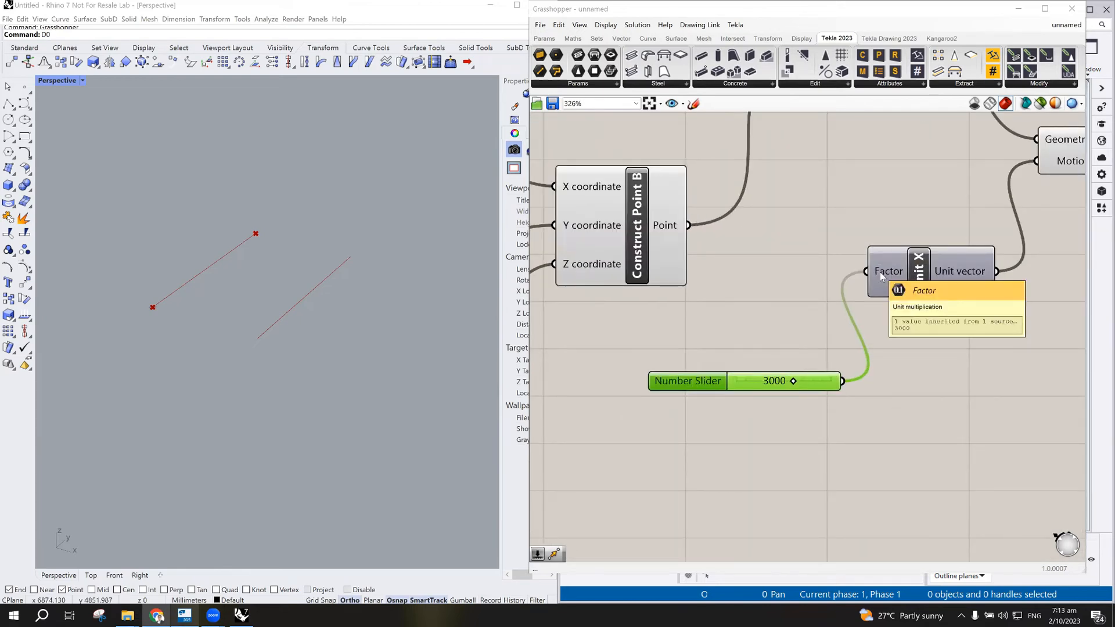
pyautogui.scroll(3, 891, 274)
pyautogui.scroll(-1, 891, 278)
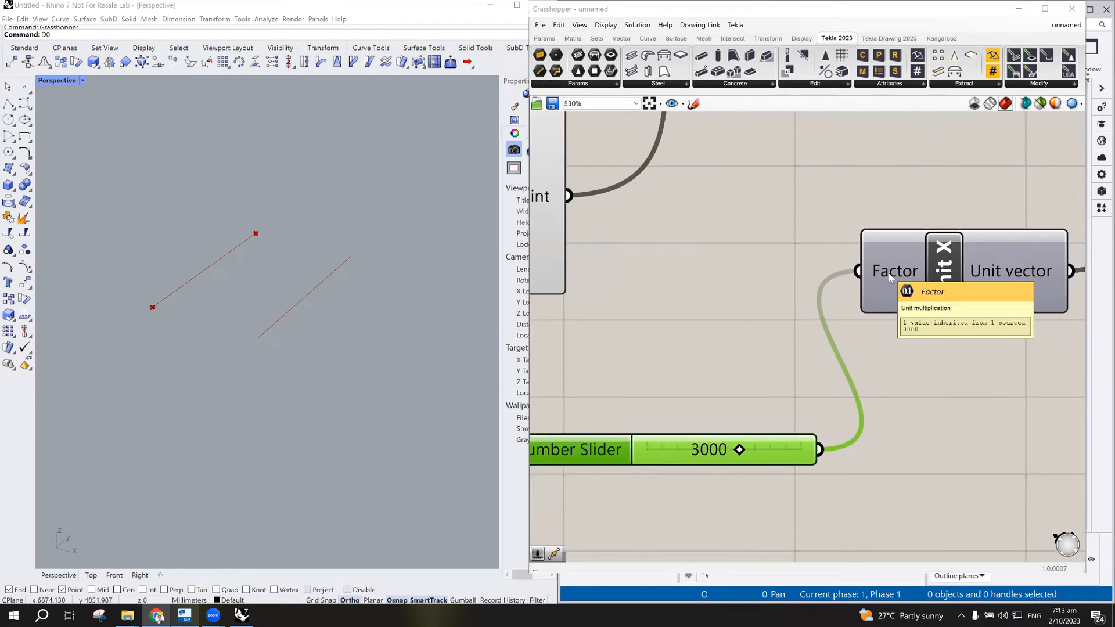
pyautogui.rightClick(892, 278)
pyautogui.moveTo(981, 303)
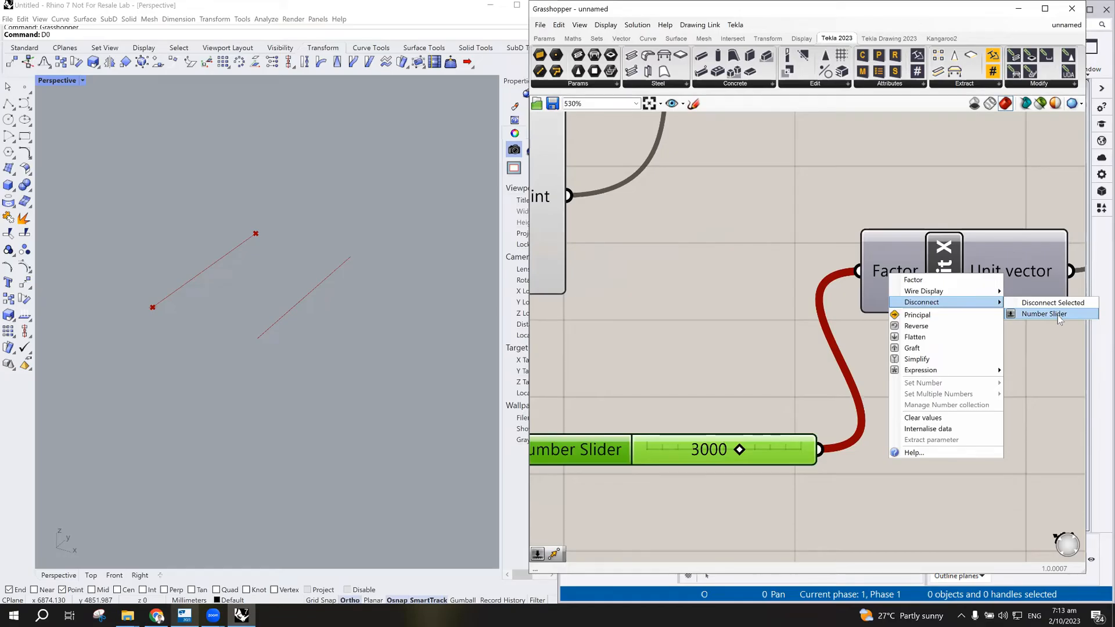
pyautogui.click(793, 246)
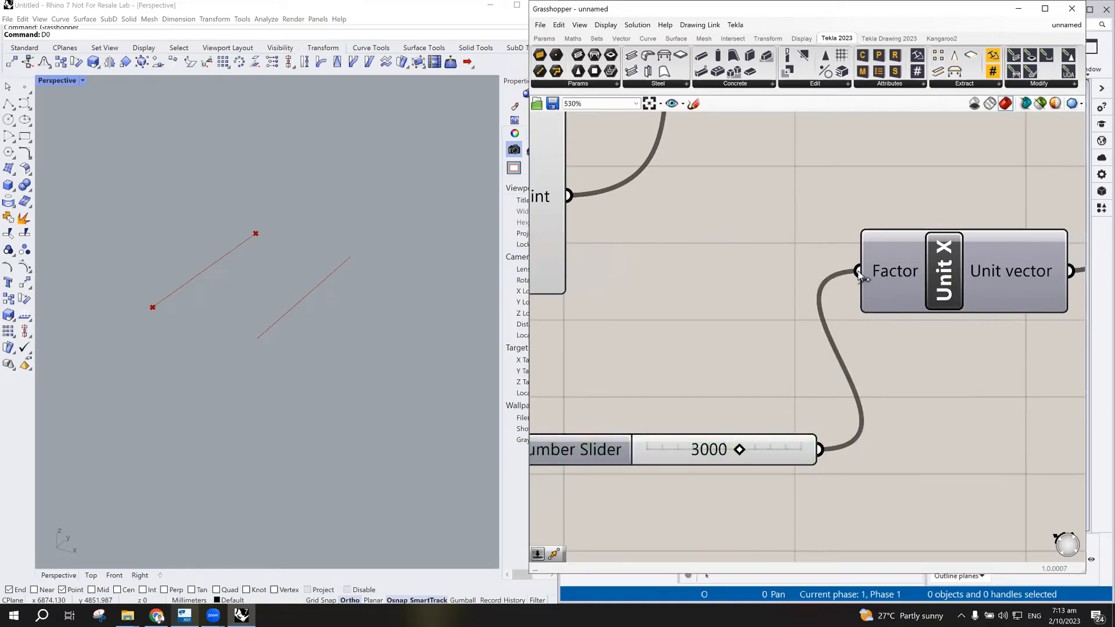
# - Detach the number slider's wire from Unit X's Factor input, reconnect it, and check the input's Disconnect options
pyautogui.moveTo(861, 278); pyautogui.dragTo(820, 451)
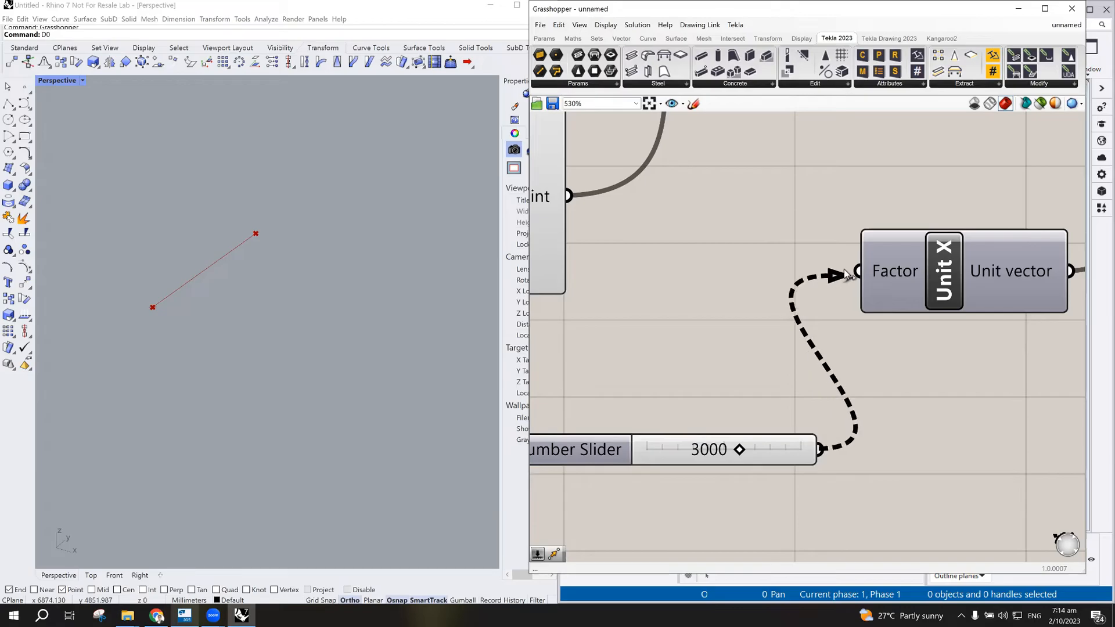
pyautogui.moveTo(858, 271)
pyautogui.mouseDown()
pyautogui.moveTo(823, 274)
pyautogui.moveTo(842, 401)
pyautogui.moveTo(821, 450)
pyautogui.moveTo(860, 270)
pyautogui.mouseUp()
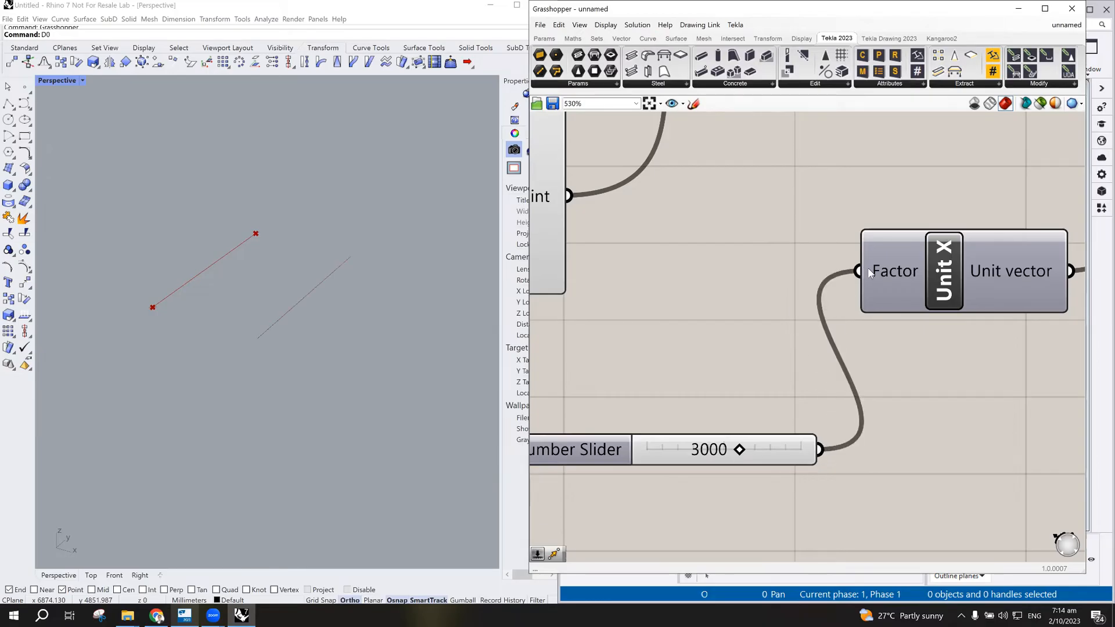
pyautogui.rightClick(875, 271)
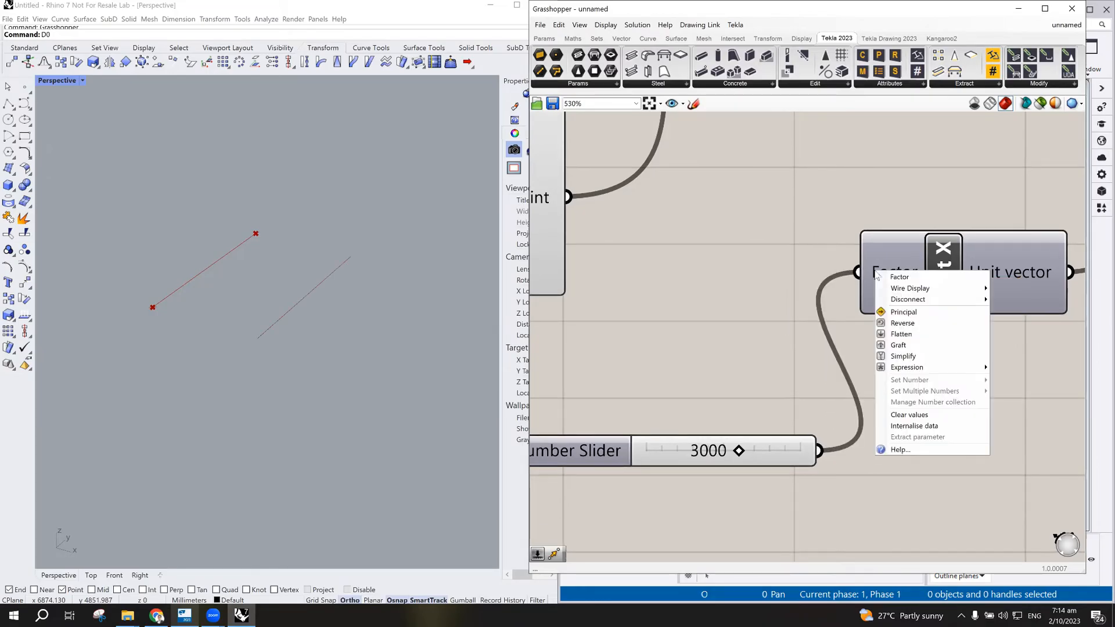
pyautogui.moveTo(919, 300)
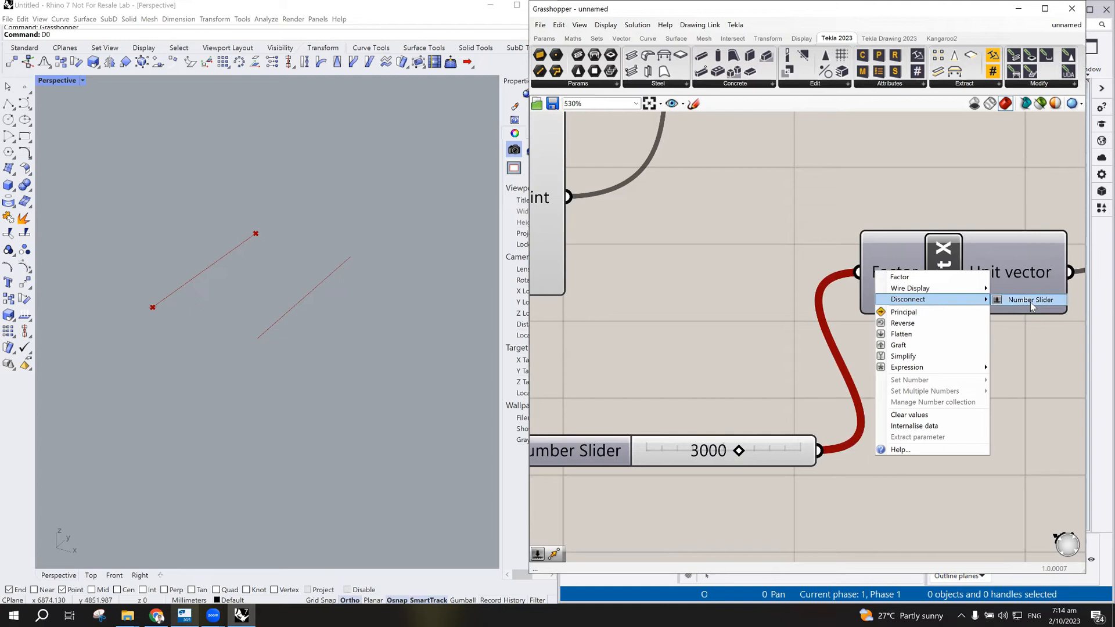
pyautogui.click(1013, 396)
pyautogui.scroll(-7, 741, 353)
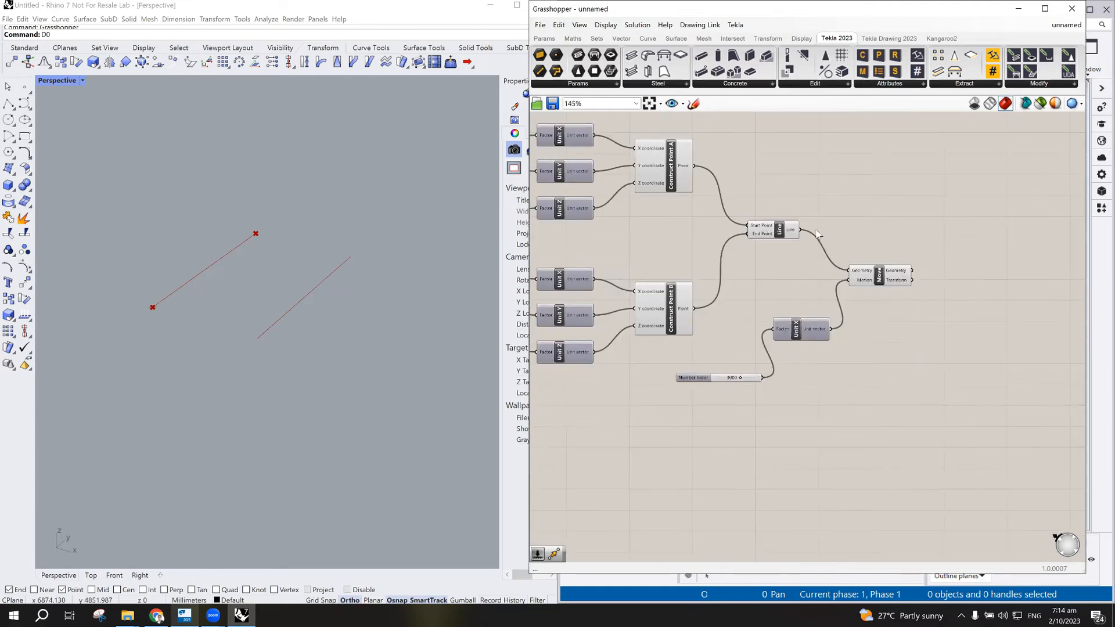
pyautogui.scroll(2, 813, 232)
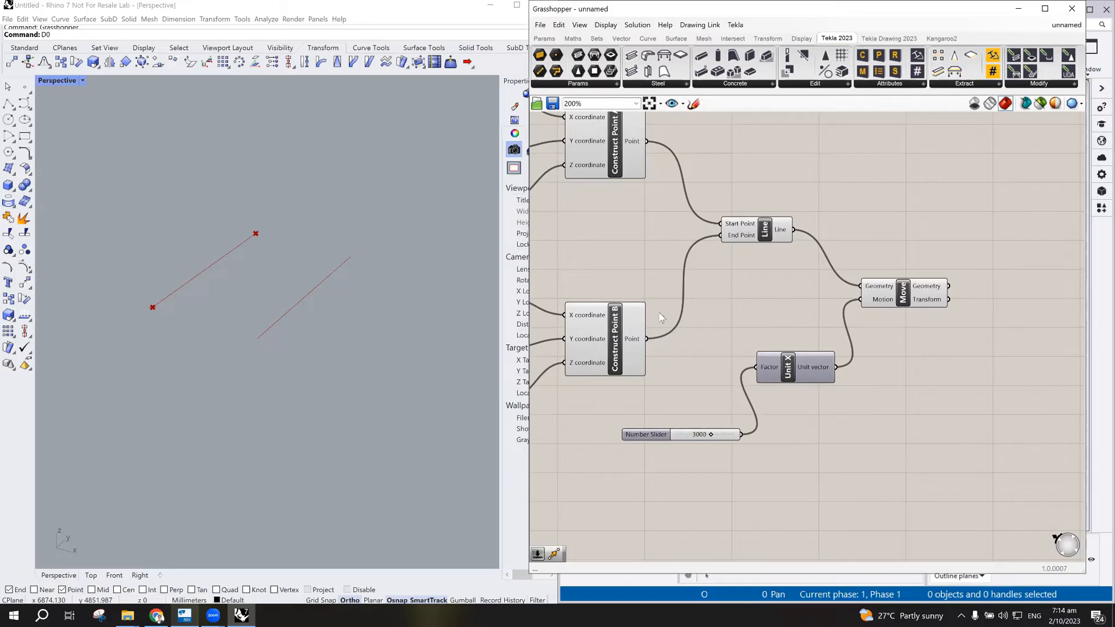
pyautogui.scroll(2, 700, 450)
pyautogui.scroll(1, 701, 449)
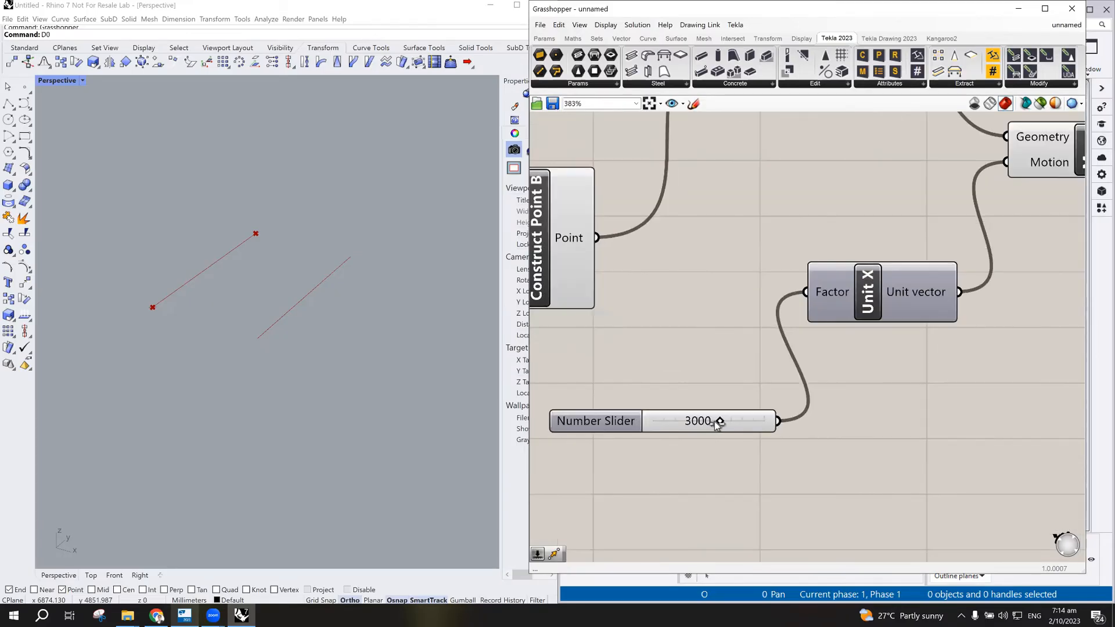
# - Set the number slider feeding Unit X's Factor input to 2000
pyautogui.click(676, 426)
pyautogui.doubleClick(676, 425)
pyautogui.write('2000')
pyautogui.press('Return')
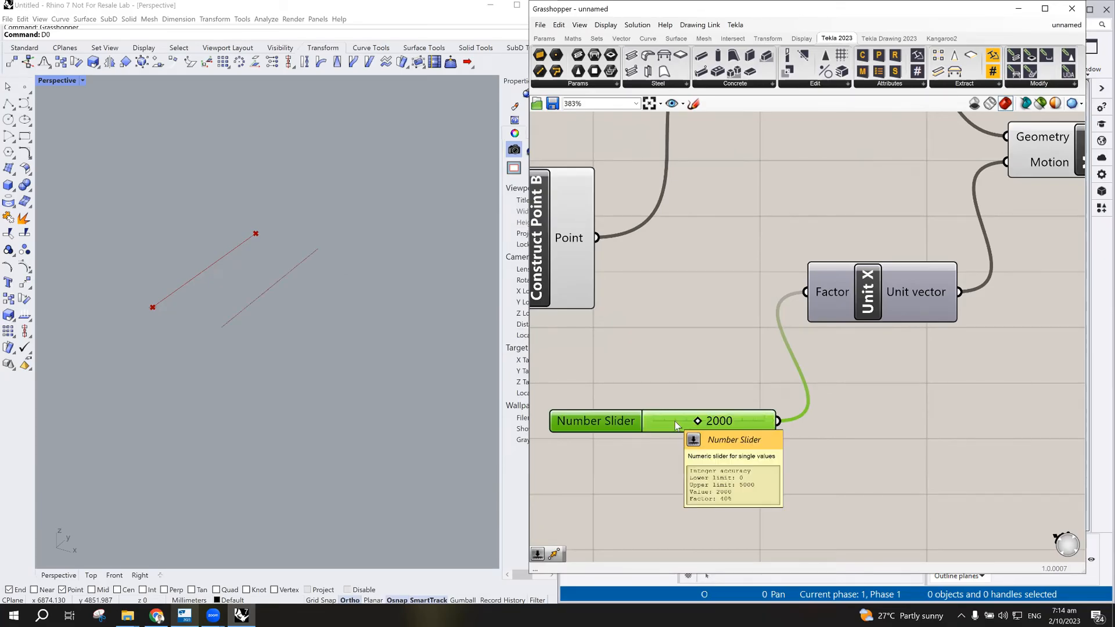
pyautogui.scroll(-1, 677, 425)
pyautogui.scroll(-2, 750, 399)
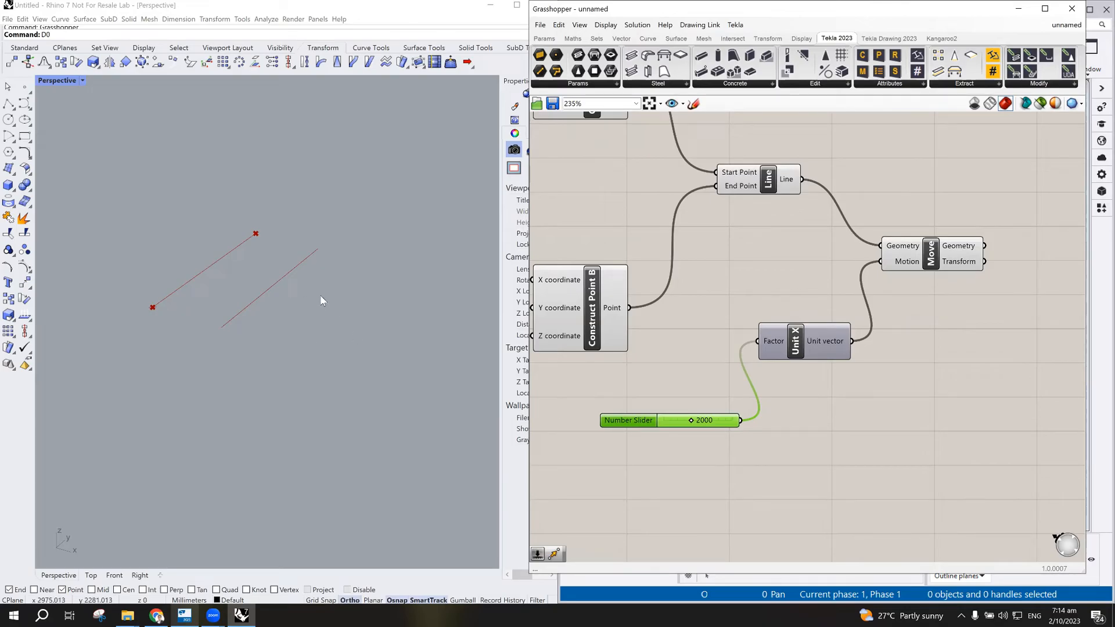
pyautogui.moveTo(795, 346); pyautogui.dragTo(763, 341, button='right')
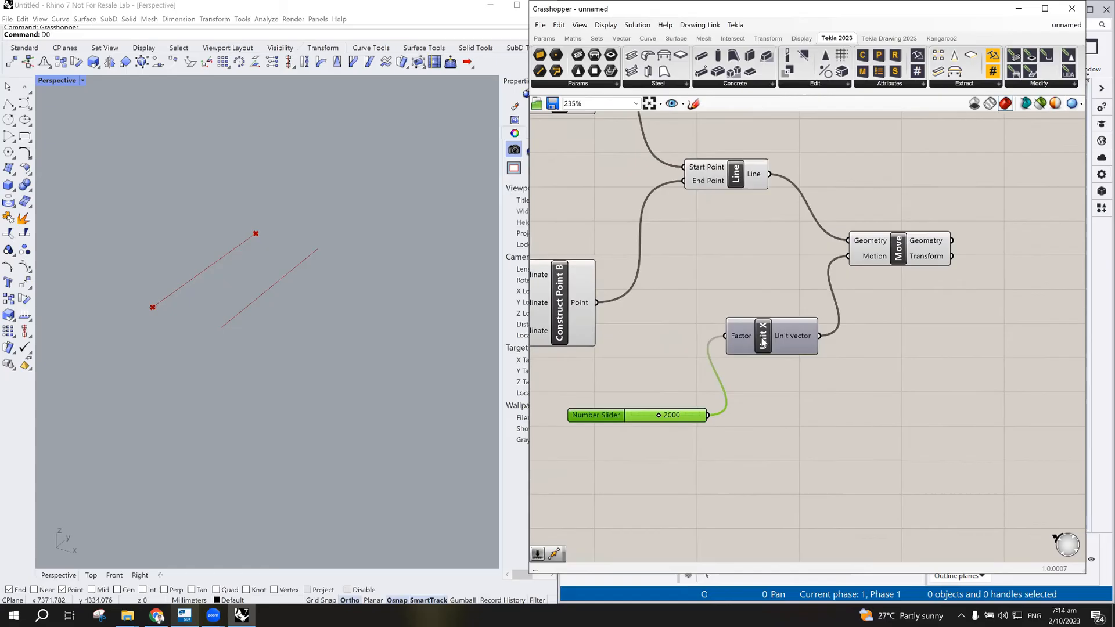
# - Reposition the Unit X component and its number slider slightly higher, closer to the Move component
pyautogui.moveTo(763, 342); pyautogui.dragTo(764, 333)
pyautogui.moveTo(618, 419); pyautogui.dragTo(626, 408)
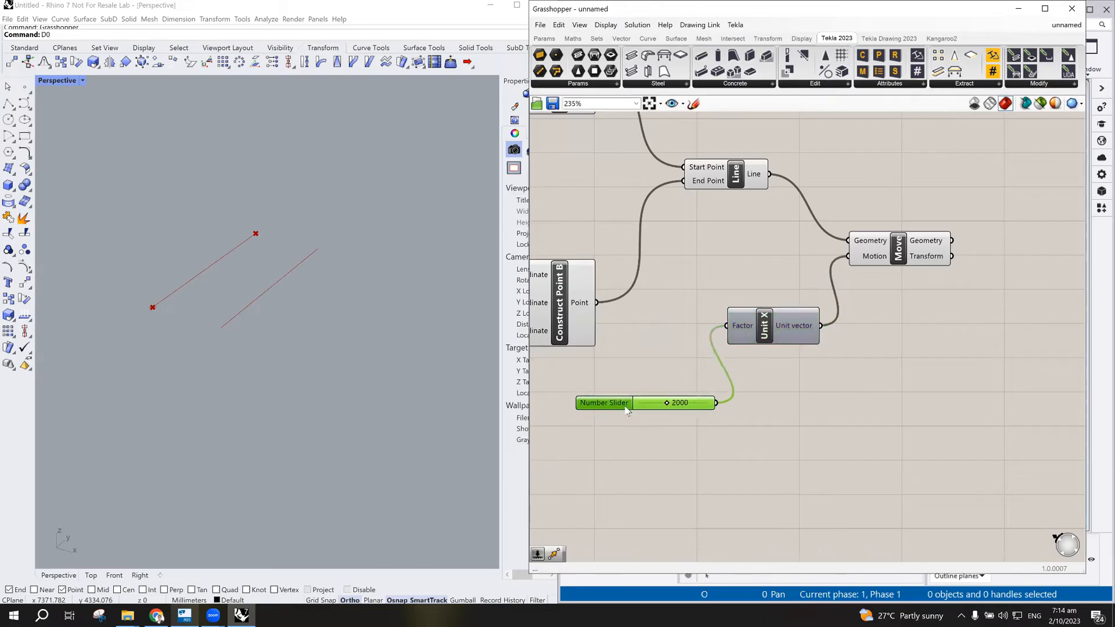
pyautogui.scroll(-1, 849, 361)
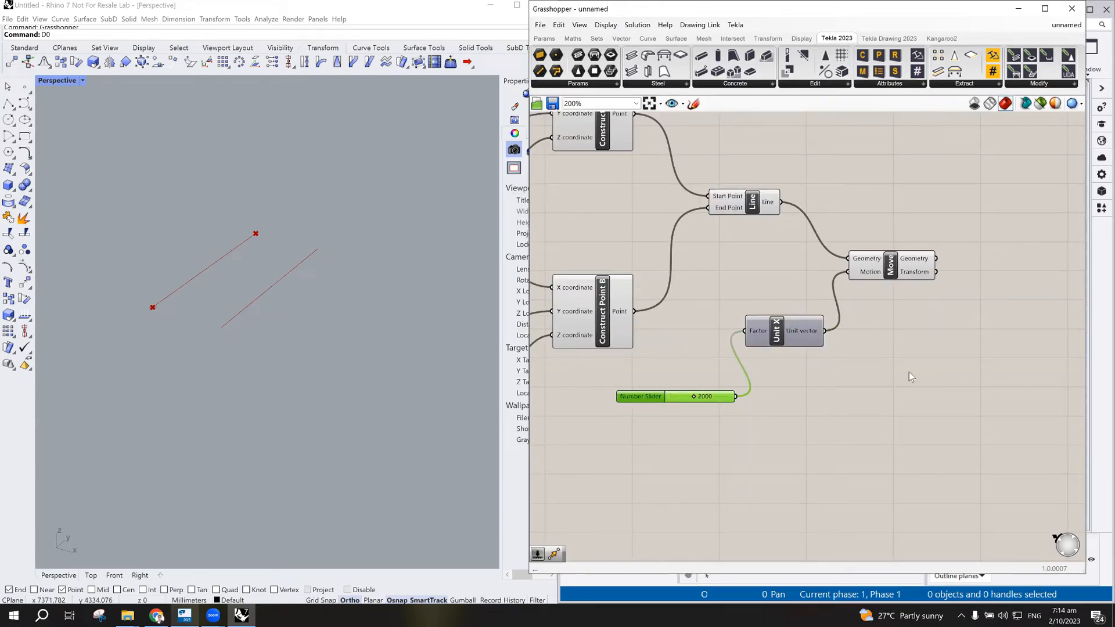
pyautogui.scroll(-2, 910, 376)
pyautogui.scroll(2, 923, 366)
pyautogui.moveTo(878, 332); pyautogui.dragTo(803, 295, button='right')
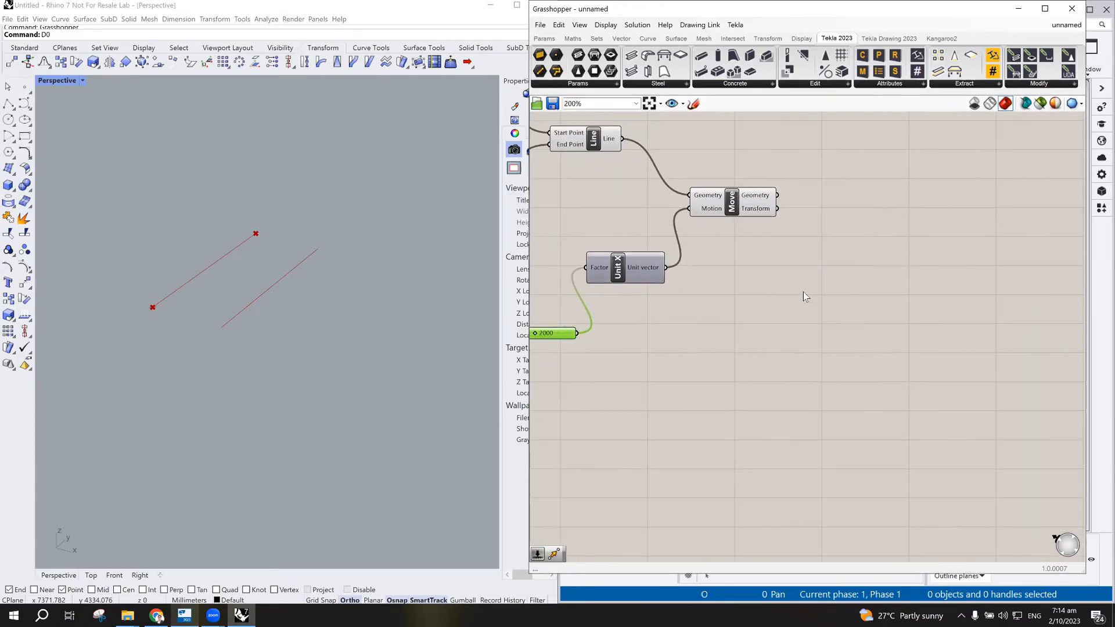
pyautogui.scroll(-2, 767, 298)
pyautogui.click(682, 276)
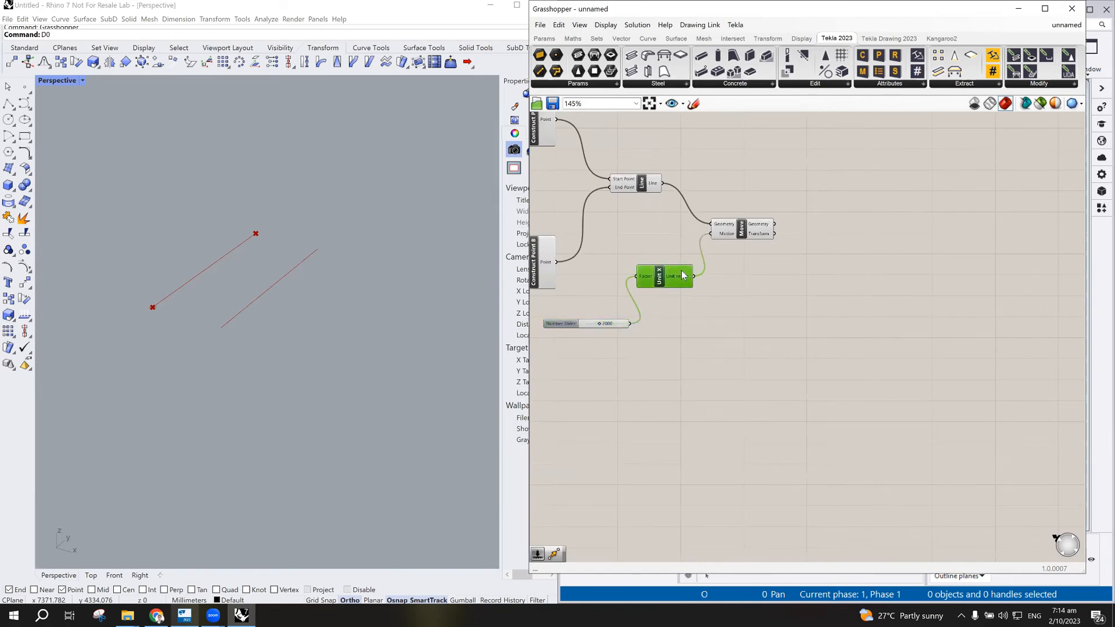
pyautogui.moveTo(682, 275); pyautogui.dragTo(680, 265)
pyautogui.moveTo(573, 328); pyautogui.dragTo(577, 311)
# - Try duplicating the Move, Unit X and number slider group by copy and paste, deleting each pasted copy
pyautogui.moveTo(827, 220); pyautogui.dragTo(604, 350)
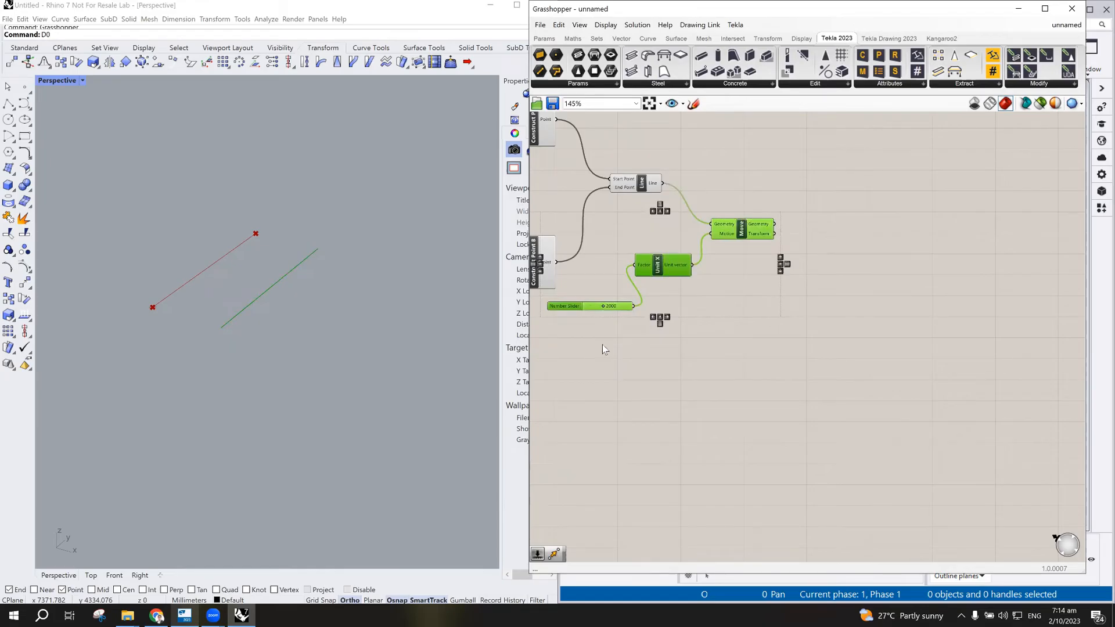
pyautogui.hotkey('ctrl', 'v')
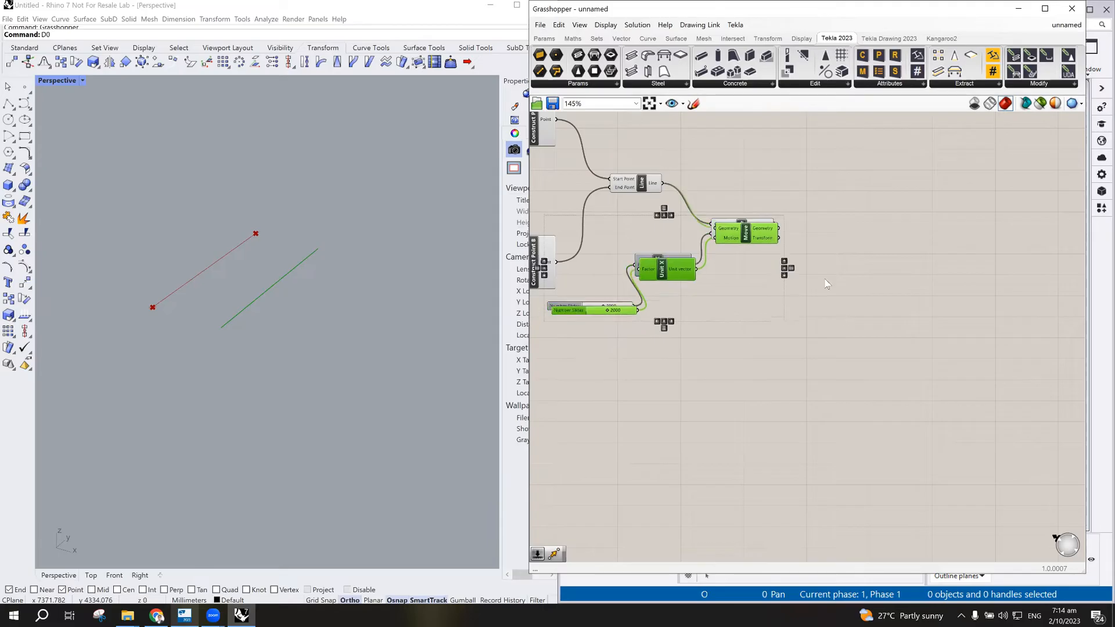
pyautogui.moveTo(748, 233); pyautogui.dragTo(877, 259)
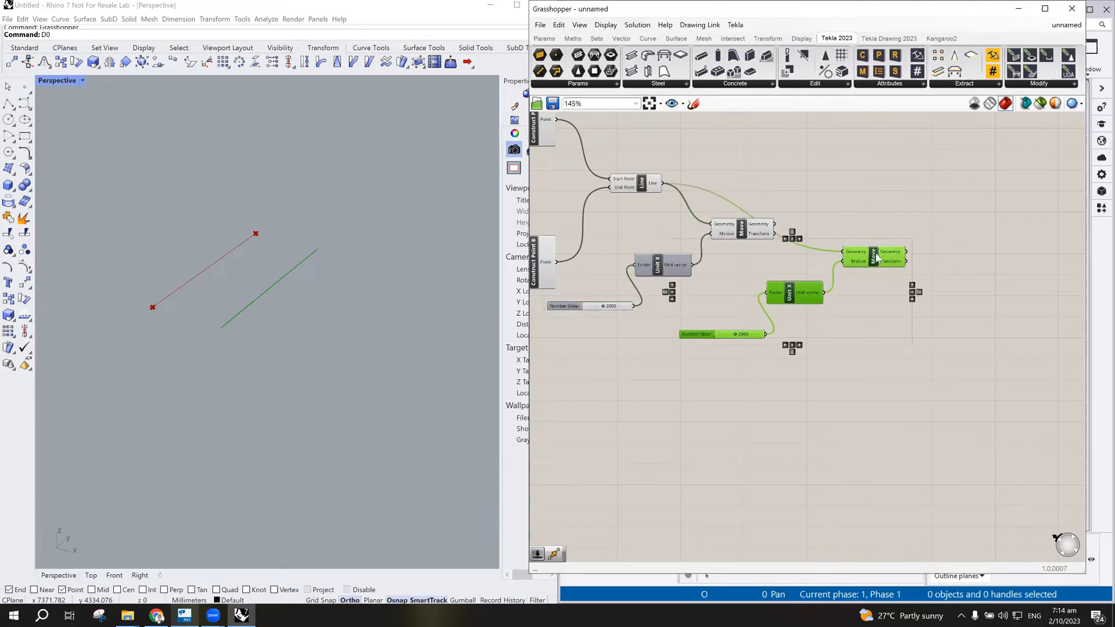
pyautogui.press('Delete')
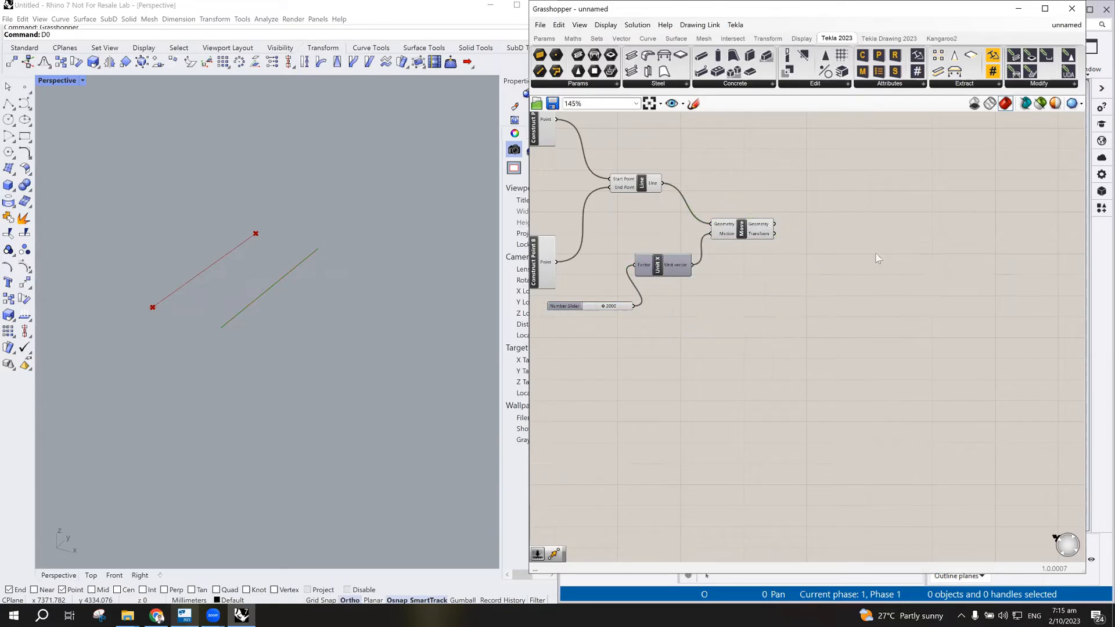
pyautogui.moveTo(819, 224); pyautogui.dragTo(599, 369)
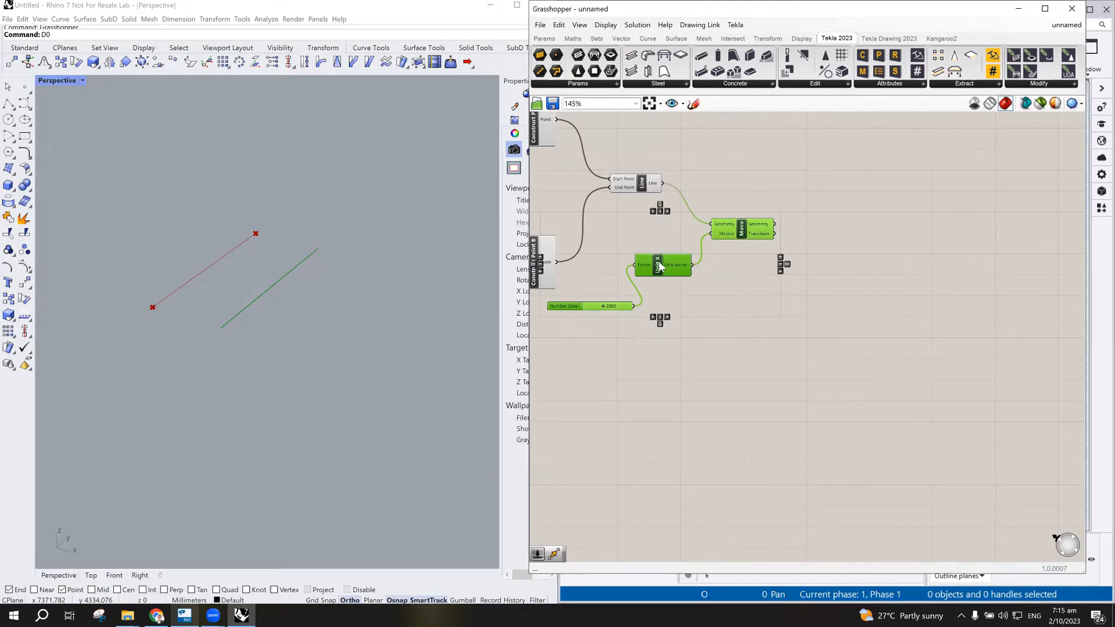
pyautogui.hotkey('ctrl', 'v')
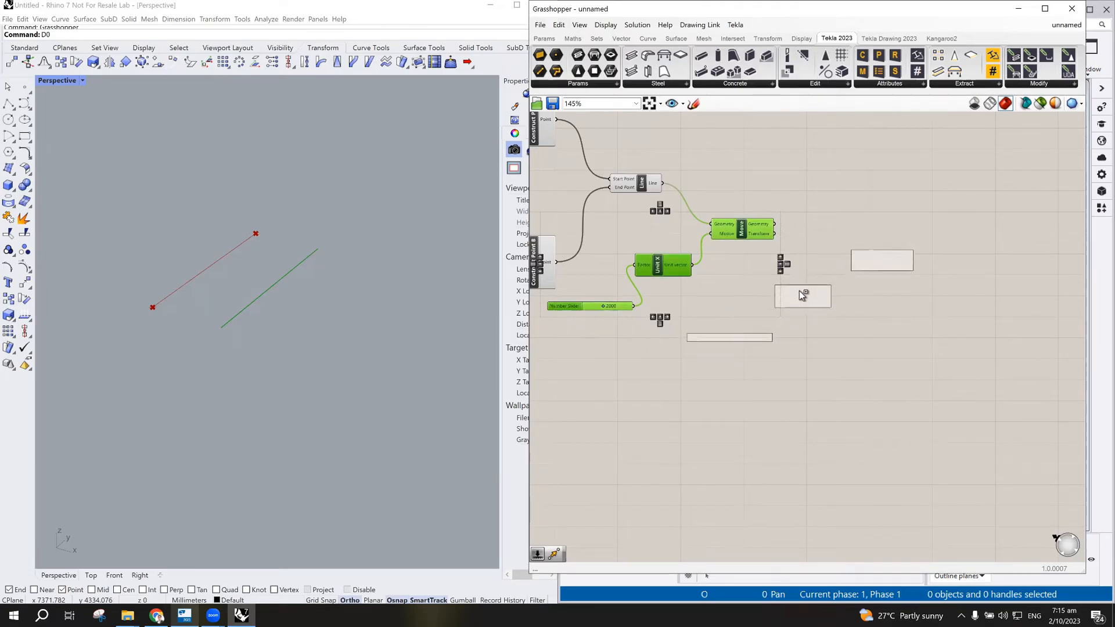
pyautogui.click(800, 289)
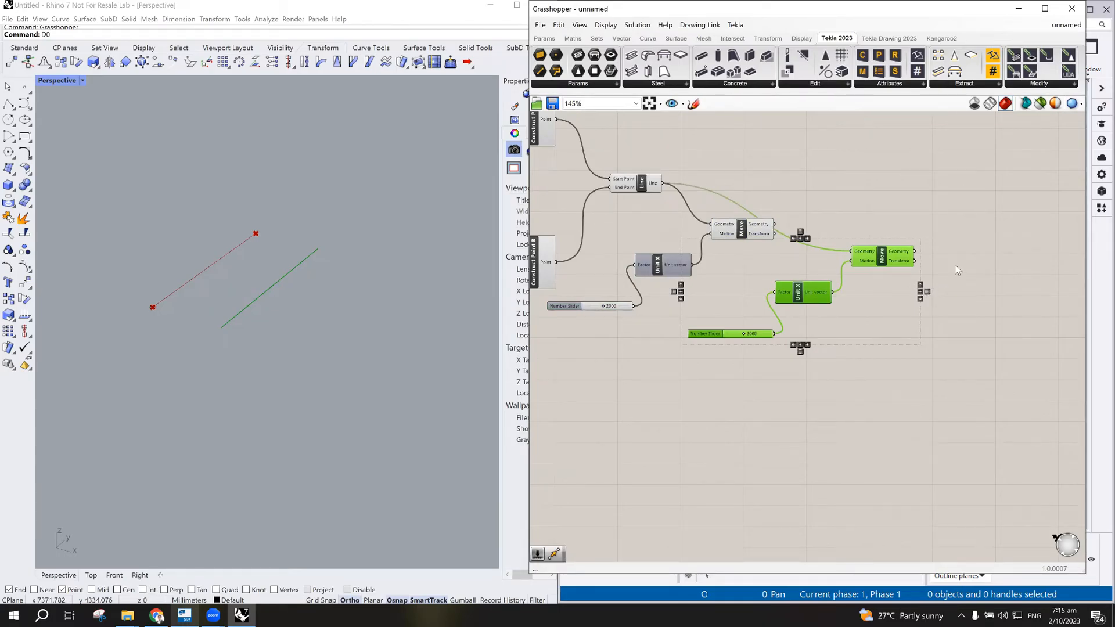
pyautogui.moveTo(860, 328); pyautogui.dragTo(862, 330)
pyautogui.moveTo(962, 247); pyautogui.dragTo(726, 386)
pyautogui.press('Delete')
# - Duplicate the Move, Unit X and number slider group and place the copy to the right of the original
pyautogui.moveTo(830, 231); pyautogui.dragTo(607, 377)
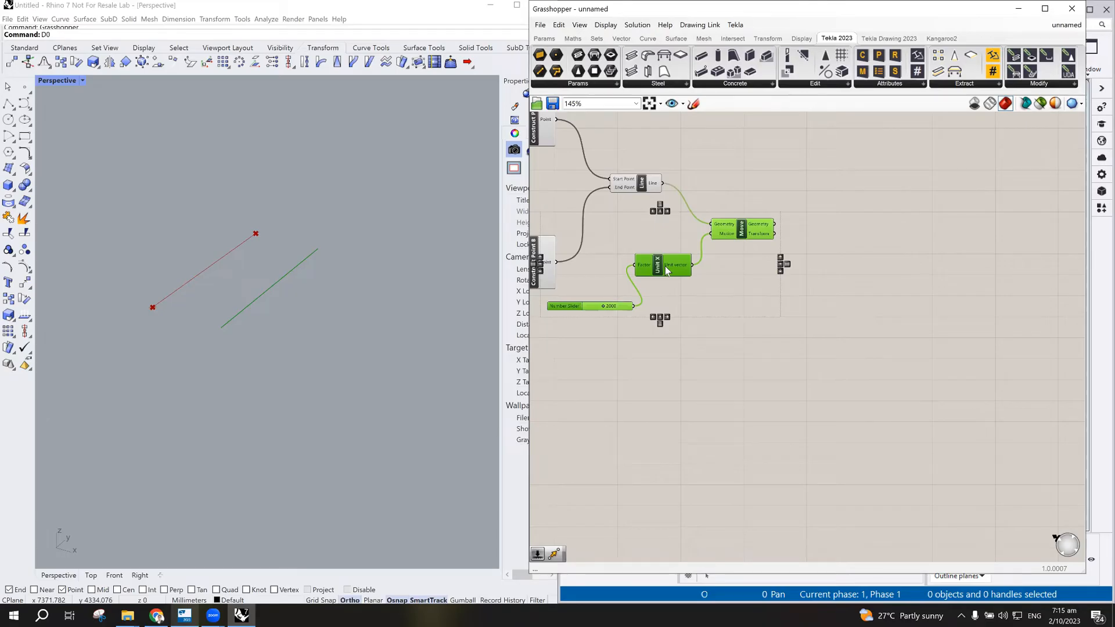
pyautogui.moveTo(667, 271); pyautogui.dragTo(811, 293)
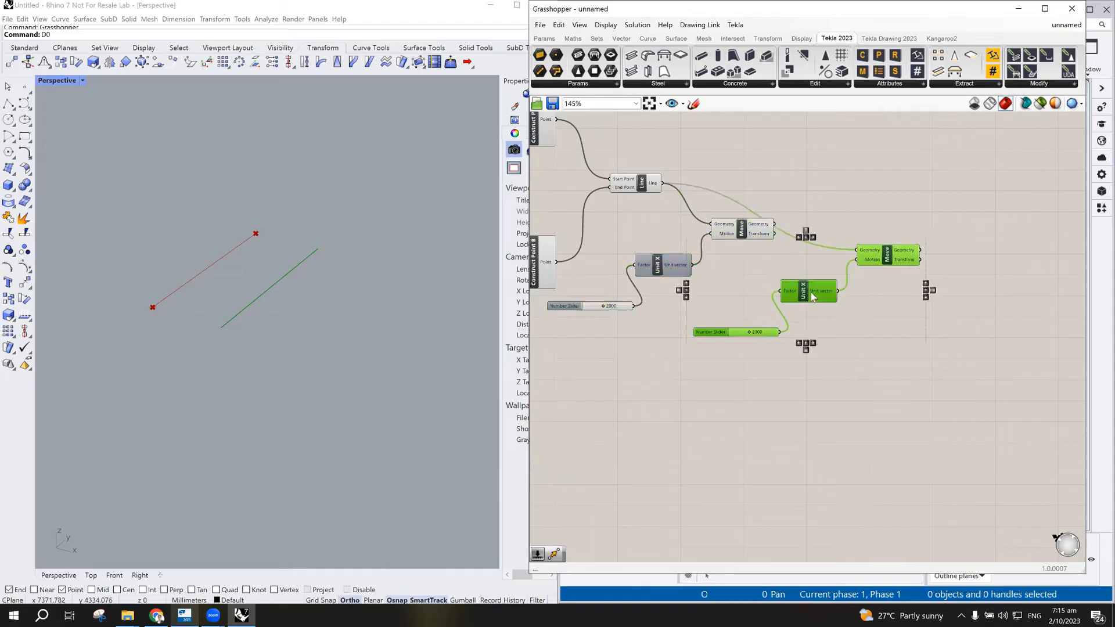
pyautogui.click(881, 327)
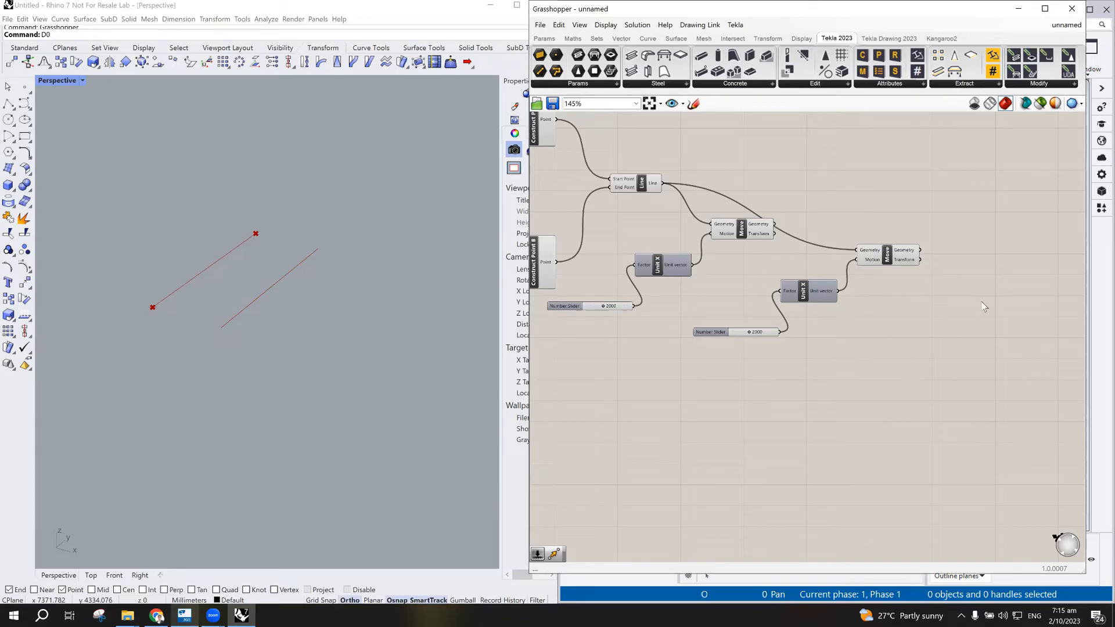
# - Compare the viewport previews of the original and duplicated Move components by selecting each one
pyautogui.scroll(1, 929, 279)
pyautogui.scroll(1, 880, 267)
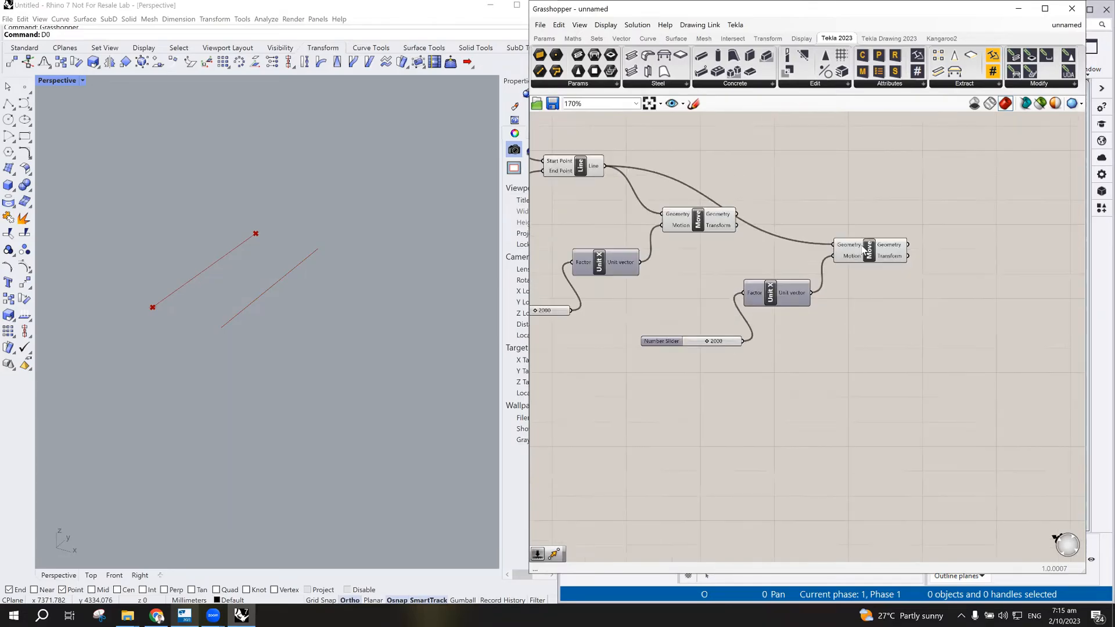
pyautogui.scroll(-1, 671, 273)
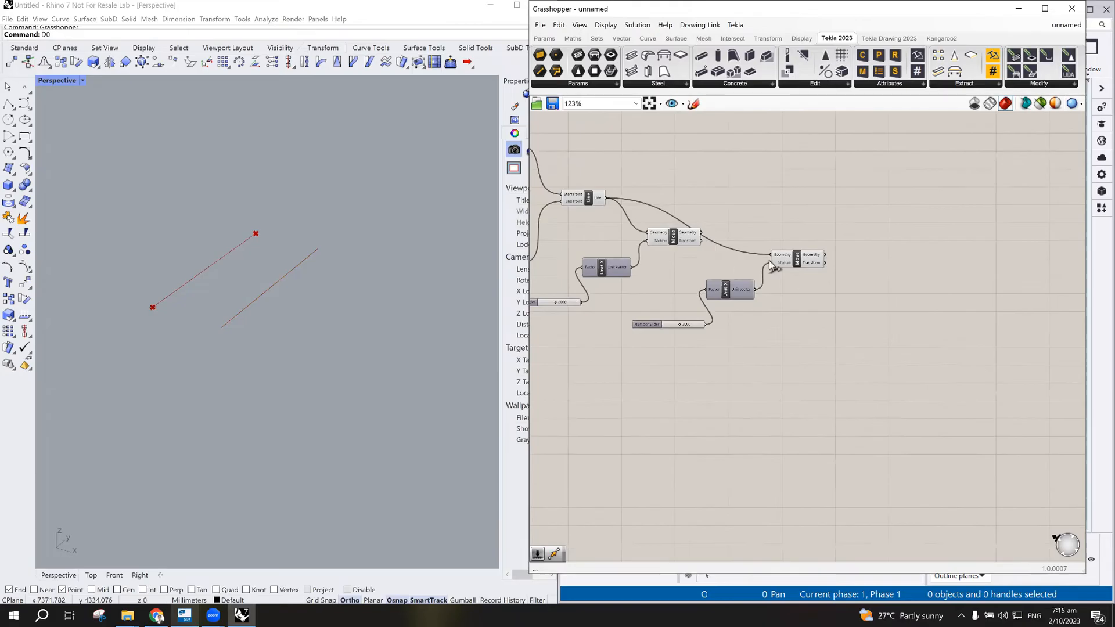
pyautogui.scroll(-2, 710, 267)
pyautogui.scroll(2, 583, 203)
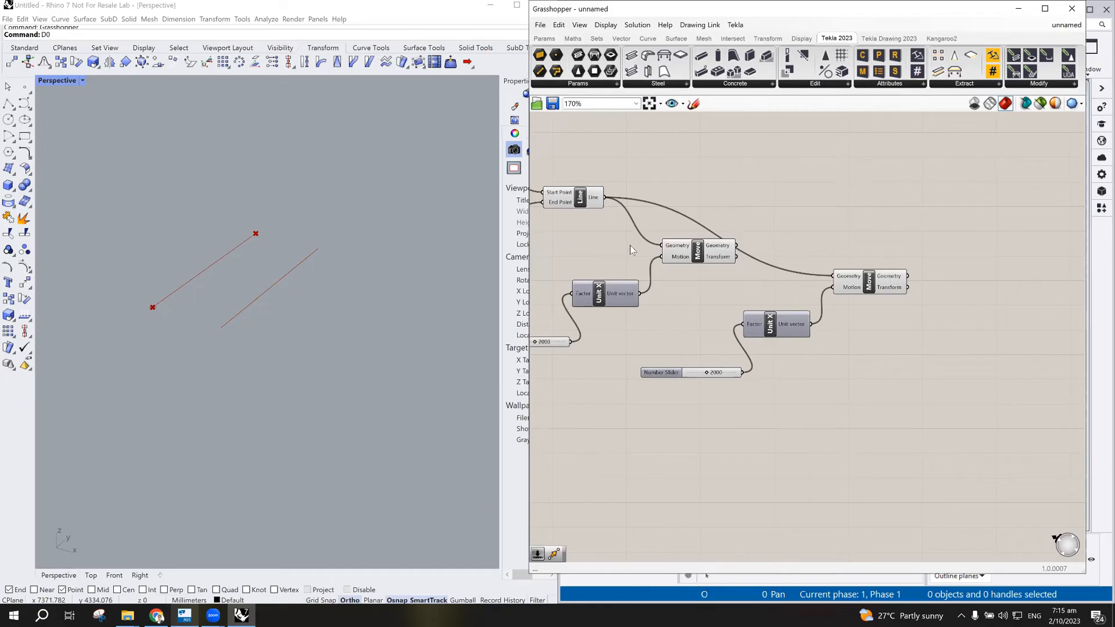
pyautogui.click(699, 255)
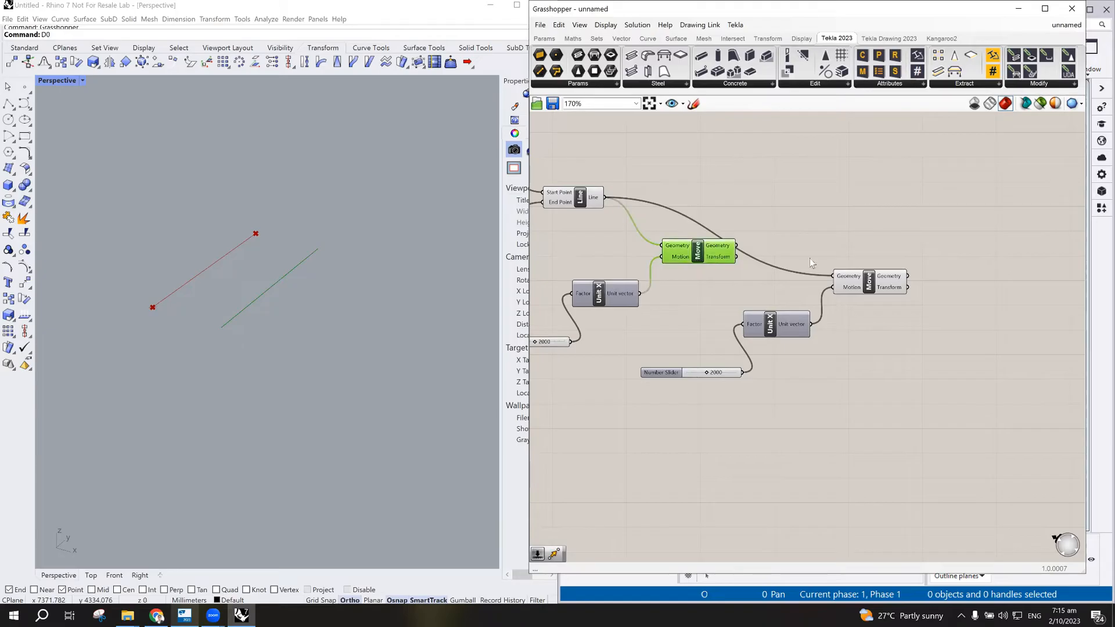
pyautogui.click(874, 285)
pyautogui.click(869, 233)
pyautogui.click(703, 257)
pyautogui.click(795, 212)
pyautogui.click(865, 283)
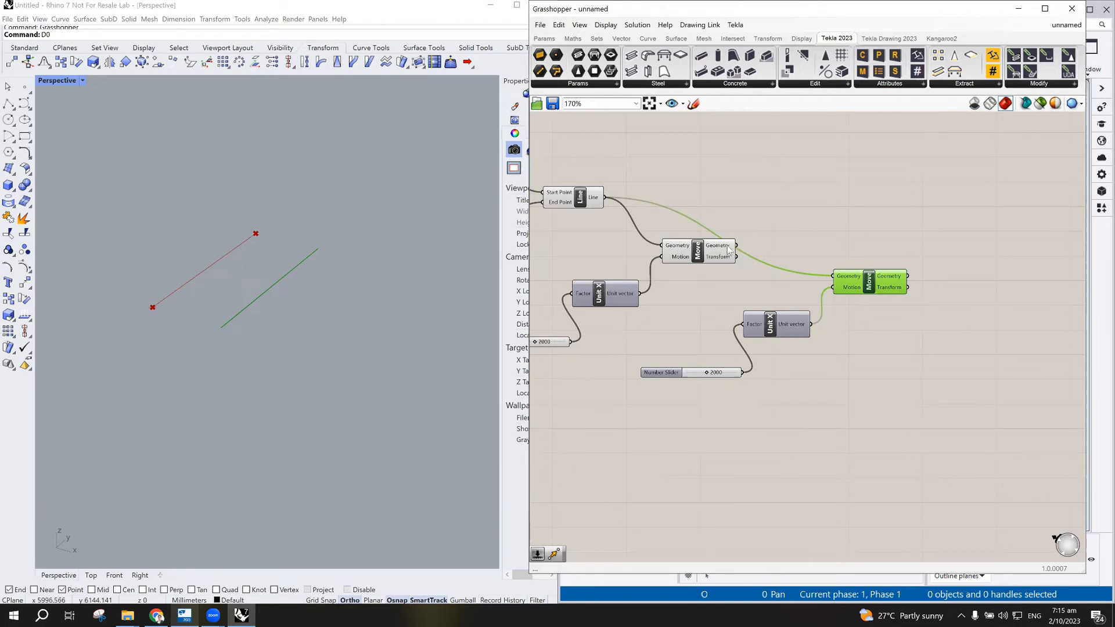
# - Feed the first Move's Geometry output into the second Move's Geometry input, replacing the wire from Line
pyautogui.scroll(2, 733, 248)
pyautogui.moveTo(734, 244); pyautogui.dragTo(868, 287)
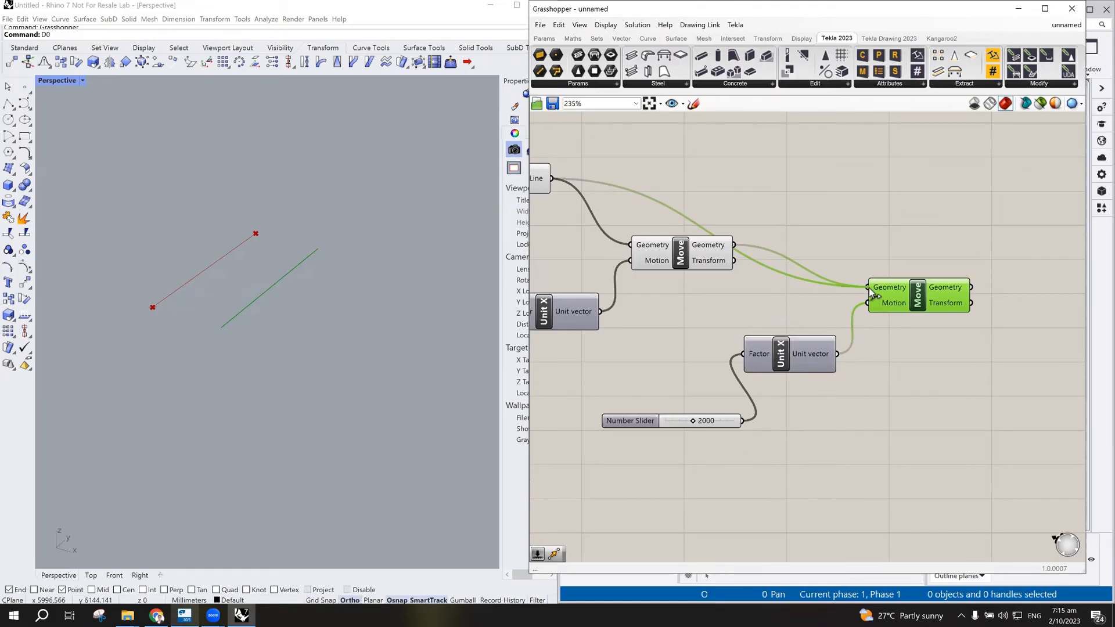
pyautogui.moveTo(870, 289); pyautogui.dragTo(869, 290)
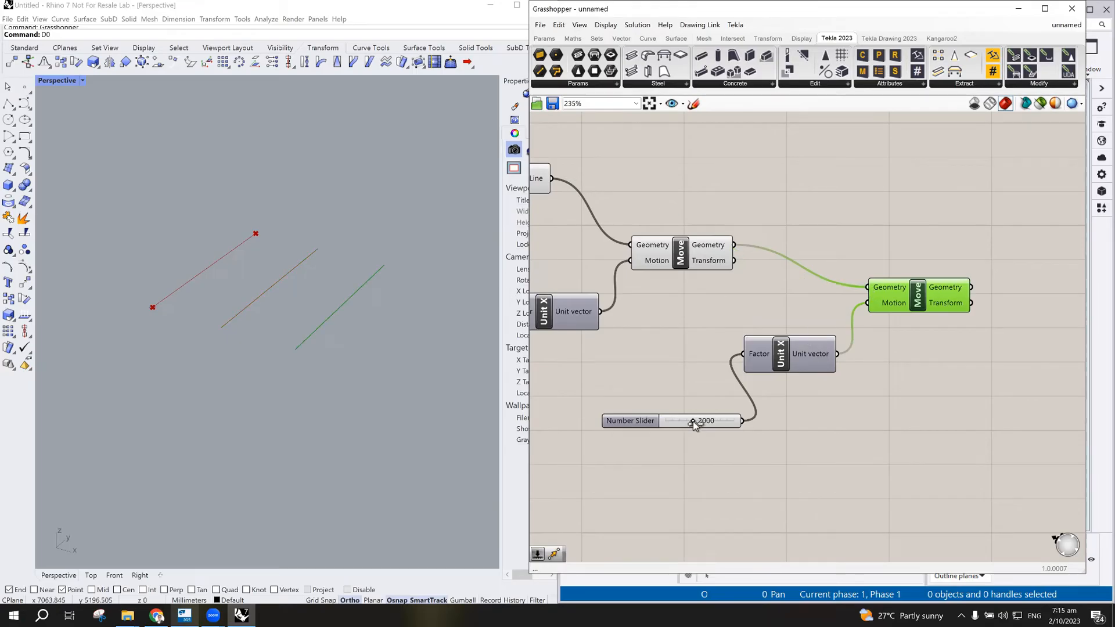
# - Try a larger offset on the second Unit X's slider, then set its value to exactly 4000
pyautogui.moveTo(692, 421); pyautogui.dragTo(762, 423)
pyautogui.scroll(-2, 796, 423)
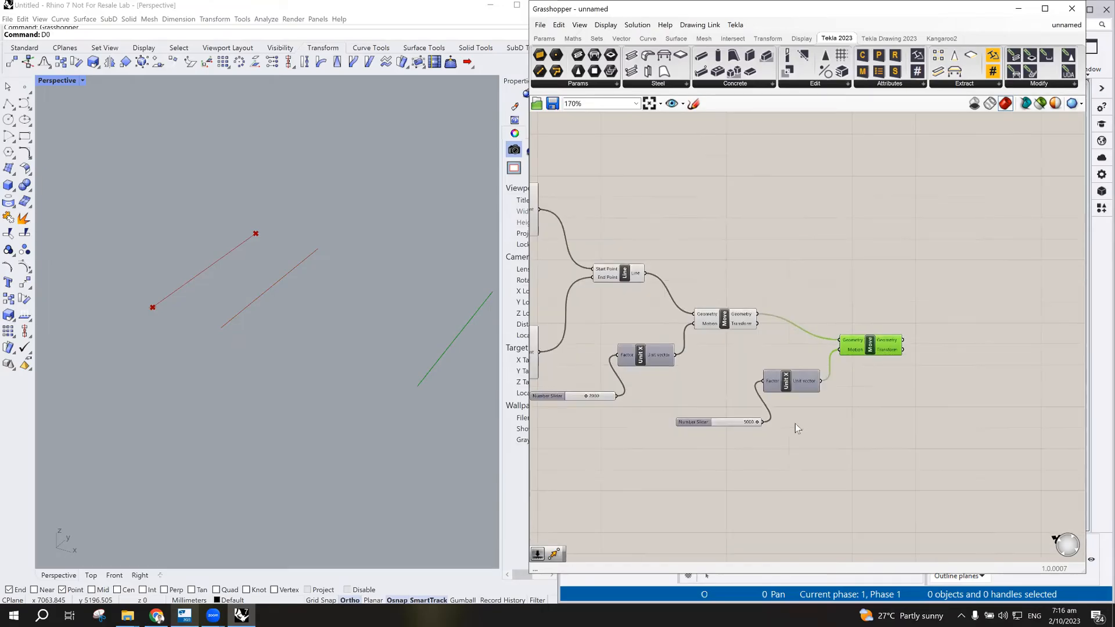
pyautogui.doubleClick(700, 423)
pyautogui.write('4')
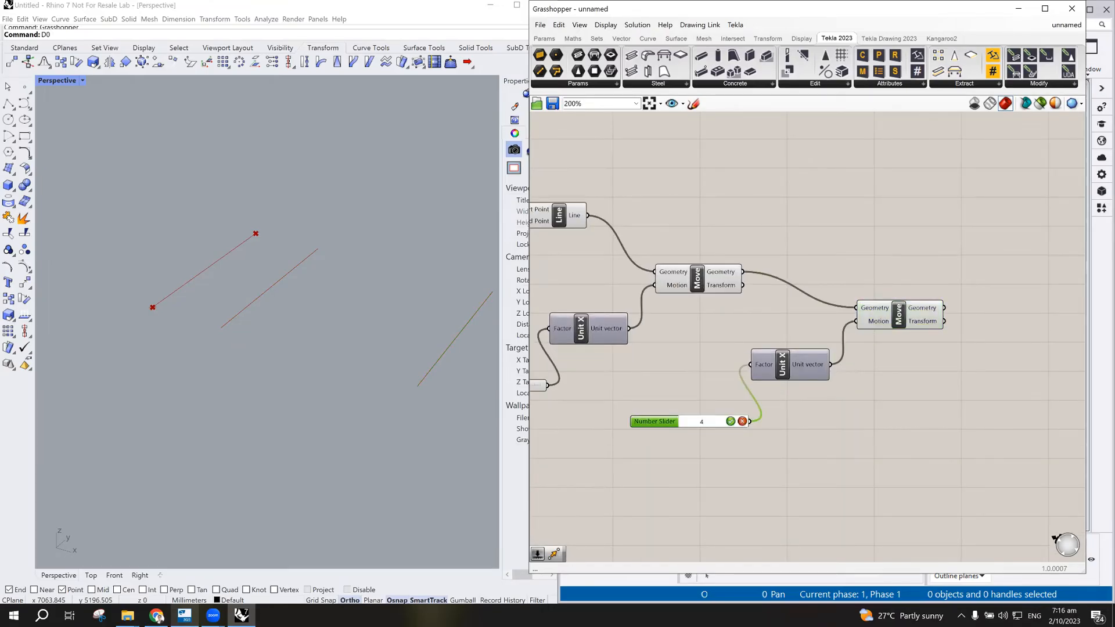
pyautogui.write('000')
pyautogui.press('Return')
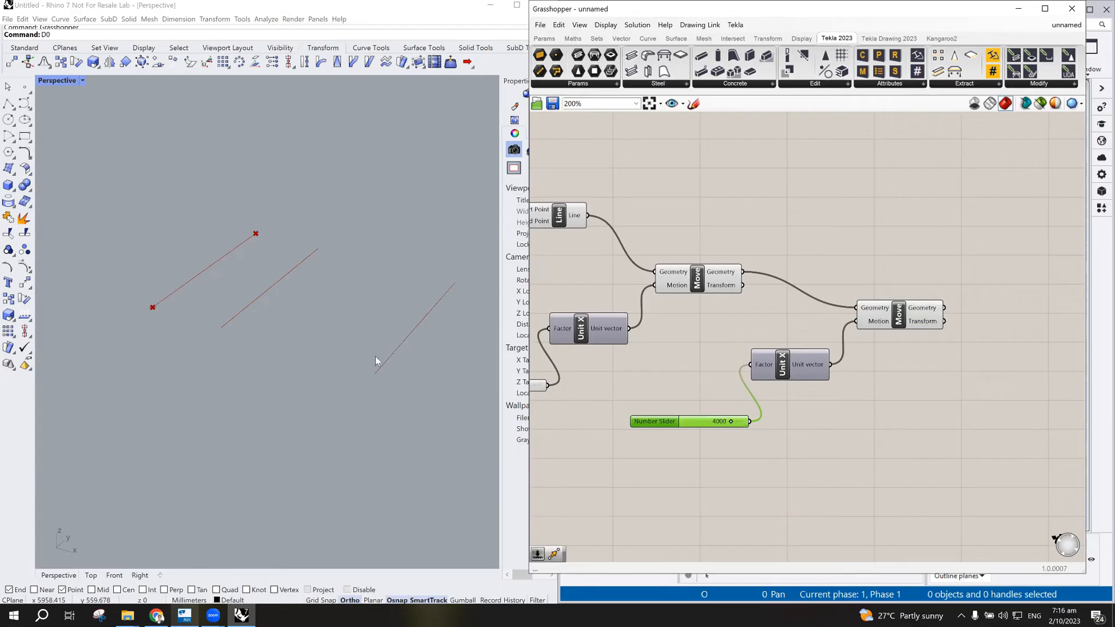
pyautogui.scroll(1, 371, 375)
pyautogui.scroll(-2, 821, 430)
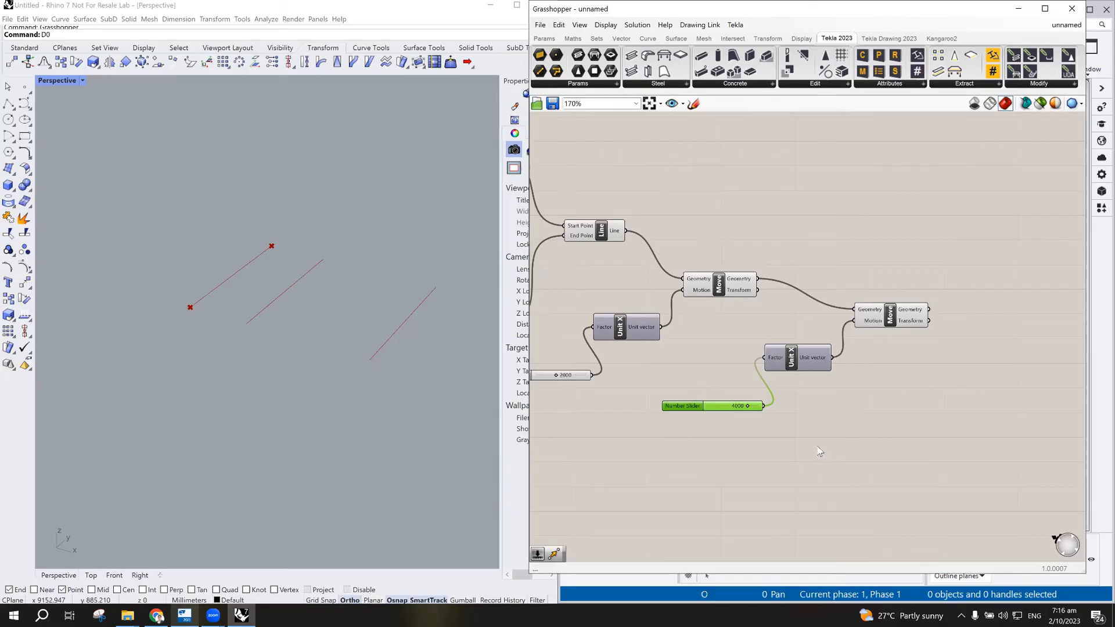
# - Duplicate the second Move, Unit X and slider group and wire the second Move's Geometry output into the third Move's Geometry input
pyautogui.moveTo(989, 302); pyautogui.dragTo(694, 457)
pyautogui.keyDown('alt'); pyautogui.moveTo(794, 364); pyautogui.dragTo(947, 396); pyautogui.keyUp('alt')
pyautogui.moveTo(929, 309); pyautogui.dragTo(1008, 342)
pyautogui.click(837, 364)
pyautogui.scroll(-5, 837, 365)
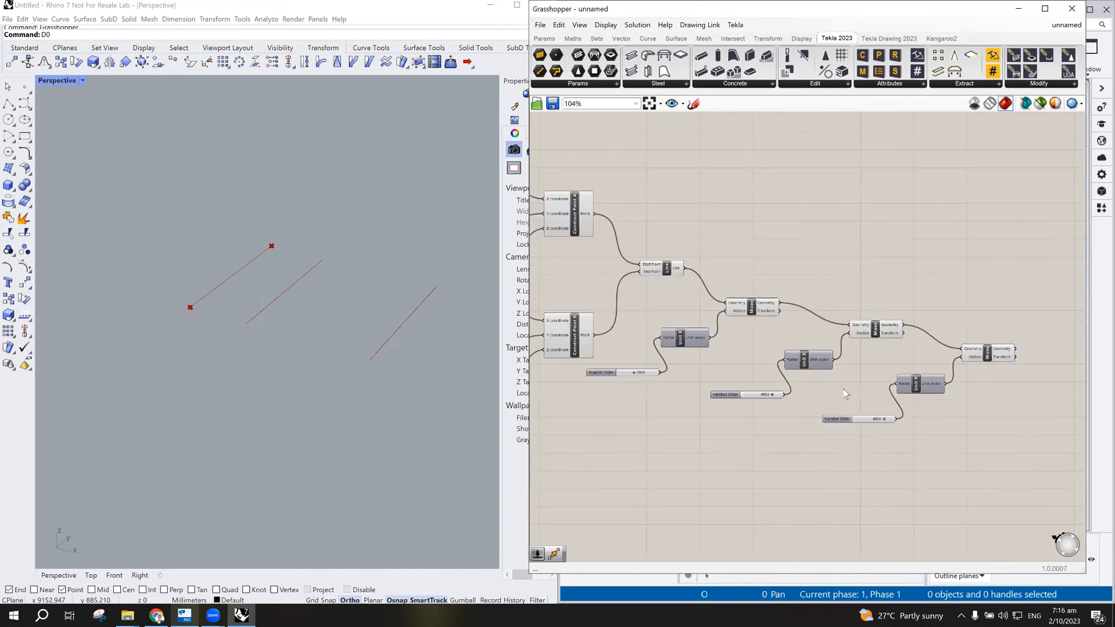
pyautogui.scroll(-8, 306, 343)
pyautogui.scroll(4, 328, 350)
pyautogui.scroll(1, 329, 356)
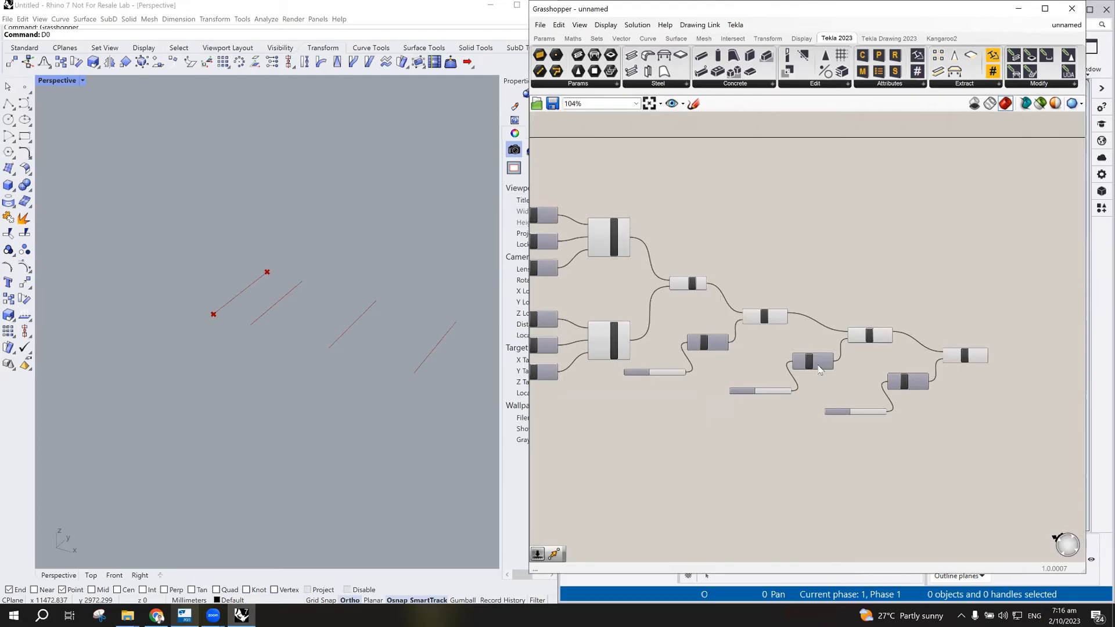
# - Set the number slider of the third Unit X component to 2000
pyautogui.scroll(4, 868, 416)
pyautogui.doubleClick(881, 401)
pyautogui.write('2000')
pyautogui.press('Return')
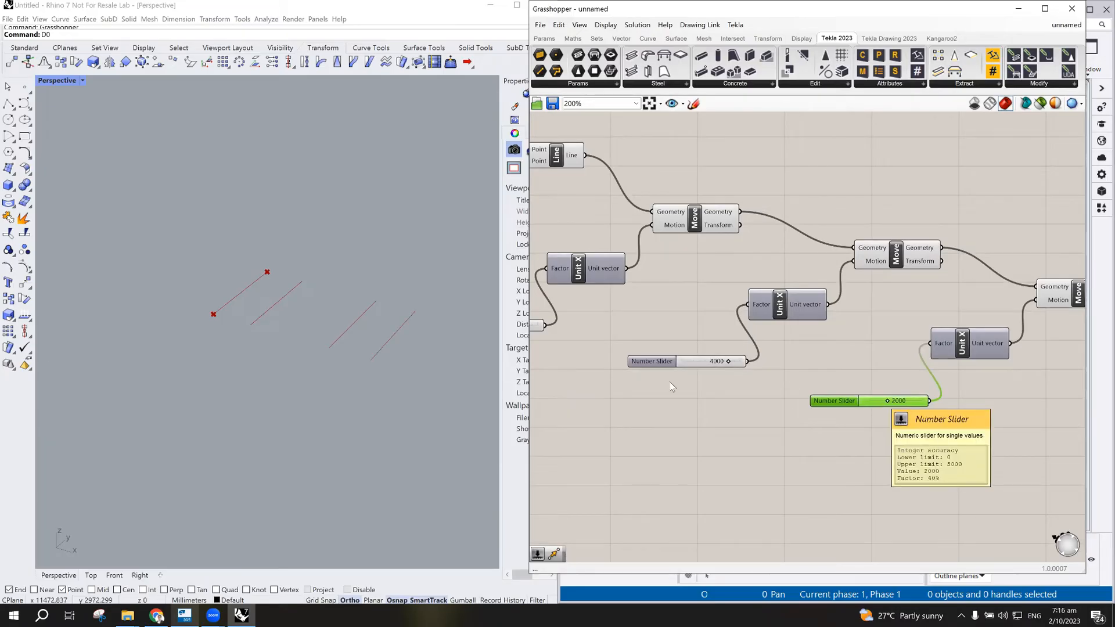
pyautogui.scroll(-3, 851, 406)
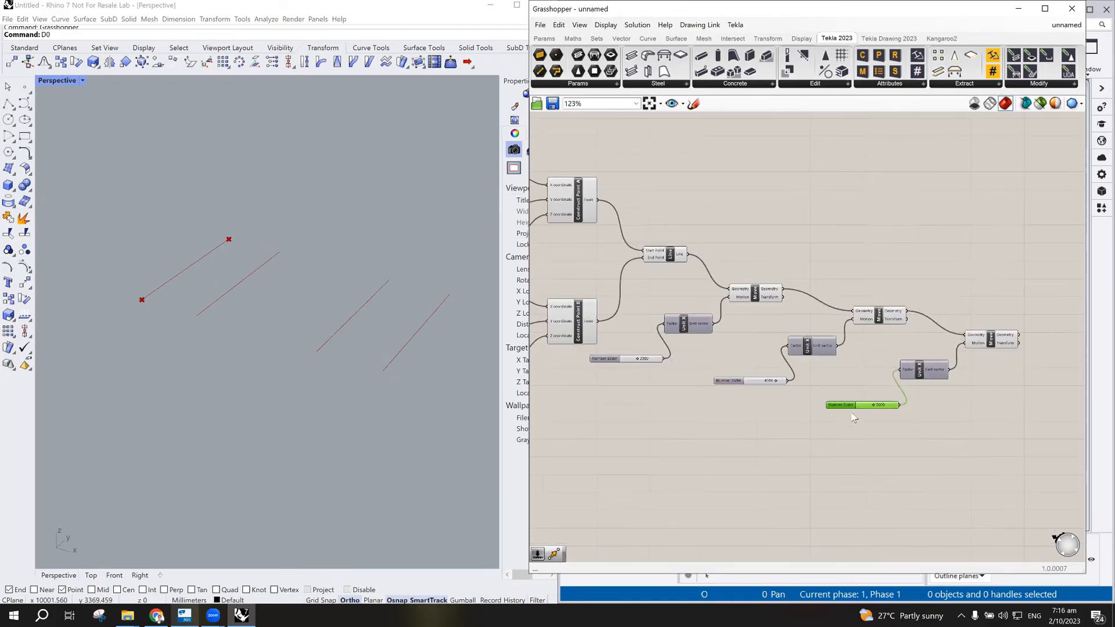
pyautogui.scroll(-2, 975, 363)
pyautogui.scroll(2, 889, 371)
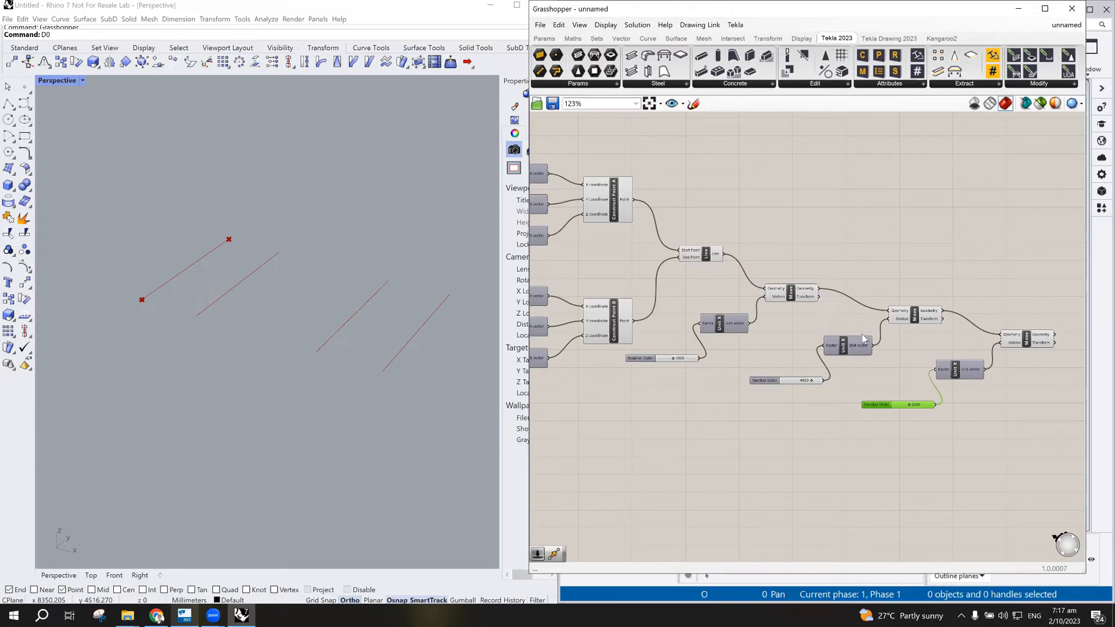
# - Select the first Move component to identify its line in the Perspective viewport
pyautogui.scroll(3, 804, 306)
pyautogui.scroll(-2, 801, 308)
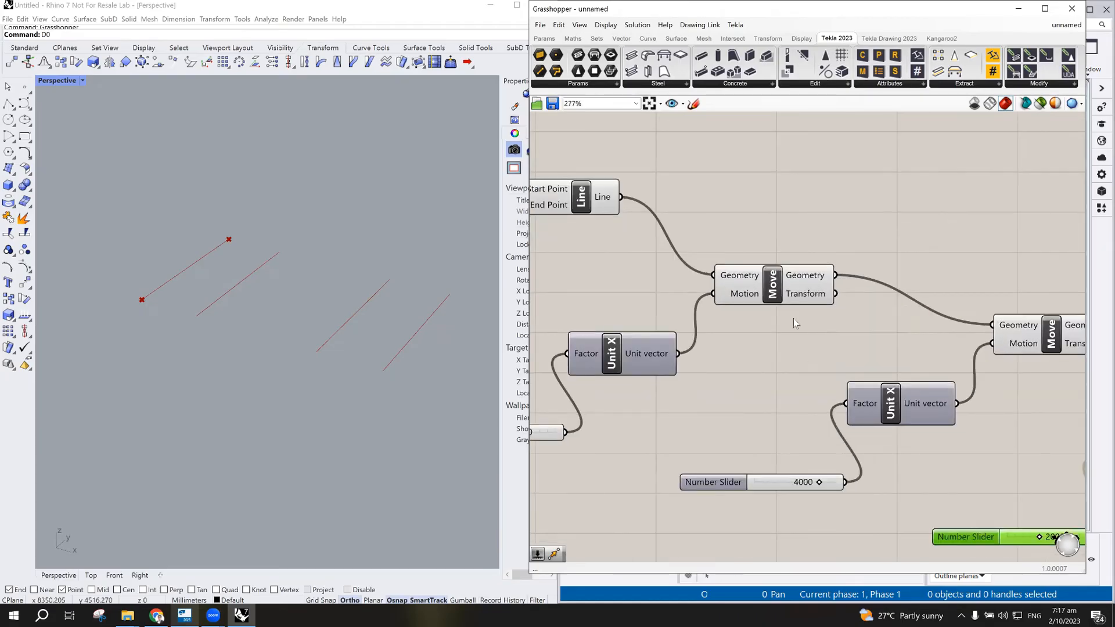
pyautogui.click(782, 309)
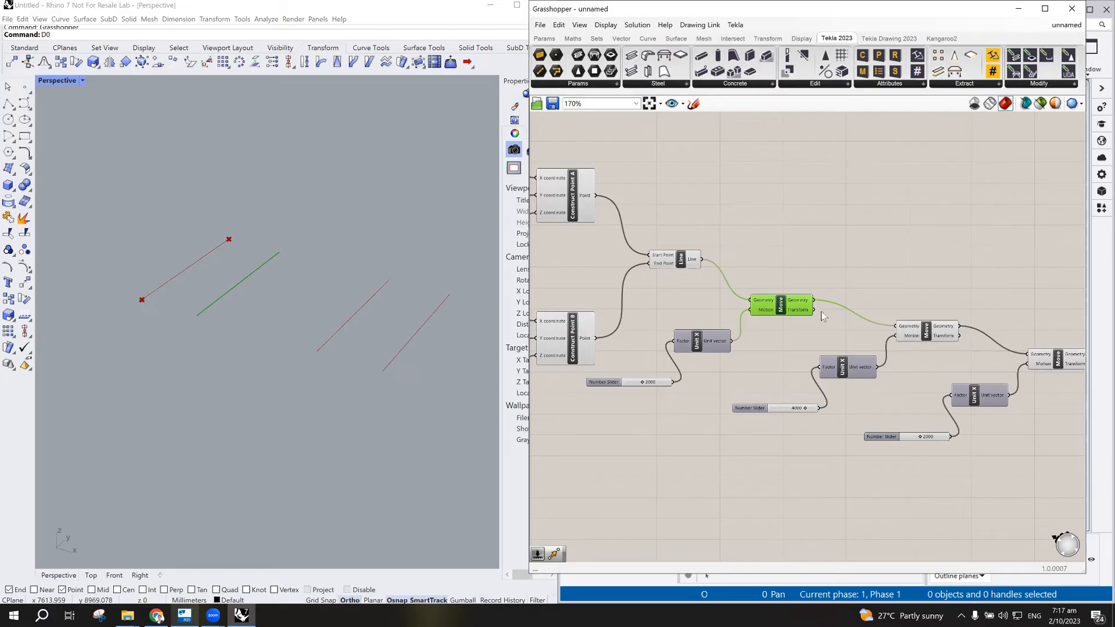
# - Try an End Points component wired to the first Move's Geometry output, and delete the component again
pyautogui.scroll(6, 821, 312)
pyautogui.doubleClick(897, 214)
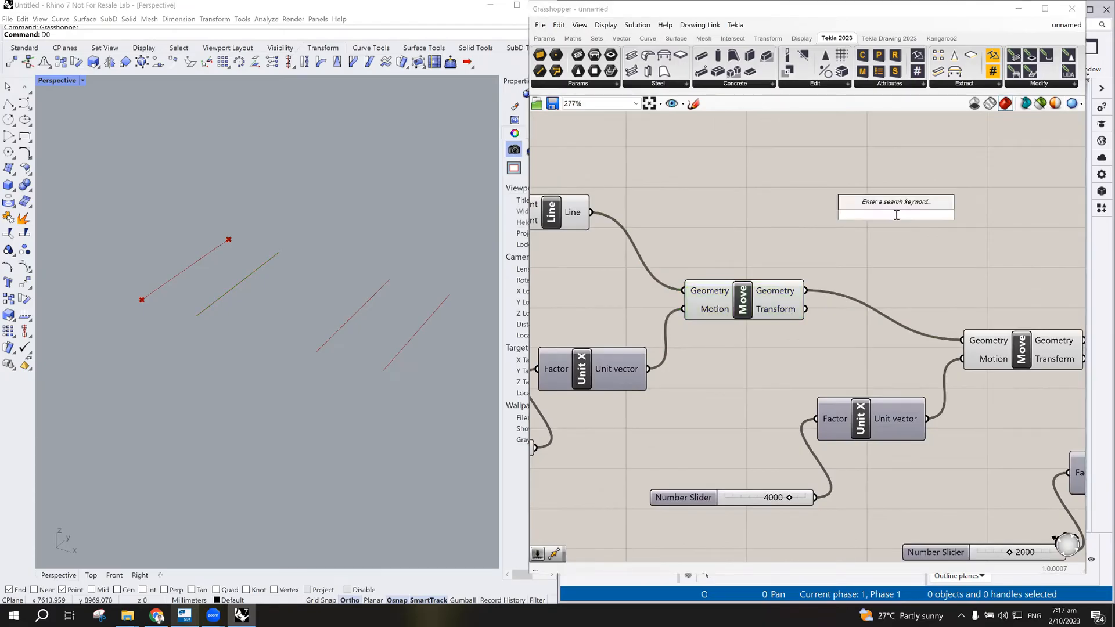
pyautogui.write('End')
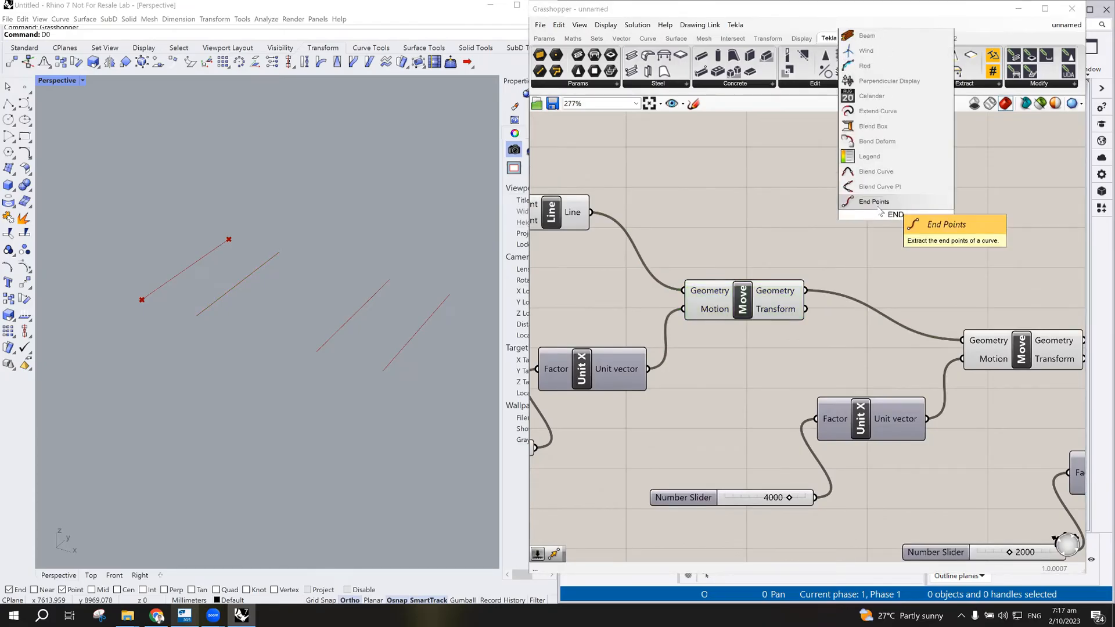
pyautogui.click(883, 205)
pyautogui.moveTo(805, 290); pyautogui.dragTo(919, 189)
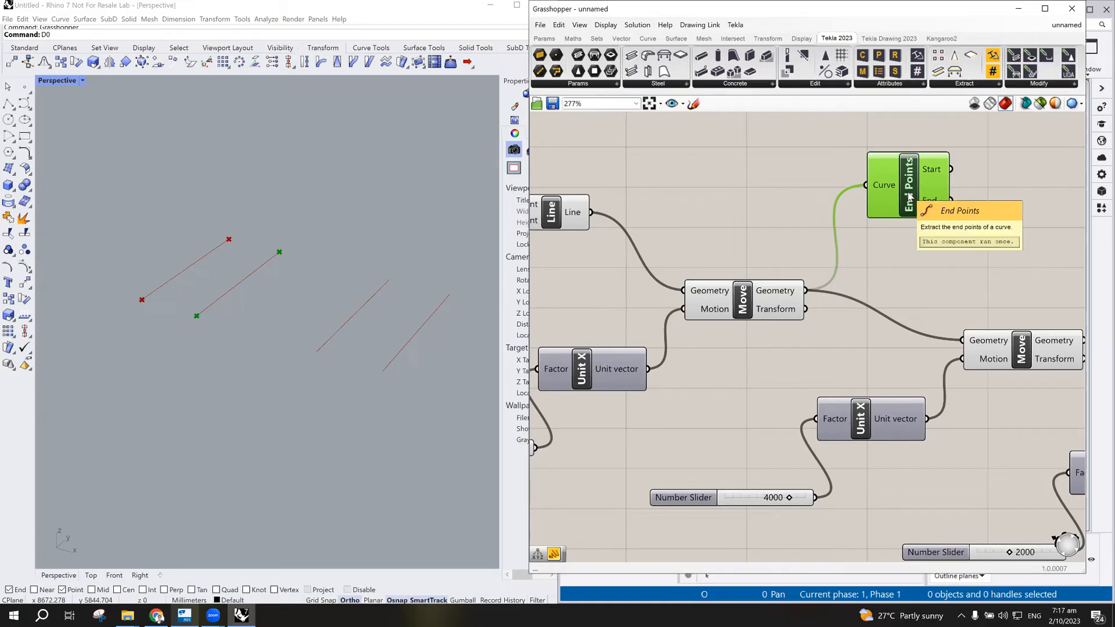
pyautogui.press('Delete')
pyautogui.scroll(-6, 906, 325)
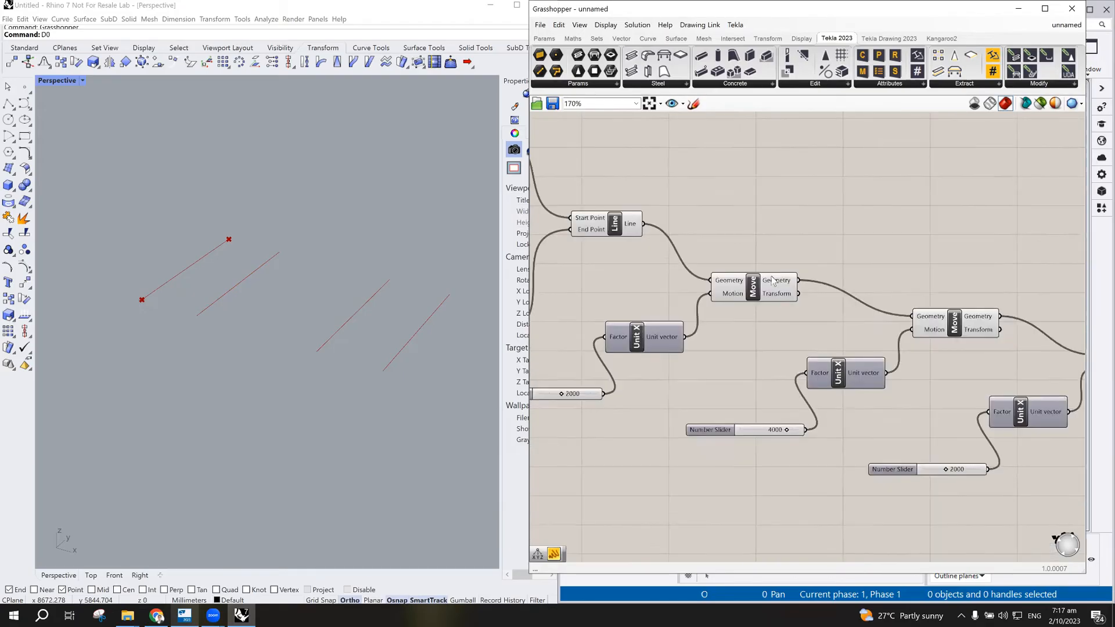
# - Set the maximum of the Dist Y slider to 20000
pyautogui.scroll(3, 924, 337)
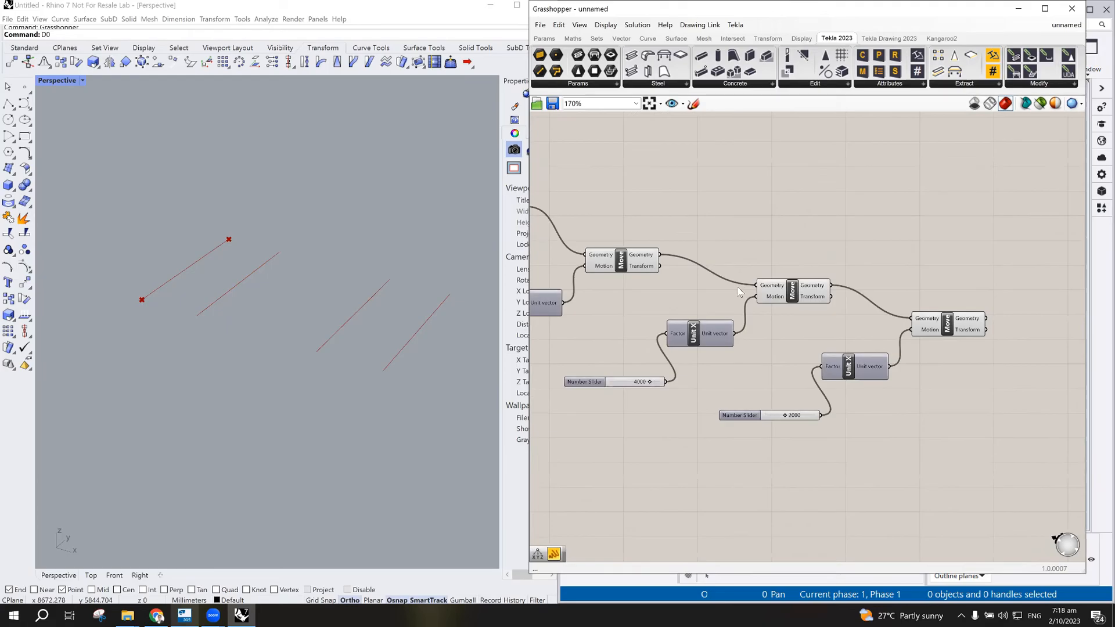
pyautogui.scroll(-1, 739, 291)
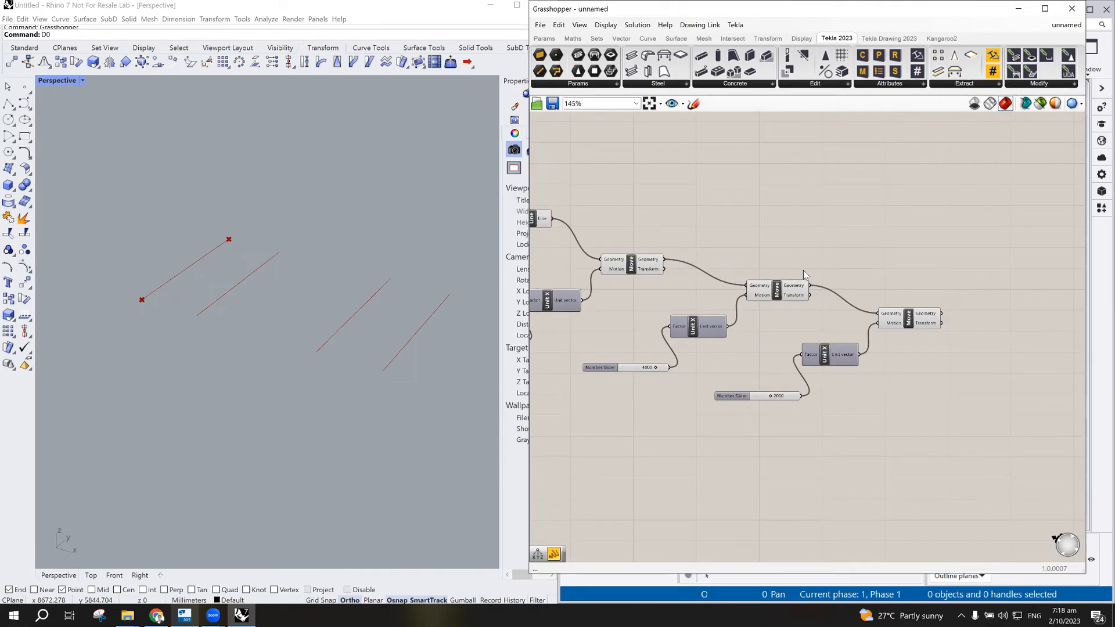
pyautogui.scroll(-1, 810, 320)
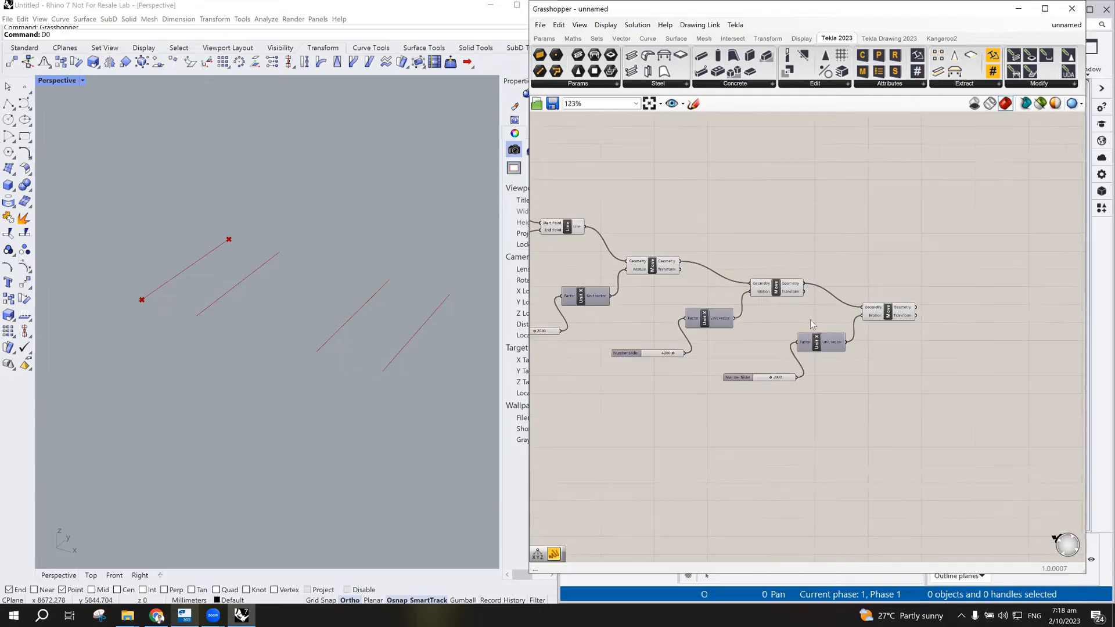
pyautogui.scroll(1, 822, 318)
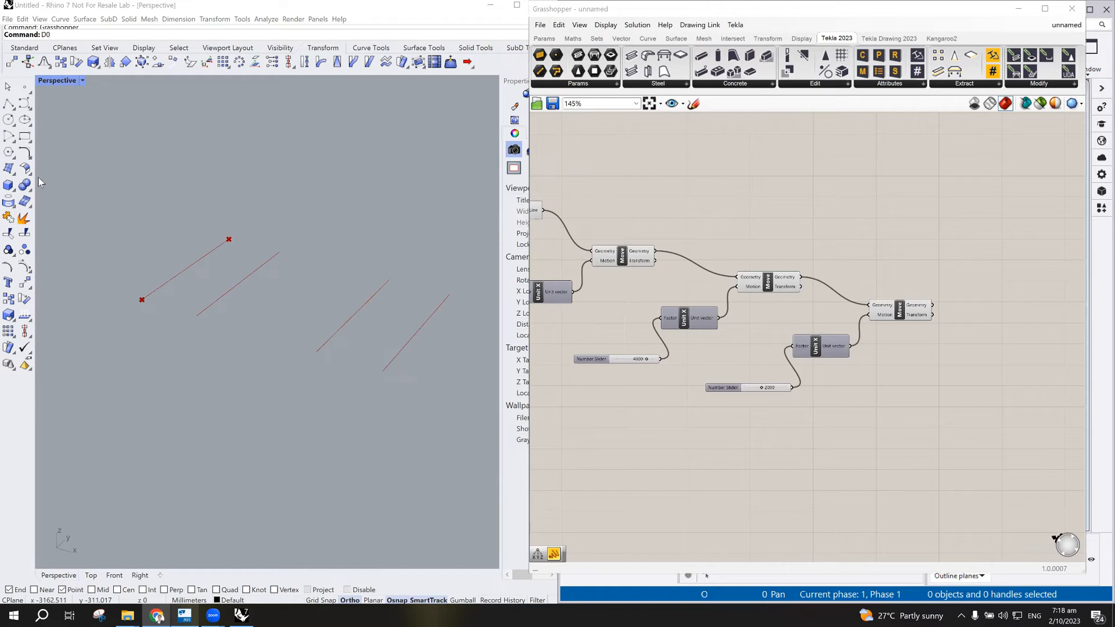
pyautogui.scroll(-8, 672, 323)
pyautogui.scroll(12, 672, 323)
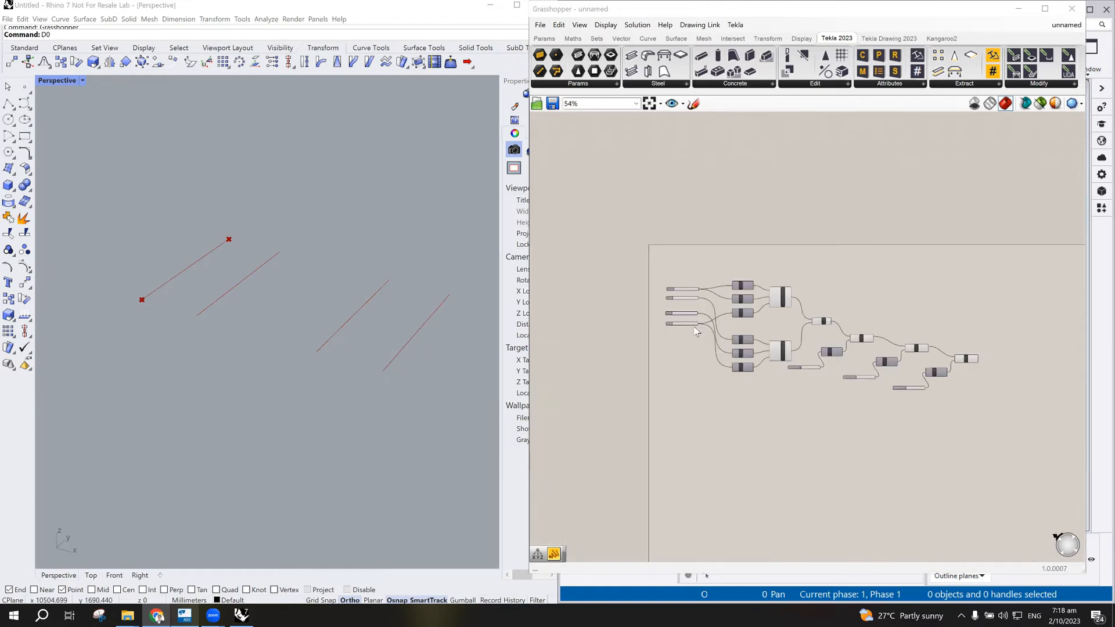
pyautogui.doubleClick(642, 296)
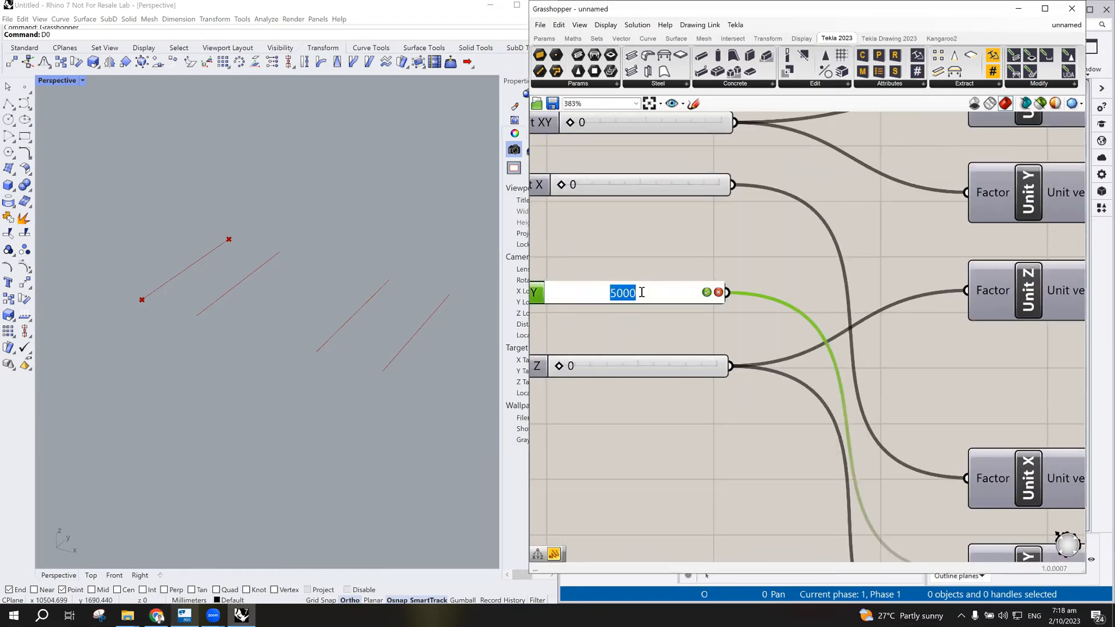
pyautogui.click(535, 296)
pyautogui.doubleClick(535, 296)
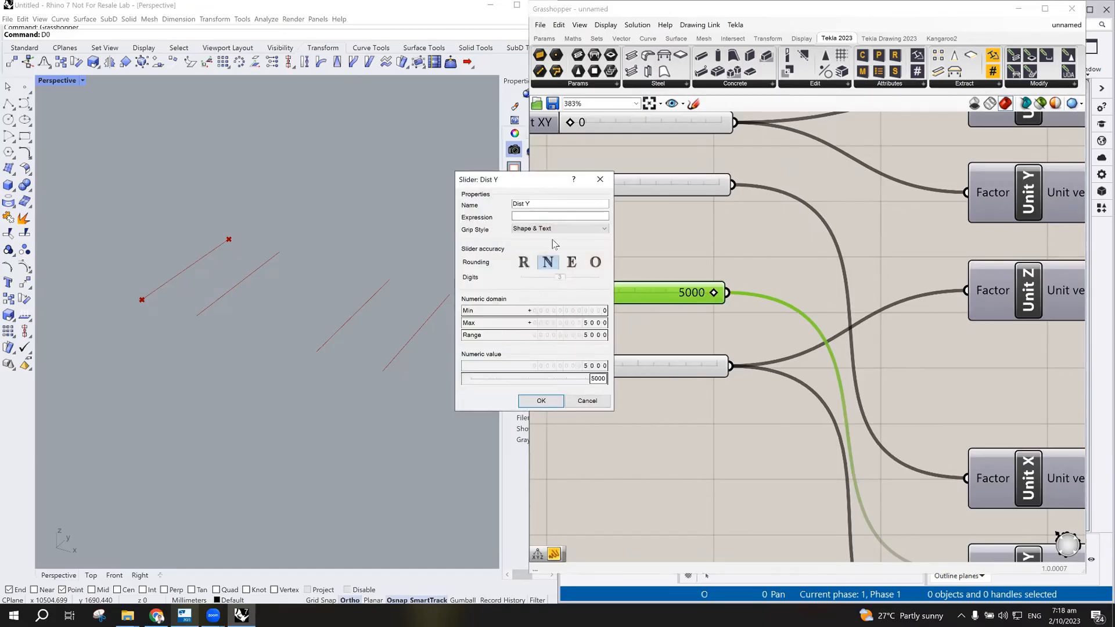
pyautogui.doubleClick(583, 324)
pyautogui.write('20000')
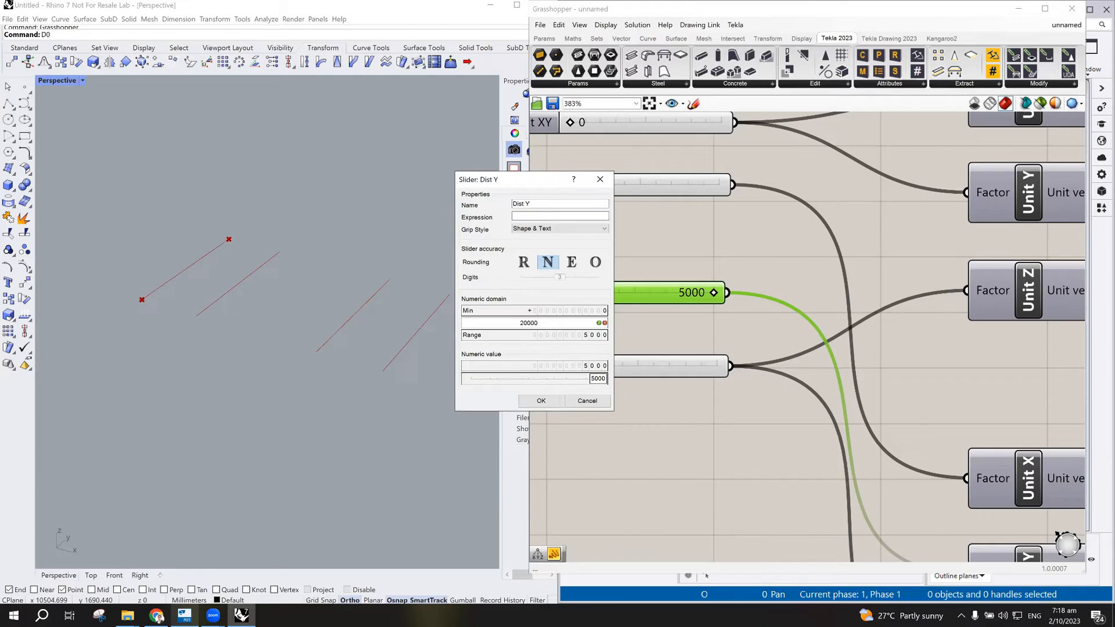
pyautogui.click(548, 402)
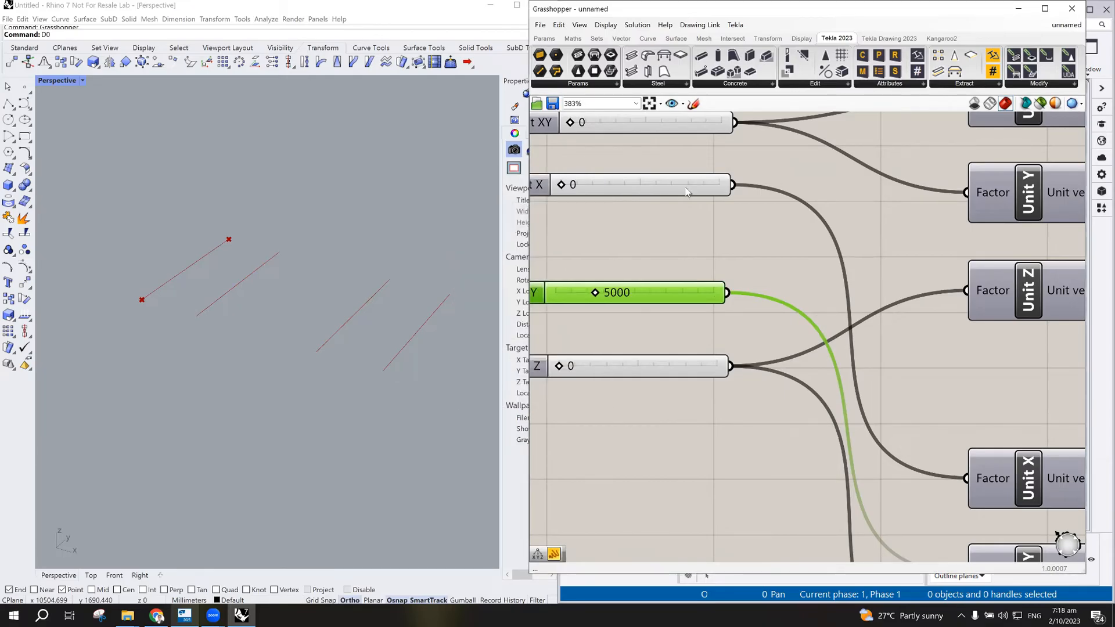
# - Set the Dist Y slider's value to 10000 to lengthen the base line and its copies
pyautogui.doubleClick(649, 291)
pyautogui.write('1')
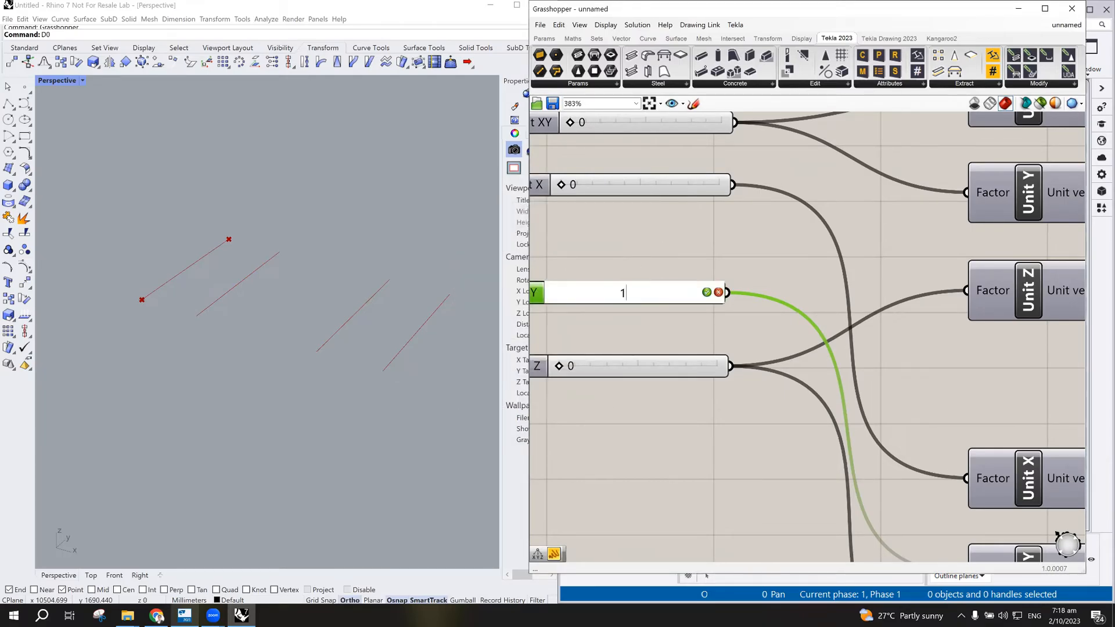
pyautogui.write('0000')
pyautogui.press('Return')
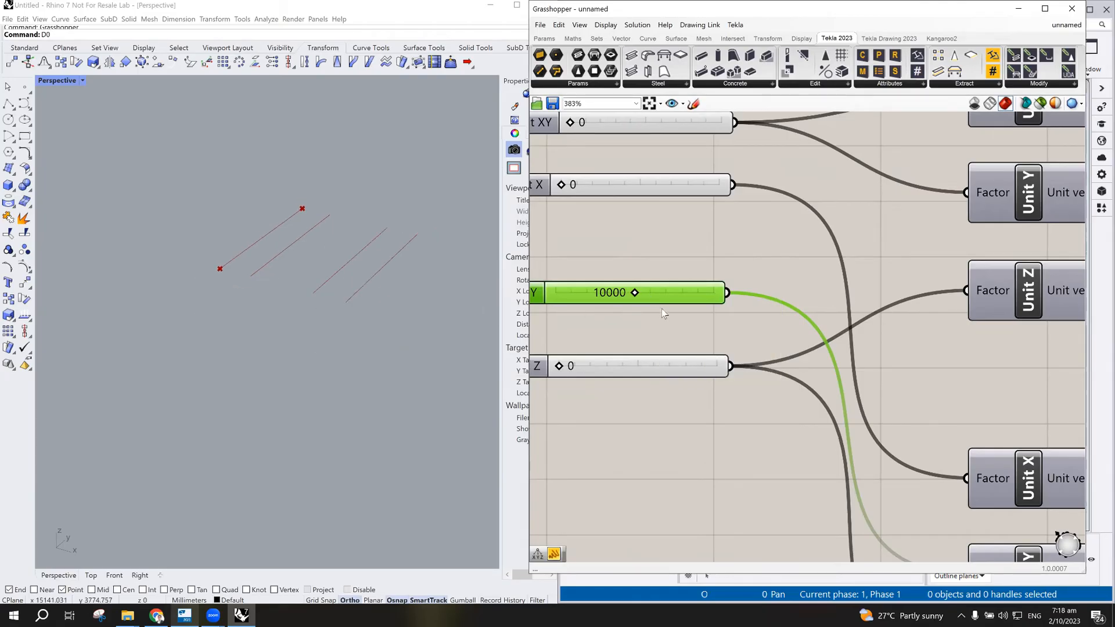
# - Switch Rhino from the Perspective view to a maximized Top viewport framing all four parallel lines
pyautogui.scroll(-7, 666, 315)
pyautogui.scroll(2, 204, 256)
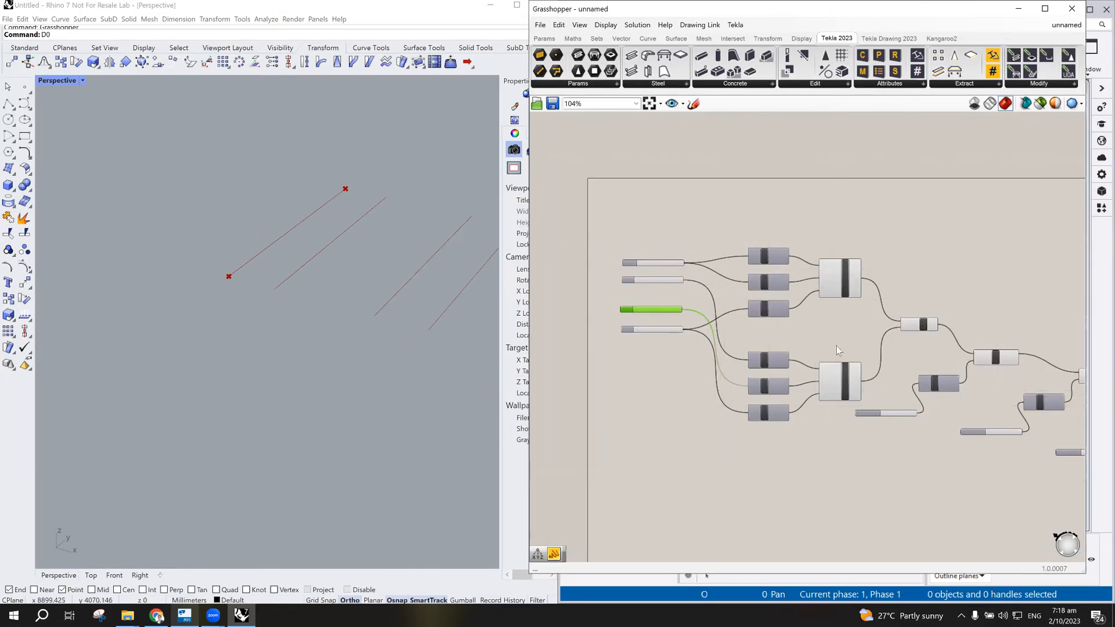
pyautogui.scroll(2, 837, 346)
pyautogui.moveTo(965, 358); pyautogui.dragTo(847, 311, button='right')
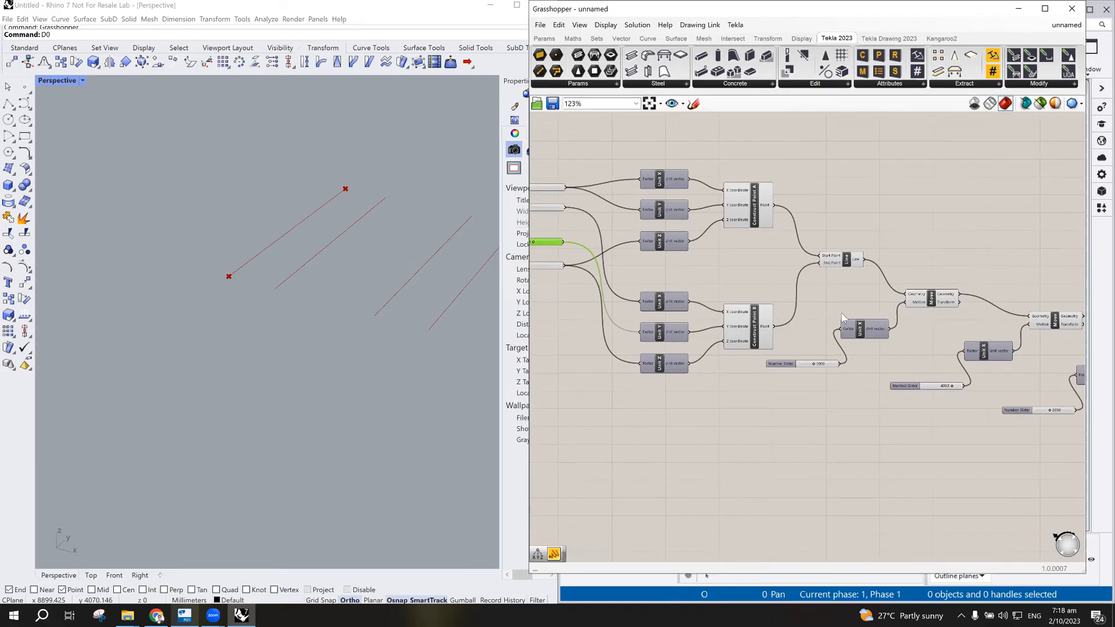
pyautogui.scroll(-3, 841, 312)
pyautogui.scroll(-2, 424, 289)
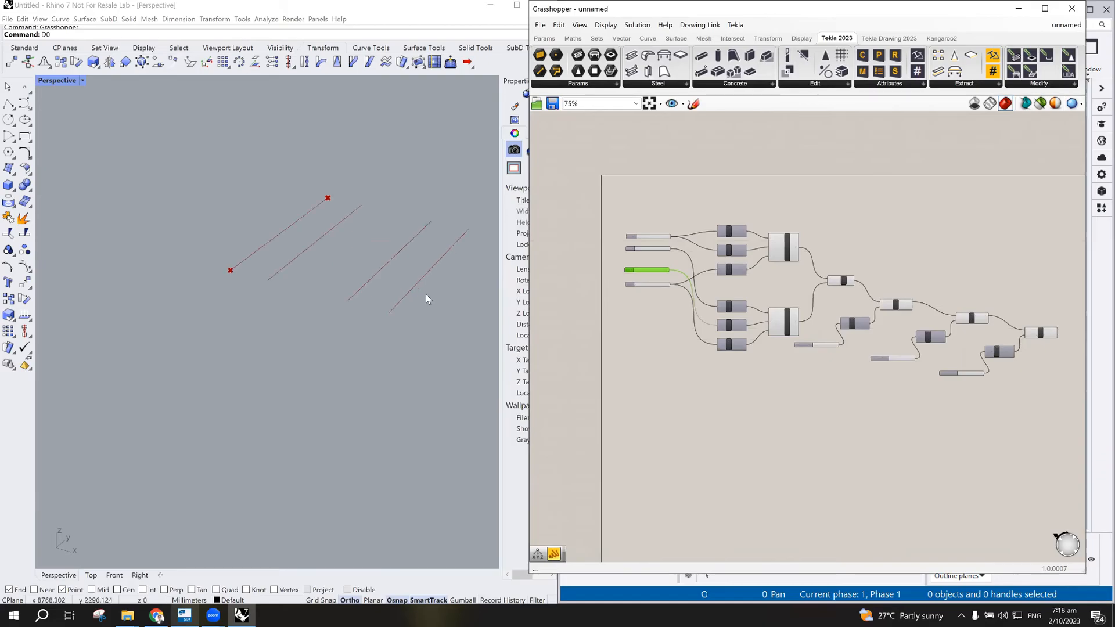
pyautogui.doubleClick(62, 85)
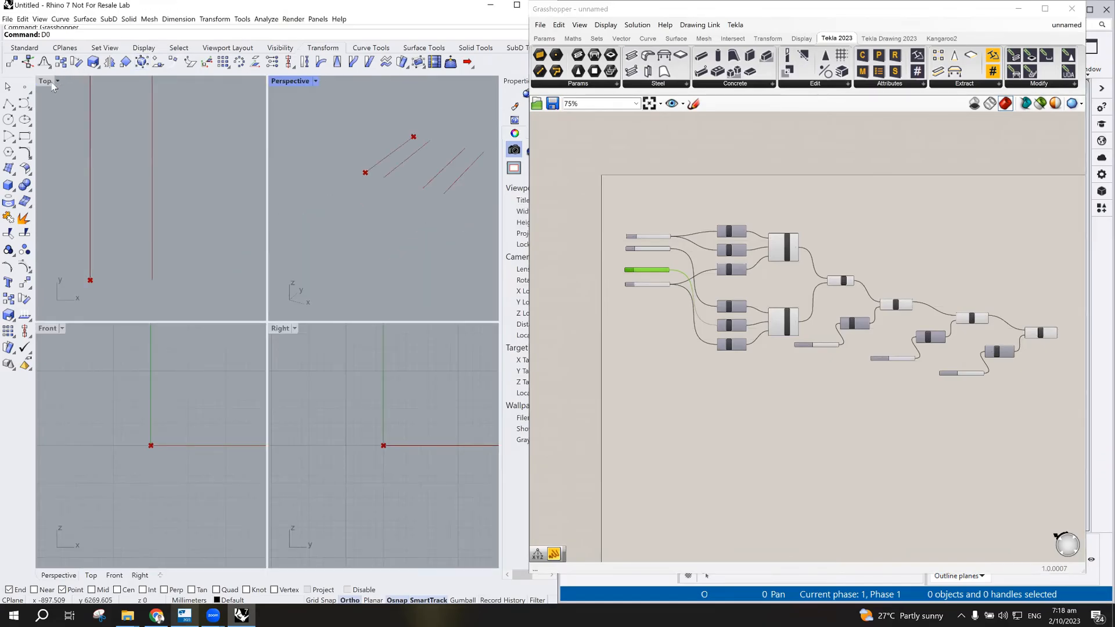
pyautogui.doubleClick(51, 82)
pyautogui.scroll(-4, 266, 273)
pyautogui.scroll(1, 308, 190)
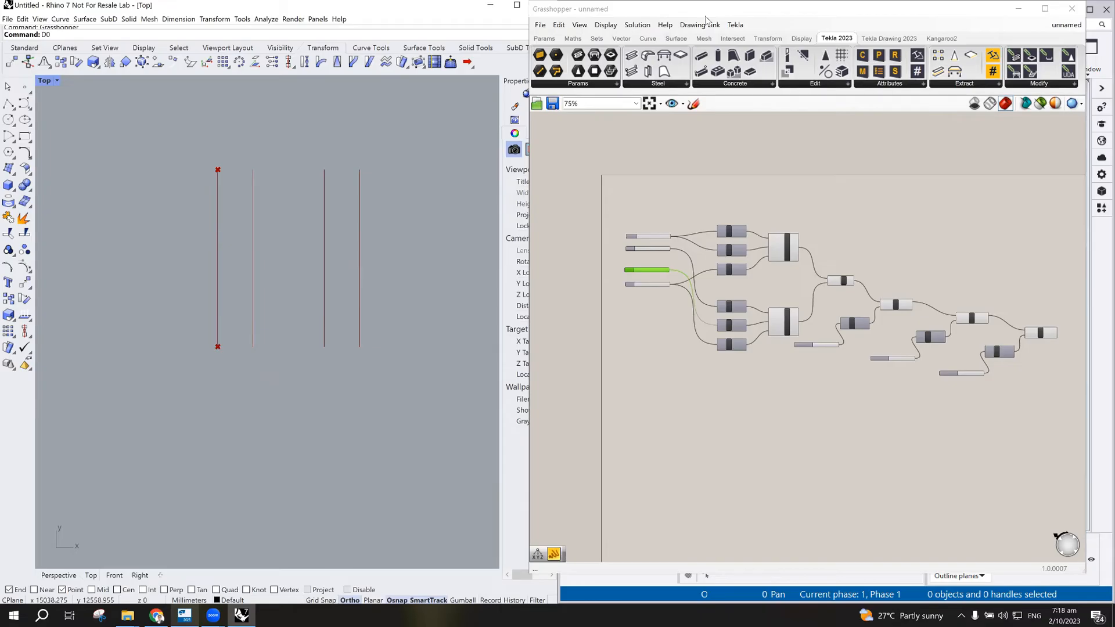
pyautogui.moveTo(219, 346); pyautogui.dragTo(394, 343)
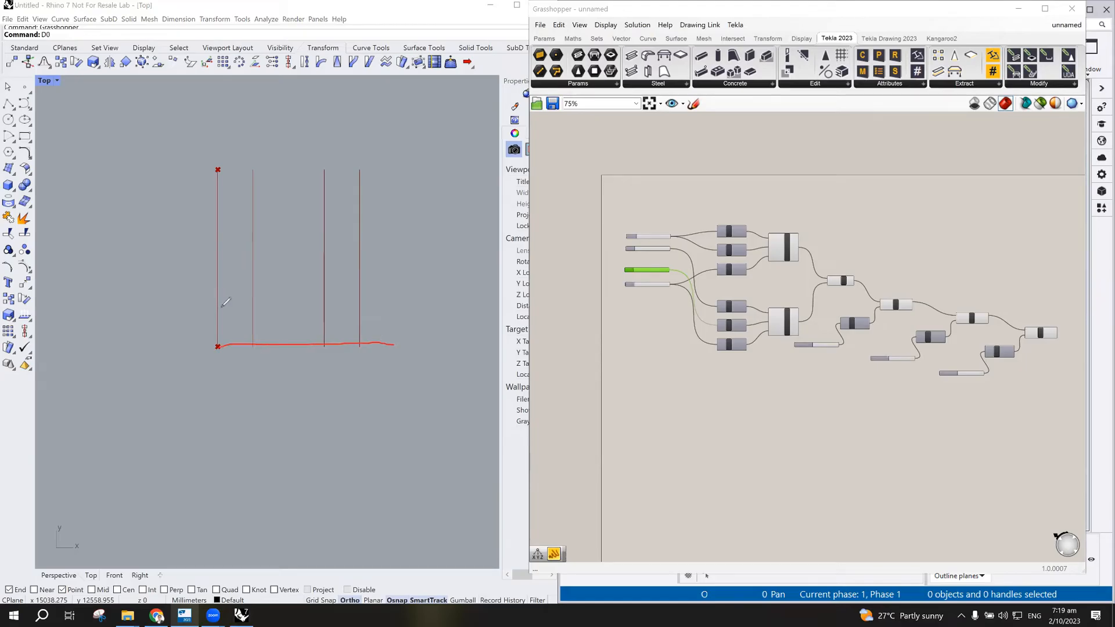
pyautogui.moveTo(216, 307); pyautogui.dragTo(385, 309)
pyautogui.moveTo(314, 238); pyautogui.dragTo(395, 241)
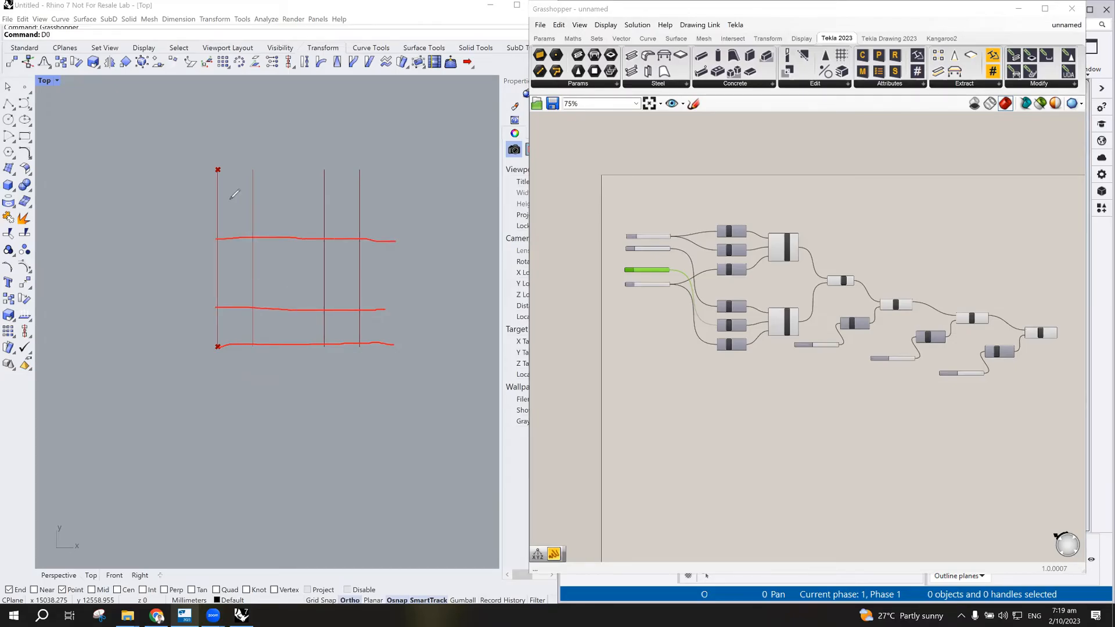
pyautogui.moveTo(364, 196); pyautogui.dragTo(393, 201)
pyautogui.scroll(4, 829, 297)
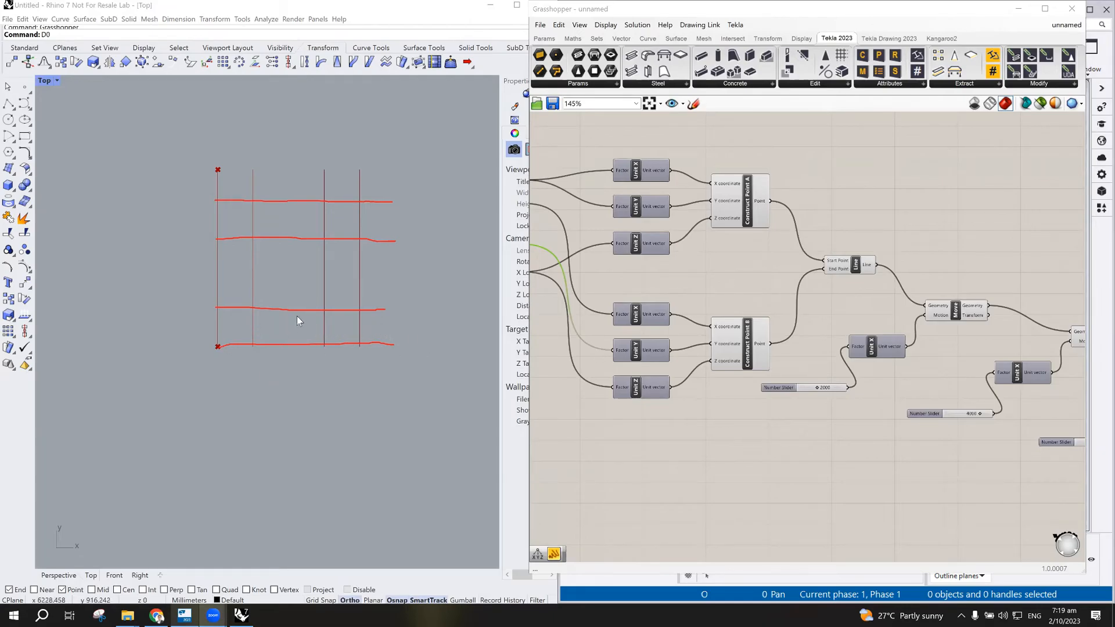
pyautogui.scroll(-4, 839, 314)
pyautogui.scroll(2, 880, 354)
pyautogui.scroll(-2, 800, 314)
pyautogui.scroll(2, 705, 289)
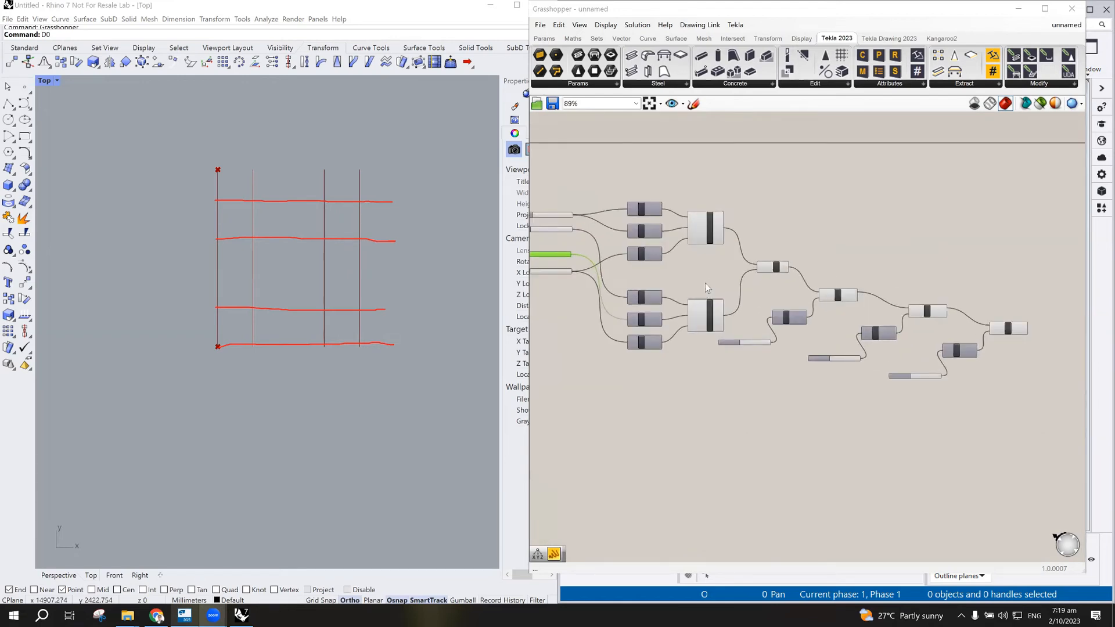
pyautogui.scroll(-1, 705, 276)
pyautogui.scroll(1, 681, 260)
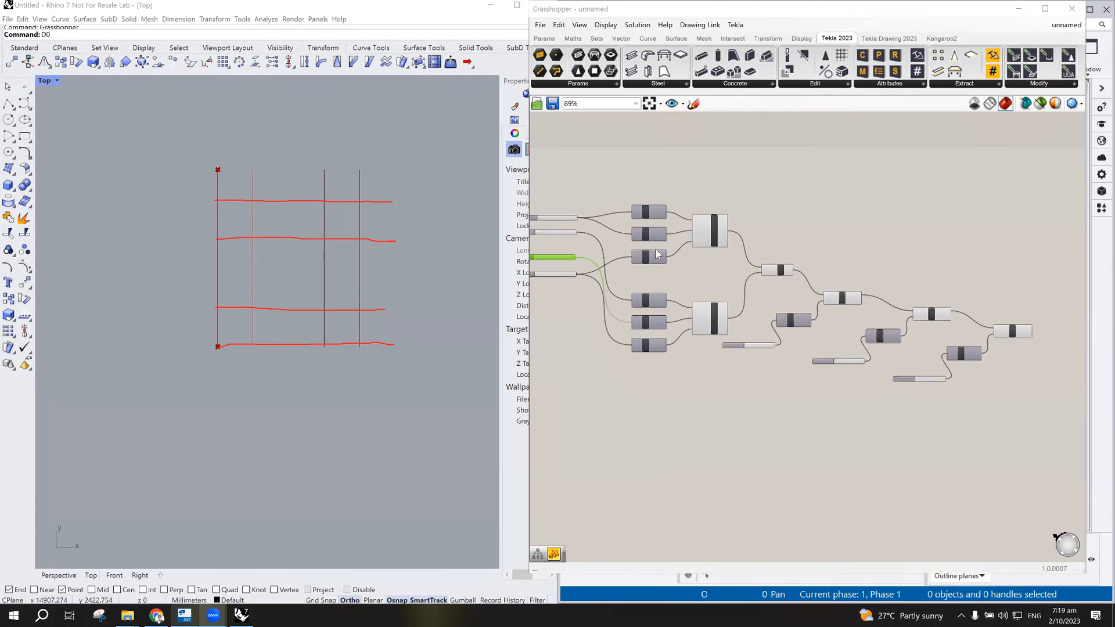
pyautogui.scroll(1, 656, 254)
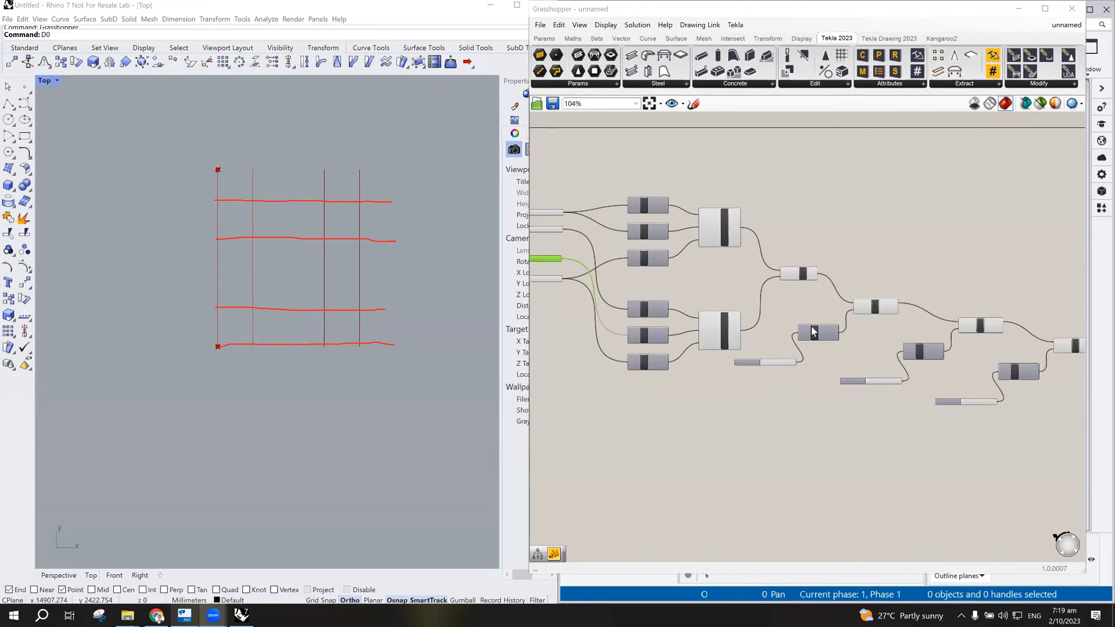
pyautogui.scroll(1, 907, 360)
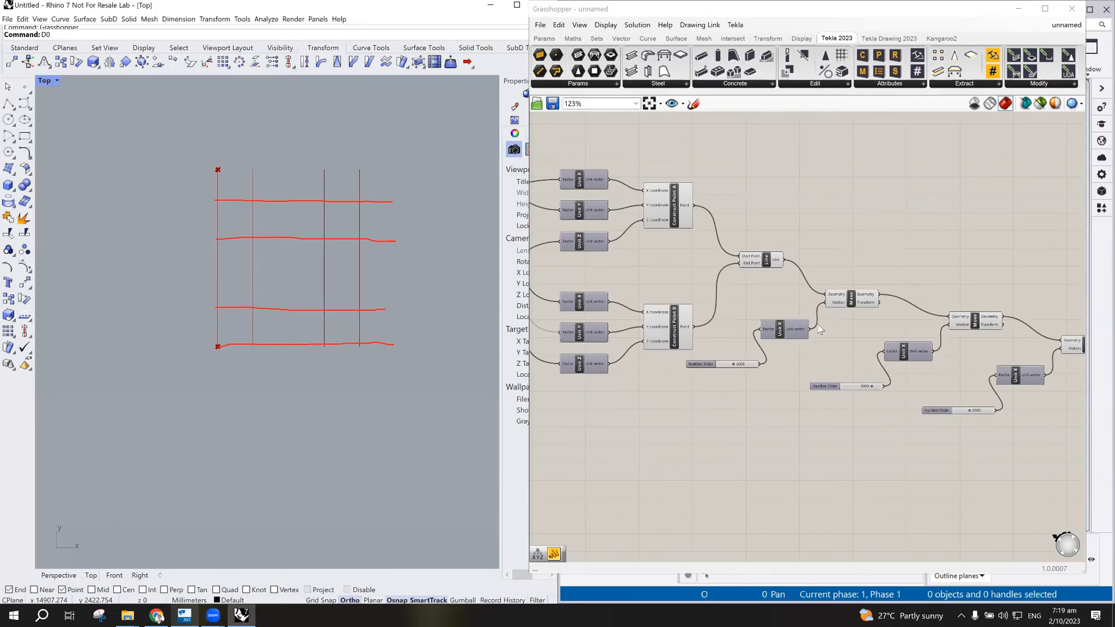
pyautogui.rightClick(803, 315)
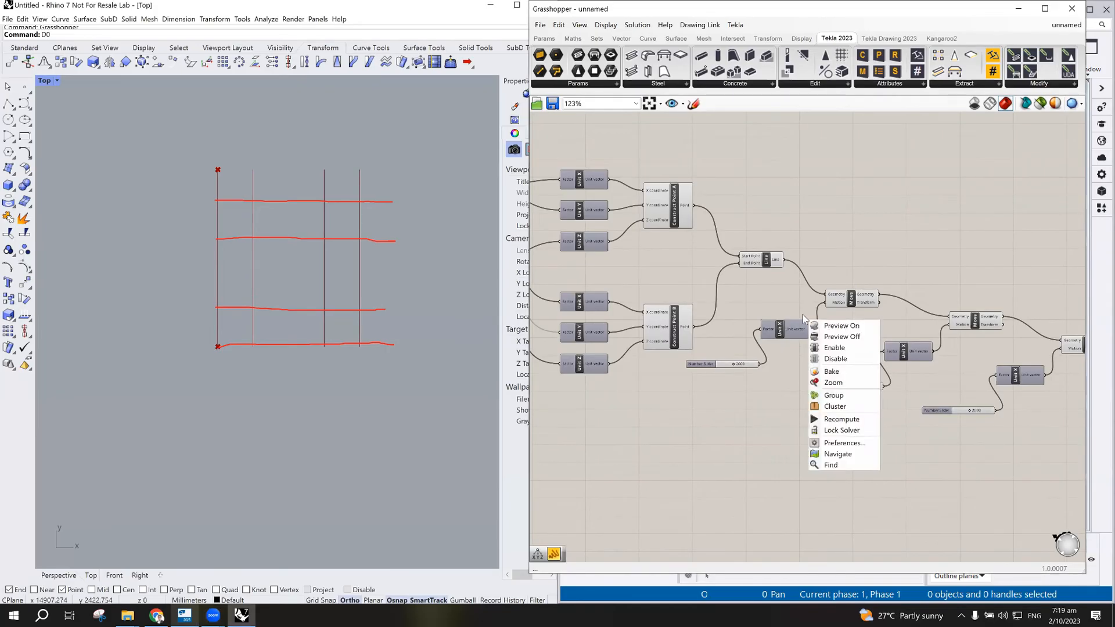
pyautogui.rightClick(768, 292)
pyautogui.click(844, 253)
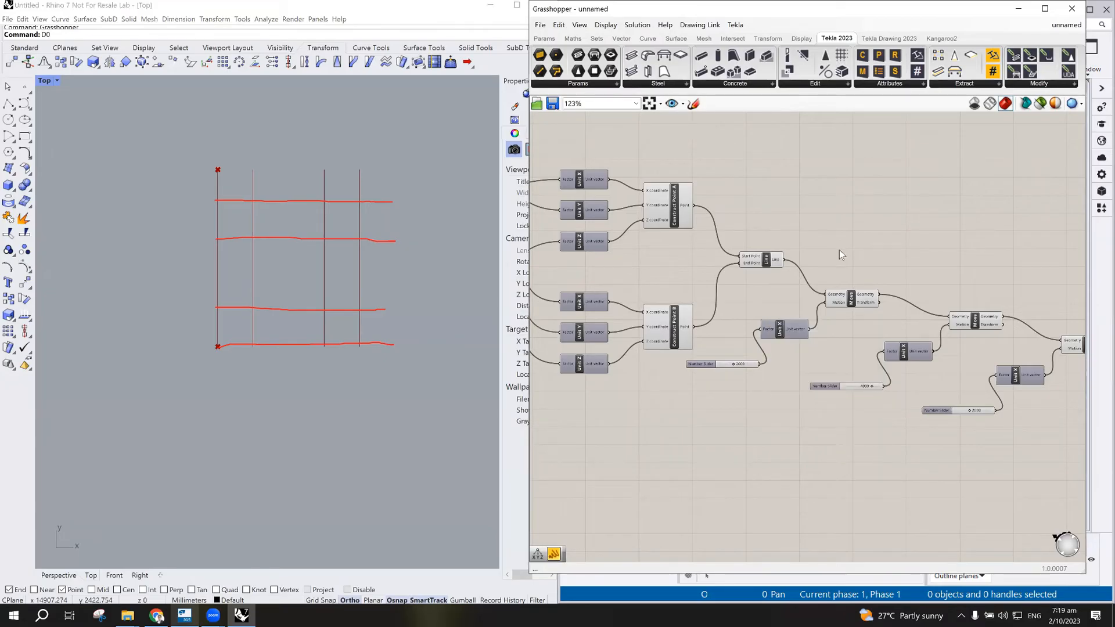
# - Add a Construct Point component to the canvas in the free area below Construct Point B
pyautogui.moveTo(793, 317); pyautogui.dragTo(746, 301, button='right')
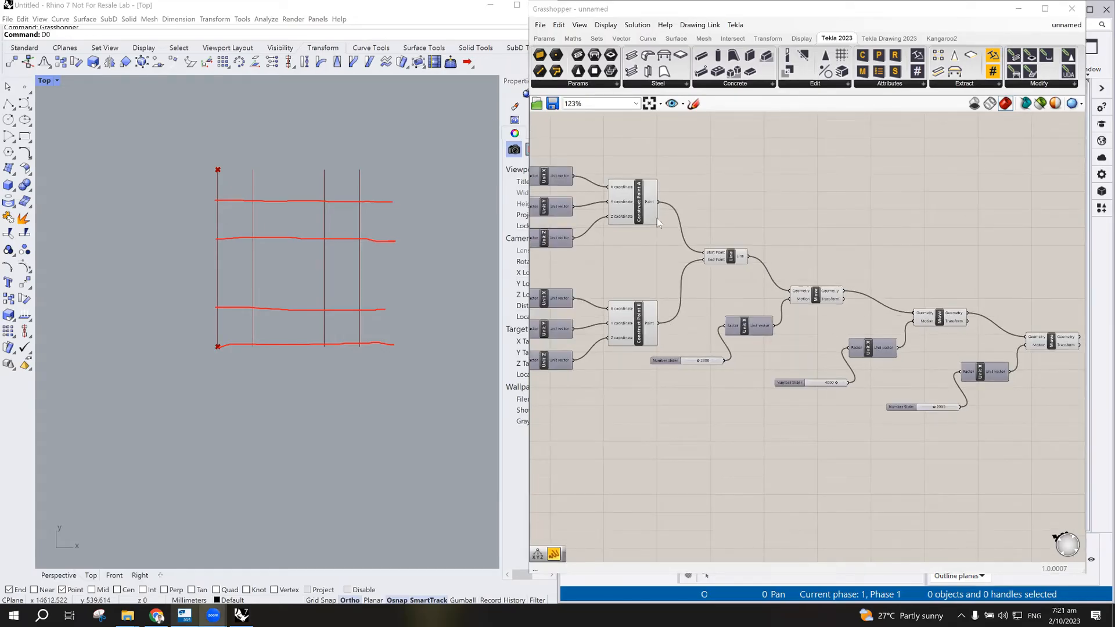
pyautogui.click(642, 323)
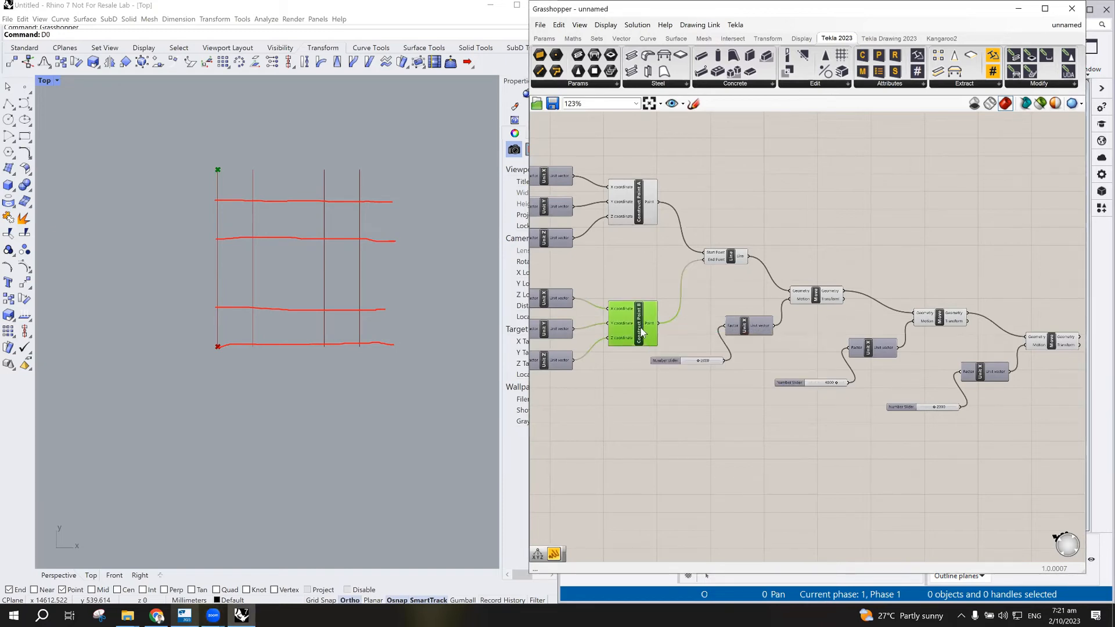
pyautogui.doubleClick(642, 458)
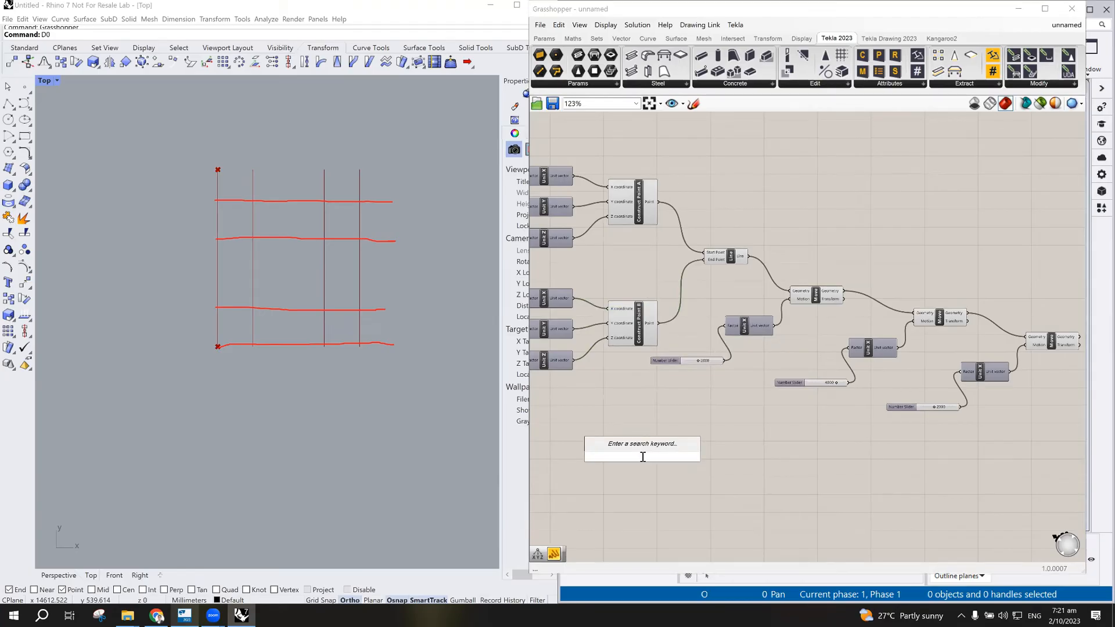
pyautogui.write('CONSTR')
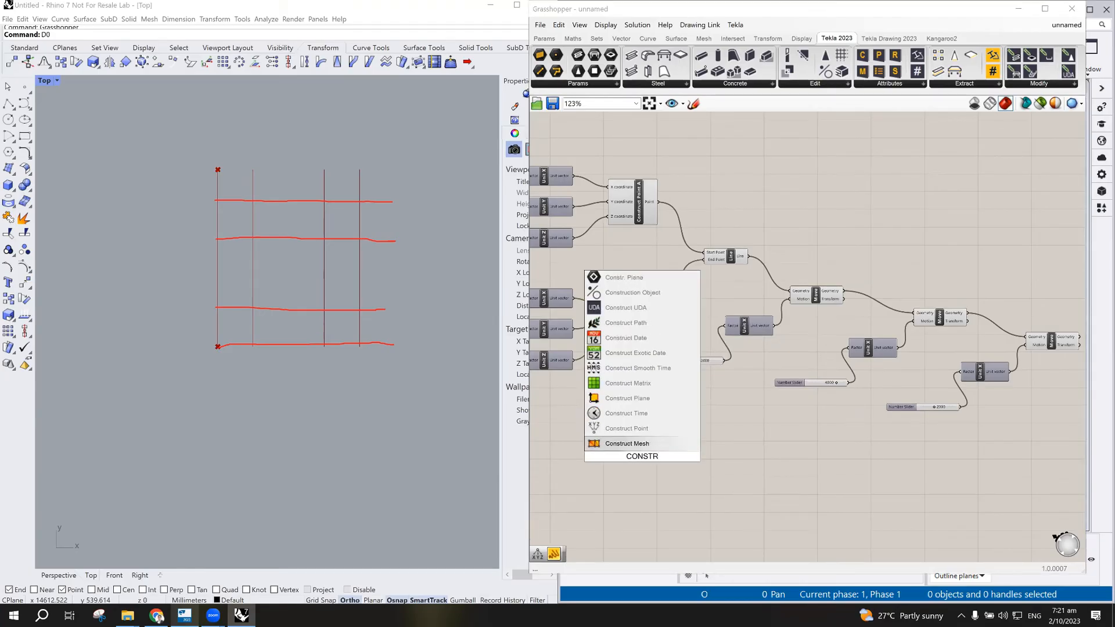
pyautogui.click(644, 446)
# - Rename the new point component to Construct Point C and nudge it slightly into place
pyautogui.rightClick(652, 458)
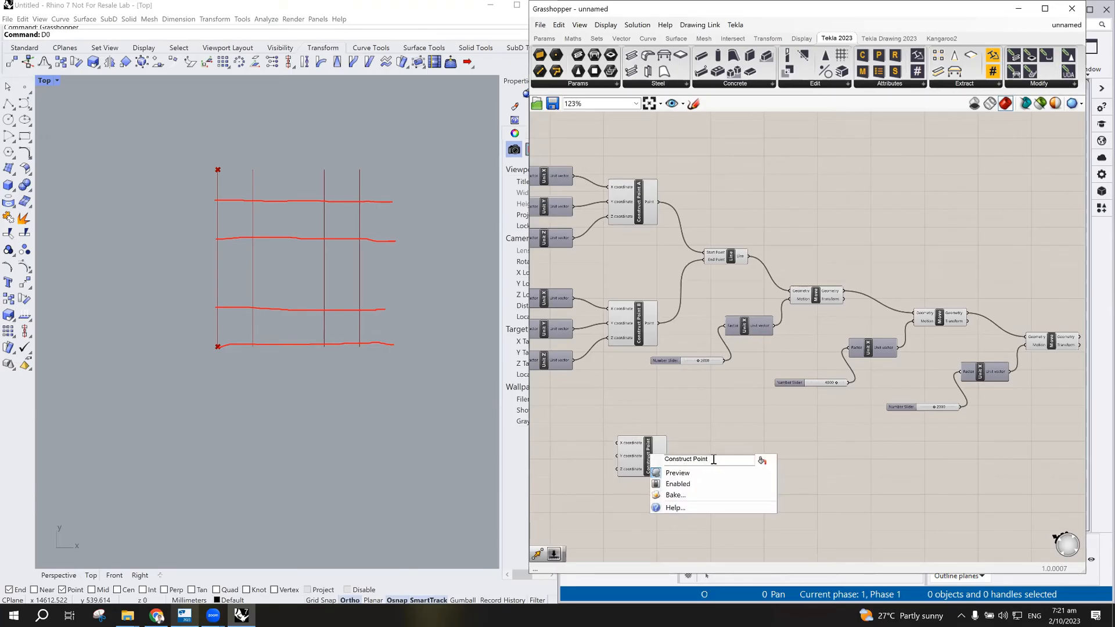
pyautogui.write('C')
pyautogui.press('Return')
pyautogui.click(656, 463)
pyautogui.moveTo(655, 462); pyautogui.dragTo(657, 469)
pyautogui.scroll(-2, 678, 454)
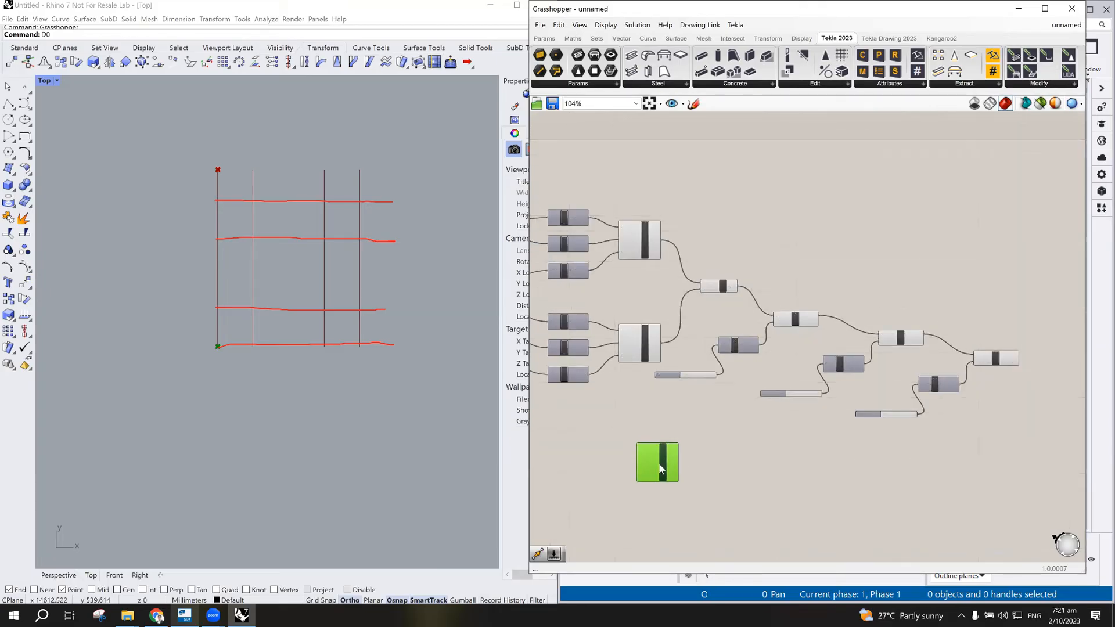
# - Nudge the Construct Point C component slightly within the free area below Construct Point B
pyautogui.scroll(3, 687, 460)
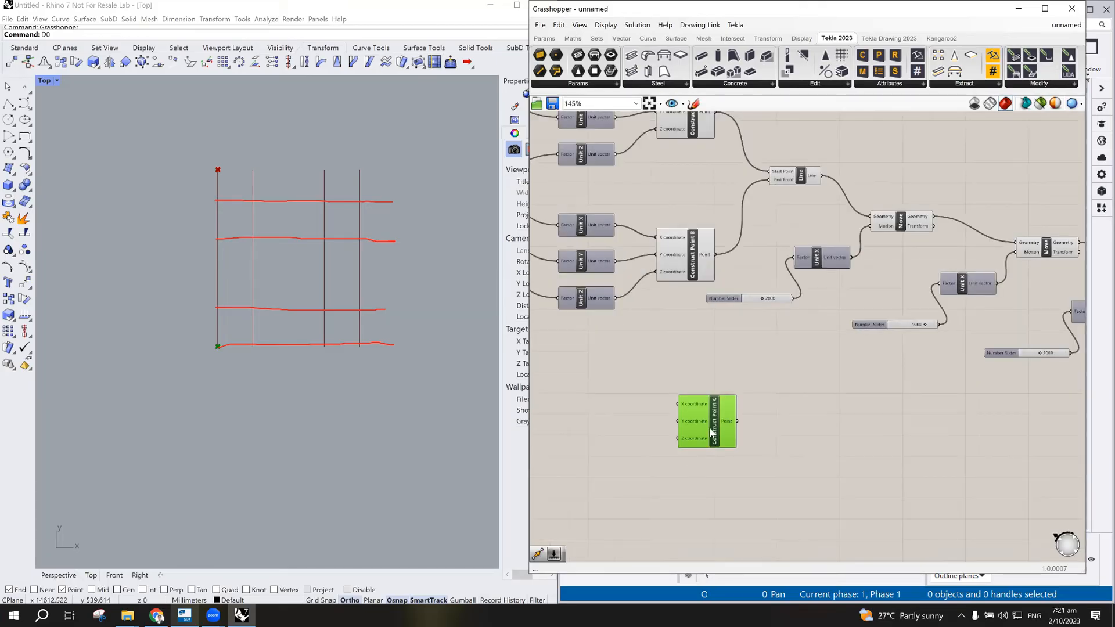
pyautogui.moveTo(722, 419); pyautogui.dragTo(718, 411)
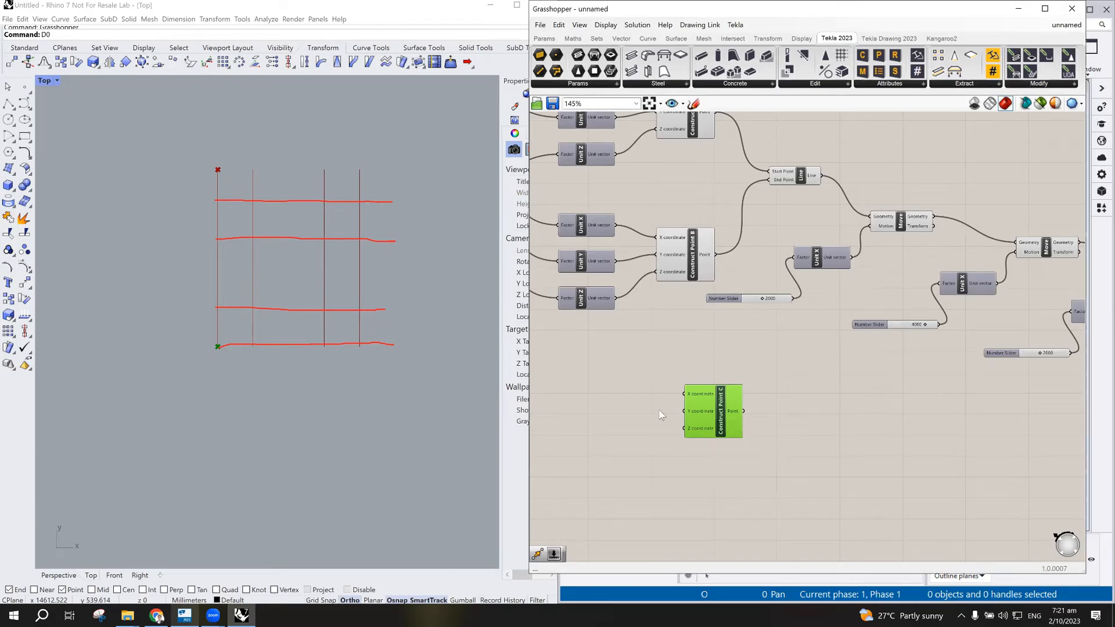
pyautogui.scroll(-3, 662, 414)
pyautogui.scroll(1, 685, 414)
pyautogui.scroll(-2, 711, 415)
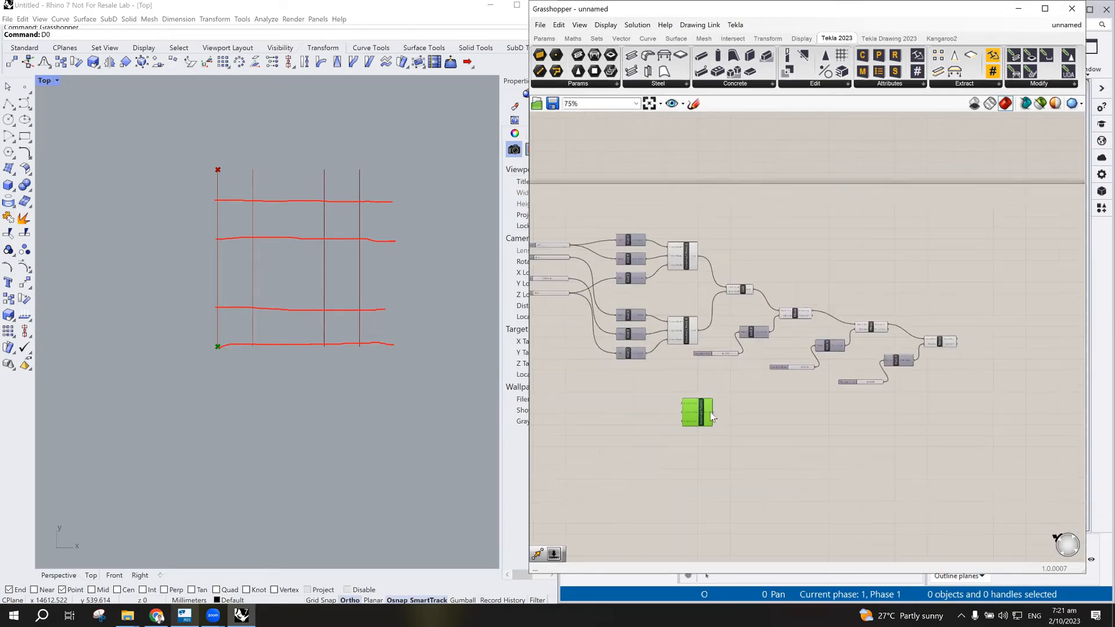
pyautogui.scroll(3, 550, 270)
pyautogui.scroll(-2, 598, 303)
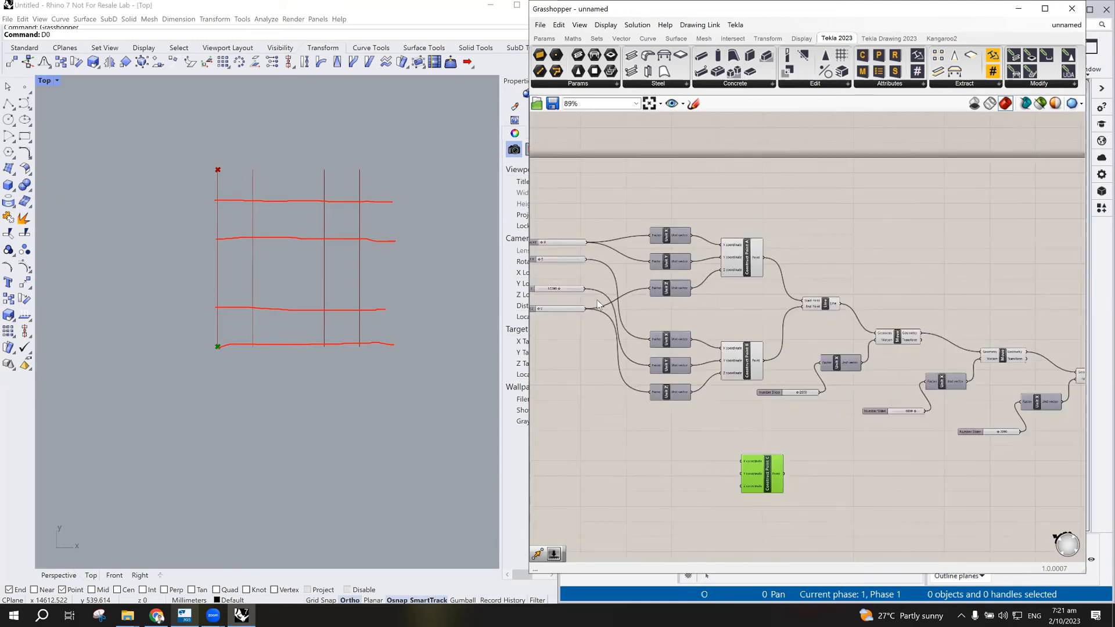
pyautogui.scroll(-1, 586, 302)
pyautogui.click(539, 291)
pyautogui.keyDown('alt'); pyautogui.moveTo(540, 295); pyautogui.dragTo(541, 326); pyautogui.keyUp('alt')
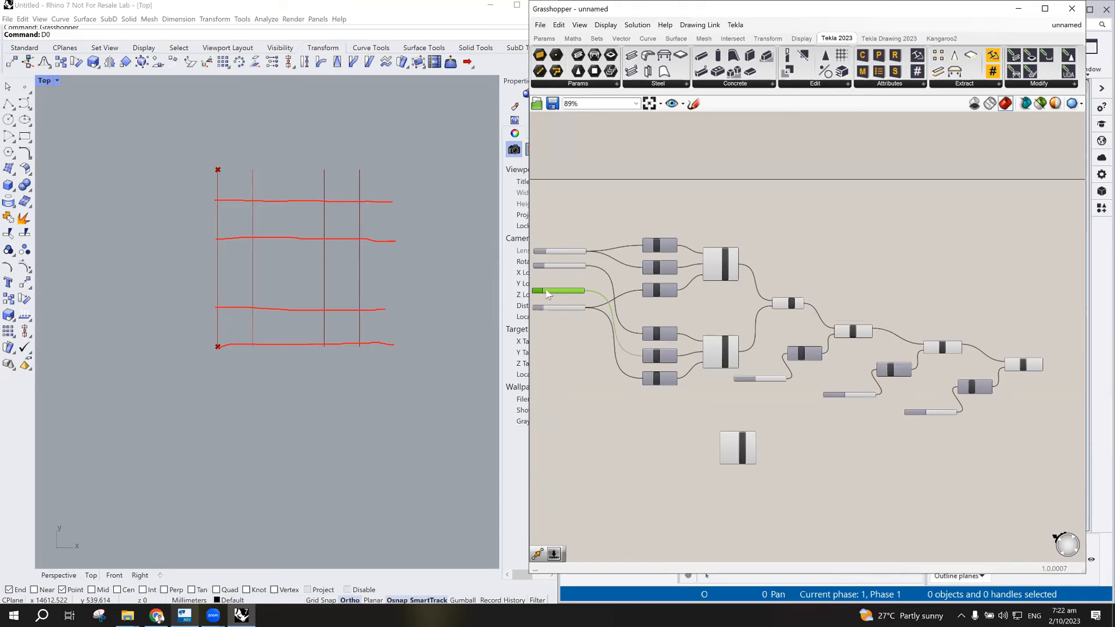
pyautogui.hotkey('ctrl', 'v')
pyautogui.scroll(6, 674, 453)
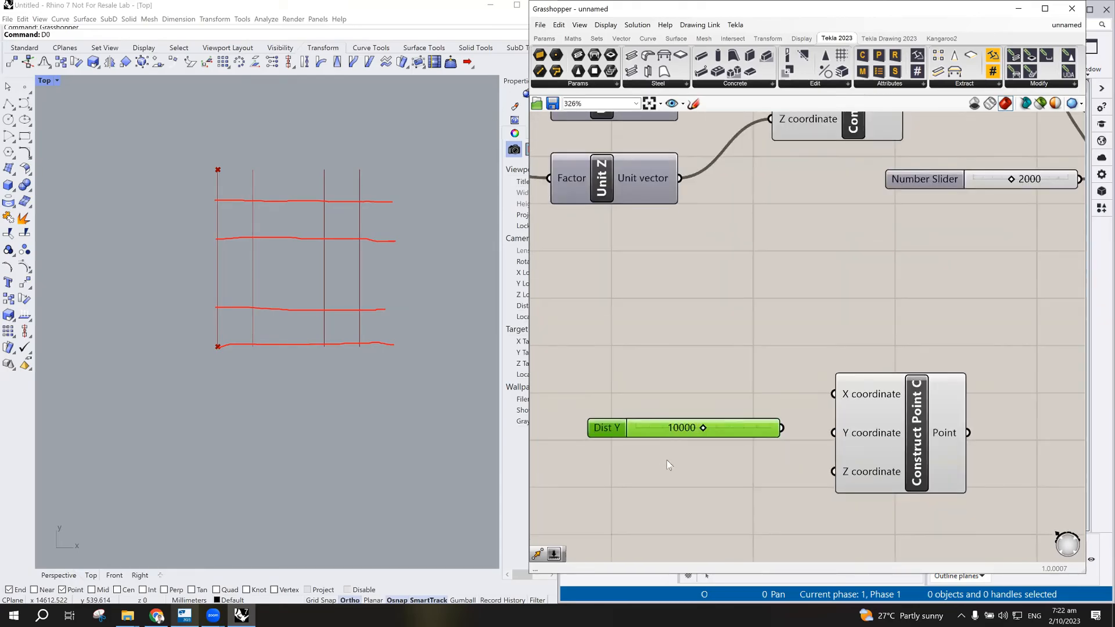
pyautogui.press('Delete')
# - Add a Unit X component and connect its unit vector to the X coordinate of Construct Point C
pyautogui.doubleClick(624, 425)
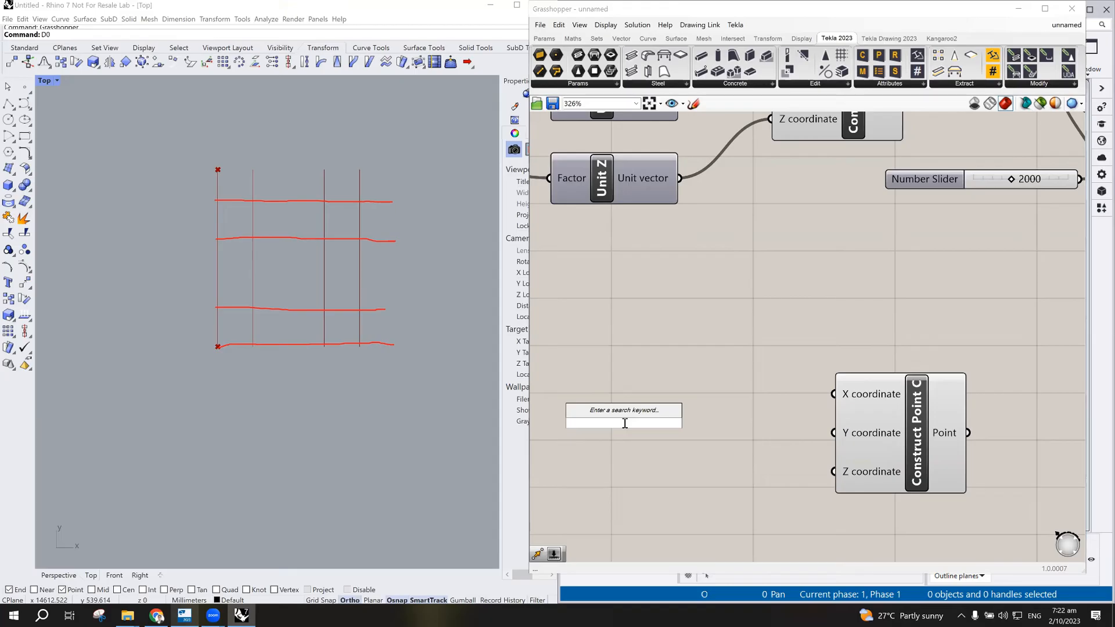
pyautogui.write('unit x')
pyautogui.press('Return')
pyautogui.moveTo(617, 429); pyautogui.dragTo(671, 428)
pyautogui.moveTo(744, 423); pyautogui.dragTo(831, 397)
pyautogui.scroll(-6, 795, 409)
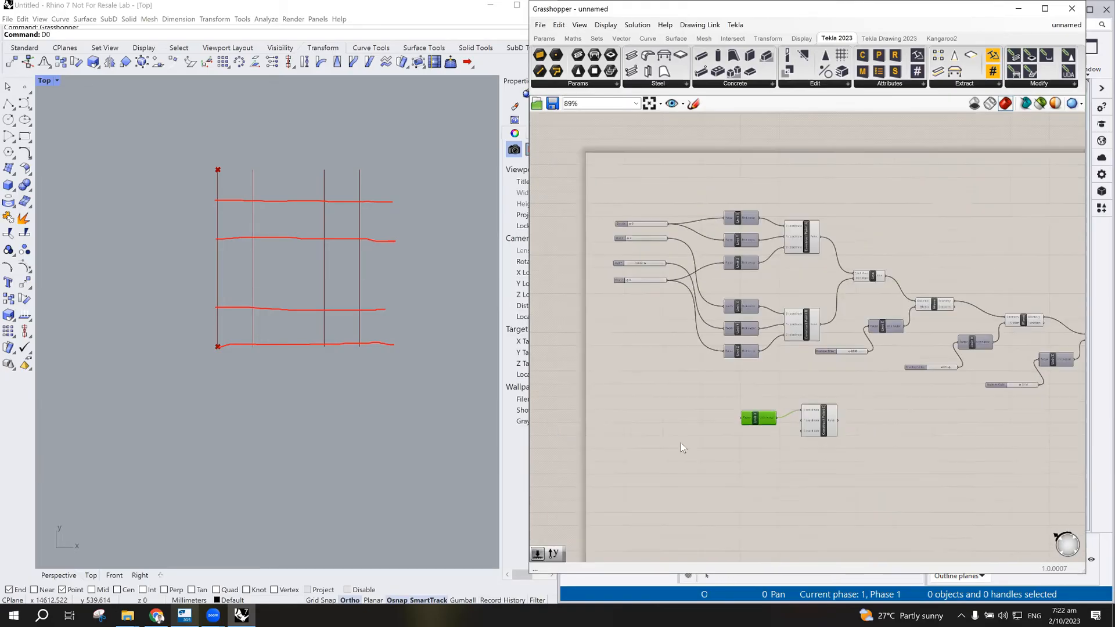
# - Add a 0 to 10000 number slider, connect it to the new Unit X factor and set it to 9941
pyautogui.scroll(3, 686, 441)
pyautogui.doubleClick(717, 420)
pyautogui.write('0')
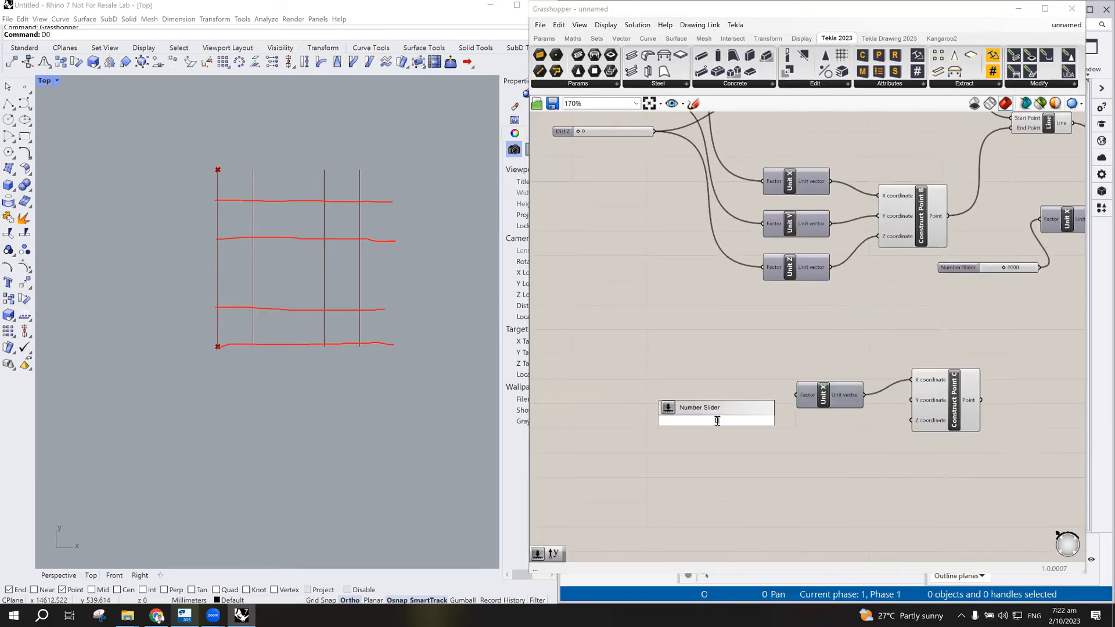
pyautogui.write('..10000')
pyautogui.press('Return')
pyautogui.moveTo(796, 398); pyautogui.dragTo(795, 396)
pyautogui.moveTo(711, 421); pyautogui.dragTo(761, 421)
pyautogui.moveTo(689, 420); pyautogui.dragTo(671, 419)
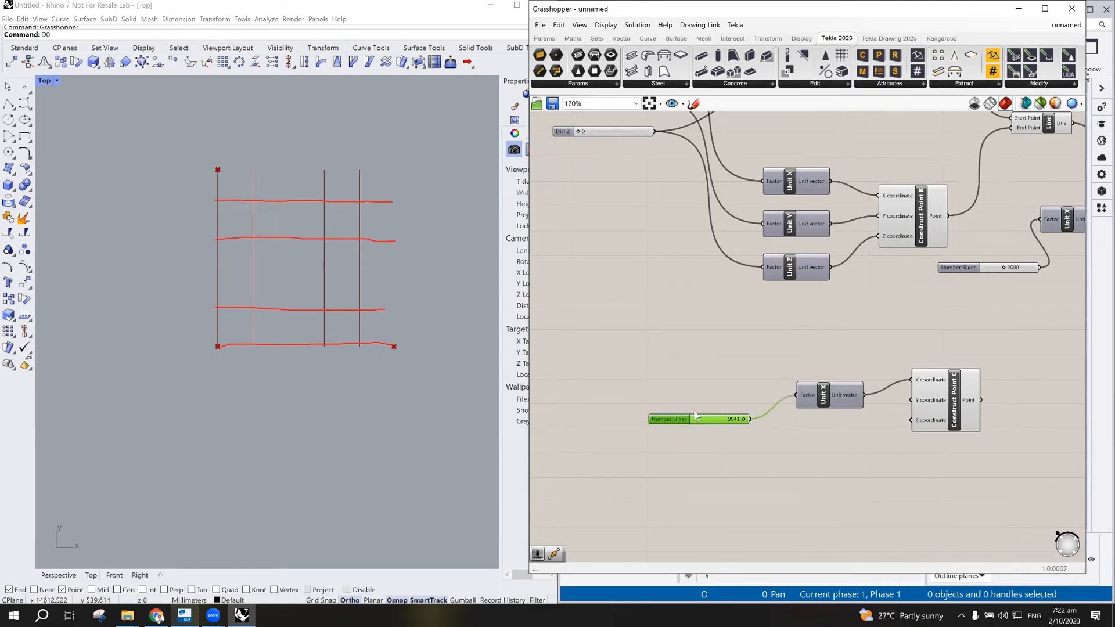
# - Select Construct Point A and Construct Point C in turn to check their locations in the Rhino viewport
pyautogui.moveTo(955, 403); pyautogui.dragTo(953, 398)
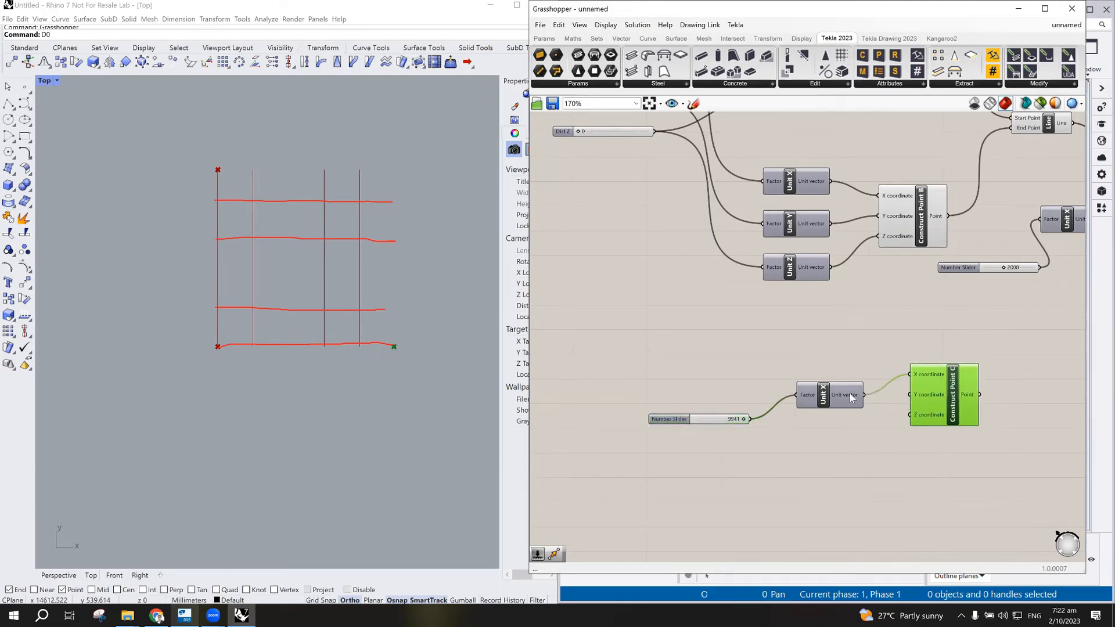
pyautogui.click(851, 397)
pyautogui.scroll(-3, 812, 439)
pyautogui.scroll(3, 994, 441)
pyautogui.scroll(-2, 761, 401)
pyautogui.scroll(1, 764, 399)
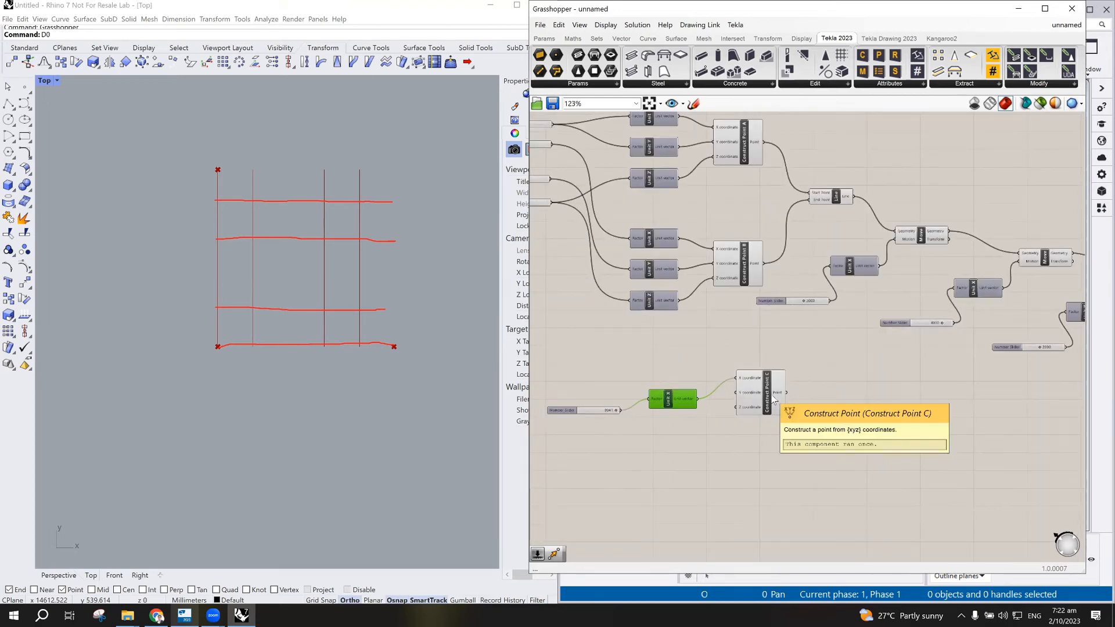
pyautogui.moveTo(773, 400); pyautogui.dragTo(774, 401)
pyautogui.click(749, 144)
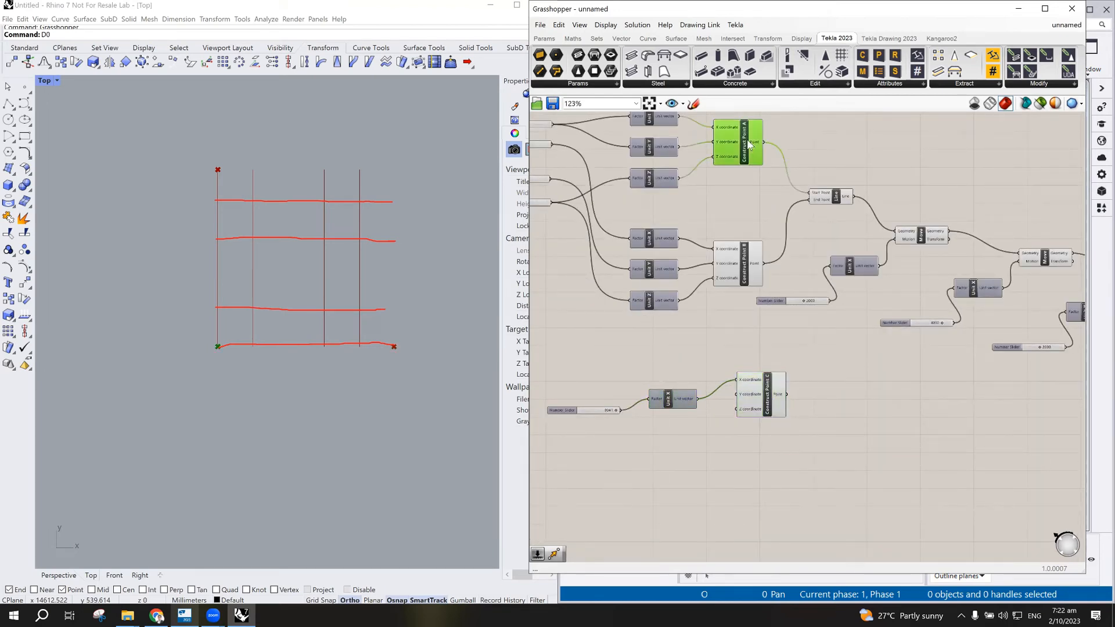
pyautogui.click(771, 401)
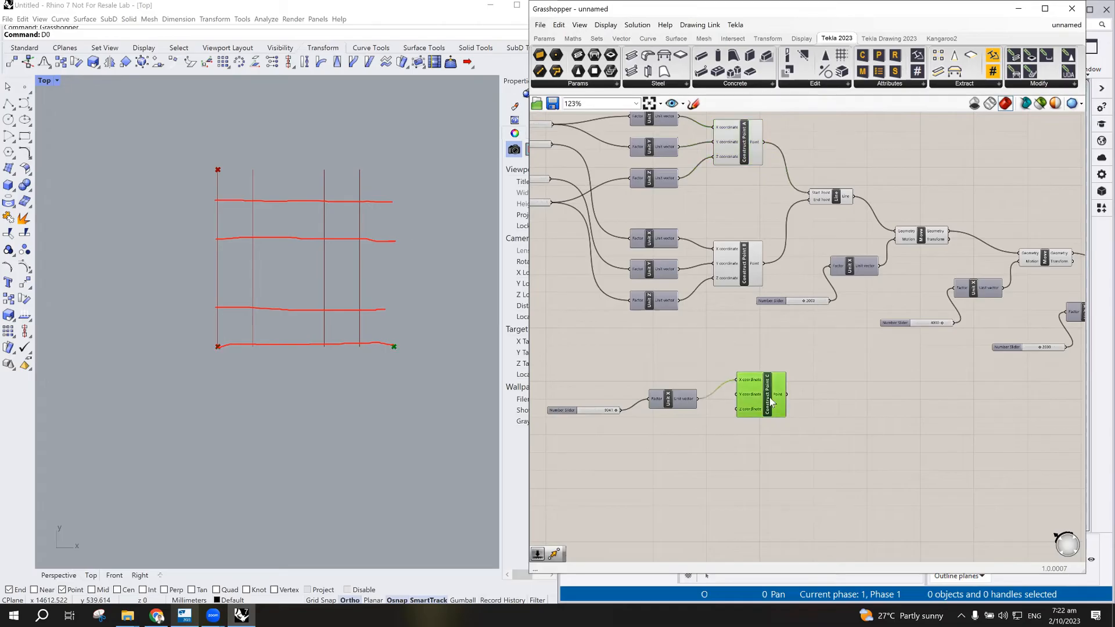
# - Add a Line component running from Construct Point A to Construct Point C and place it beside Construct Point C
pyautogui.doubleClick(880, 404)
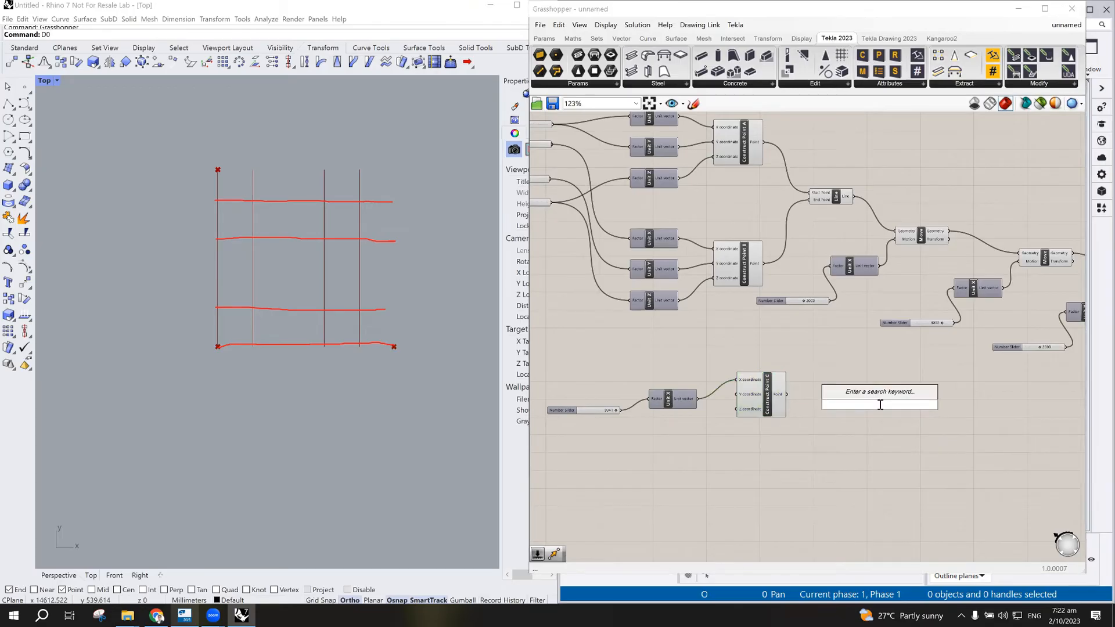
pyautogui.write('LINE')
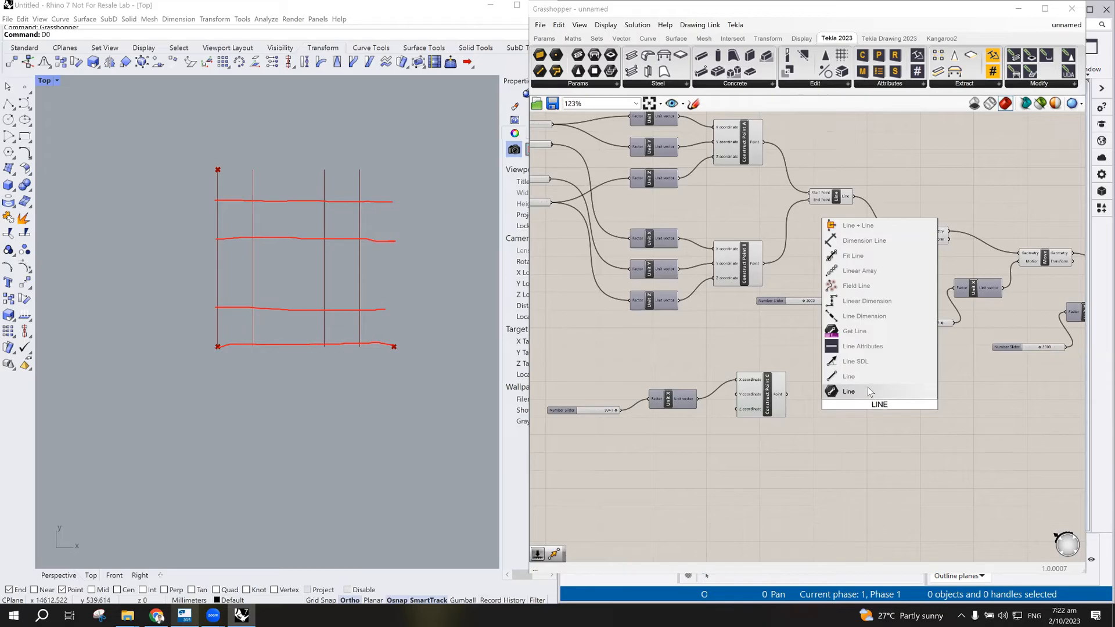
pyautogui.click(869, 391)
pyautogui.moveTo(762, 141); pyautogui.dragTo(858, 401)
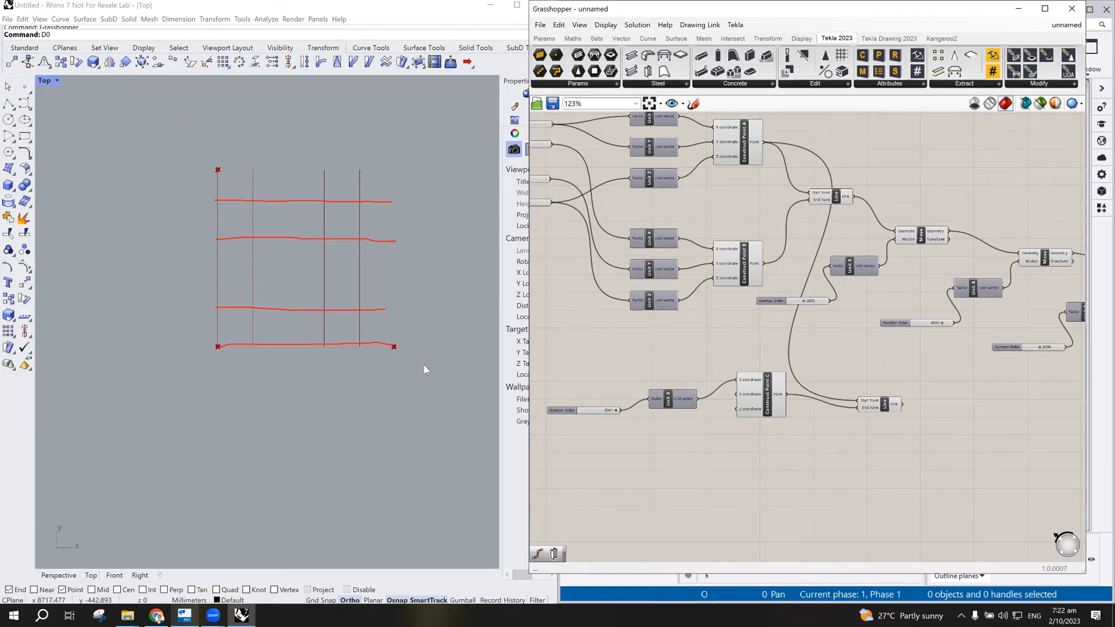
pyautogui.moveTo(885, 406); pyautogui.dragTo(886, 388)
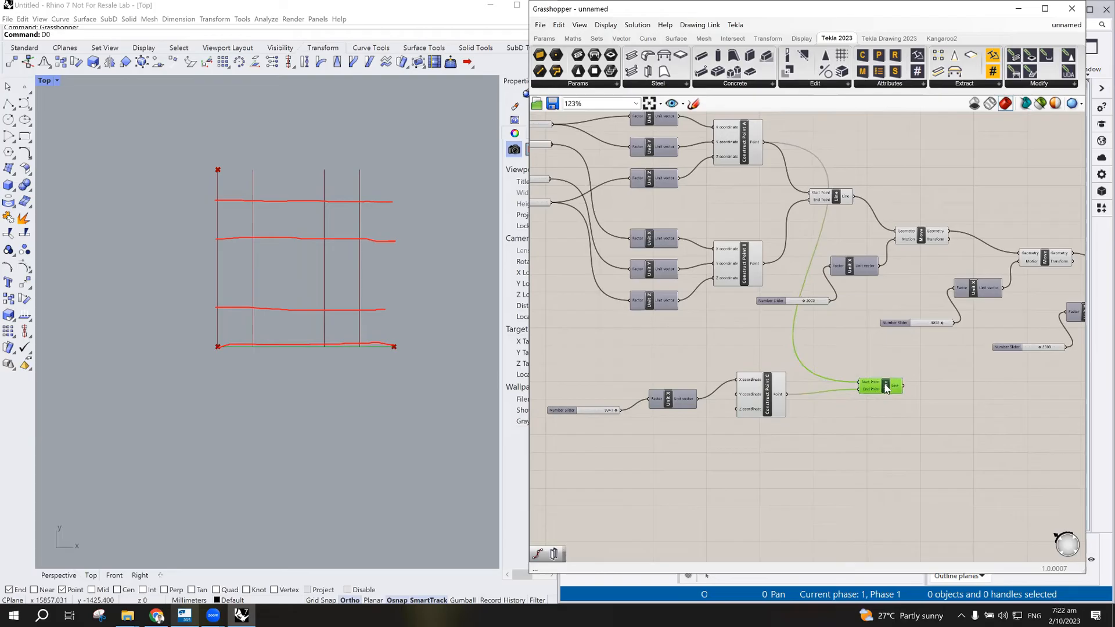
pyautogui.moveTo(873, 392)
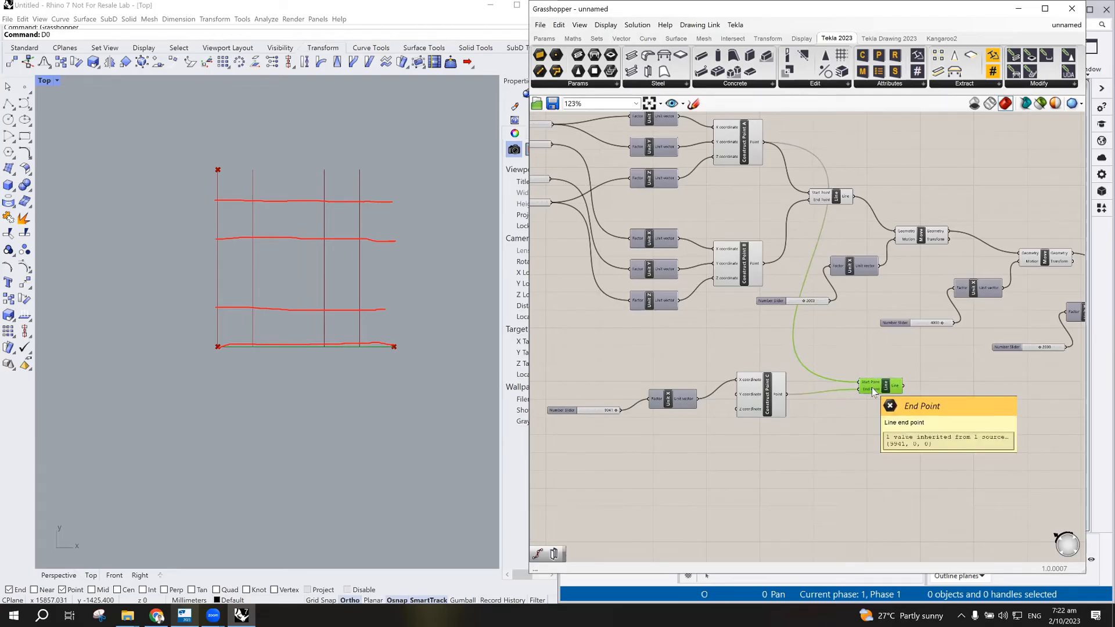
pyautogui.moveTo(887, 388); pyautogui.dragTo(869, 382)
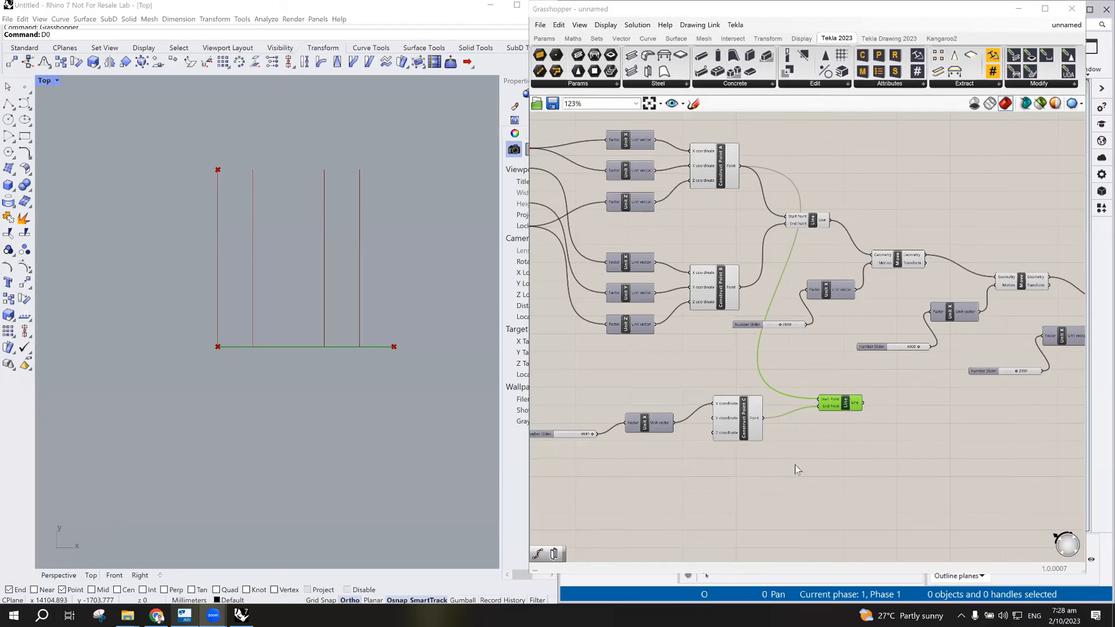
# - Add a Move component to the canvas just beyond the new Line component
pyautogui.scroll(3, 796, 465)
pyautogui.scroll(-3, 853, 469)
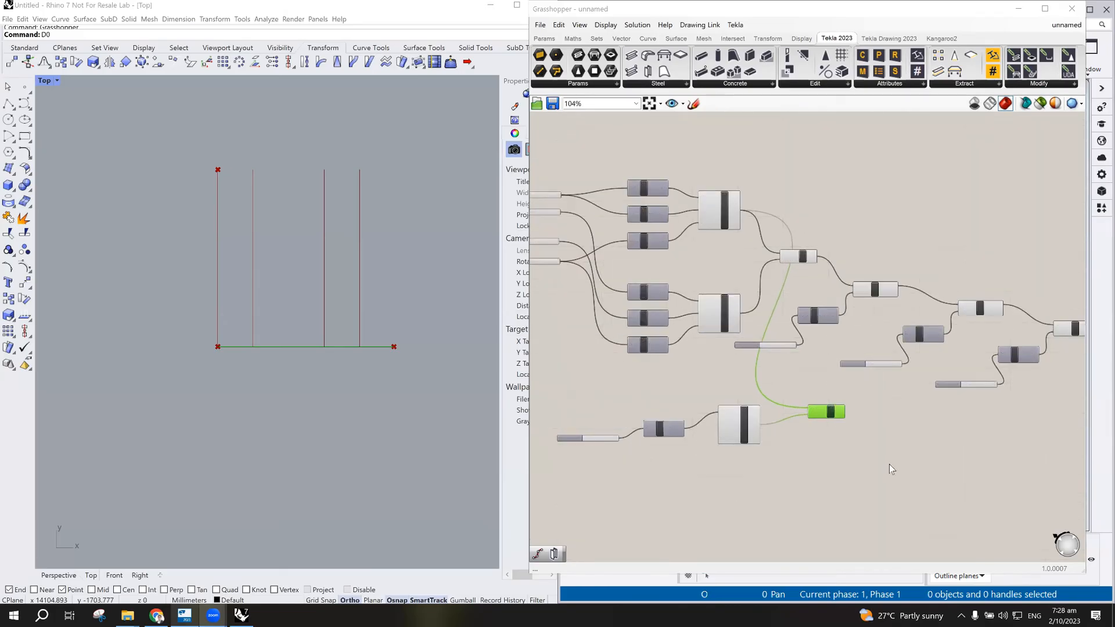
pyautogui.scroll(3, 873, 471)
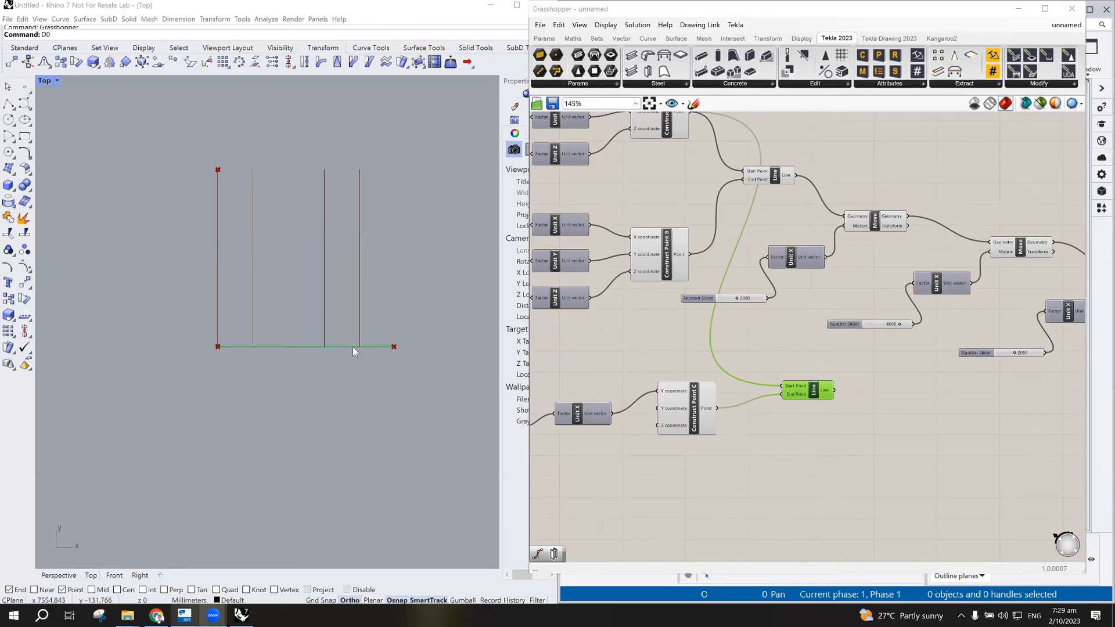
pyautogui.scroll(-2, 871, 349)
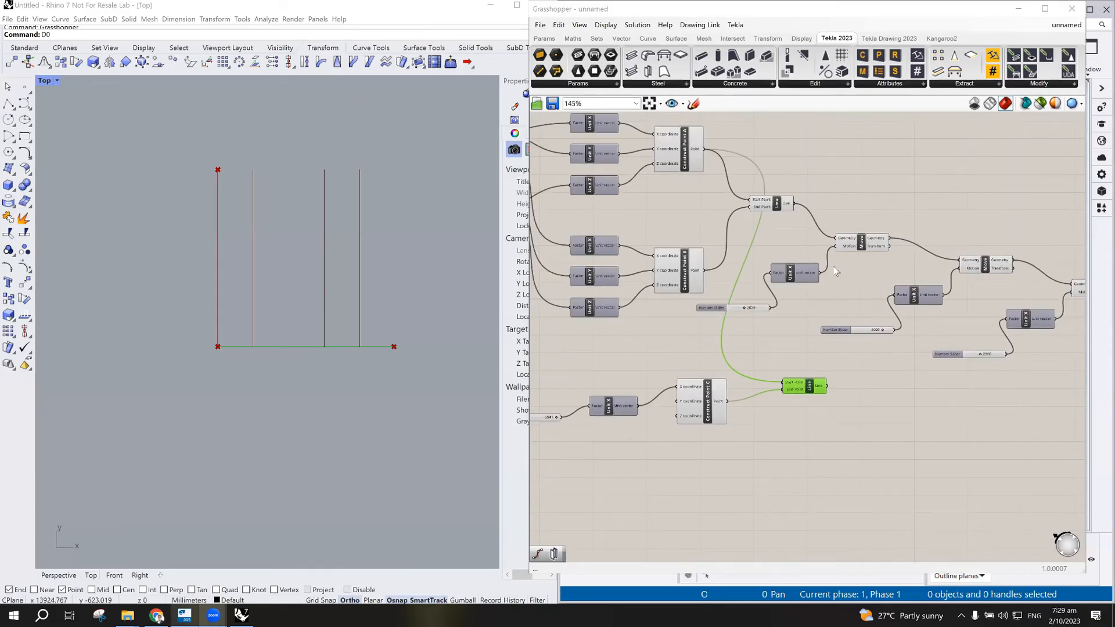
pyautogui.scroll(3, 885, 235)
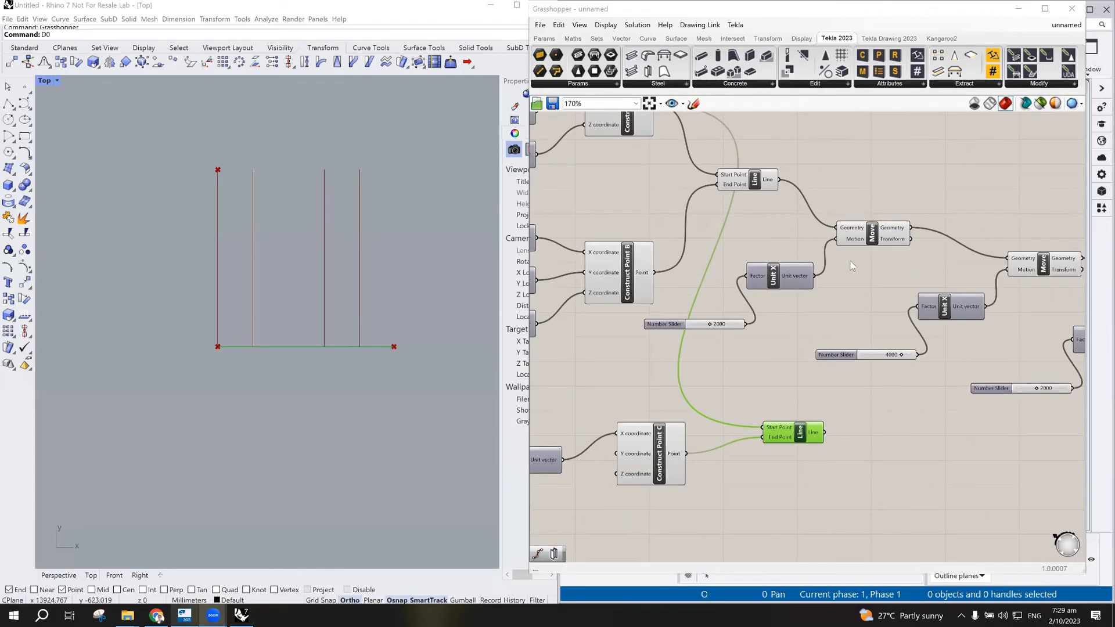
pyautogui.click(868, 232)
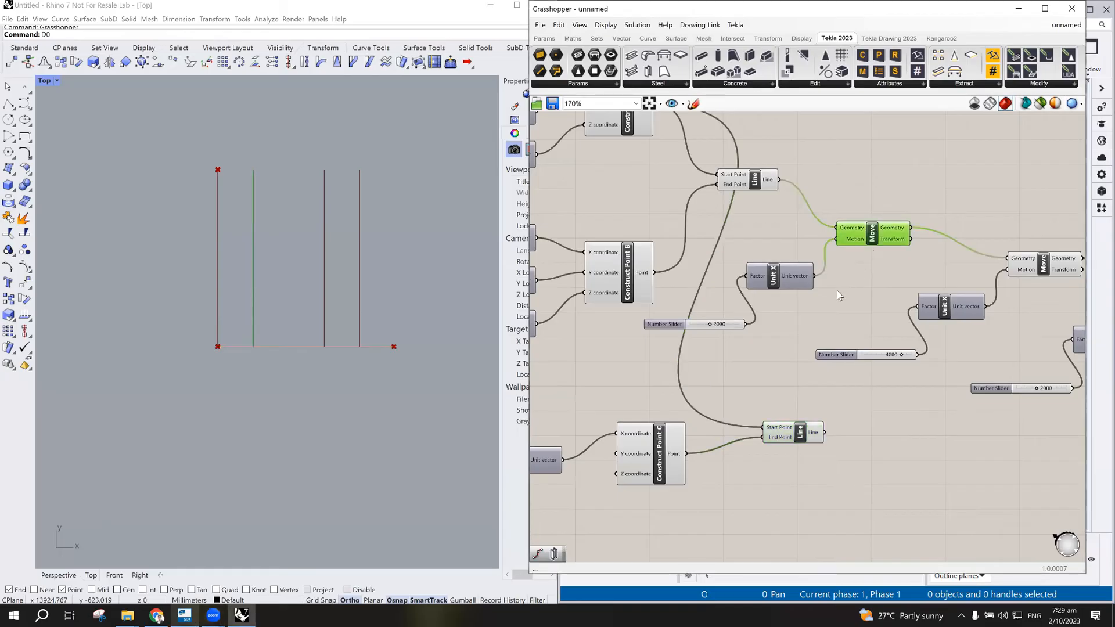
pyautogui.scroll(-1, 837, 291)
pyautogui.doubleClick(897, 454)
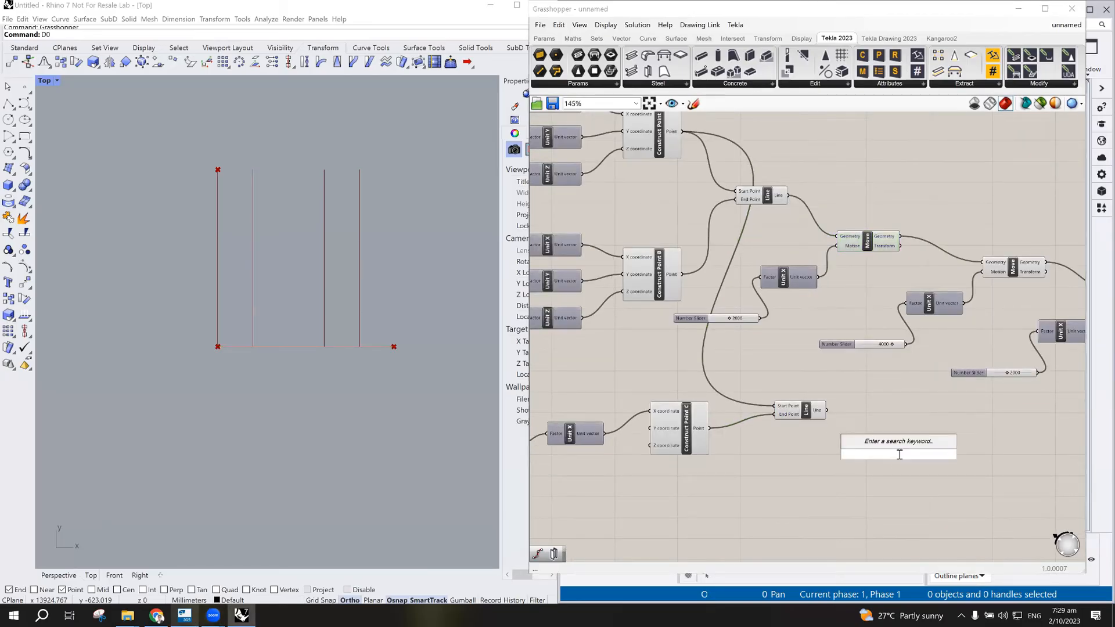
pyautogui.write('MOVE')
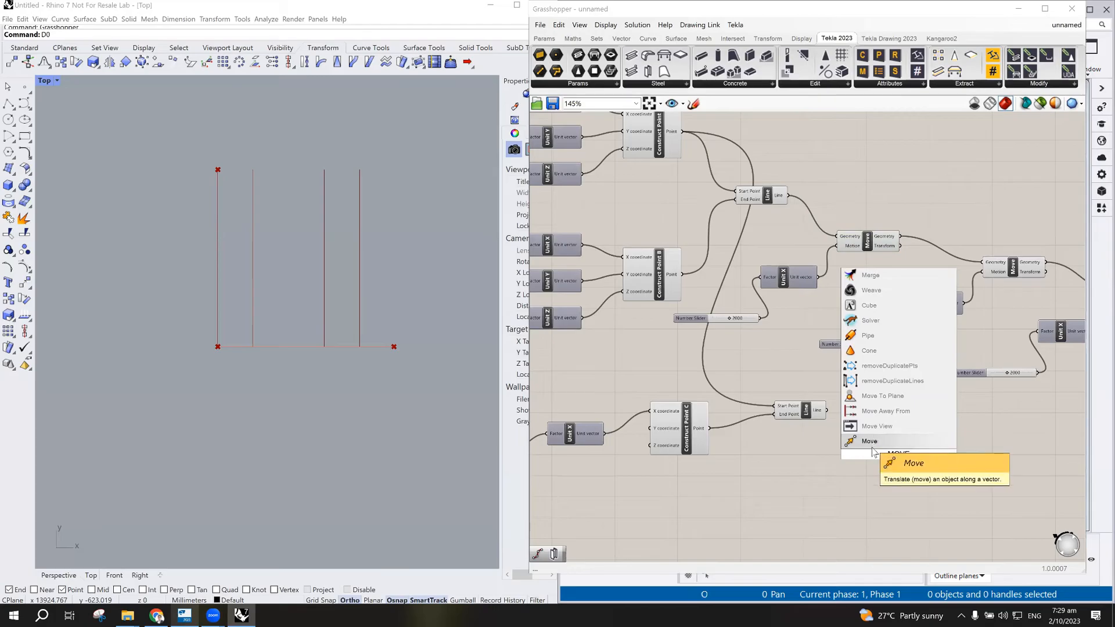
pyautogui.click(870, 440)
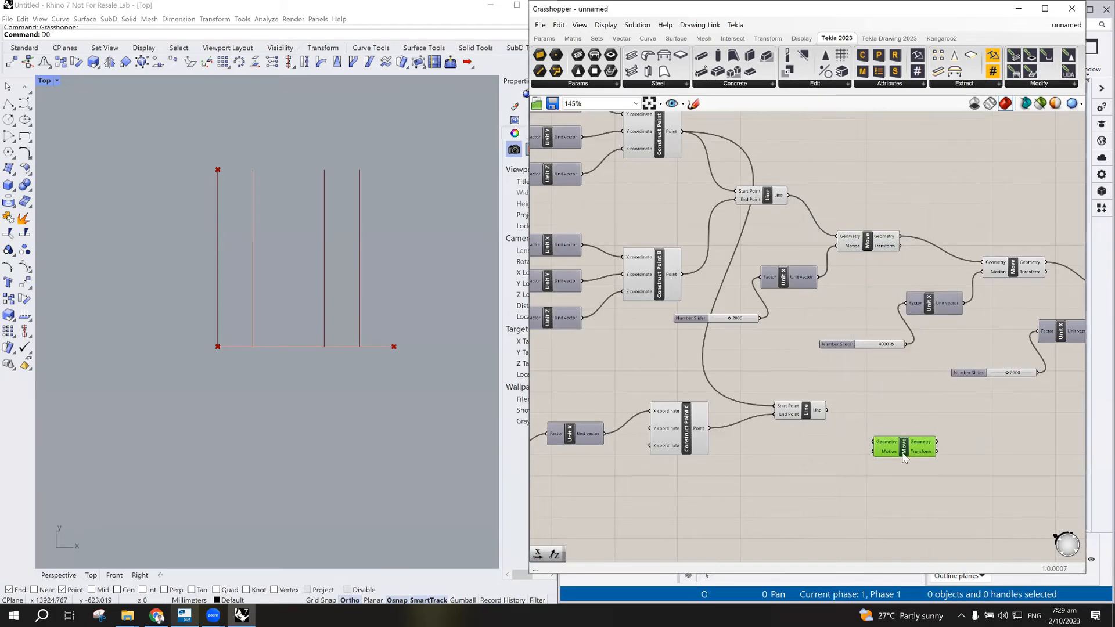
# - Add a Unit Y component and wire it to the new Move's Motion, with the new line as its Geometry
pyautogui.scroll(-3, 908, 483)
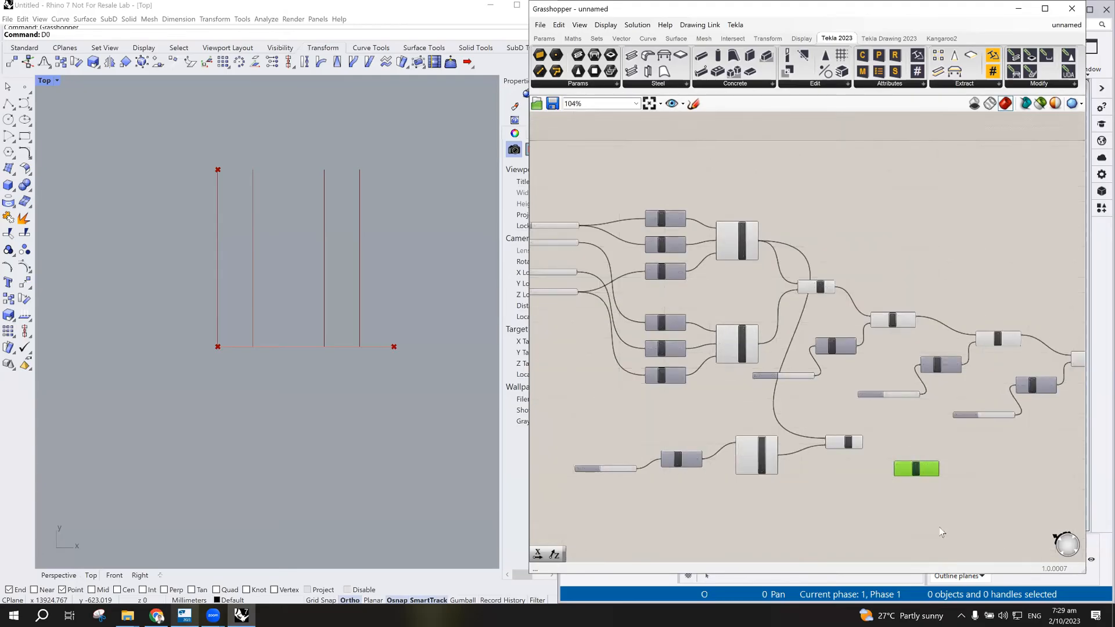
pyautogui.scroll(2, 935, 526)
pyautogui.scroll(-2, 858, 518)
pyautogui.scroll(3, 659, 491)
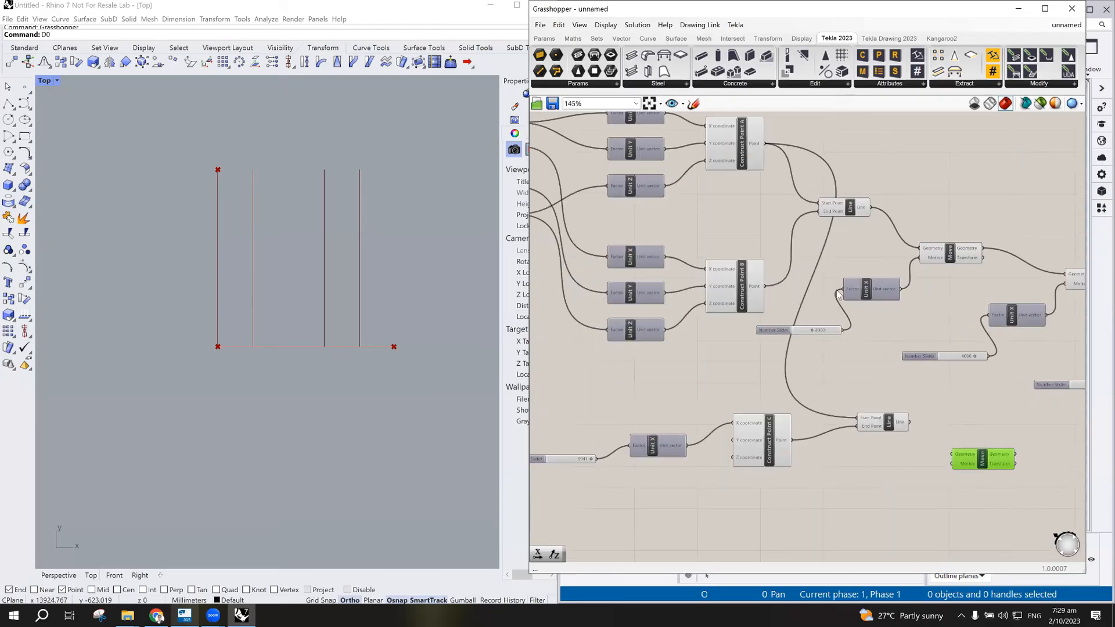
pyautogui.scroll(-3, 642, 427)
pyautogui.scroll(4, 960, 485)
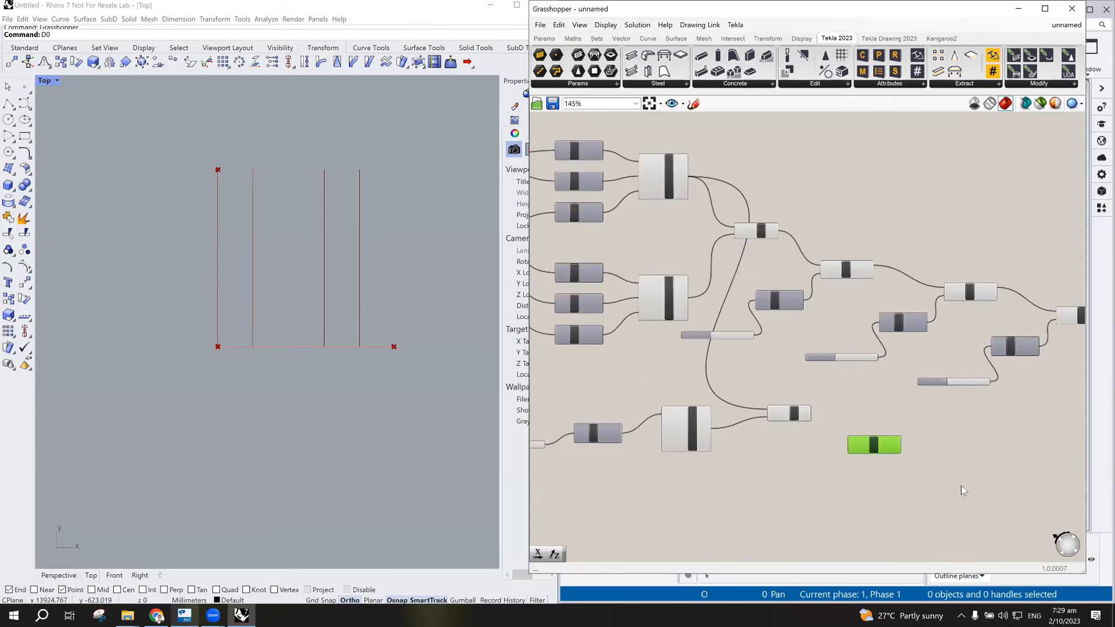
pyautogui.doubleClick(748, 458)
pyautogui.write('y')
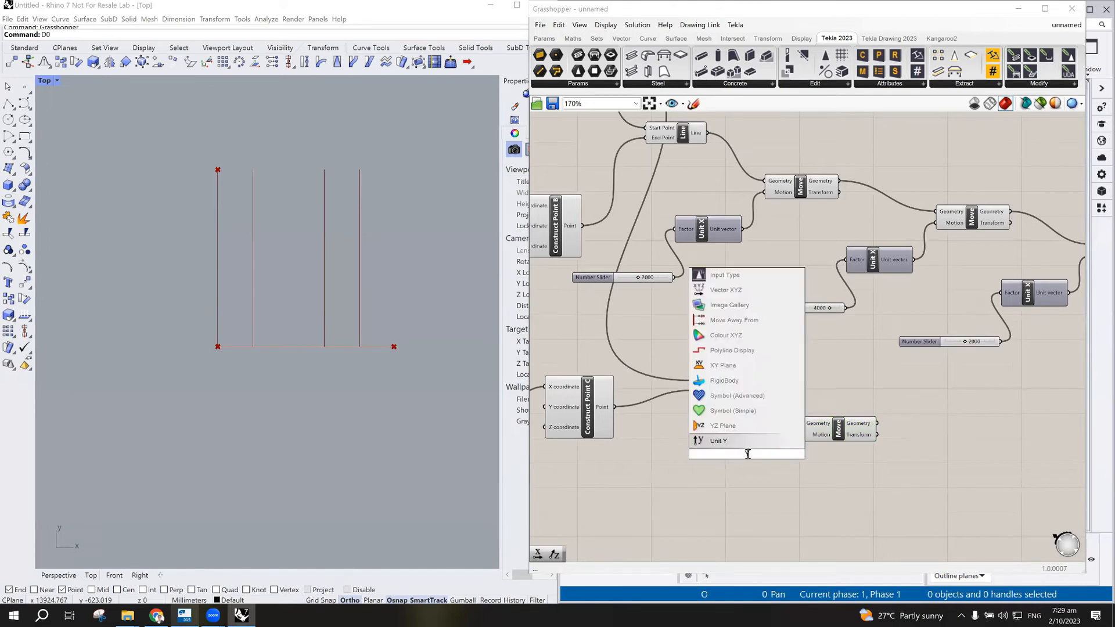
pyautogui.press('Return')
pyautogui.moveTo(733, 464); pyautogui.dragTo(729, 493)
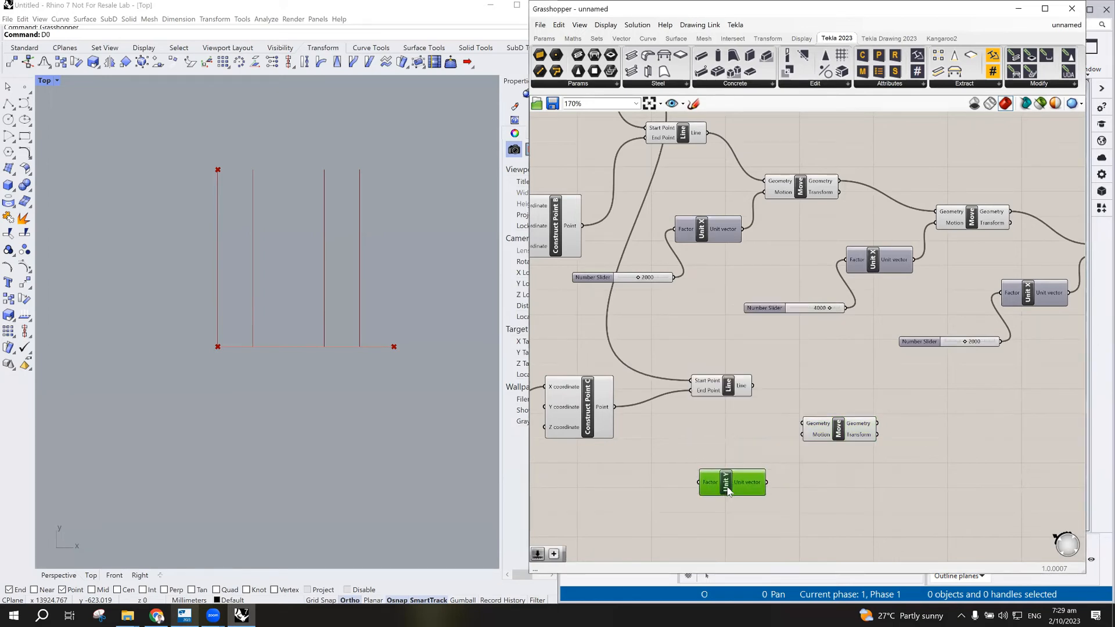
pyautogui.moveTo(795, 443); pyautogui.dragTo(798, 437)
pyautogui.moveTo(753, 386); pyautogui.dragTo(804, 423)
# - Copy the 2000 number slider from the first Unit X and connect the copy to the Unit Y factor
pyautogui.moveTo(595, 276); pyautogui.dragTo(587, 500)
pyautogui.moveTo(664, 503); pyautogui.dragTo(697, 482)
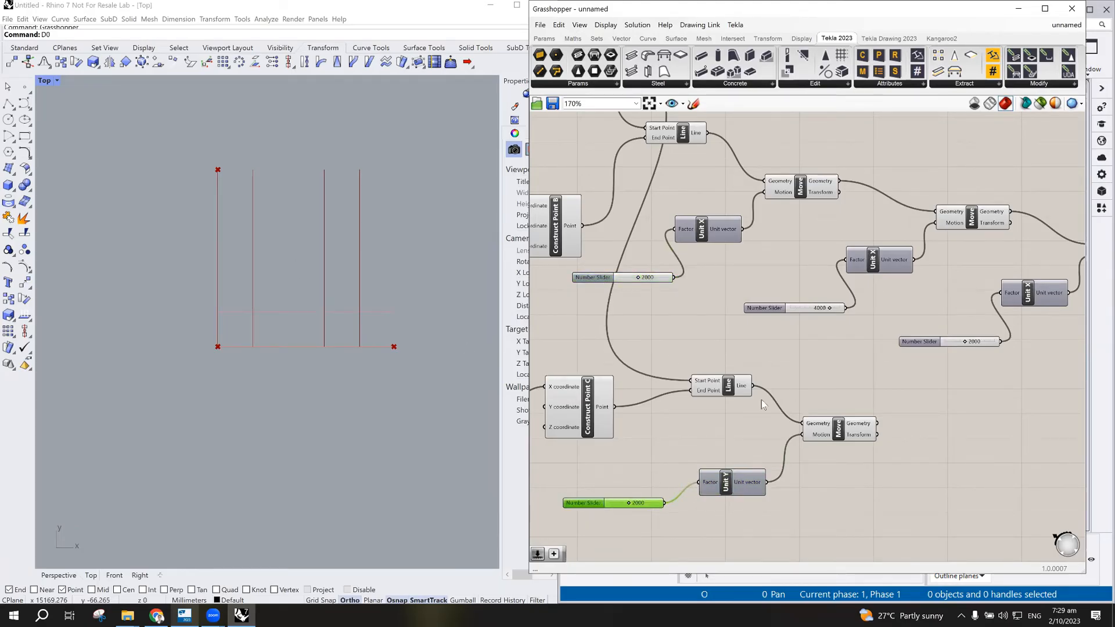
pyautogui.scroll(-2, 770, 435)
pyautogui.moveTo(870, 485); pyautogui.dragTo(864, 391, button='right')
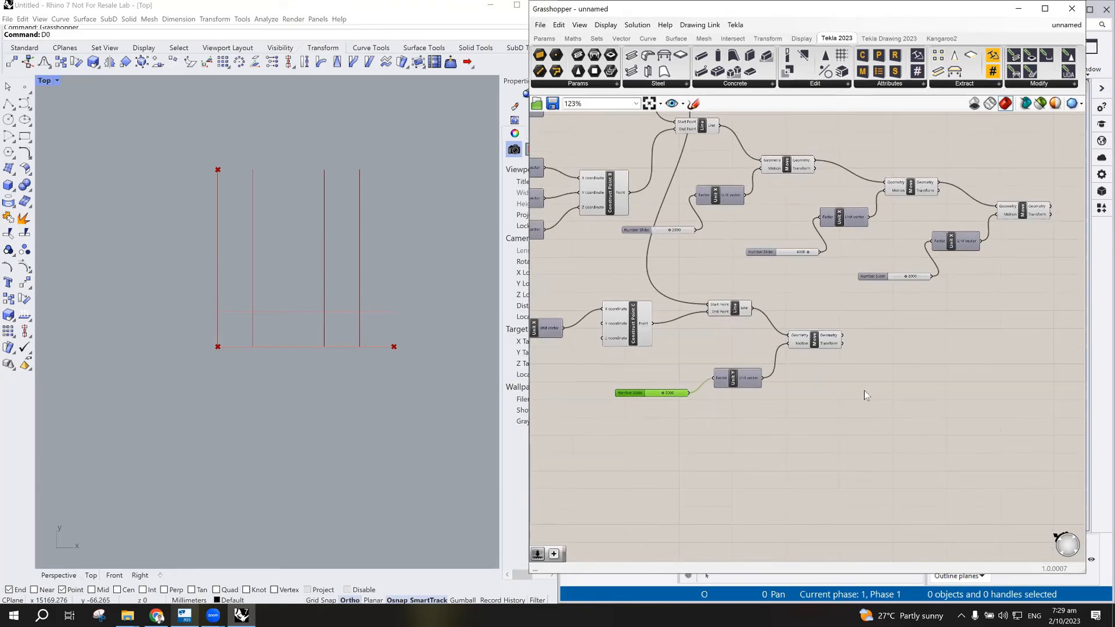
# - Duplicate the Unit Y move set with its slider twice, feeding each new Move's Geometry from the preceding Move
pyautogui.scroll(1, 864, 391)
pyautogui.keyDown('shift'); pyautogui.moveTo(908, 318); pyautogui.dragTo(635, 468); pyautogui.keyUp('shift')
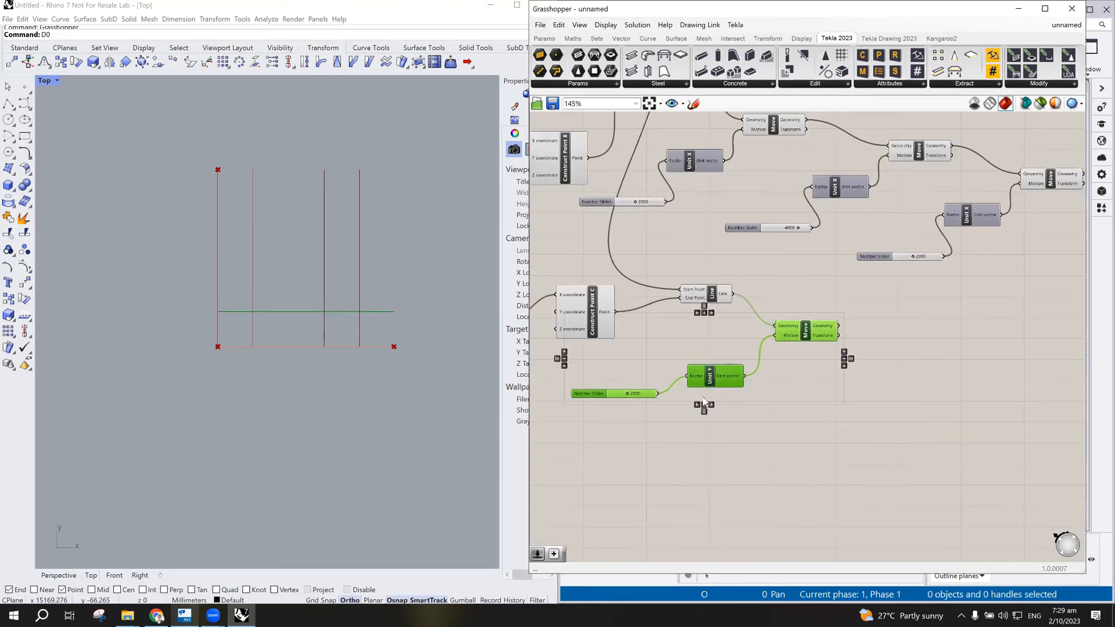
pyautogui.moveTo(821, 337); pyautogui.dragTo(1063, 411)
pyautogui.scroll(-1, 976, 426)
pyautogui.scroll(3, 1072, 476)
pyautogui.moveTo(769, 278); pyautogui.dragTo(875, 317)
pyautogui.moveTo(965, 342); pyautogui.dragTo(991, 365)
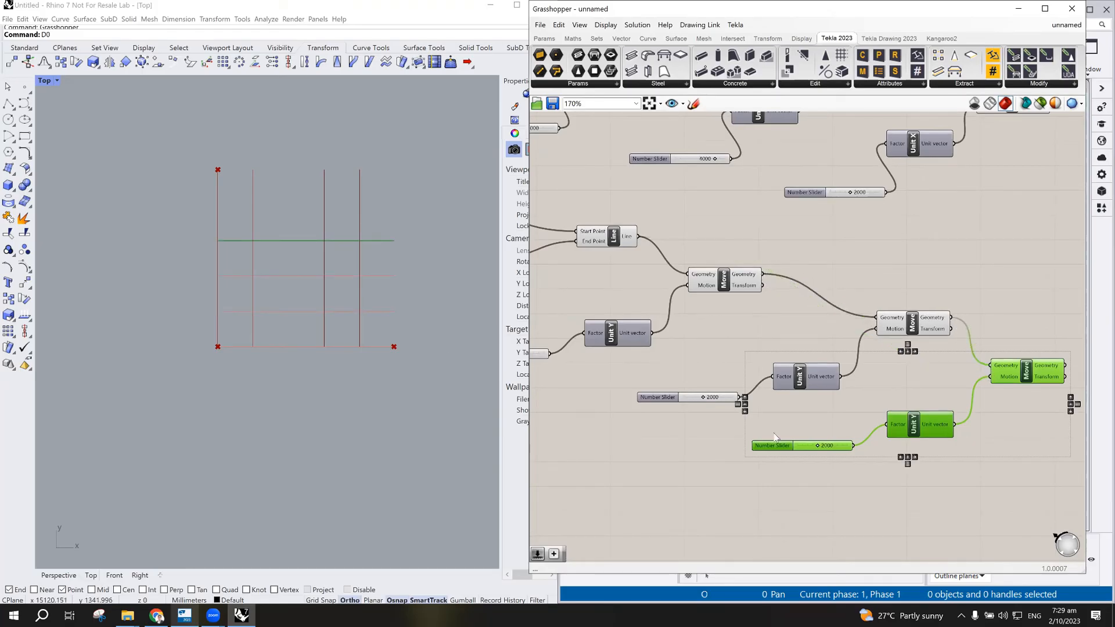
# - Set the number slider of the second Unit Y to 4000
pyautogui.doubleClick(688, 398)
pyautogui.write('4000')
pyautogui.press('Return')
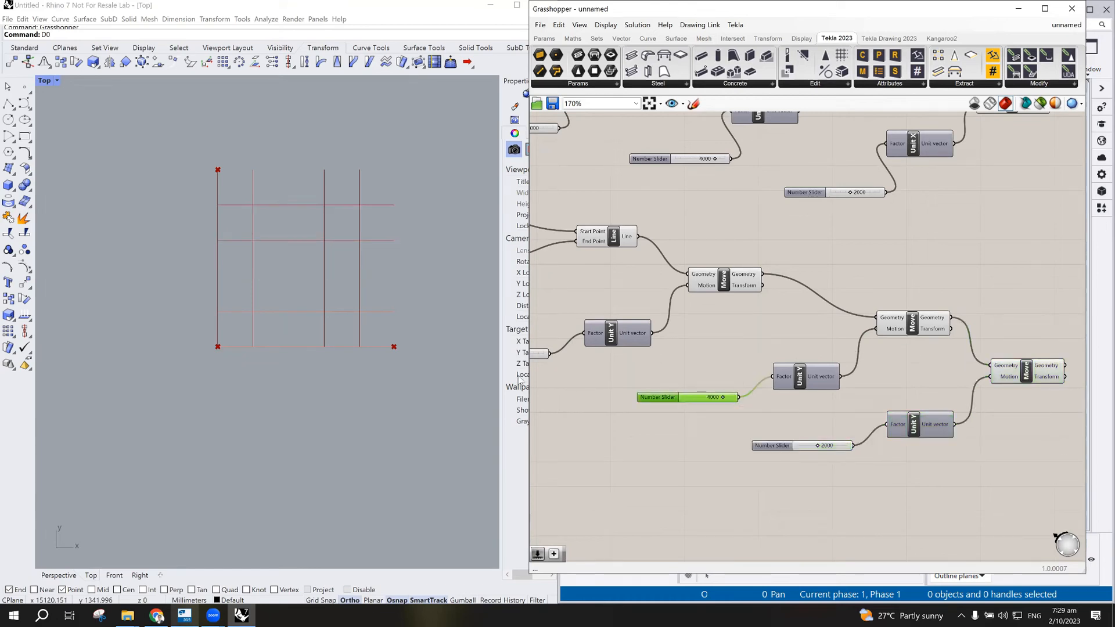
# - Examine the spacing of the crossing grid lines in the Top viewport and the overall component layout
pyautogui.scroll(-3, 902, 443)
pyautogui.scroll(-2, 906, 438)
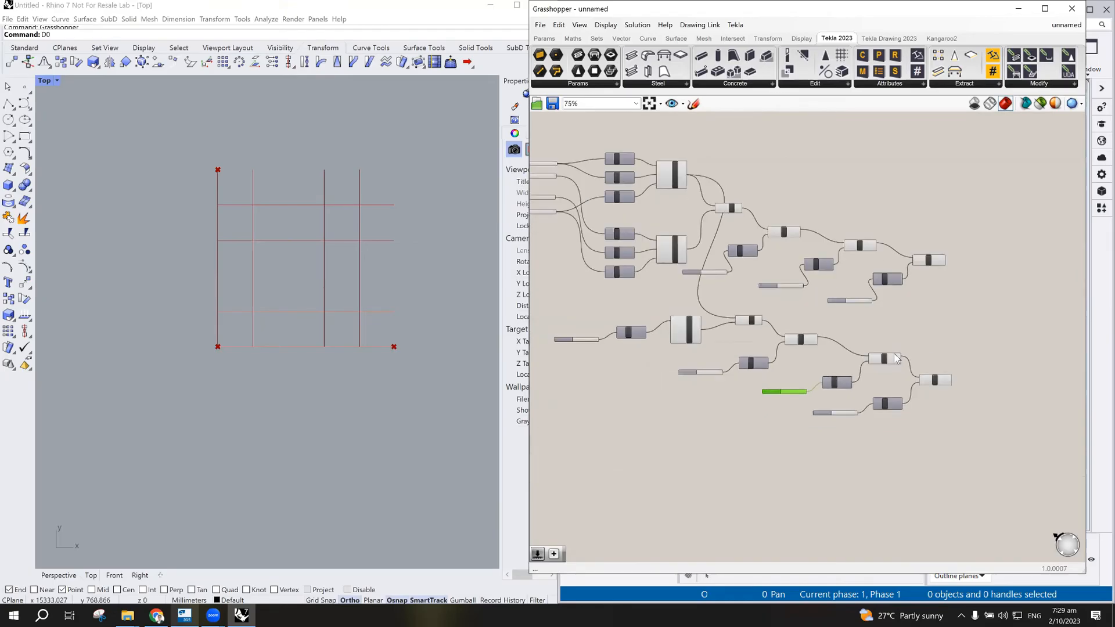
pyautogui.scroll(2, 845, 328)
pyautogui.scroll(1, 268, 304)
pyautogui.scroll(1, 343, 239)
pyautogui.scroll(-3, 373, 239)
pyautogui.scroll(3, 324, 237)
pyautogui.scroll(1, 318, 243)
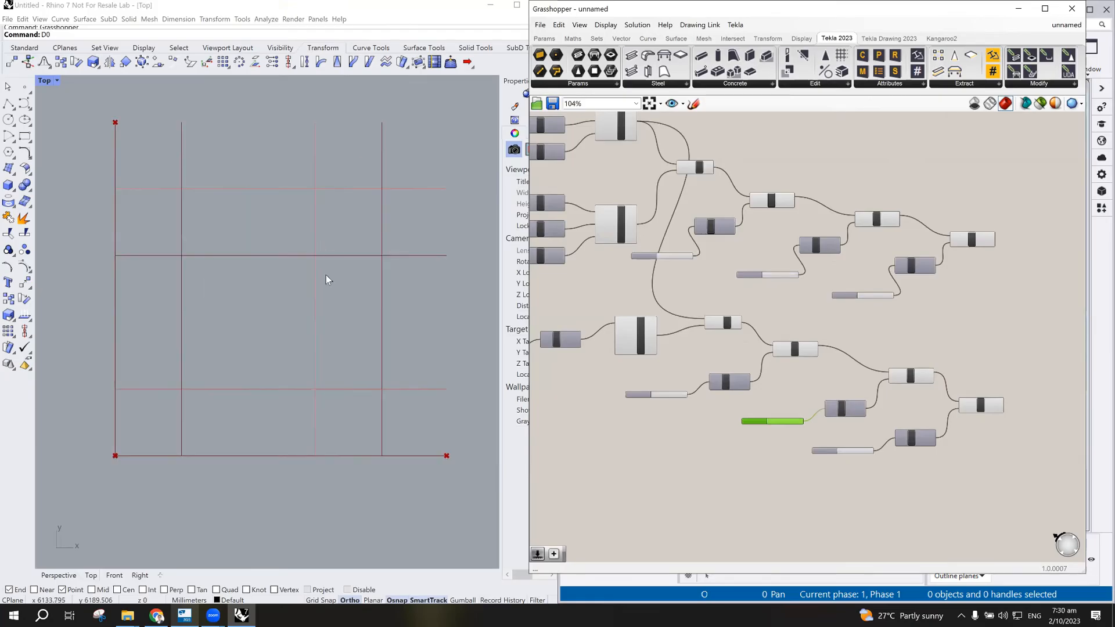
pyautogui.scroll(-3, 835, 382)
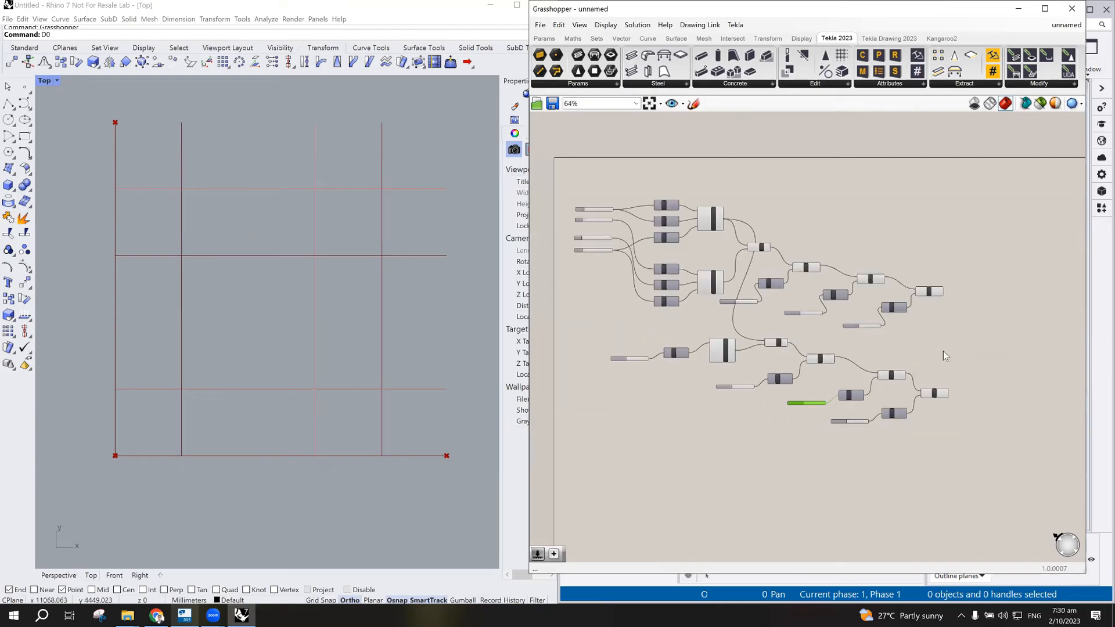
# - Spread the two component chains apart, shifting the Y-copy chain down and the X-copy chain slightly up
pyautogui.moveTo(963, 346); pyautogui.dragTo(613, 471)
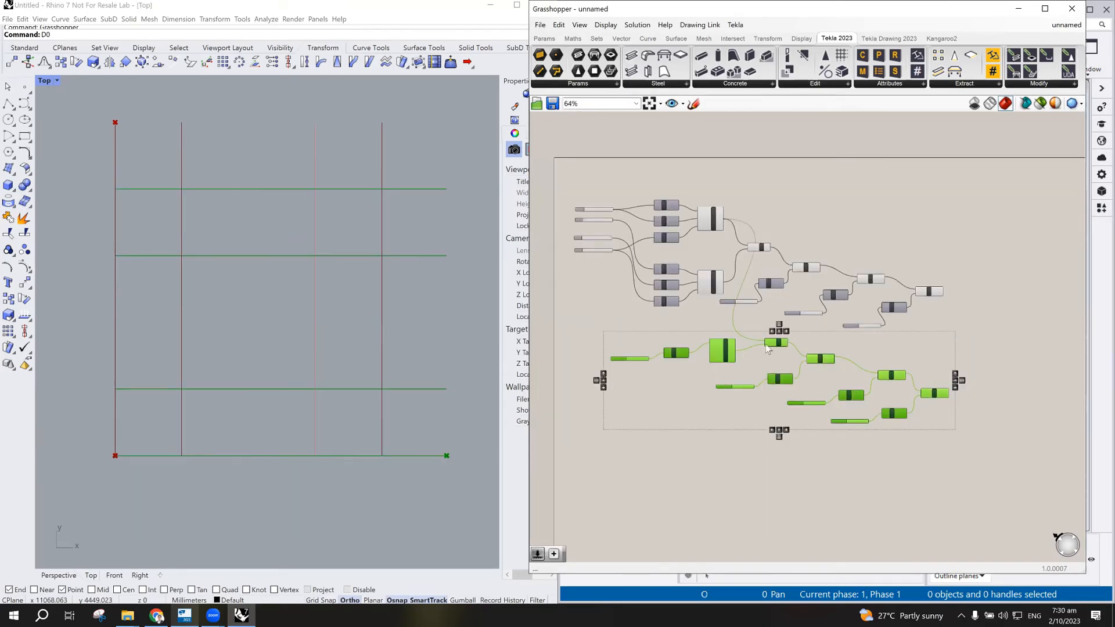
pyautogui.moveTo(730, 355); pyautogui.dragTo(740, 401)
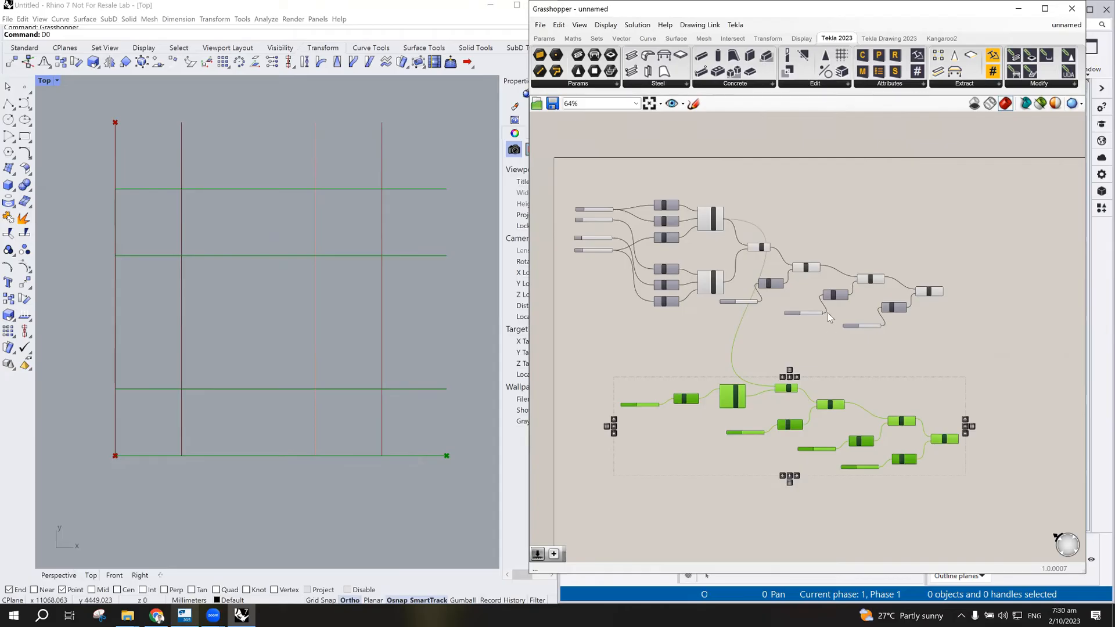
pyautogui.moveTo(984, 178); pyautogui.dragTo(575, 350)
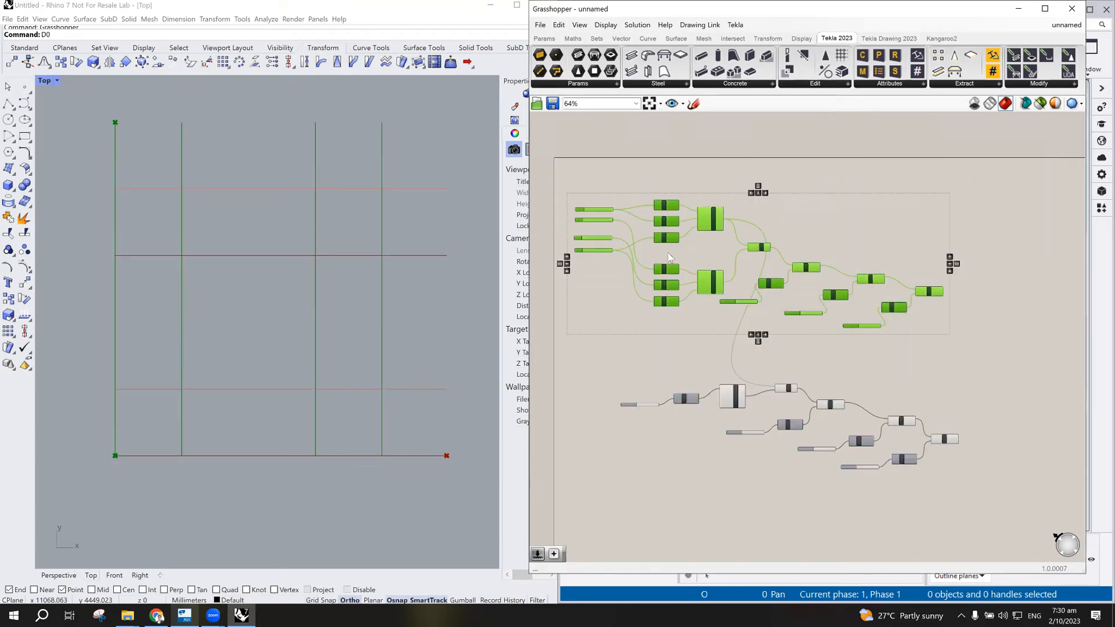
pyautogui.moveTo(725, 212); pyautogui.dragTo(744, 200)
pyautogui.moveTo(998, 378); pyautogui.dragTo(722, 460)
pyautogui.moveTo(732, 402); pyautogui.dragTo(740, 407)
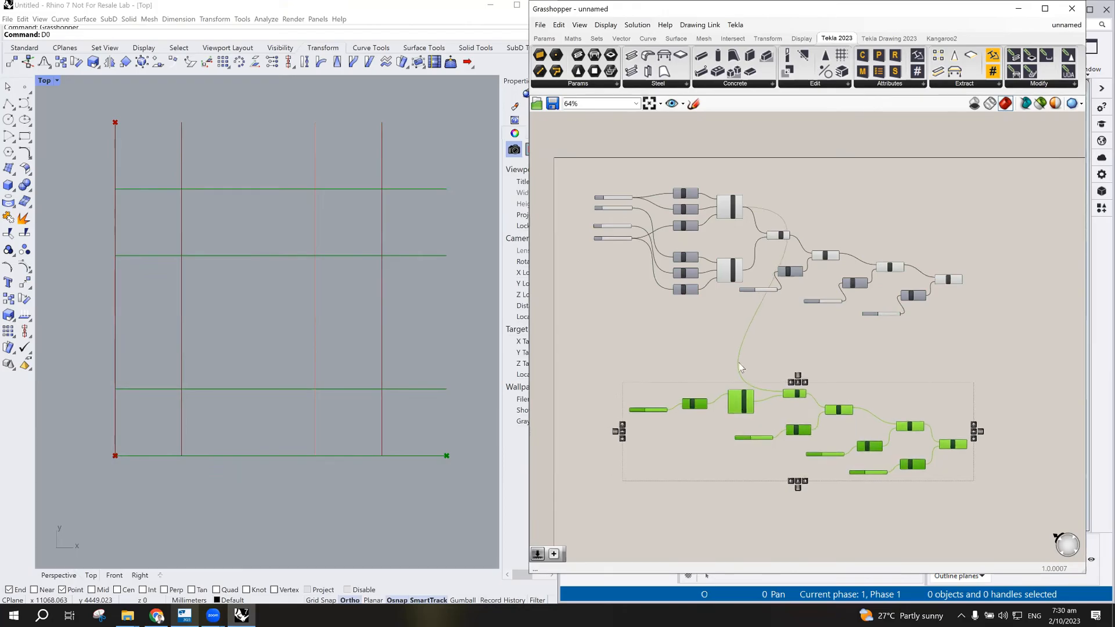
pyautogui.click(839, 184)
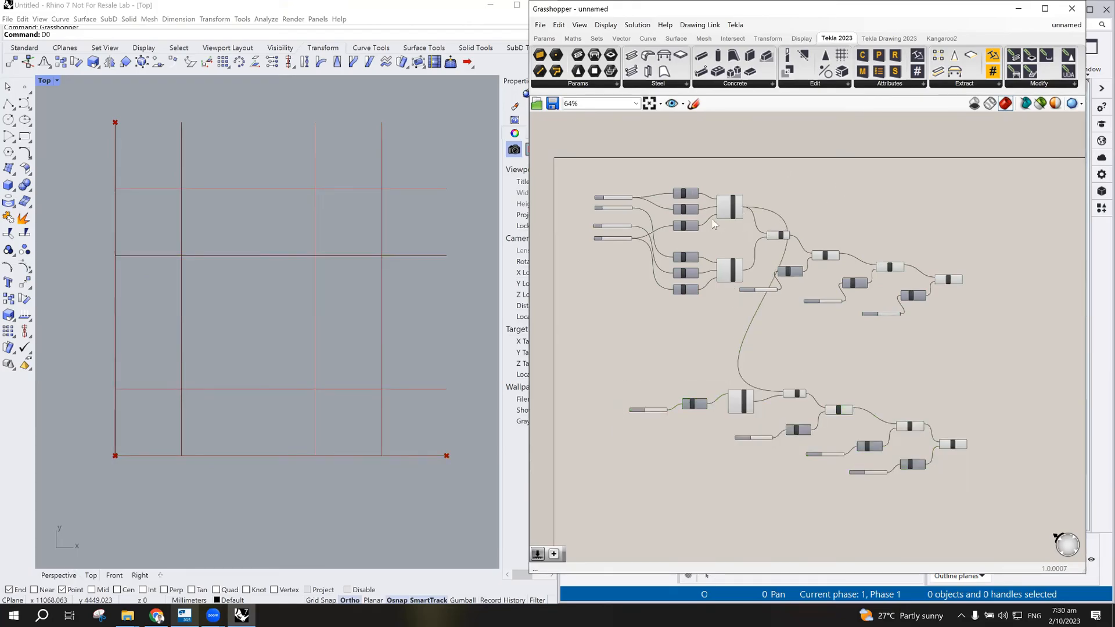
# - Group all components of the X-copy chain, and group all components of the Y-copy chain separately
pyautogui.scroll(2, 719, 242)
pyautogui.moveTo(1063, 150); pyautogui.dragTo(531, 374)
pyautogui.rightClick(862, 197)
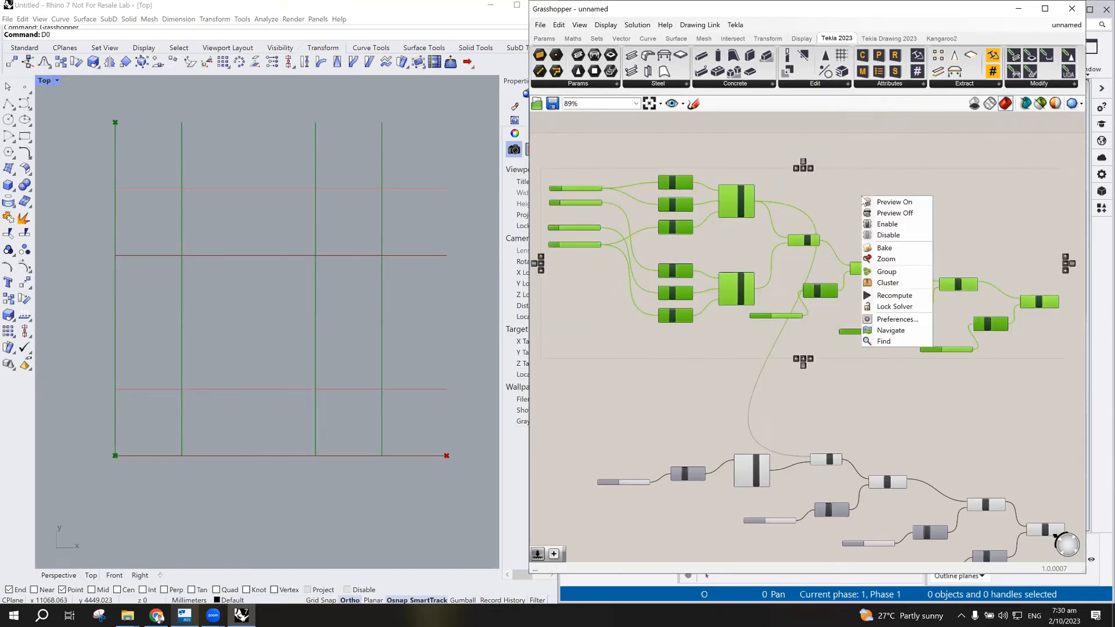
pyautogui.click(892, 272)
pyautogui.scroll(-2, 886, 270)
pyautogui.moveTo(1031, 371); pyautogui.dragTo(633, 541)
pyautogui.rightClick(913, 379)
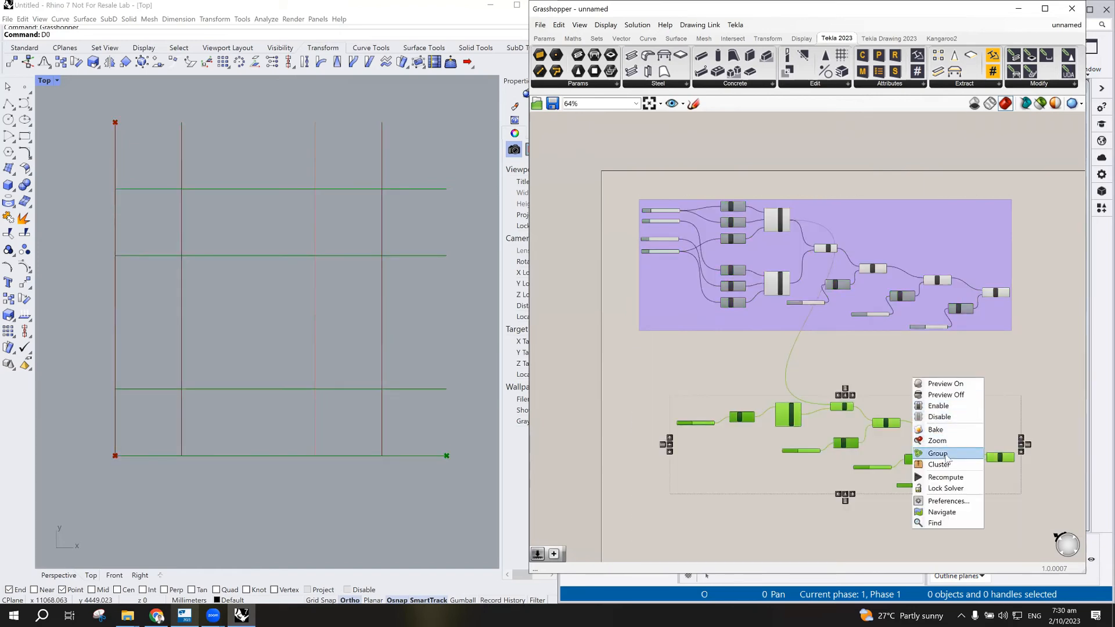
pyautogui.click(942, 454)
# - Change the Y-copy group's colour to light blue, R 183, G 231, B 255
pyautogui.rightClick(923, 416)
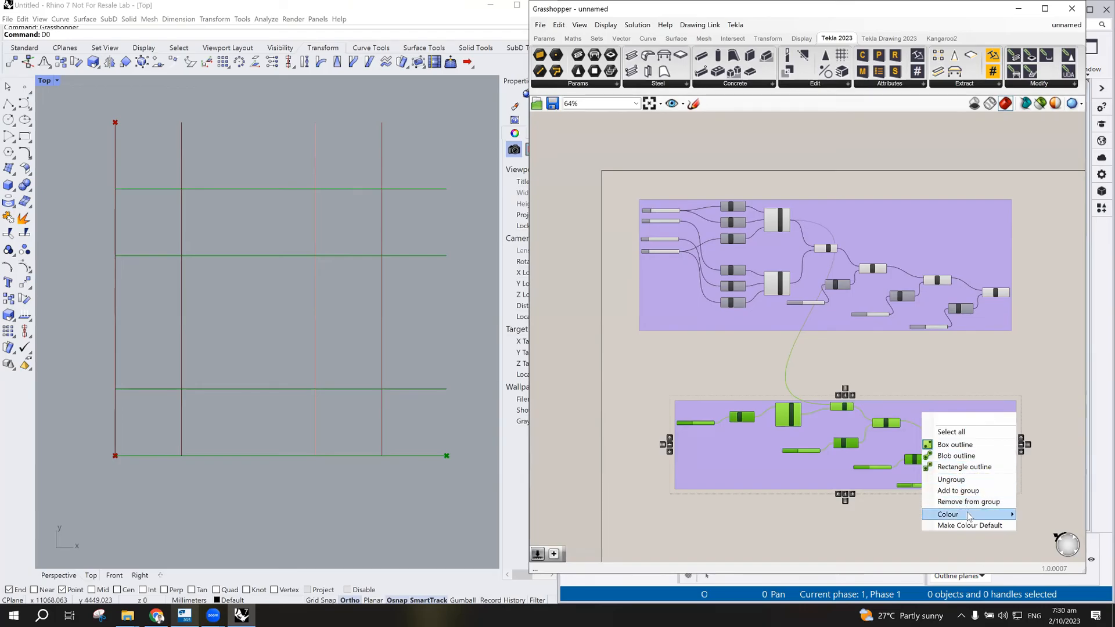
pyautogui.moveTo(969, 514)
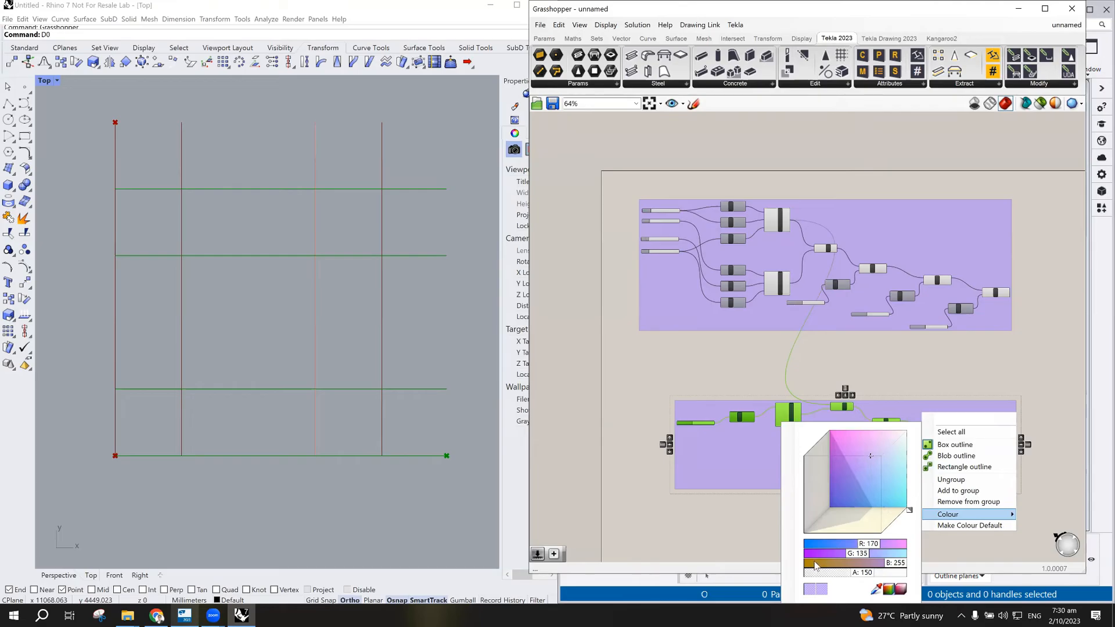
pyautogui.click(895, 492)
pyautogui.click(892, 465)
pyautogui.click(874, 444)
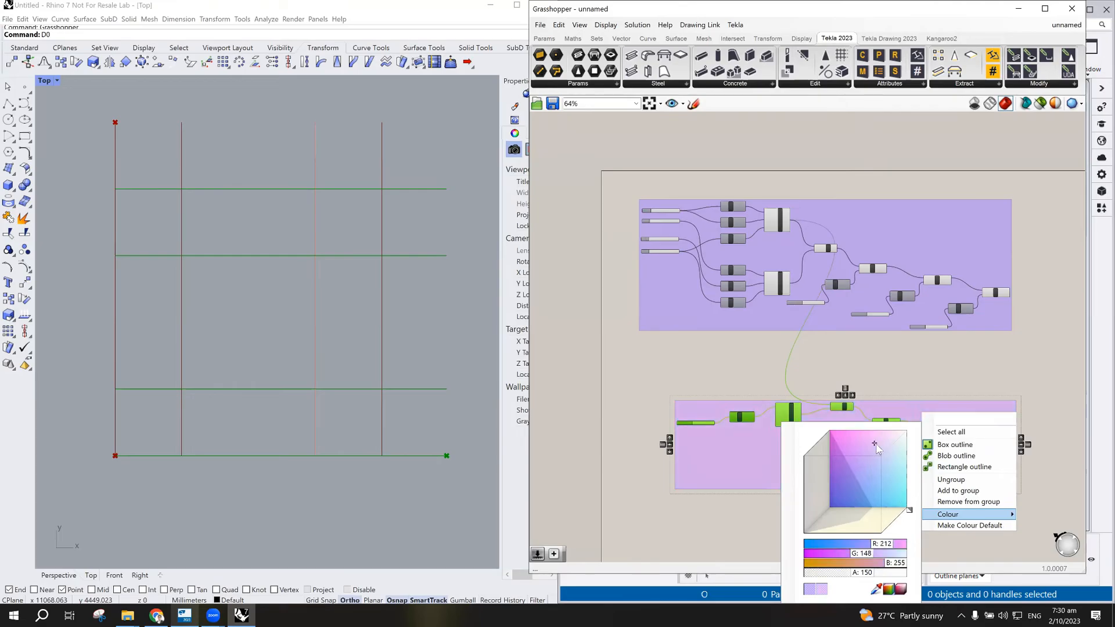
pyautogui.click(888, 442)
pyautogui.click(889, 465)
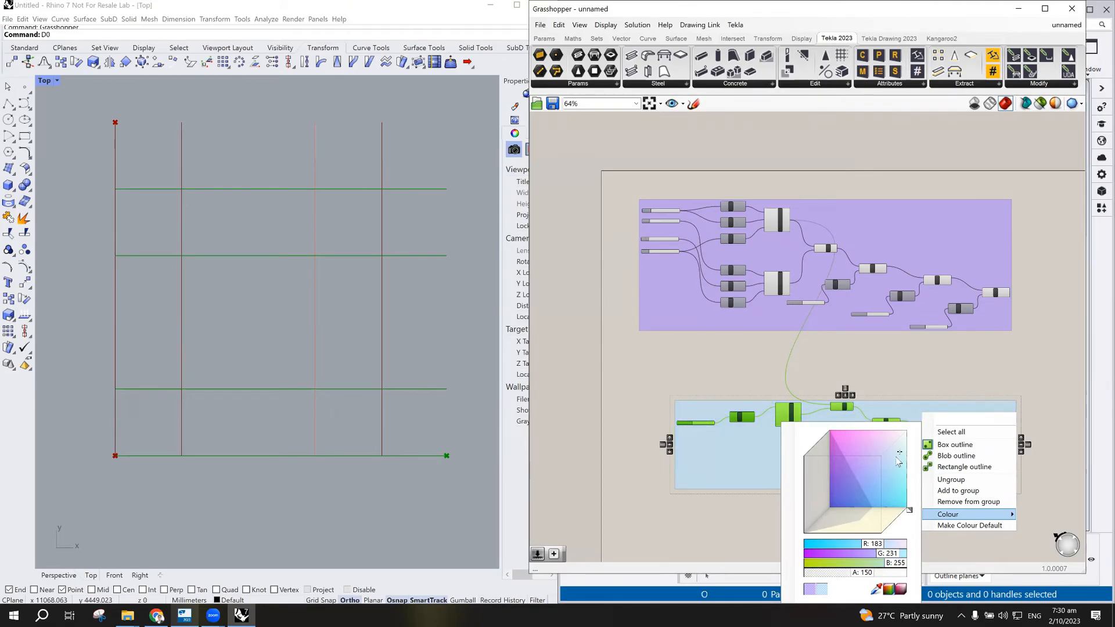
pyautogui.click(944, 391)
# - Name the light blue group Y DIRECTION
pyautogui.click(911, 409)
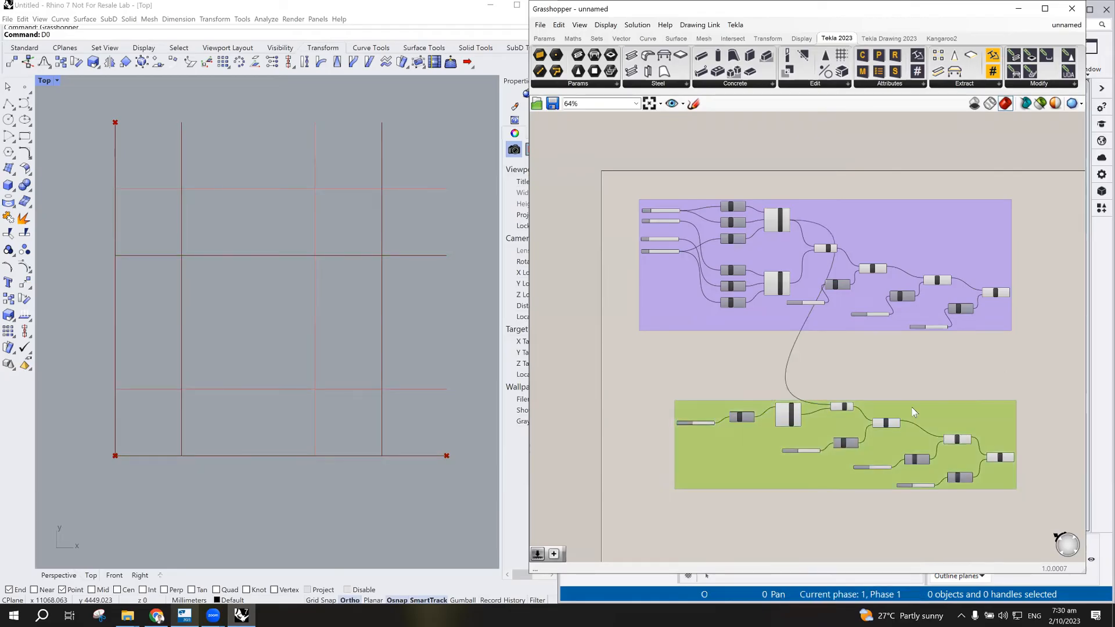
pyautogui.scroll(3, 872, 404)
pyautogui.rightClick(876, 402)
pyautogui.click(903, 407)
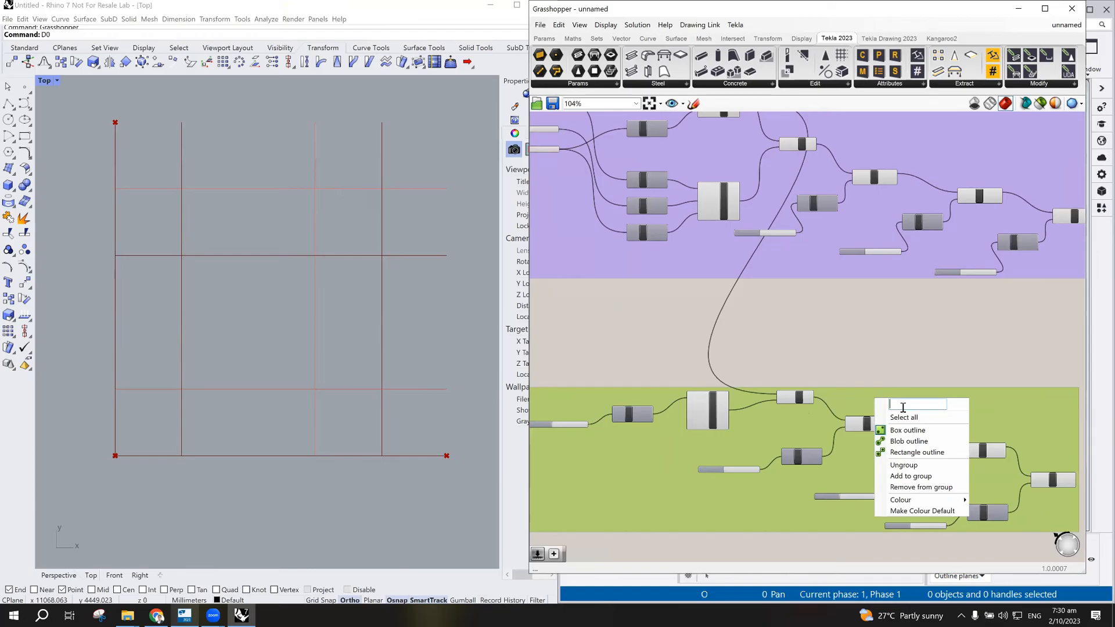
pyautogui.write('Y DIRECTION')
pyautogui.press('Return')
pyautogui.scroll(5, 847, 387)
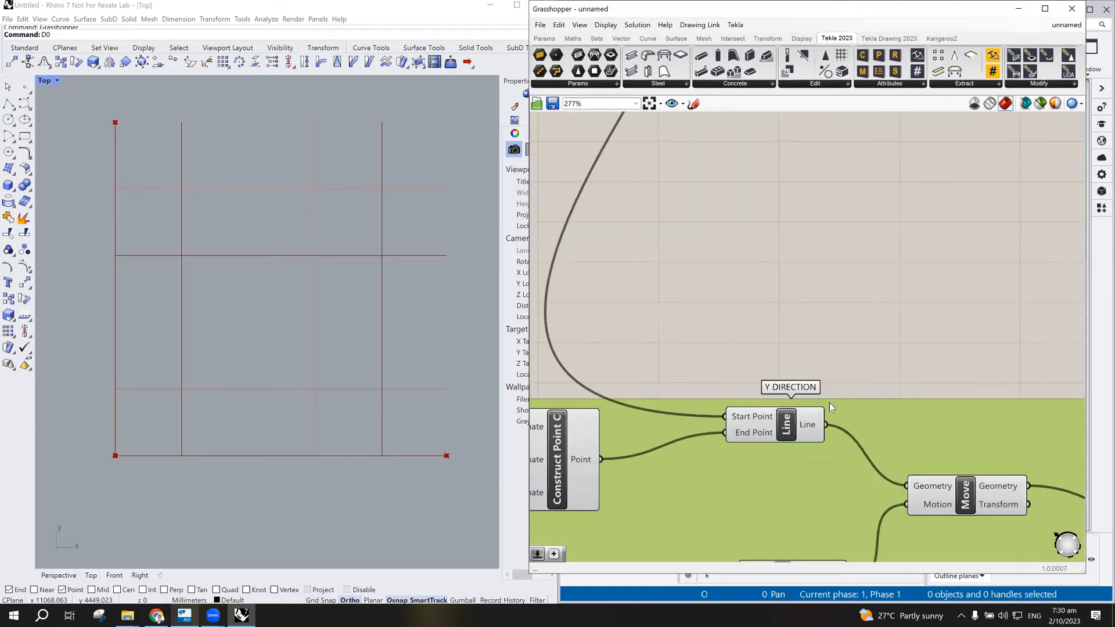
# - Reposition the purple group and the Y DIRECTION group on the canvas, one above the other with a clear gap
pyautogui.scroll(-8, 767, 383)
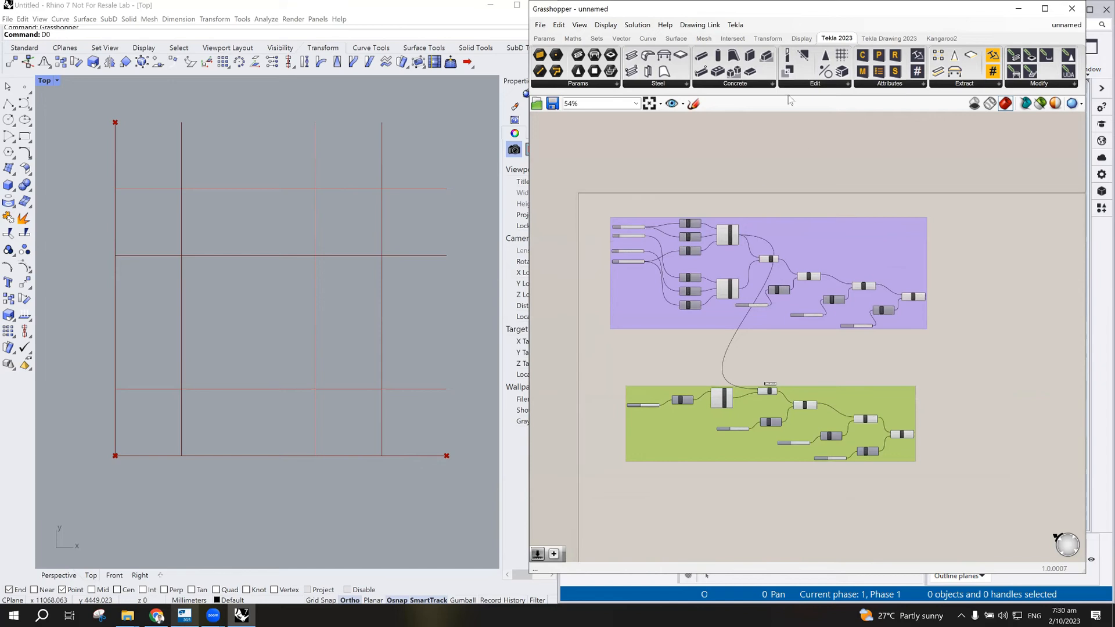
pyautogui.scroll(6, 766, 382)
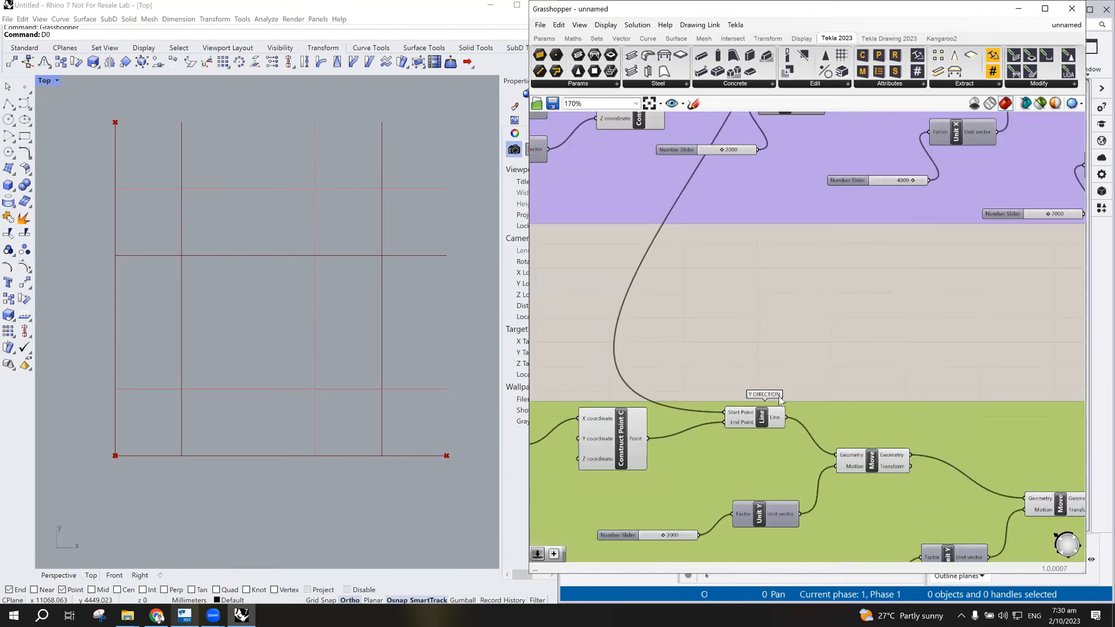
pyautogui.scroll(-4, 838, 391)
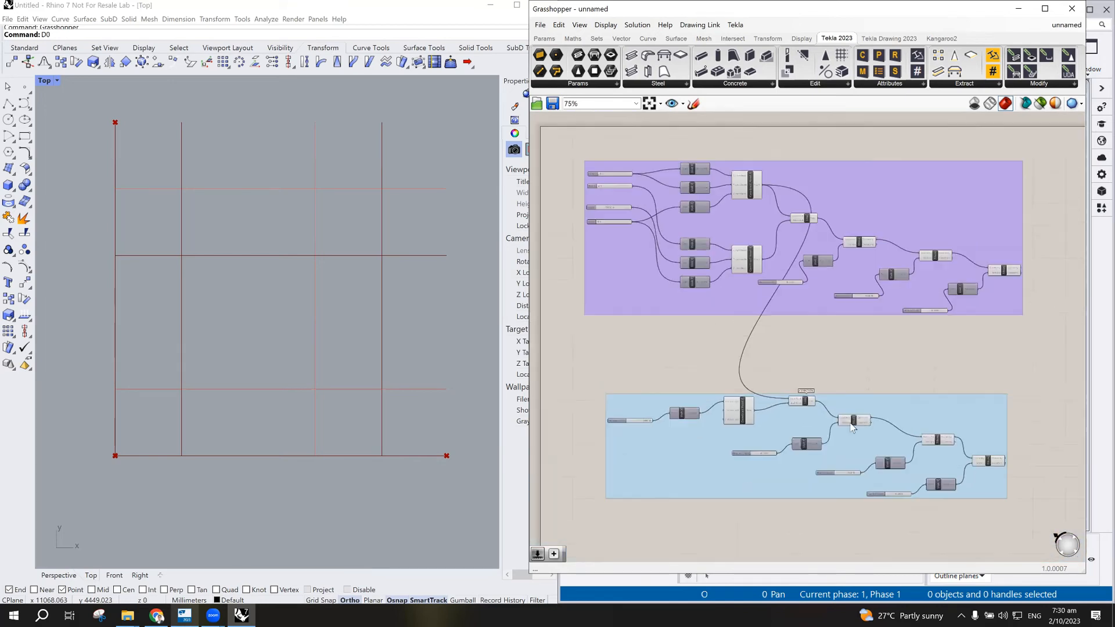
pyautogui.moveTo(935, 403); pyautogui.dragTo(868, 445)
pyautogui.moveTo(1069, 474); pyautogui.dragTo(981, 424)
pyautogui.click(951, 194)
pyautogui.moveTo(951, 195); pyautogui.dragTo(973, 215)
pyautogui.moveTo(981, 439)
pyautogui.mouseDown()
pyautogui.moveTo(943, 417)
pyautogui.moveTo(963, 434)
pyautogui.mouseUp()
pyautogui.click(915, 367)
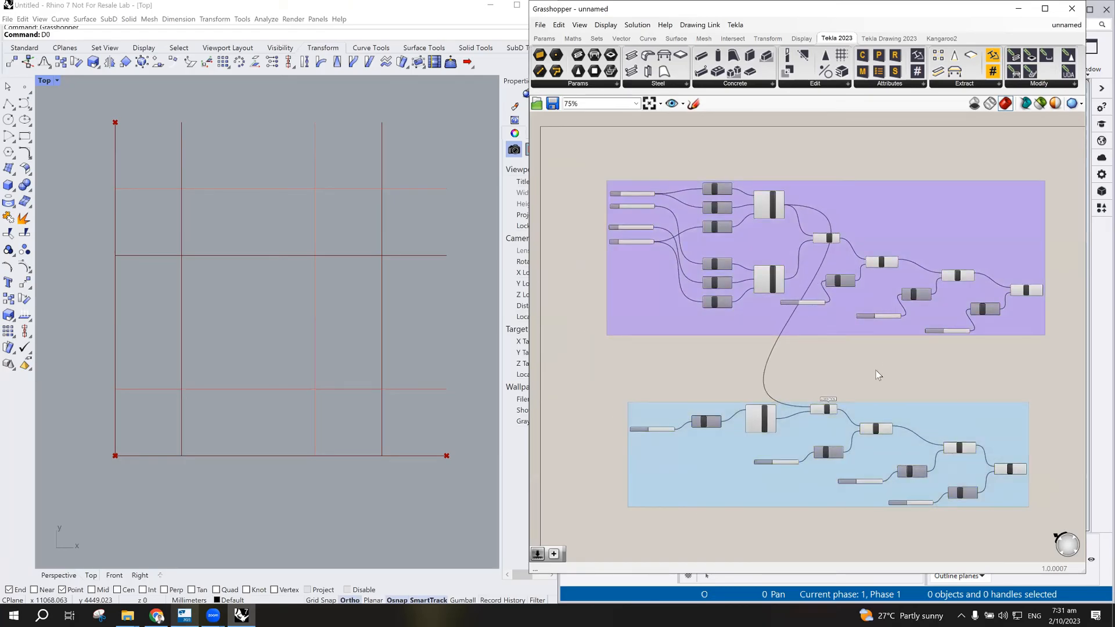
pyautogui.scroll(2, 878, 375)
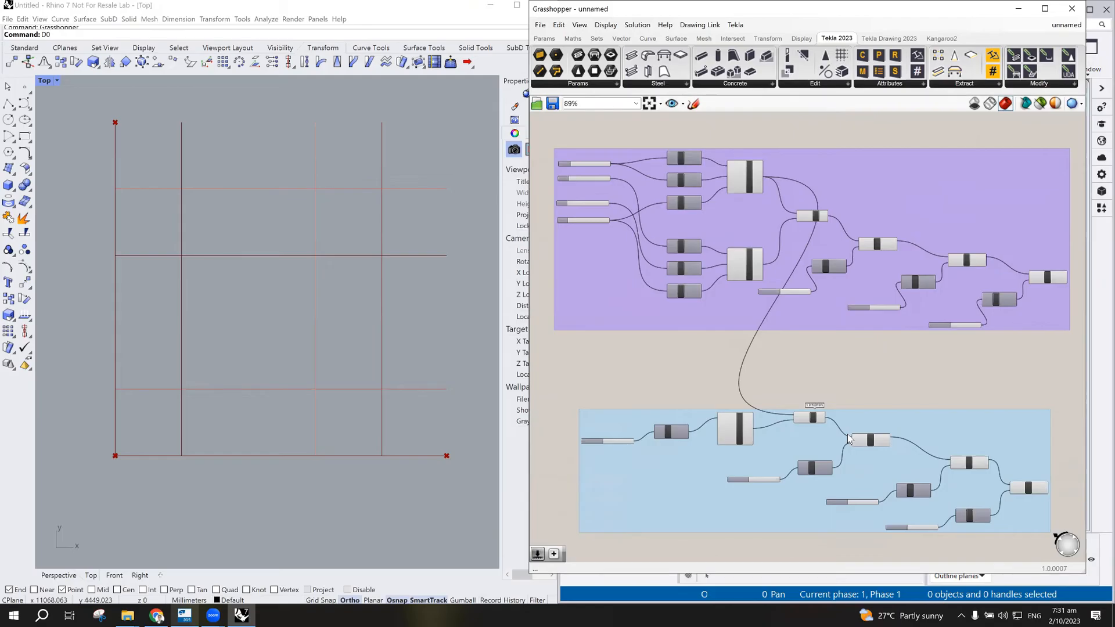
pyautogui.moveTo(929, 426); pyautogui.dragTo(932, 420)
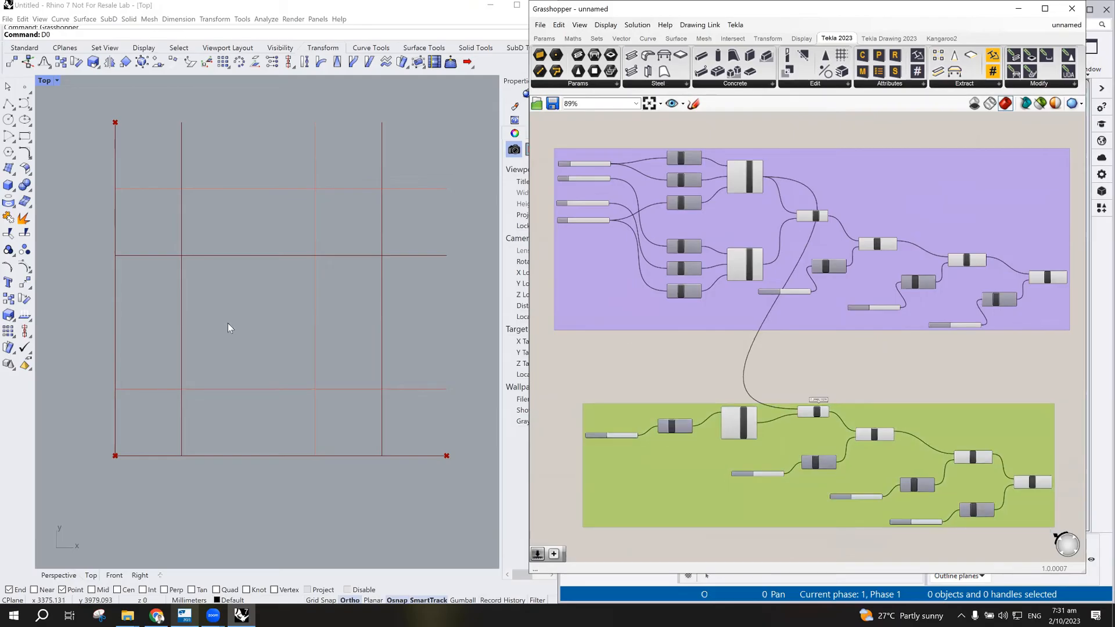
# - Inspect the Y-direction grid lines near the upper end of the vertical base line in the Top viewport
pyautogui.scroll(1, 831, 350)
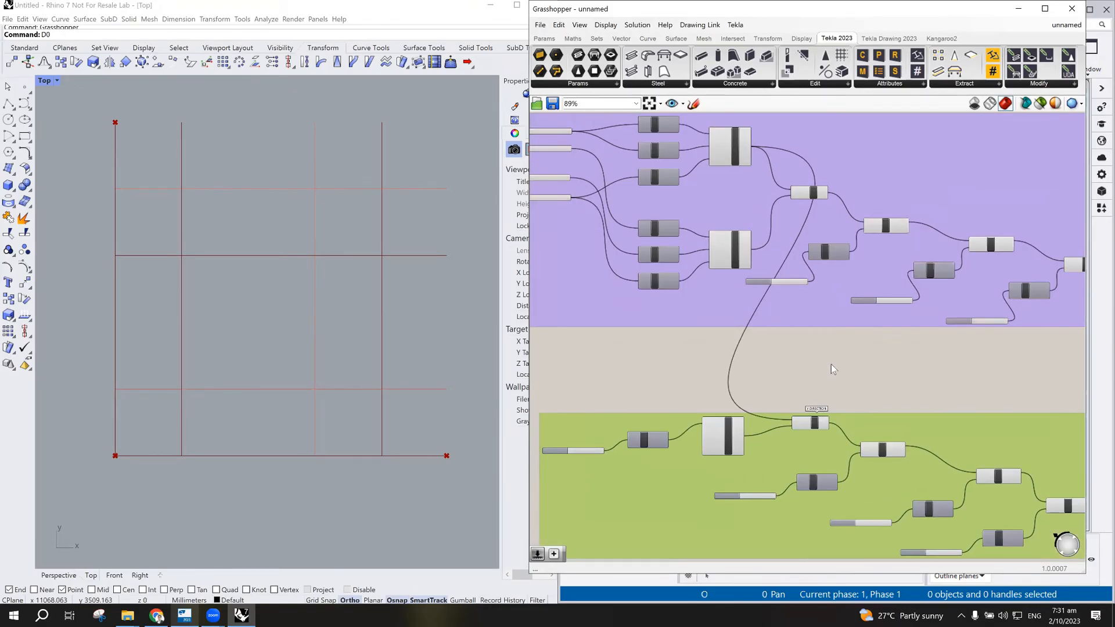
pyautogui.scroll(-1, 831, 364)
pyautogui.click(253, 268)
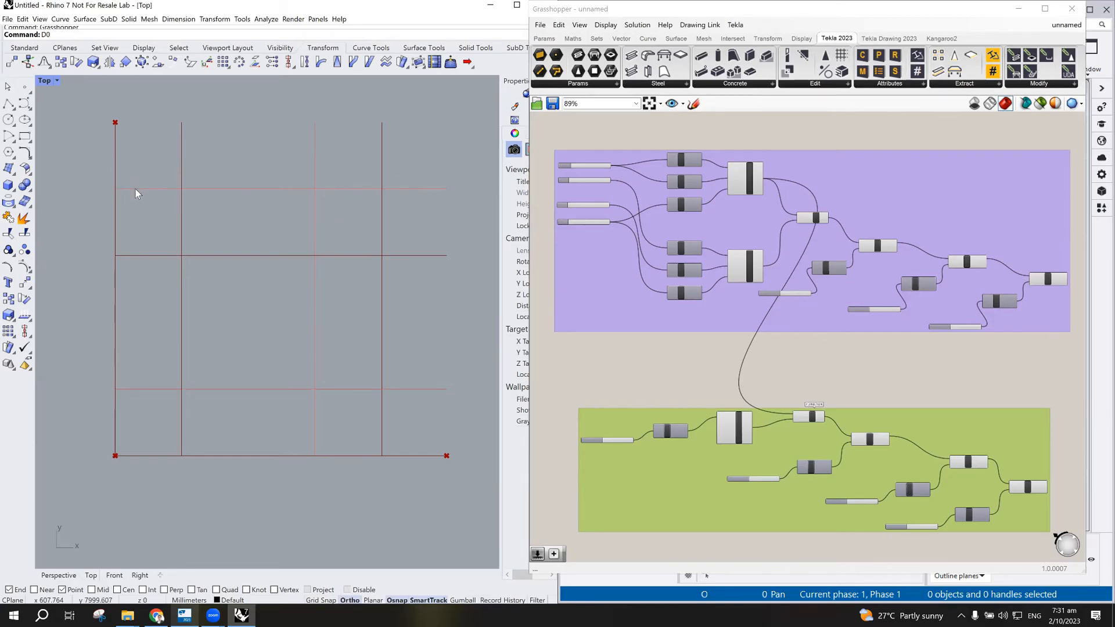
pyautogui.scroll(3, 117, 155)
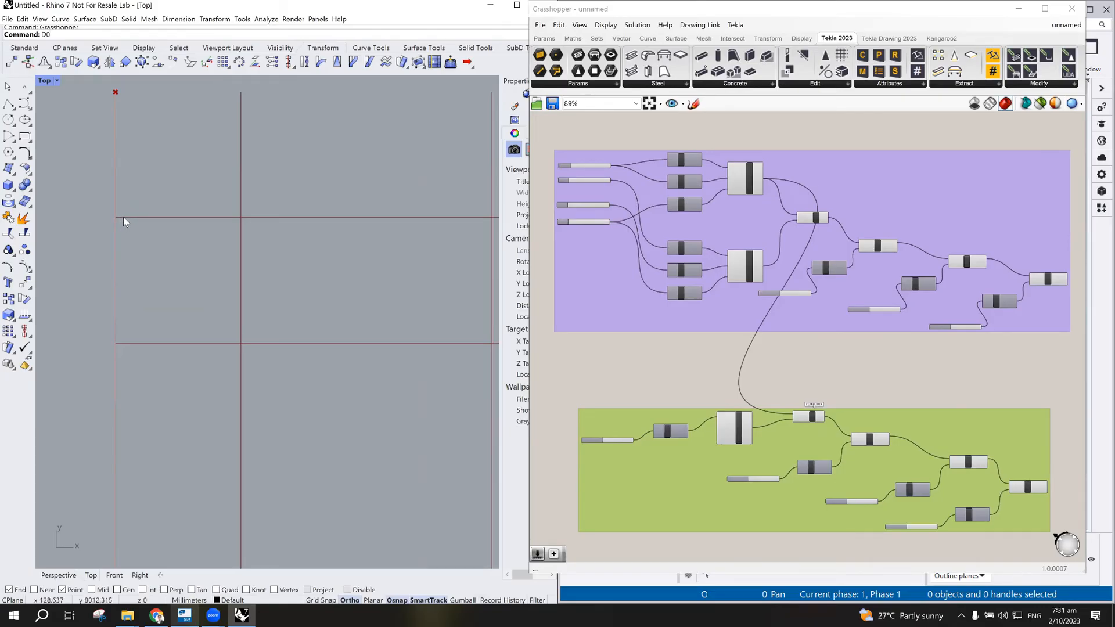
pyautogui.scroll(-2, 128, 214)
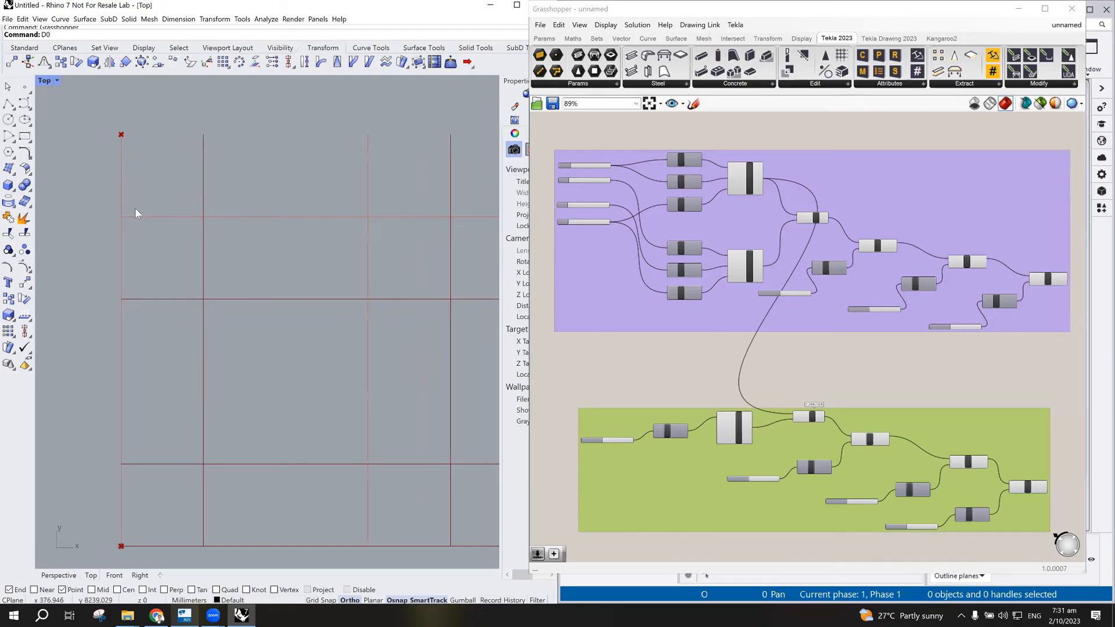
pyautogui.scroll(-2, 291, 230)
pyautogui.scroll(1, 315, 285)
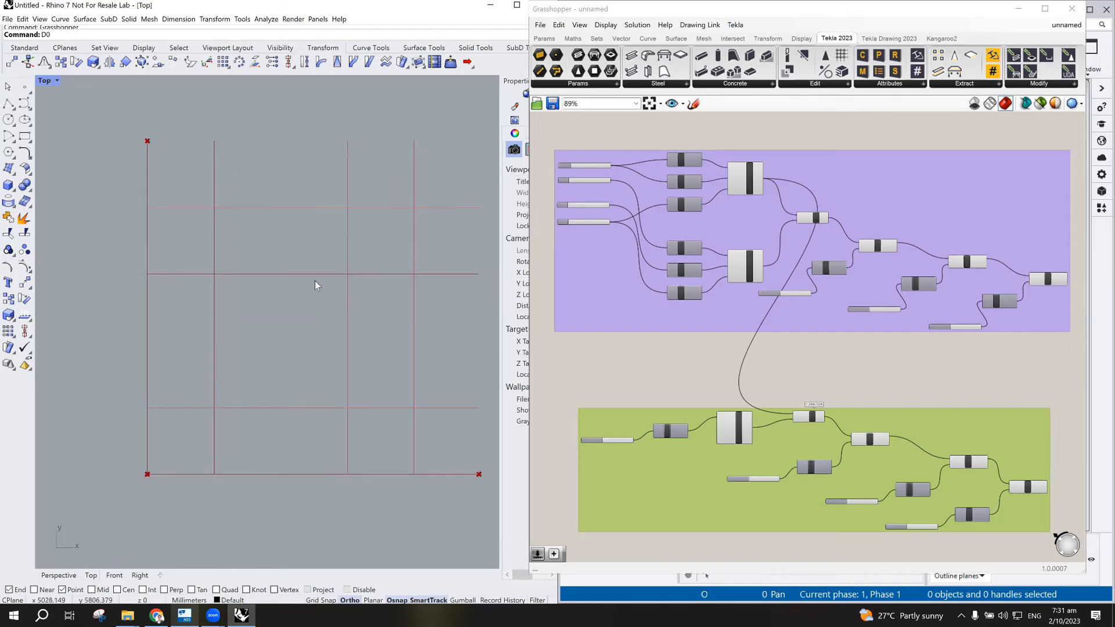
# - Nudge the purple group and the Y DIRECTION group slightly to tidy their placement
pyautogui.click(853, 361)
pyautogui.moveTo(838, 322); pyautogui.dragTo(845, 317)
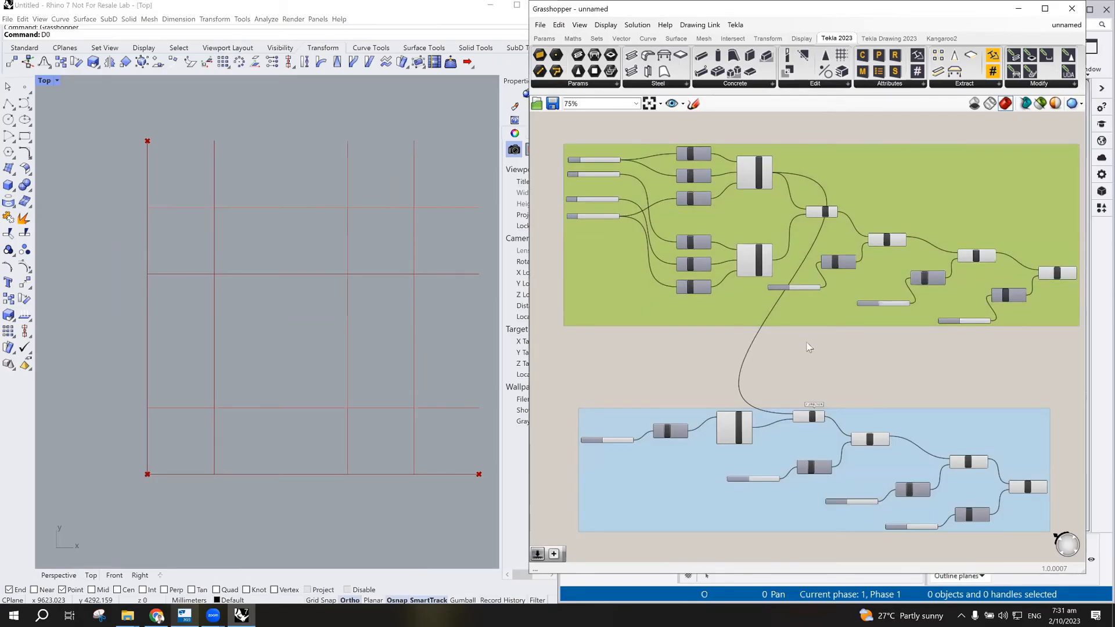
pyautogui.scroll(-2, 807, 340)
pyautogui.moveTo(862, 234); pyautogui.dragTo(849, 217)
pyautogui.moveTo(876, 406)
pyautogui.mouseDown()
pyautogui.moveTo(857, 398)
pyautogui.moveTo(868, 406)
pyautogui.mouseUp()
# - Raise the last Unit Y slider to 5000 and check the uppermost line against the end of the vertical base line
pyautogui.scroll(2, 336, 354)
pyautogui.scroll(-2, 371, 399)
pyautogui.scroll(4, 889, 482)
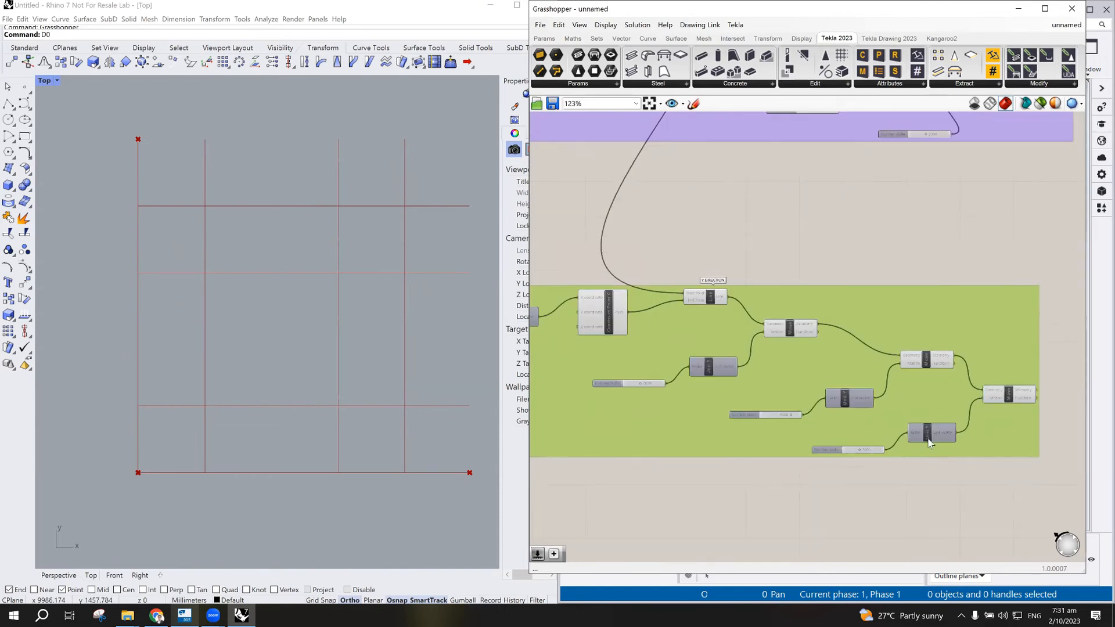
pyautogui.scroll(3, 928, 441)
pyautogui.scroll(-2, 819, 460)
pyautogui.moveTo(817, 459); pyautogui.dragTo(858, 461)
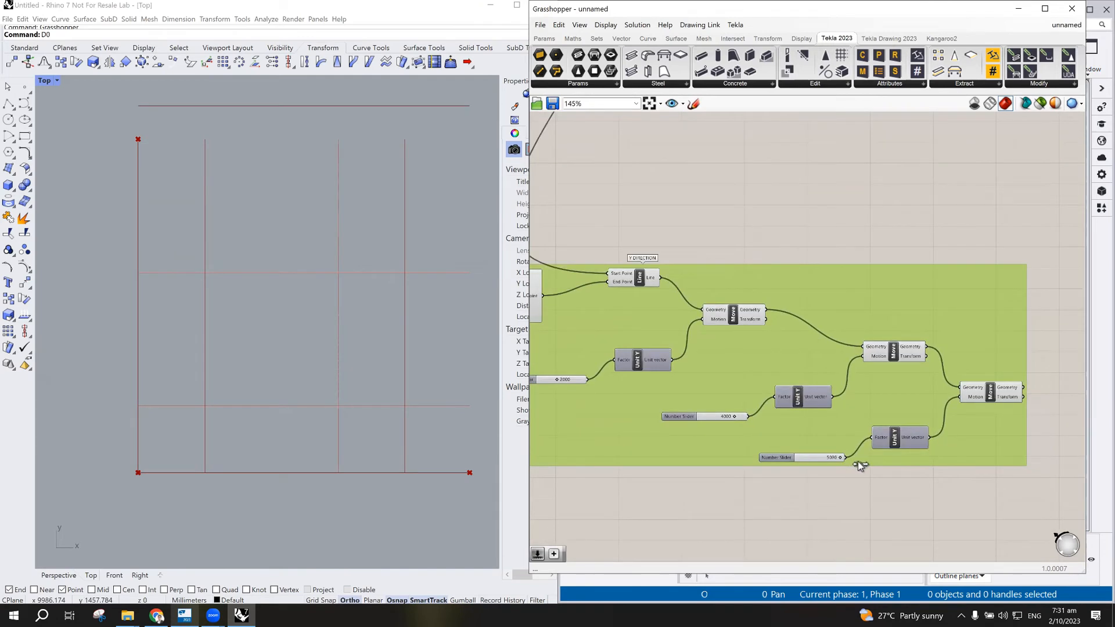
pyautogui.scroll(4, 125, 114)
pyautogui.scroll(-3, 122, 92)
pyautogui.scroll(3, 121, 107)
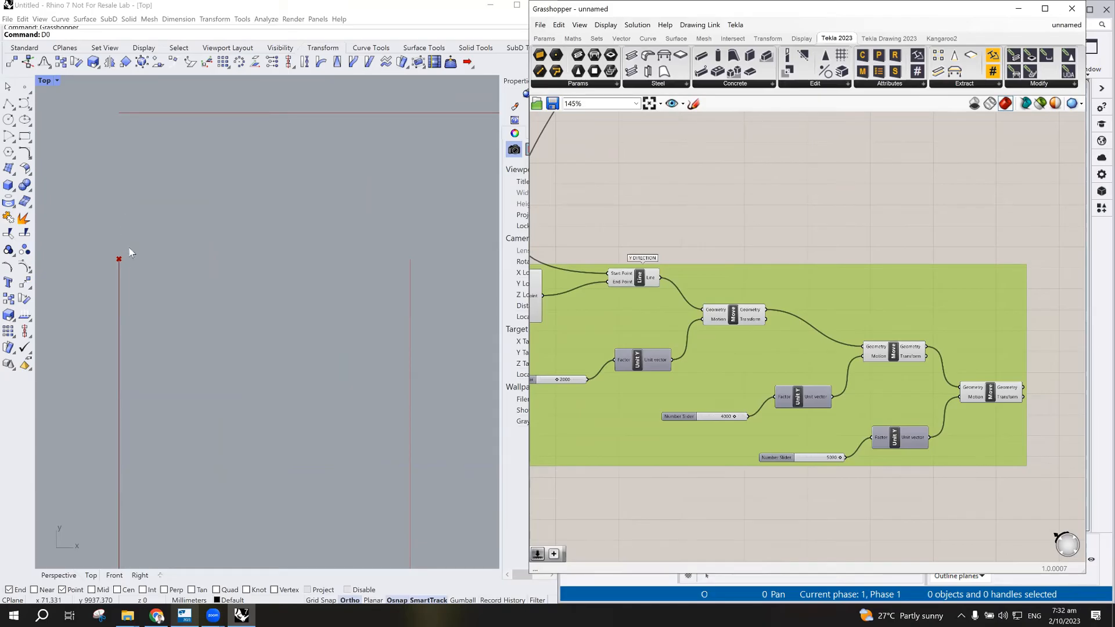
# - Try a value of 4000 on the last Unit Y slider in the Y DIRECTION group
pyautogui.doubleClick(820, 458)
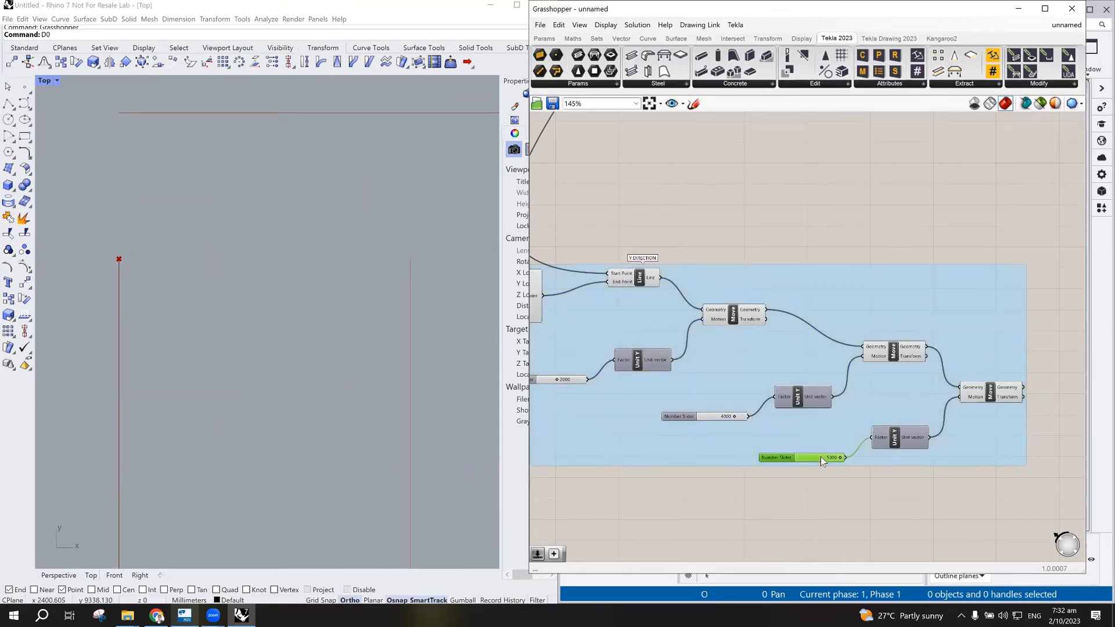
pyautogui.write('4000')
pyautogui.press('Return')
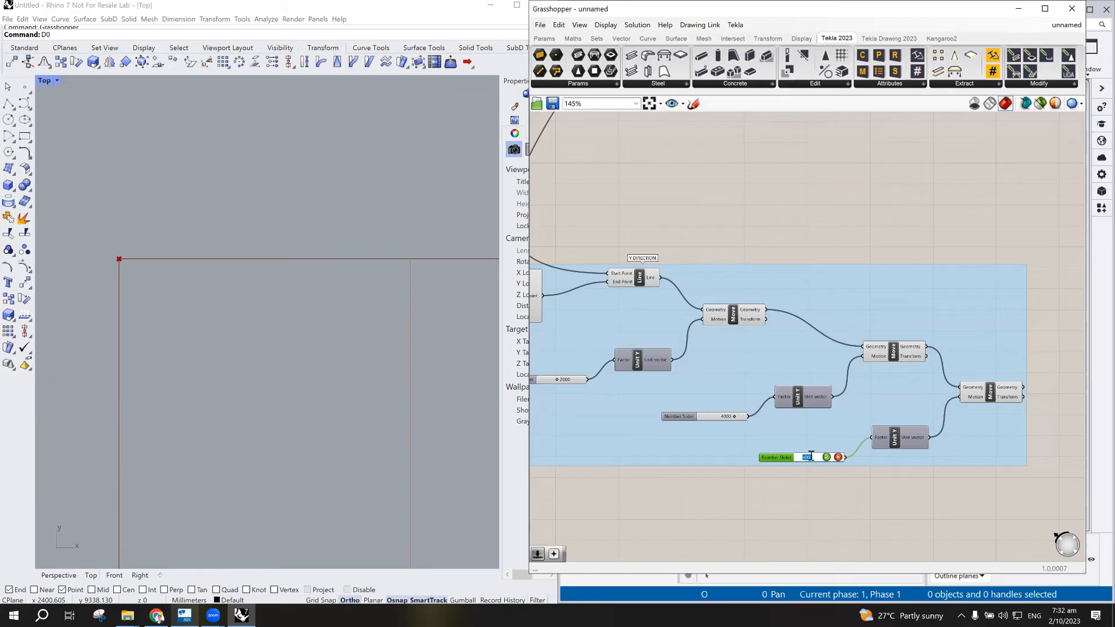
# - Set the last Unit Y slider to 2000 and check the full grid in the Top viewport
pyautogui.write('700')
pyautogui.press('Return')
pyautogui.scroll(-5, 406, 404)
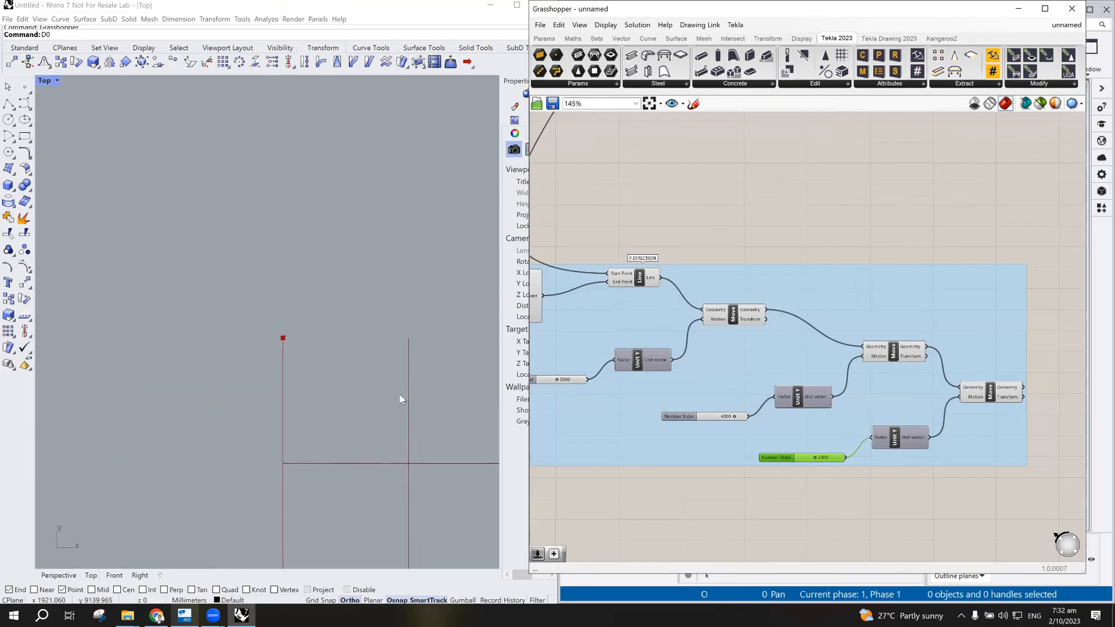
pyautogui.scroll(-2, 407, 445)
pyautogui.moveTo(430, 468); pyautogui.dragTo(278, 311, button='right')
pyautogui.scroll(5, 279, 313)
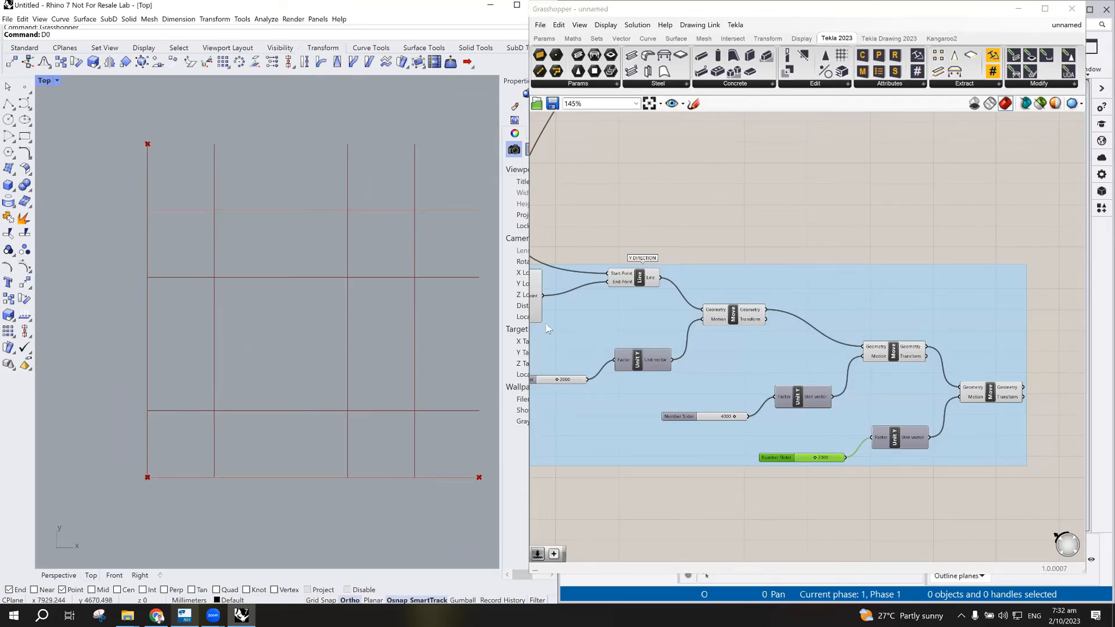
pyautogui.scroll(-3, 729, 323)
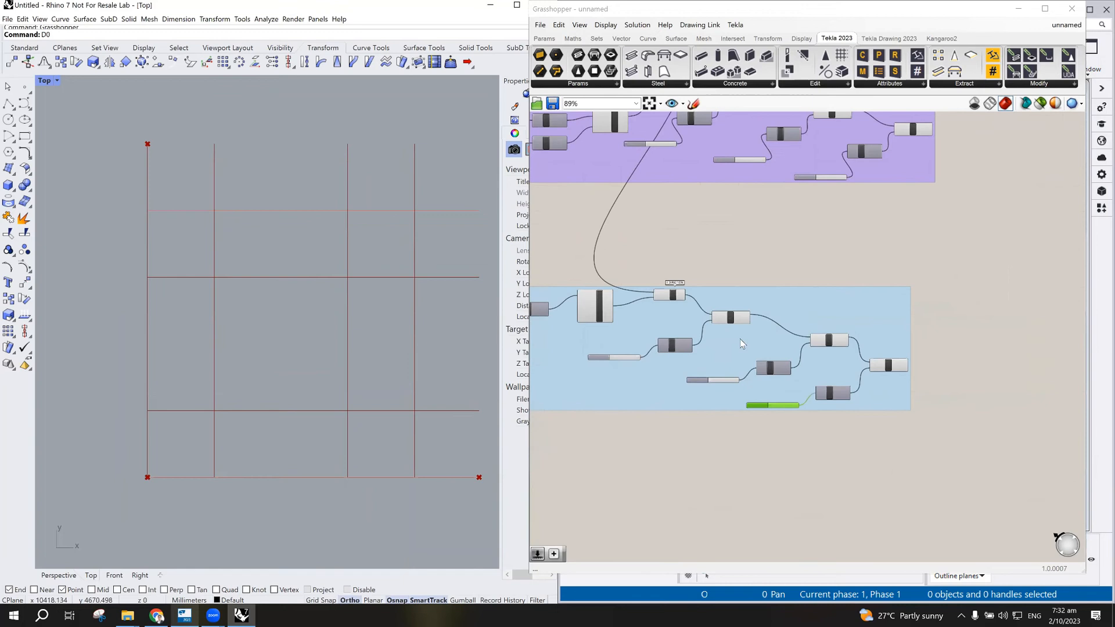
pyautogui.scroll(1, 768, 370)
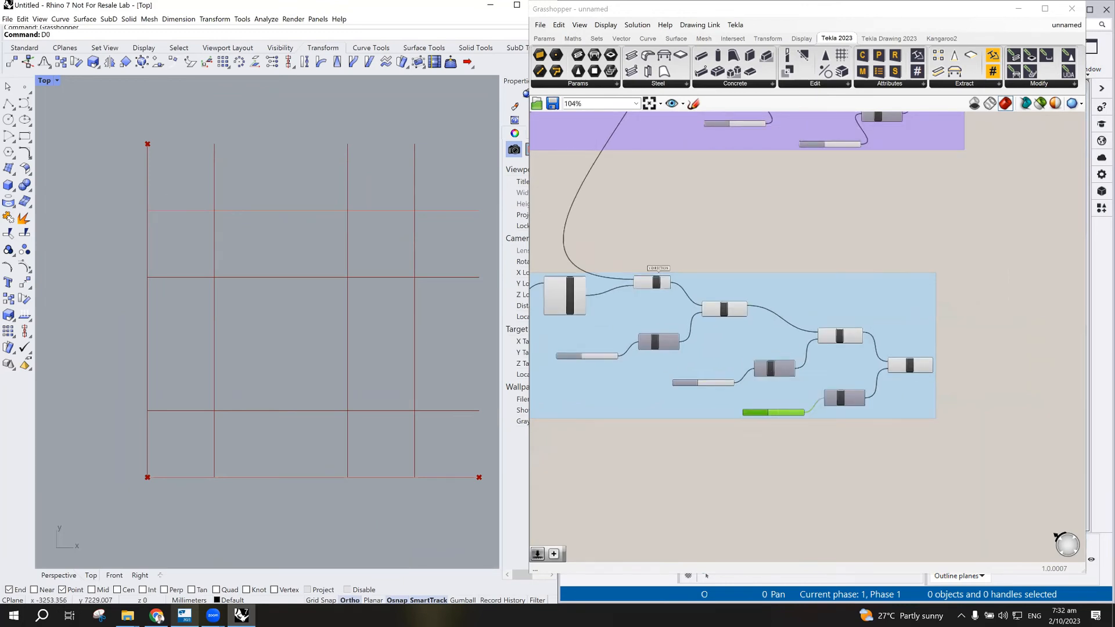
# - Move the Dist Y slider below the Dist Z slider, level with the Unit Y component feeding Construct Point B
pyautogui.hotkey('alt', 'Tab')
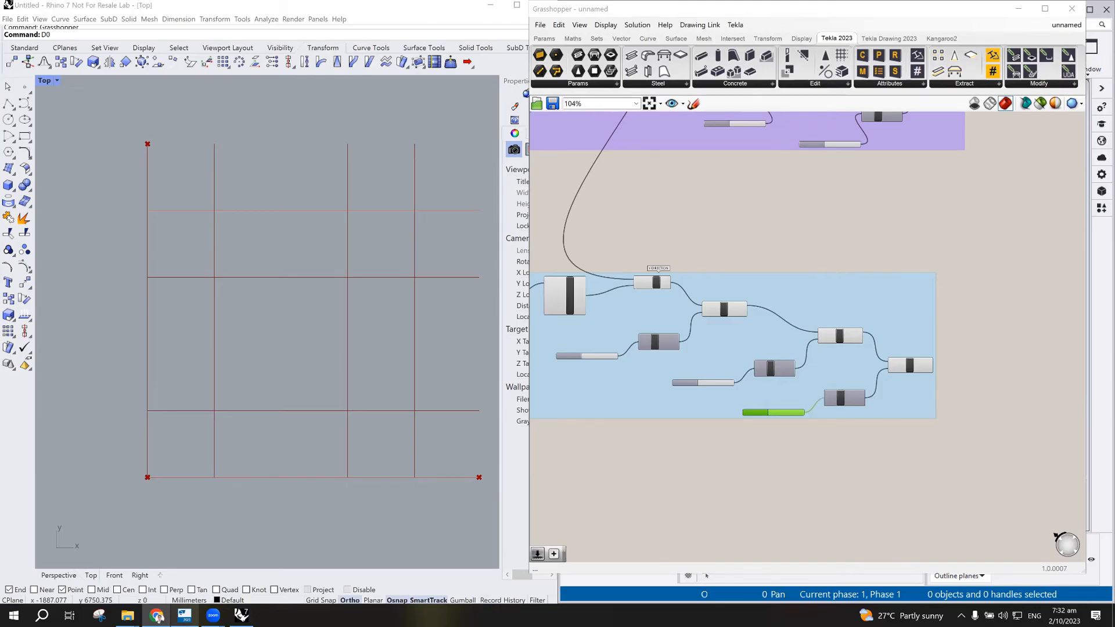
pyautogui.scroll(-5, 643, 216)
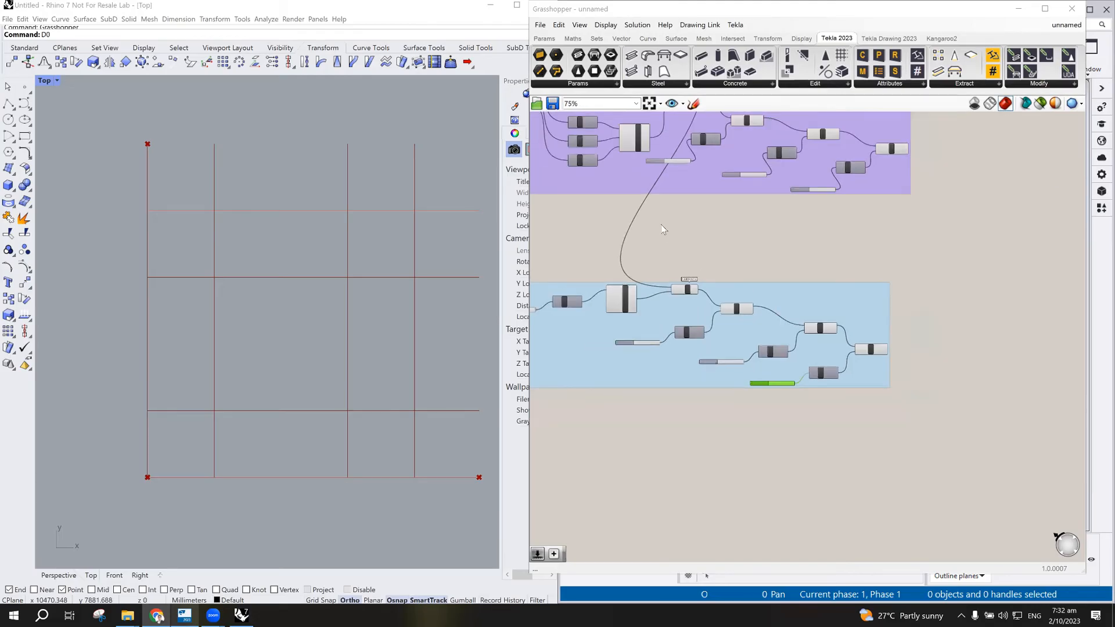
pyautogui.scroll(5, 643, 216)
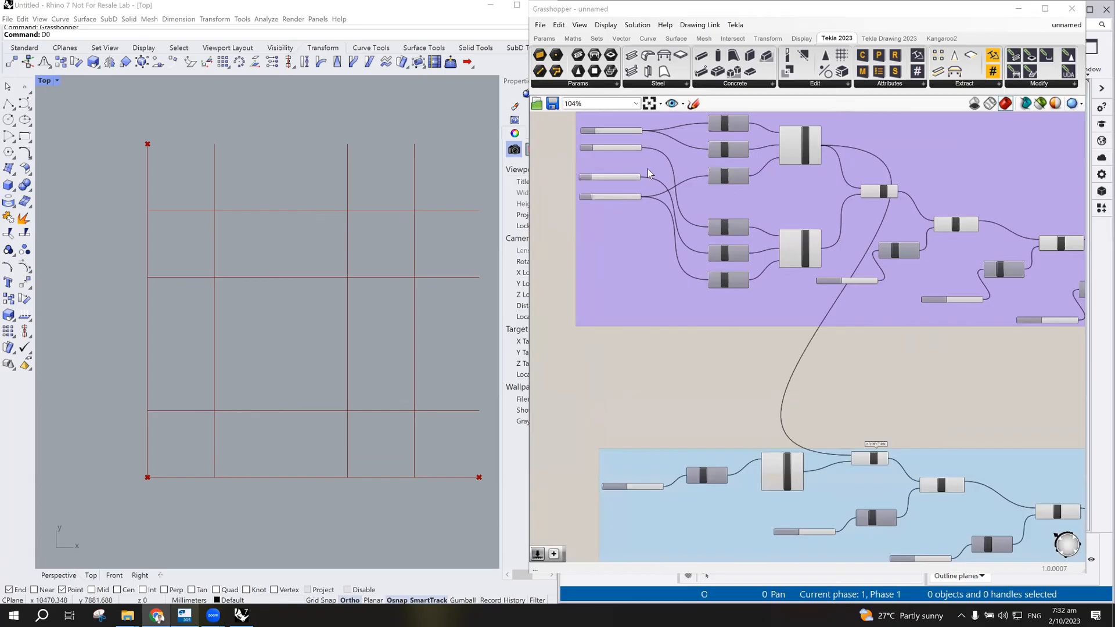
pyautogui.scroll(3, 650, 170)
pyautogui.scroll(1, 650, 171)
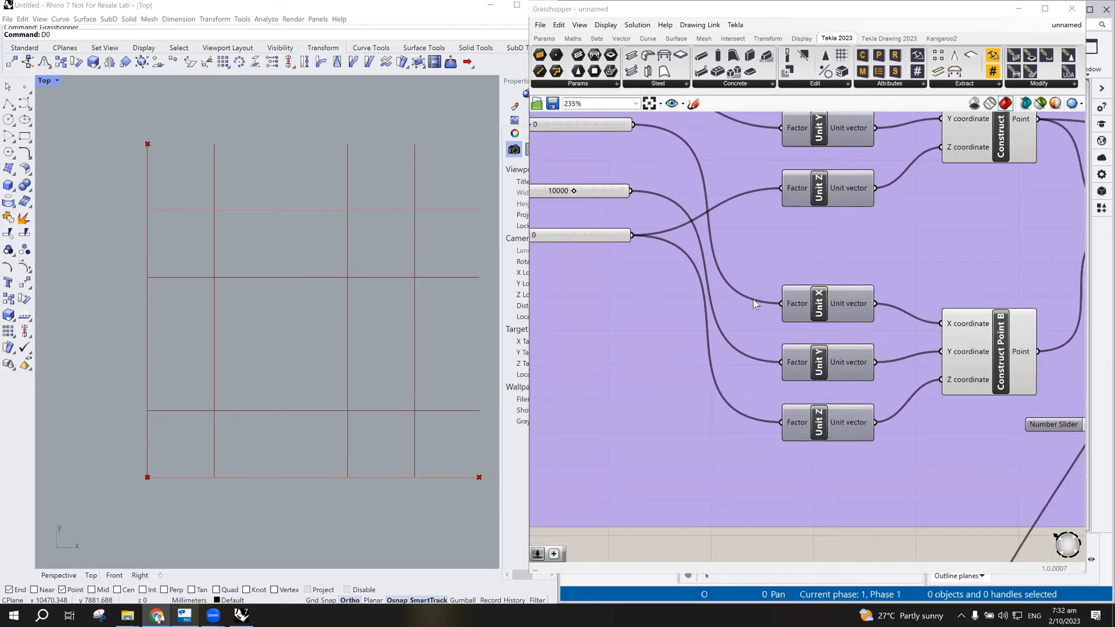
pyautogui.scroll(-1, 559, 197)
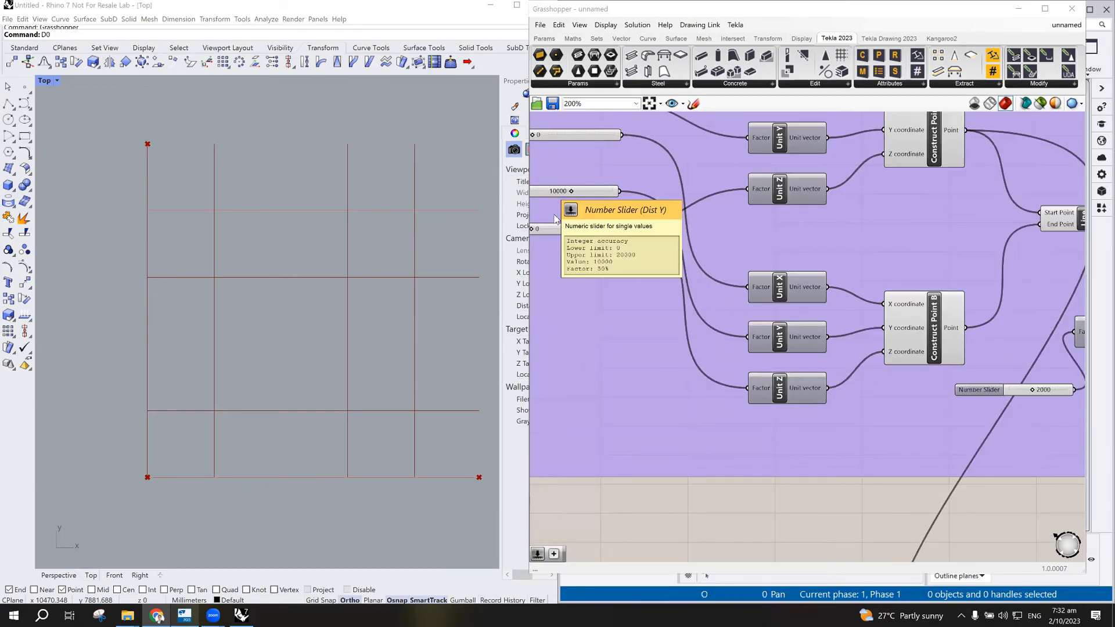
pyautogui.scroll(-3, 639, 302)
pyautogui.moveTo(559, 235); pyautogui.dragTo(577, 316)
pyautogui.scroll(2, 577, 316)
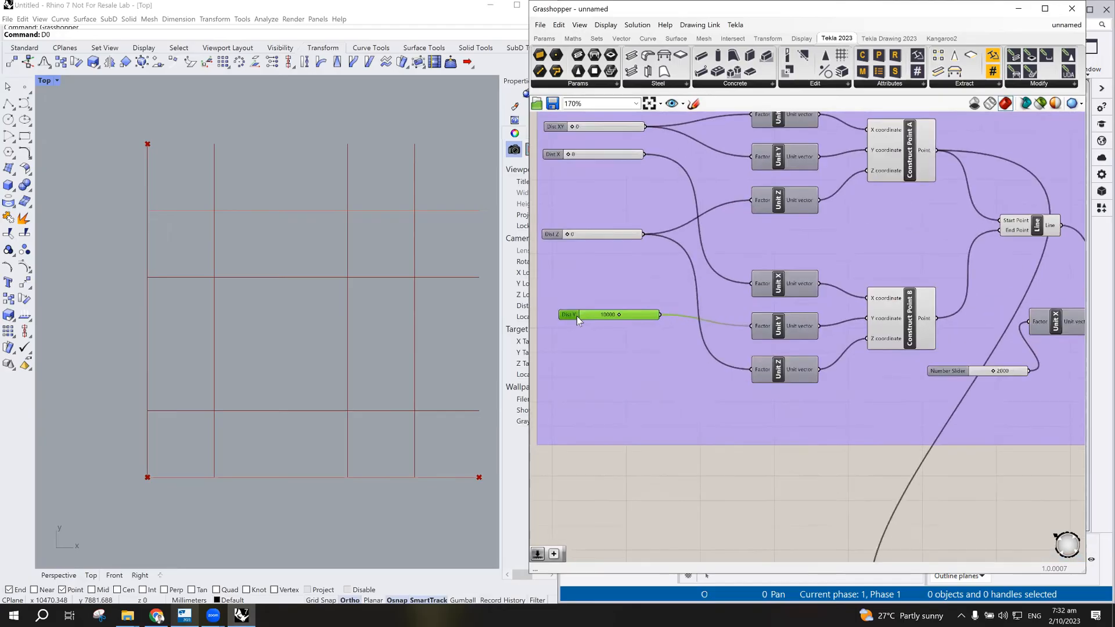
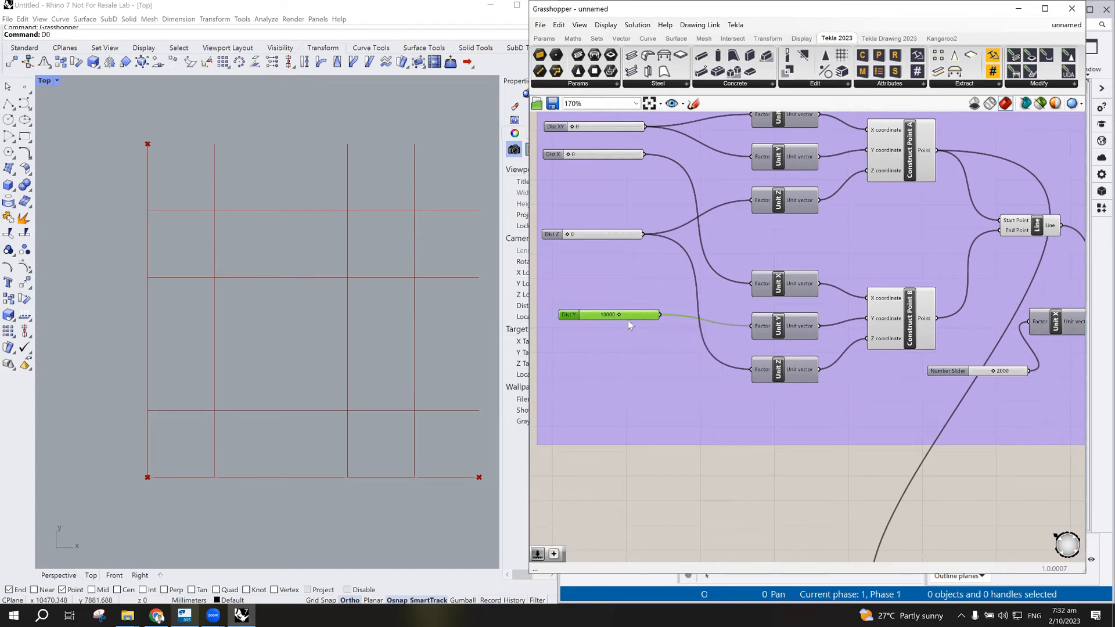
# - Examine the spacing sliders and wiring of the purple group and the Y DIRECTION group
pyautogui.scroll(-2, 629, 319)
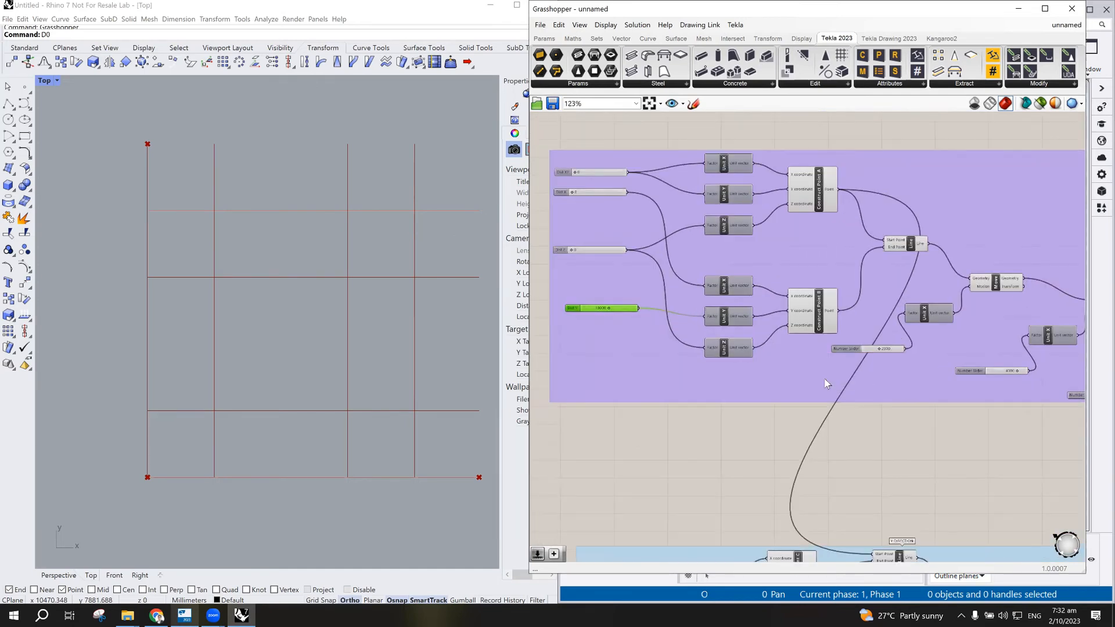
pyautogui.scroll(-2, 835, 409)
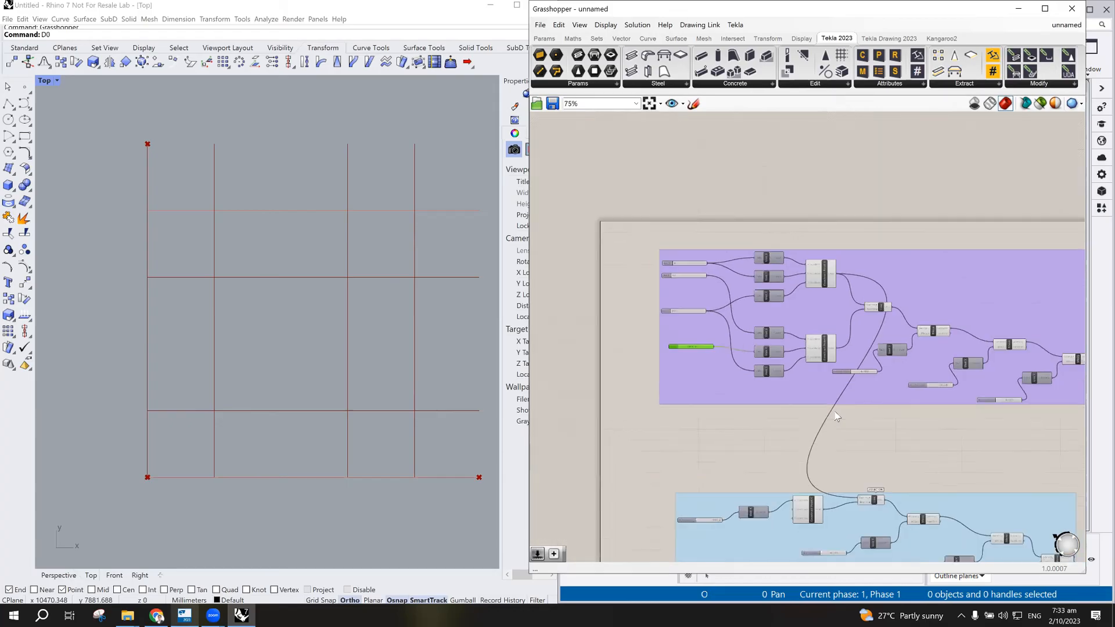
pyautogui.scroll(2, 836, 416)
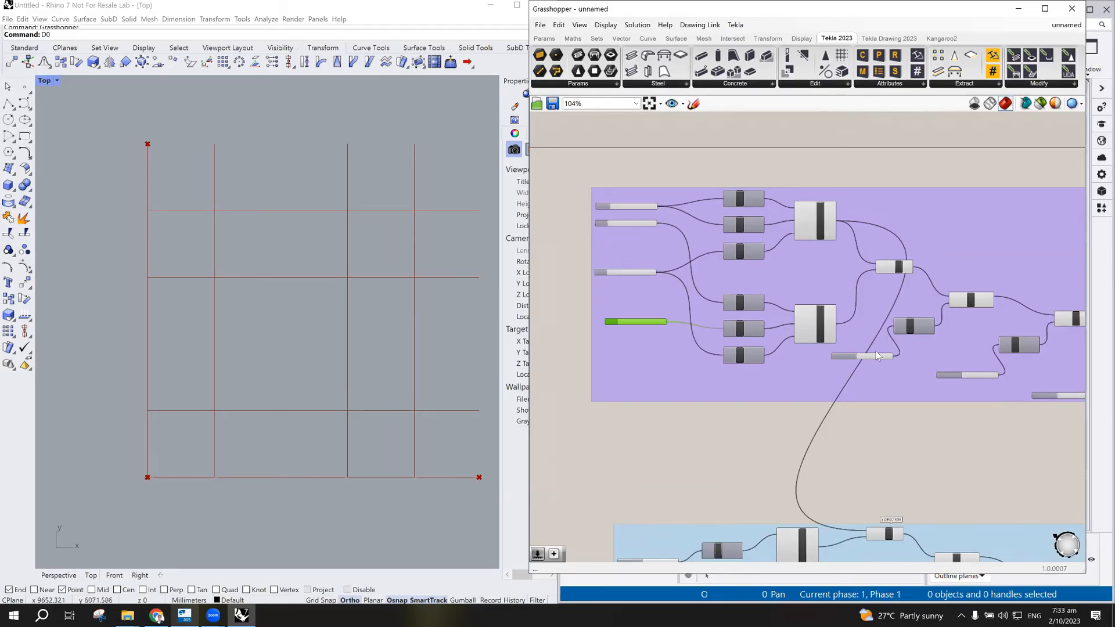
pyautogui.scroll(-2, 894, 476)
pyautogui.scroll(3, 943, 539)
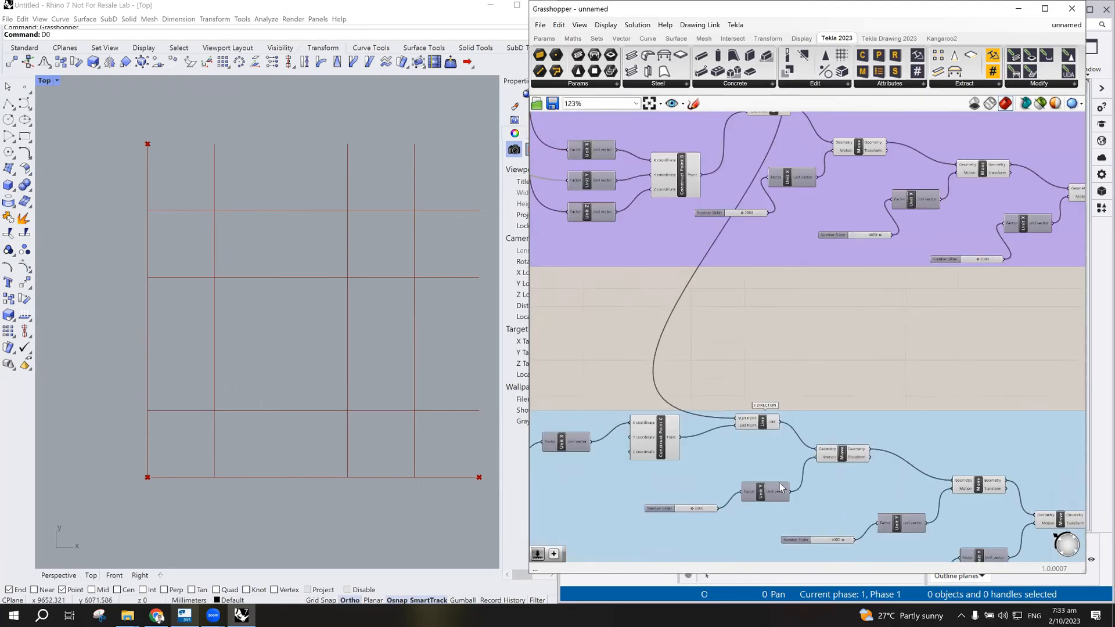
pyautogui.scroll(4, 779, 483)
pyautogui.scroll(-2, 812, 455)
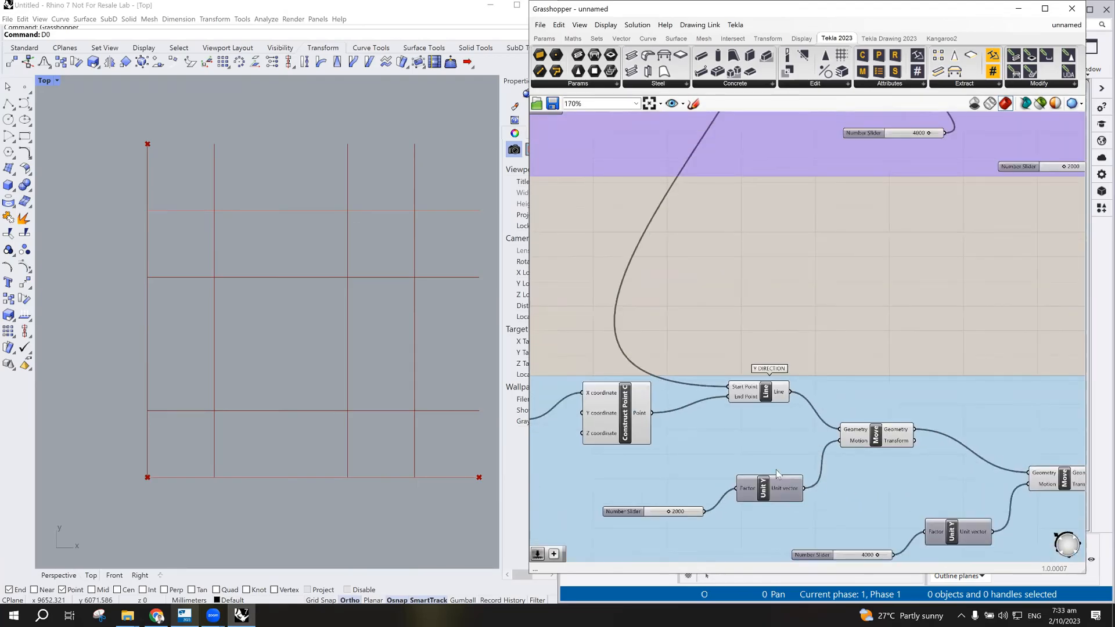
pyautogui.scroll(-3, 852, 486)
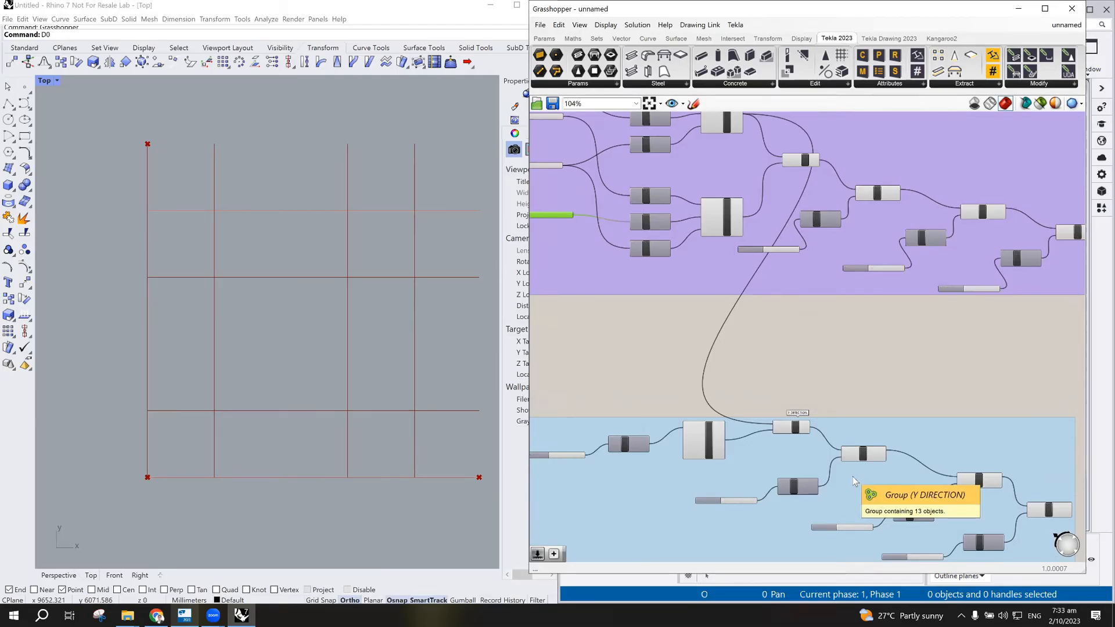
# - Add an Addition component and place it in the gap between the purple group and the Y DIRECTION group
pyautogui.doubleClick(695, 341)
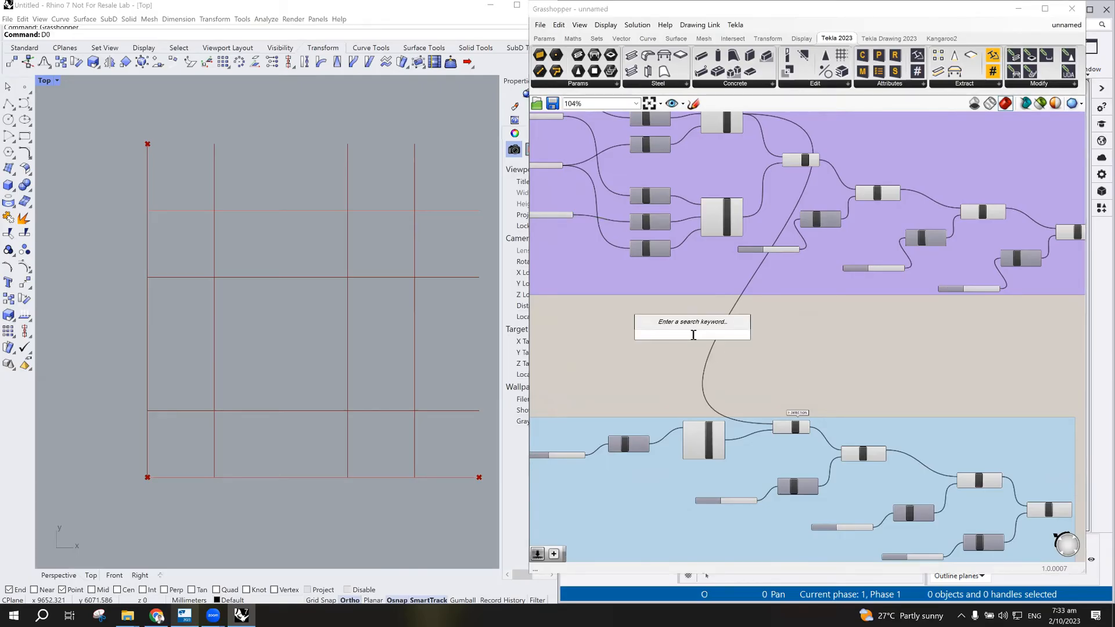
pyautogui.press('capslock')
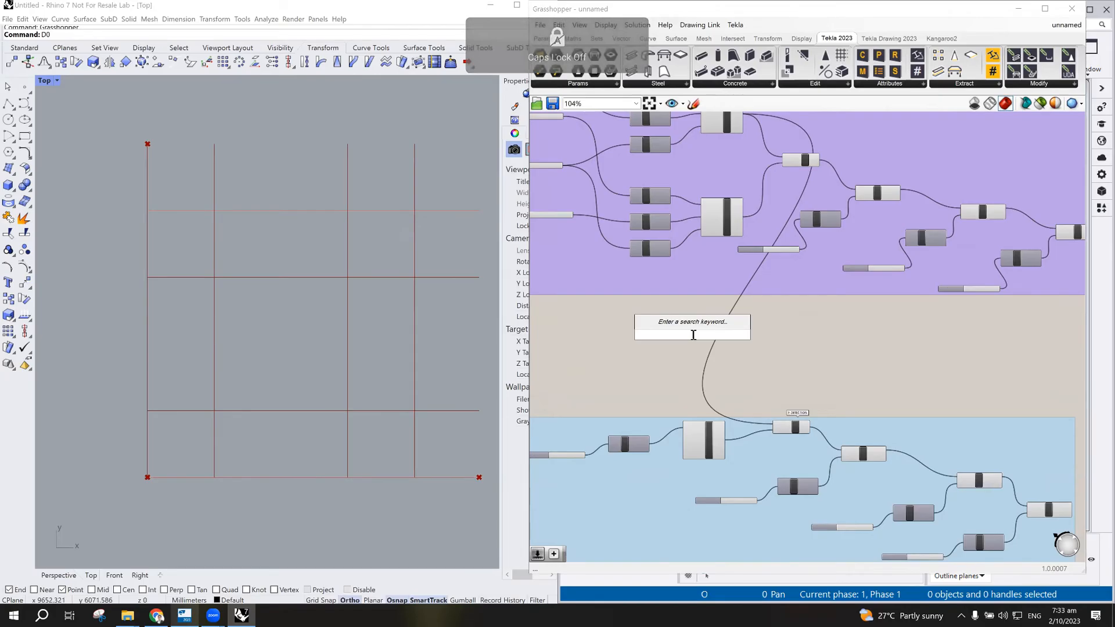
pyautogui.write('addi')
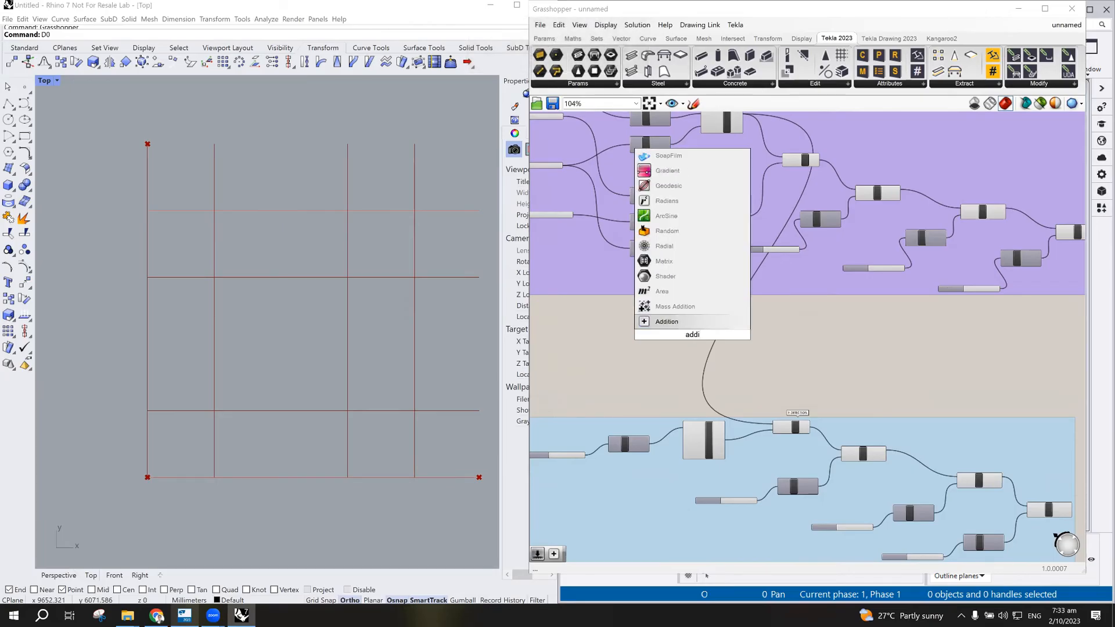
pyautogui.press('Return')
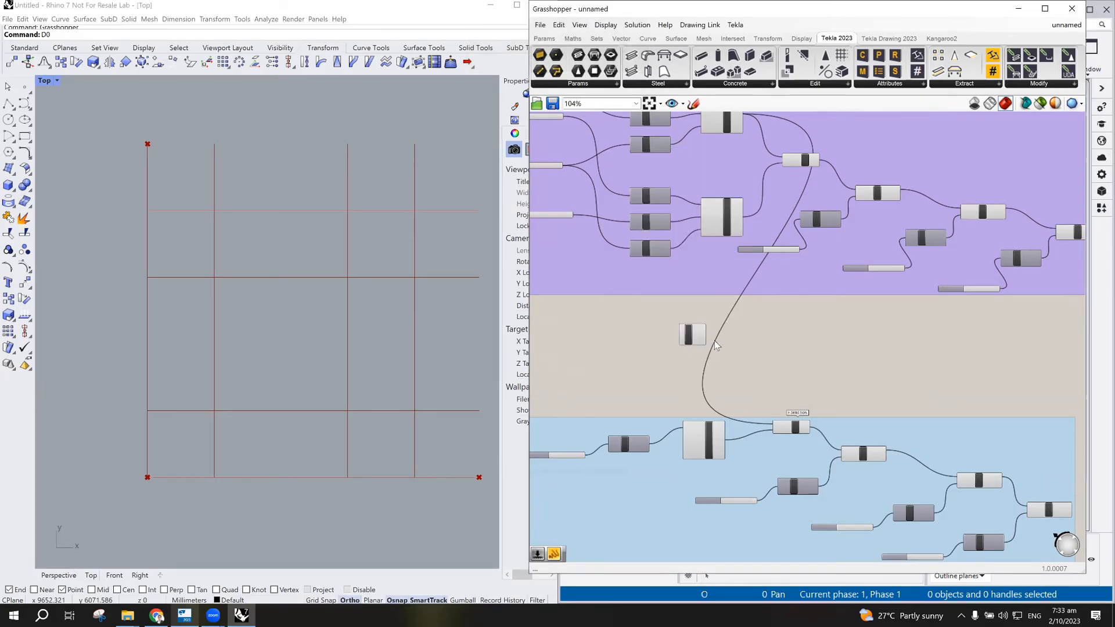
pyautogui.moveTo(694, 355); pyautogui.dragTo(749, 362)
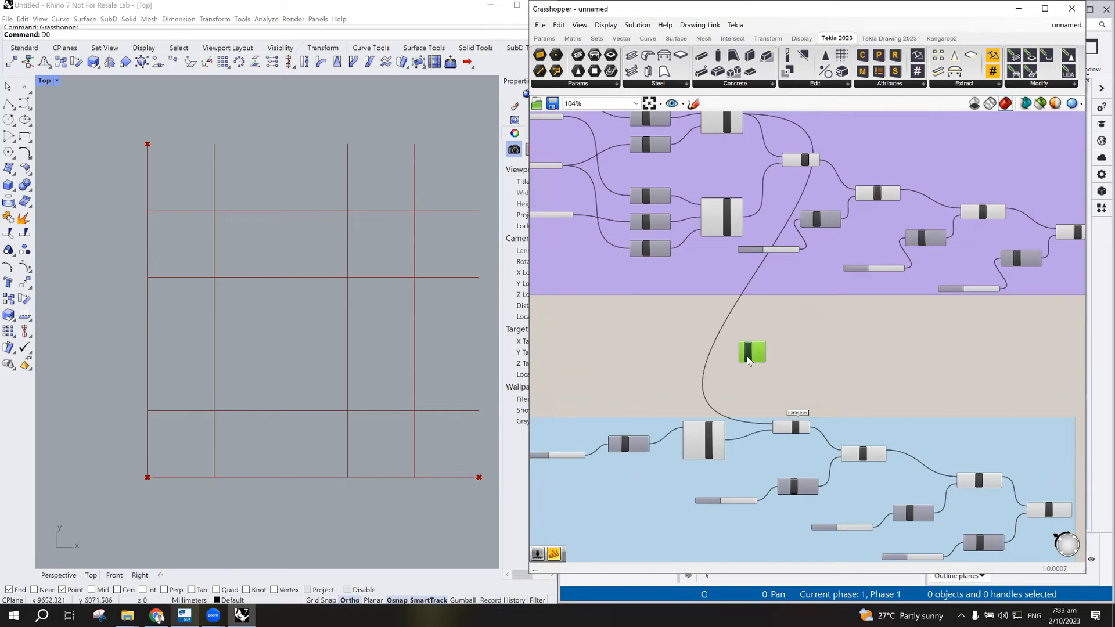
pyautogui.scroll(3, 748, 360)
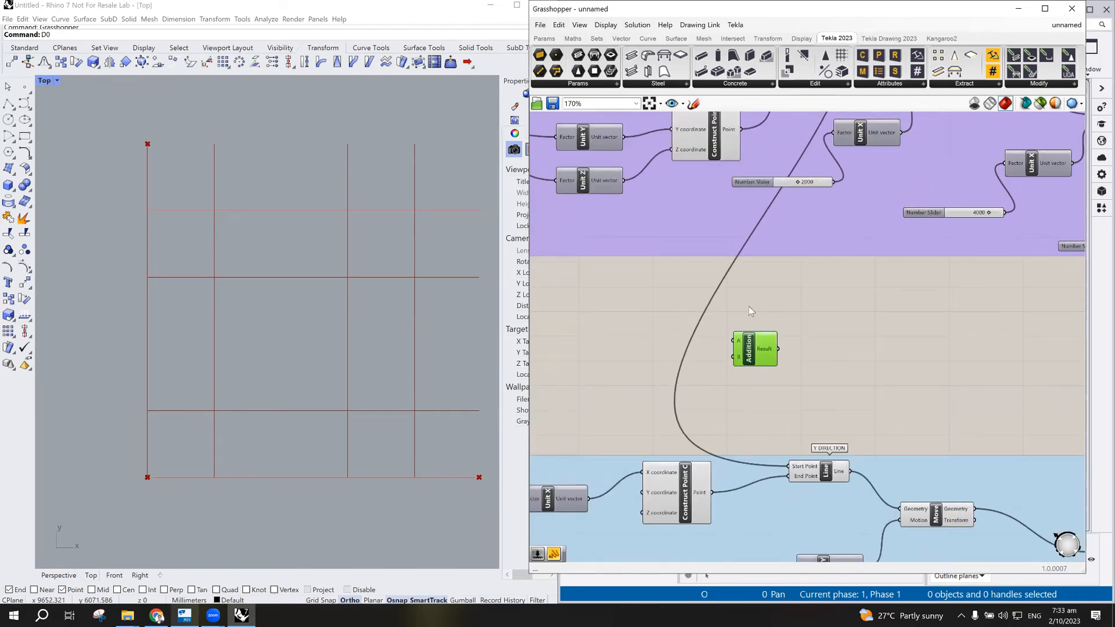
pyautogui.scroll(-4, 748, 354)
pyautogui.scroll(3, 791, 285)
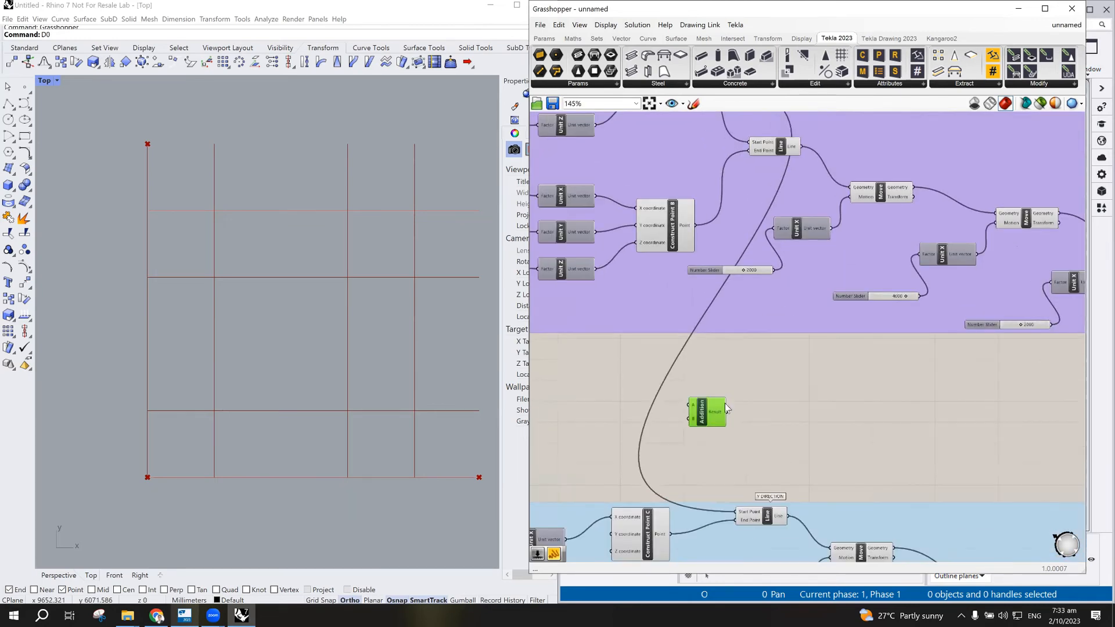
pyautogui.moveTo(704, 423); pyautogui.dragTo(748, 415)
pyautogui.scroll(-3, 747, 415)
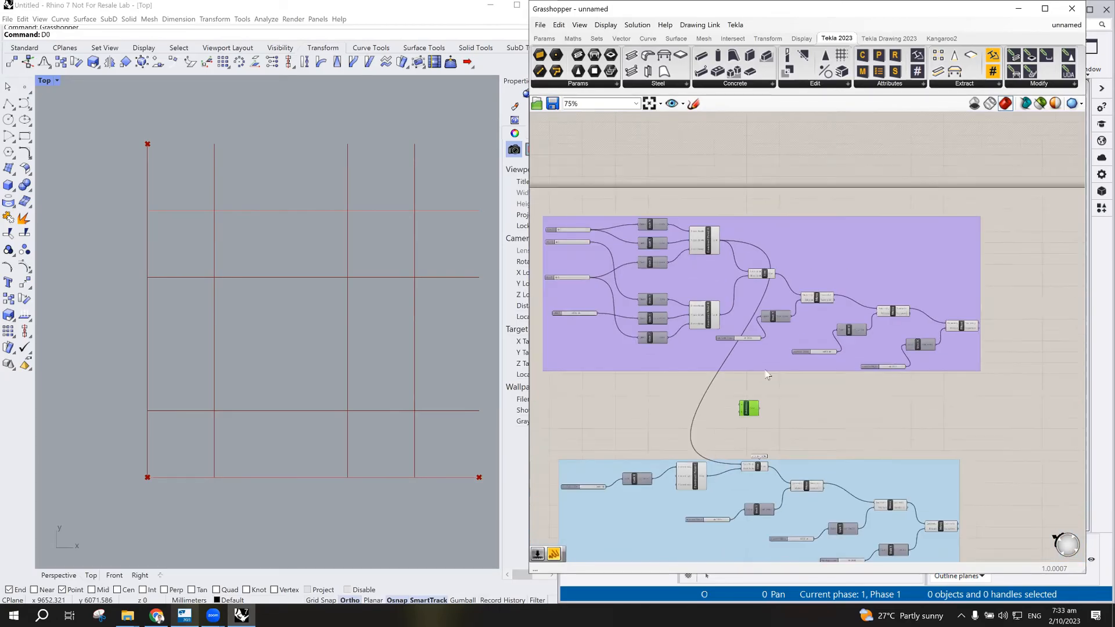
pyautogui.scroll(3, 755, 352)
pyautogui.moveTo(739, 480); pyautogui.dragTo(737, 476)
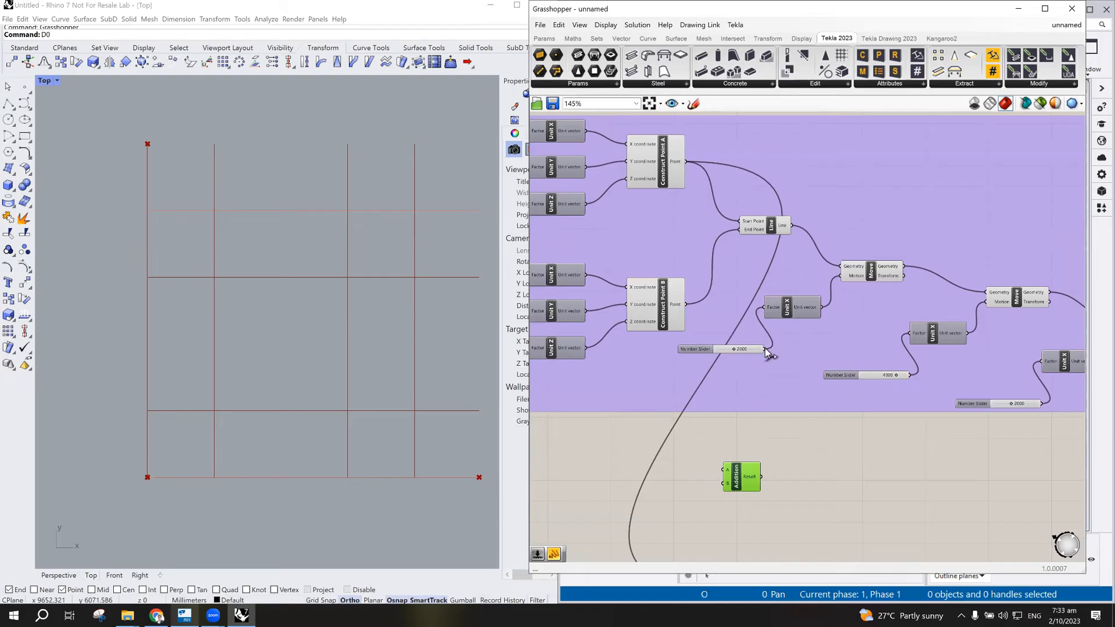
# - Connect the first Unit X spacing slider to the Addition's A input and the second to its B input
pyautogui.moveTo(765, 349); pyautogui.dragTo(724, 470)
pyautogui.scroll(2, 750, 469)
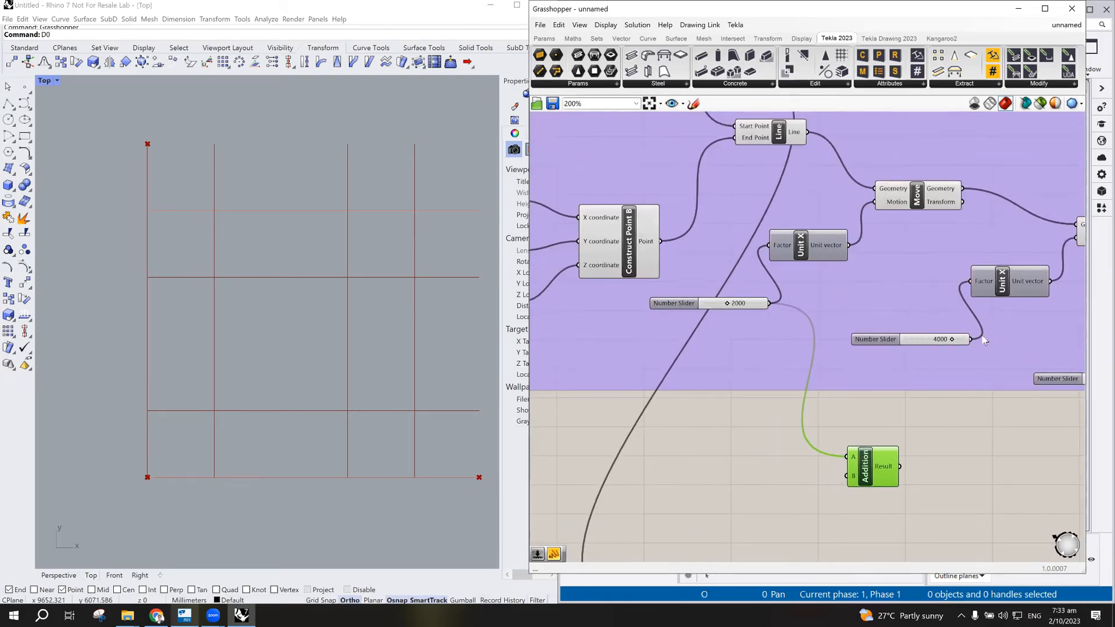
pyautogui.scroll(1, 969, 343)
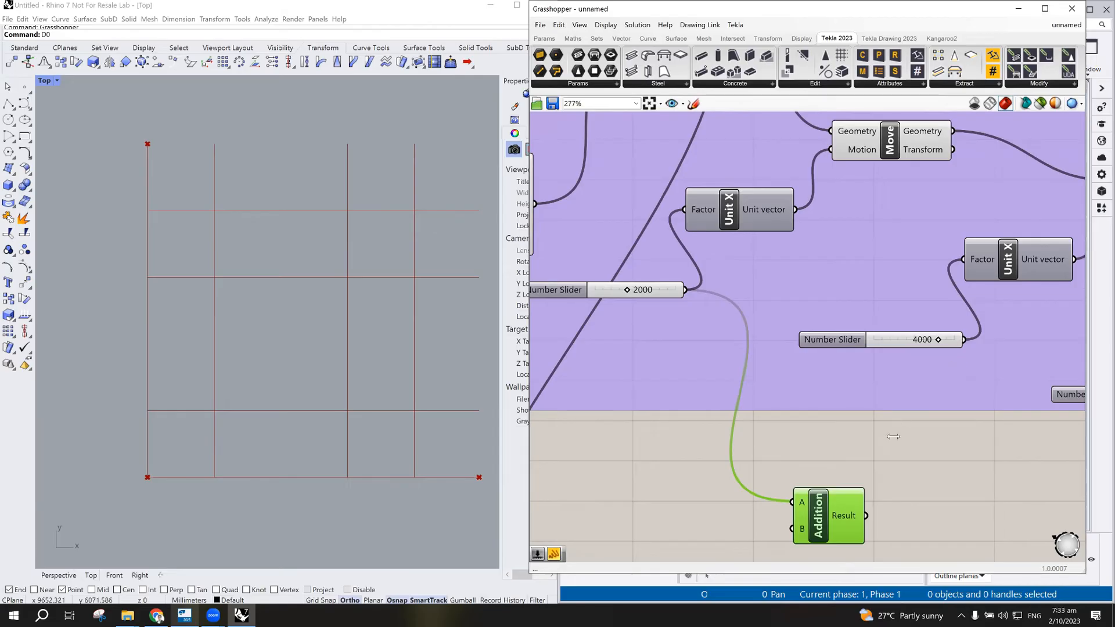
pyautogui.moveTo(964, 341); pyautogui.dragTo(863, 525)
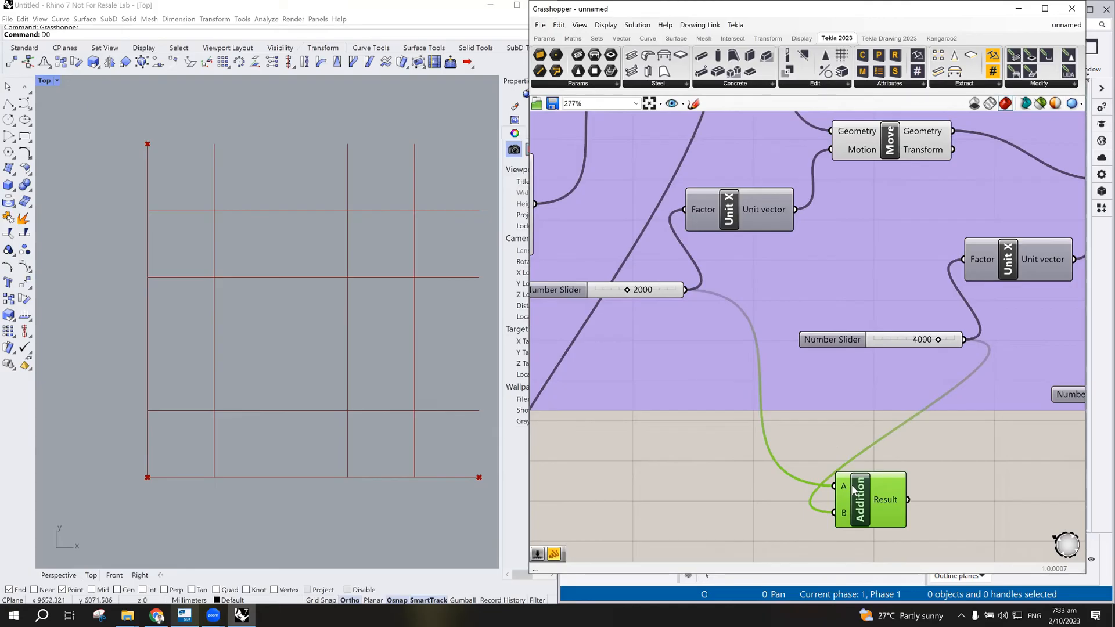
pyautogui.scroll(-4, 859, 511)
pyautogui.scroll(3, 971, 508)
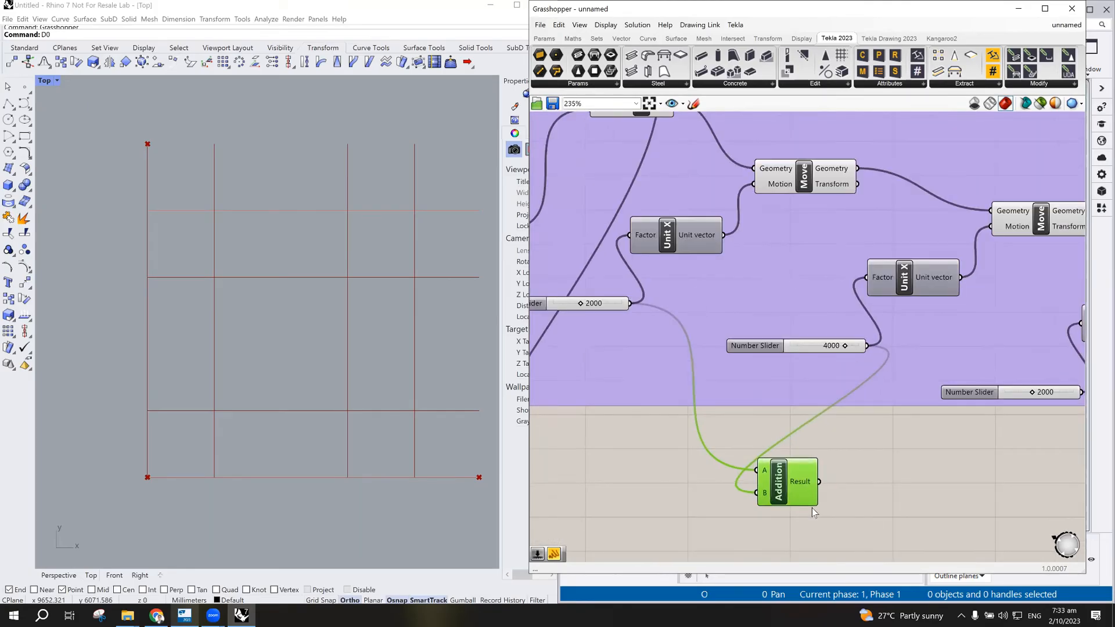
# - Add a third input, C, to the Addition component
pyautogui.scroll(5, 767, 543)
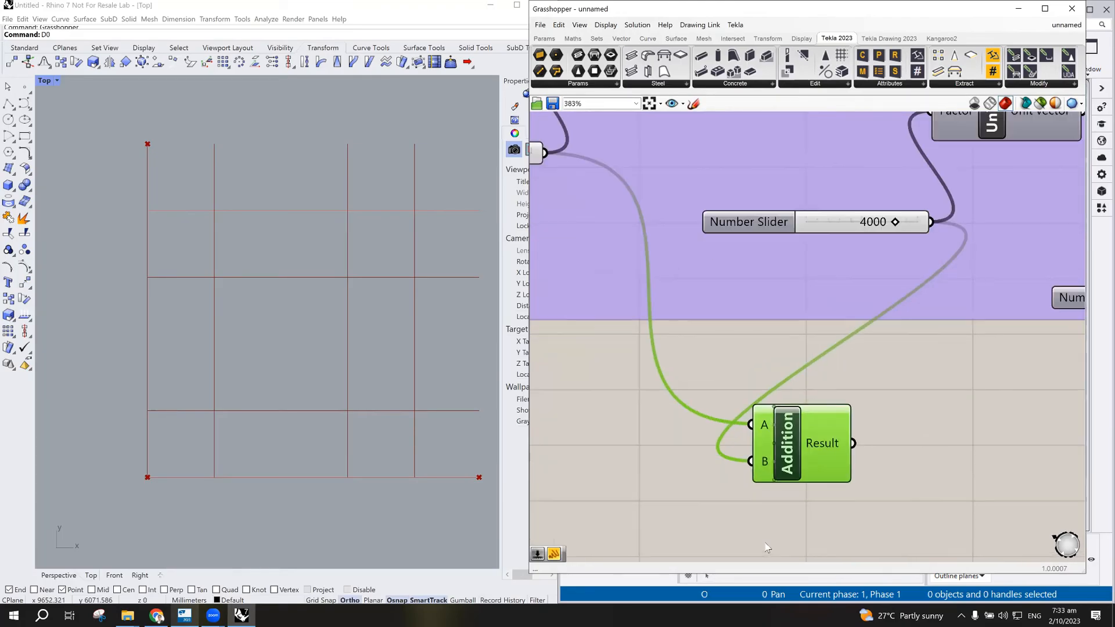
pyautogui.click(781, 423)
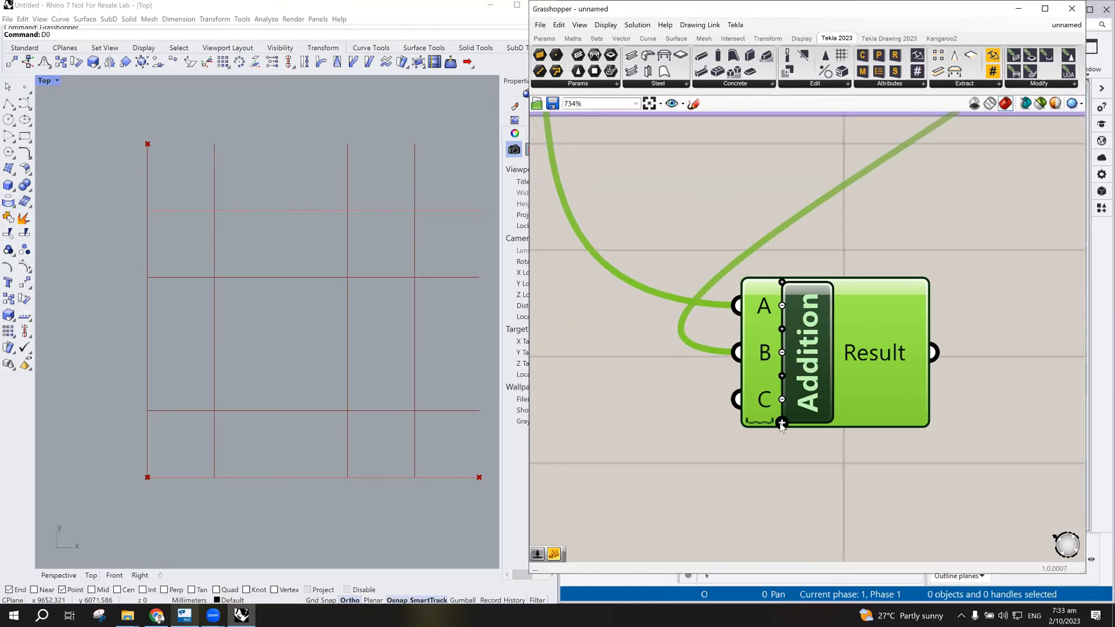
pyautogui.scroll(-5, 779, 451)
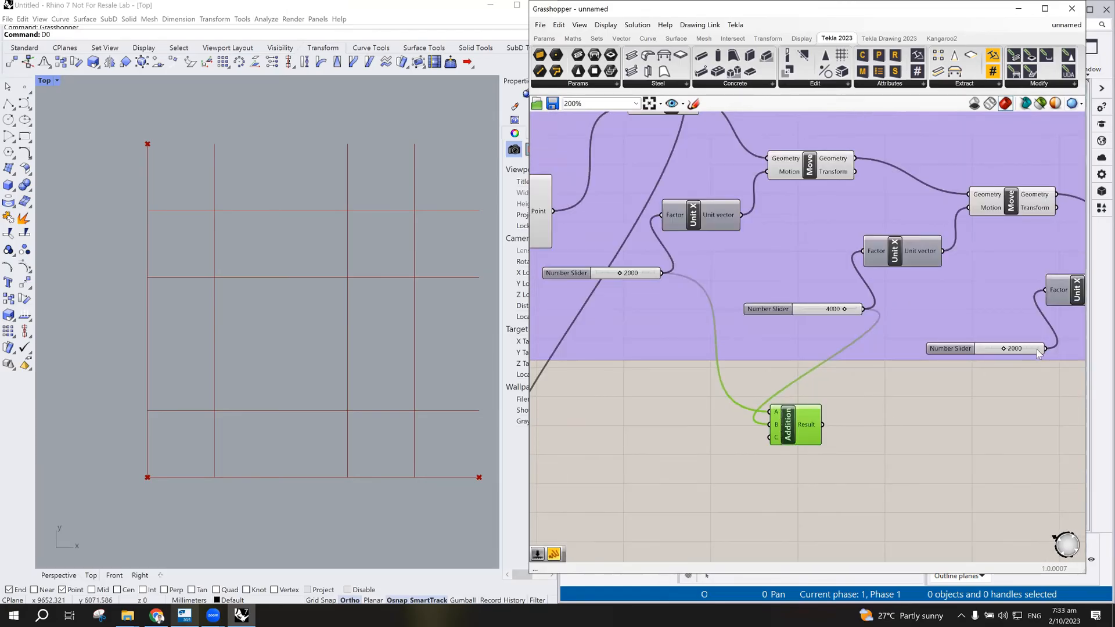
# - Connect the third Unit X spacing slider to the Addition's C input
pyautogui.moveTo(1045, 348); pyautogui.dragTo(770, 438)
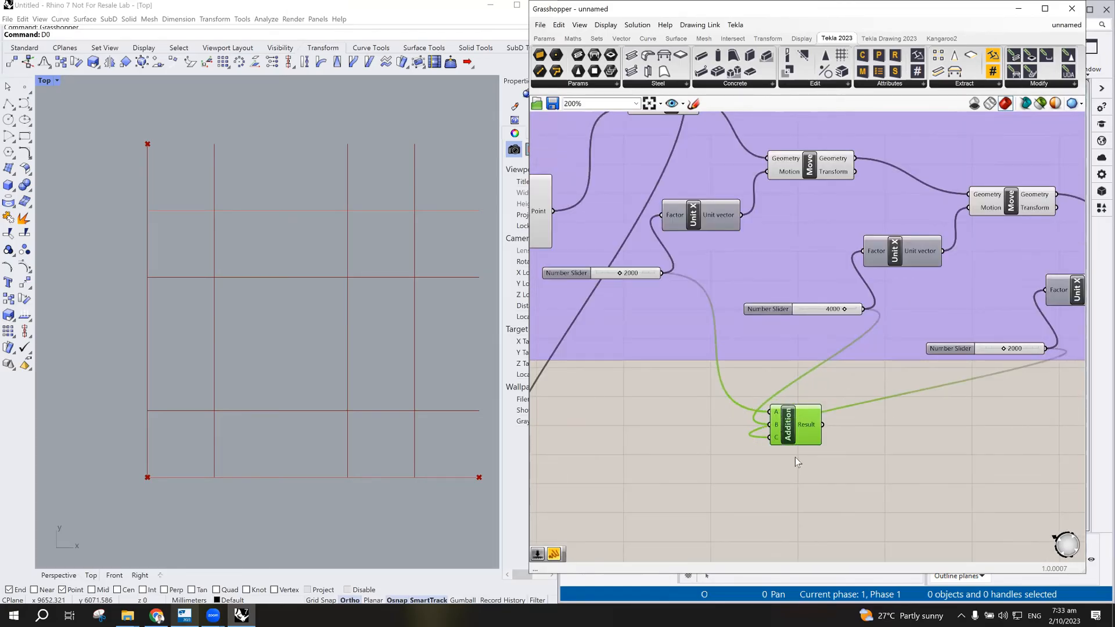
pyautogui.scroll(-3, 795, 444)
pyautogui.scroll(3, 760, 389)
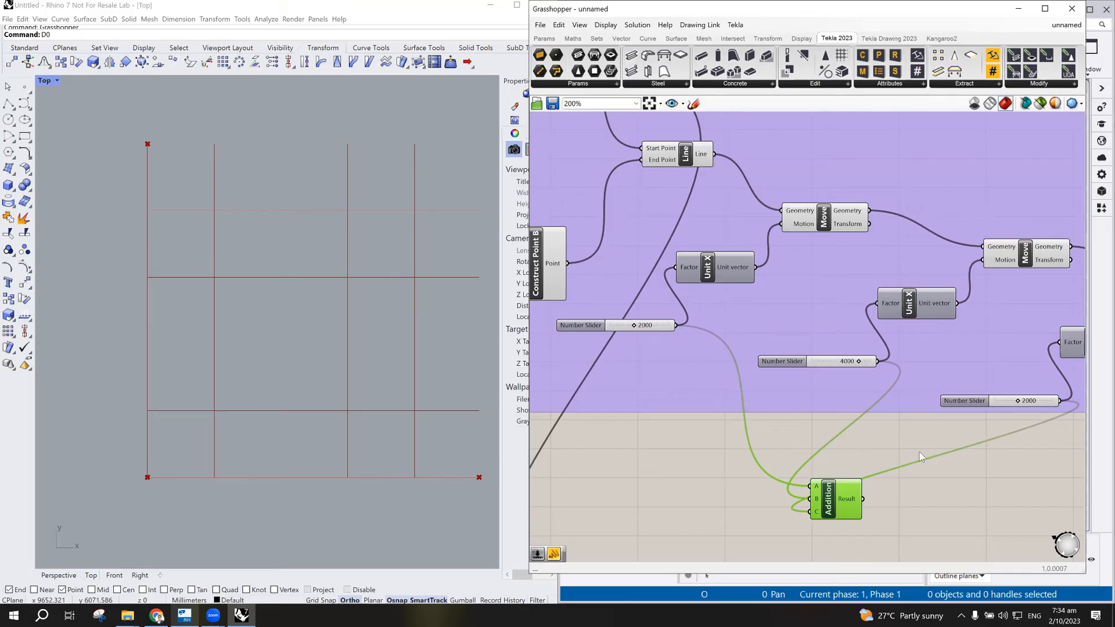
# - Connect the Addition's Result to the Unit Y factor feeding Construct Point B and delete the Unit Y slider it replaces
pyautogui.scroll(-3, 829, 475)
pyautogui.moveTo(795, 480); pyautogui.dragTo(620, 479)
pyautogui.scroll(-5, 710, 445)
pyautogui.scroll(5, 636, 471)
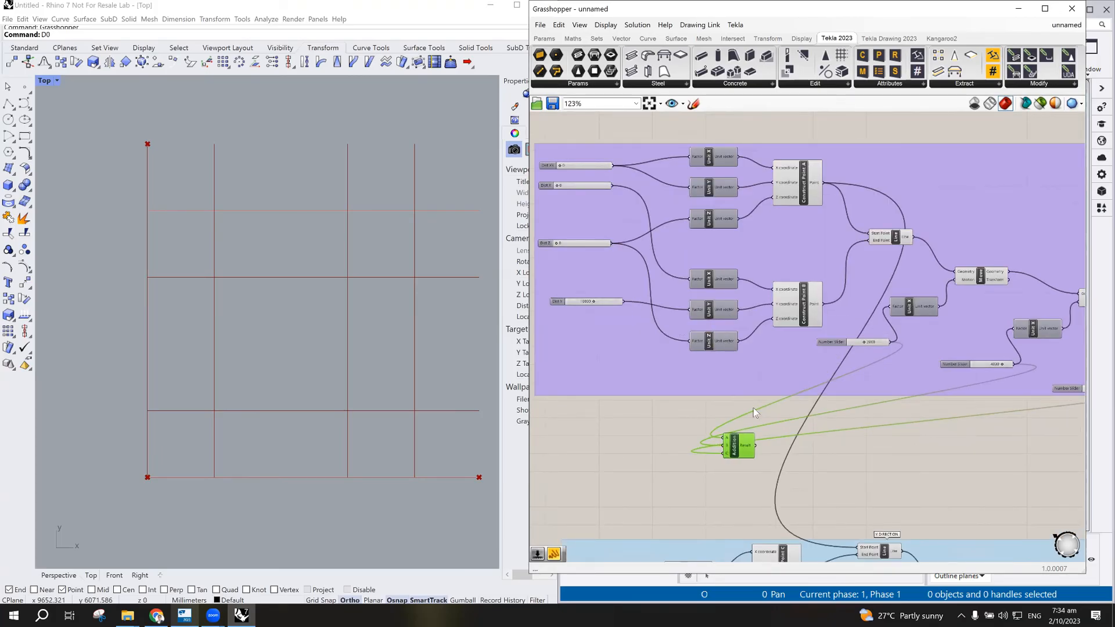
pyautogui.moveTo(756, 450); pyautogui.dragTo(693, 313)
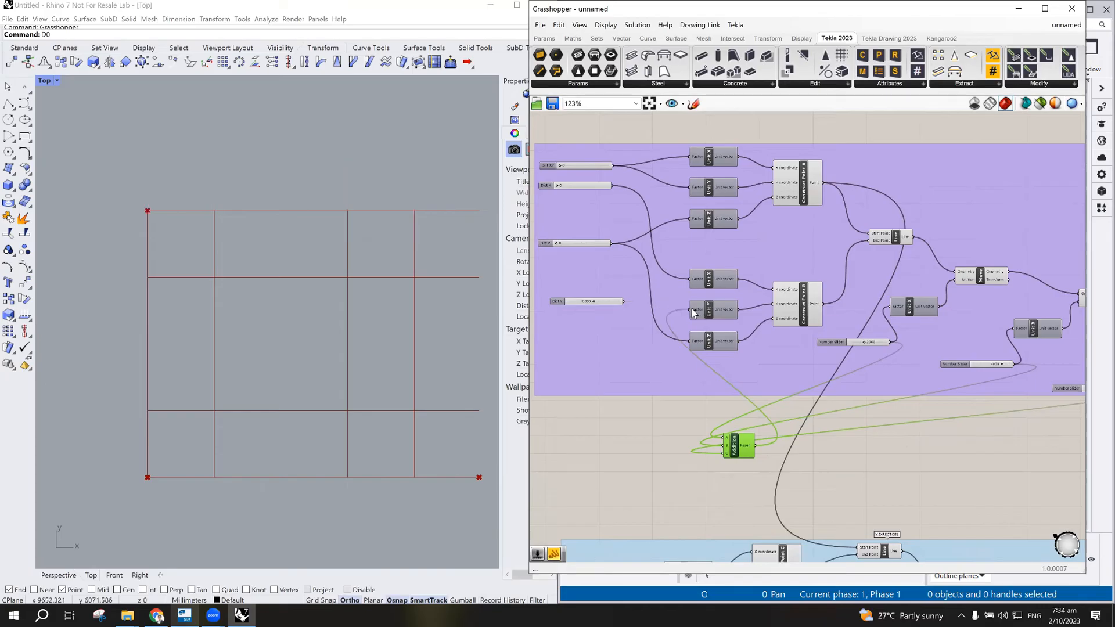
pyautogui.click(561, 301)
pyautogui.press('Delete')
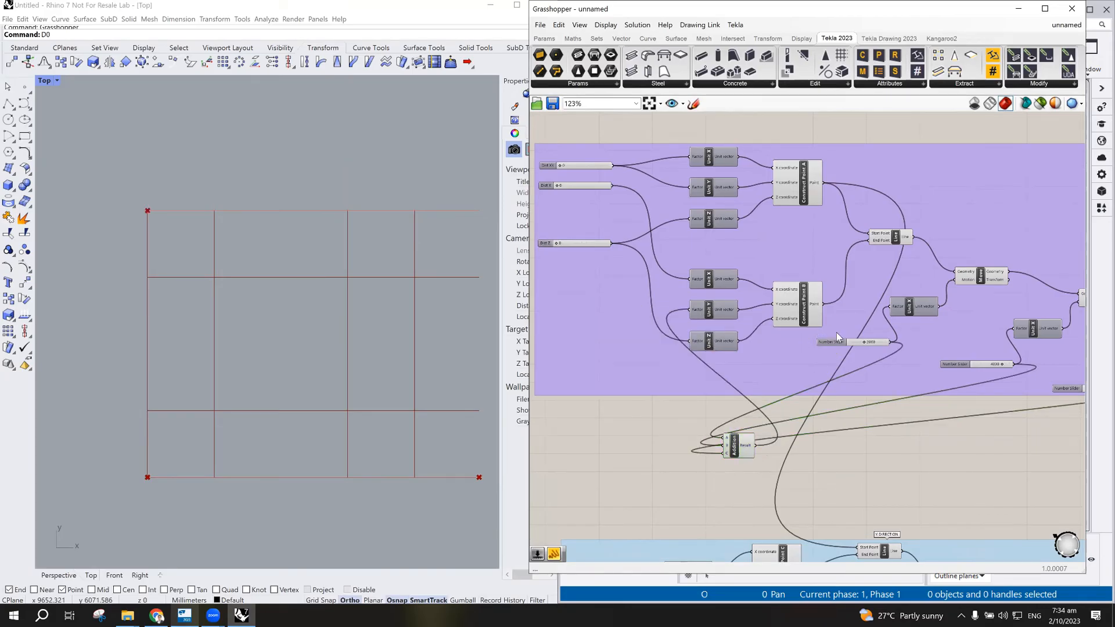
# - Vary the third Unit X spacing slider as a test and set its value back to 2000
pyautogui.scroll(-2, 889, 376)
pyautogui.scroll(3, 1035, 382)
pyautogui.scroll(-2, 1013, 399)
pyautogui.scroll(4, 1031, 390)
pyautogui.scroll(4, 1017, 381)
pyautogui.moveTo(866, 360)
pyautogui.mouseDown()
pyautogui.moveTo(923, 361)
pyautogui.moveTo(873, 374)
pyautogui.moveTo(902, 364)
pyautogui.moveTo(881, 368)
pyautogui.mouseUp()
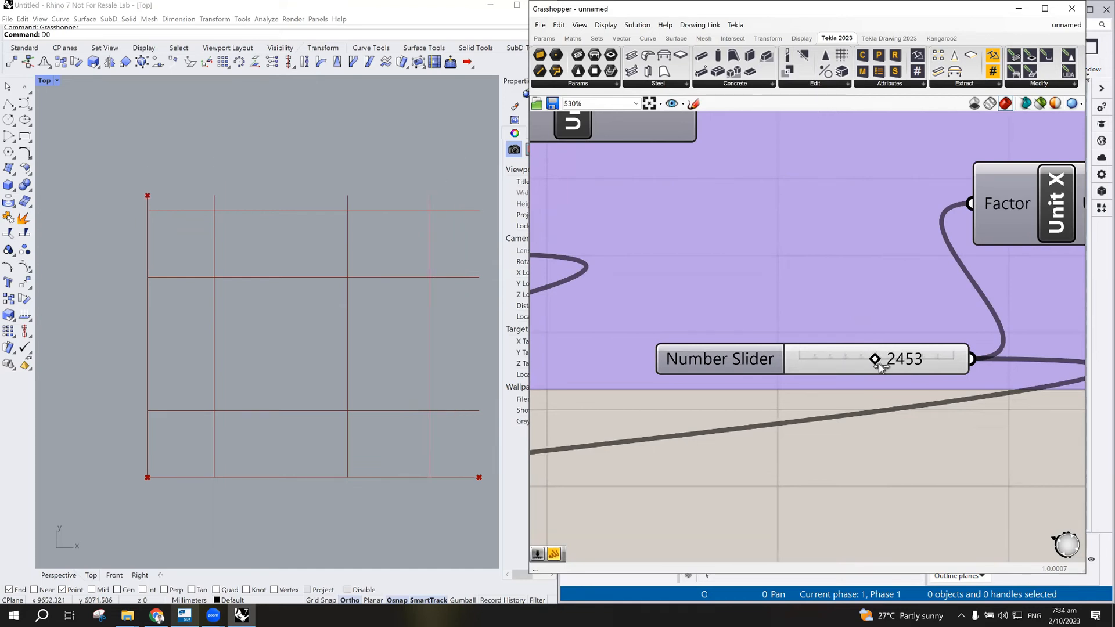
pyautogui.doubleClick(841, 359)
pyautogui.write('2')
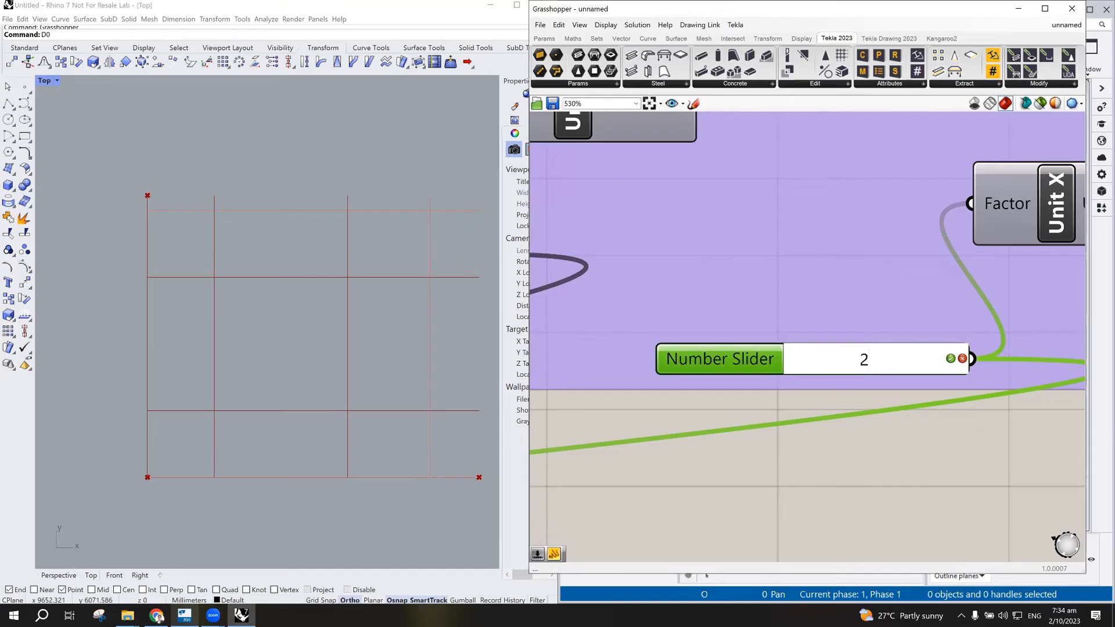
pyautogui.write('000')
pyautogui.press('Return')
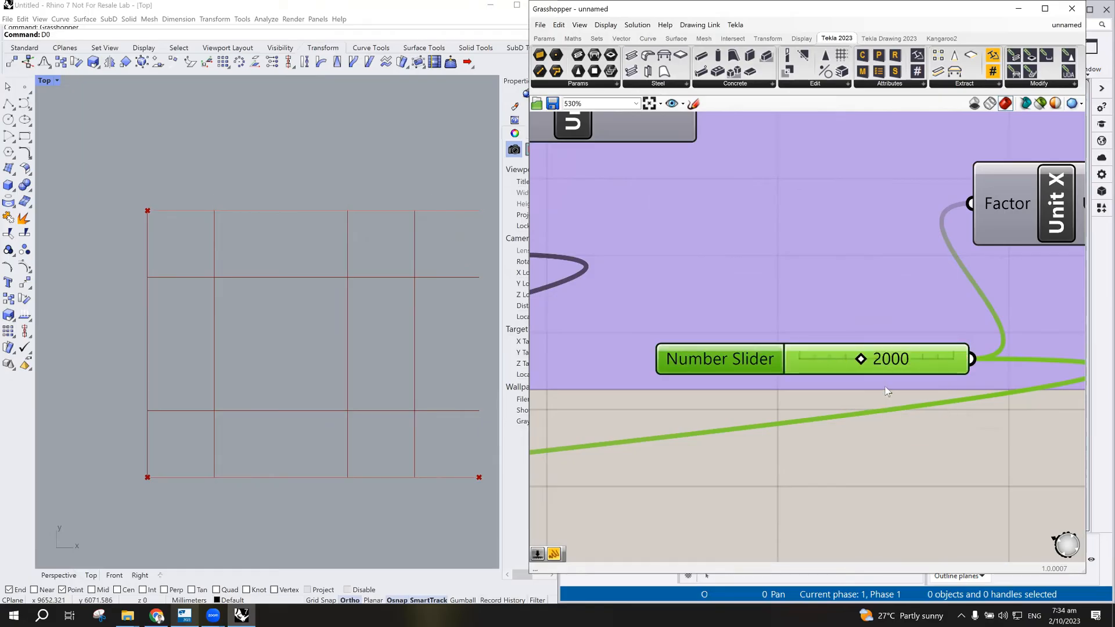
# - Examine the wiring between the purple group, the Addition component and the Y DIRECTION group
pyautogui.scroll(-5, 793, 416)
pyautogui.scroll(-2, 617, 426)
pyautogui.moveTo(600, 427); pyautogui.dragTo(627, 435)
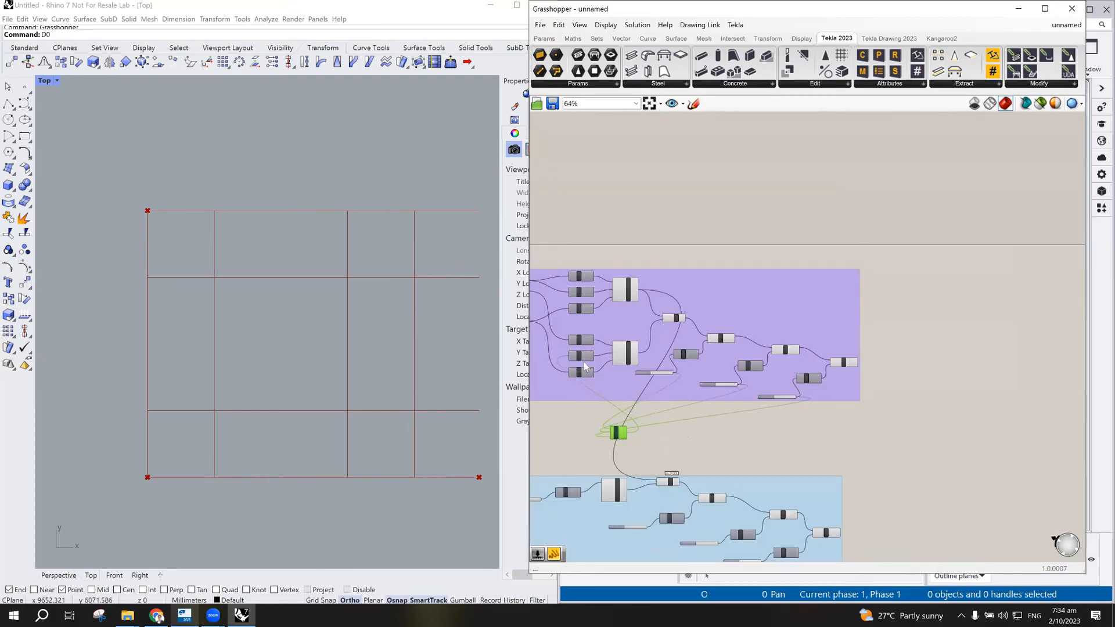
pyautogui.scroll(-2, 668, 398)
pyautogui.scroll(2, 621, 419)
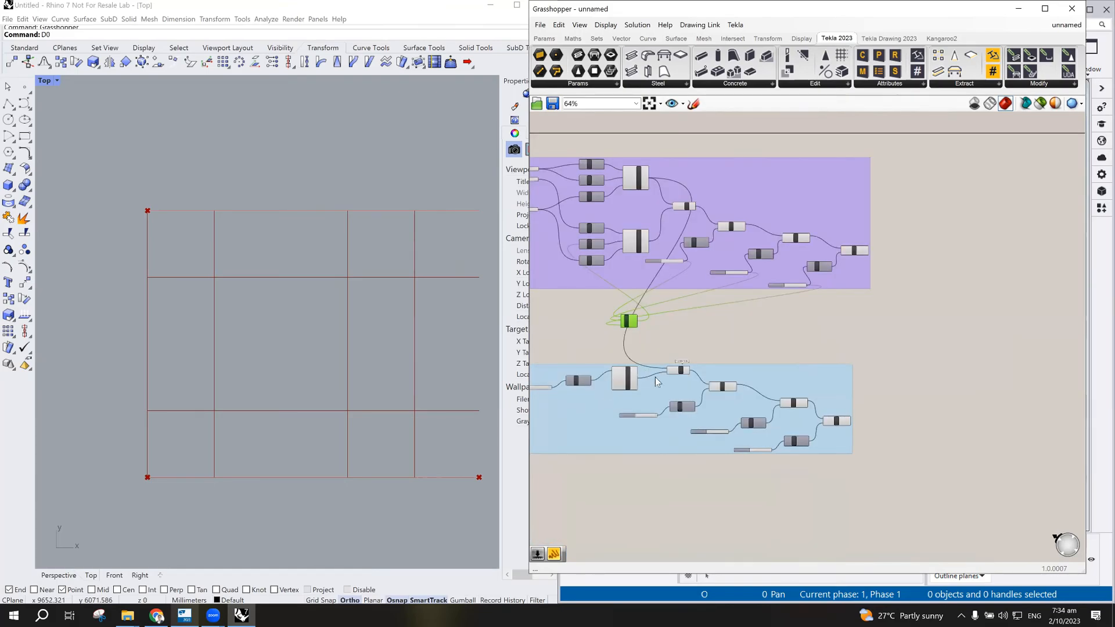
pyautogui.scroll(-1, 685, 334)
pyautogui.scroll(5, 714, 334)
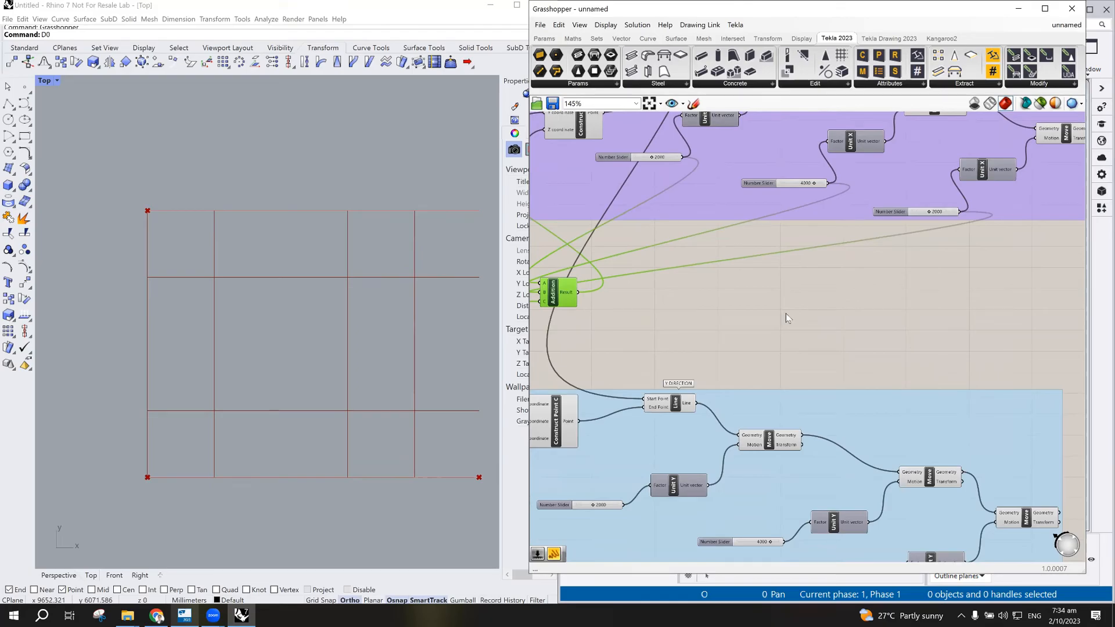
pyautogui.scroll(-4, 802, 348)
pyautogui.scroll(3, 758, 434)
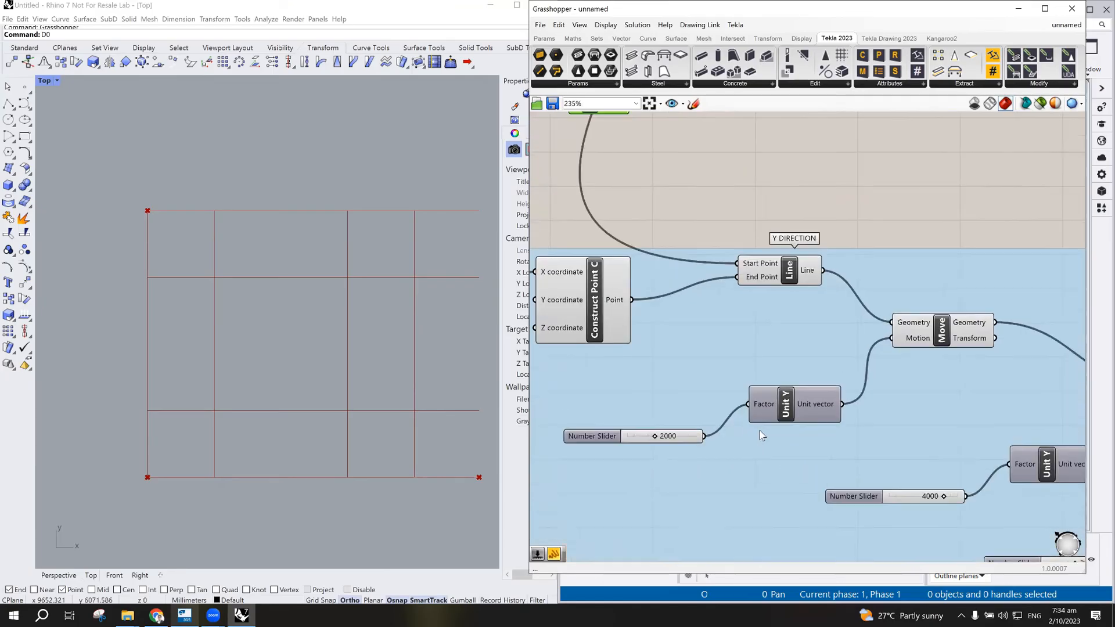
pyautogui.scroll(-2, 772, 432)
pyautogui.scroll(-4, 784, 383)
pyautogui.scroll(3, 679, 270)
pyautogui.scroll(-3, 787, 346)
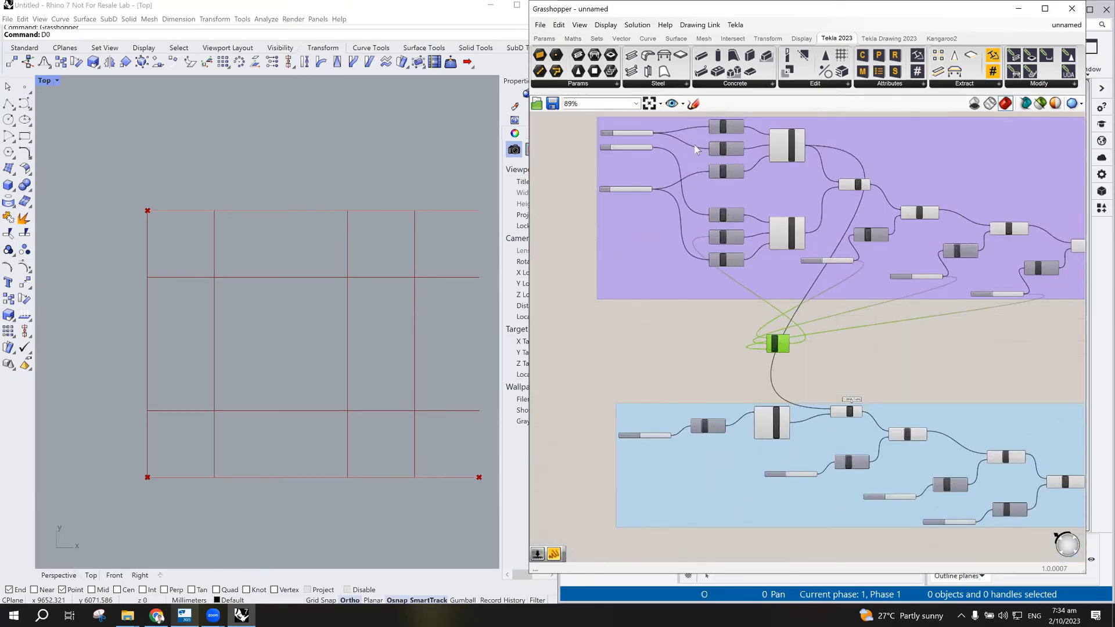
pyautogui.scroll(3, 696, 150)
pyautogui.scroll(-3, 707, 170)
pyautogui.scroll(3, 699, 158)
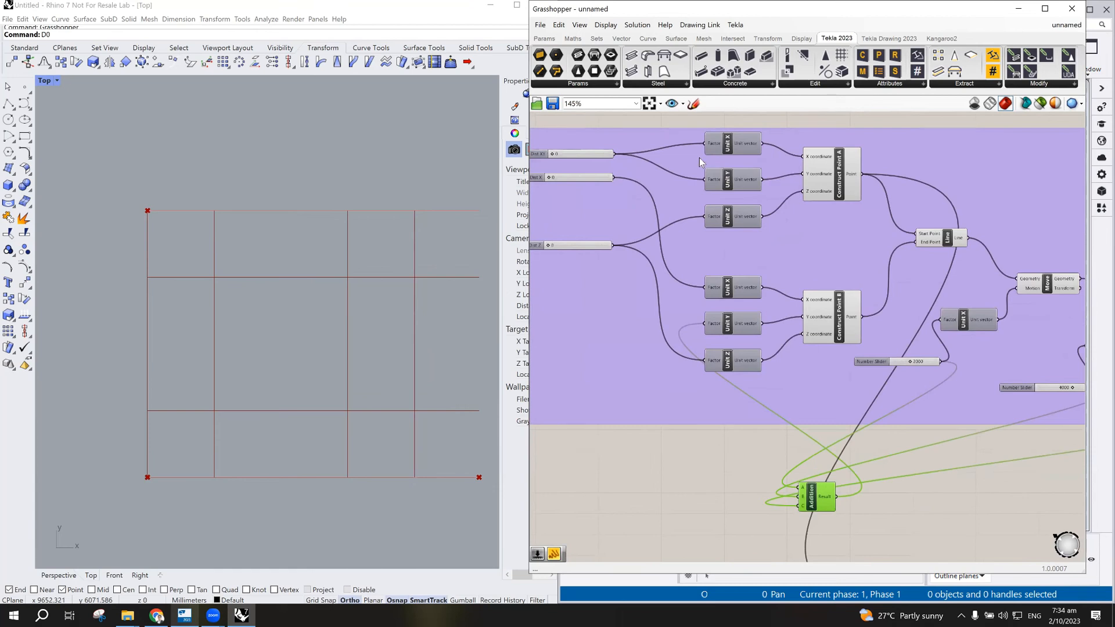
pyautogui.moveTo(838, 496)
pyautogui.mouseDown()
pyautogui.moveTo(802, 407)
pyautogui.moveTo(836, 495)
pyautogui.mouseUp()
pyautogui.scroll(-3, 758, 415)
pyautogui.scroll(3, 672, 538)
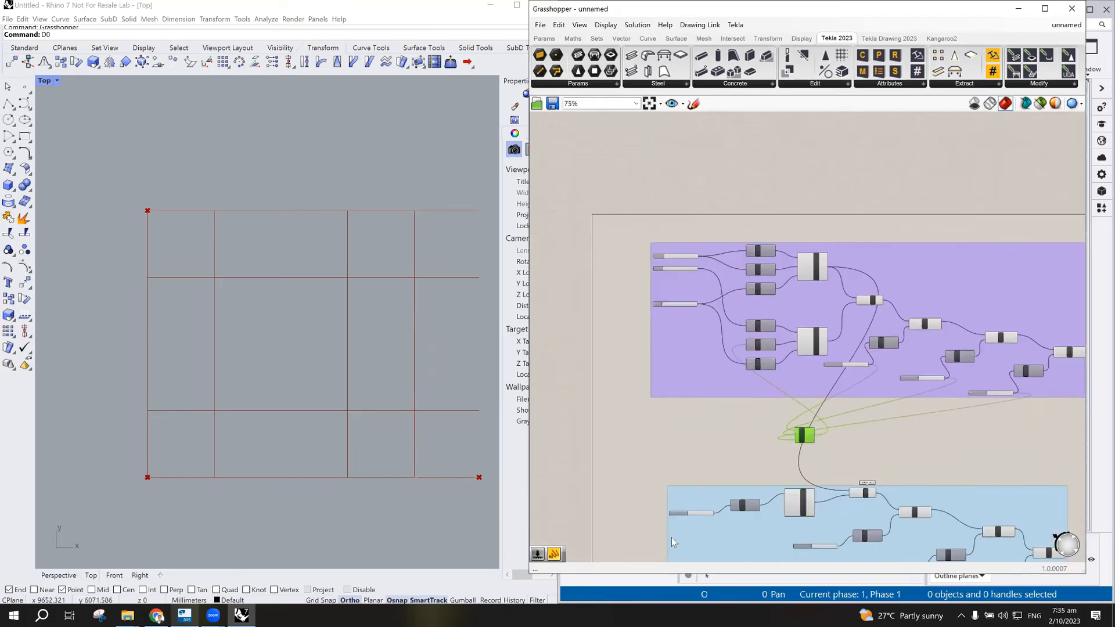
# - Connect the Addition's Result to the factor of the Unit X component feeding Construct Point C
pyautogui.scroll(1, 750, 514)
pyautogui.scroll(-1, 750, 513)
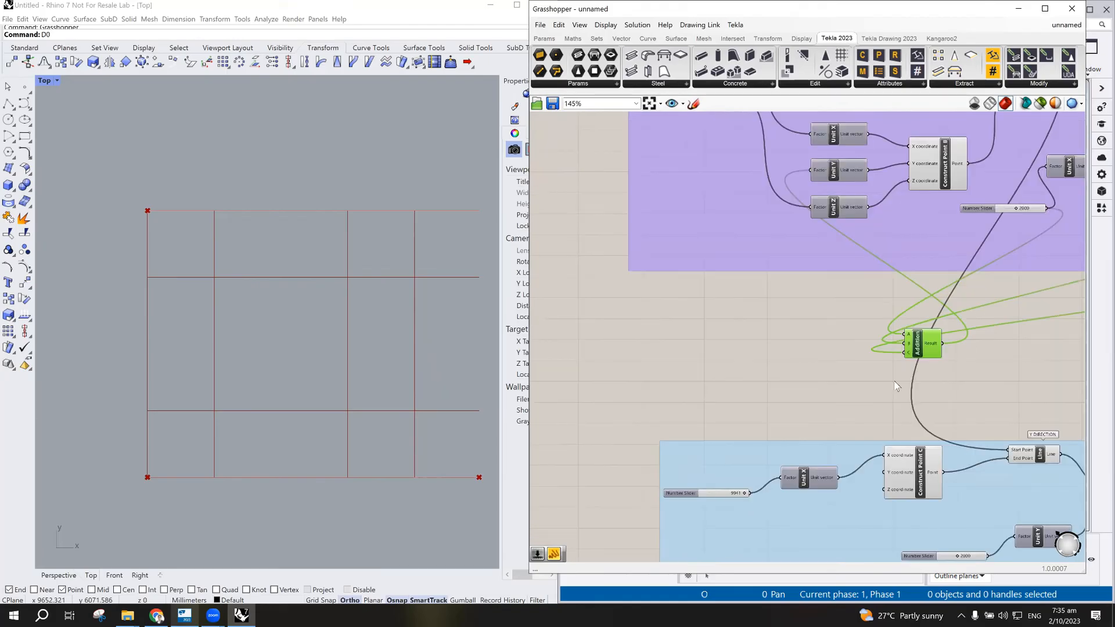
pyautogui.moveTo(942, 344); pyautogui.dragTo(777, 481)
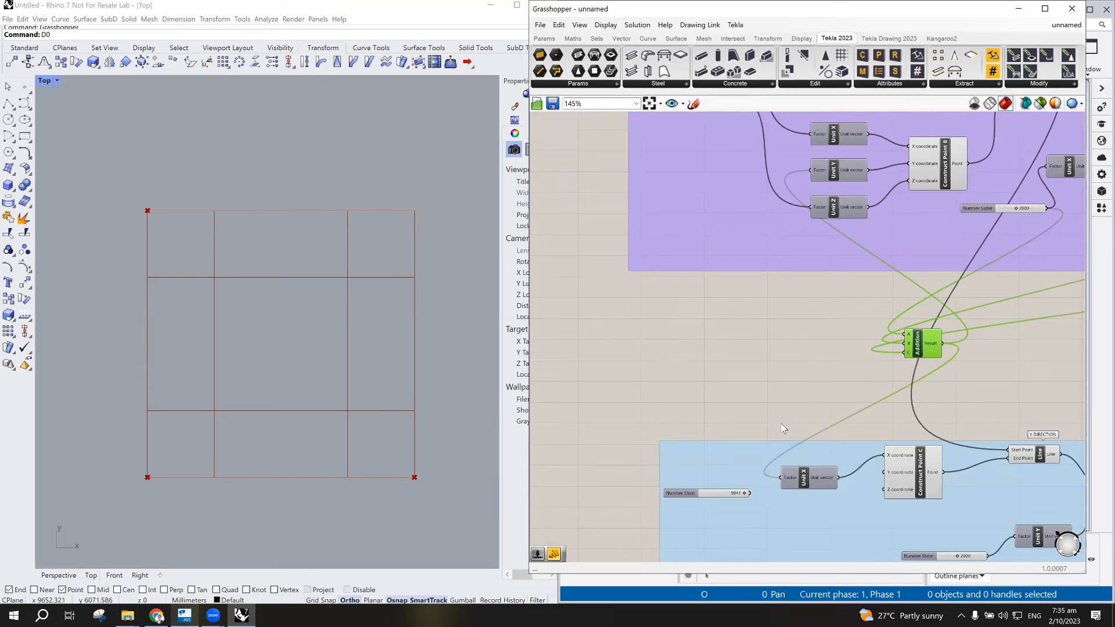
pyautogui.scroll(-2, 775, 329)
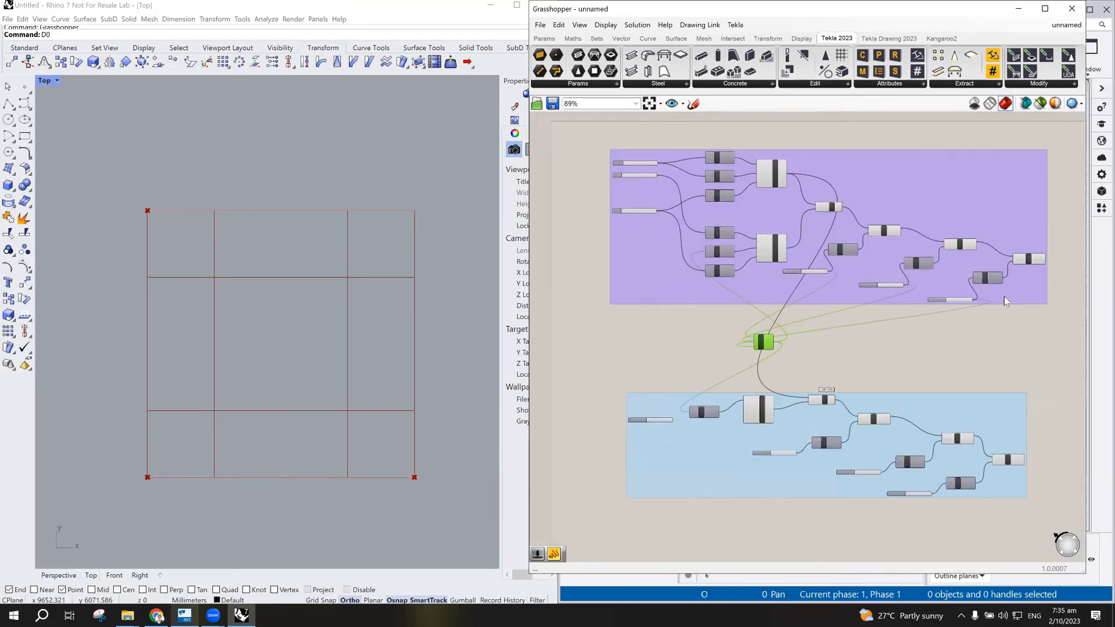
# - Test the linked grid by adjusting the third Unit X spacing slider and resetting it to 2000
pyautogui.scroll(6, 1005, 296)
pyautogui.moveTo(929, 314); pyautogui.dragTo(900, 321)
pyautogui.doubleClick(900, 319)
pyautogui.write('2000')
pyautogui.press('Return')
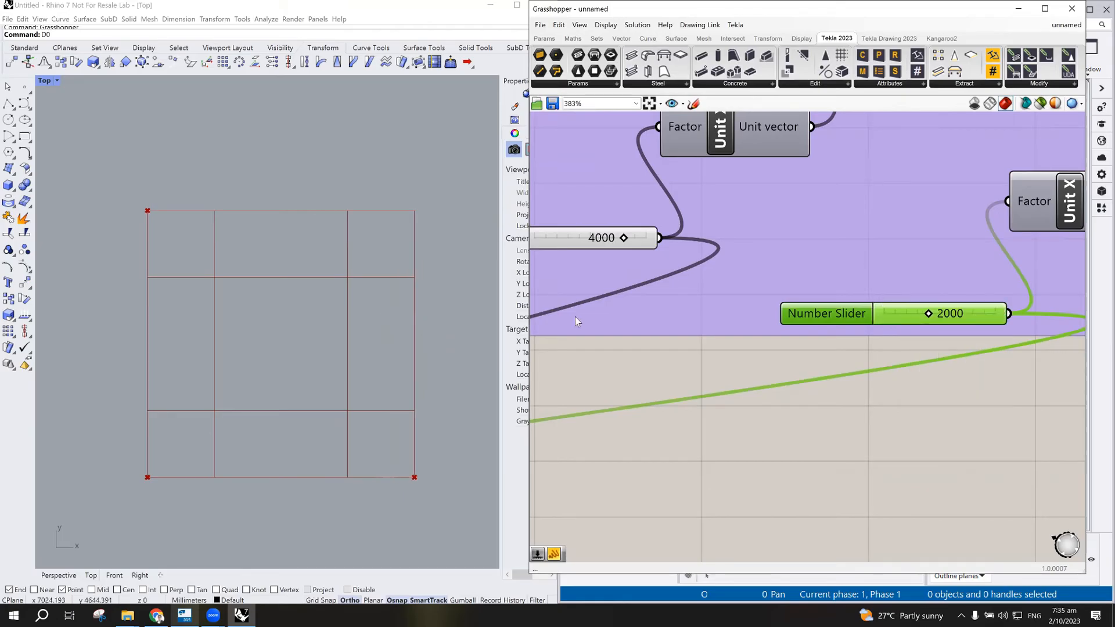
pyautogui.scroll(-5, 575, 321)
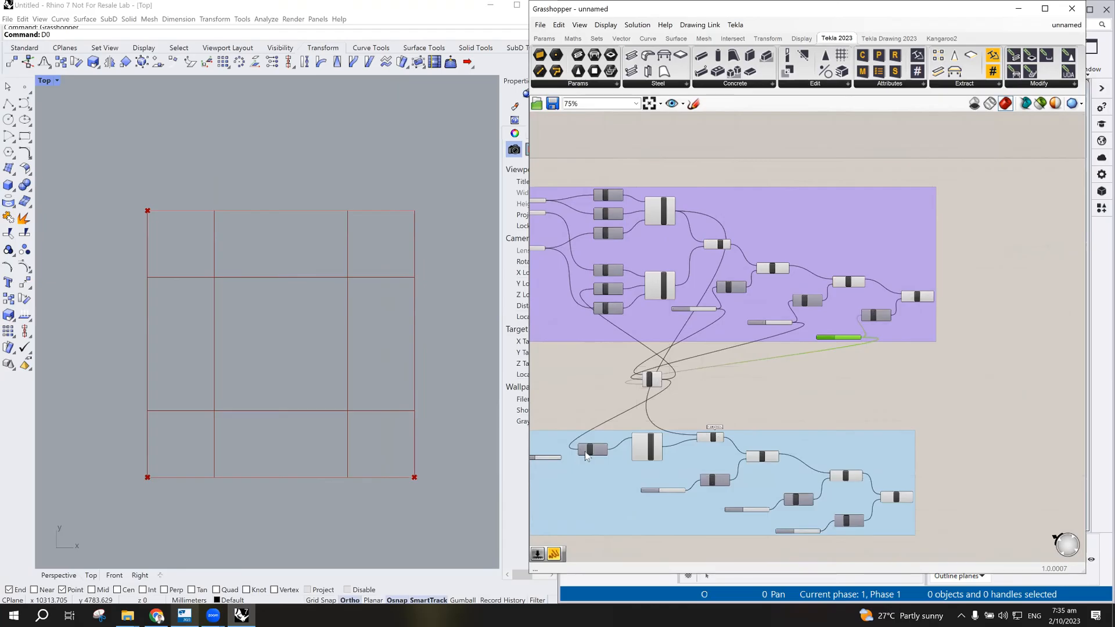
# - Delete the disconnected number slider beside Construct Point C's Unit X component in the Y DIRECTION group
pyautogui.scroll(-2, 586, 456)
pyautogui.scroll(4, 558, 459)
pyautogui.click(552, 454)
pyautogui.press('Delete')
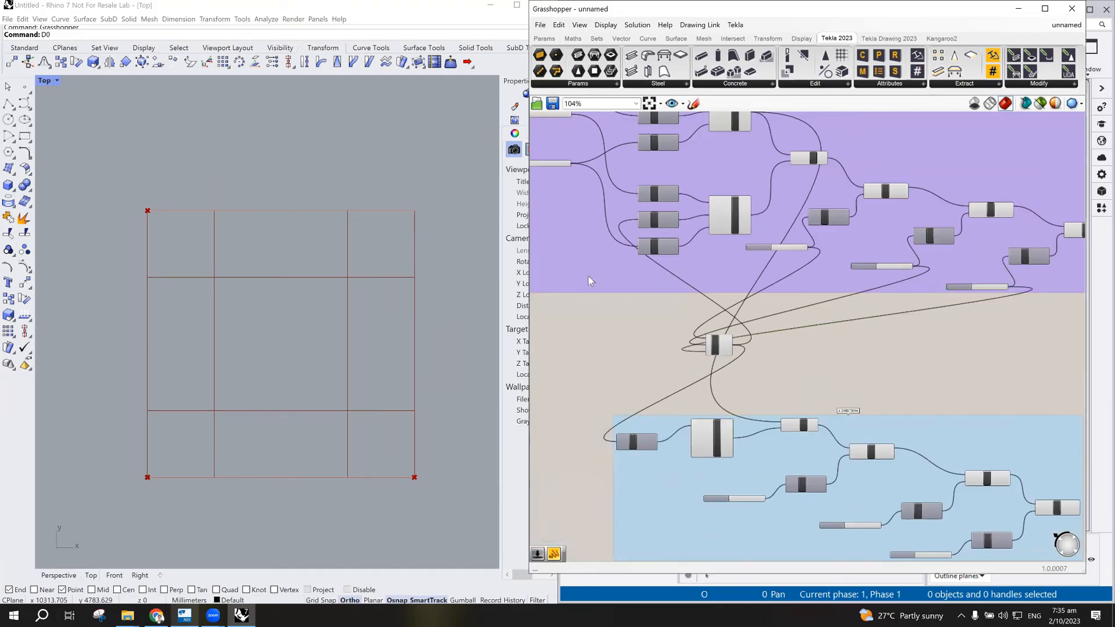
# - Ungroup both the purple group and the Y DIRECTION group
pyautogui.click(593, 267)
pyautogui.rightClick(593, 267)
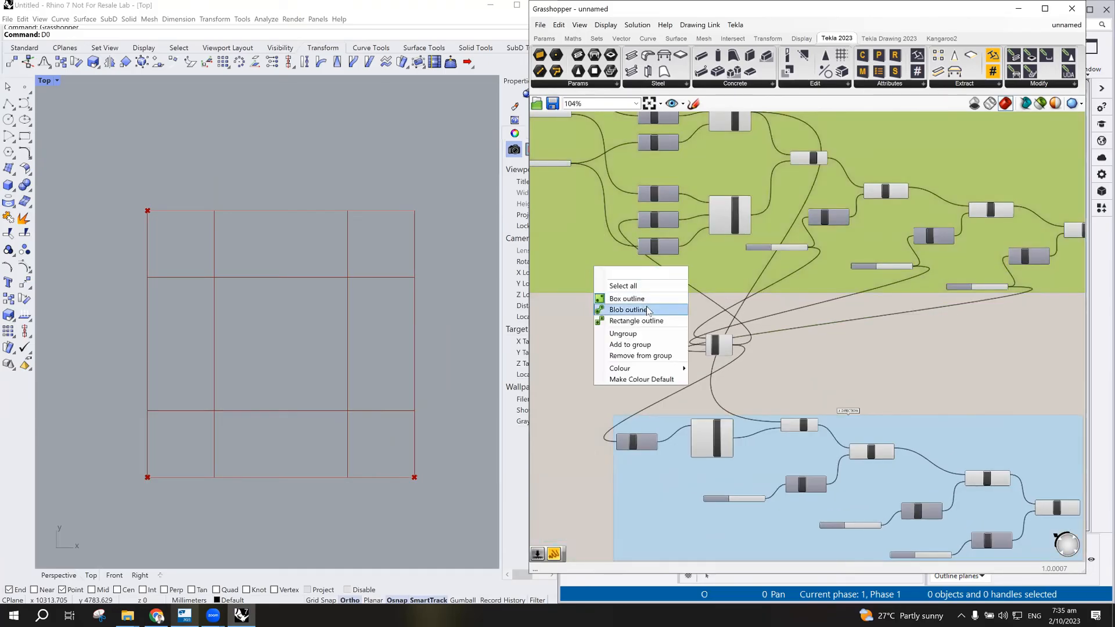
pyautogui.click(633, 334)
pyautogui.click(663, 484)
pyautogui.rightClick(663, 483)
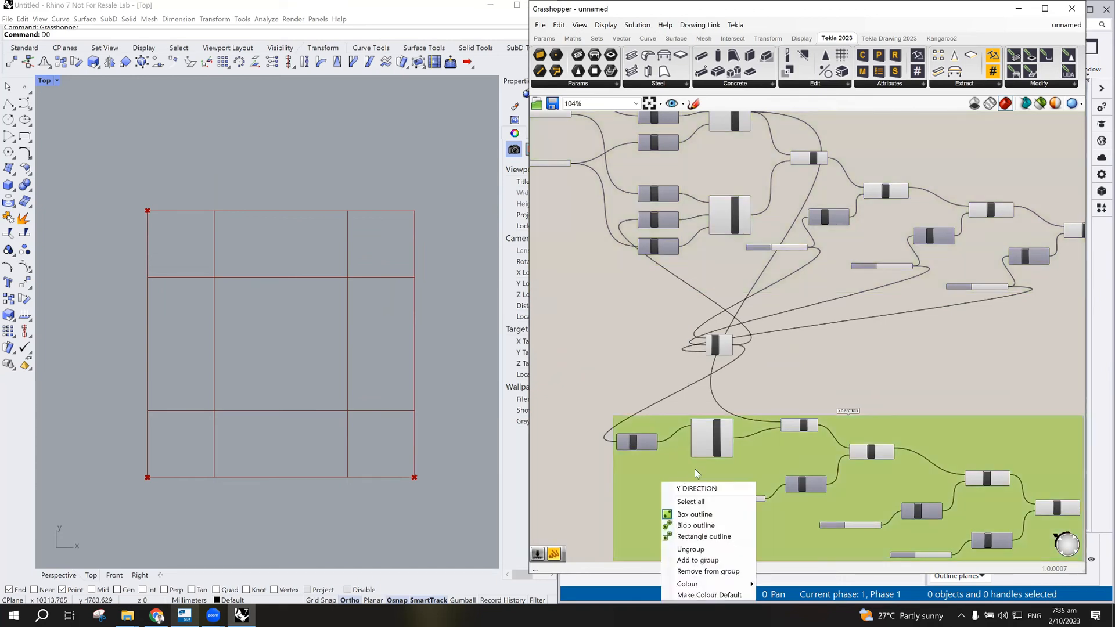
pyautogui.click(690, 549)
# - Create a number slider set to 10000 and connect it to the Unit Y factor of Construct Point B in place of the Addition
pyautogui.scroll(3, 647, 207)
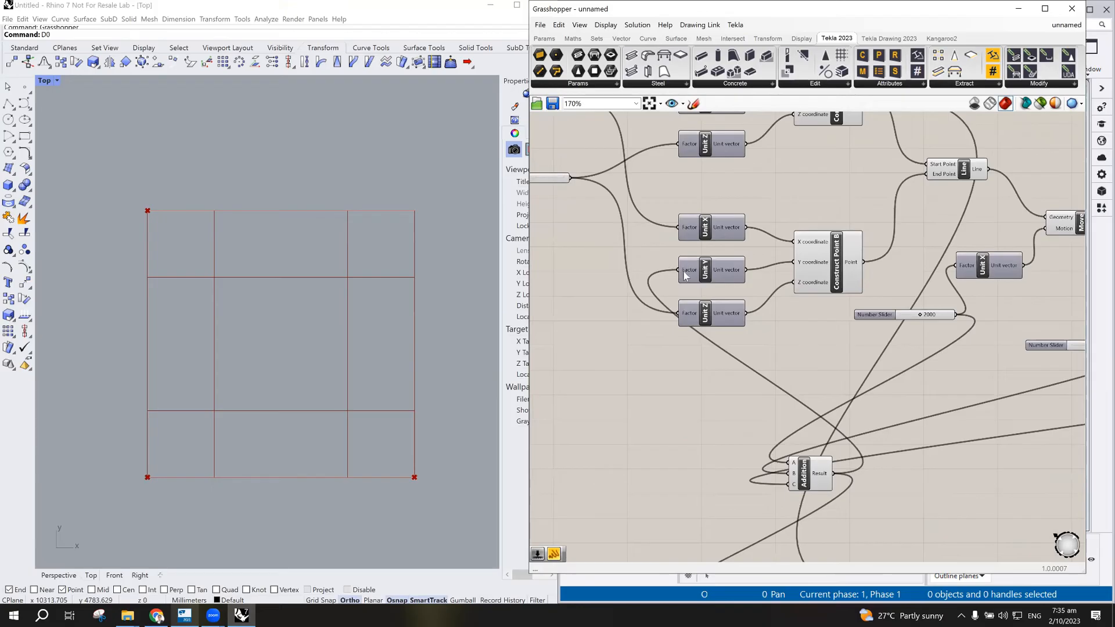
pyautogui.rightClick(686, 274)
pyautogui.click(615, 256)
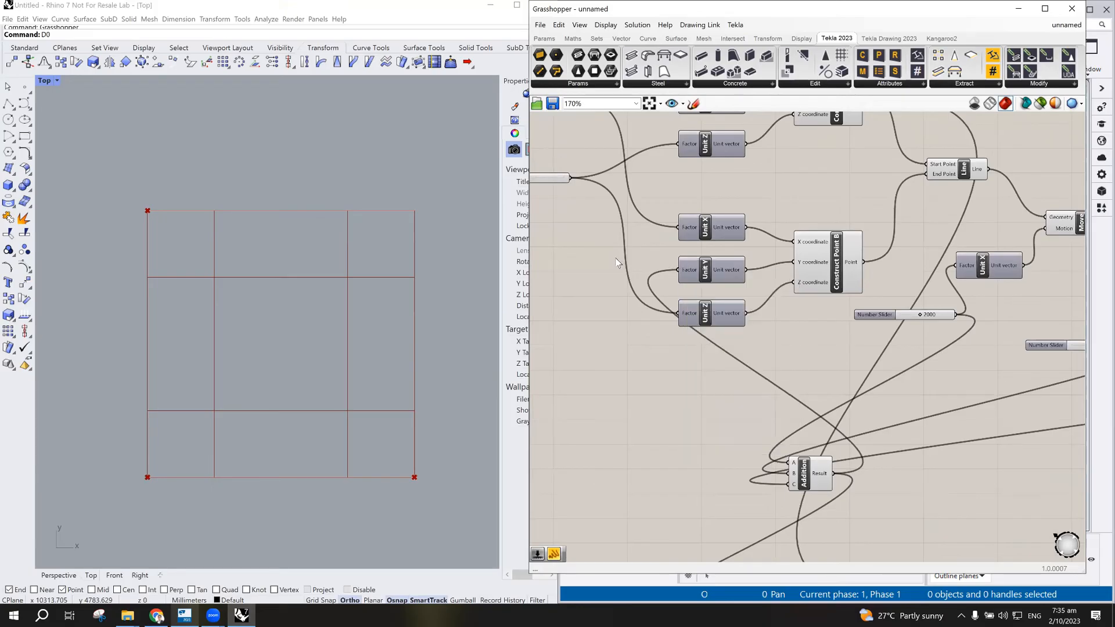
pyautogui.doubleClick(582, 286)
pyautogui.write('10000')
pyautogui.press('Return')
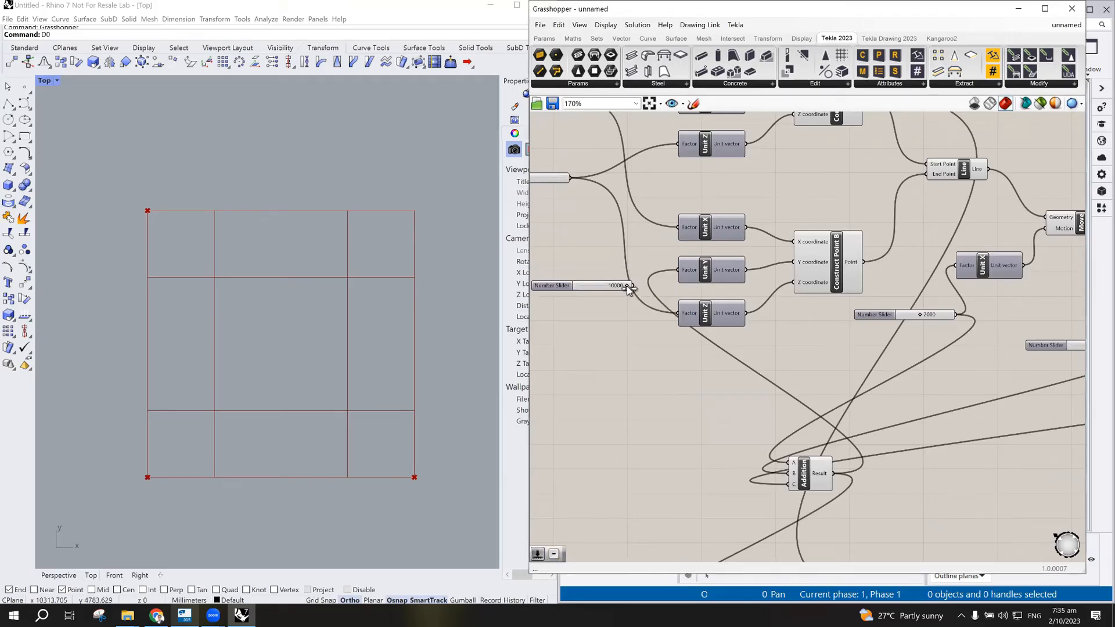
pyautogui.moveTo(670, 273); pyautogui.dragTo(679, 269)
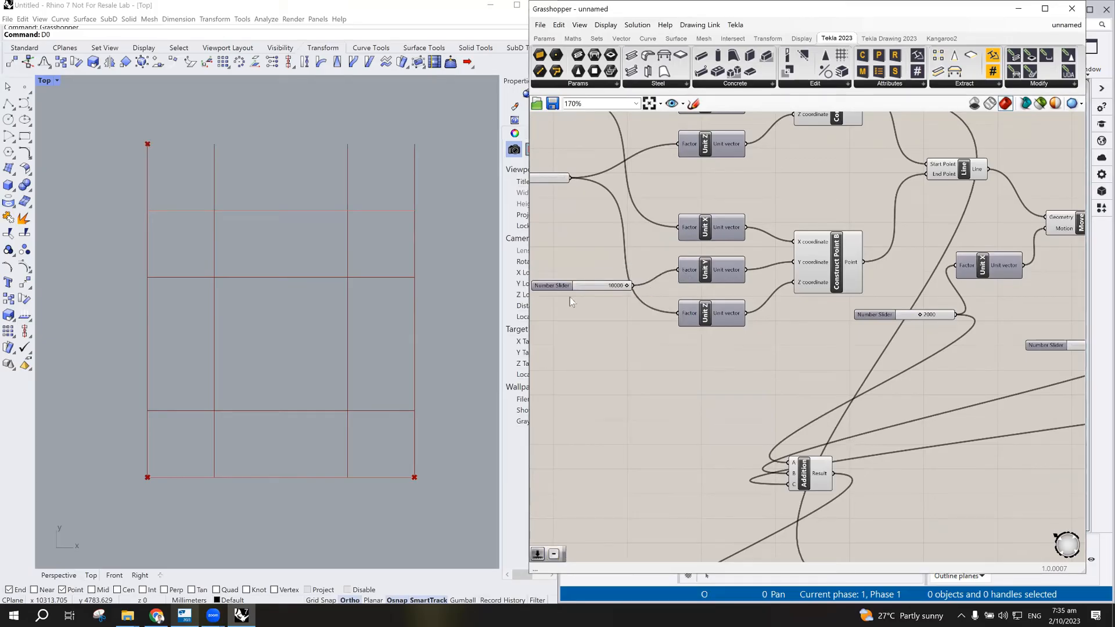
pyautogui.moveTo(556, 288); pyautogui.dragTo(556, 302)
# - Move the Addition component into the gap below the first Unit X spacing slider
pyautogui.scroll(-4, 888, 402)
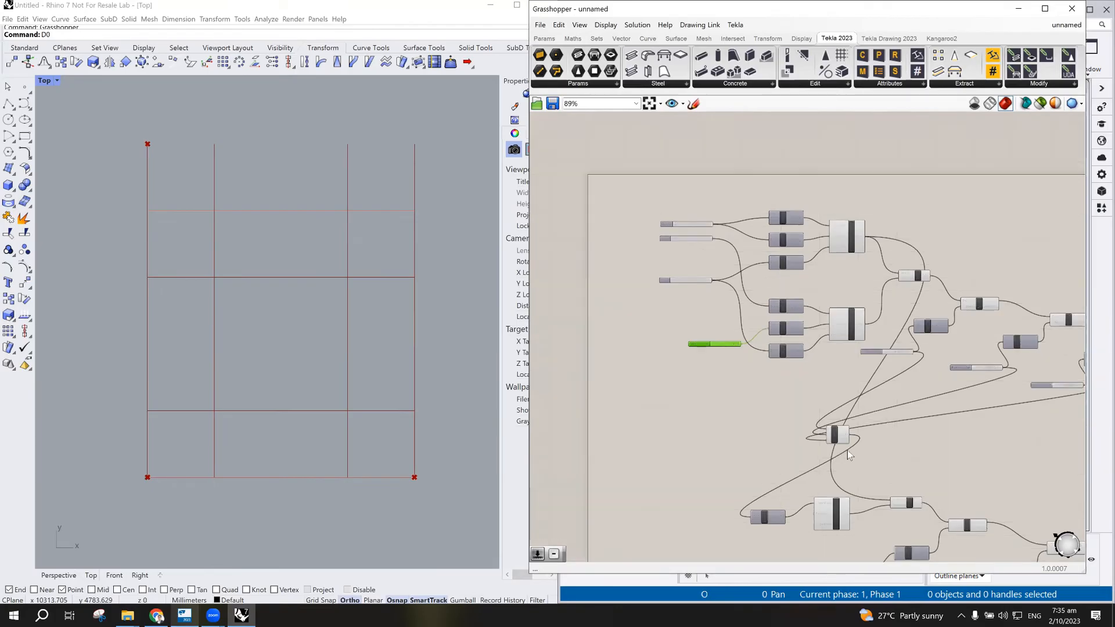
pyautogui.scroll(4, 840, 446)
pyautogui.moveTo(840, 446); pyautogui.dragTo(939, 446)
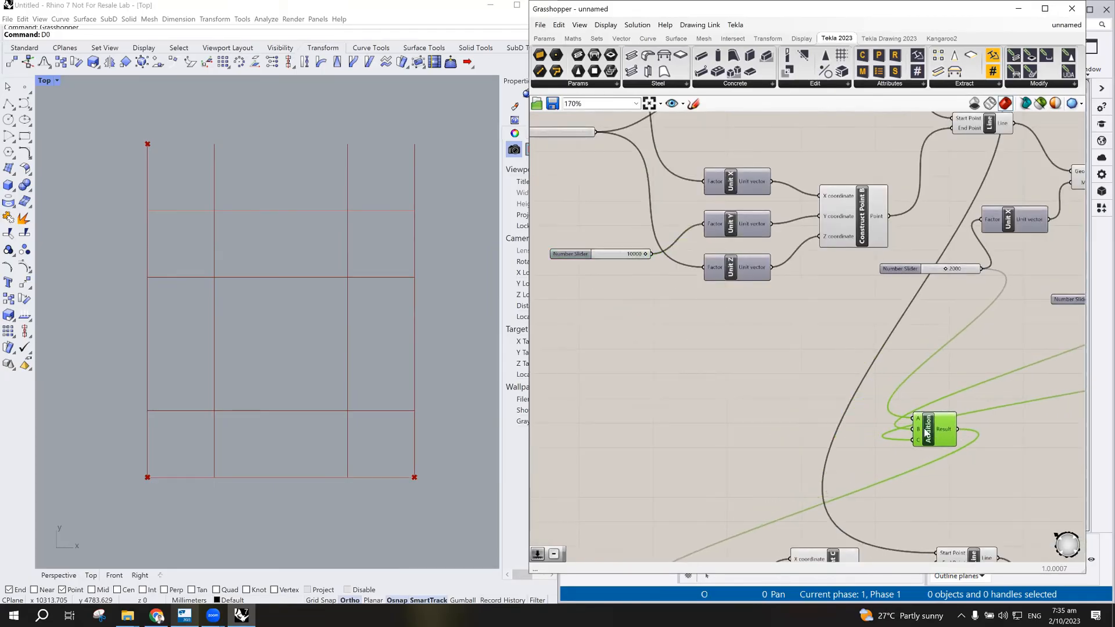
# - Add a second Addition component in the empty area beside the existing Addition
pyautogui.scroll(-5, 938, 444)
pyautogui.scroll(4, 951, 497)
pyautogui.moveTo(836, 338); pyautogui.dragTo(623, 286, button='right')
pyautogui.scroll(3, 784, 306)
pyautogui.click(823, 296)
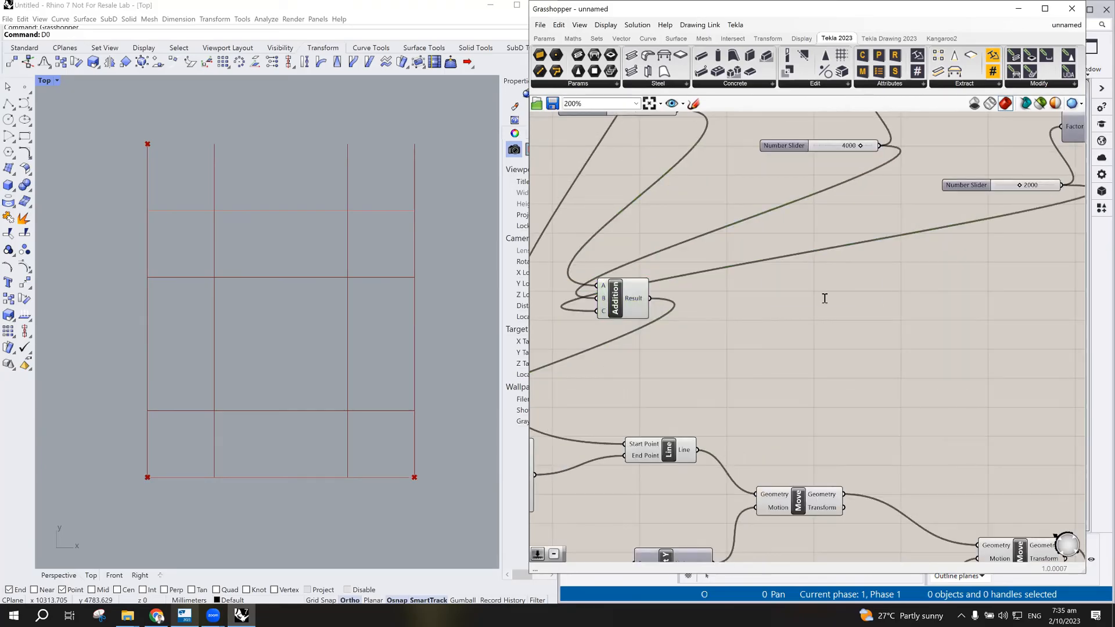
pyautogui.doubleClick(824, 298)
pyautogui.write('add')
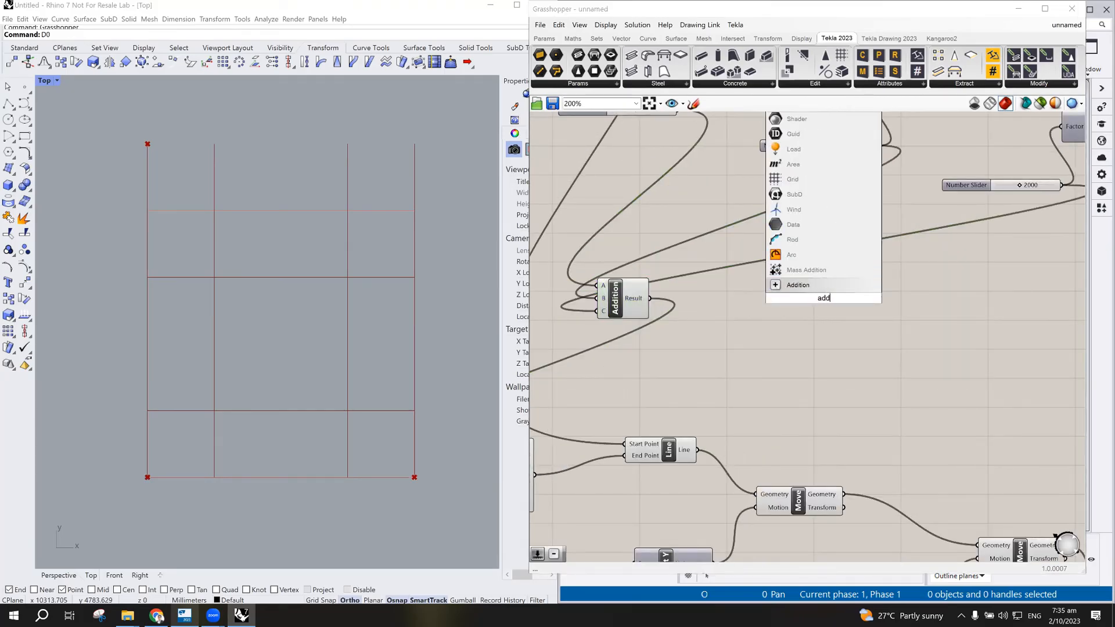
pyautogui.click(798, 284)
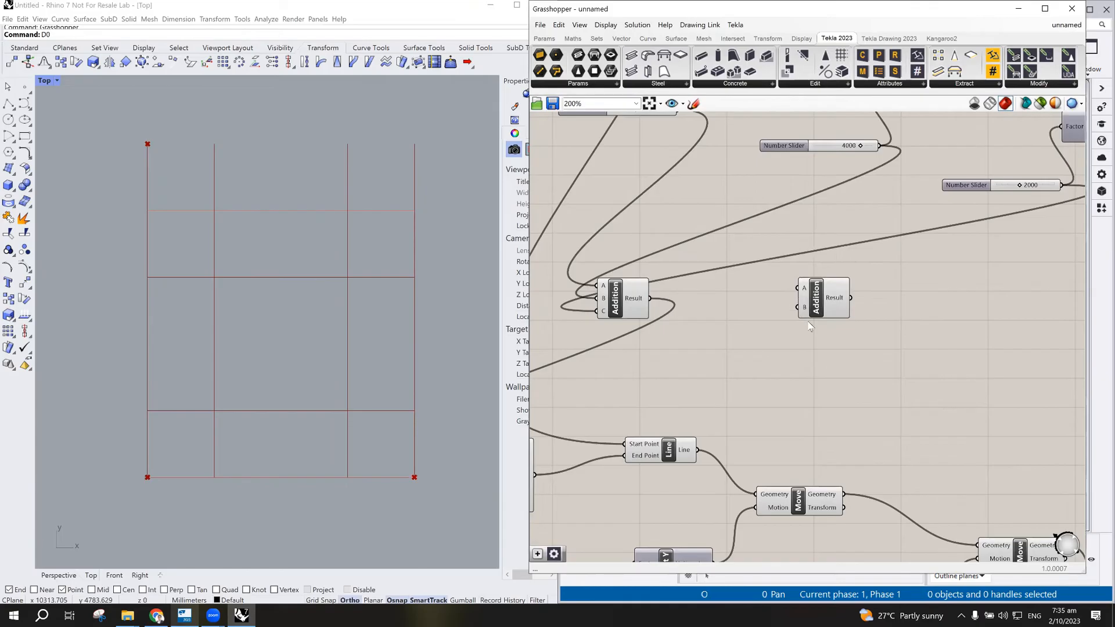
# - Connect the first Unit Y spacing slider to the new Addition's A input and move the component closer to the Y-direction chain
pyautogui.scroll(-2, 807, 401)
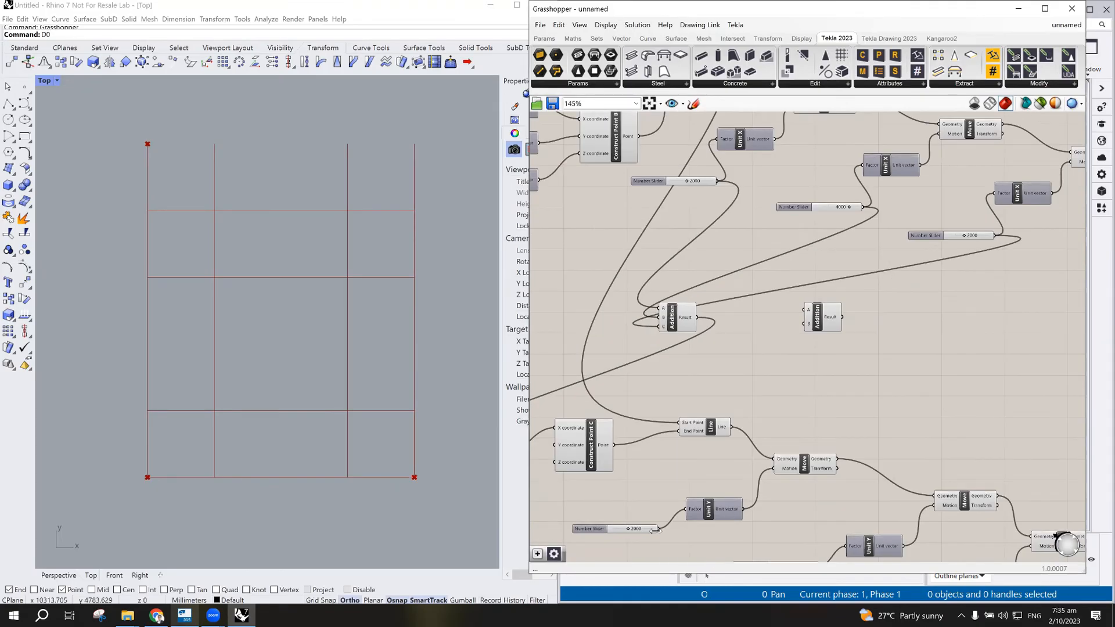
pyautogui.moveTo(743, 509); pyautogui.dragTo(806, 309)
pyautogui.moveTo(848, 384); pyautogui.dragTo(806, 261, button='right')
pyautogui.moveTo(790, 195); pyautogui.dragTo(851, 272)
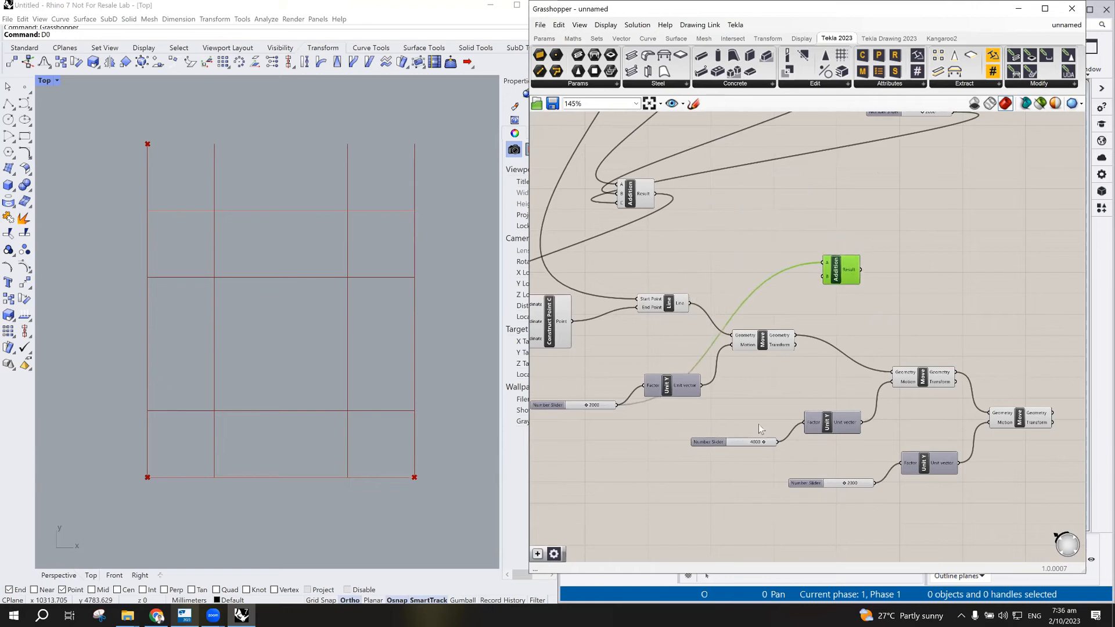
# - Connect the second Unit Y spacing slider to the new Addition's B input and add a third input, C
pyautogui.moveTo(776, 441); pyautogui.dragTo(820, 277)
pyautogui.scroll(6, 820, 278)
pyautogui.click(854, 297)
pyautogui.scroll(-4, 855, 297)
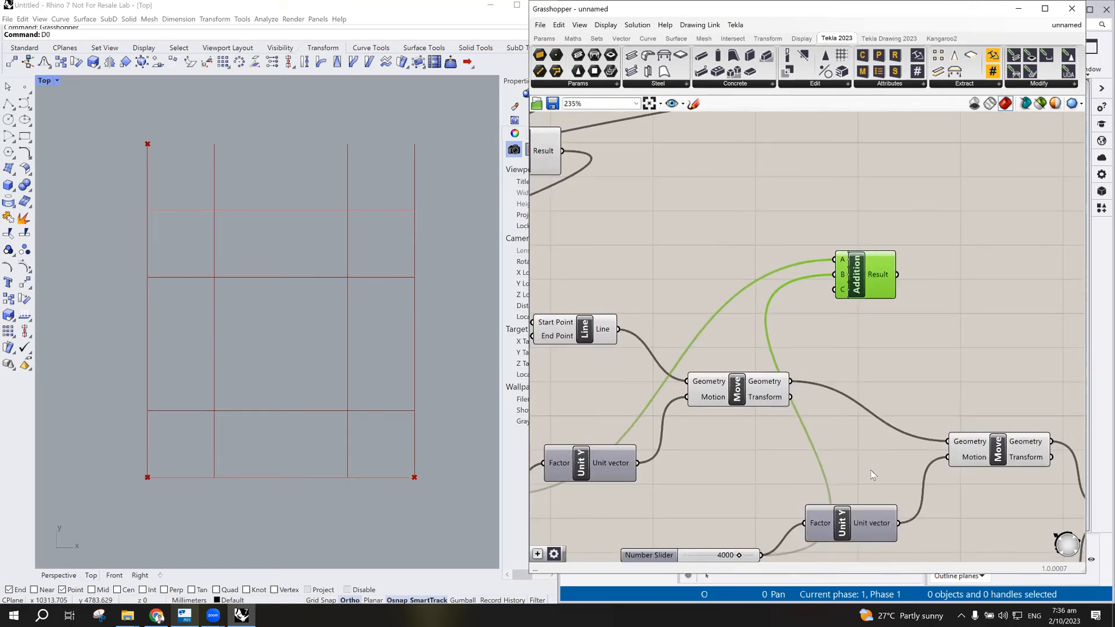
# - Connect the third Unit Y spacing slider to the second Addition component's C input
pyautogui.moveTo(885, 465); pyautogui.dragTo(764, 318, button='right')
pyautogui.moveTo(799, 476); pyautogui.dragTo(712, 142)
pyautogui.scroll(-8, 755, 226)
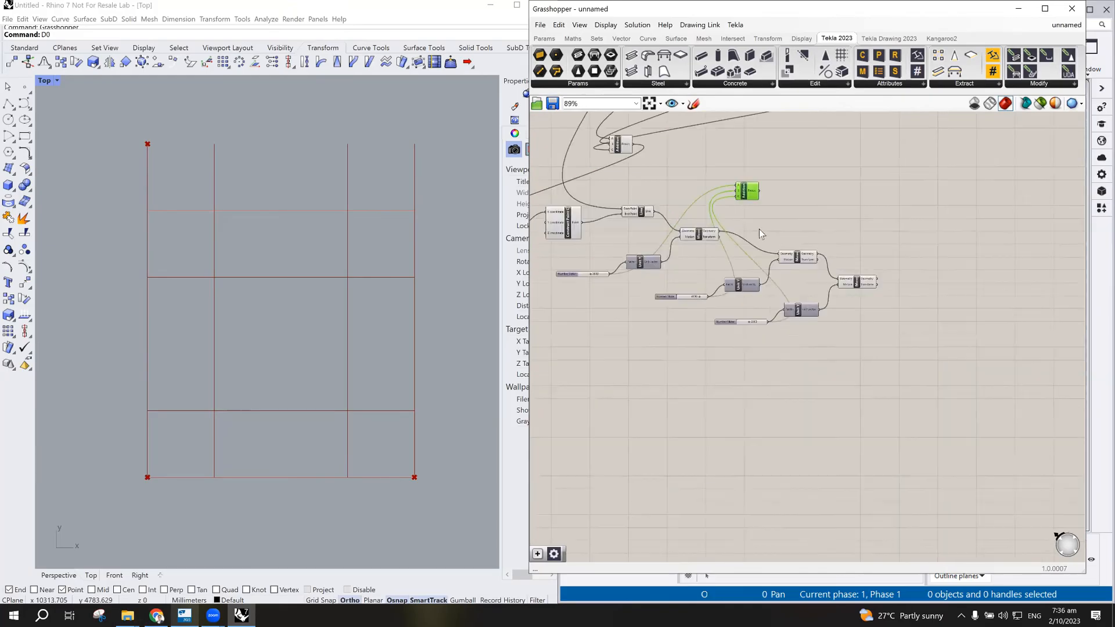
# - Move the second Addition component beneath the 10000 slider and connect its Result to the Factor of the Unit Y feeding Construct Point B
pyautogui.scroll(6, 629, 136)
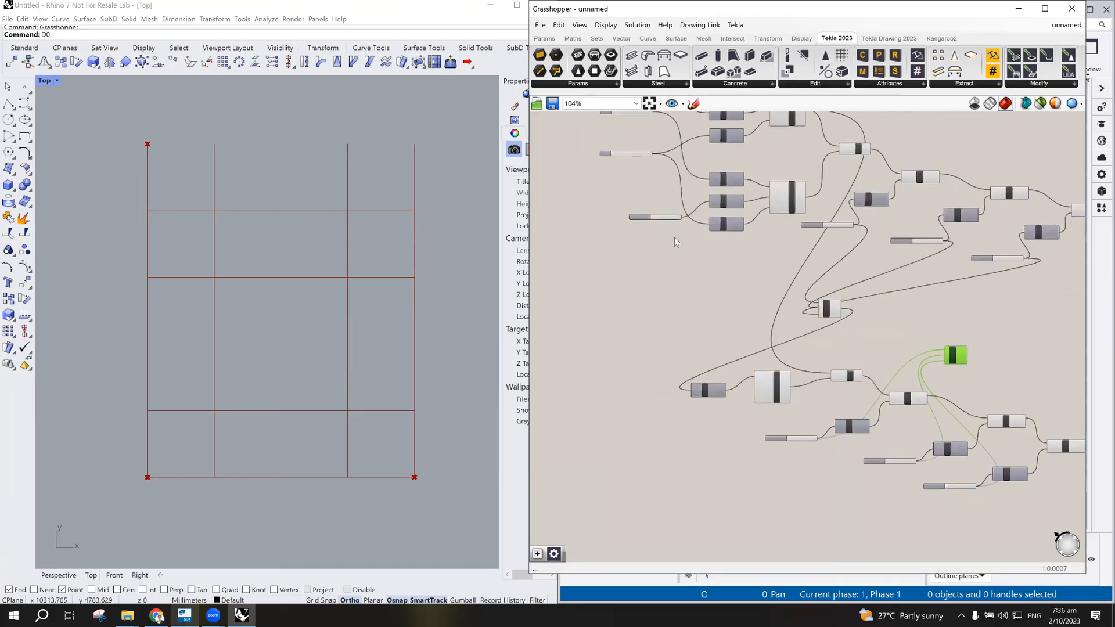
pyautogui.scroll(-3, 916, 375)
pyautogui.moveTo(1037, 406); pyautogui.dragTo(753, 319, button='right')
pyautogui.scroll(6, 741, 370)
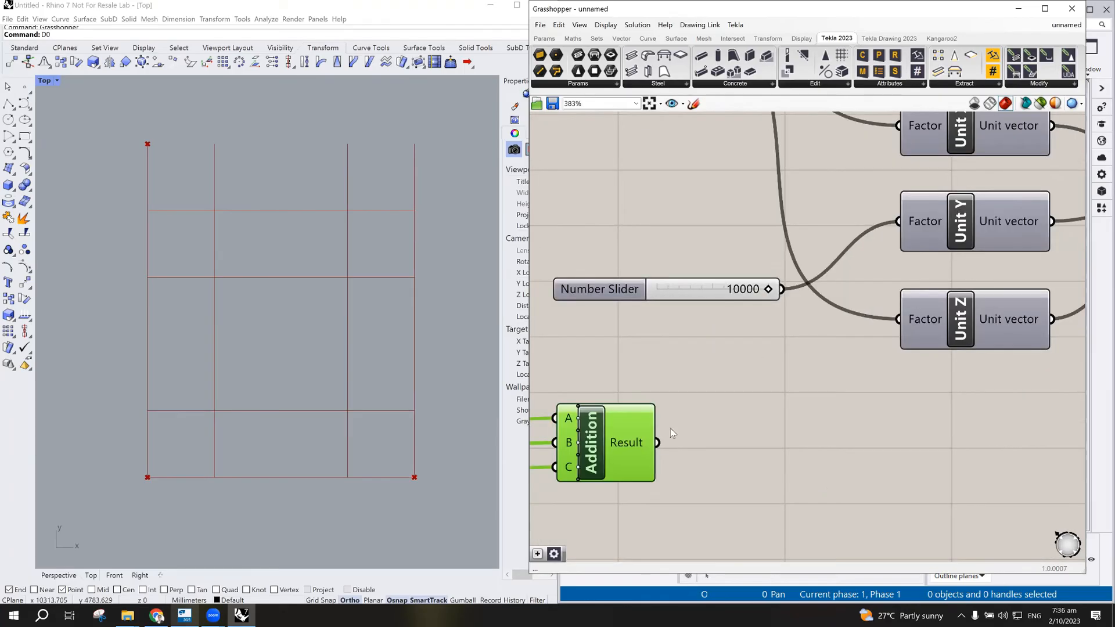
pyautogui.moveTo(657, 443); pyautogui.dragTo(900, 221)
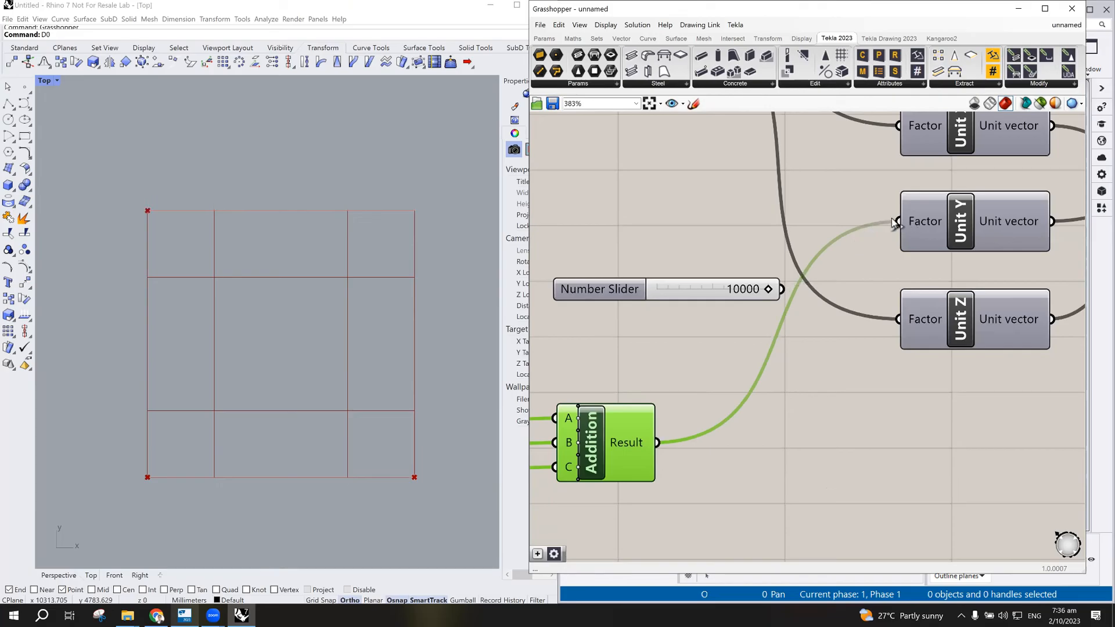
# - Delete the disconnected 10000 Number Slider
pyautogui.click(625, 287)
pyautogui.press('Delete')
pyautogui.scroll(-8, 614, 310)
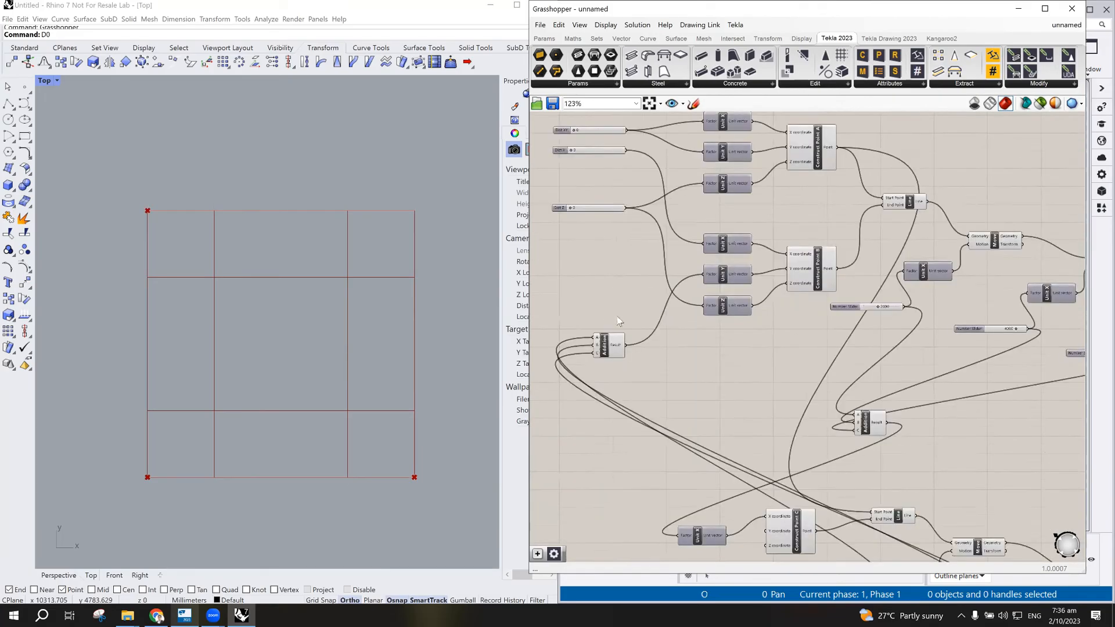
# - Move the second Addition component beside the first one in the gap between the X and Y chains
pyautogui.scroll(3, 614, 334)
pyautogui.moveTo(612, 330); pyautogui.dragTo(886, 390)
pyautogui.moveTo(809, 385); pyautogui.dragTo(758, 375)
pyautogui.moveTo(880, 387); pyautogui.dragTo(863, 365)
# - Set the second Unit X spacing slider to 5000
pyautogui.scroll(-5, 856, 400)
pyautogui.scroll(6, 959, 441)
pyautogui.scroll(4, 792, 276)
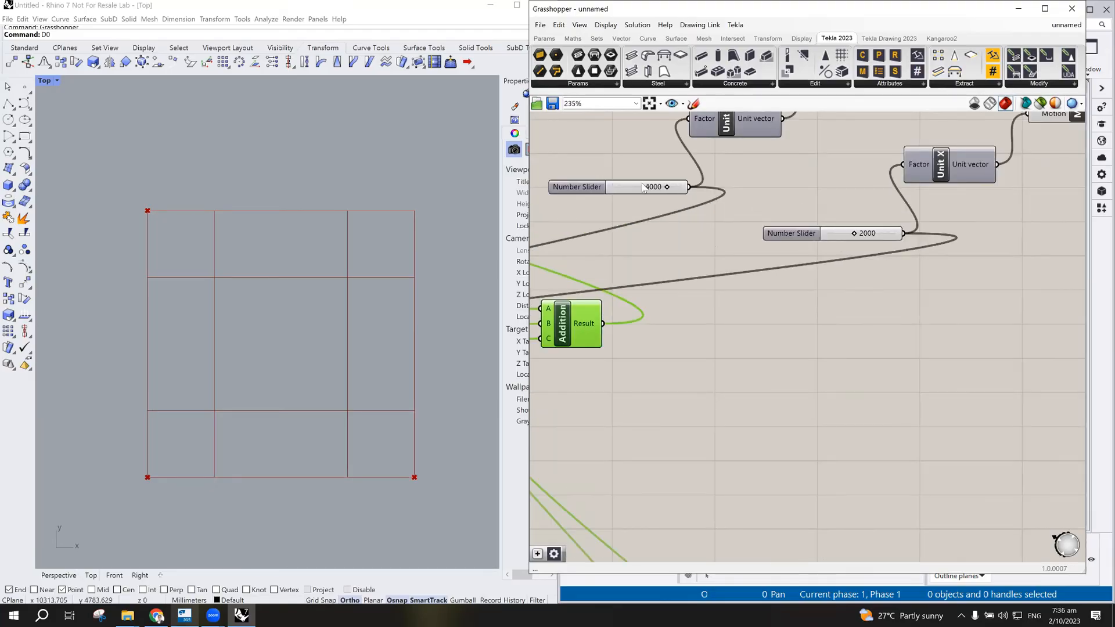
pyautogui.moveTo(667, 189); pyautogui.dragTo(778, 190)
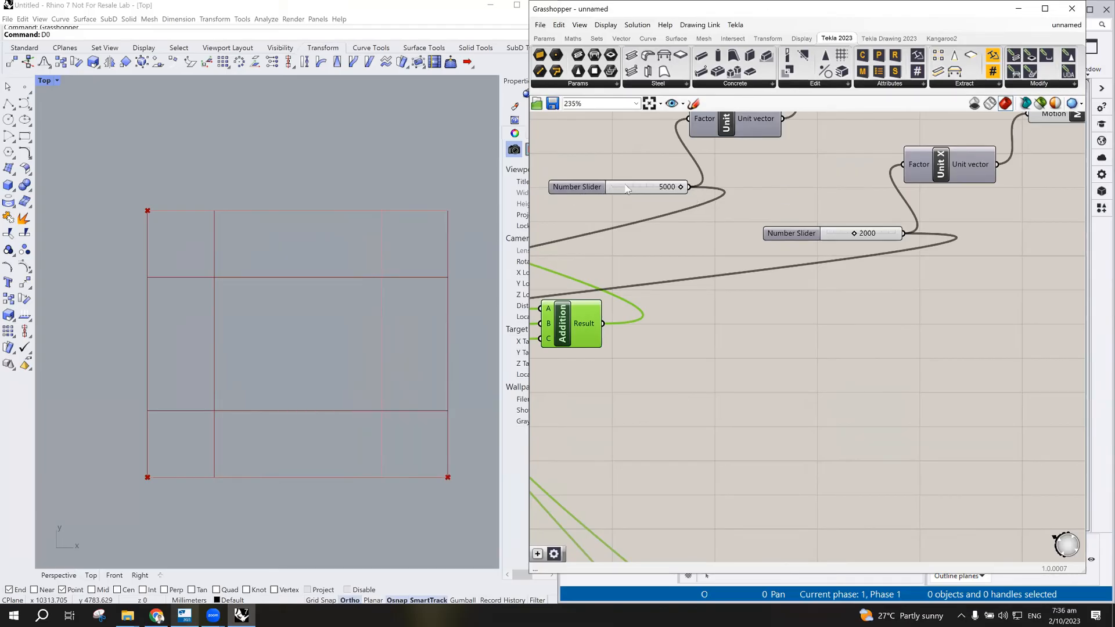
# - Set the second Unit X spacing slider's minimum to 1000 and keep its value at 5000
pyautogui.doubleClick(584, 191)
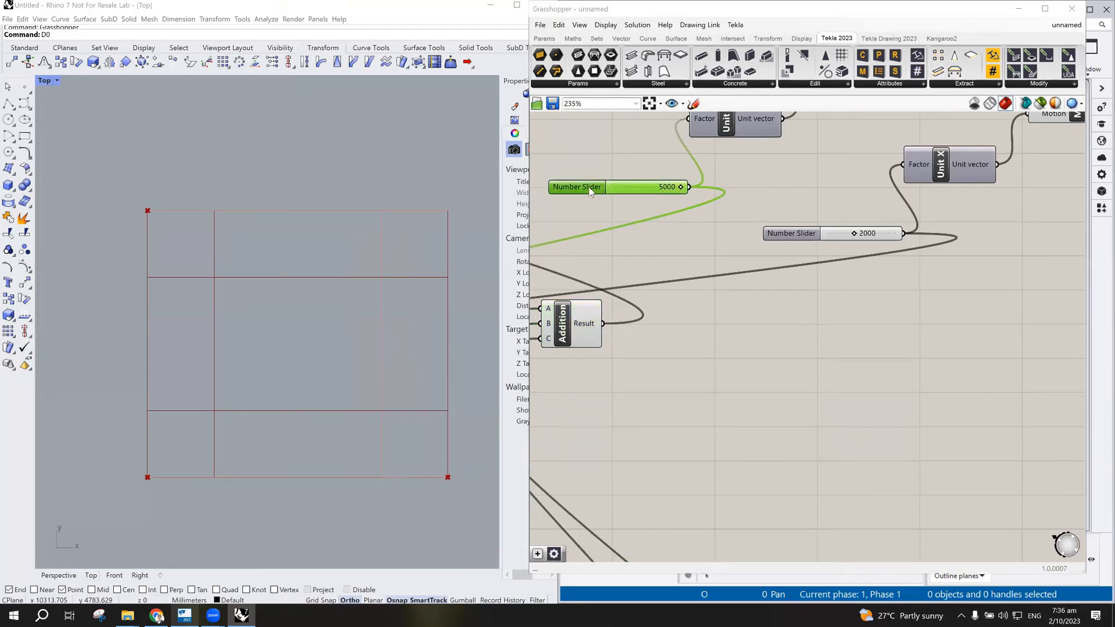
pyautogui.doubleClick(637, 205)
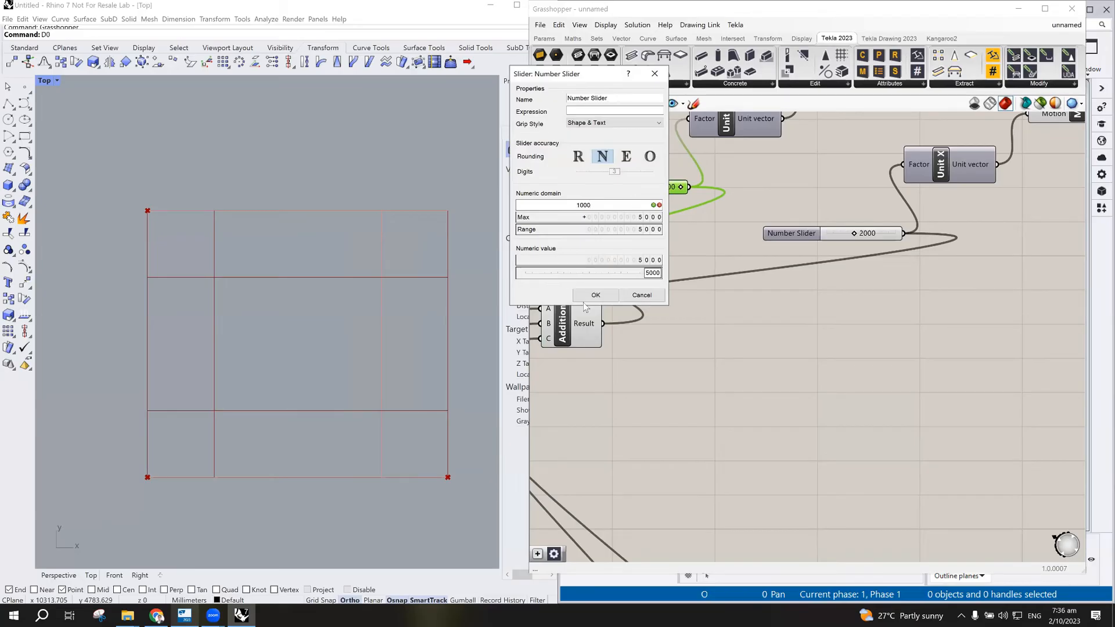
pyautogui.click(608, 296)
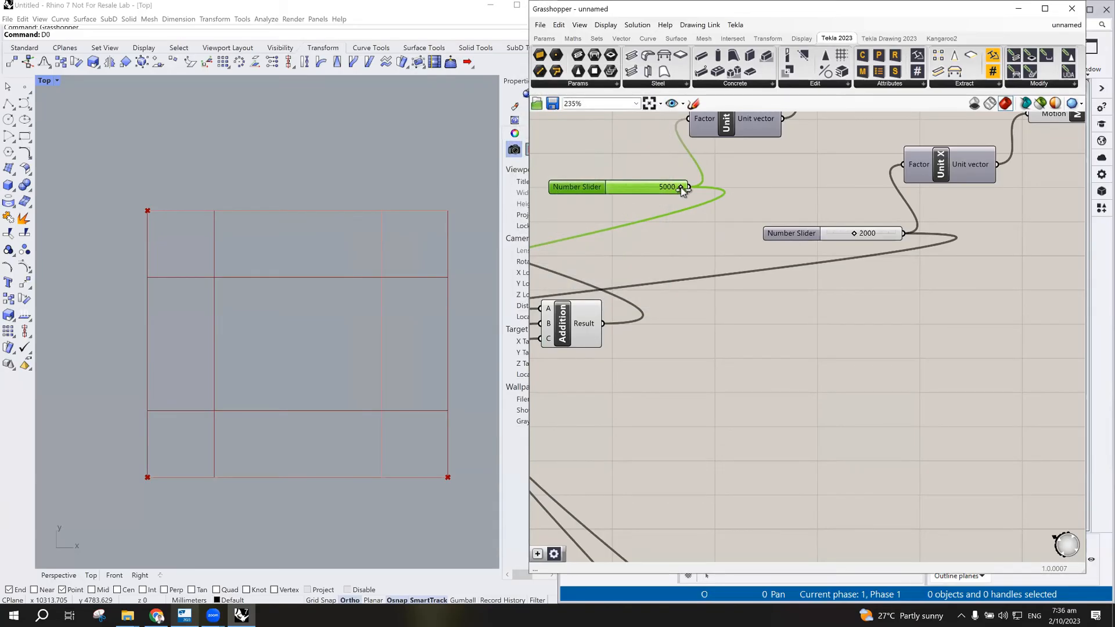
pyautogui.moveTo(681, 187); pyautogui.dragTo(826, 214)
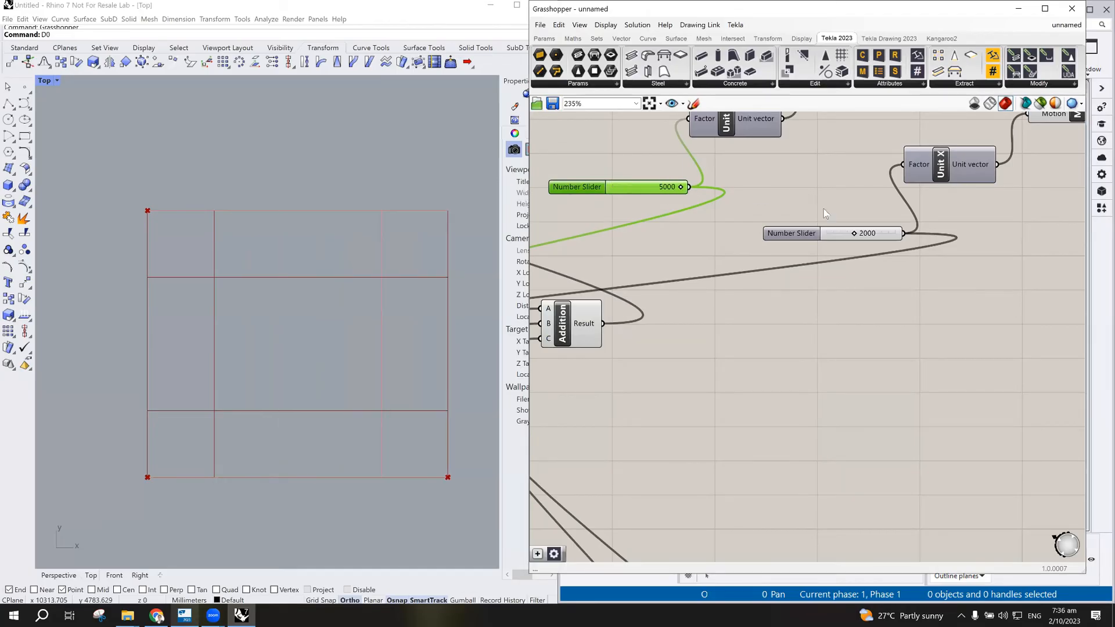
# - Set the third Unit X spacing slider's minimum to 1000
pyautogui.doubleClick(803, 236)
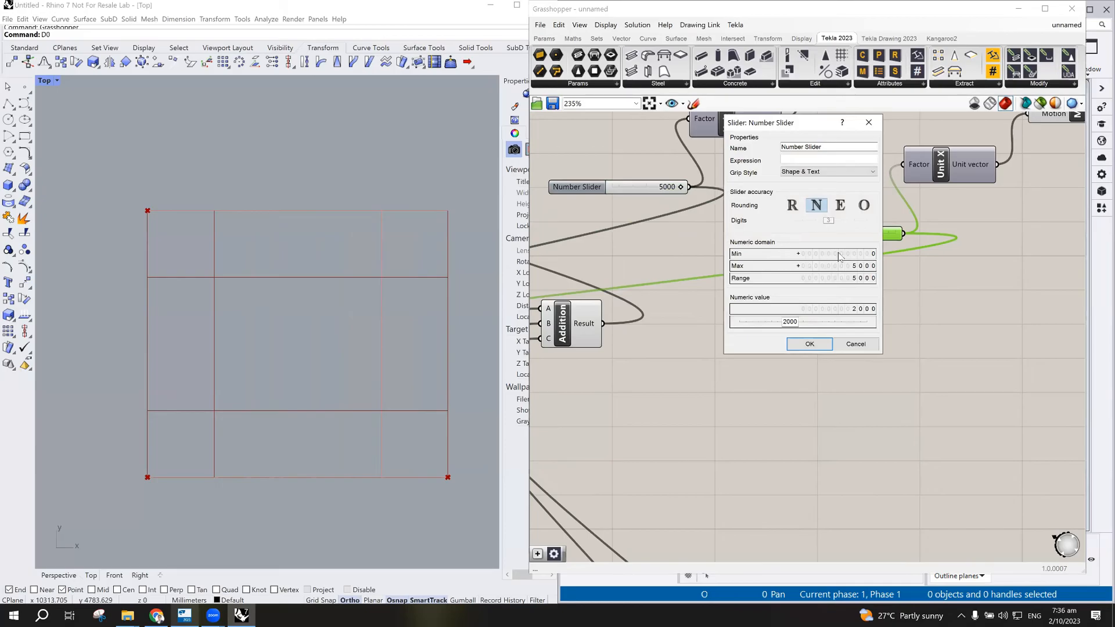
pyautogui.doubleClick(838, 255)
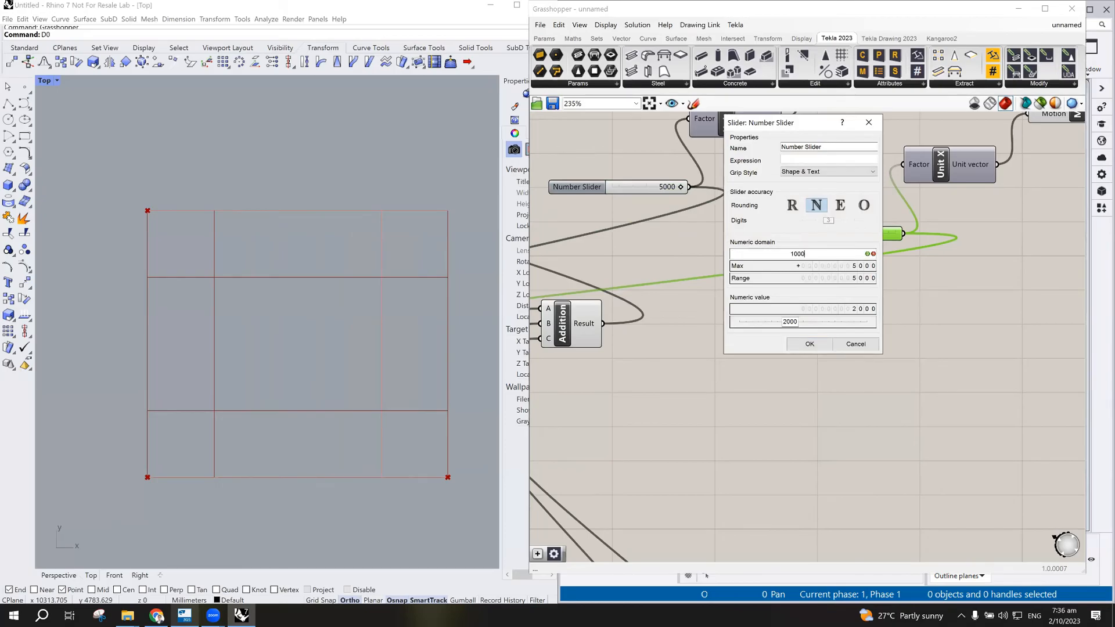
pyautogui.press('Return')
pyautogui.click(818, 346)
# - Set the first Unit X spacing slider's minimum to 1000 and increase its value slightly
pyautogui.scroll(-4, 861, 295)
pyautogui.scroll(4, 649, 210)
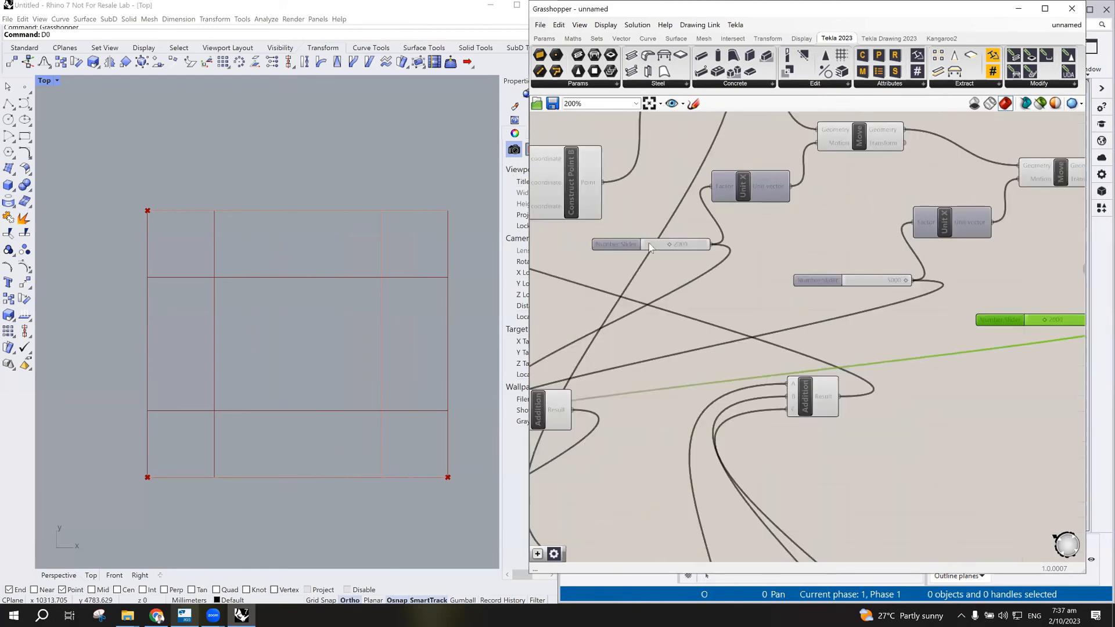
pyautogui.scroll(1, 649, 247)
pyautogui.doubleClick(638, 244)
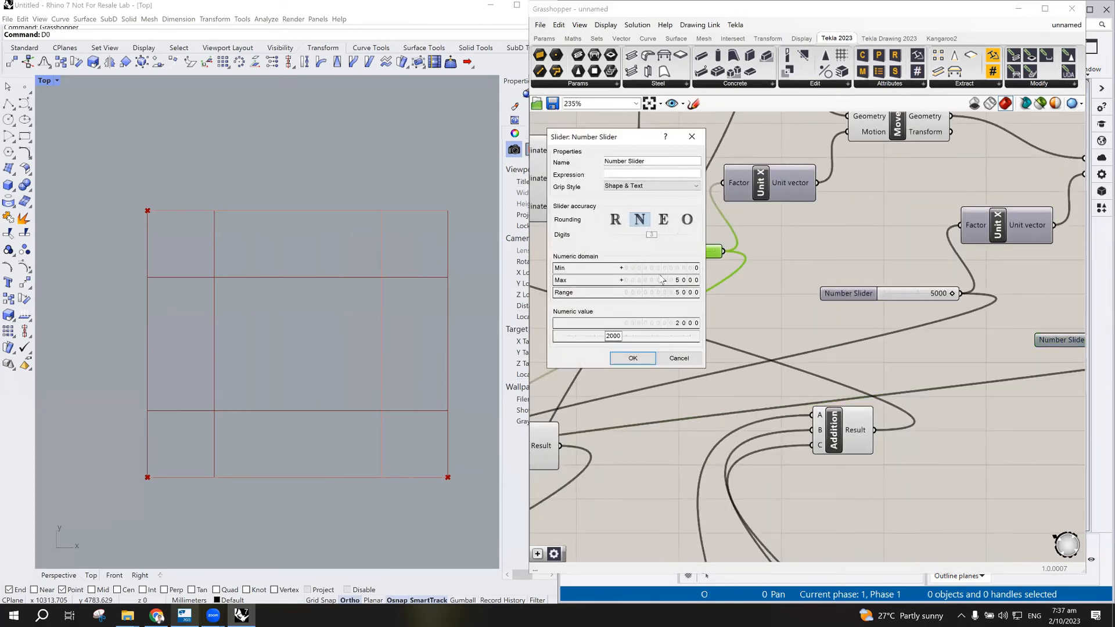
pyautogui.doubleClick(663, 267)
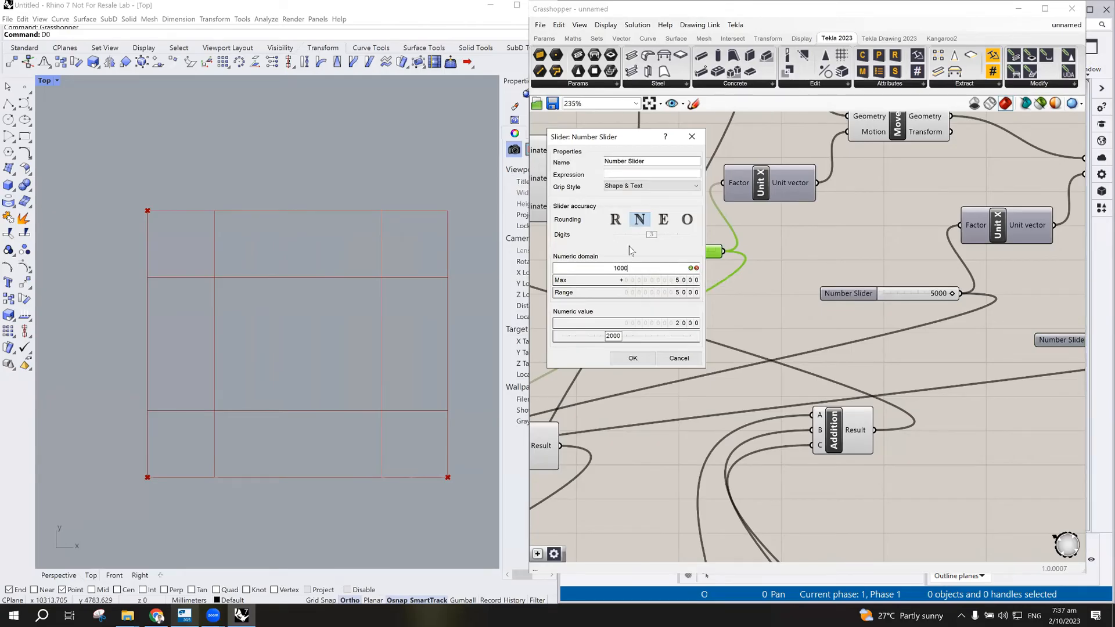
pyautogui.click(632, 358)
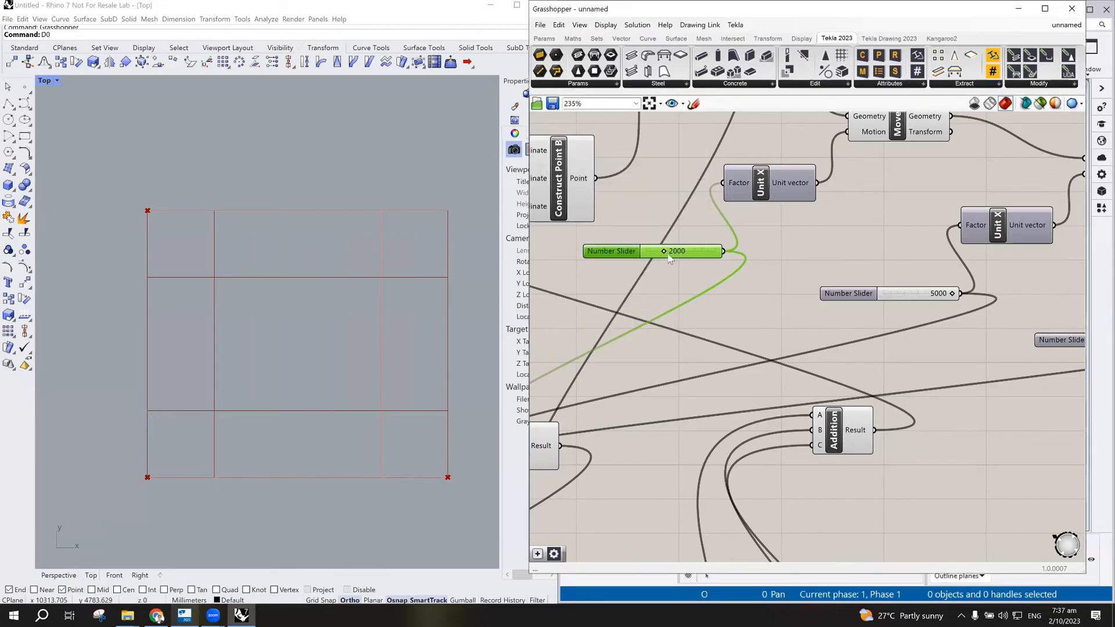
pyautogui.moveTo(664, 254)
pyautogui.mouseDown()
pyautogui.moveTo(751, 248)
pyautogui.moveTo(659, 254)
pyautogui.moveTo(669, 254)
pyautogui.mouseUp()
# - Set the first Unit Y spacing slider's minimum to 1000
pyautogui.scroll(-10, 786, 276)
pyautogui.scroll(7, 799, 488)
pyautogui.scroll(5, 647, 292)
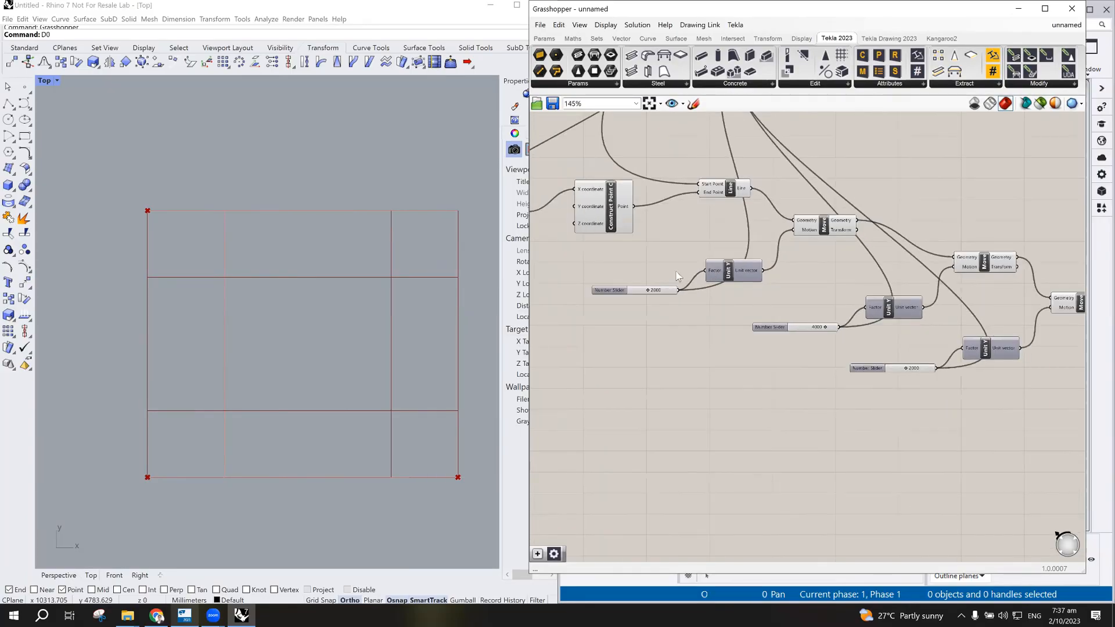
pyautogui.doubleClick(594, 303)
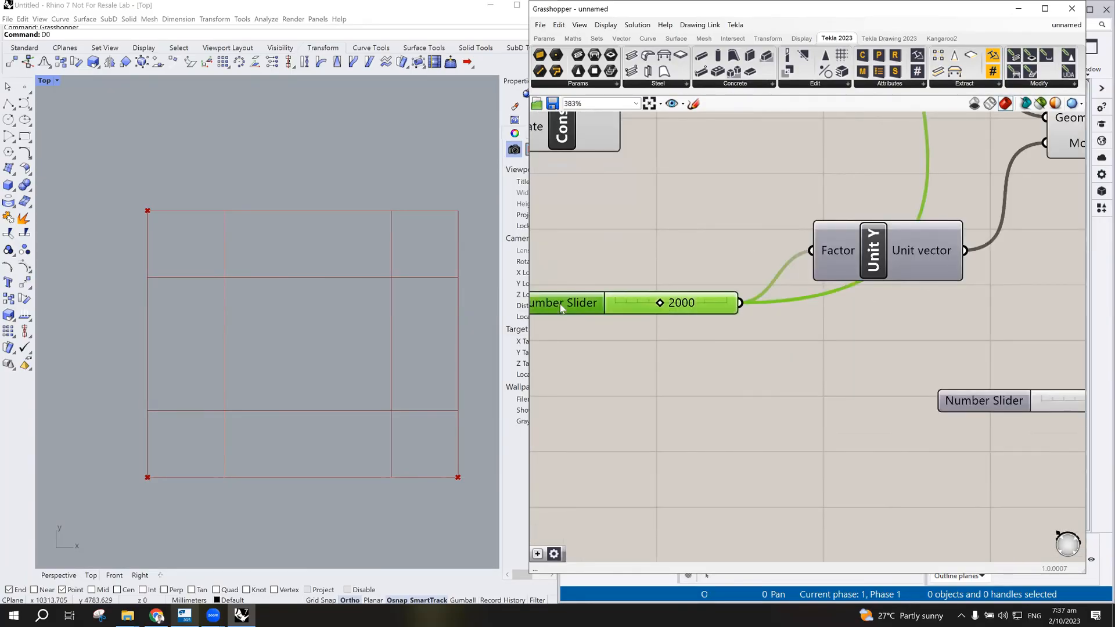
pyautogui.doubleClick(601, 325)
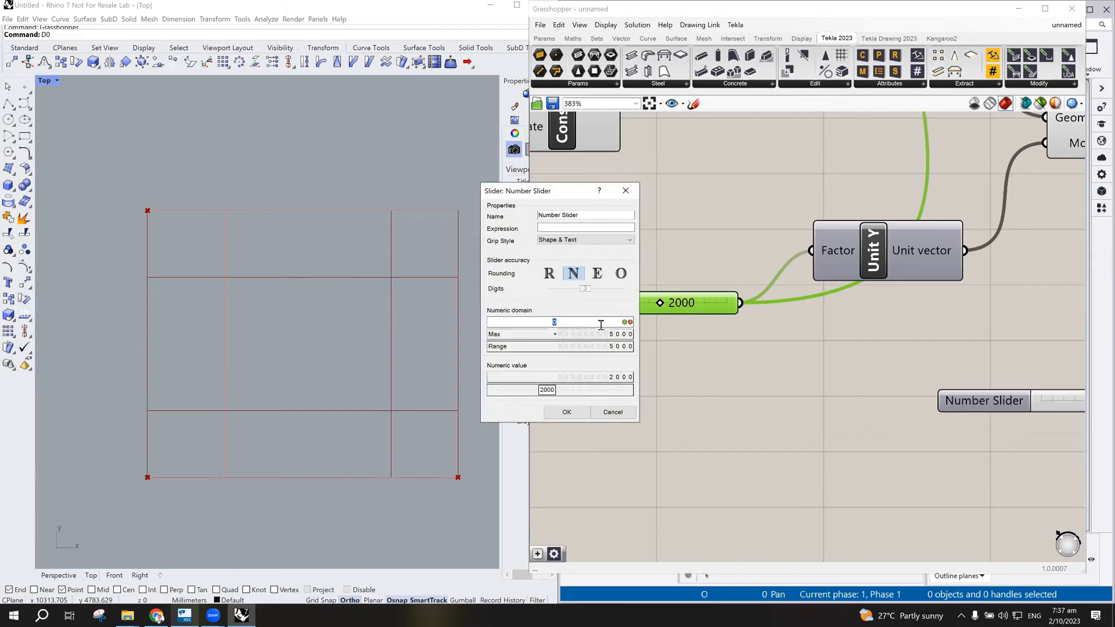
pyautogui.press('Return')
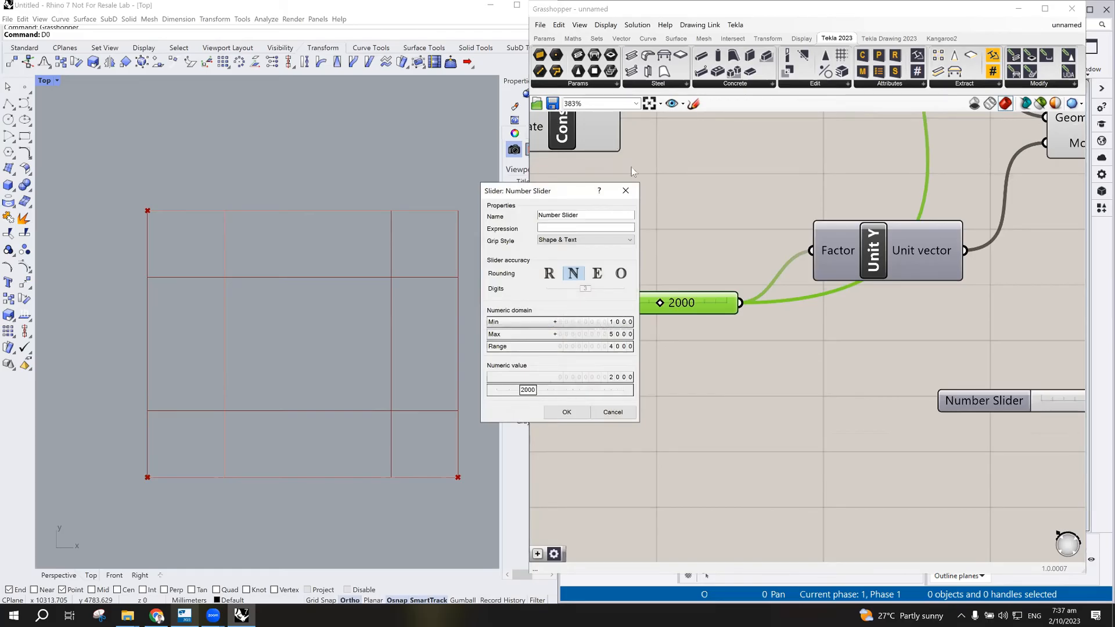
pyautogui.click(564, 412)
# - Set the second Unit Y spacing slider's minimum to 1000
pyautogui.scroll(-3, 940, 398)
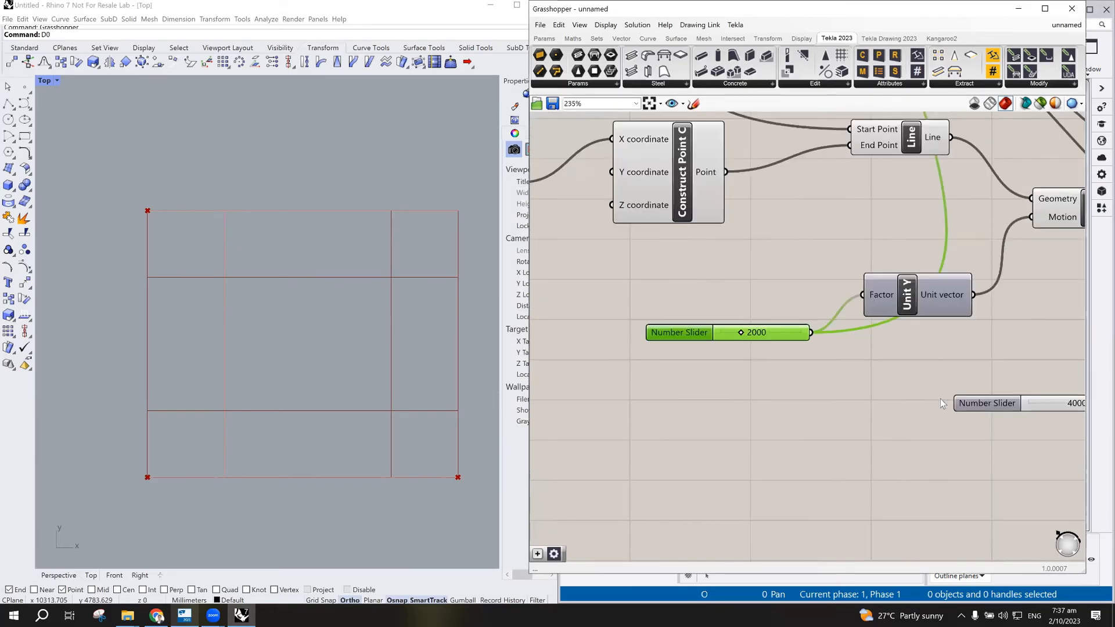
pyautogui.scroll(2, 1020, 422)
pyautogui.doubleClick(932, 387)
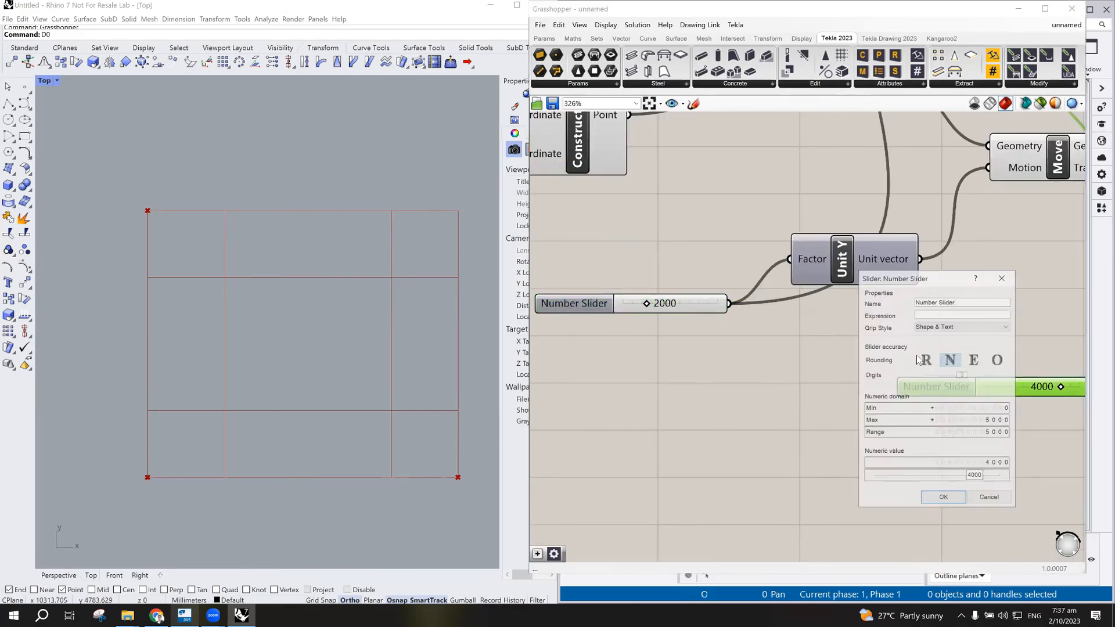
pyautogui.doubleClick(969, 410)
pyautogui.write('1000')
pyautogui.click(945, 500)
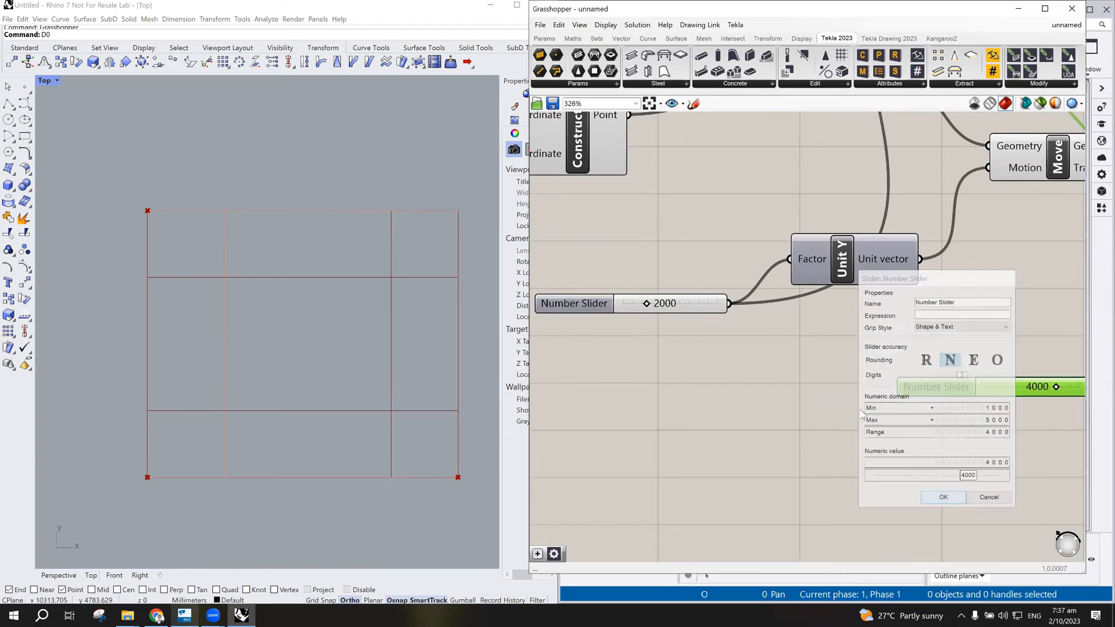
# - Set the third Unit Y spacing slider's minimum to 1000
pyautogui.scroll(-5, 749, 380)
pyautogui.scroll(4, 749, 381)
pyautogui.doubleClick(748, 360)
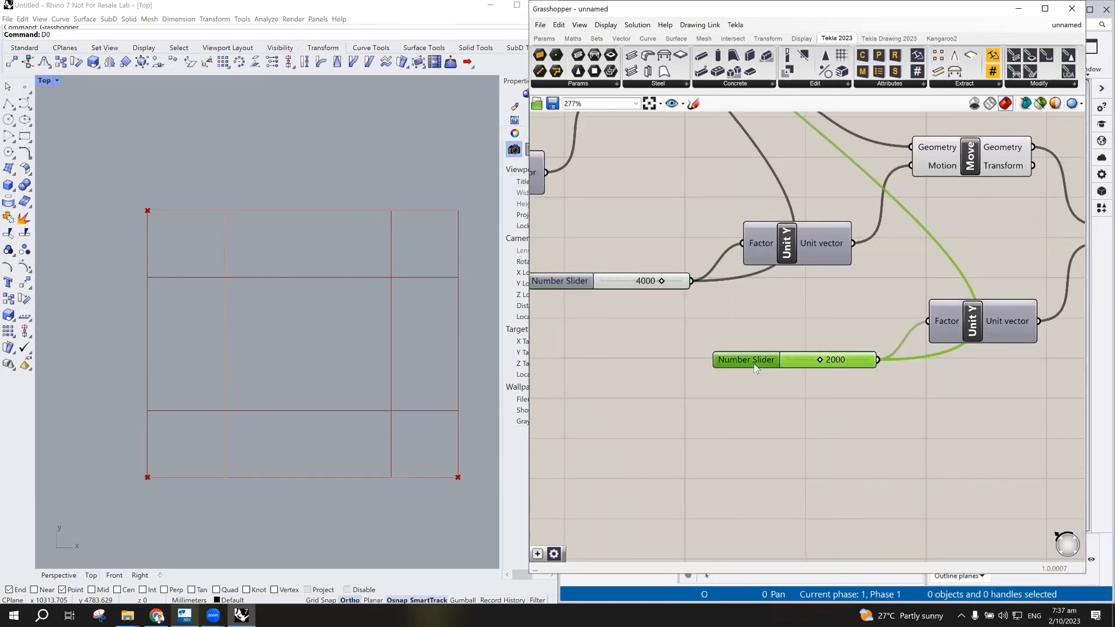
pyautogui.doubleClick(769, 384)
pyautogui.write('1000')
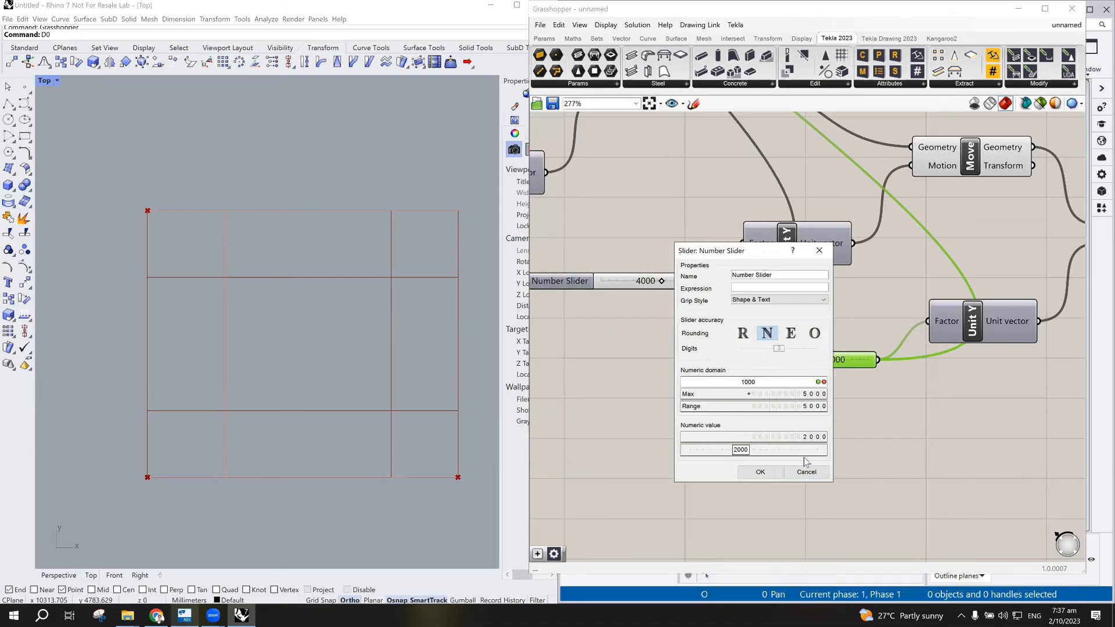
pyautogui.click(767, 469)
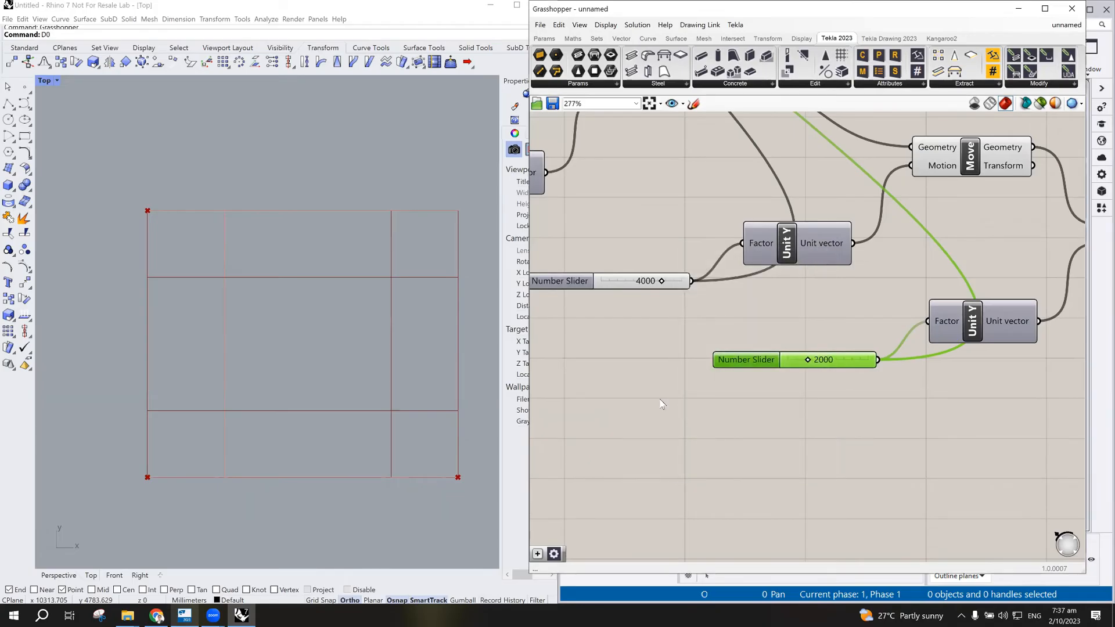
# - Shift both Addition components into the open space between the X-direction and Y-direction chains to tidy the wiring
pyautogui.scroll(-6, 820, 433)
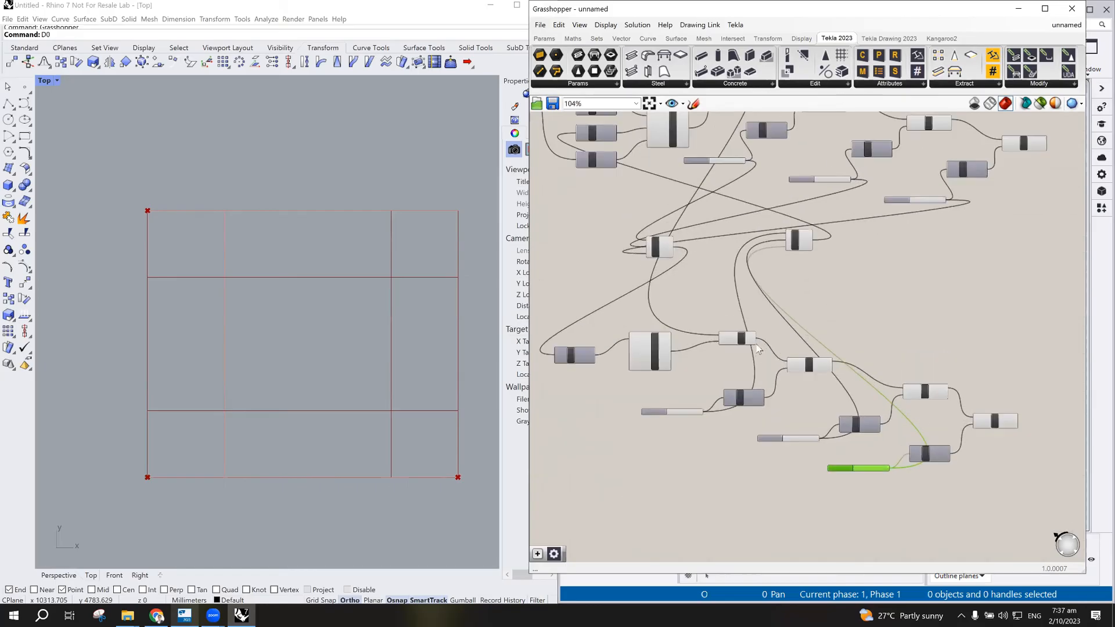
pyautogui.click(803, 309)
pyautogui.scroll(2, 834, 314)
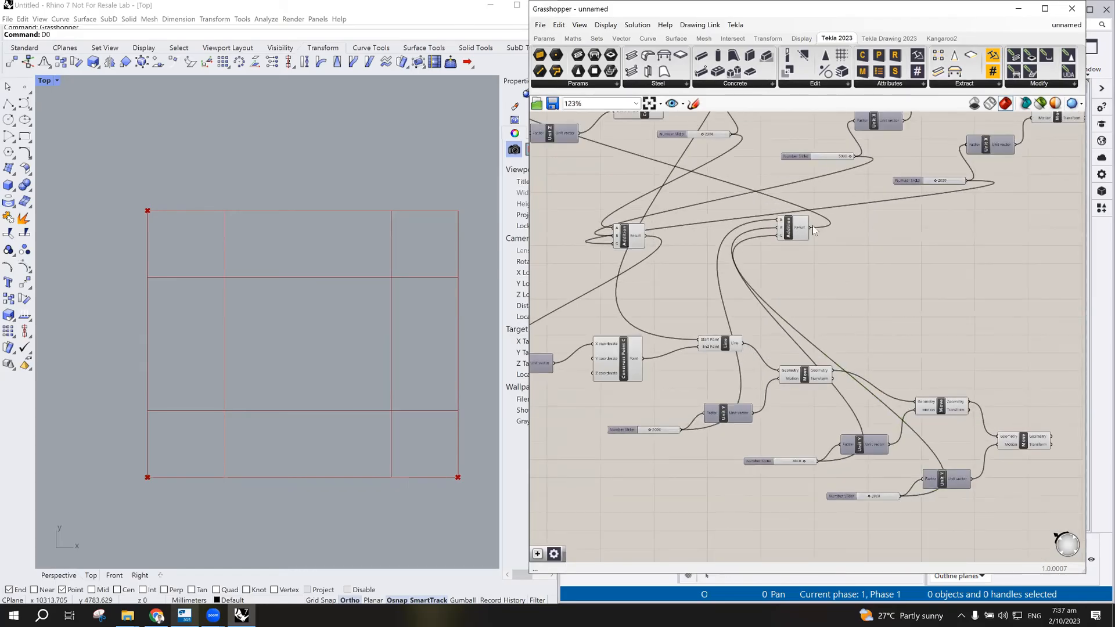
pyautogui.moveTo(798, 232); pyautogui.dragTo(870, 267)
pyautogui.moveTo(625, 242); pyautogui.dragTo(699, 260)
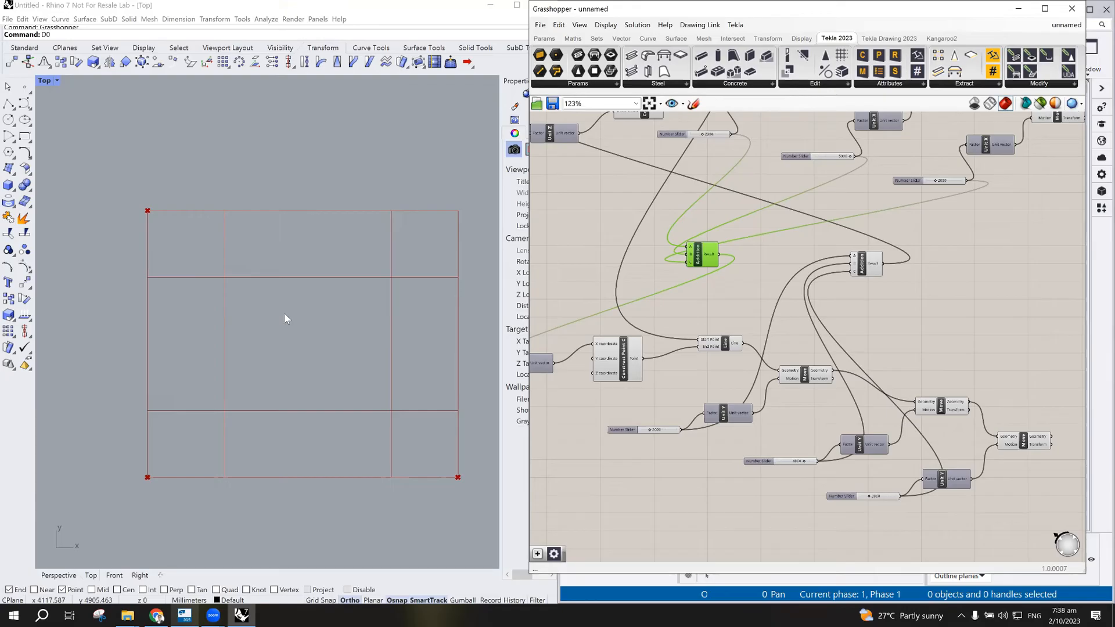
# - Inspect the grid in the Top viewport and select the Y-direction Line and Move components in turn to see which grid line each produces
pyautogui.scroll(-3, 436, 393)
pyautogui.scroll(2, 420, 364)
pyautogui.scroll(3, 429, 396)
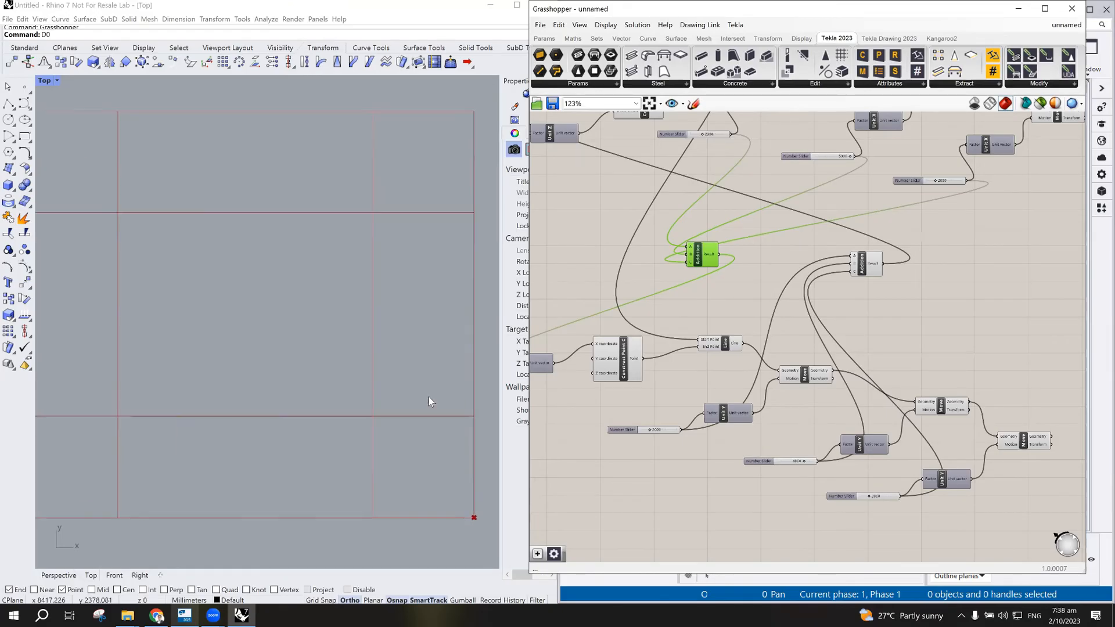
pyautogui.scroll(-2, 426, 363)
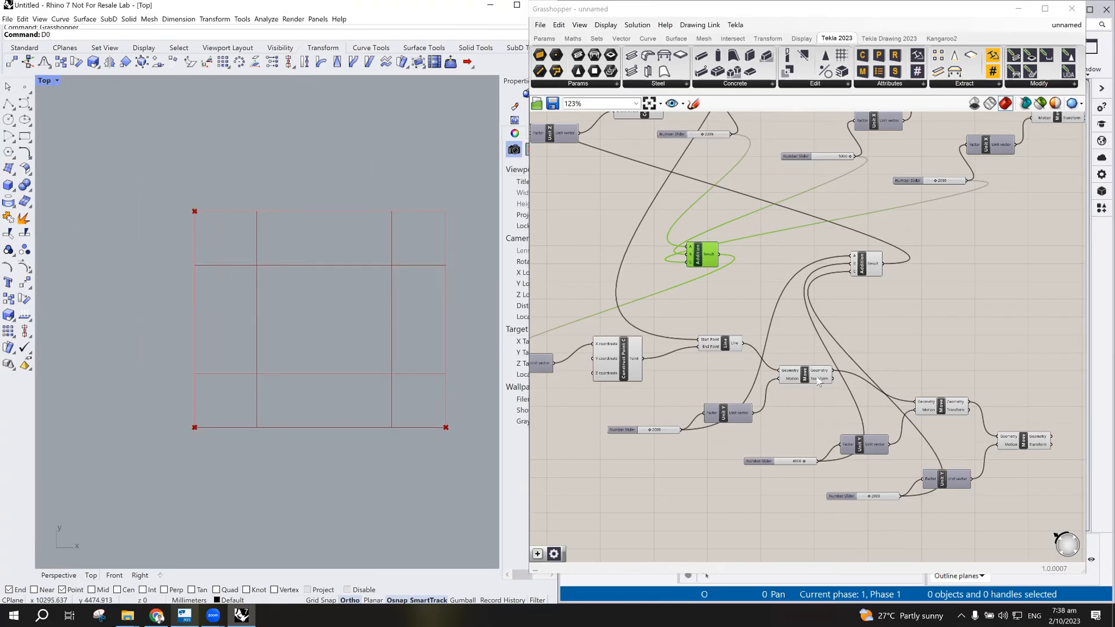
pyautogui.scroll(2, 822, 389)
pyautogui.scroll(-2, 785, 390)
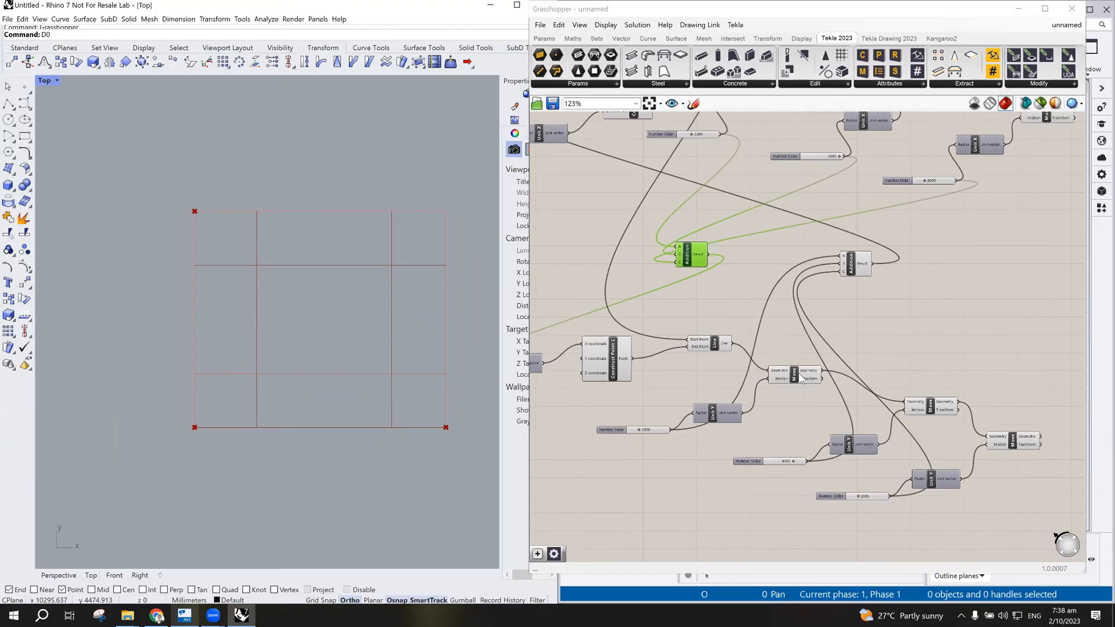
pyautogui.click(716, 347)
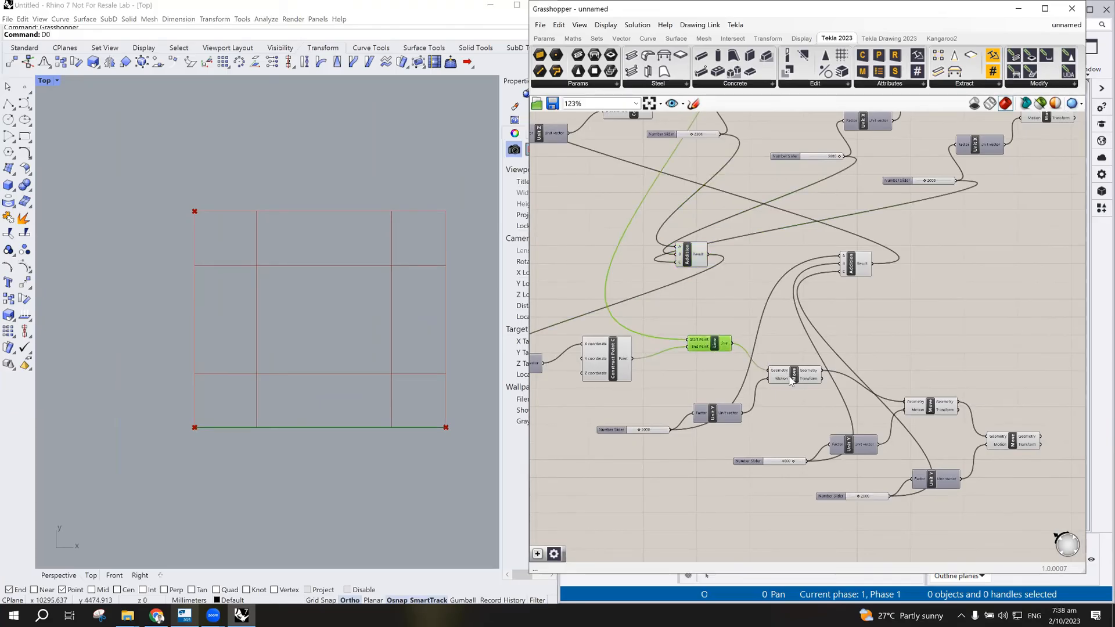
pyautogui.click(791, 378)
pyautogui.click(931, 408)
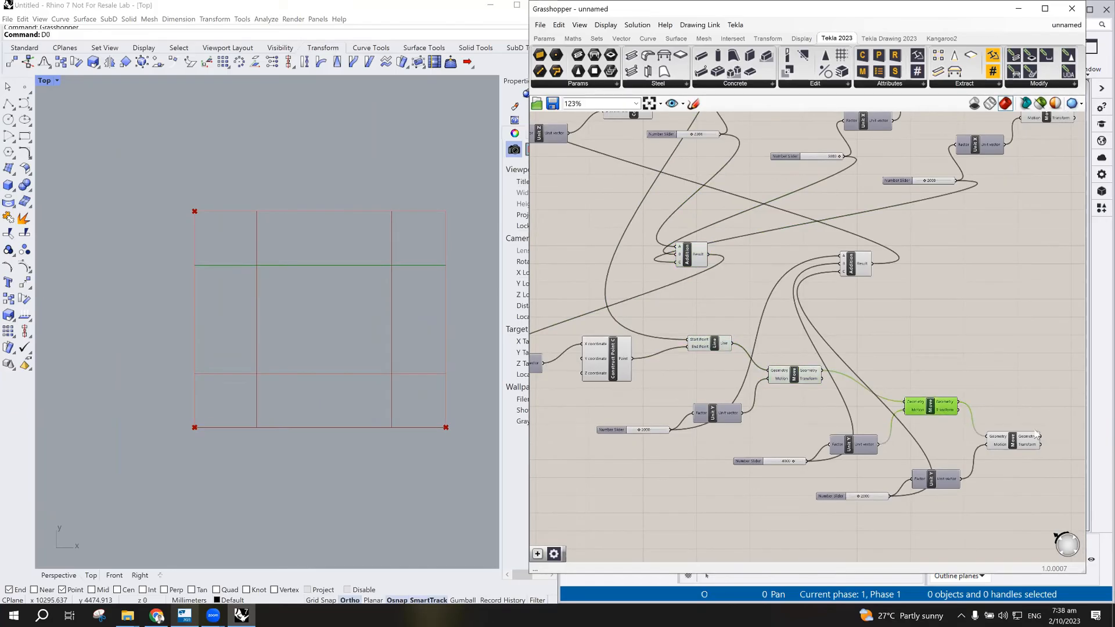
# - Duplicate the last Y-direction Move with its Unit Y and 2000 slider, and wire the original Move's Geometry output into the copied Move
pyautogui.click(1020, 443)
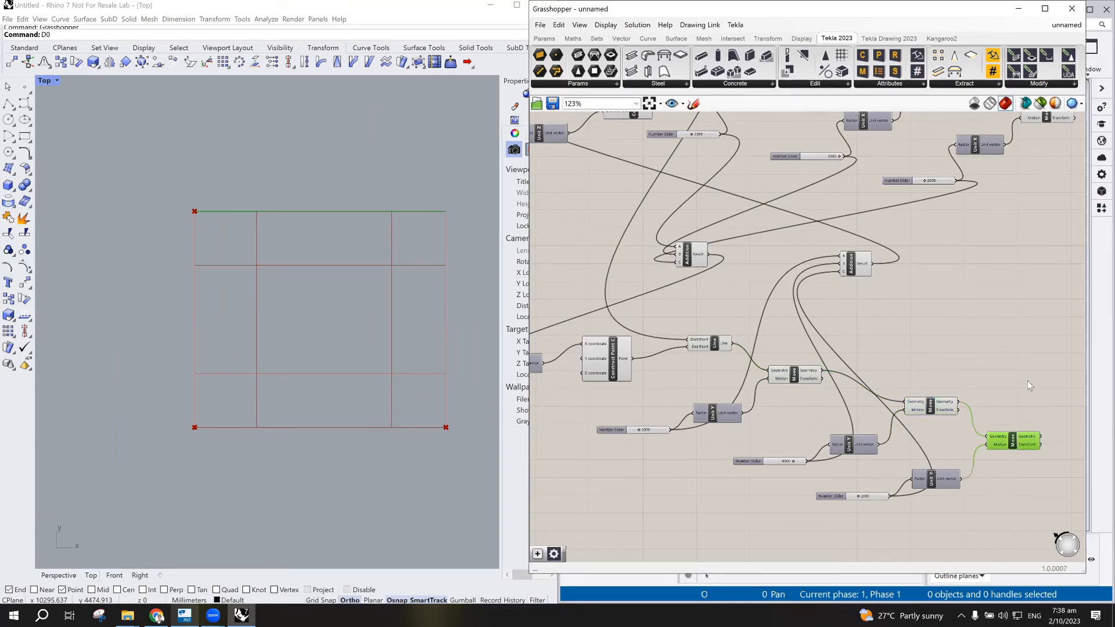
pyautogui.scroll(5, 916, 325)
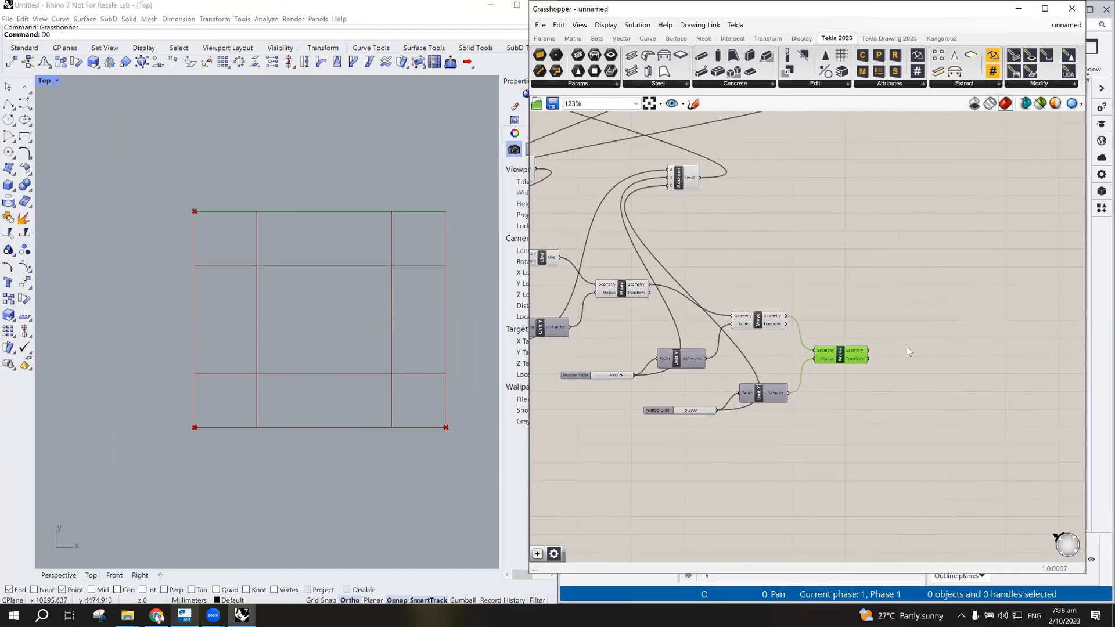
pyautogui.moveTo(928, 328); pyautogui.dragTo(737, 429)
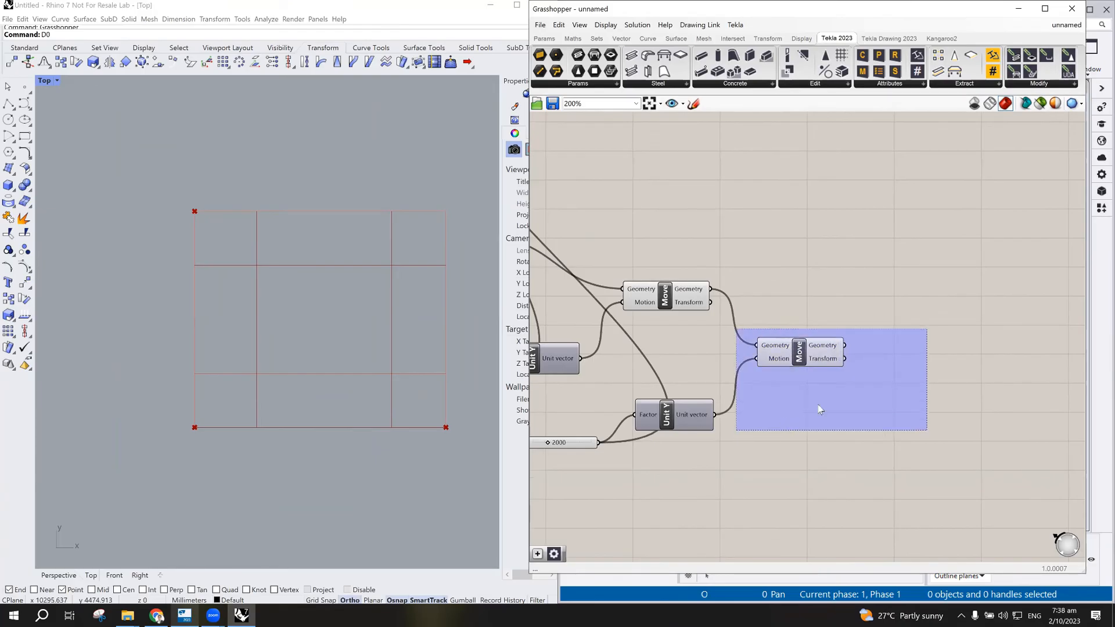
pyautogui.scroll(-2, 836, 404)
pyautogui.moveTo(892, 359); pyautogui.dragTo(702, 458)
pyautogui.keyDown('shift'); pyautogui.click(629, 432); pyautogui.keyUp('shift')
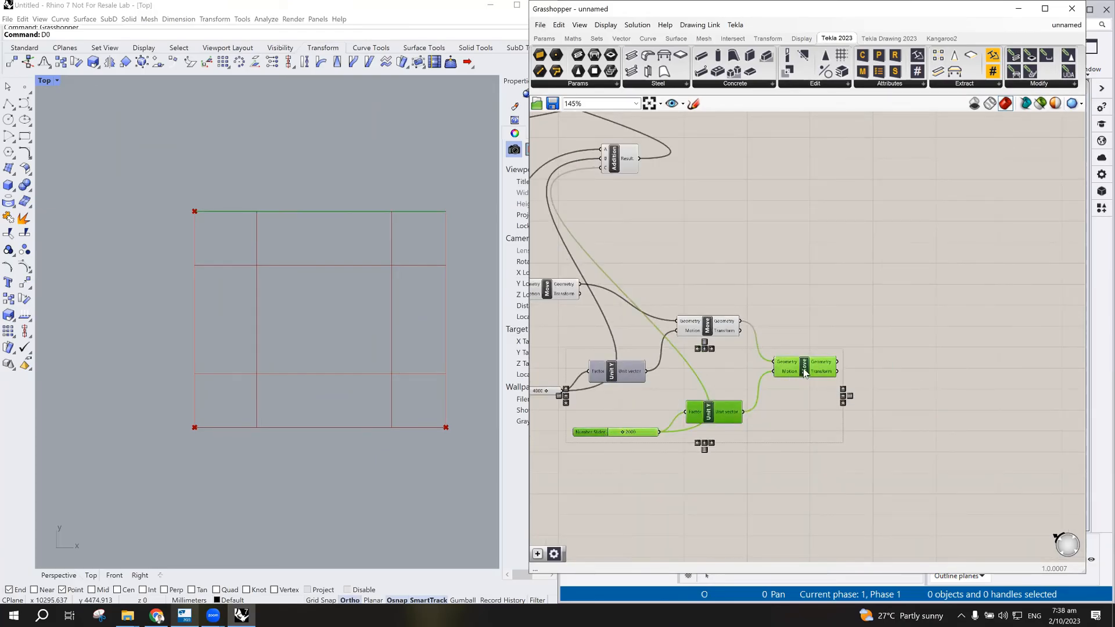
pyautogui.keyDown('alt'); pyautogui.moveTo(804, 372); pyautogui.dragTo(972, 396); pyautogui.keyUp('alt')
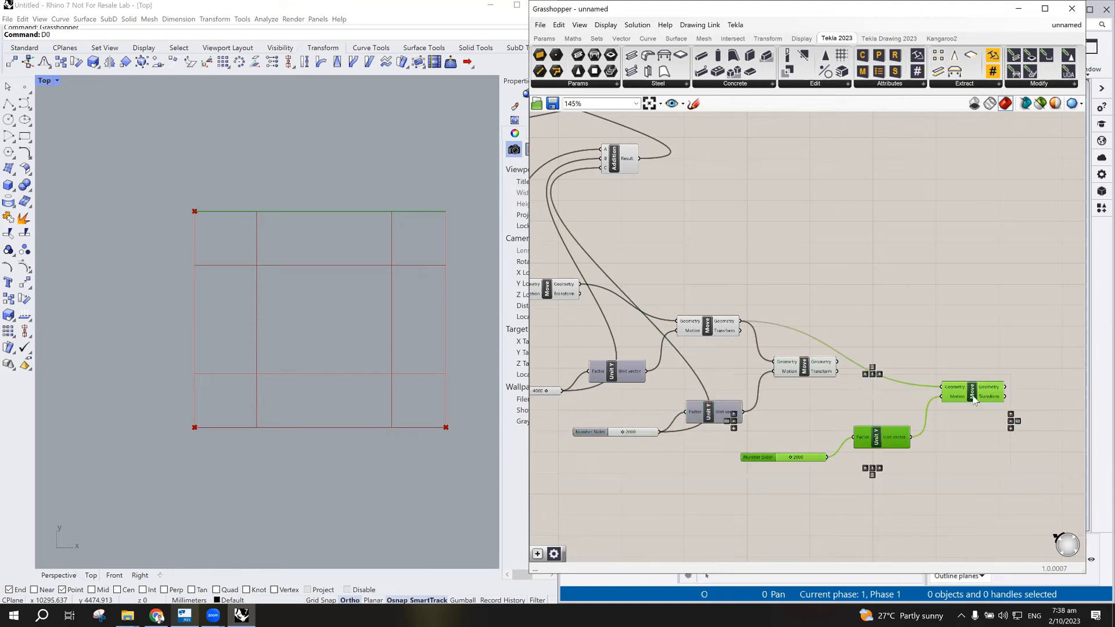
pyautogui.moveTo(837, 361); pyautogui.dragTo(943, 384)
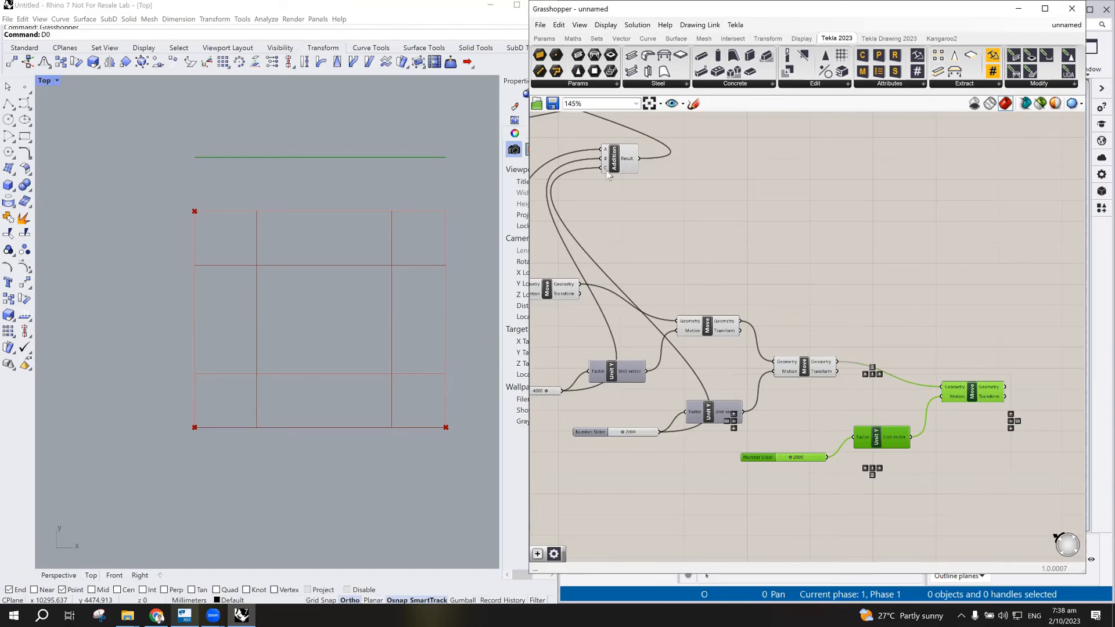
# - Add input D to the Addition component that sums the Y sliders and connect the copied slider to it
pyautogui.scroll(6, 609, 174)
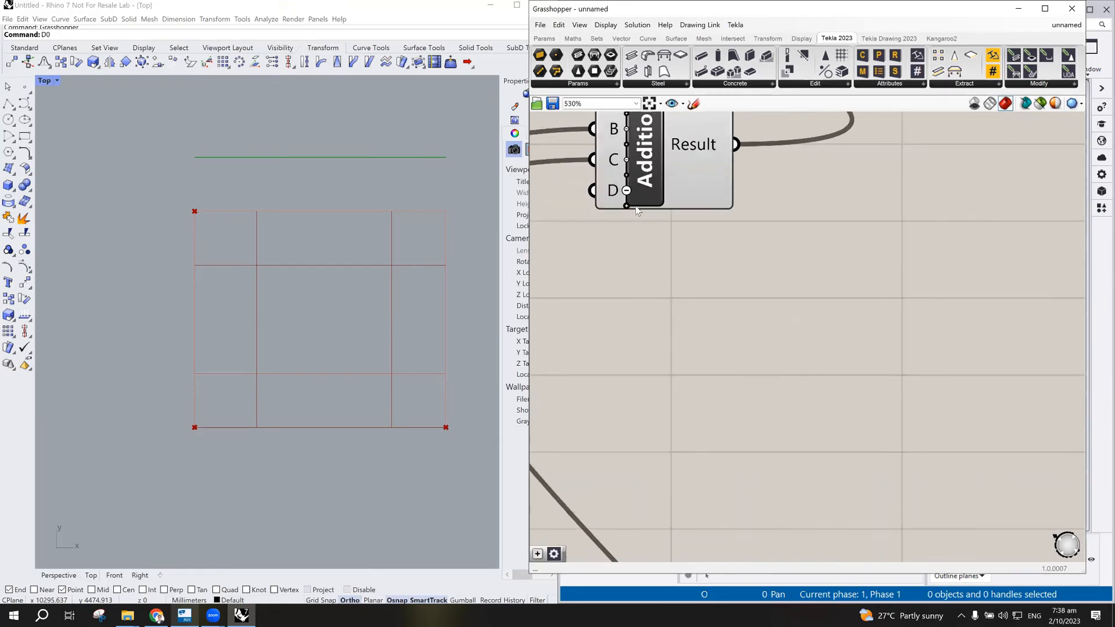
pyautogui.scroll(-6, 924, 423)
pyautogui.moveTo(967, 357); pyautogui.dragTo(928, 238, button='right')
pyautogui.moveTo(933, 458); pyautogui.dragTo(741, 217)
pyautogui.scroll(-1, 333, 249)
pyautogui.scroll(2, 333, 249)
pyautogui.click(855, 334)
# - Examine the whole grid definition, following the slider wires through both Addition components, and compare it with the grid preview
pyautogui.scroll(-5, 853, 334)
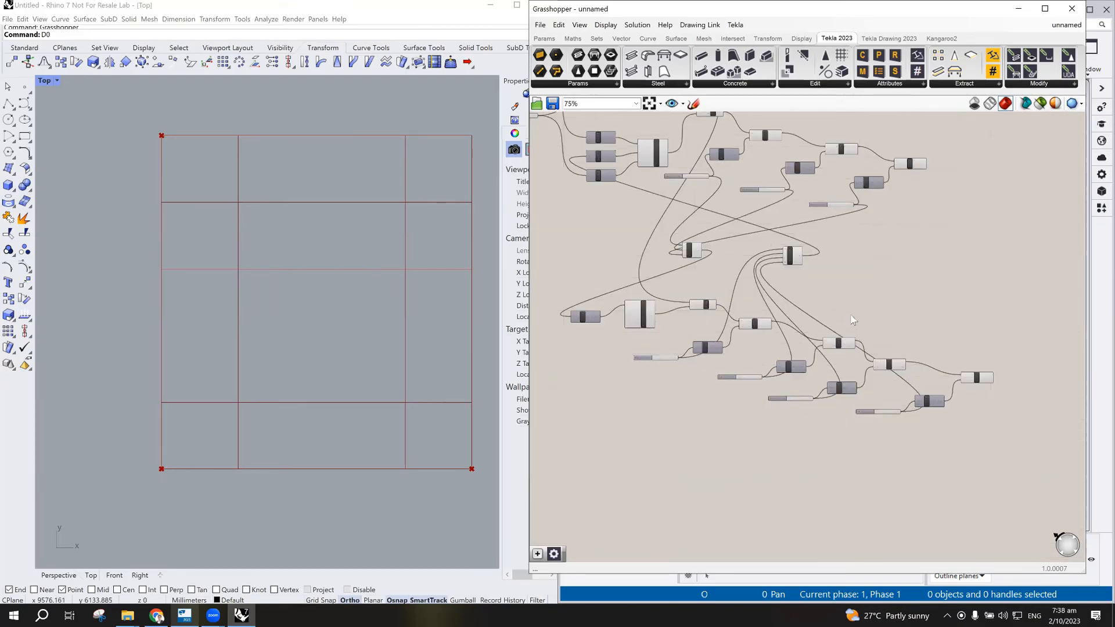
pyautogui.scroll(2, 786, 273)
pyautogui.moveTo(800, 208); pyautogui.dragTo(841, 291, button='right')
pyautogui.scroll(-2, 841, 291)
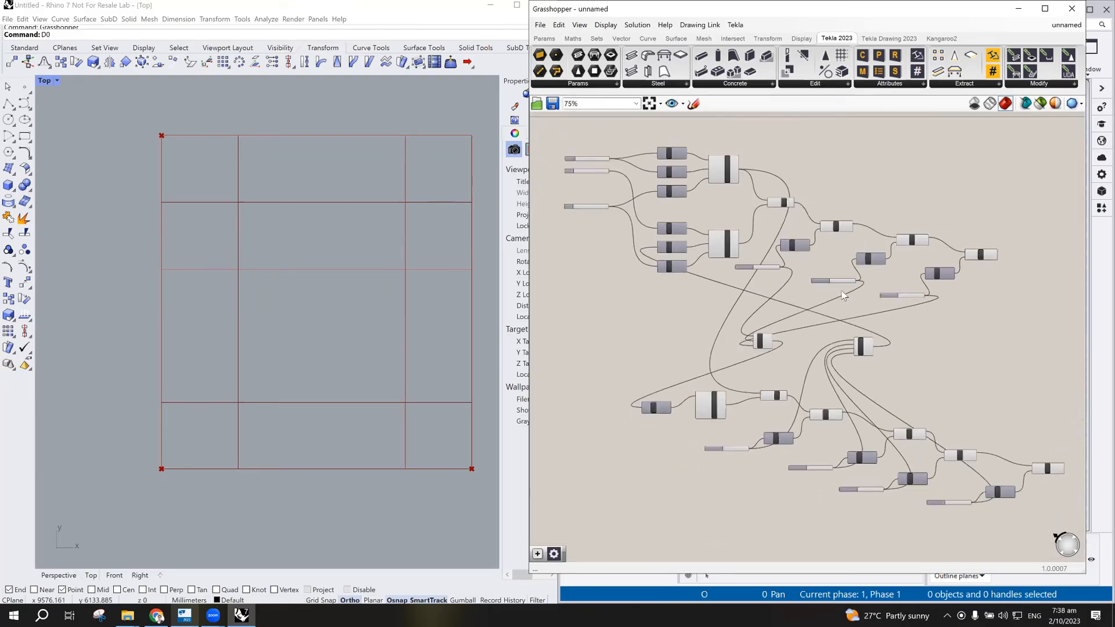
pyautogui.scroll(1, 841, 291)
pyautogui.scroll(1, 925, 379)
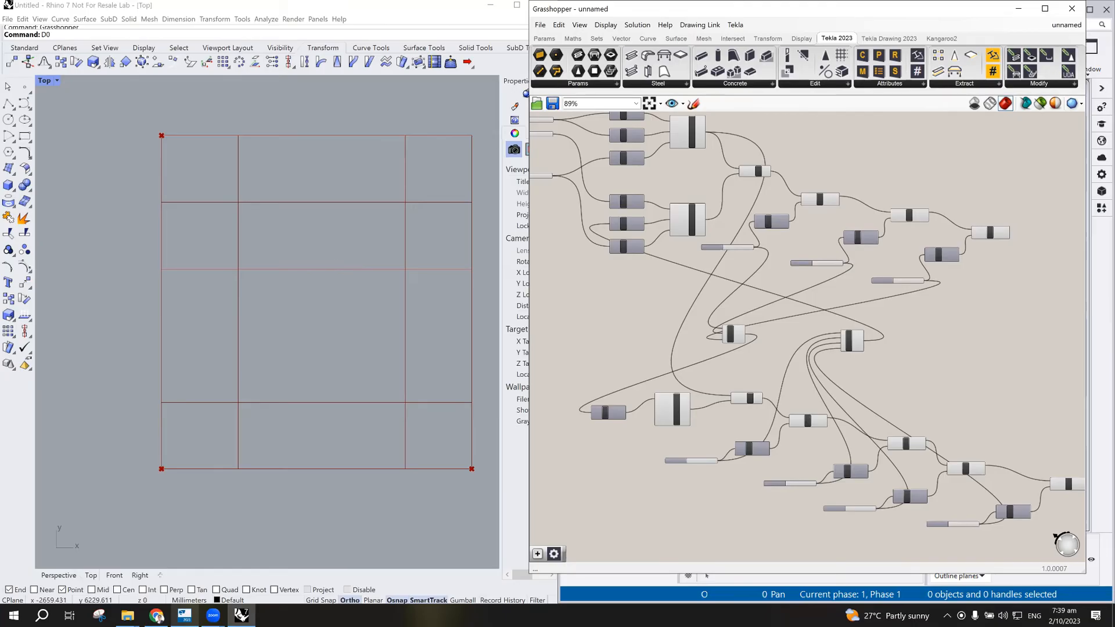
pyautogui.click(157, 616)
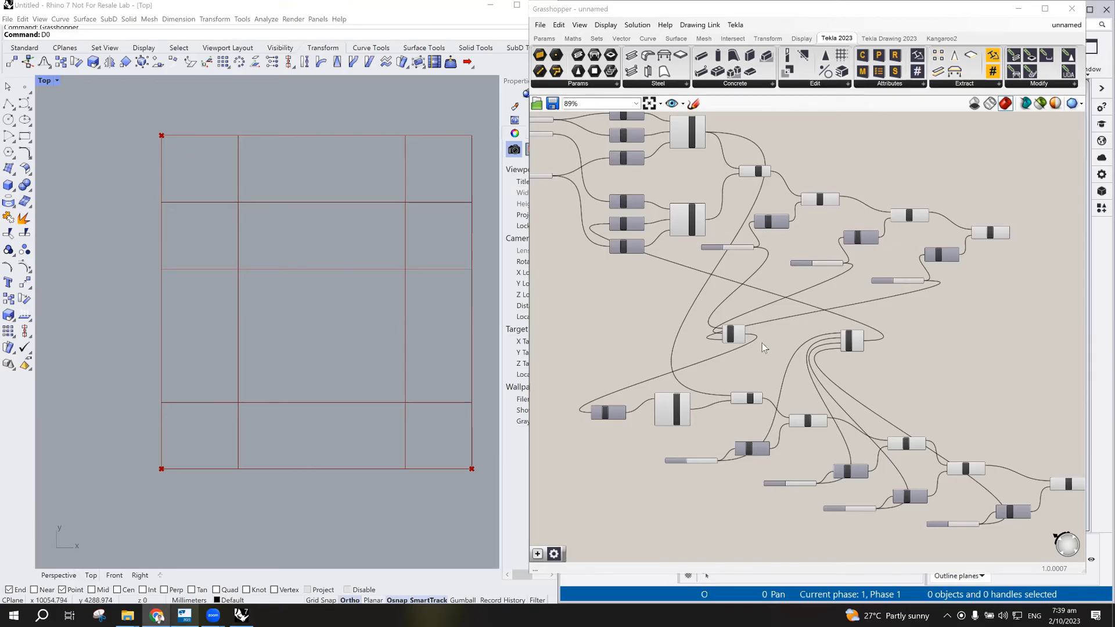
pyautogui.scroll(5, 759, 328)
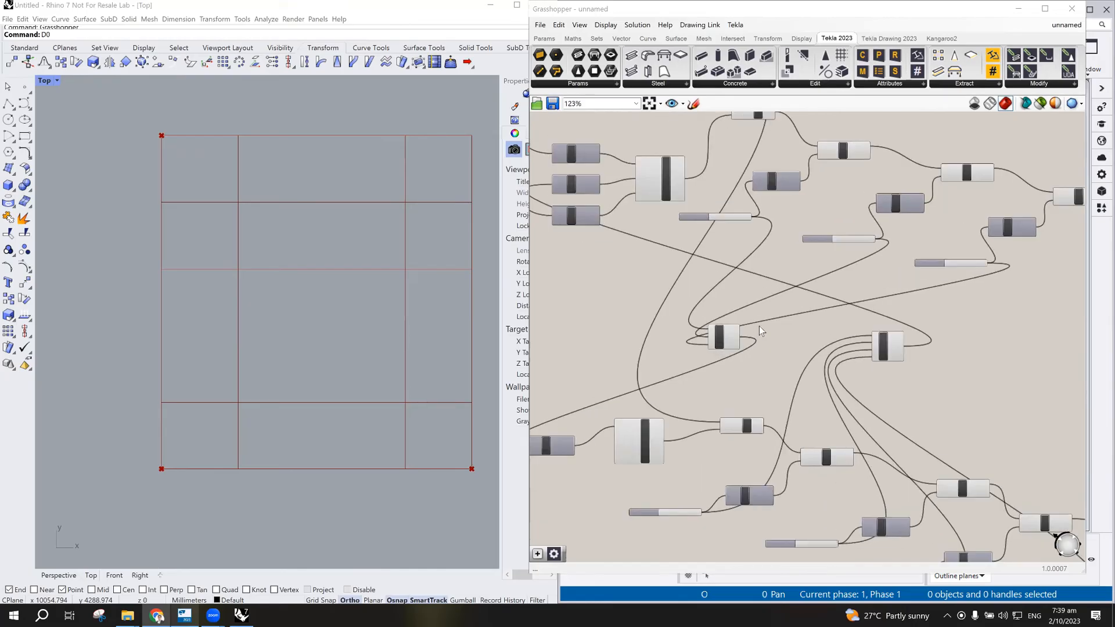
pyautogui.scroll(-1, 759, 328)
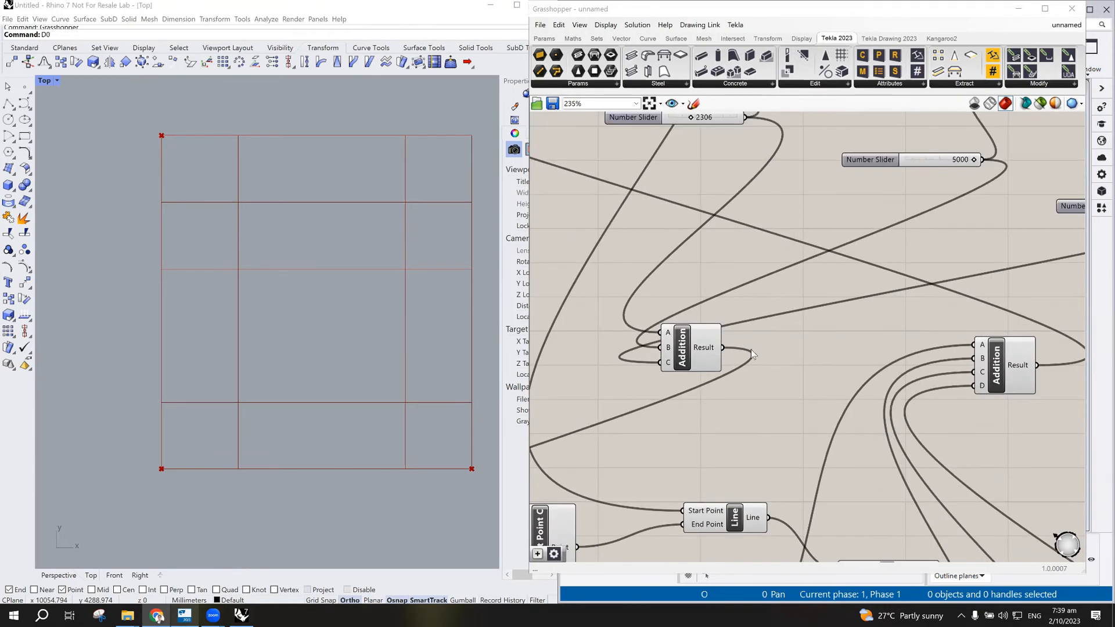
pyautogui.moveTo(693, 349)
pyautogui.scroll(2, 407, 249)
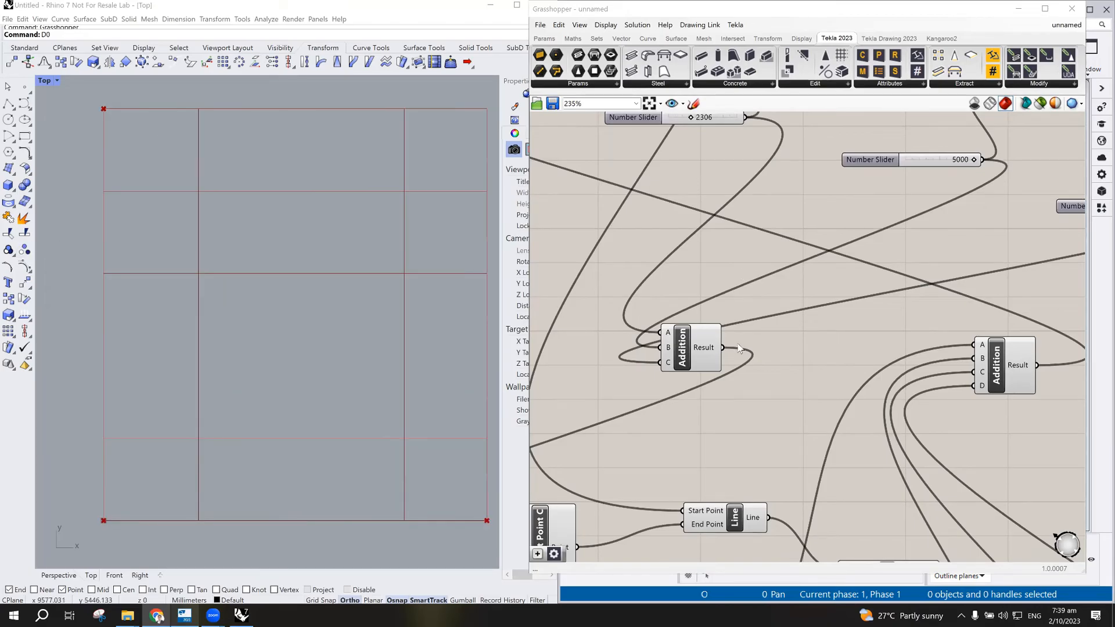
pyautogui.scroll(-1, 735, 344)
pyautogui.scroll(-2, 416, 319)
pyautogui.scroll(1, 416, 319)
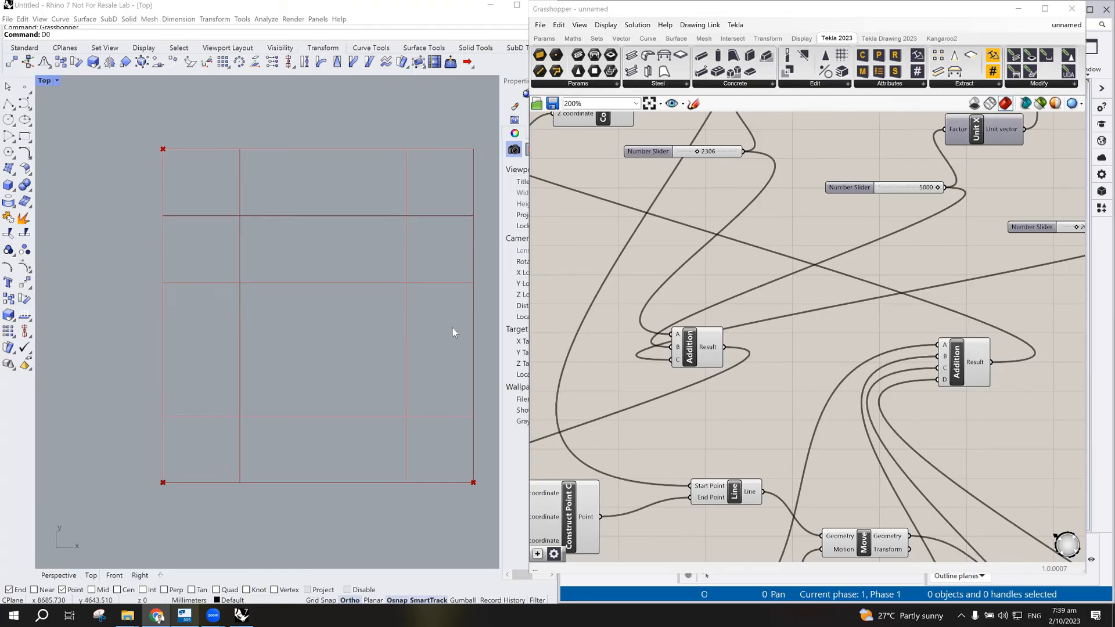
pyautogui.scroll(-6, 733, 392)
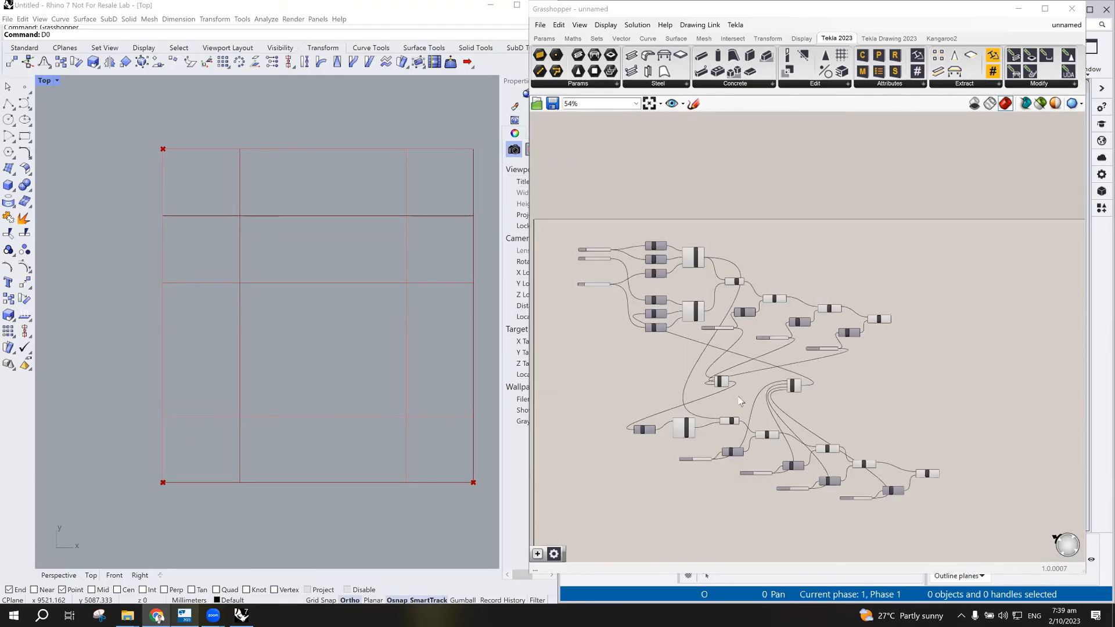
pyautogui.scroll(4, 791, 410)
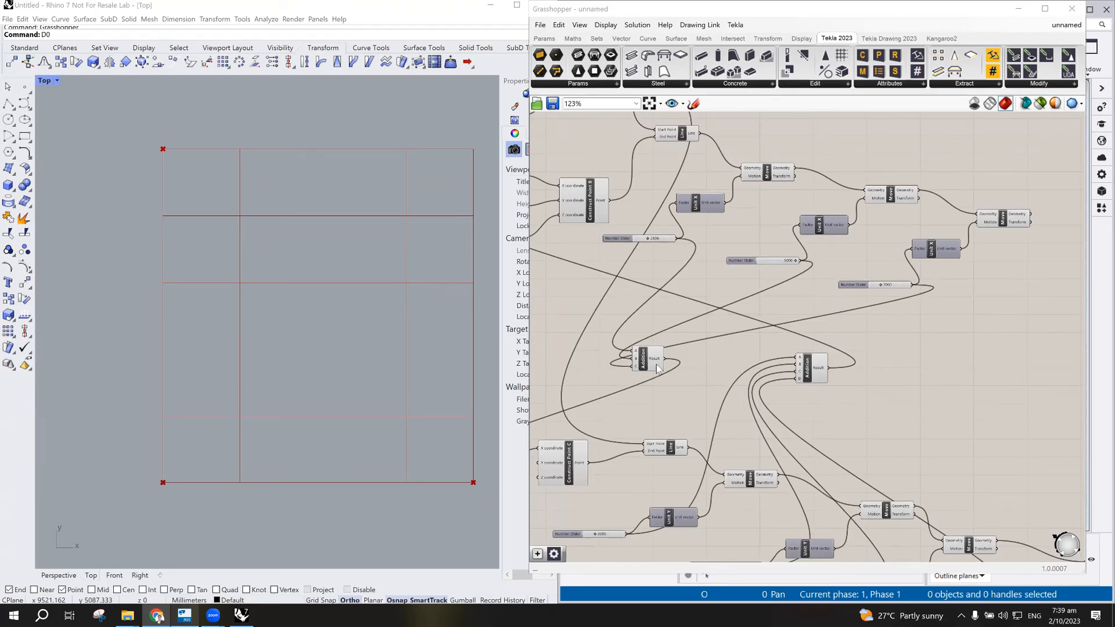
pyautogui.moveTo(657, 367)
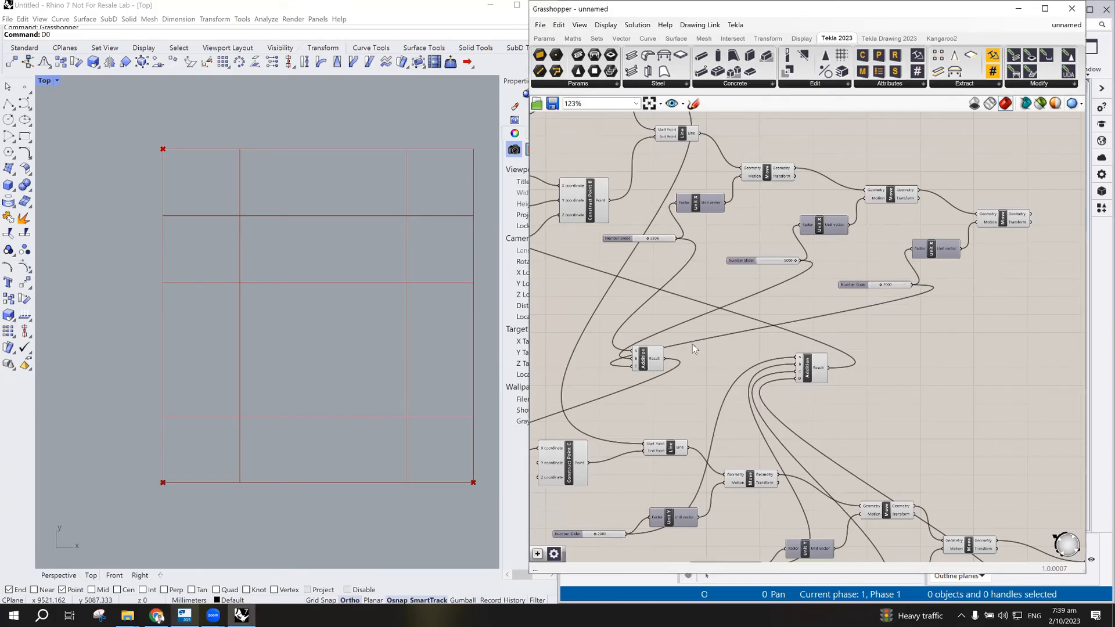
# - Reposition the Addition component that sums the X sliders so it lines up beside the Y Addition component
pyautogui.scroll(4, 693, 348)
pyautogui.click(643, 360)
pyautogui.scroll(-3, 647, 349)
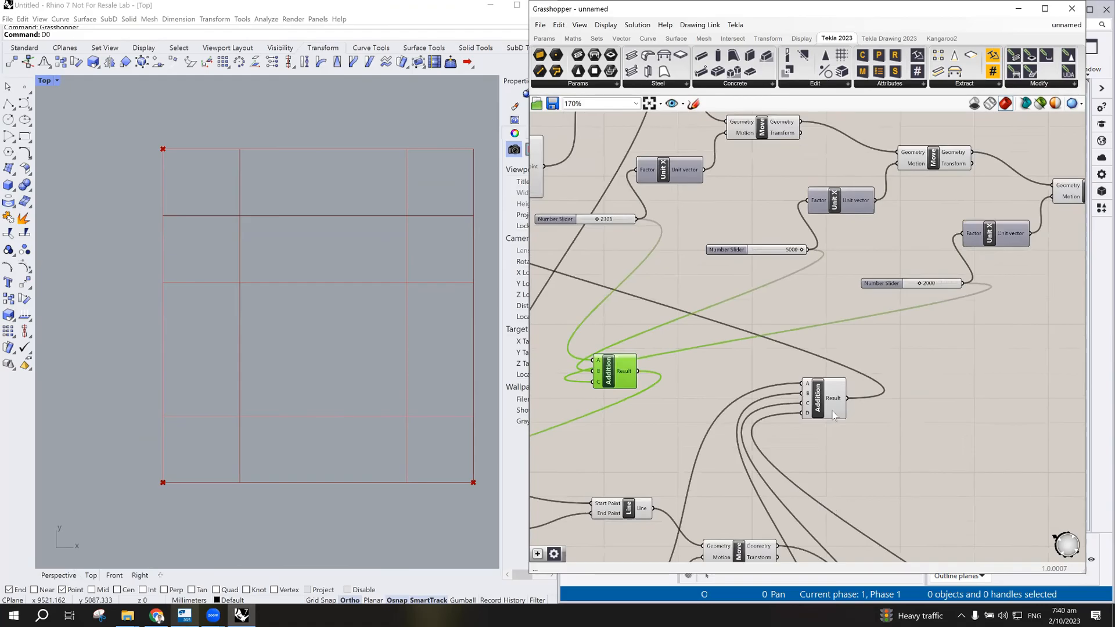
pyautogui.scroll(1, 833, 415)
pyautogui.moveTo(833, 414); pyautogui.dragTo(836, 391)
pyautogui.click(592, 380)
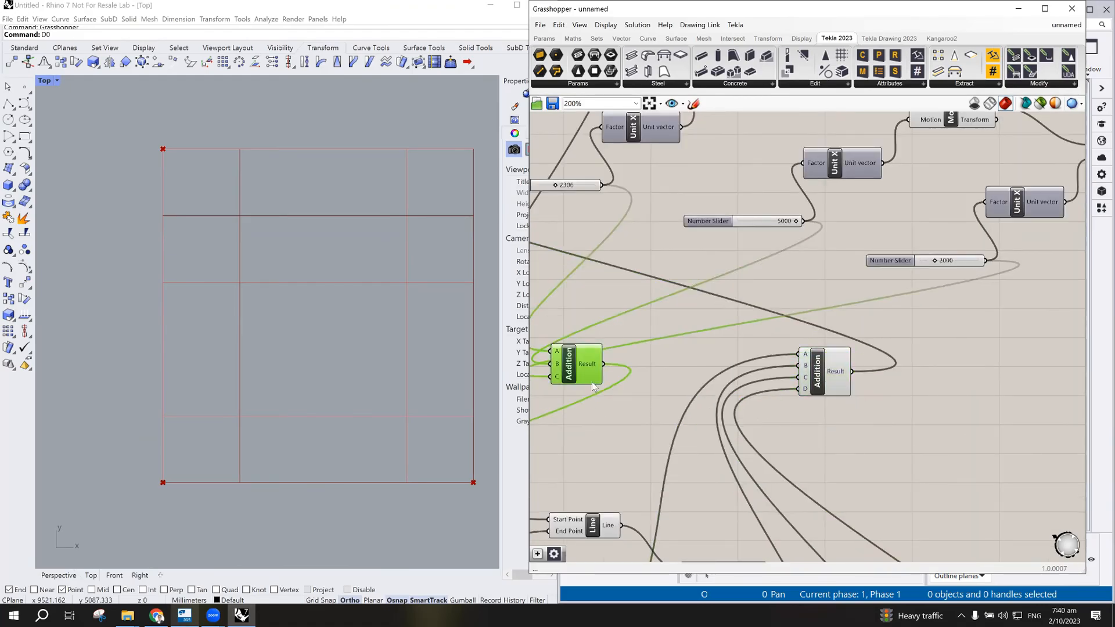
pyautogui.moveTo(592, 386); pyautogui.dragTo(612, 399)
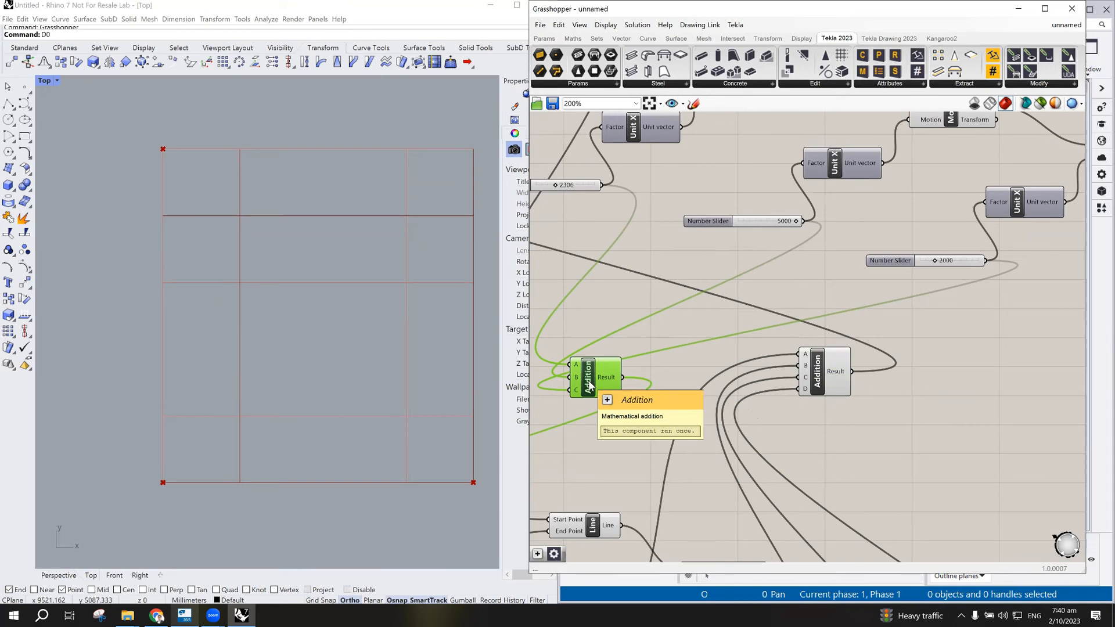
pyautogui.moveTo(587, 392); pyautogui.dragTo(587, 381)
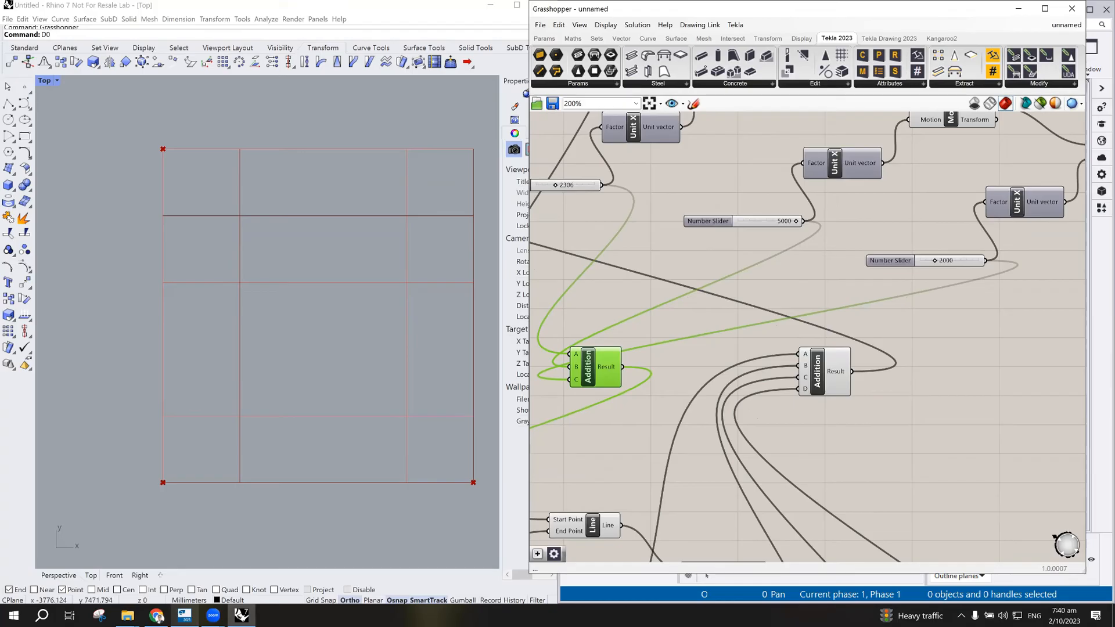
# - Switch the Draw Full Names display option off and back on to compare abbreviated and full component labels
pyautogui.scroll(-2, 714, 314)
pyautogui.scroll(-3, 714, 314)
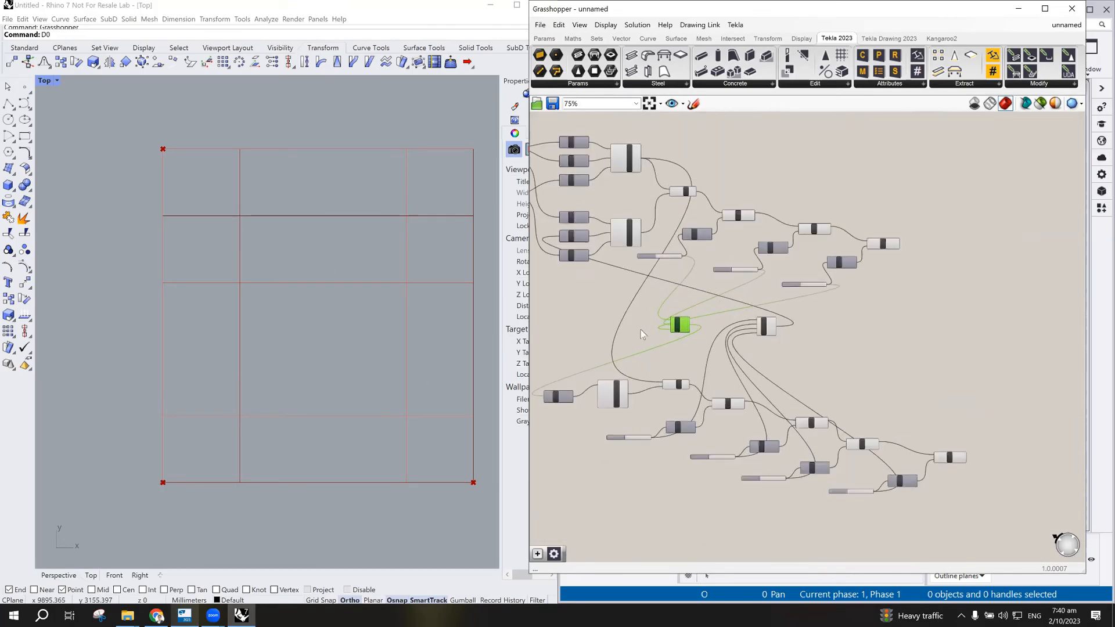
pyautogui.scroll(3, 668, 332)
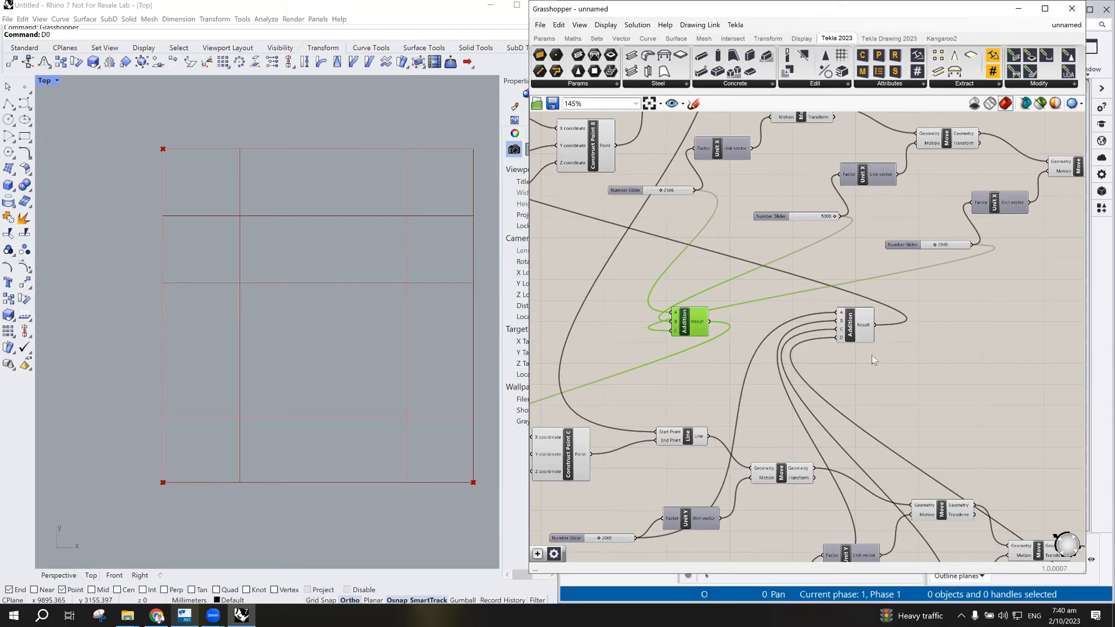
pyautogui.scroll(3, 687, 330)
pyautogui.scroll(-4, 687, 334)
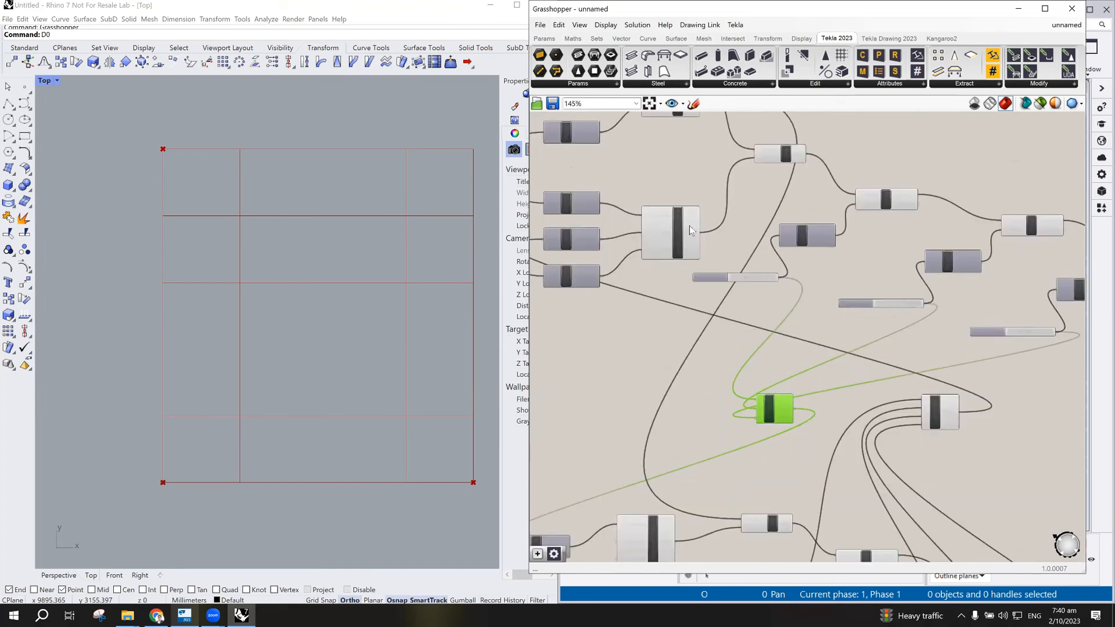
pyautogui.scroll(4, 689, 230)
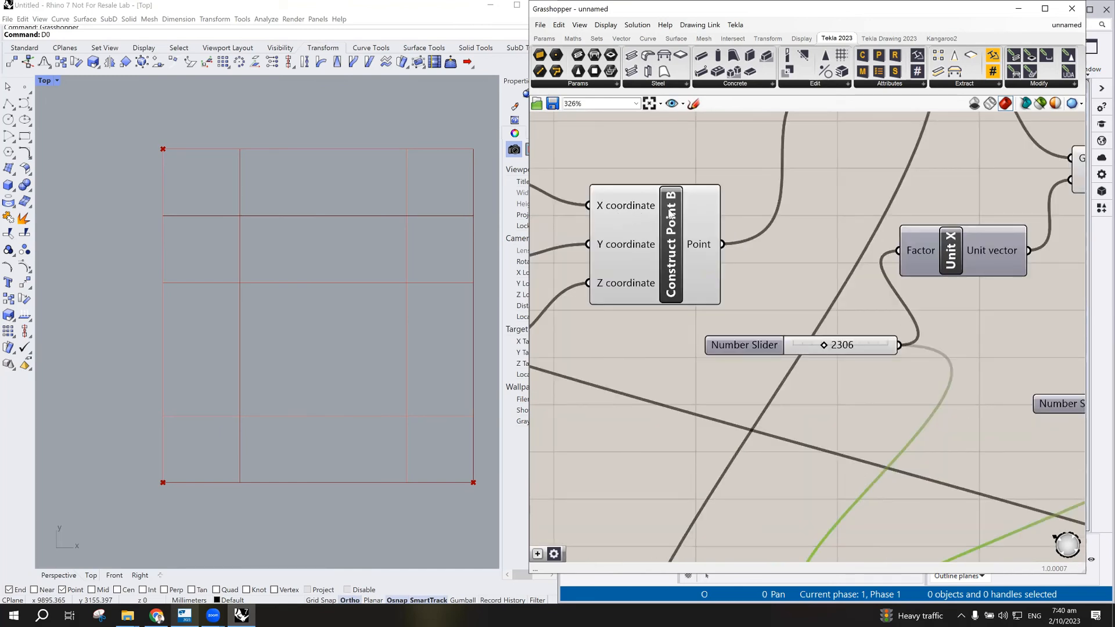
pyautogui.moveTo(631, 215)
pyautogui.click(603, 25)
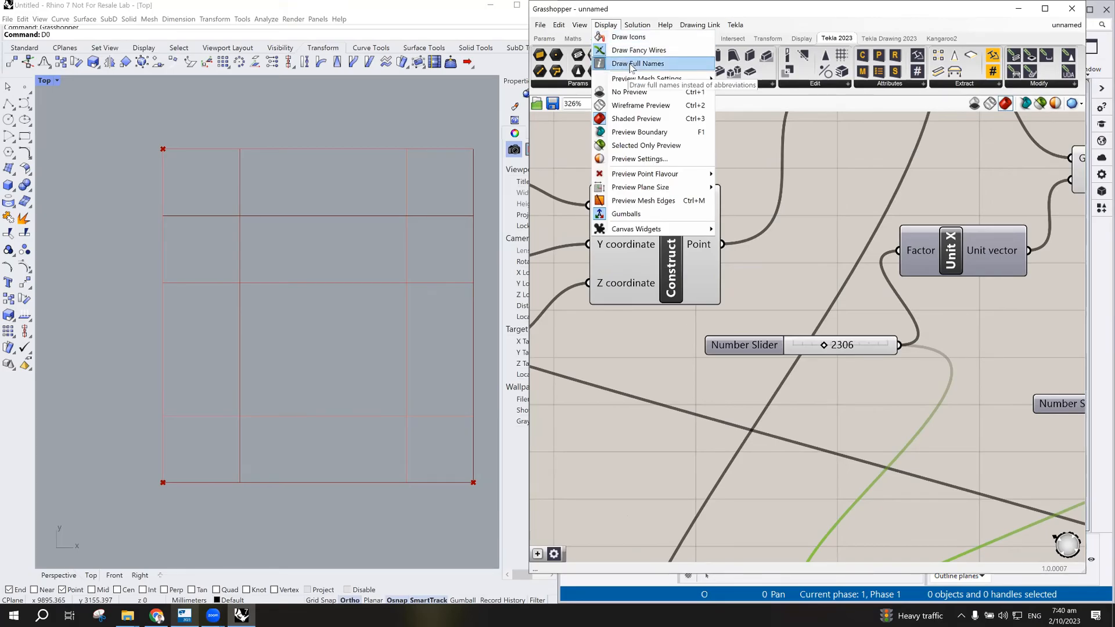
pyautogui.click(810, 183)
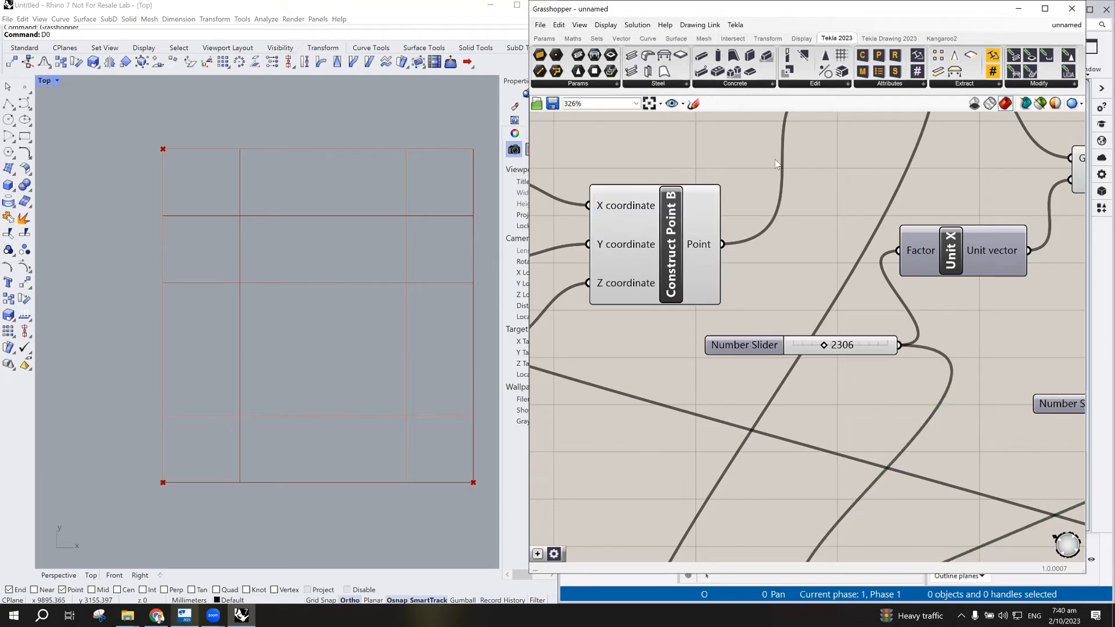
pyautogui.click(603, 25)
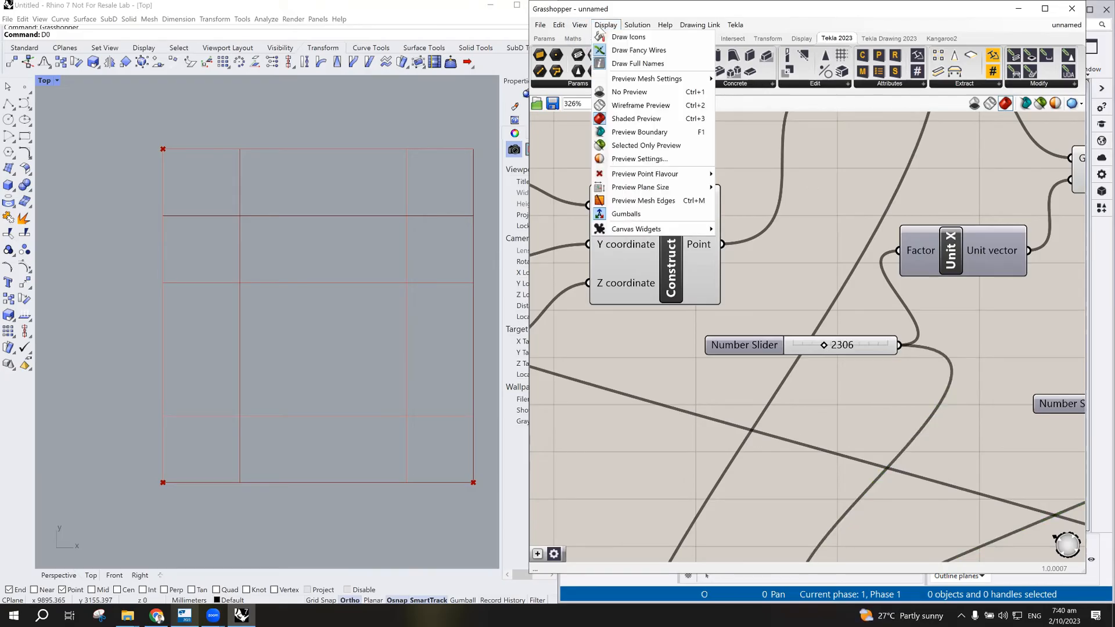
pyautogui.click(621, 68)
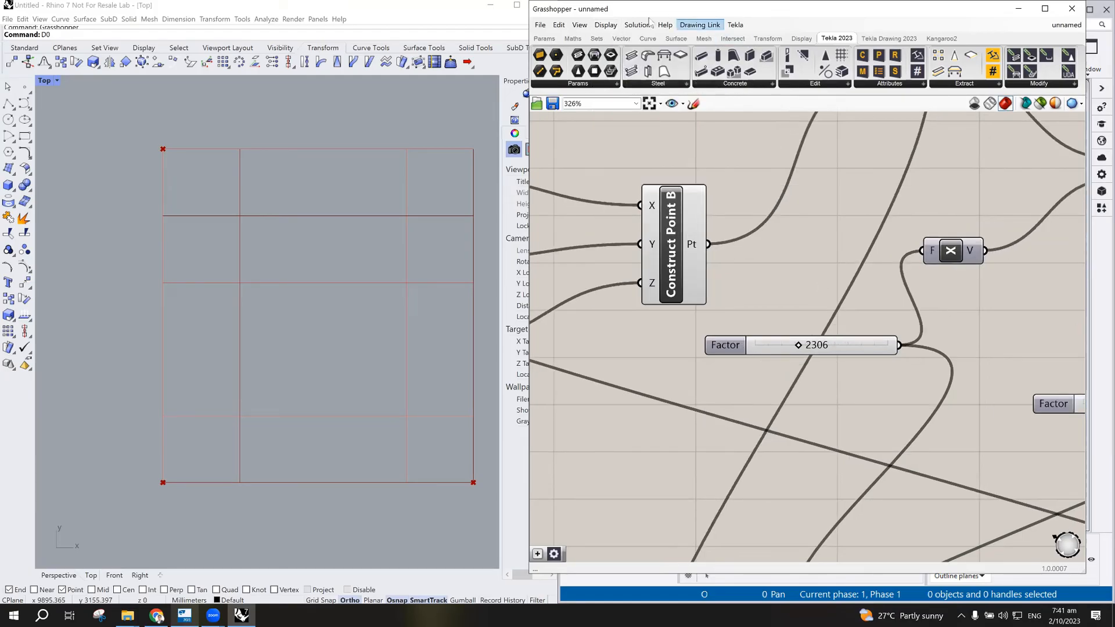
pyautogui.click(604, 25)
pyautogui.click(637, 63)
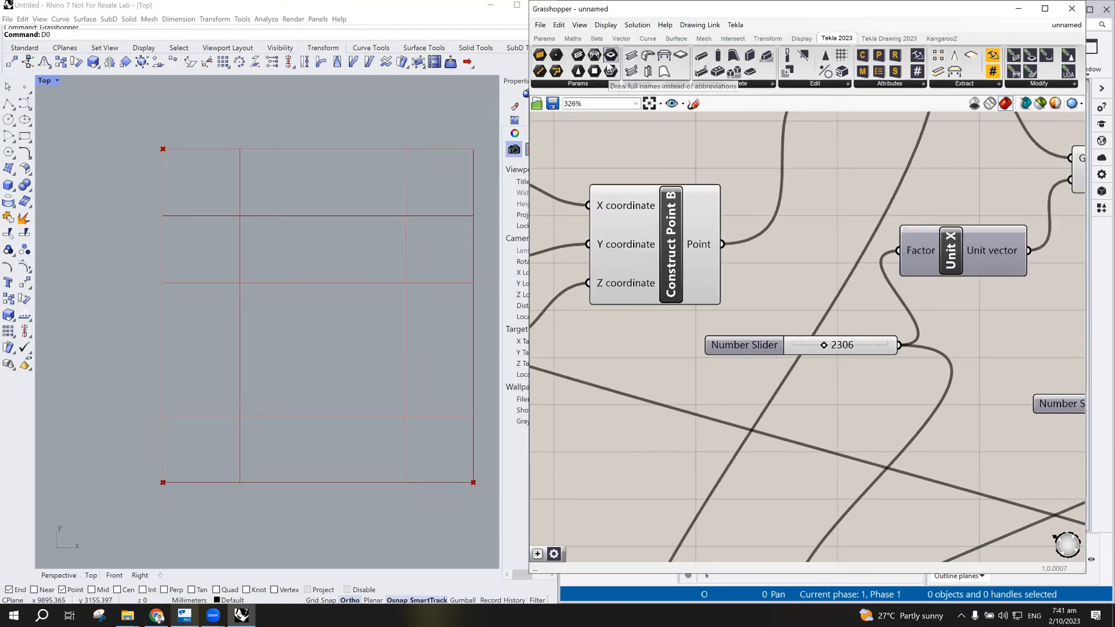
# - Examine the four-input Addition component and its connections within the overall definition
pyautogui.scroll(-3, 723, 340)
pyautogui.scroll(-2, 715, 342)
pyautogui.scroll(6, 823, 365)
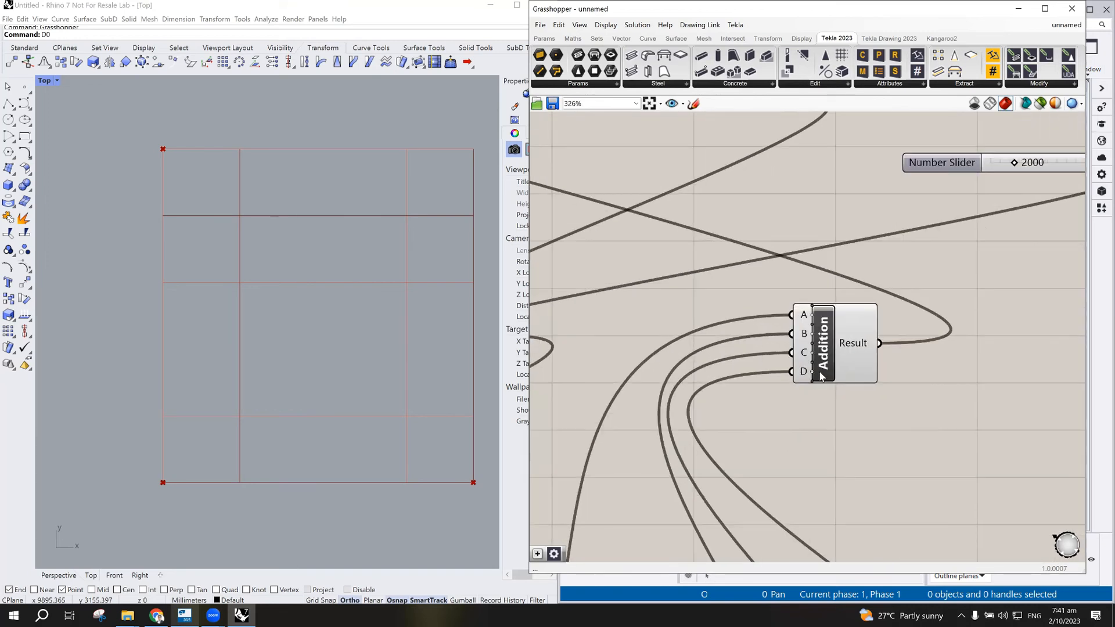
pyautogui.scroll(-3, 812, 385)
pyautogui.scroll(2, 834, 388)
pyautogui.scroll(-1, 835, 388)
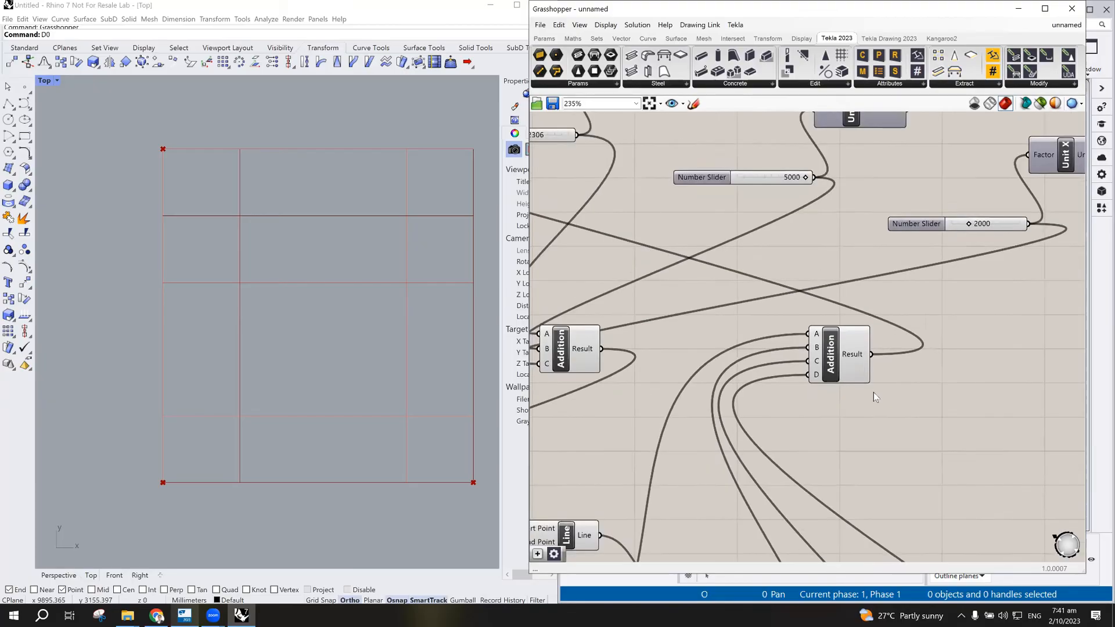
pyautogui.scroll(-2, 873, 391)
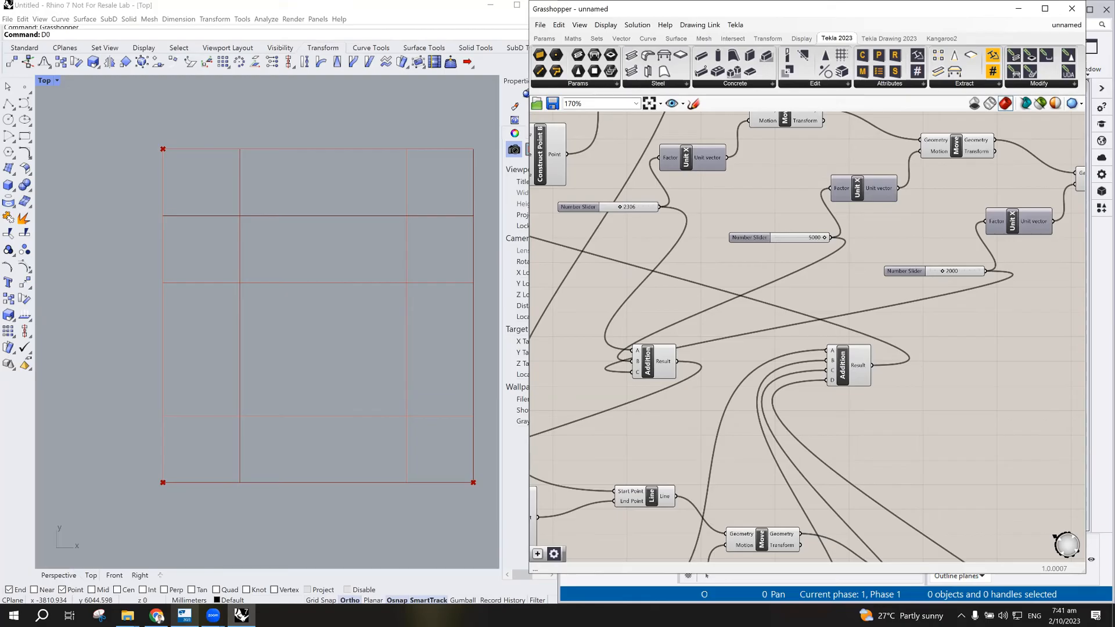
pyautogui.scroll(-7, 780, 361)
pyautogui.scroll(3, 939, 390)
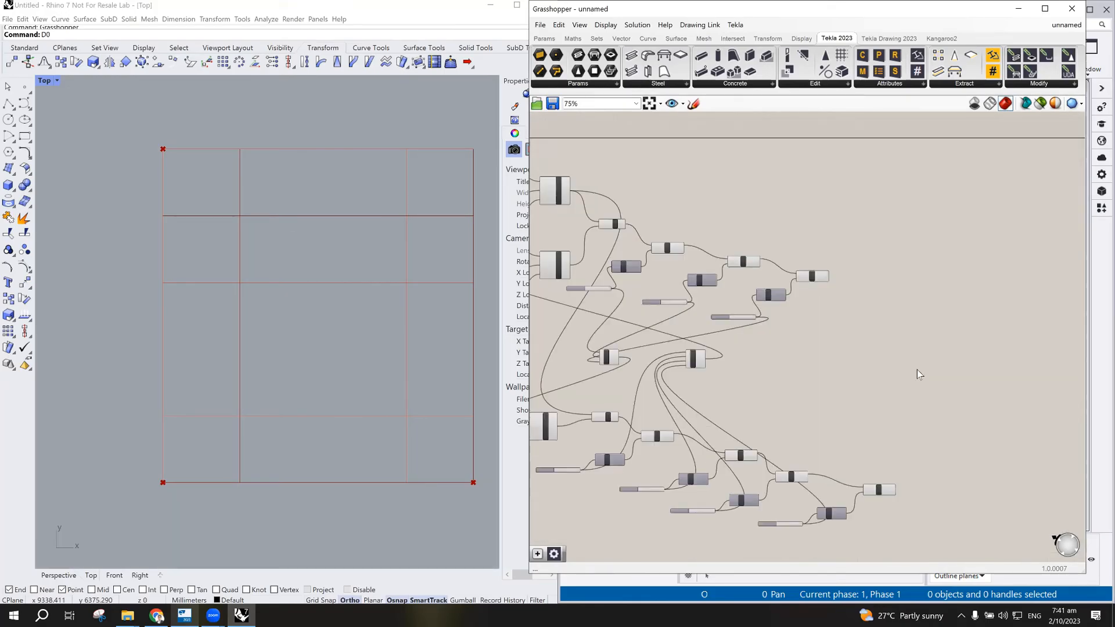
# - Add a Multiple Curves intersection component in the empty canvas area beyond the X Move components
pyautogui.doubleClick(866, 361)
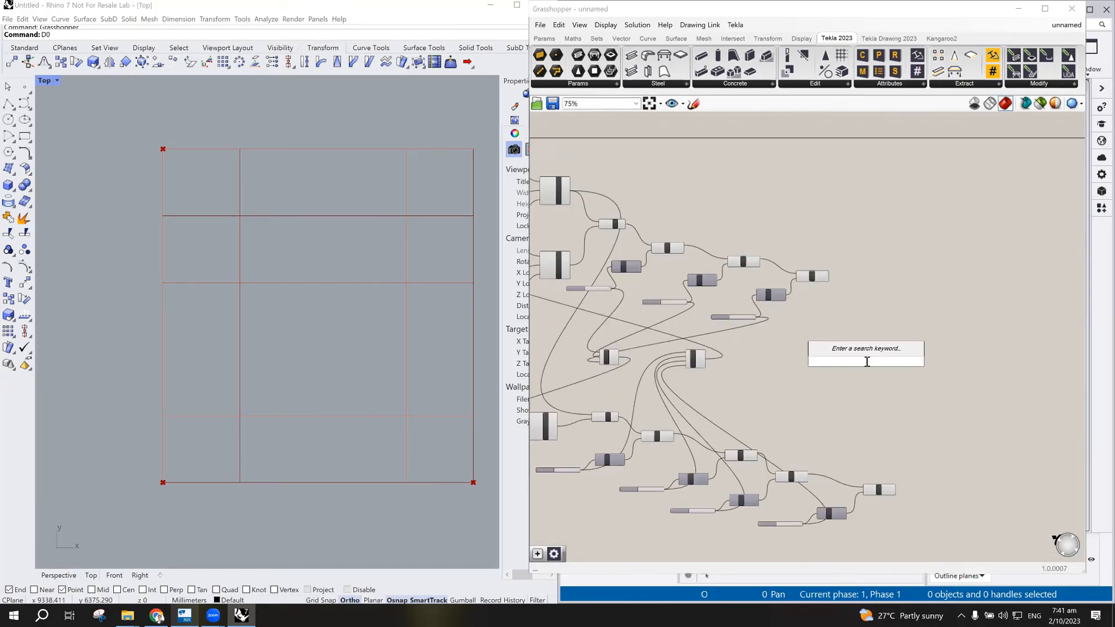
pyautogui.write('multiple')
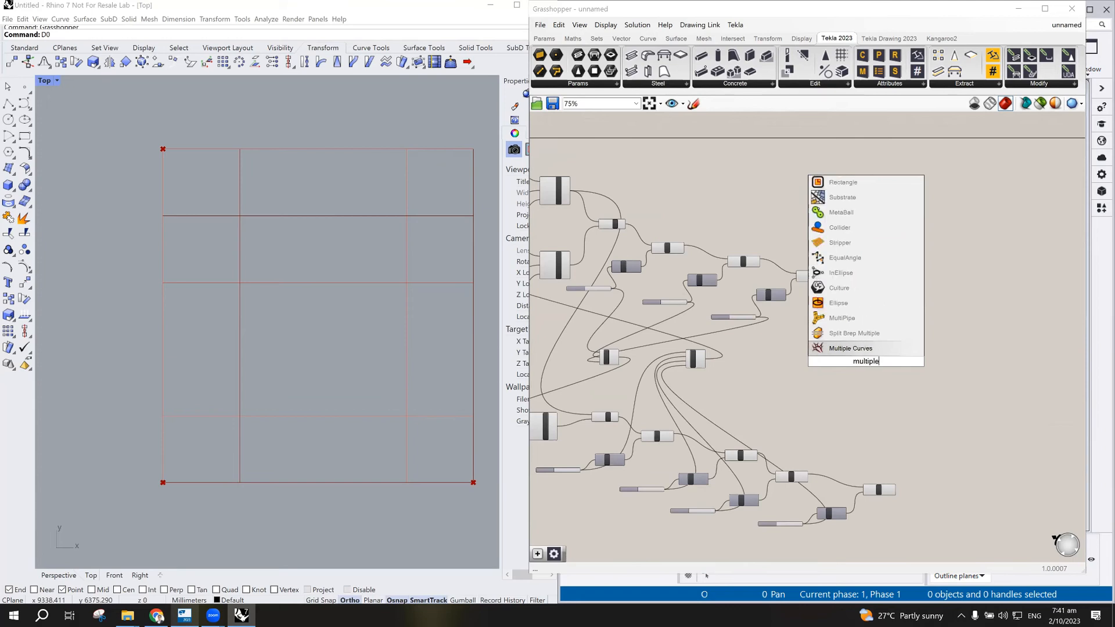
pyautogui.click(838, 348)
pyautogui.scroll(6, 865, 373)
pyautogui.moveTo(893, 376); pyautogui.dragTo(922, 376)
pyautogui.scroll(-3, 935, 357)
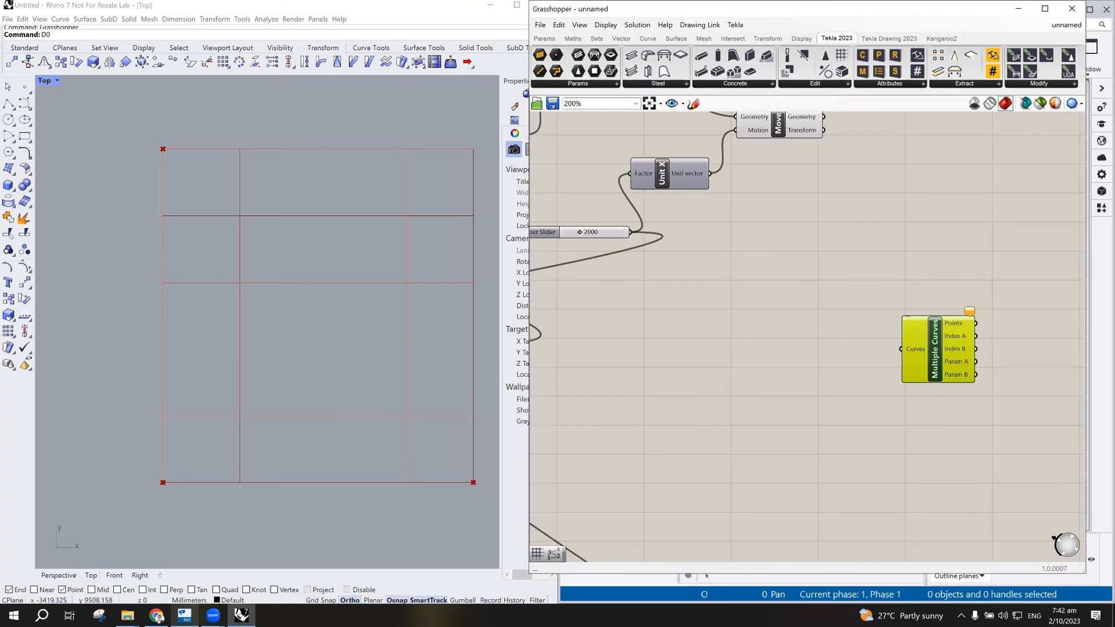
pyautogui.scroll(-4, 1011, 405)
pyautogui.scroll(2, 849, 293)
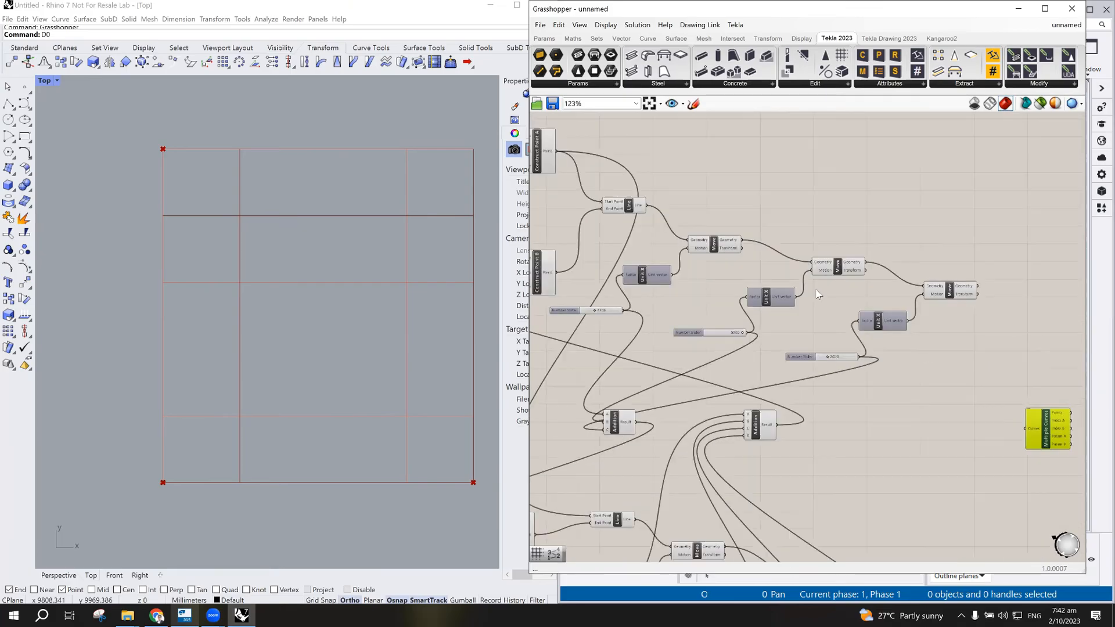
pyautogui.scroll(-1, 815, 290)
pyautogui.scroll(3, 666, 225)
pyautogui.scroll(-4, 666, 226)
pyautogui.moveTo(668, 220); pyautogui.dragTo(948, 386)
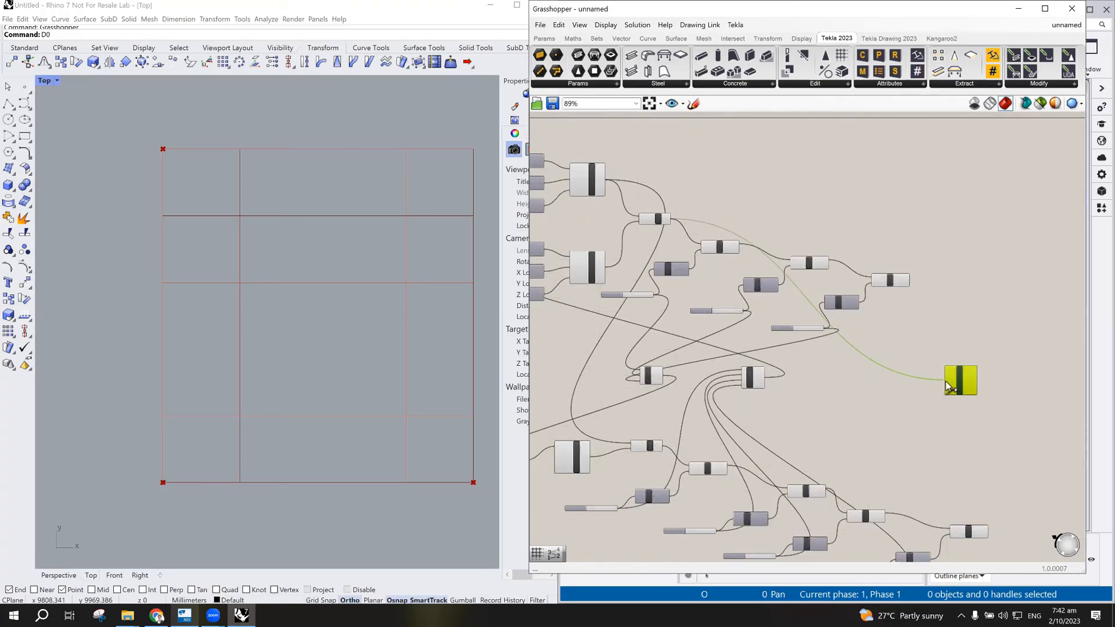
pyautogui.scroll(4, 725, 228)
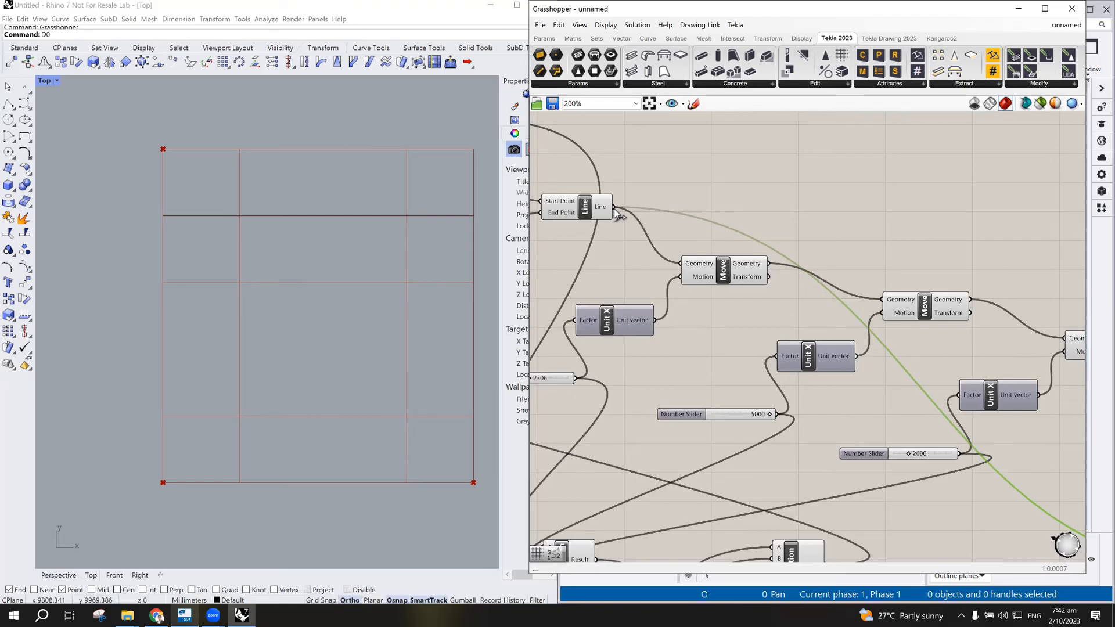
pyautogui.scroll(-2, 718, 272)
pyautogui.click(770, 293)
pyautogui.scroll(-3, 778, 339)
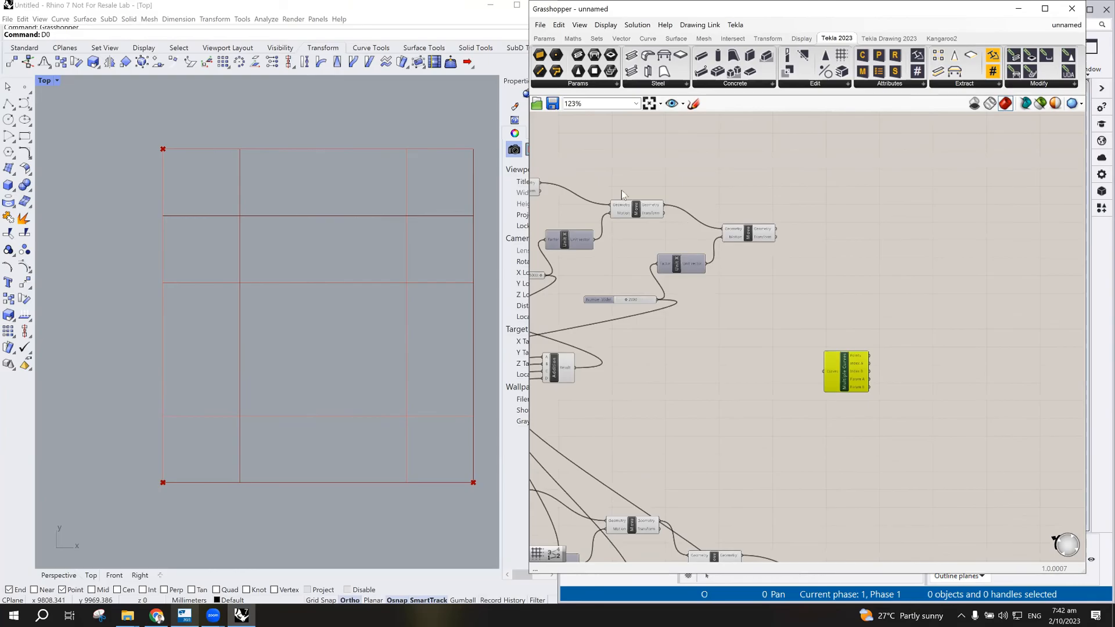
# - Connect the base Line of the X-moved series to the Curves input of the Multiple Curves component
pyautogui.moveTo(633, 226)
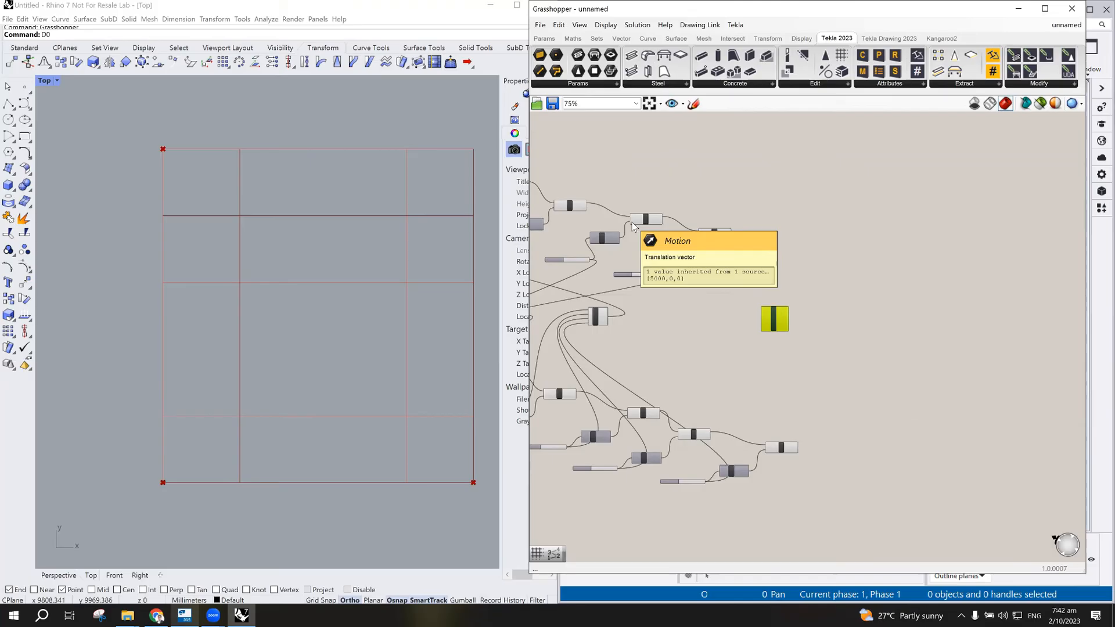
pyautogui.scroll(-3, 625, 212)
pyautogui.scroll(3, 618, 209)
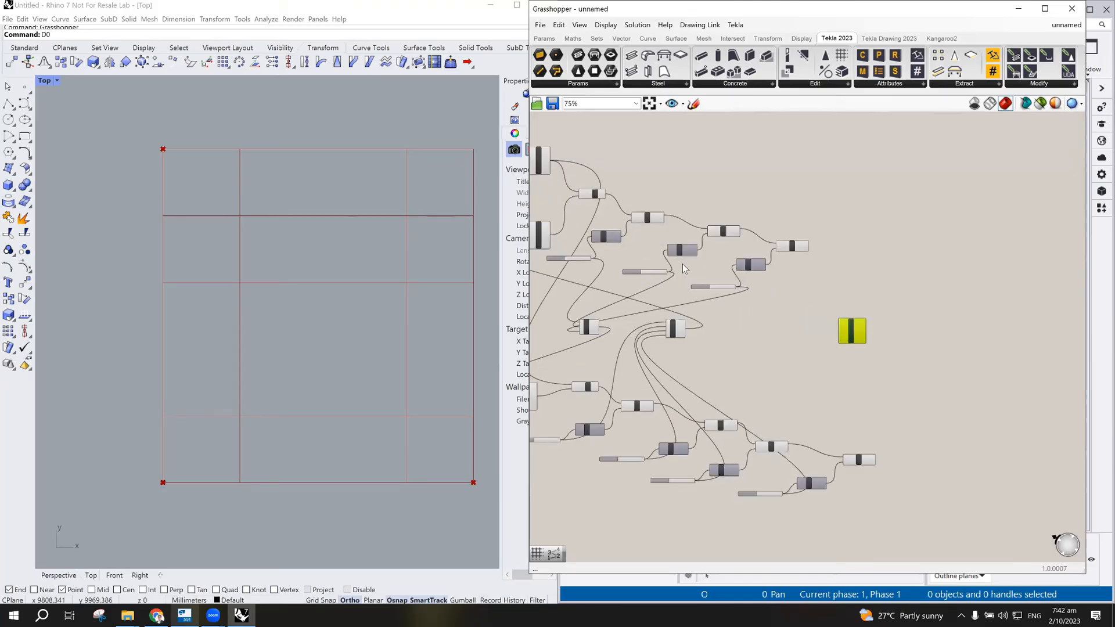
pyautogui.scroll(2, 615, 207)
pyautogui.moveTo(604, 190); pyautogui.dragTo(926, 383)
# - Add the Geometry outputs of all three X-direction Move components to the Curves input of Multiple Curves
pyautogui.scroll(2, 685, 226)
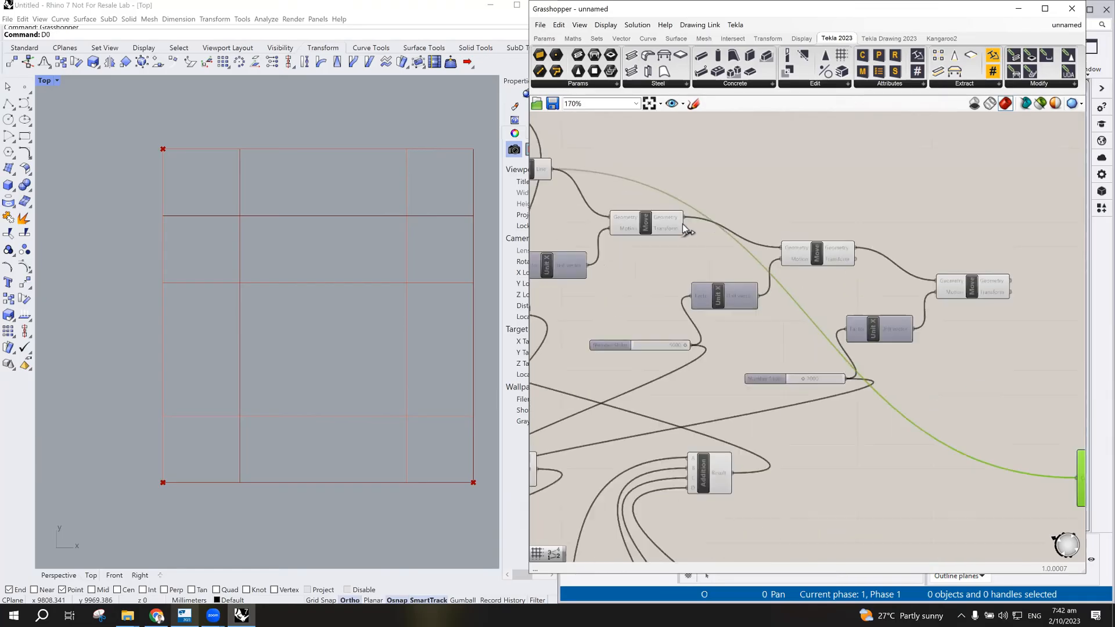
pyautogui.moveTo(684, 217); pyautogui.dragTo(1075, 479)
pyautogui.scroll(-2, 804, 281)
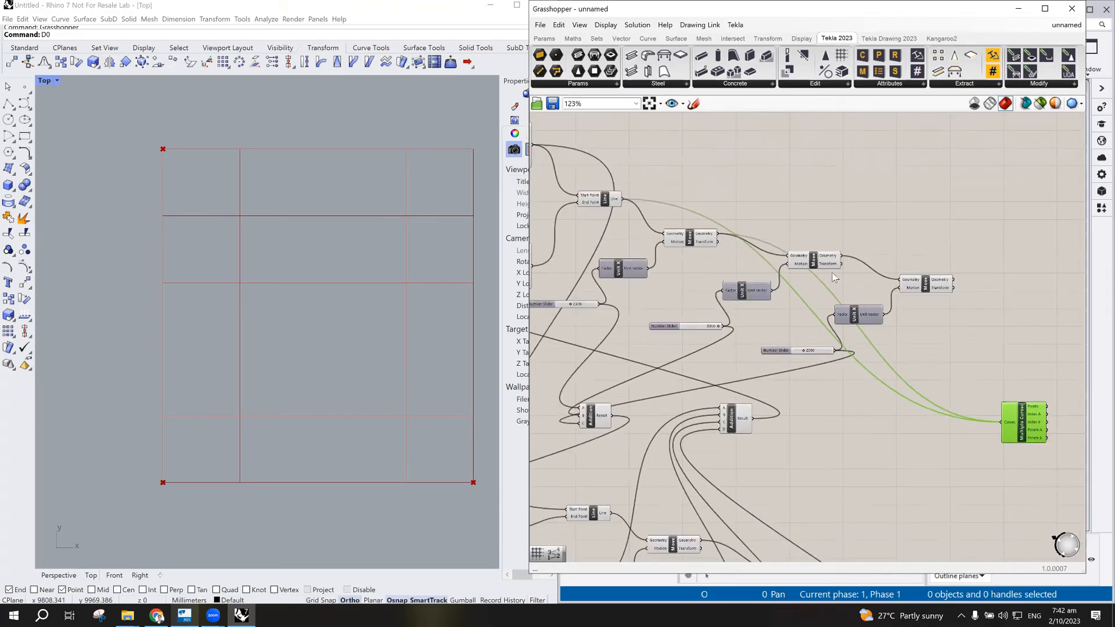
pyautogui.scroll(2, 845, 254)
pyautogui.moveTo(845, 250); pyautogui.dragTo(1064, 478)
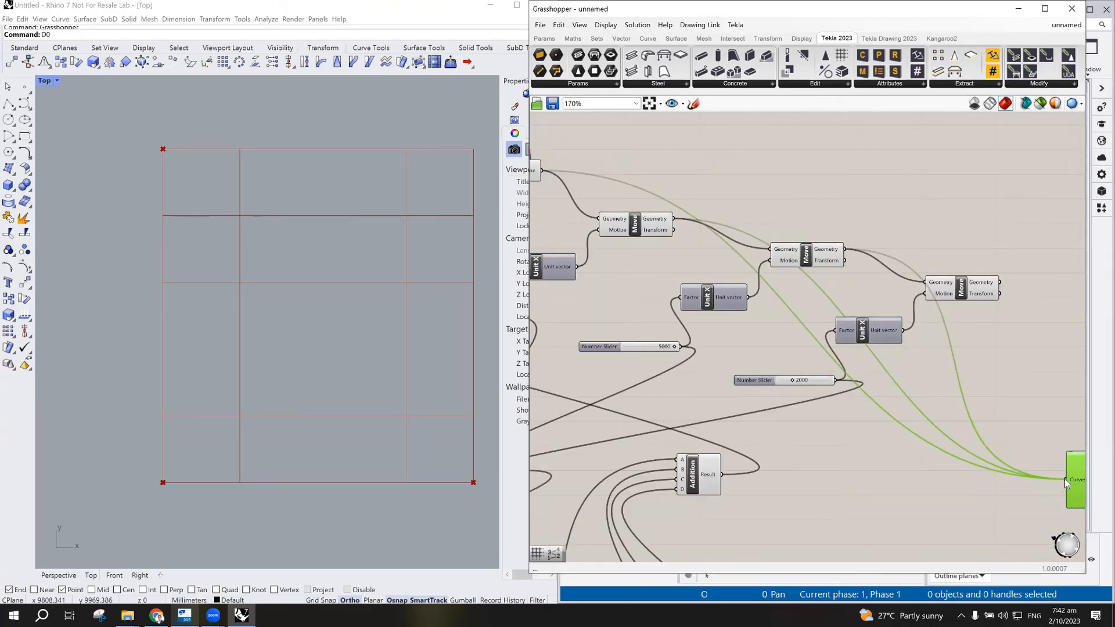
pyautogui.moveTo(999, 283); pyautogui.dragTo(1067, 477)
# - Add the base Line of the Y-moved series to the Multiple Curves input, keeping the existing connections
pyautogui.scroll(-5, 946, 493)
pyautogui.scroll(2, 949, 521)
pyautogui.moveTo(957, 523); pyautogui.dragTo(903, 304, button='right')
pyautogui.scroll(1, 892, 342)
pyautogui.scroll(4, 683, 317)
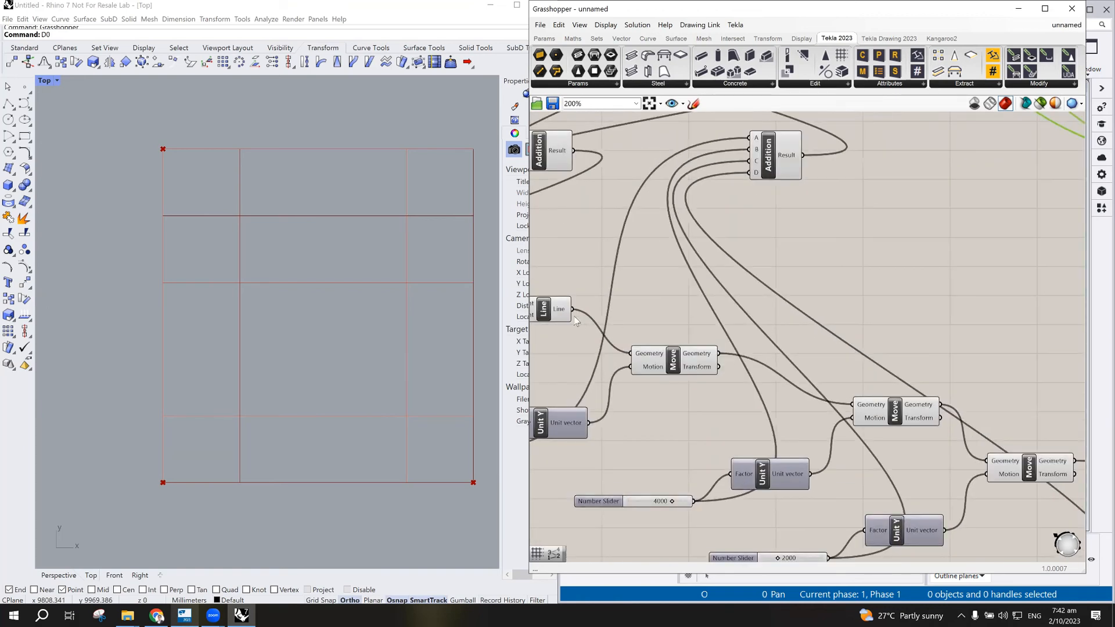
pyautogui.scroll(-2, 569, 321)
pyautogui.keyDown('shift'); pyautogui.moveTo(692, 308); pyautogui.dragTo(1031, 206); pyautogui.keyUp('shift')
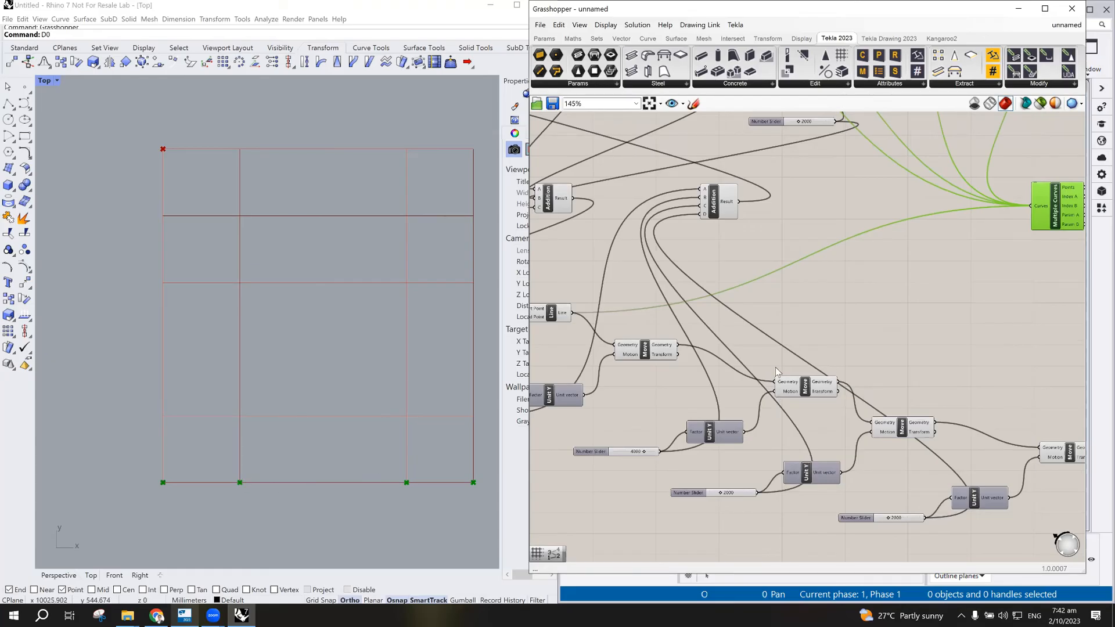
# - Add the Geometry outputs of all four Y-direction Move components to the Curves input of Multiple Curves
pyautogui.keyDown('shift'); pyautogui.moveTo(679, 346); pyautogui.dragTo(1030, 207); pyautogui.keyUp('shift')
pyautogui.keyDown('shift'); pyautogui.moveTo(838, 382); pyautogui.dragTo(1027, 209); pyautogui.keyUp('shift')
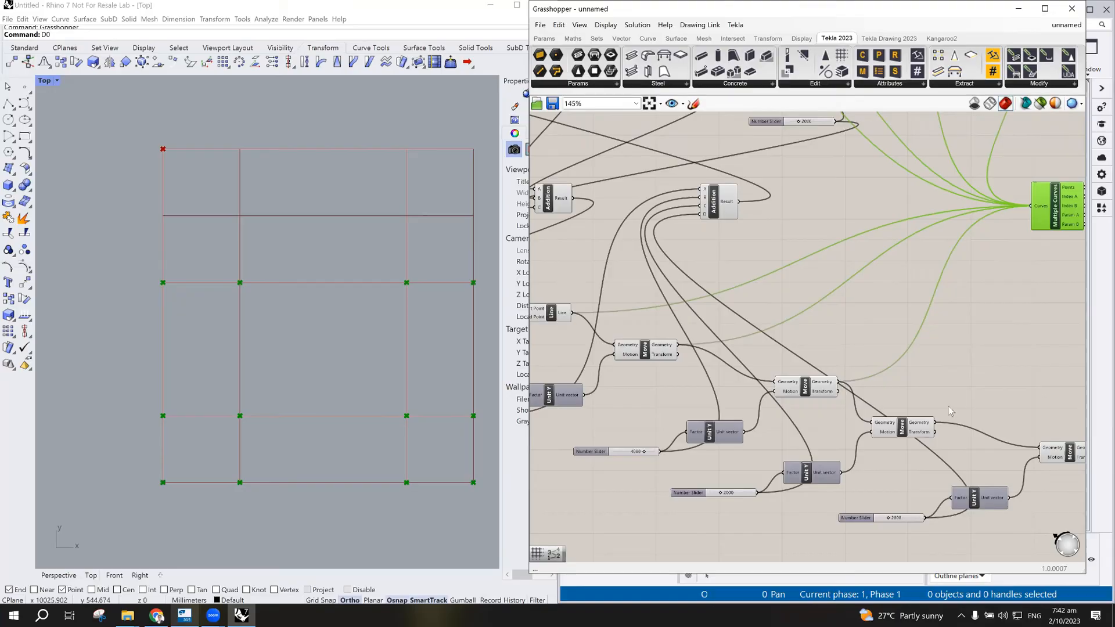
pyautogui.keyDown('shift'); pyautogui.moveTo(934, 422); pyautogui.dragTo(1028, 207); pyautogui.keyUp('shift')
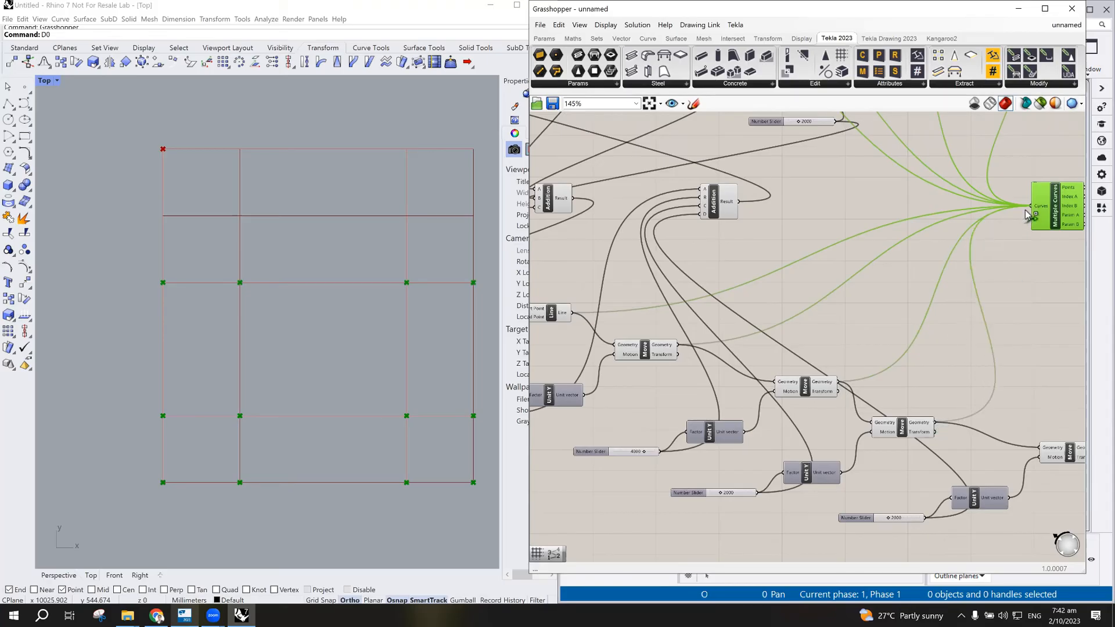
pyautogui.scroll(-4, 967, 437)
pyautogui.scroll(4, 1052, 456)
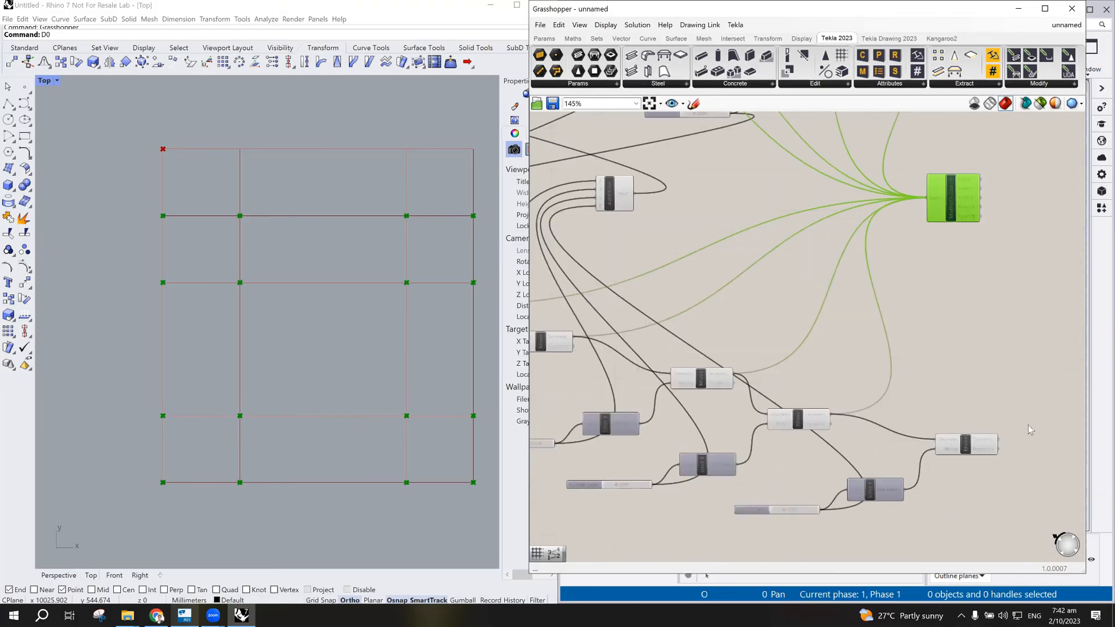
pyautogui.keyDown('shift'); pyautogui.moveTo(1002, 444); pyautogui.dragTo(928, 199); pyautogui.keyUp('shift')
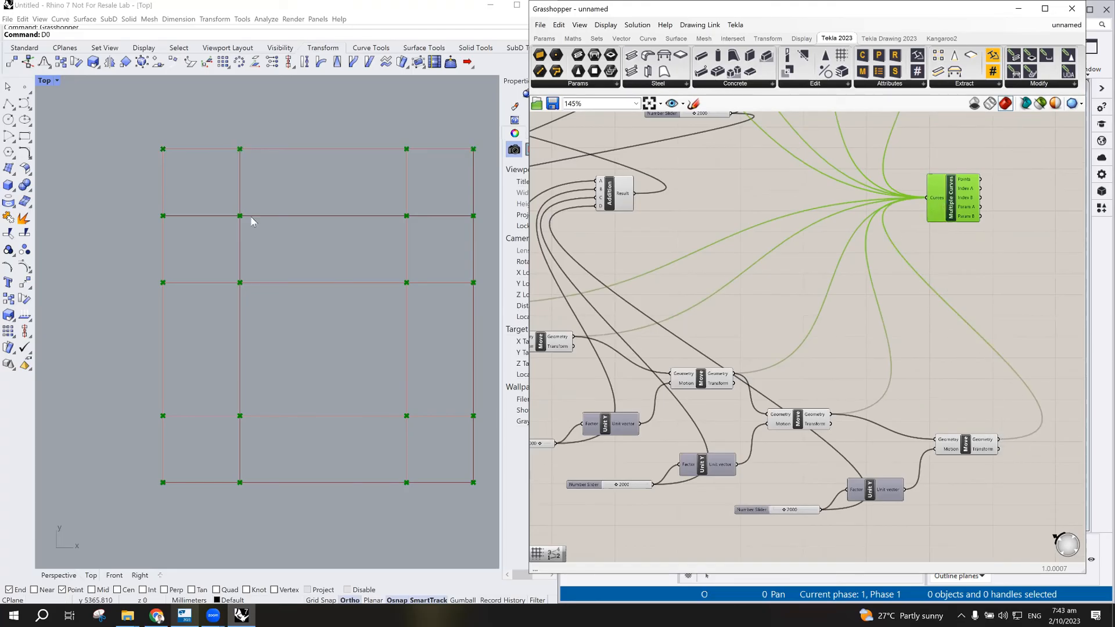
# - Examine the wires entering Multiple Curves and its outputs, comparing them with the intersection points in the grid preview
pyautogui.scroll(-3, 853, 338)
pyautogui.scroll(3, 632, 347)
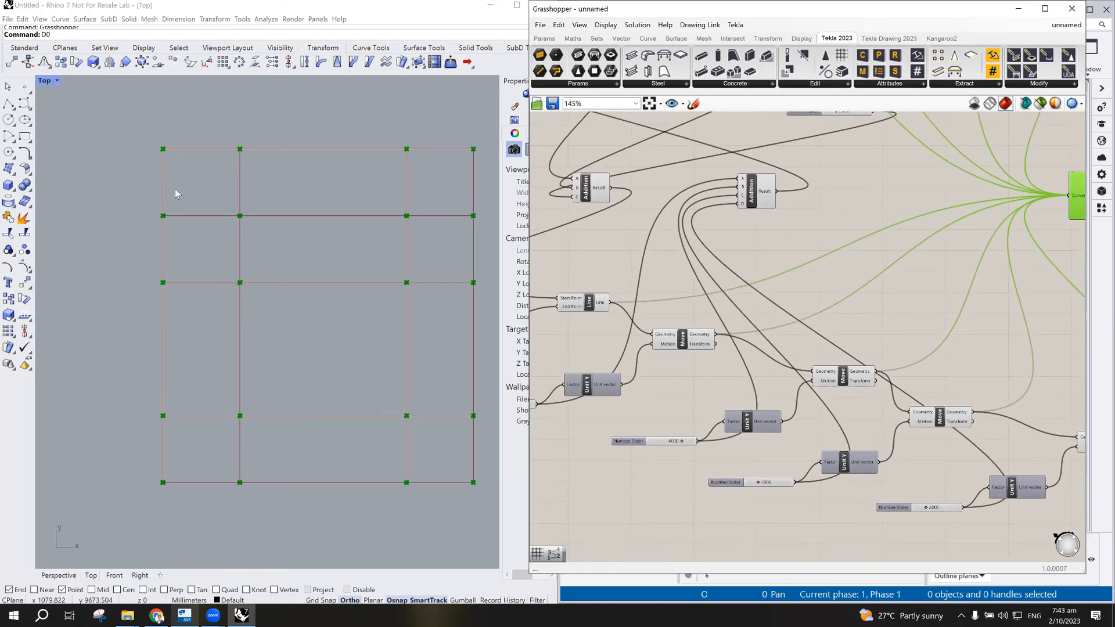
pyautogui.scroll(-2, 894, 337)
pyautogui.scroll(2, 608, 280)
pyautogui.scroll(-2, 813, 376)
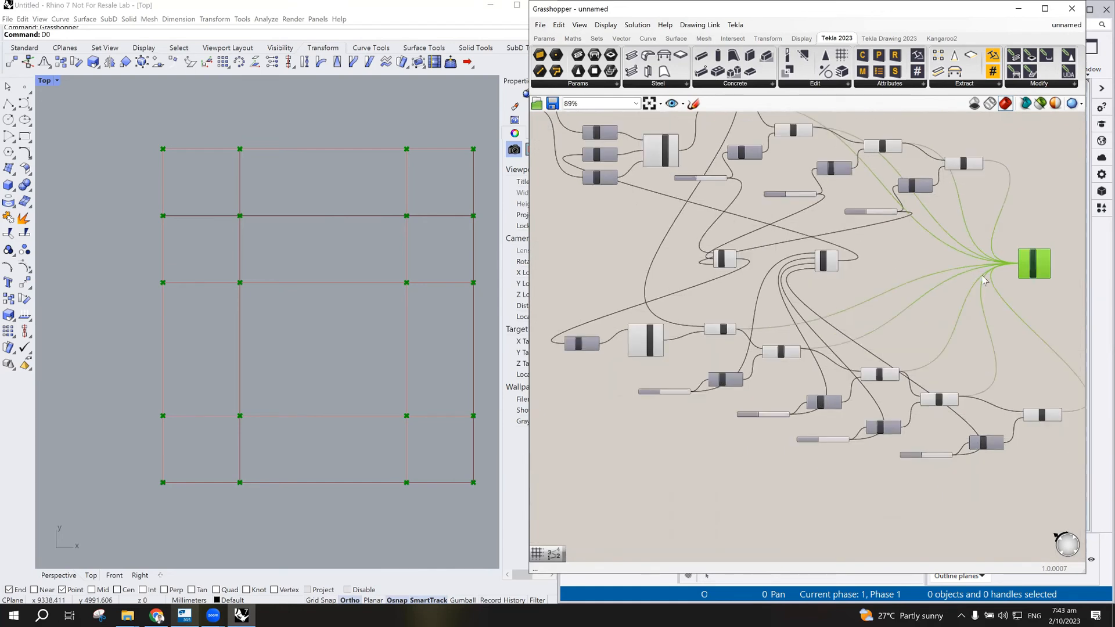
pyautogui.scroll(3, 907, 292)
pyautogui.scroll(-2, 904, 276)
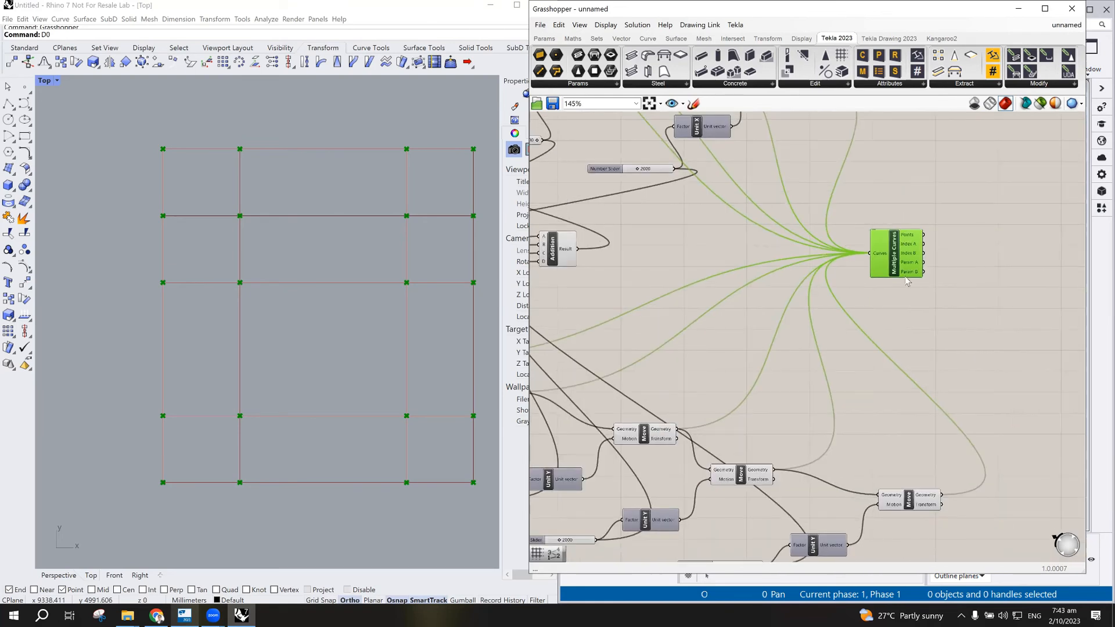
pyautogui.scroll(4, 905, 262)
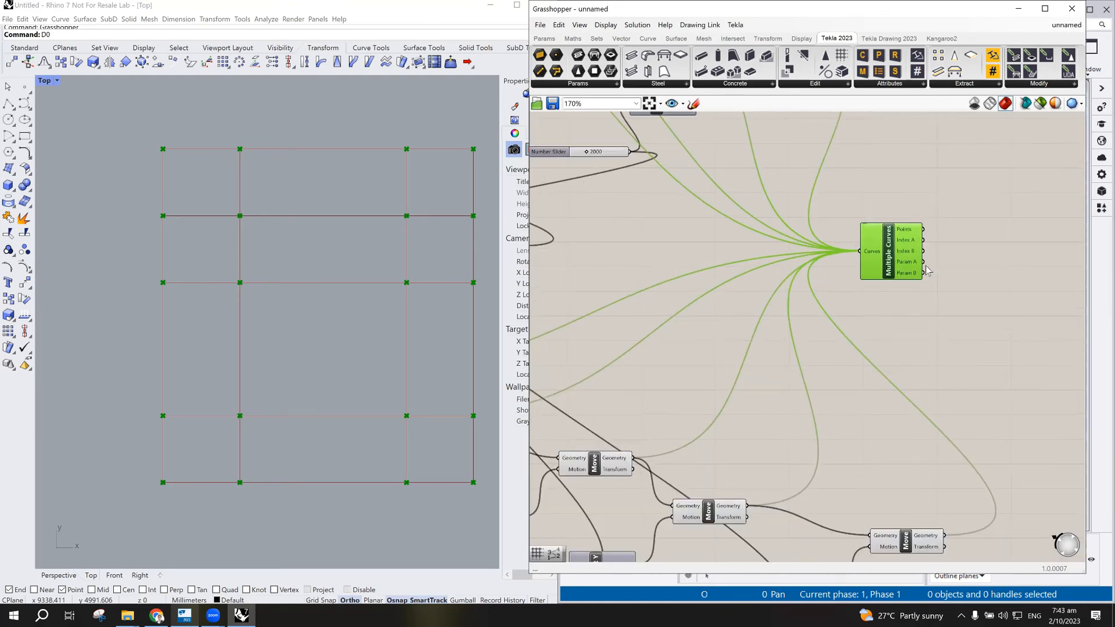
pyautogui.click(884, 257)
pyautogui.scroll(-5, 865, 264)
pyautogui.scroll(5, 966, 270)
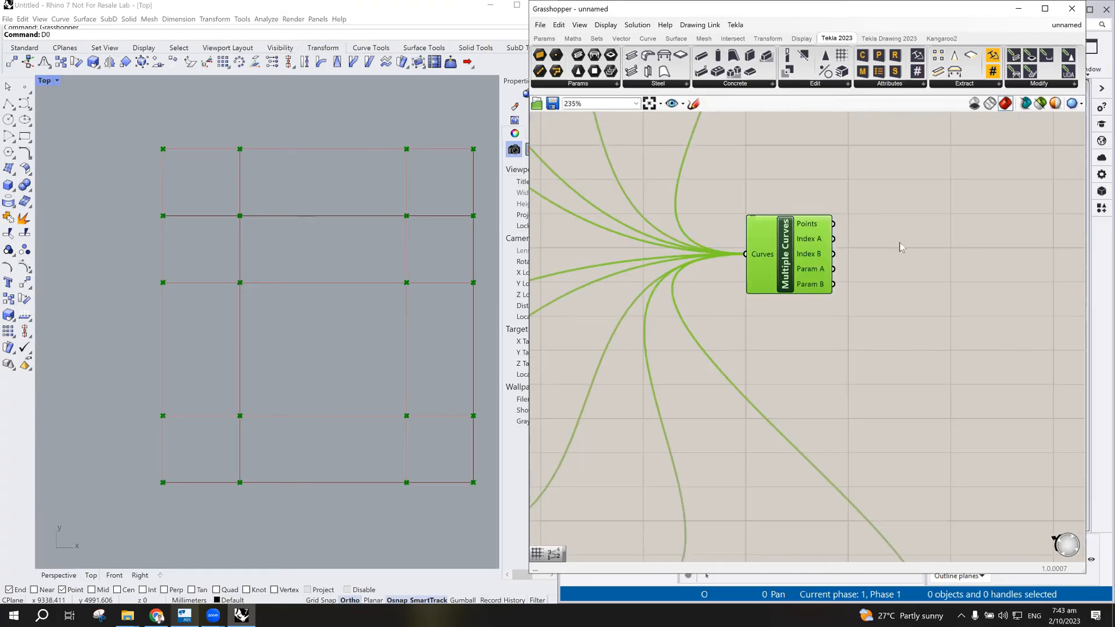
# - Add a Panel beside Multiple Curves, make it taller, and connect the Points output to it
pyautogui.doubleClick(968, 259)
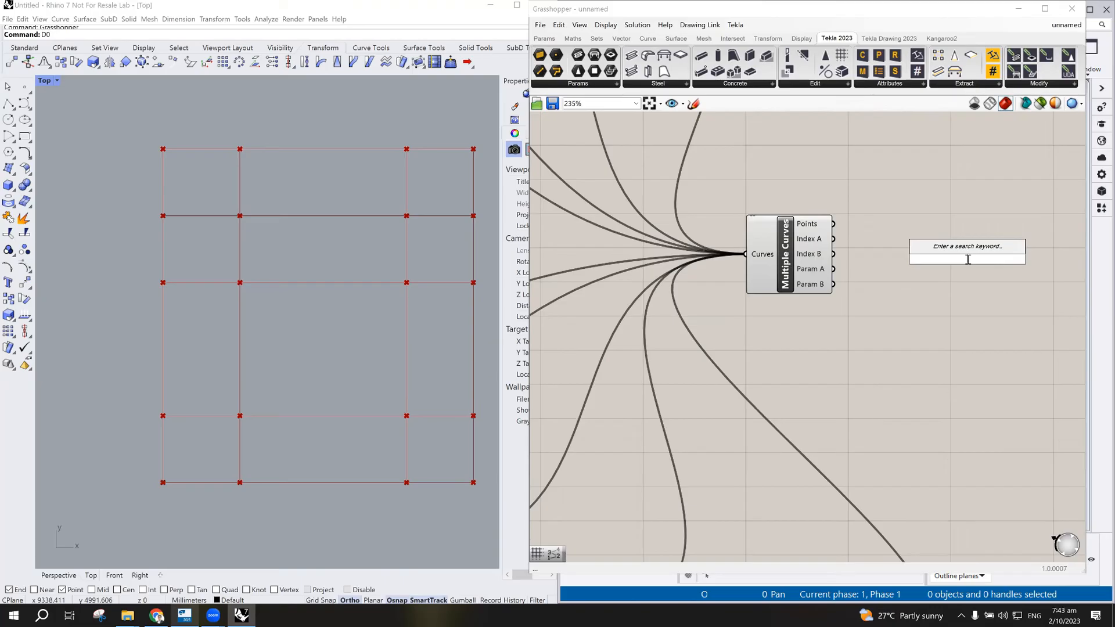
pyautogui.write('//')
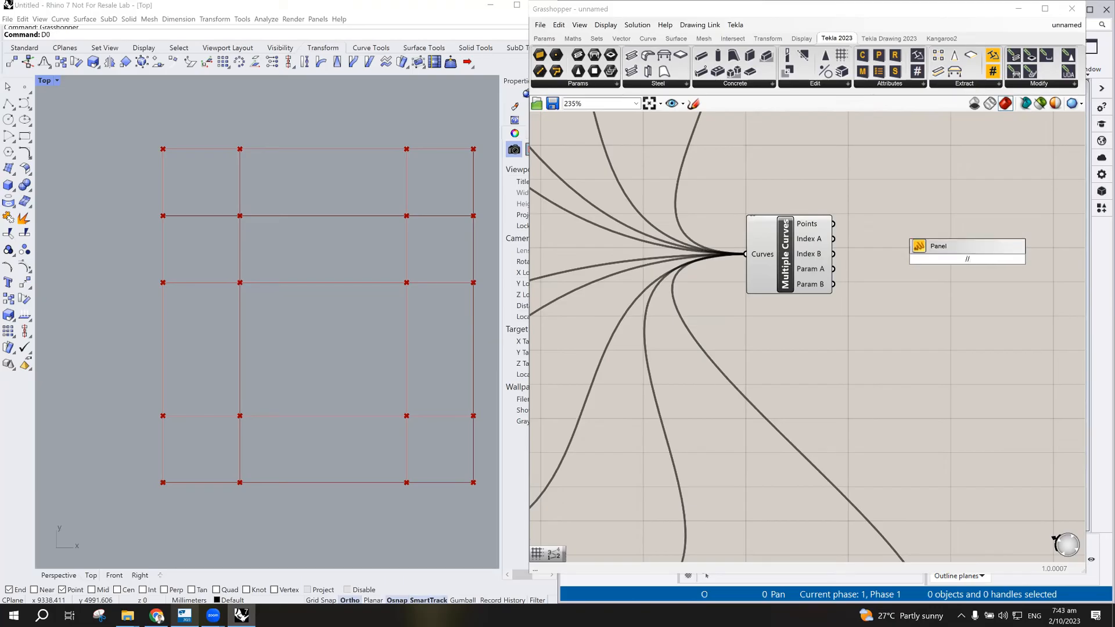
pyautogui.press('Return')
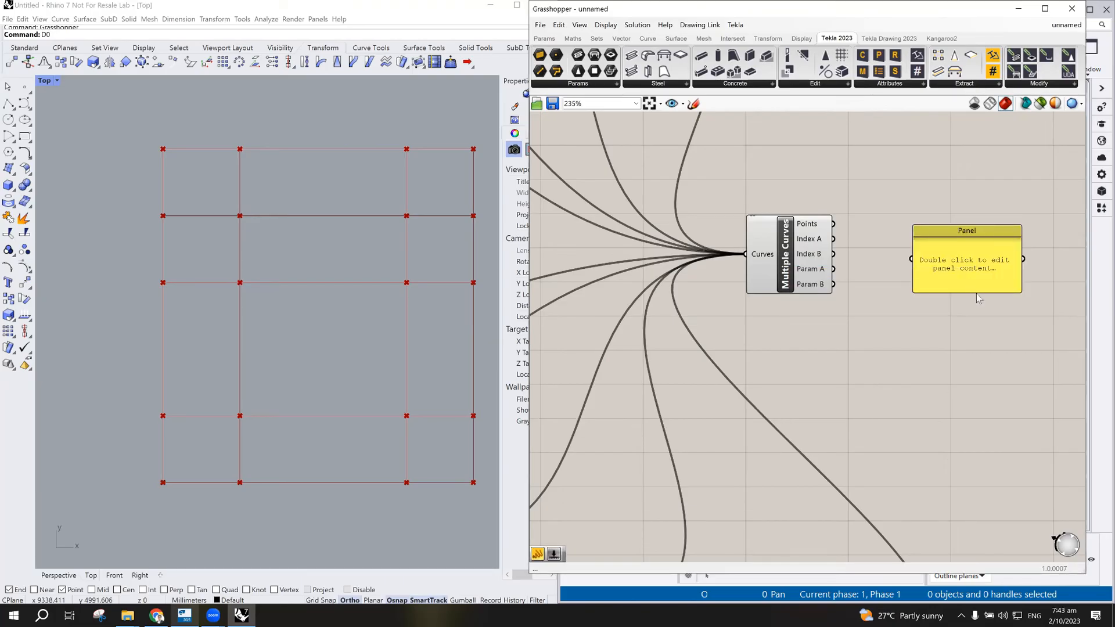
pyautogui.moveTo(976, 294); pyautogui.dragTo(976, 483)
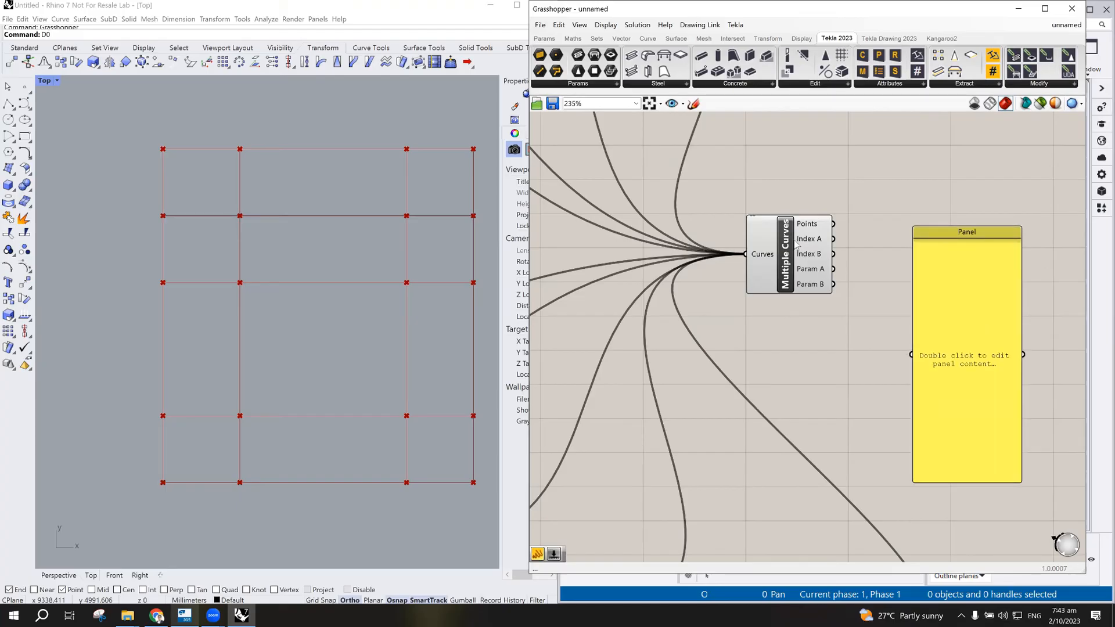
pyautogui.moveTo(834, 224); pyautogui.dragTo(910, 354)
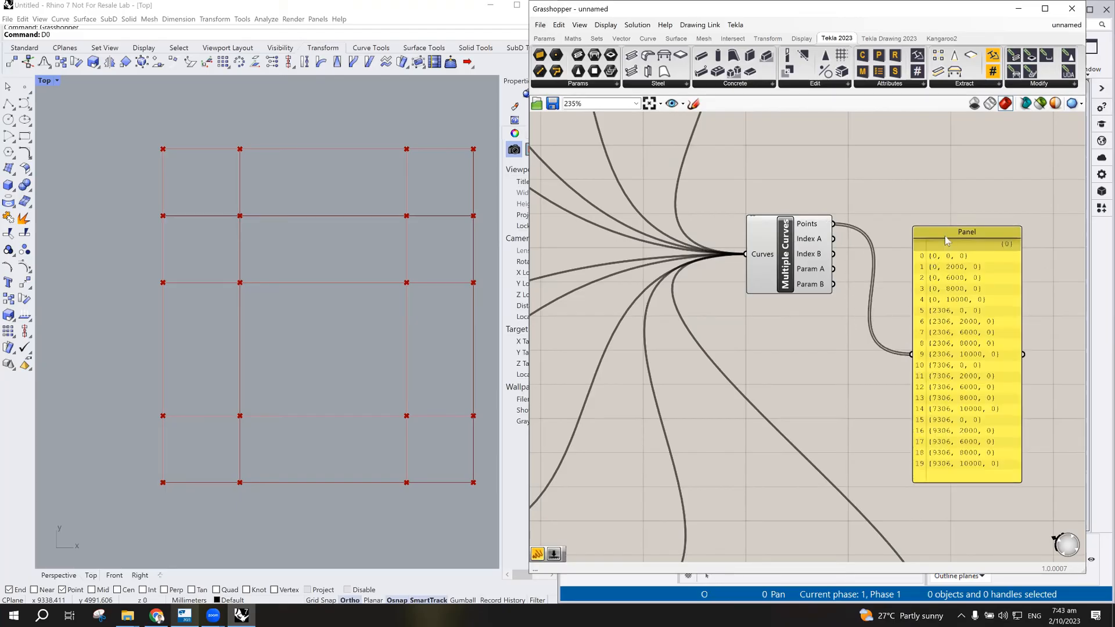
# - Move the points Panel level with the Multiple Curves component and widen it
pyautogui.moveTo(965, 227); pyautogui.dragTo(953, 139)
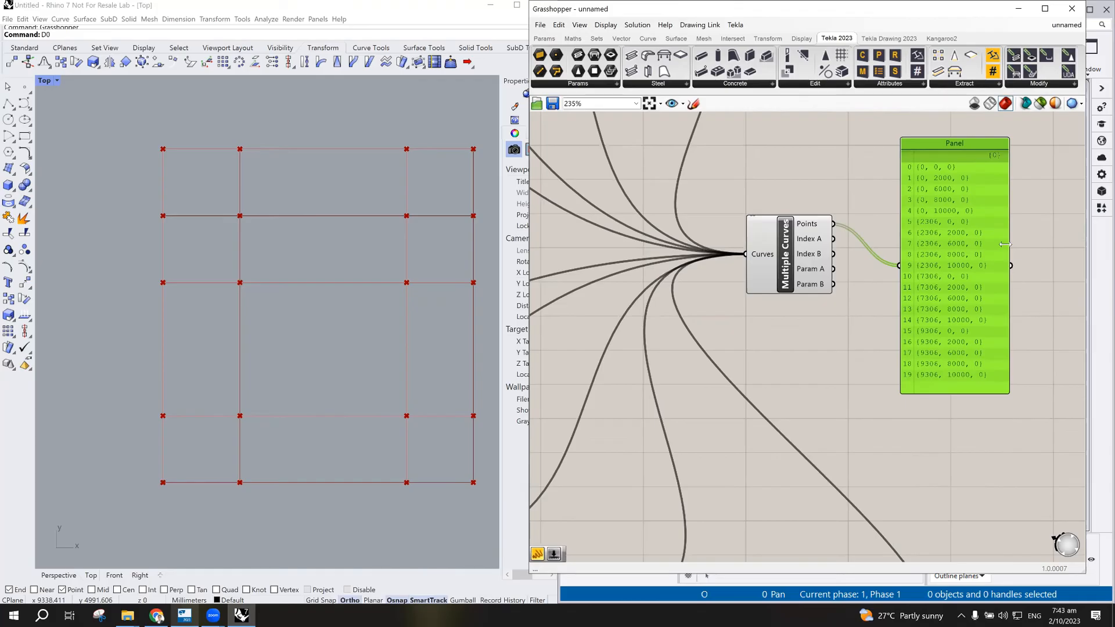
pyautogui.moveTo(1033, 248); pyautogui.dragTo(1055, 256)
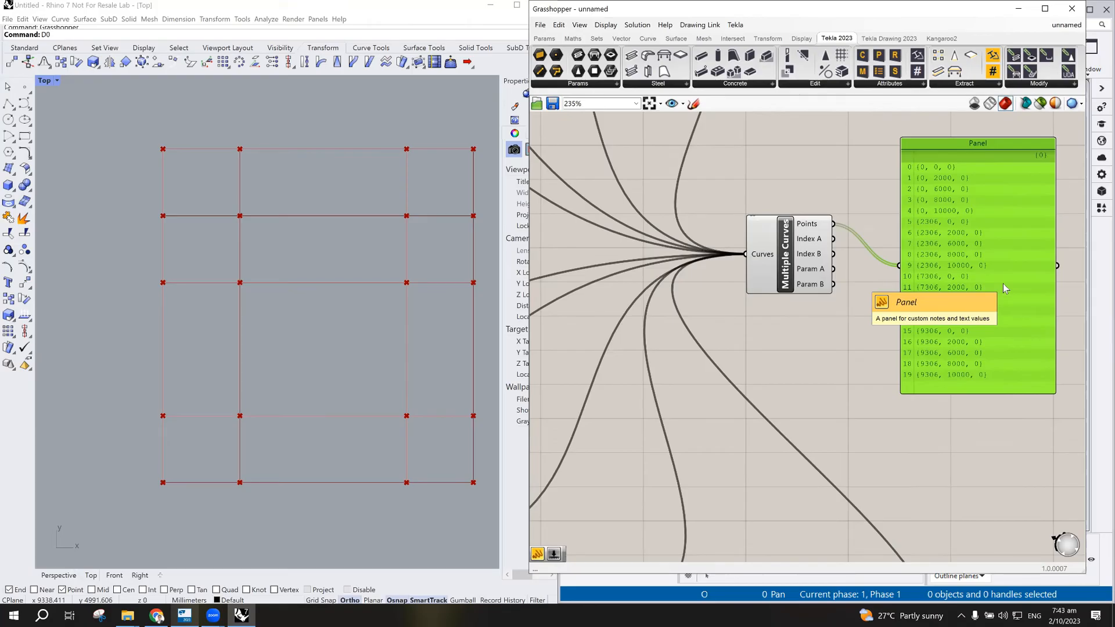
pyautogui.click(850, 163)
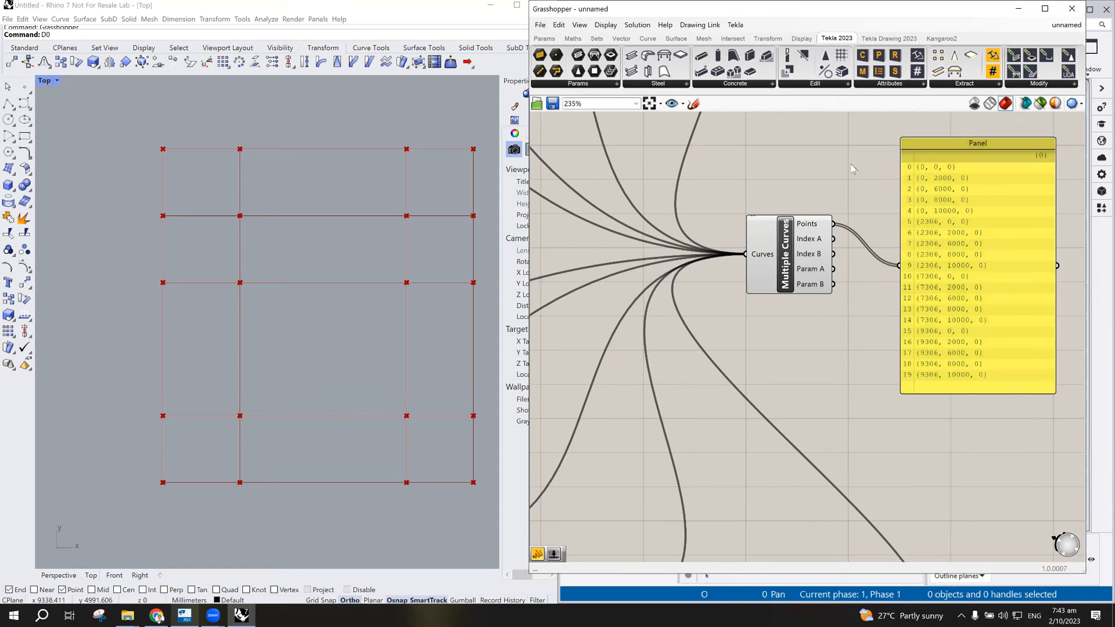
pyautogui.click(943, 158)
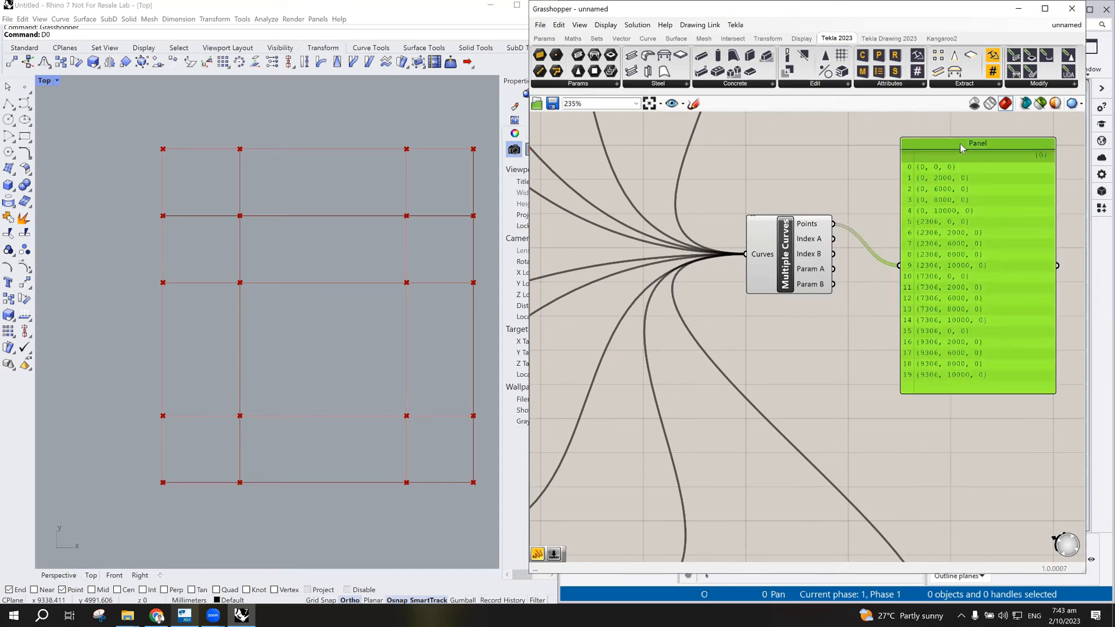
pyautogui.moveTo(943, 160); pyautogui.dragTo(944, 173)
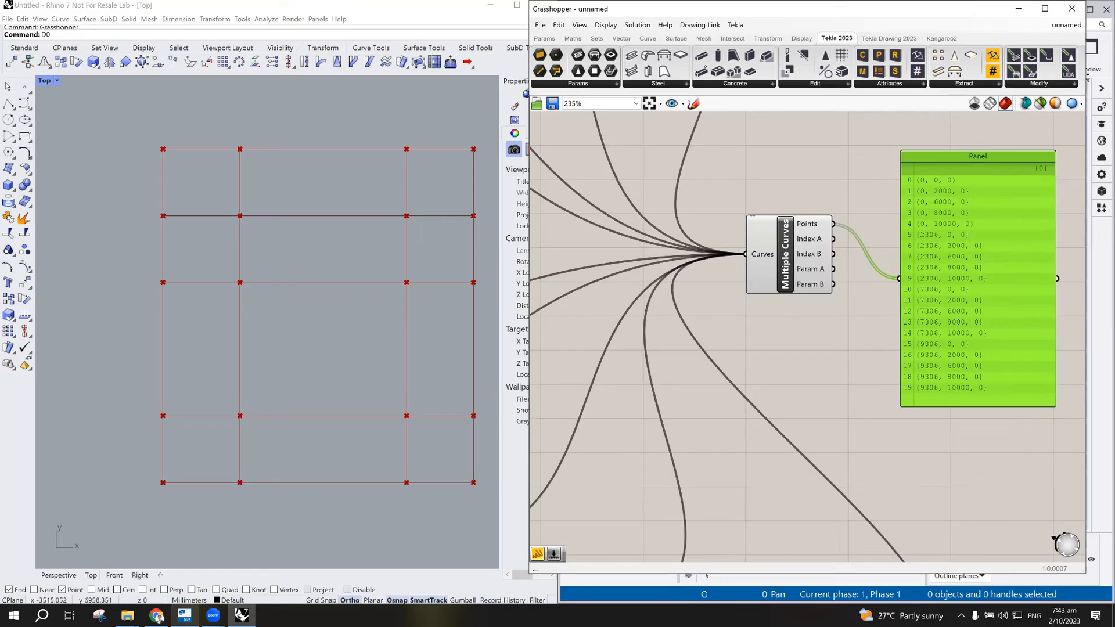
# - Move the Grasshopper window over the Rhino viewport to uncover the Tekla Structures 3D view
pyautogui.click(156, 616)
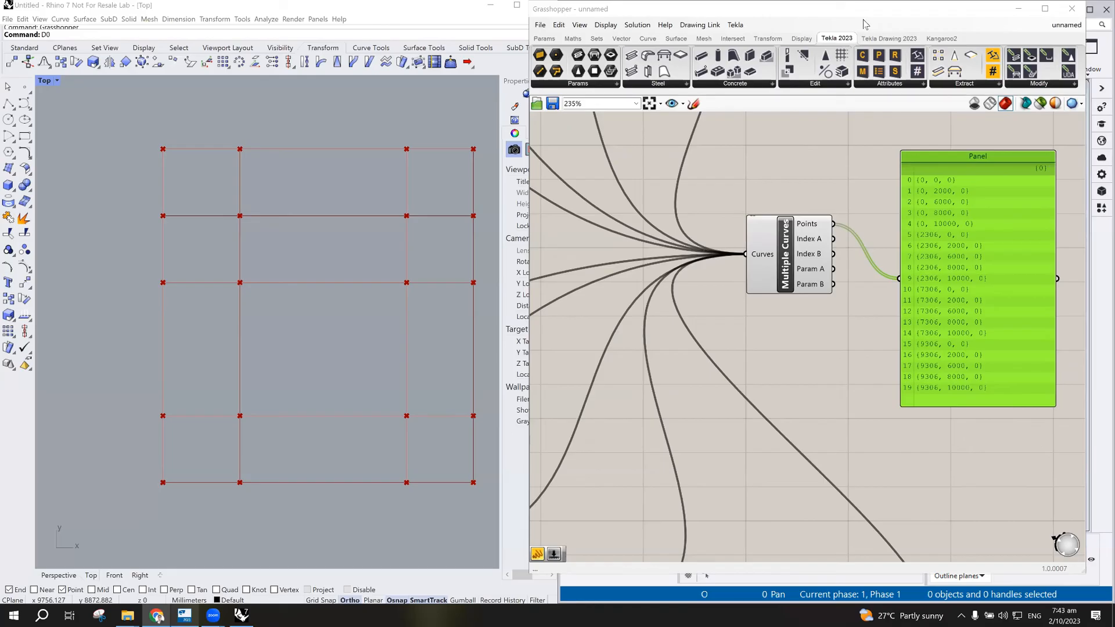
pyautogui.moveTo(864, 20); pyautogui.dragTo(549, 61)
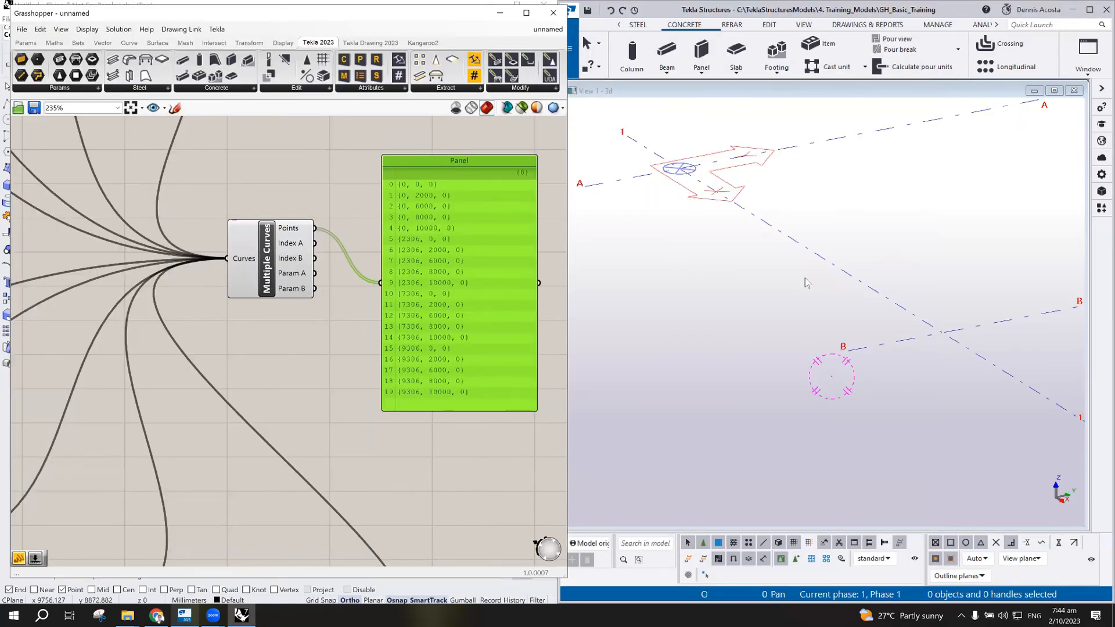
# - Delete the existing grid from the Tekla Structures 3D view and redraw the view to clear its leftover labels
pyautogui.scroll(-2, 805, 279)
pyautogui.scroll(-5, 805, 280)
pyautogui.keyDown('ctrl'); pyautogui.moveTo(949, 365); pyautogui.dragTo(1016, 388, button='middle'); pyautogui.keyUp('ctrl')
pyautogui.scroll(4, 813, 320)
pyautogui.click(825, 294)
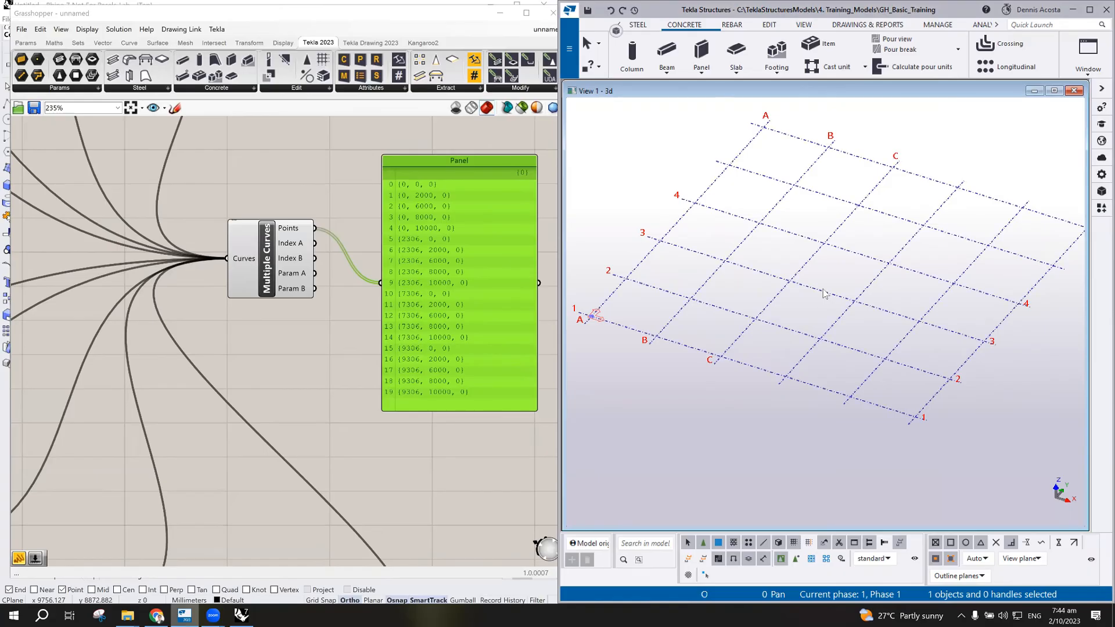
pyautogui.press('Delete')
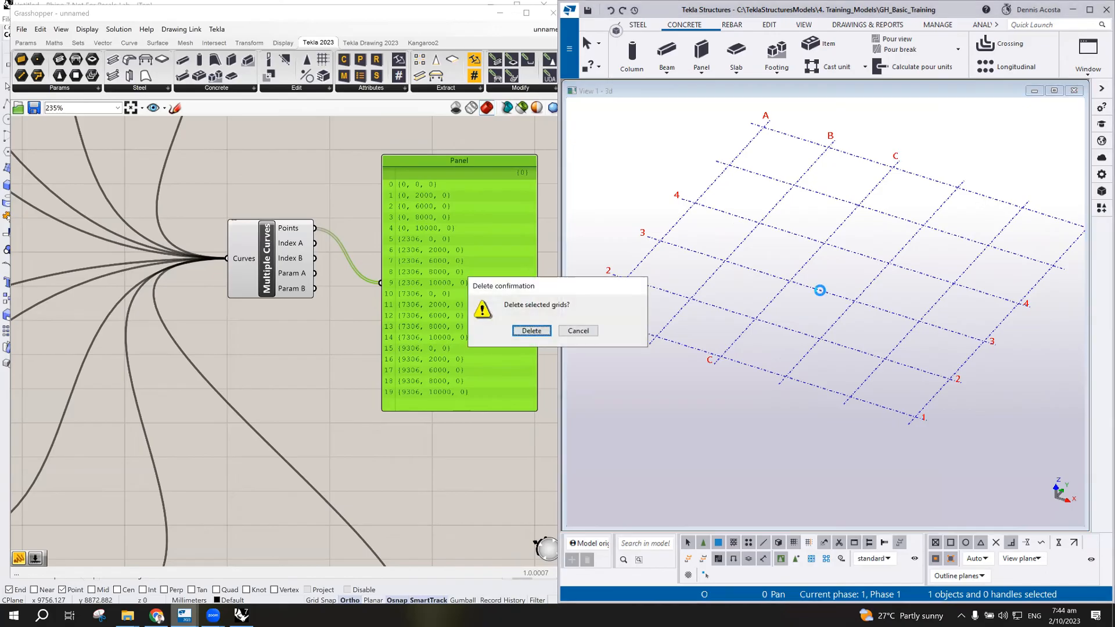
pyautogui.click(531, 331)
pyautogui.scroll(-2, 784, 315)
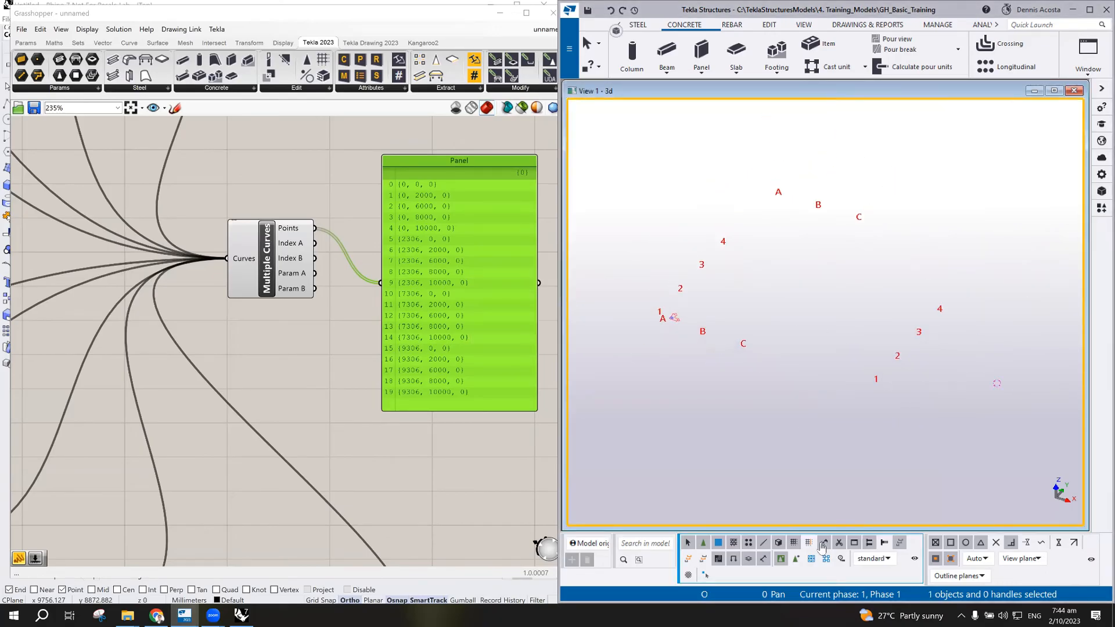
pyautogui.rightClick(824, 291)
pyautogui.click(864, 357)
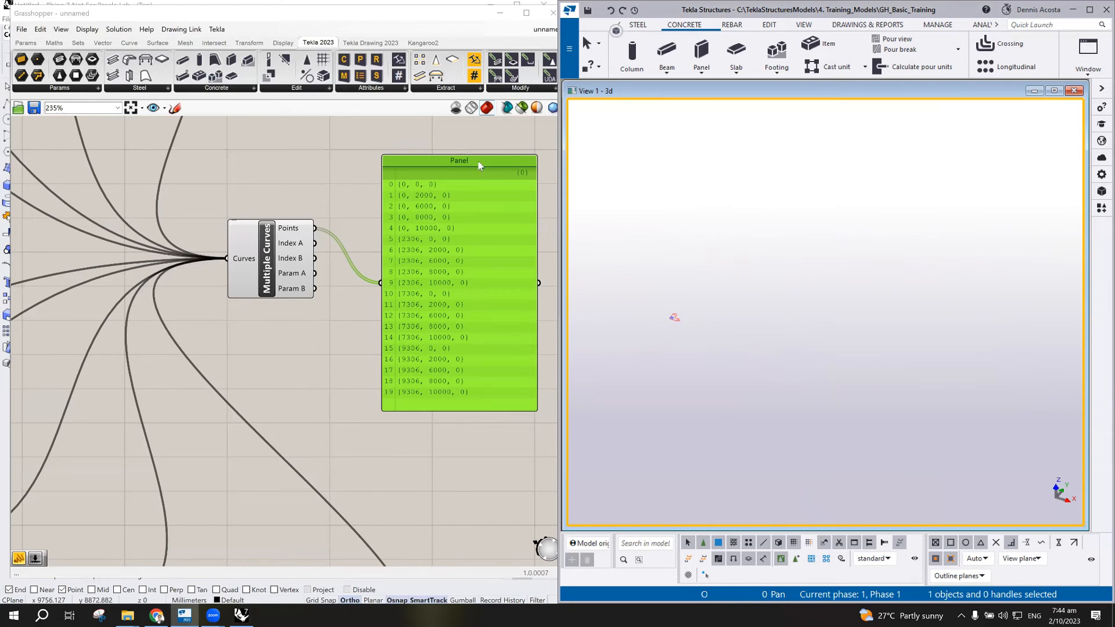
# - Move the points Panel above the Multiple Curves component to free the space beside its outputs
pyautogui.moveTo(475, 163); pyautogui.dragTo(478, 140)
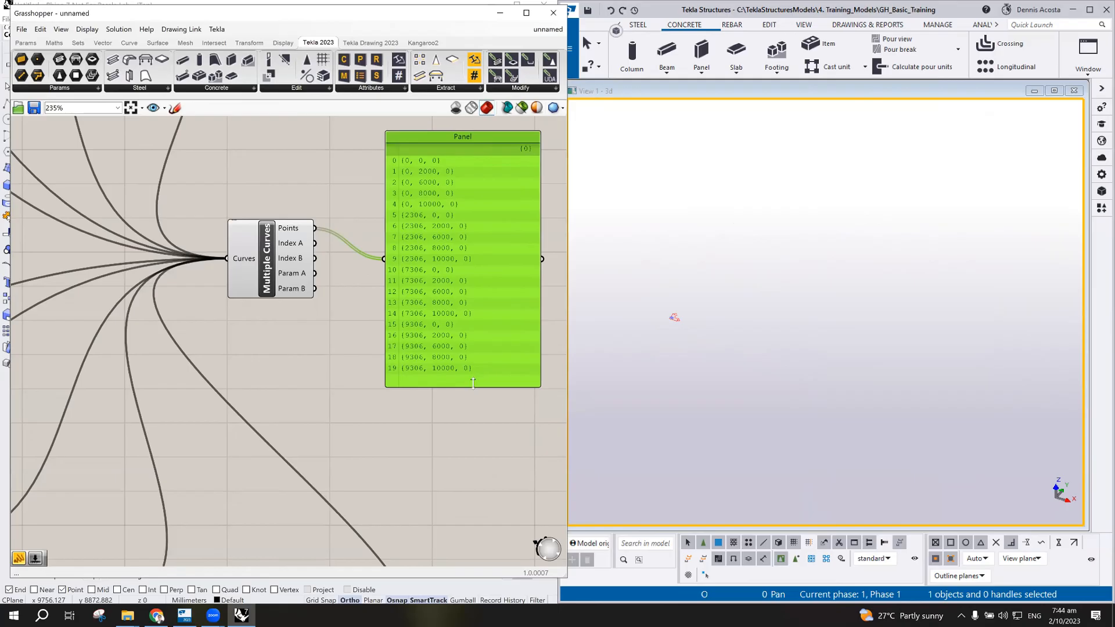
pyautogui.scroll(-5, 458, 203)
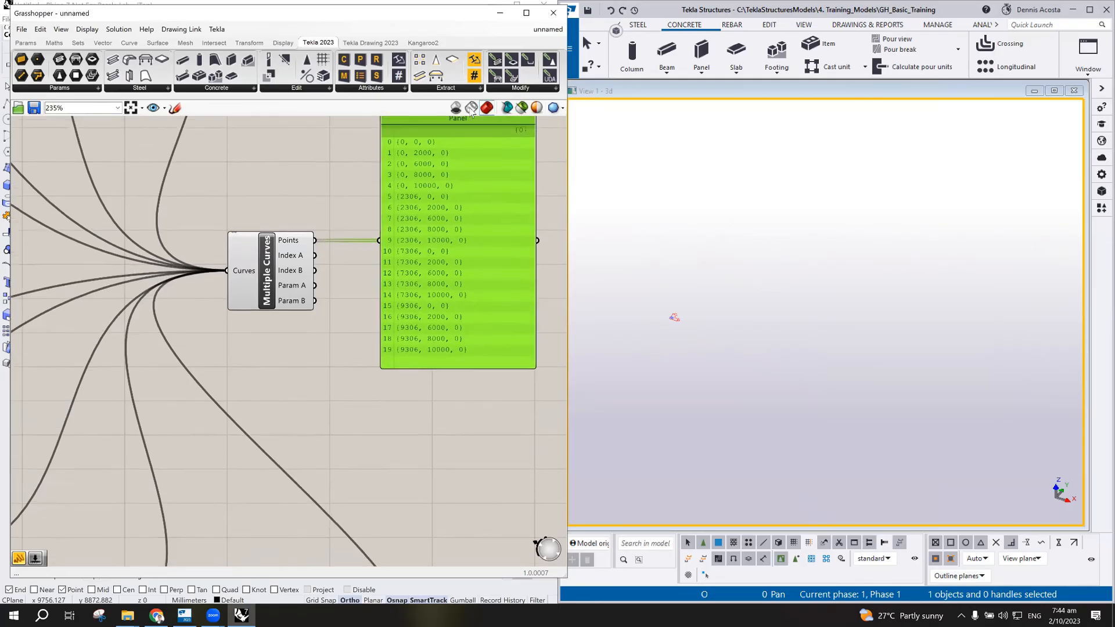
pyautogui.moveTo(455, 199); pyautogui.dragTo(448, 146)
pyautogui.scroll(5, 465, 294)
pyautogui.scroll(-5, 465, 295)
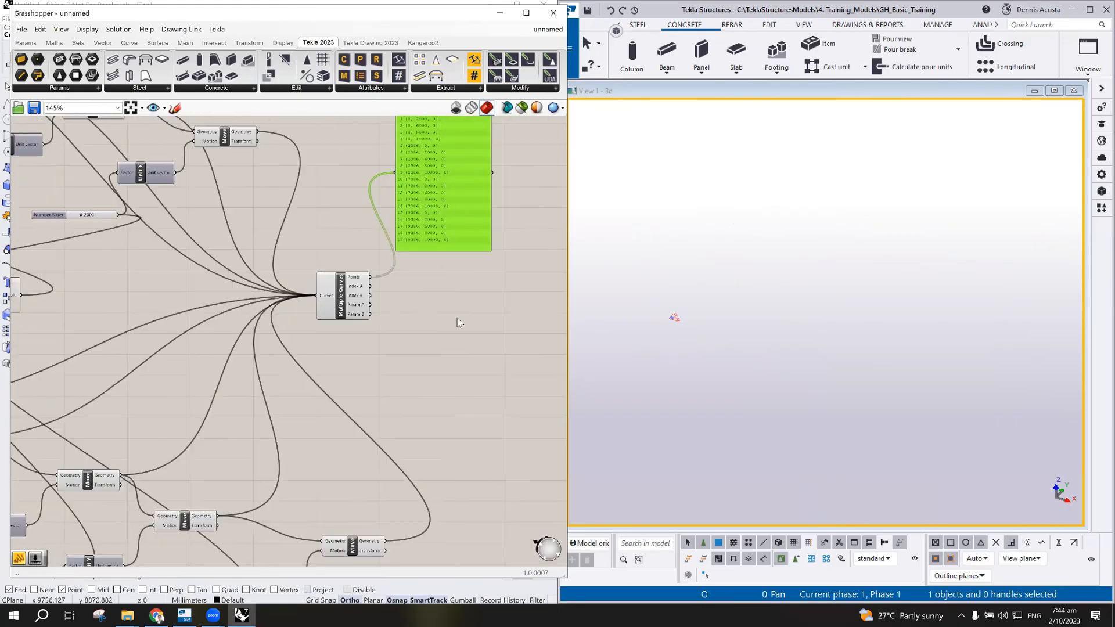
pyautogui.scroll(6, 430, 174)
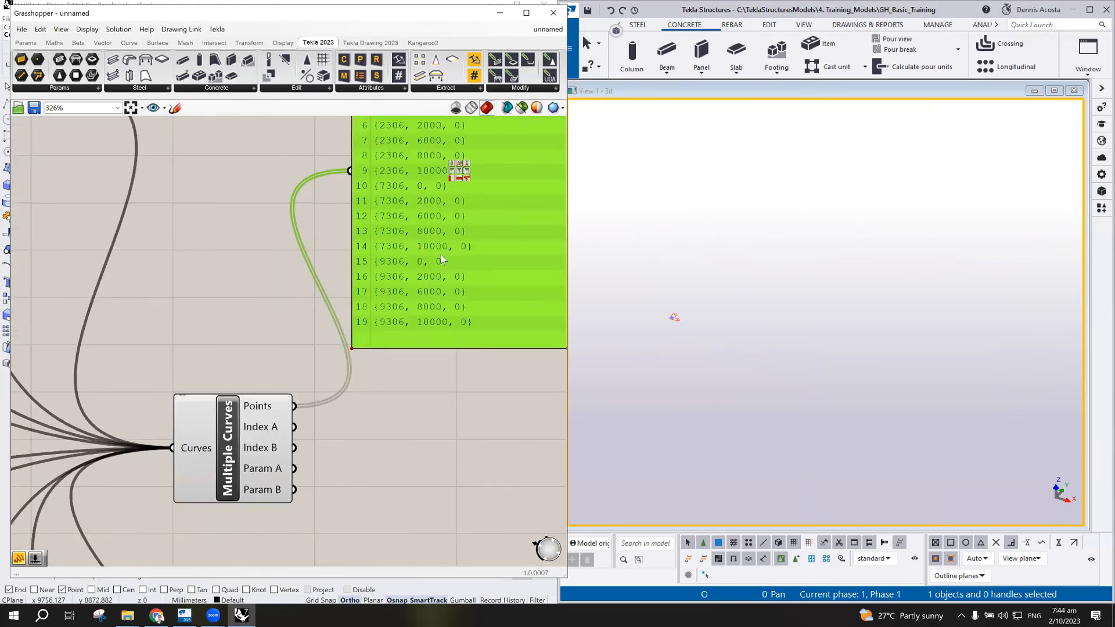
pyautogui.scroll(-4, 442, 279)
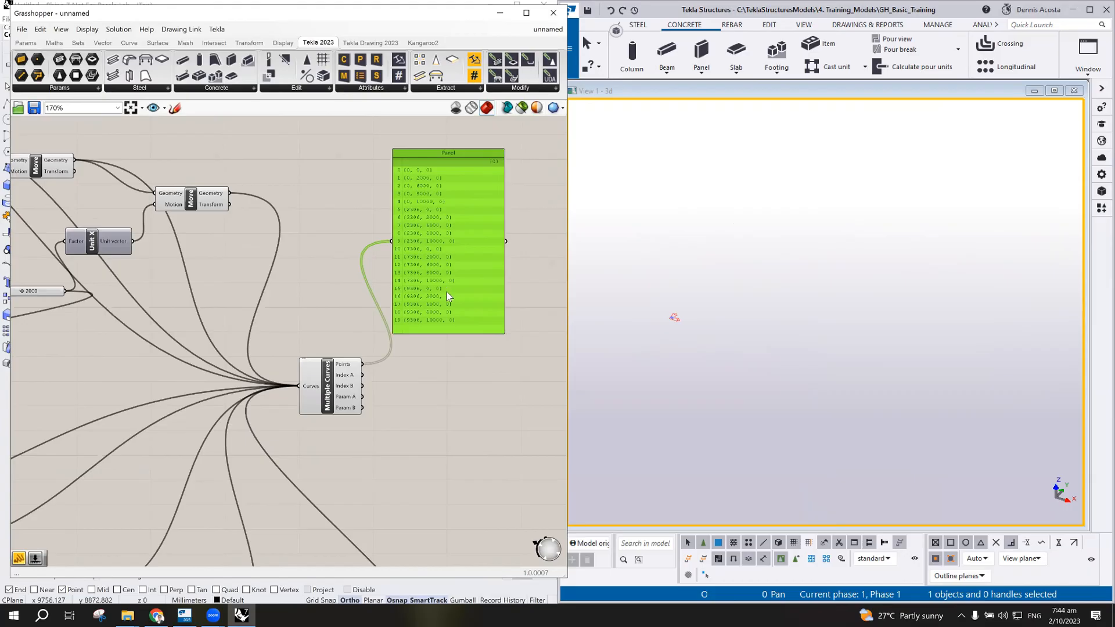
# - Add a Tekla Grid component beside Multiple Curves and connect the Points output to its Points input
pyautogui.scroll(3, 406, 262)
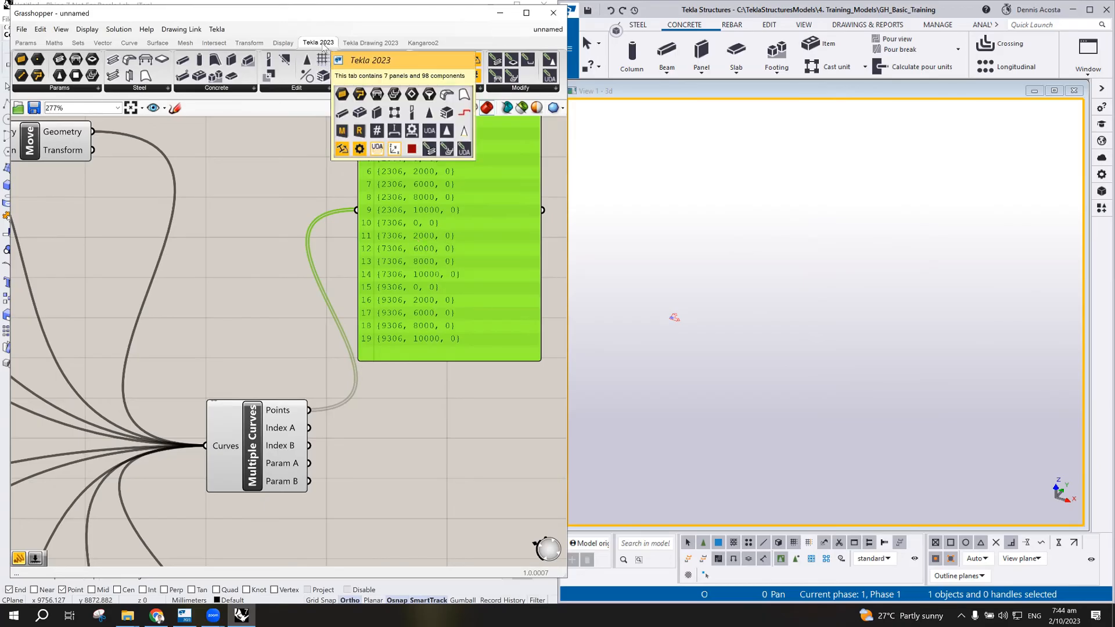
pyautogui.moveTo(325, 62); pyautogui.dragTo(462, 489)
pyautogui.moveTo(310, 411); pyautogui.dragTo(403, 456)
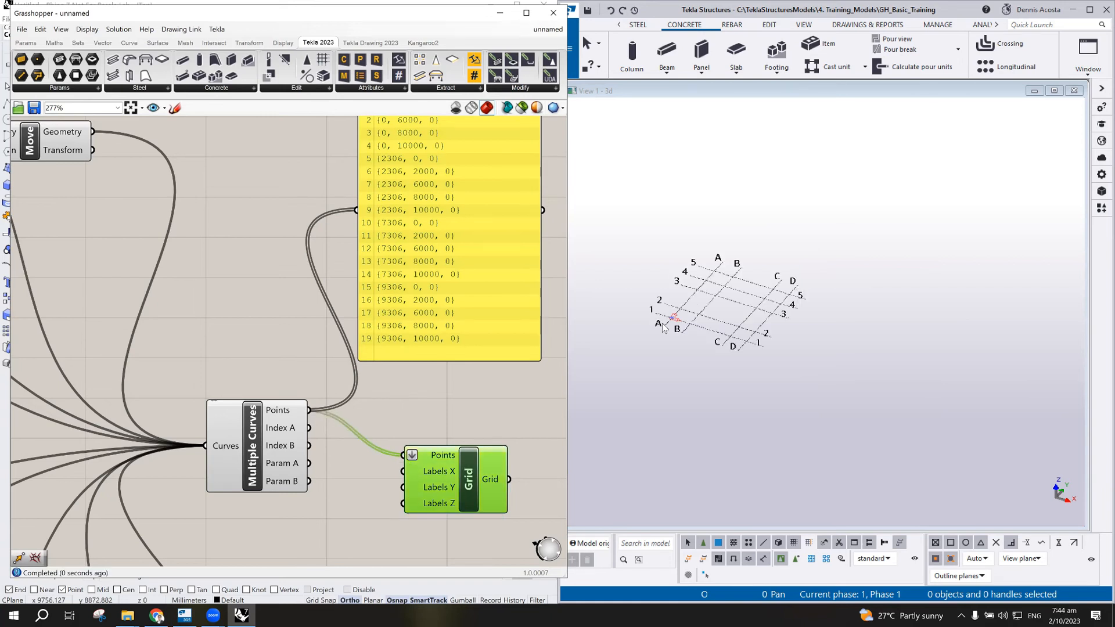
# - Examine the generated grid lines, their labels and spacing in the Tekla Structures 3D view
pyautogui.scroll(5, 691, 319)
pyautogui.scroll(3, 691, 316)
pyautogui.scroll(-5, 691, 316)
pyautogui.scroll(4, 692, 327)
pyautogui.scroll(-2, 741, 308)
pyautogui.scroll(1, 766, 334)
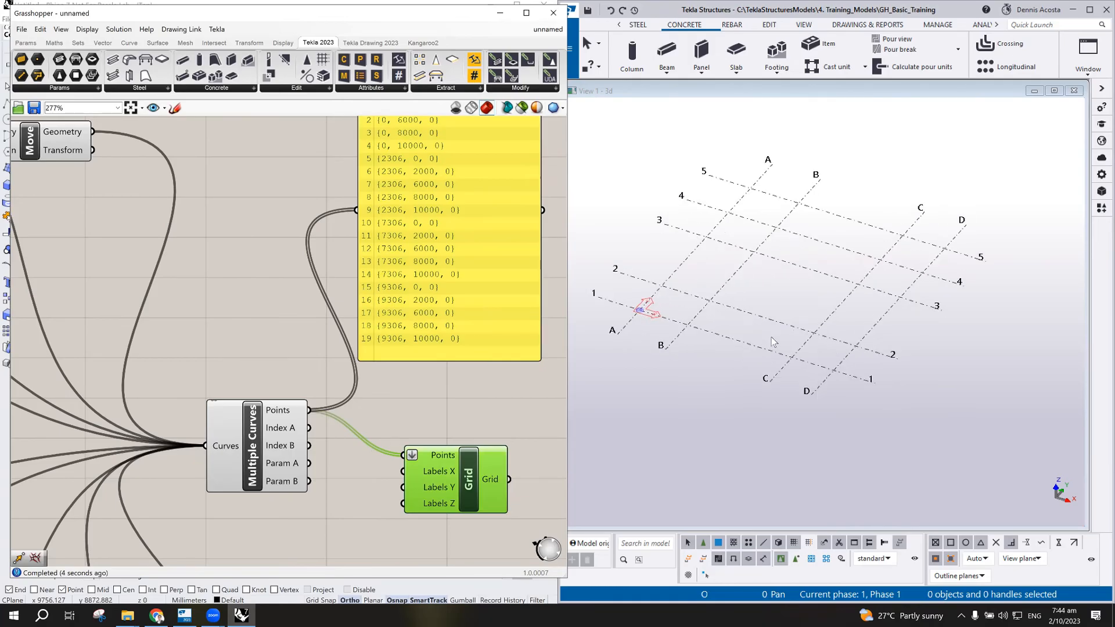
pyautogui.scroll(-3, 784, 333)
pyautogui.scroll(2, 706, 296)
pyautogui.scroll(1, 699, 292)
pyautogui.scroll(1, 699, 290)
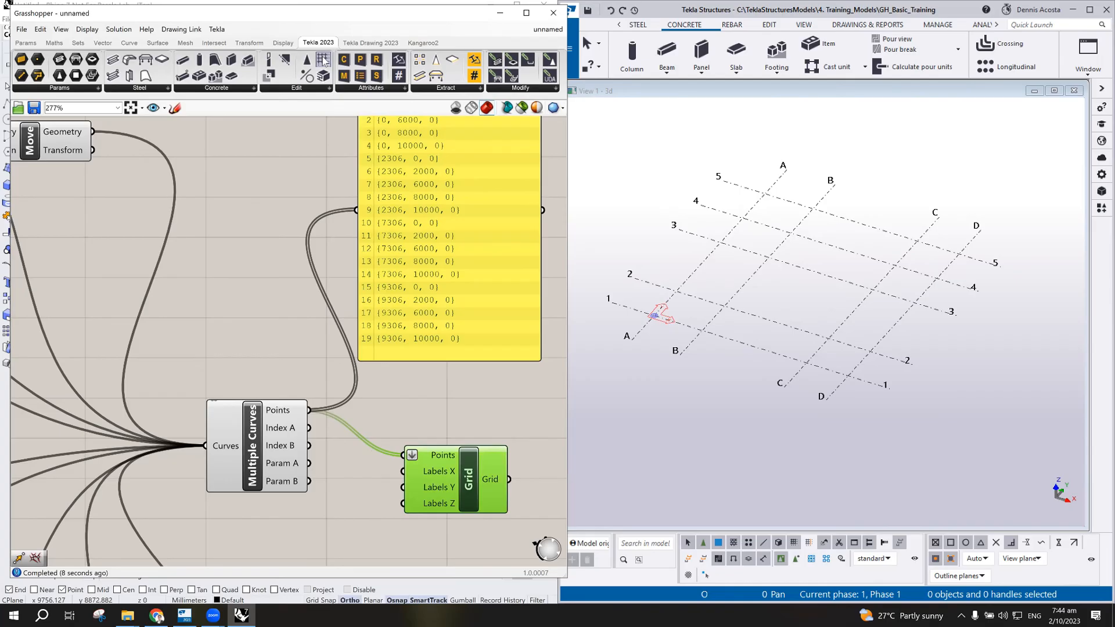
# - Set the last two Y-direction spacing sliders to 5000, moving grid lines 5 and 4
pyautogui.scroll(-3, 510, 377)
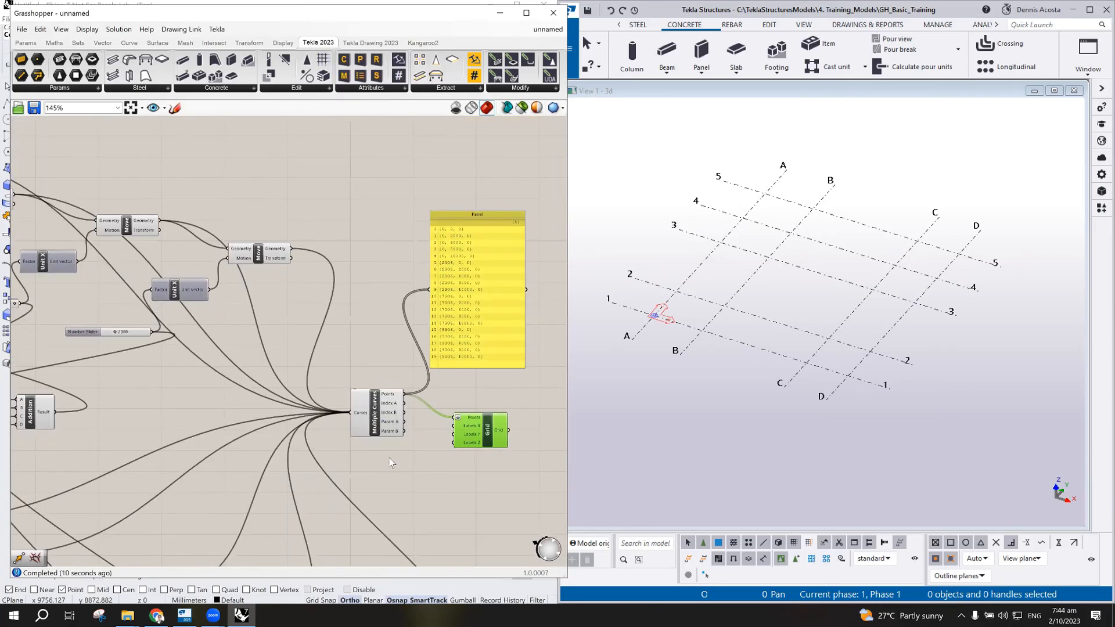
pyautogui.scroll(-3, 391, 462)
pyautogui.moveTo(357, 449); pyautogui.dragTo(354, 231, button='right')
pyautogui.scroll(3, 334, 371)
pyautogui.scroll(4, 278, 372)
pyautogui.moveTo(195, 422); pyautogui.dragTo(301, 425)
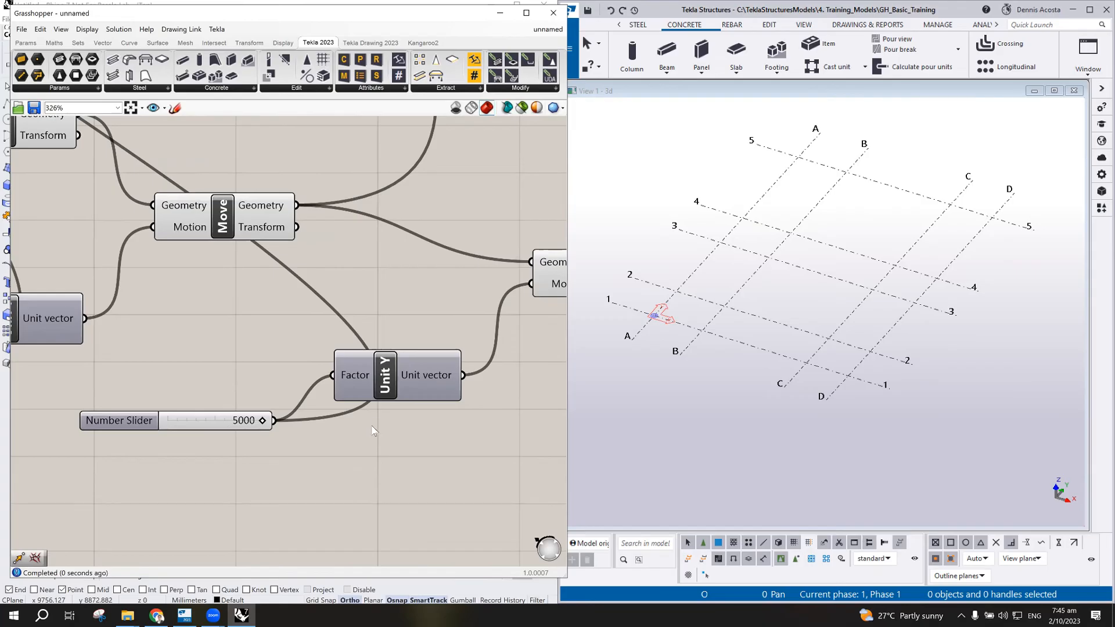
pyautogui.scroll(-5, 373, 430)
pyautogui.scroll(6, 219, 418)
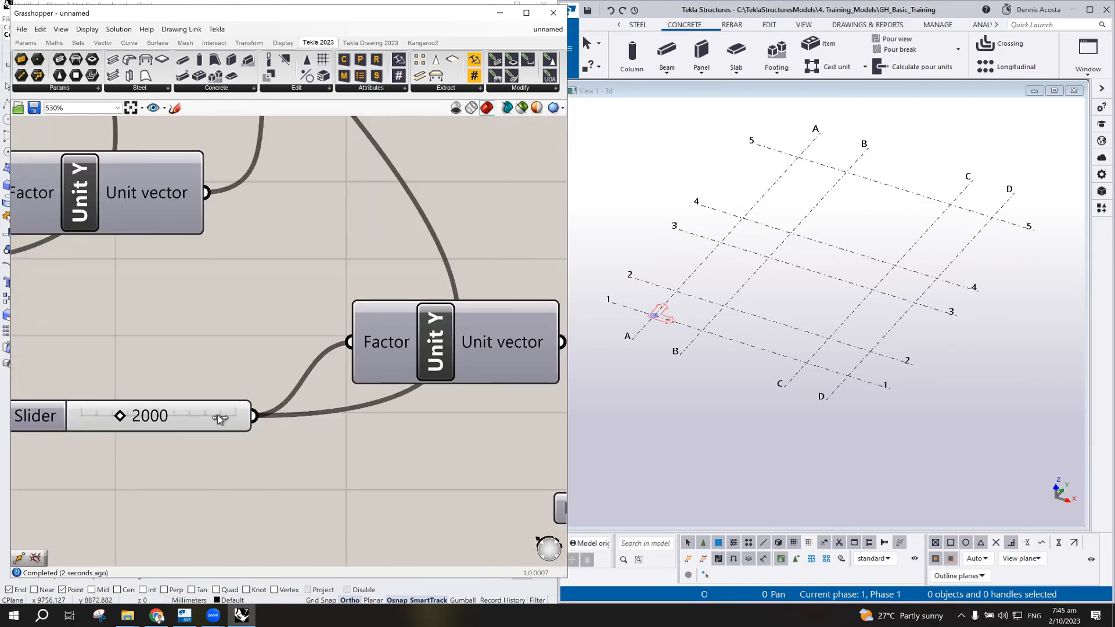
pyautogui.moveTo(219, 418); pyautogui.dragTo(287, 419)
# - Set the first two Y-direction spacing sliders to 5000, adjusting grid lines 3 and 2
pyautogui.scroll(-4, 461, 457)
pyautogui.scroll(3, 245, 388)
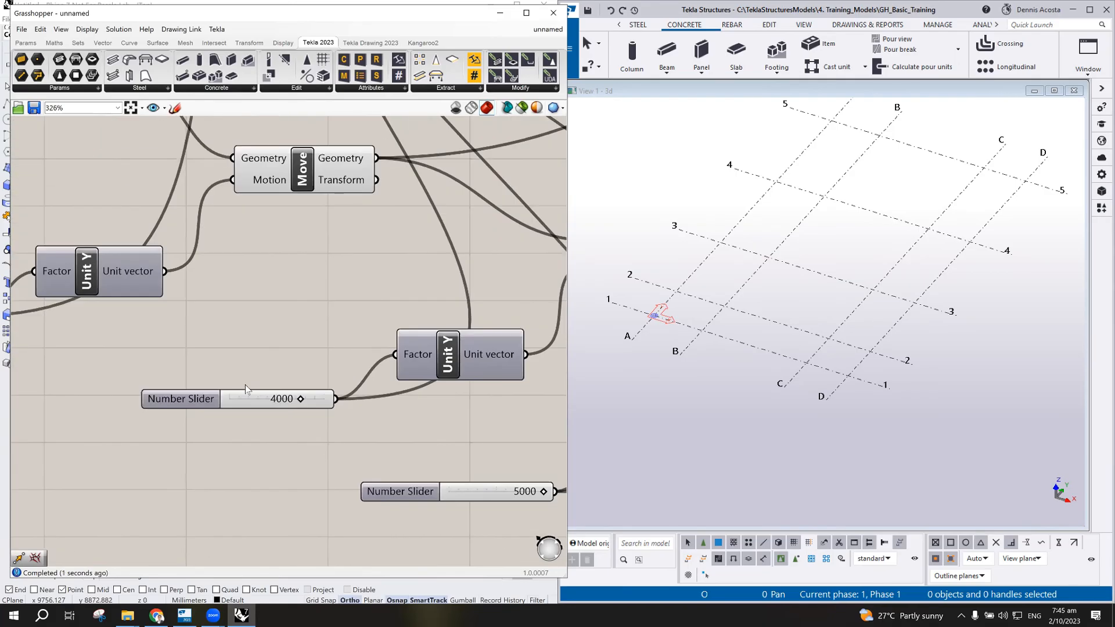
pyautogui.moveTo(301, 400); pyautogui.dragTo(332, 401)
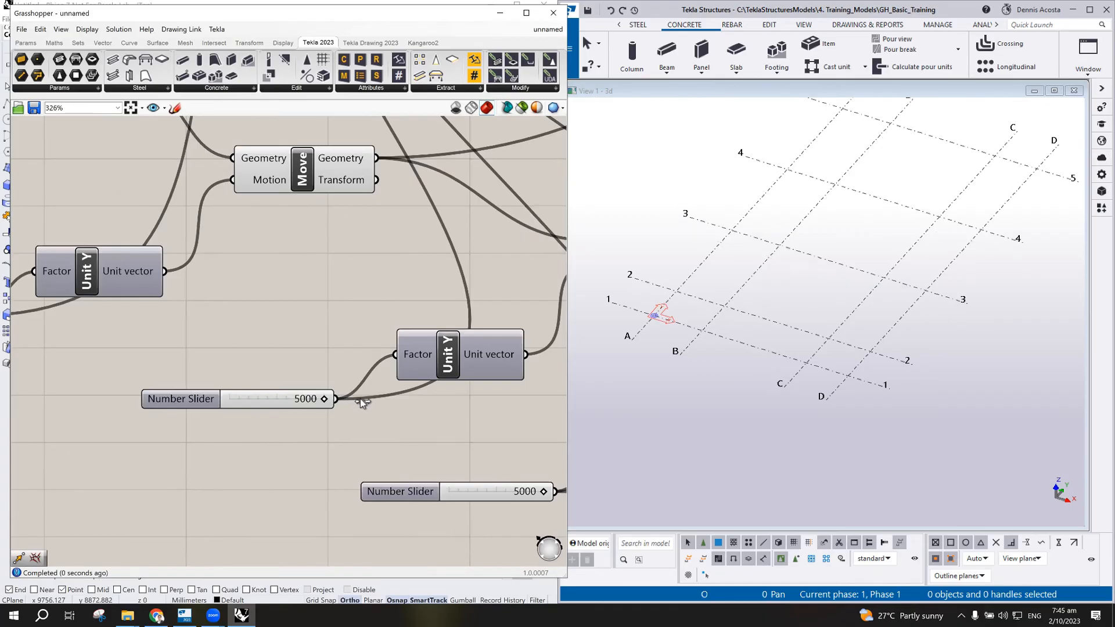
pyautogui.scroll(-4, 361, 403)
pyautogui.scroll(4, 142, 369)
pyautogui.moveTo(192, 376); pyautogui.dragTo(271, 375)
# - Set the first and third X-direction spacing sliders to 5000 to space grid lines A to D evenly
pyautogui.scroll(-5, 324, 419)
pyautogui.scroll(4, 345, 251)
pyautogui.moveTo(367, 295); pyautogui.dragTo(459, 296)
pyautogui.scroll(-3, 480, 310)
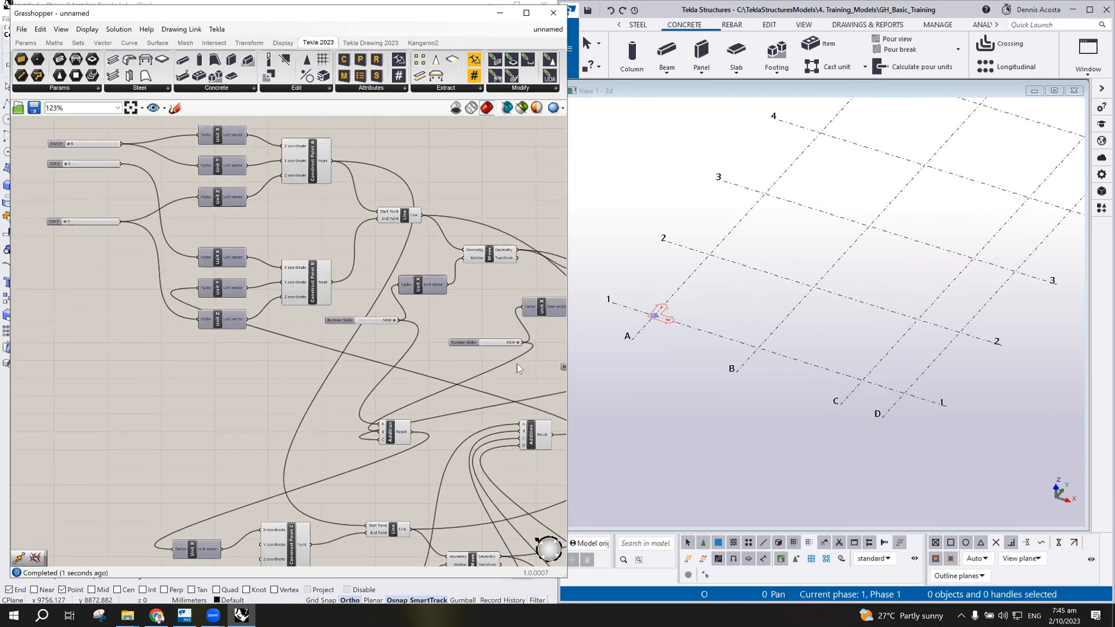
pyautogui.moveTo(517, 363); pyautogui.dragTo(293, 316, button='right')
pyautogui.scroll(2, 381, 326)
pyautogui.scroll(1, 381, 328)
pyautogui.moveTo(379, 324); pyautogui.dragTo(456, 325)
pyautogui.scroll(-2, 377, 352)
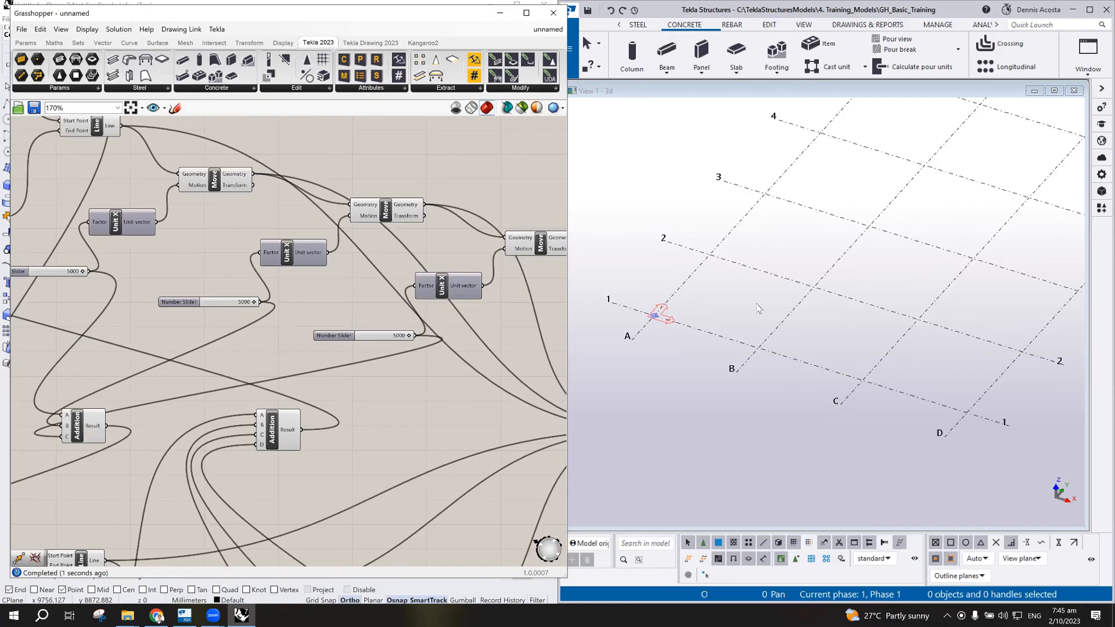
# - Compare the Grid component's inputs with the updated grid, and select that grid in the Tekla Structures 3D view
pyautogui.moveTo(408, 372); pyautogui.dragTo(136, 321, button='right')
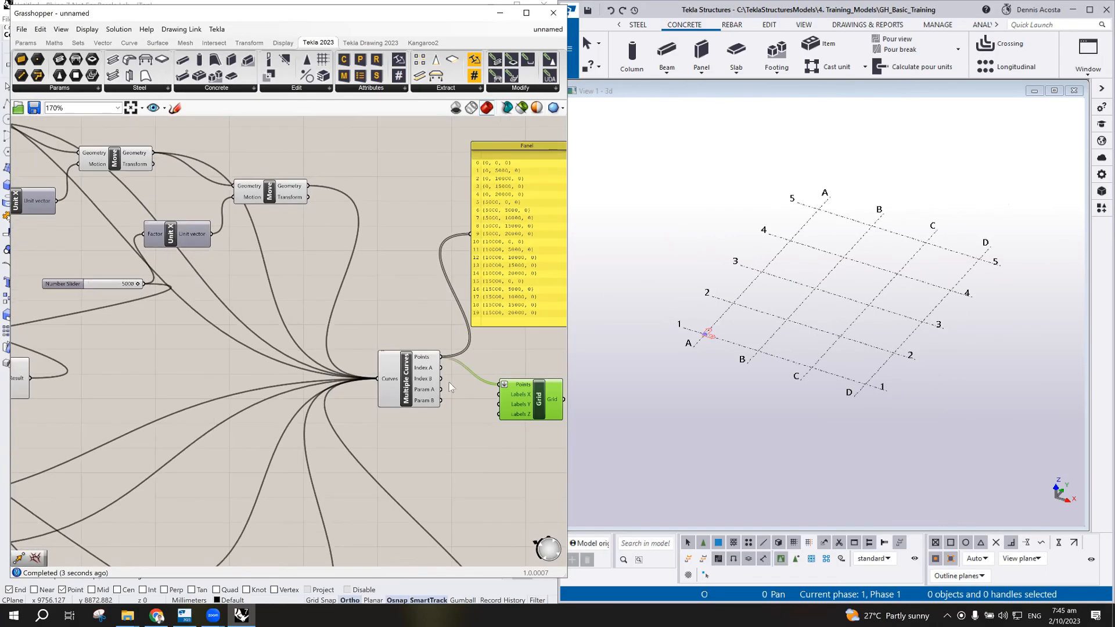
pyautogui.scroll(2, 532, 416)
pyautogui.scroll(2, 532, 416)
pyautogui.moveTo(388, 411); pyautogui.dragTo(209, 356, button='right')
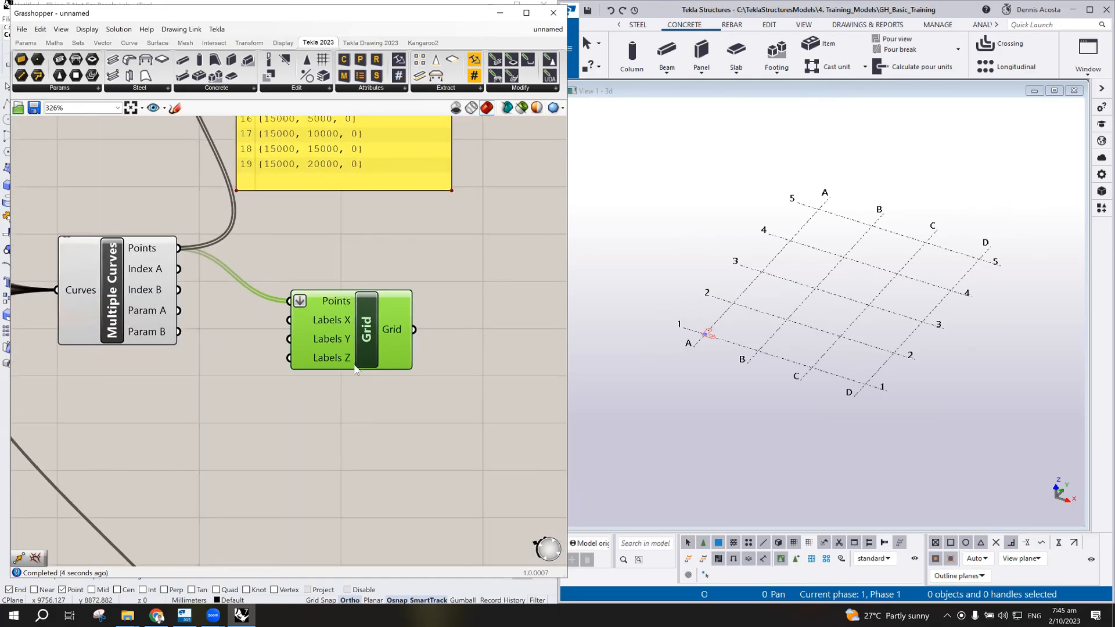
pyautogui.click(881, 304)
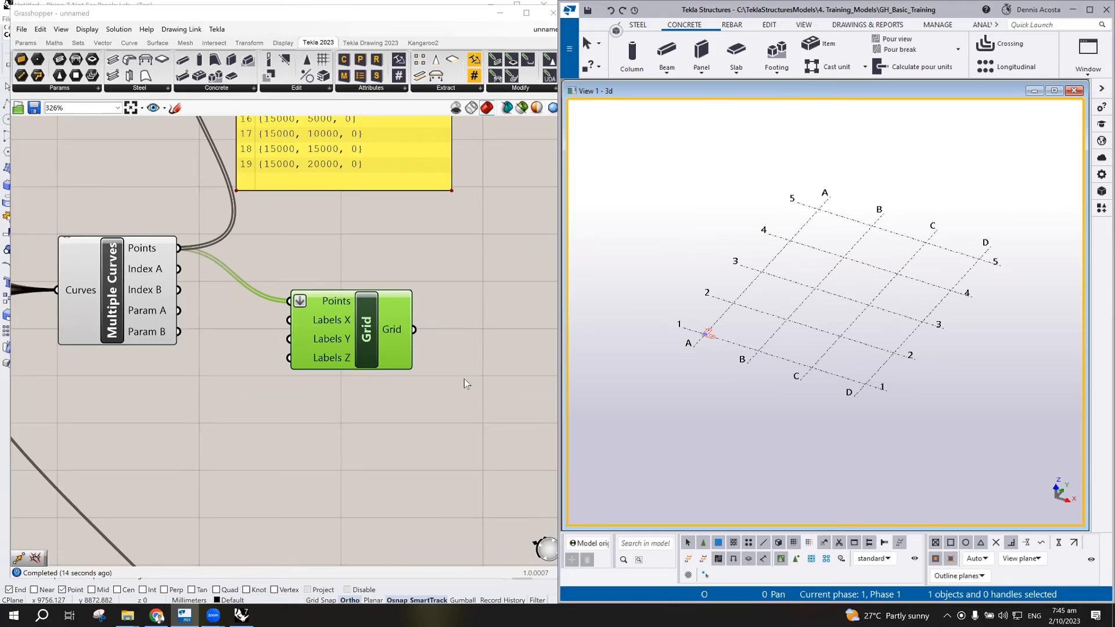
# - Review the Move outputs wired into Multiple Curves and the connections from its Points output to the Panel and Grid
pyautogui.scroll(-3, 378, 388)
pyautogui.scroll(3, 218, 391)
pyautogui.scroll(-3, 295, 403)
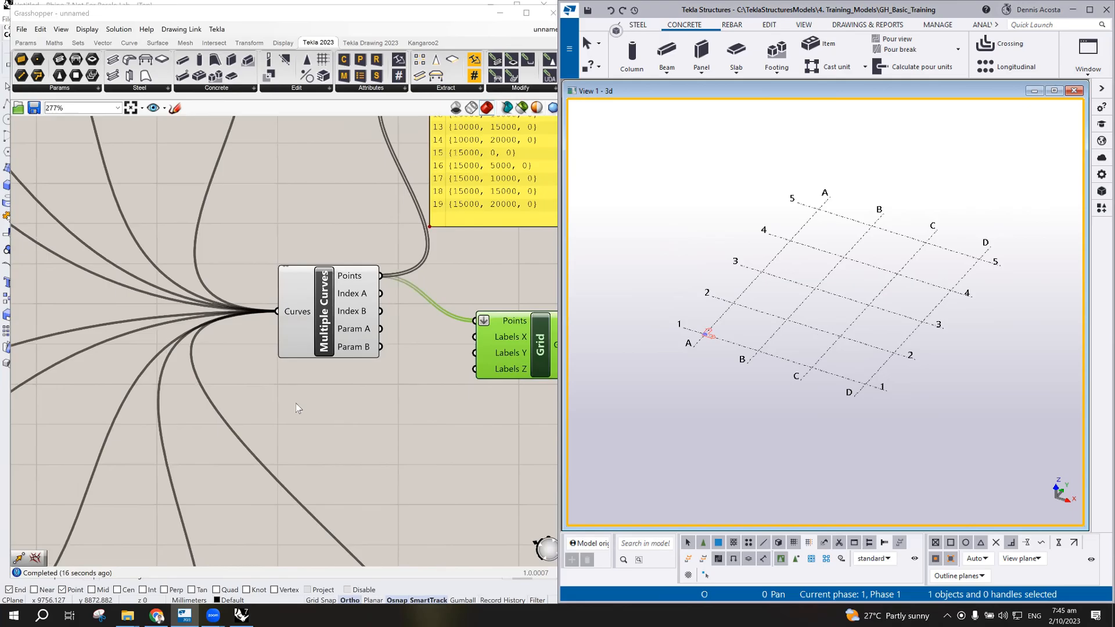
pyautogui.scroll(2, 340, 346)
pyautogui.scroll(-1, 347, 382)
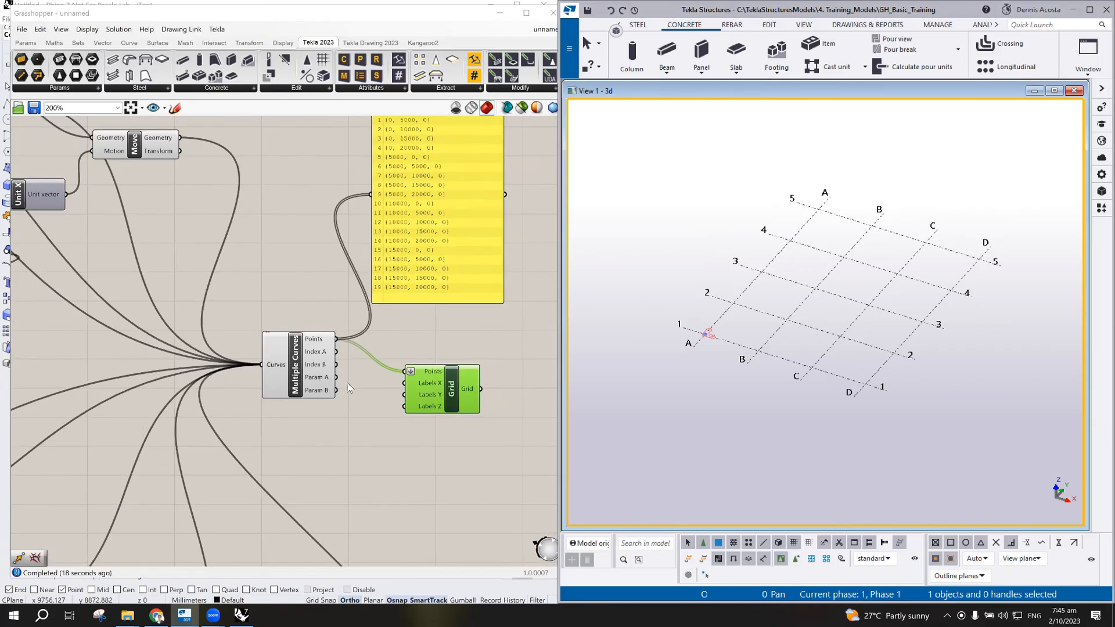
pyautogui.scroll(1, 395, 421)
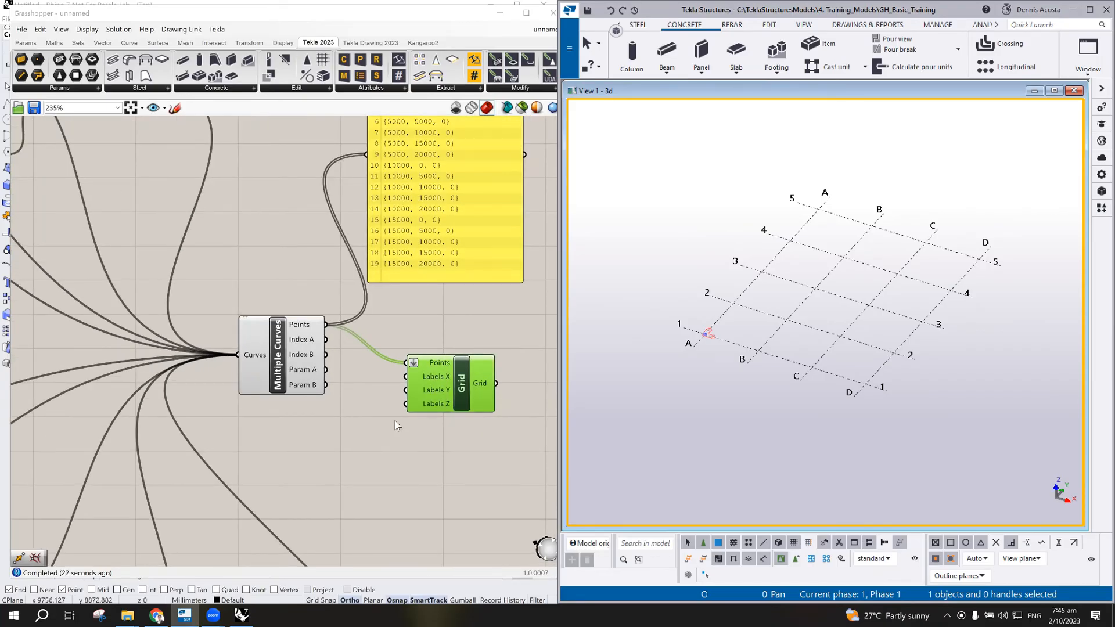
pyautogui.scroll(-1, 395, 421)
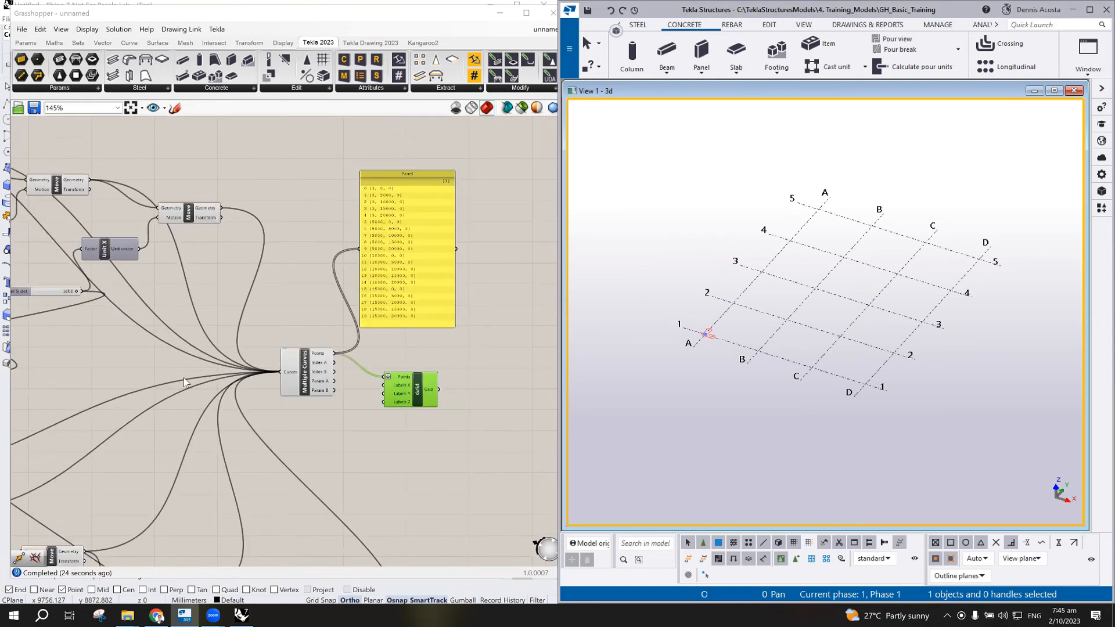
pyautogui.scroll(1, 183, 378)
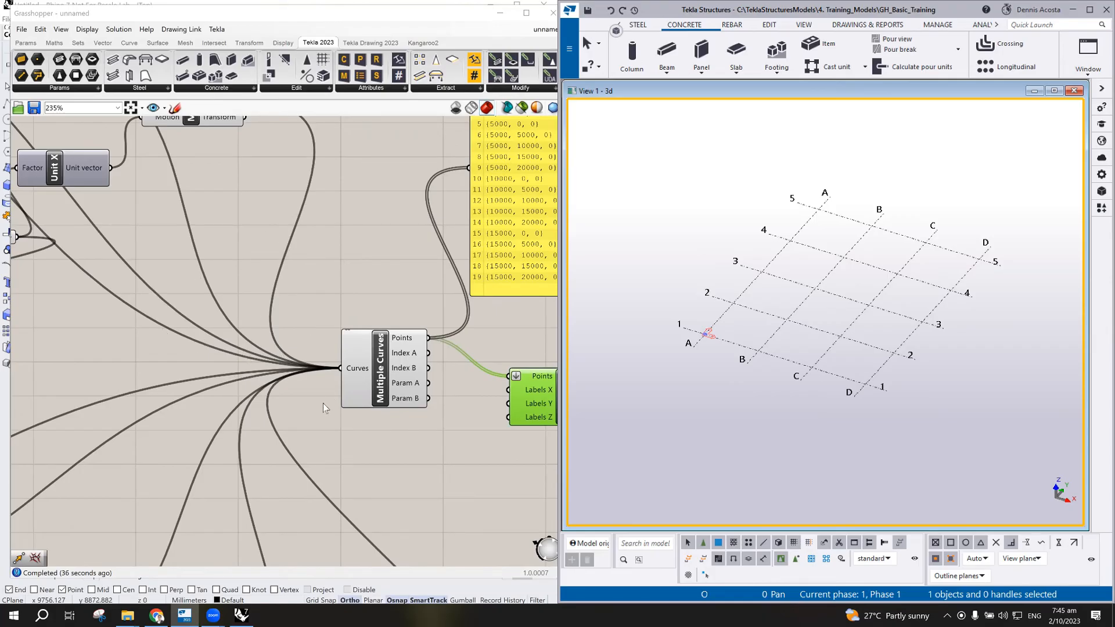
pyautogui.scroll(-5, 277, 412)
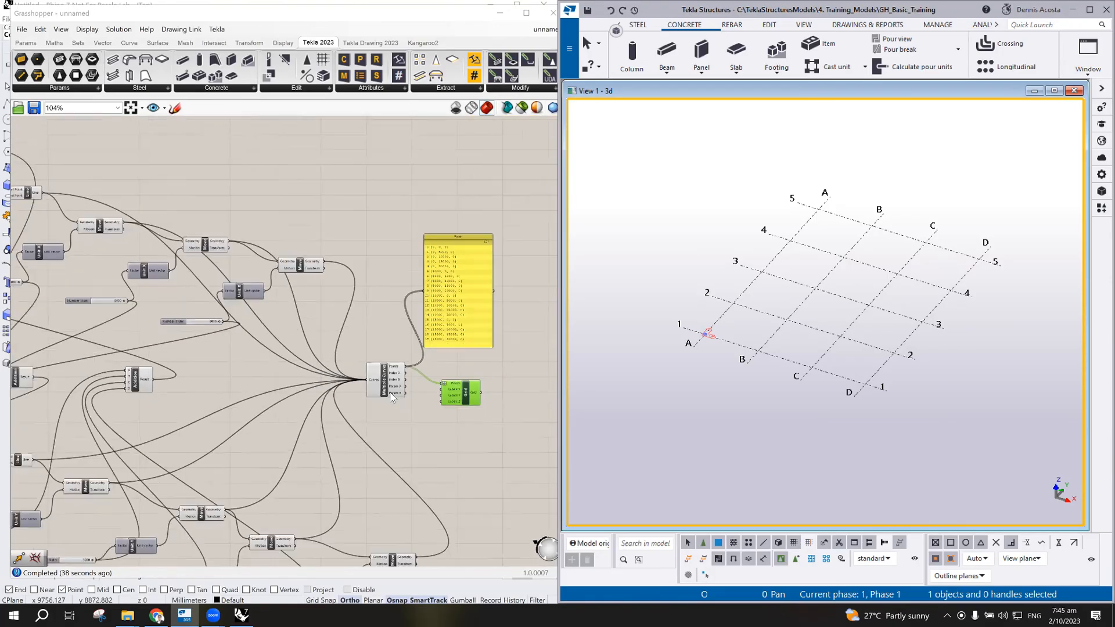
pyautogui.scroll(3, 277, 412)
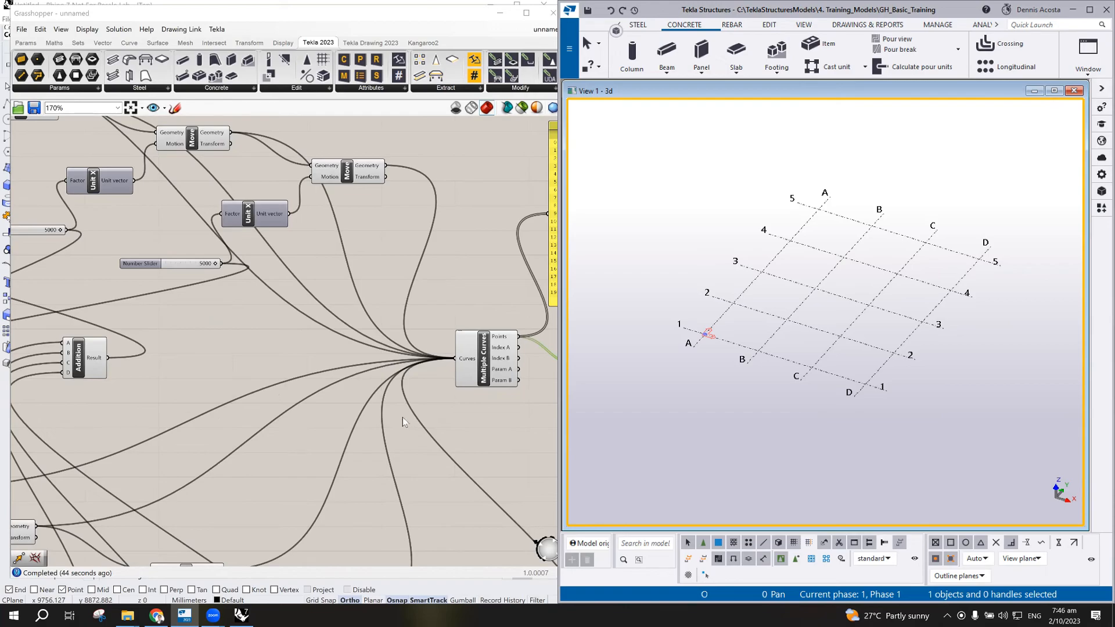
pyautogui.scroll(-3, 400, 409)
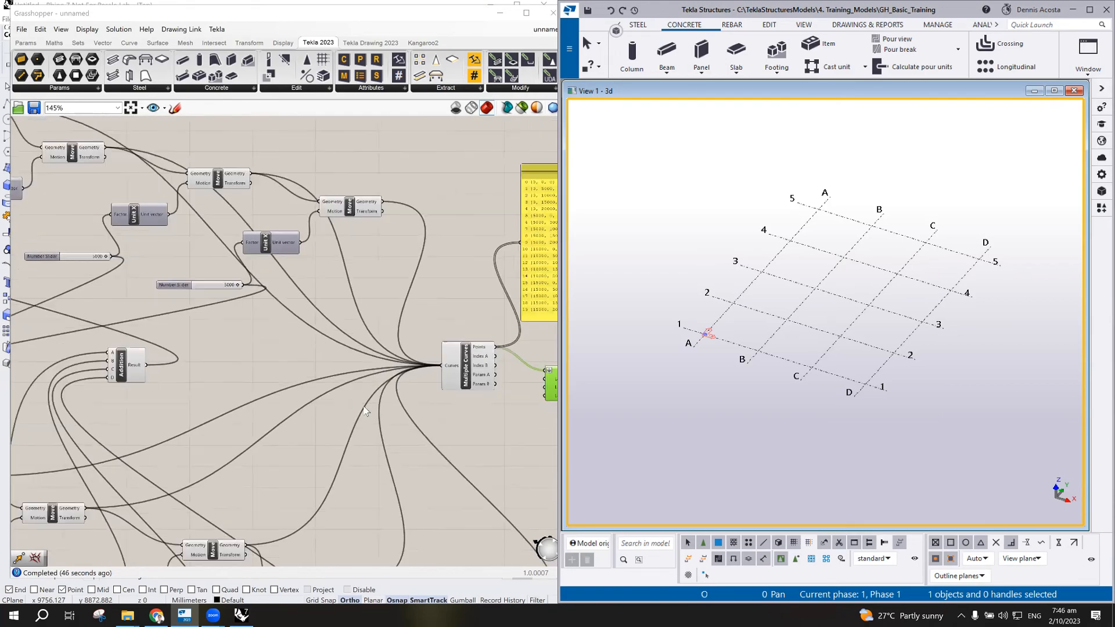
pyautogui.scroll(3, 521, 382)
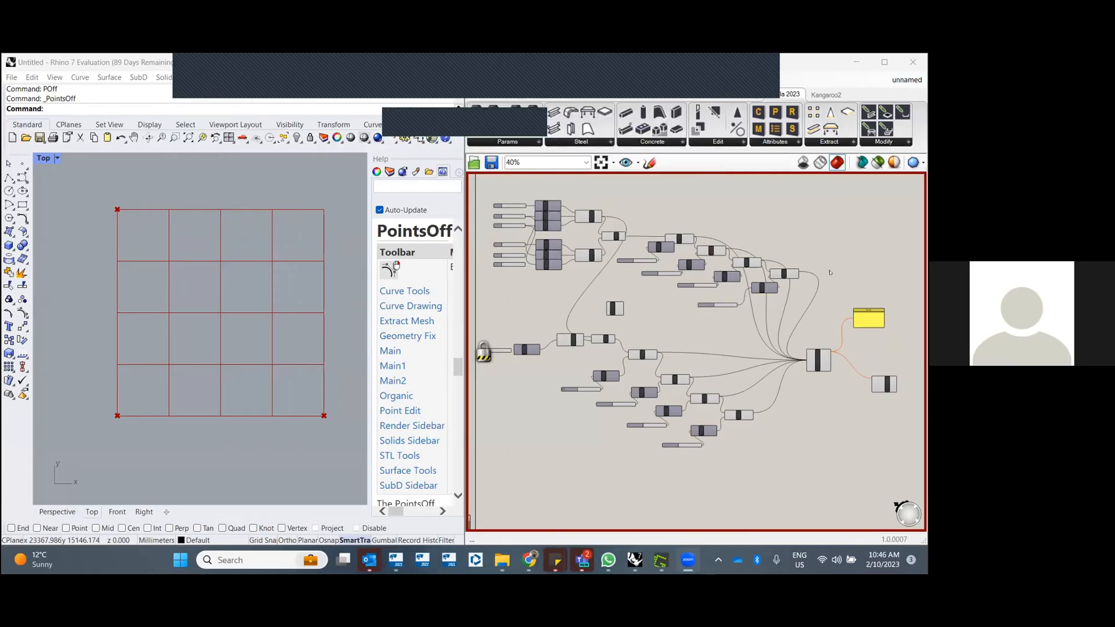
# - Select Multiple Curves in the participant's shared definition and inspect its incoming curves and its links to the Panel and Grid
pyautogui.click(813, 356)
pyautogui.scroll(3, 810, 354)
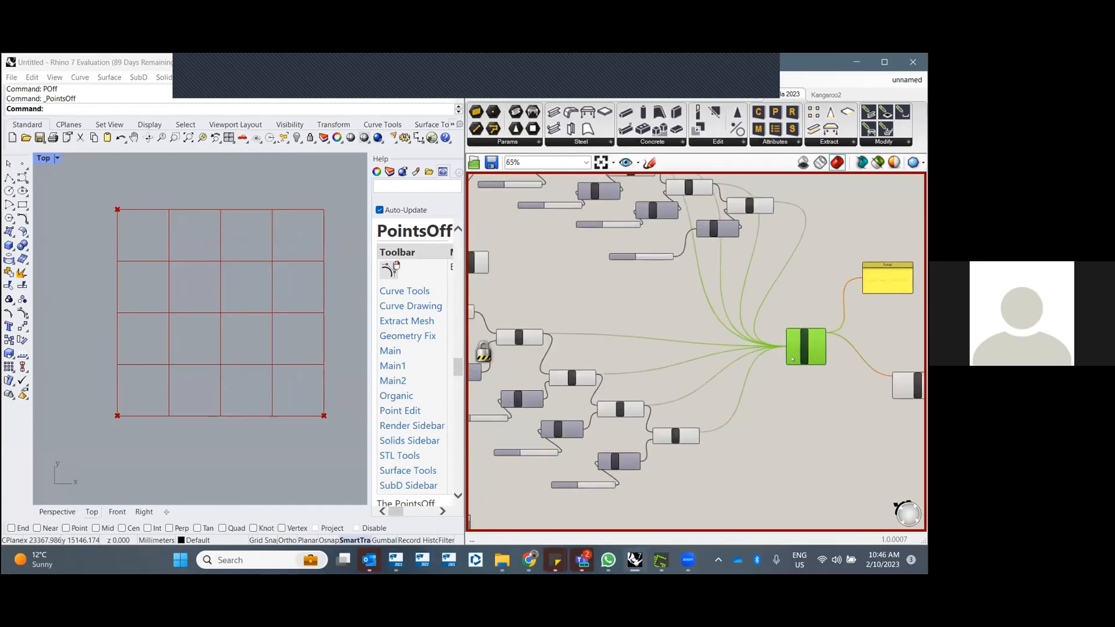
pyautogui.scroll(4, 805, 350)
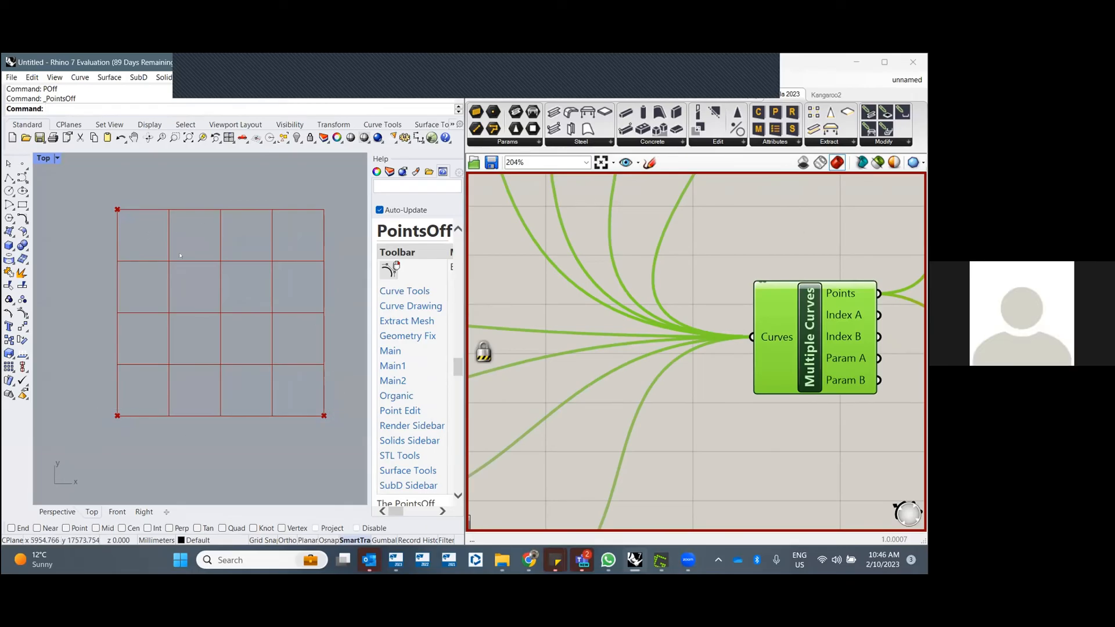
pyautogui.scroll(-6, 720, 393)
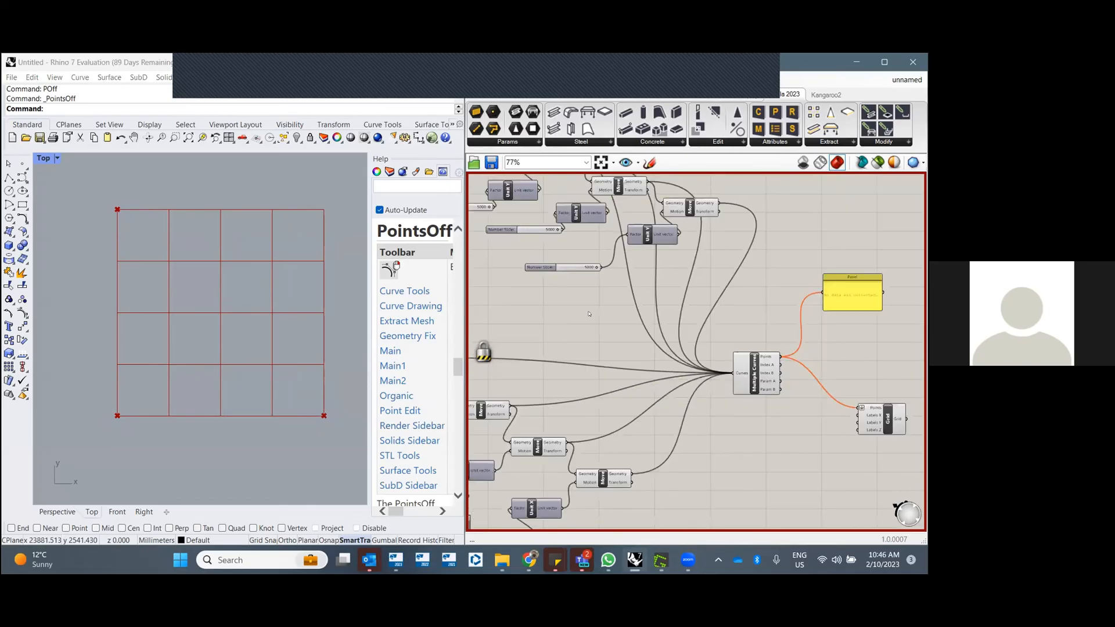
# - Follow the X-direction chain from Pt C through its Line and Move components to the Curves input of Multiple Curves
pyautogui.scroll(2, 545, 321)
pyautogui.middleClick(546, 323)
pyautogui.moveTo(471, 331); pyautogui.dragTo(683, 344, button='right')
pyautogui.scroll(3, 660, 338)
pyautogui.scroll(1, 766, 335)
pyautogui.click(767, 335)
pyautogui.click(829, 319)
pyautogui.scroll(-3, 829, 319)
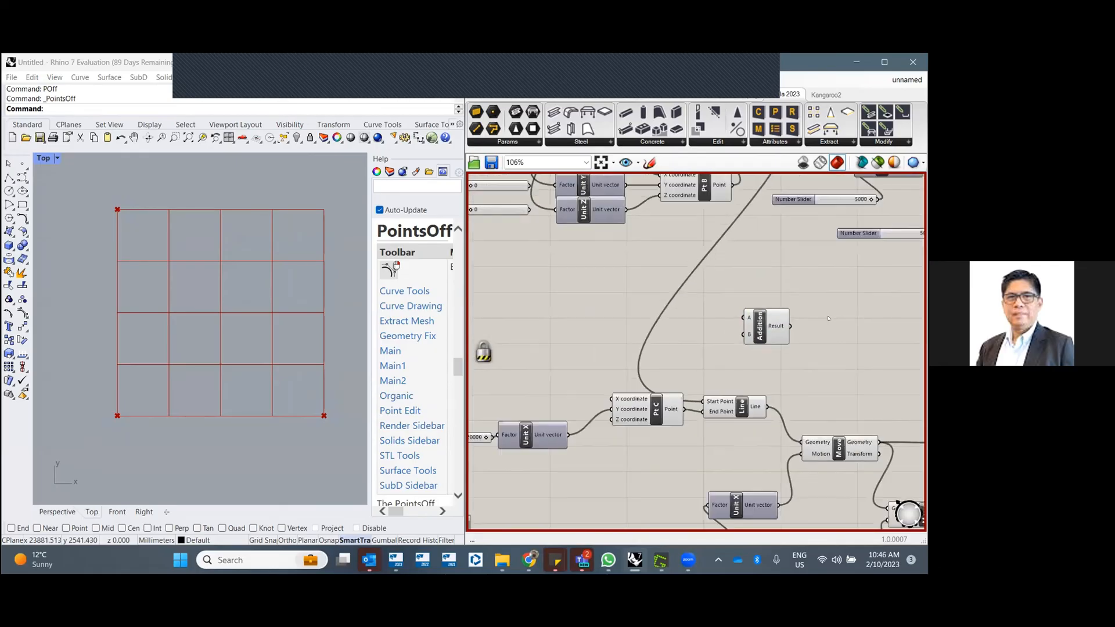
pyautogui.scroll(-1, 845, 335)
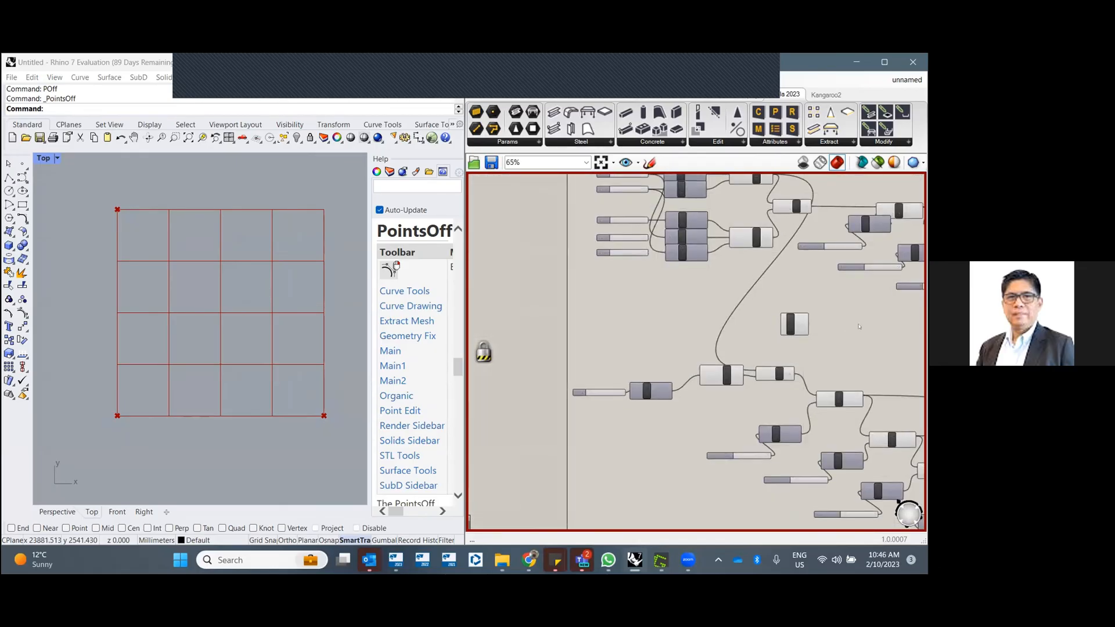
pyautogui.scroll(1, 813, 321)
pyautogui.scroll(-5, 819, 322)
pyautogui.moveTo(853, 333); pyautogui.dragTo(625, 279, button='right')
pyautogui.scroll(3, 742, 325)
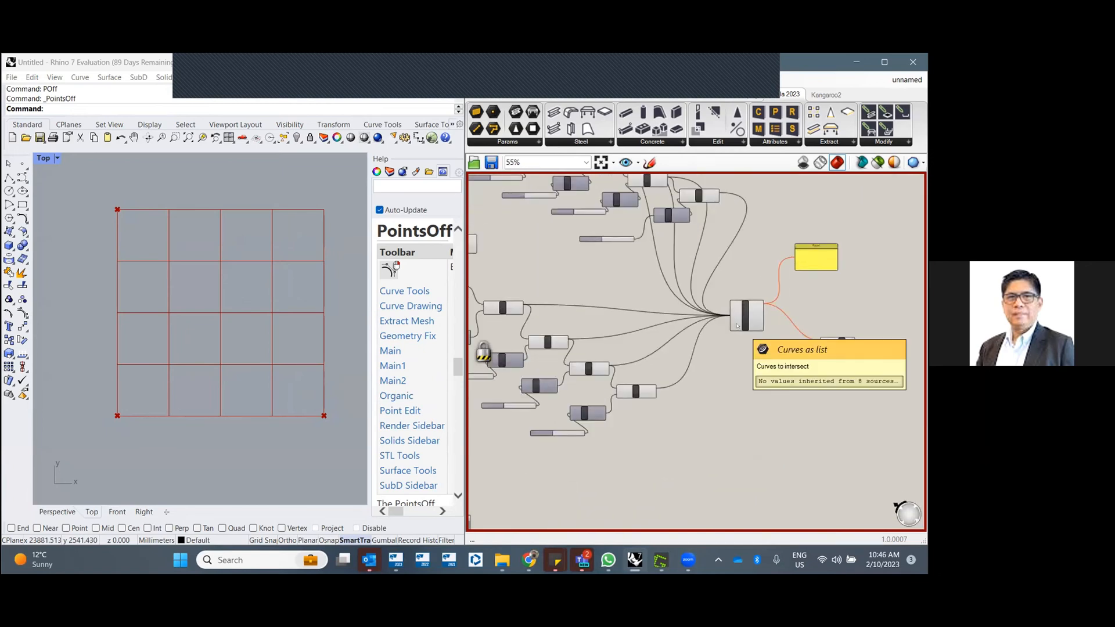
# - Connect the output of the X-direction base Line, fed by Pt C, to the Curves input of Multiple Curves
pyautogui.scroll(2, 721, 303)
pyautogui.moveTo(543, 256); pyautogui.dragTo(800, 302, button='right')
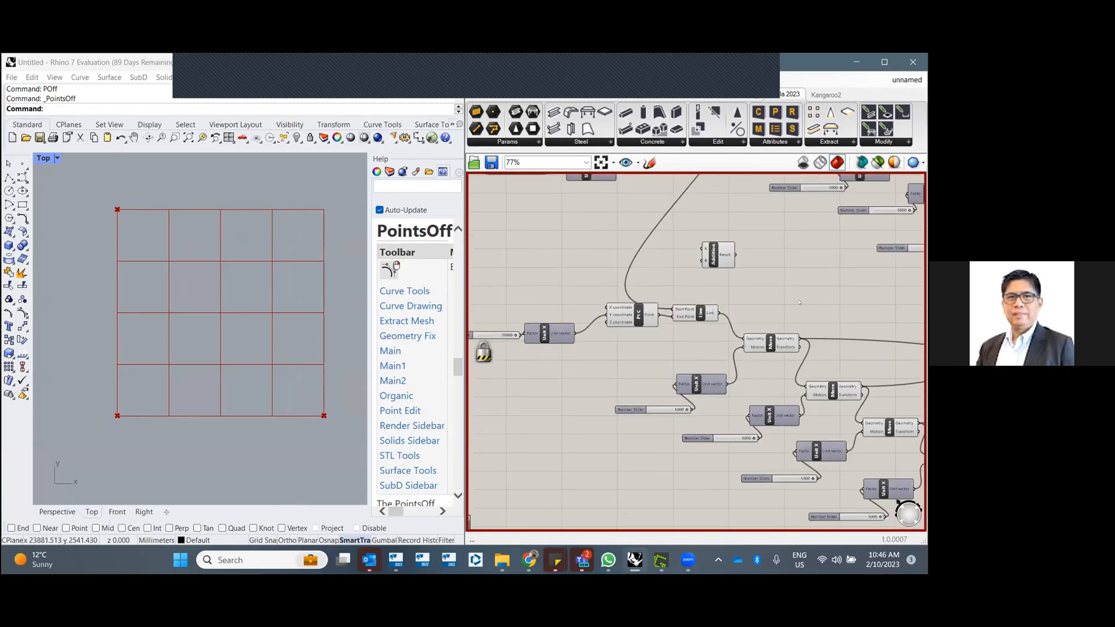
pyautogui.click(729, 257)
pyautogui.click(807, 274)
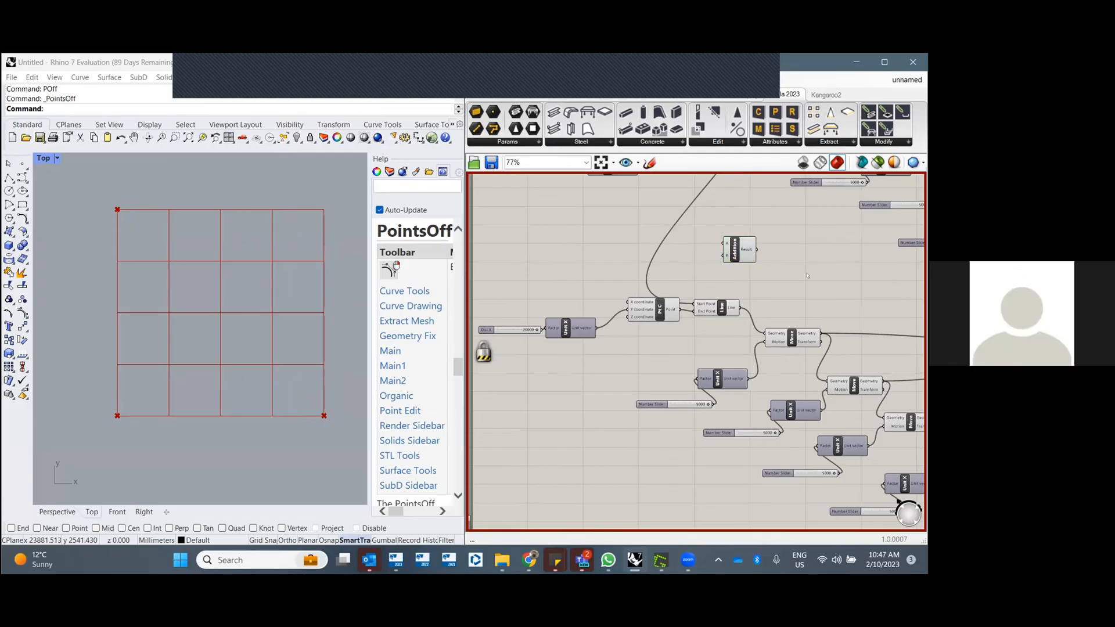
pyautogui.moveTo(807, 275); pyautogui.dragTo(797, 256, button='right')
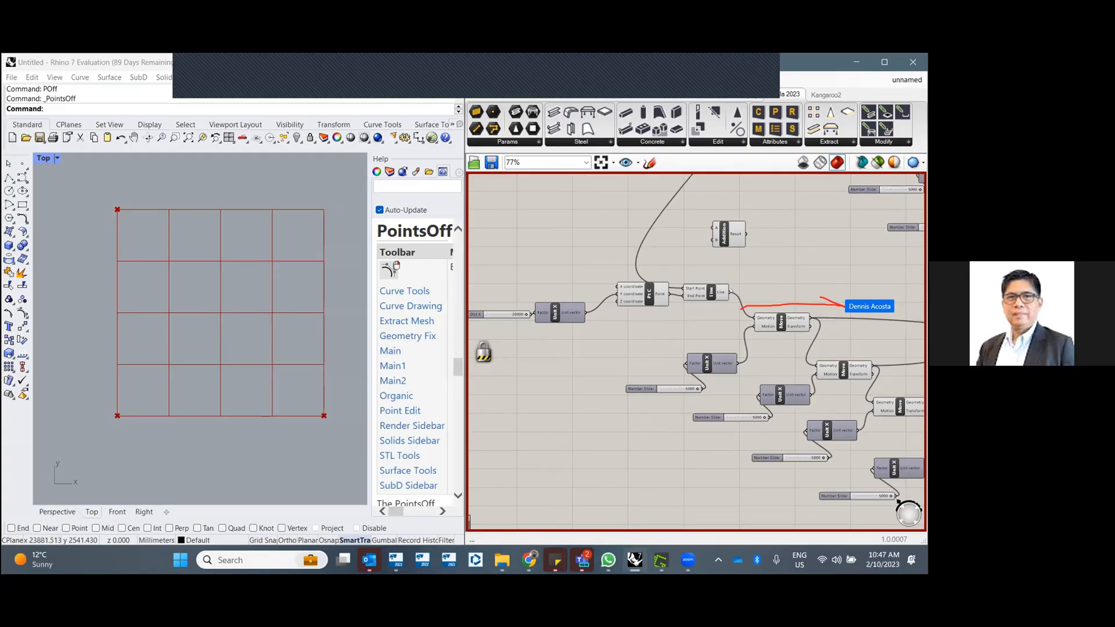
pyautogui.scroll(-3, 830, 260)
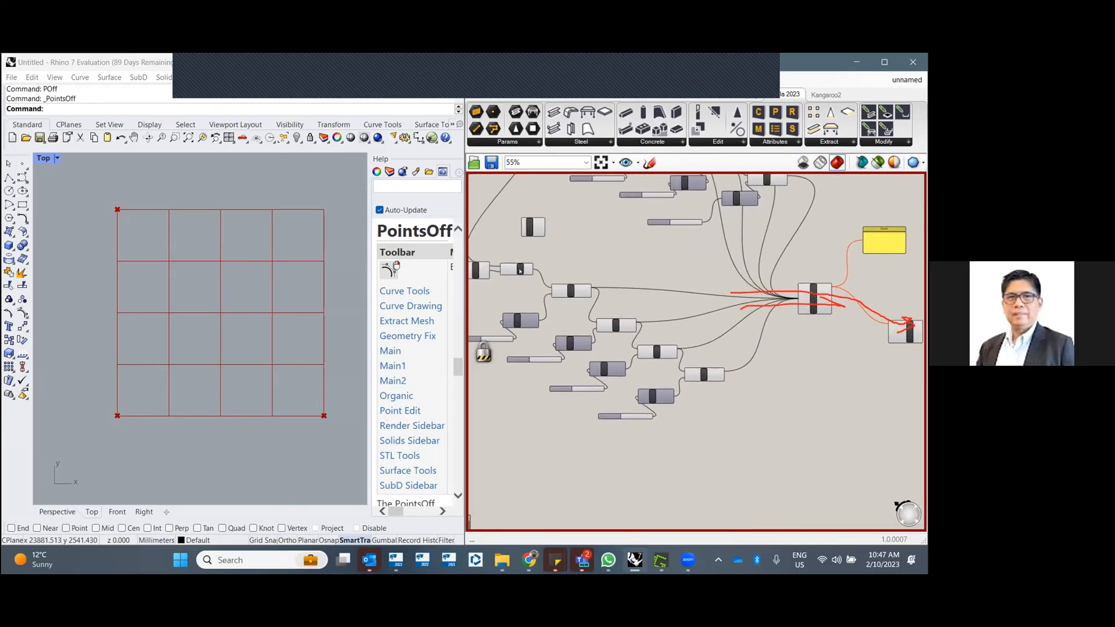
pyautogui.click(530, 271)
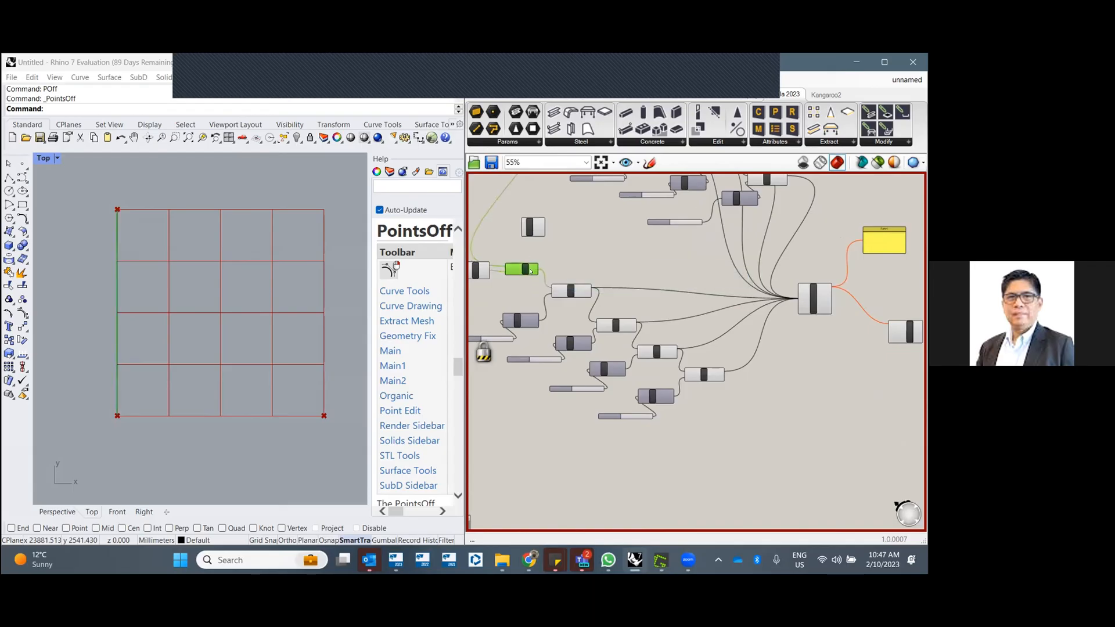
pyautogui.moveTo(536, 268); pyautogui.dragTo(796, 298)
pyautogui.click(684, 265)
# - Connect the output of the base Line between Pt A and Pt B to the Curves input of Multiple Curves
pyautogui.scroll(1, 592, 230)
pyautogui.moveTo(597, 226); pyautogui.dragTo(623, 367, button='right')
pyautogui.scroll(2, 574, 249)
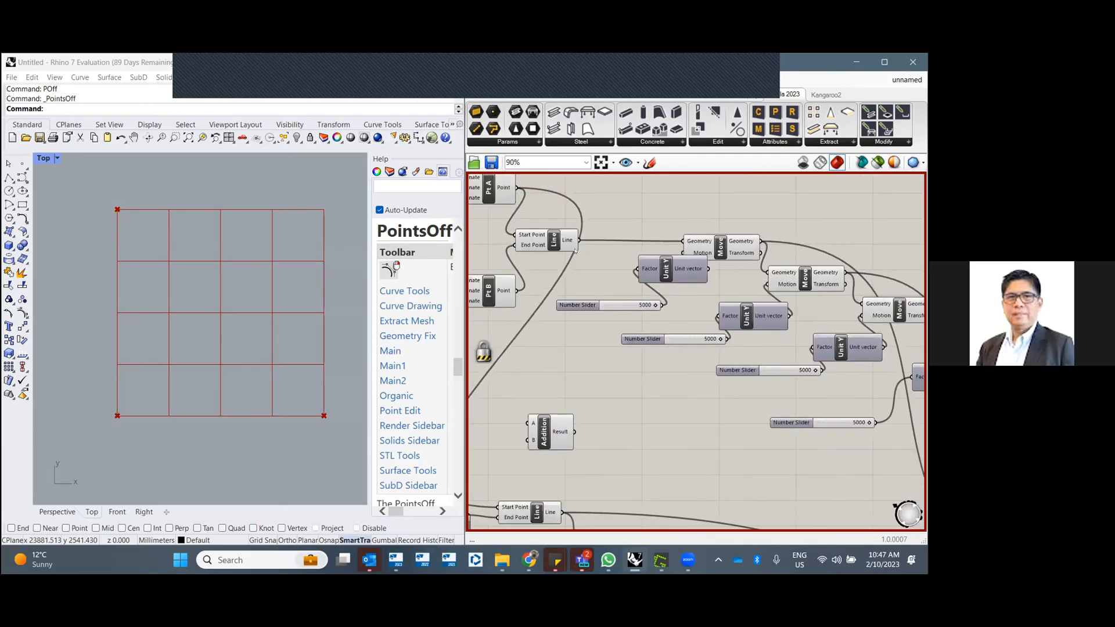
pyautogui.scroll(-1, 575, 251)
pyautogui.scroll(-3, 584, 256)
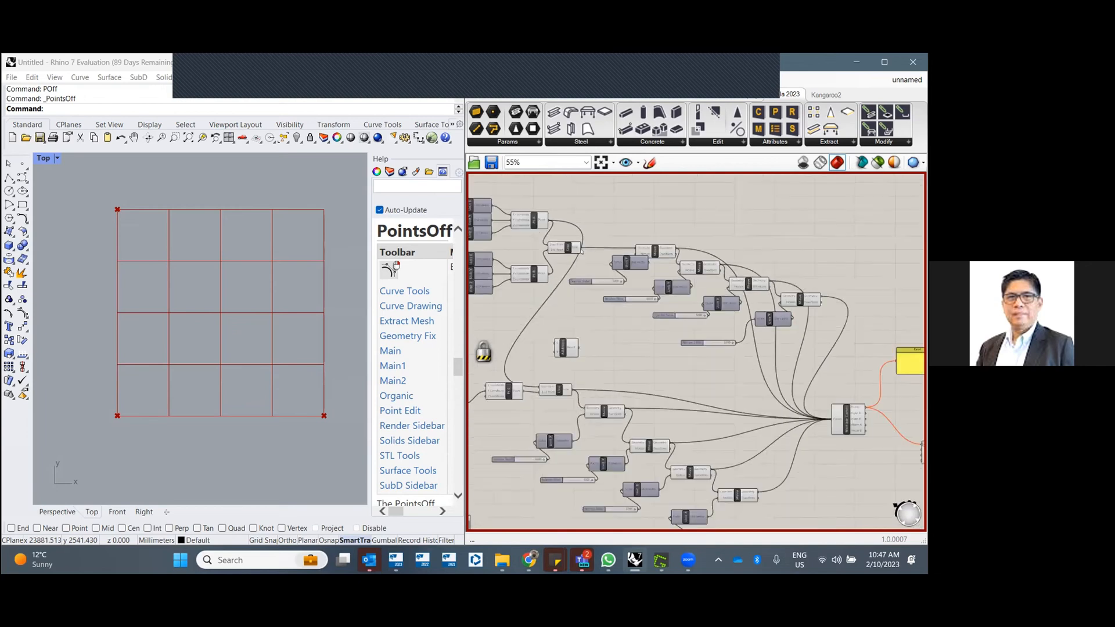
pyautogui.moveTo(579, 248); pyautogui.dragTo(816, 419)
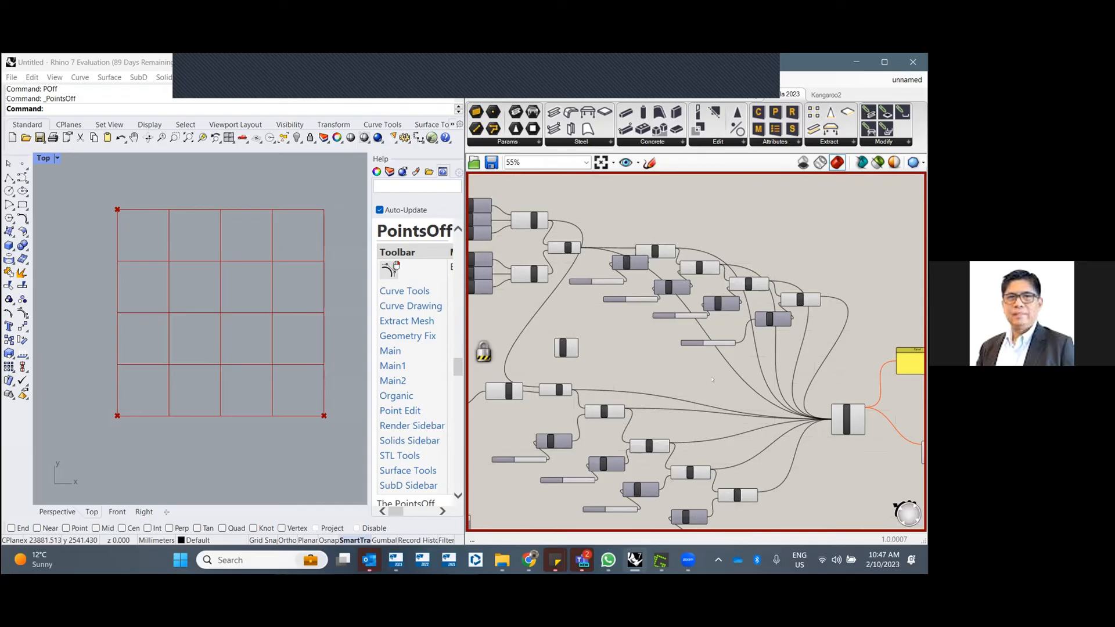
# - Reposition Multiple Curves slightly and inspect the highlighted wires entering it from the Y-direction Move components
pyautogui.moveTo(846, 425)
pyautogui.mouseDown()
pyautogui.moveTo(827, 466)
pyautogui.moveTo(845, 419)
pyautogui.moveTo(865, 416)
pyautogui.moveTo(856, 427)
pyautogui.mouseUp()
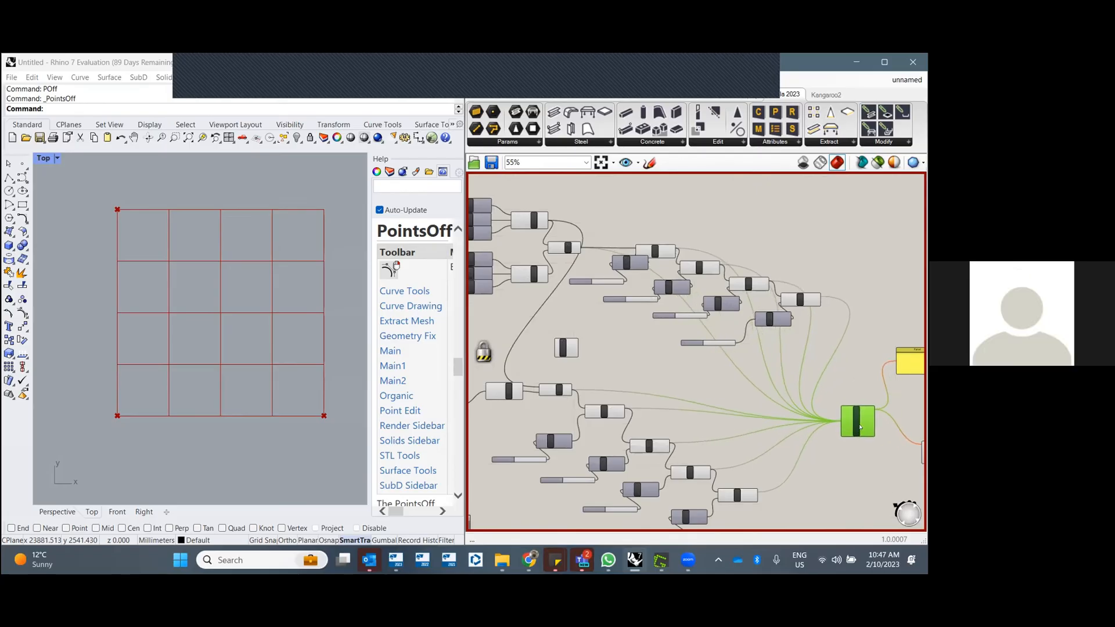
pyautogui.scroll(6, 774, 318)
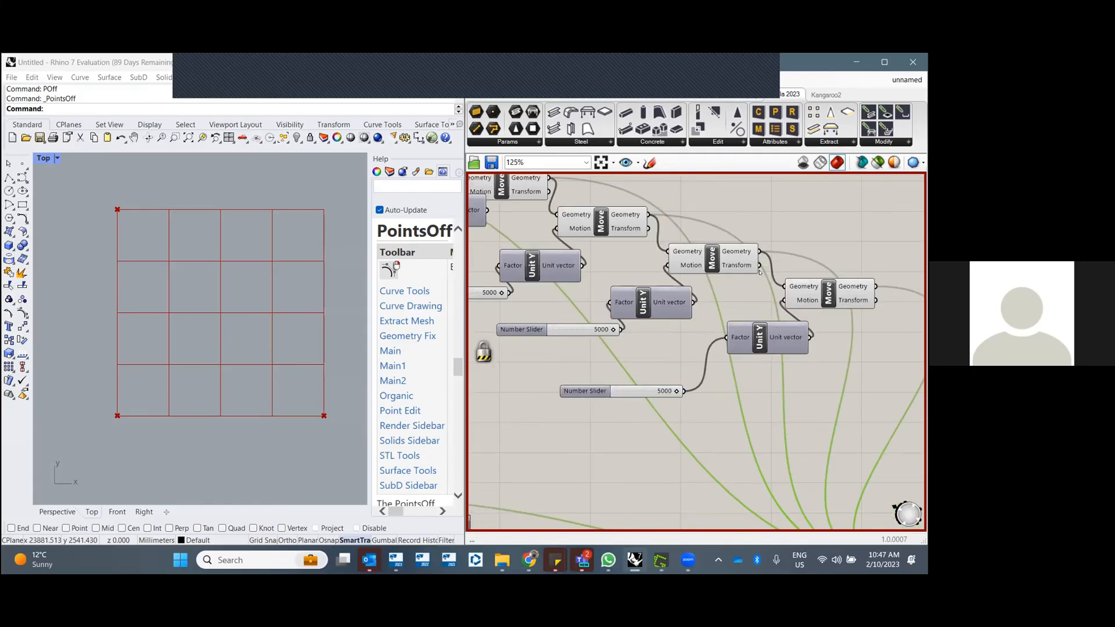
pyautogui.scroll(-5, 755, 271)
pyautogui.moveTo(858, 468); pyautogui.dragTo(844, 488)
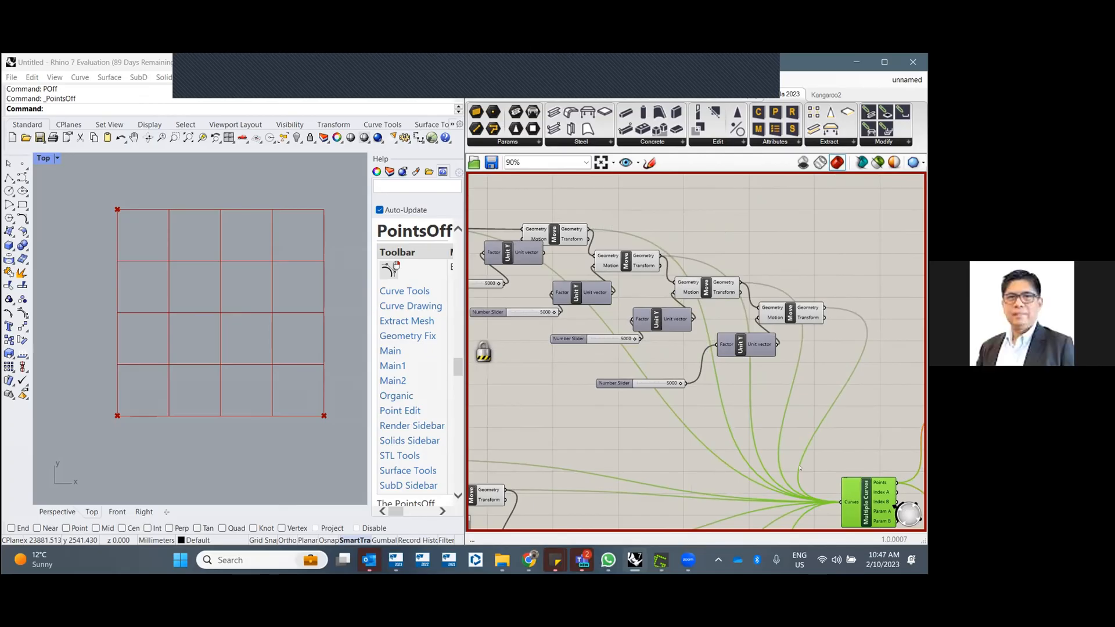
# - Examine the Line and Move wires entering Multiple Curves and its Points connections to the Panel and Grid
pyautogui.moveTo(598, 437); pyautogui.dragTo(723, 421, button='right')
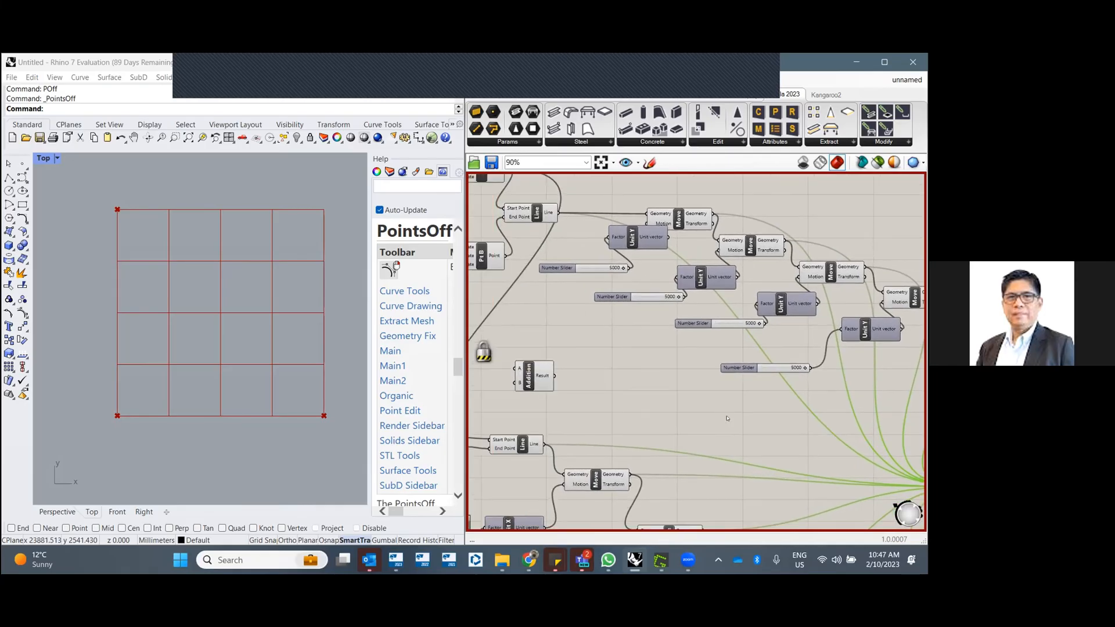
pyautogui.scroll(-2, 726, 414)
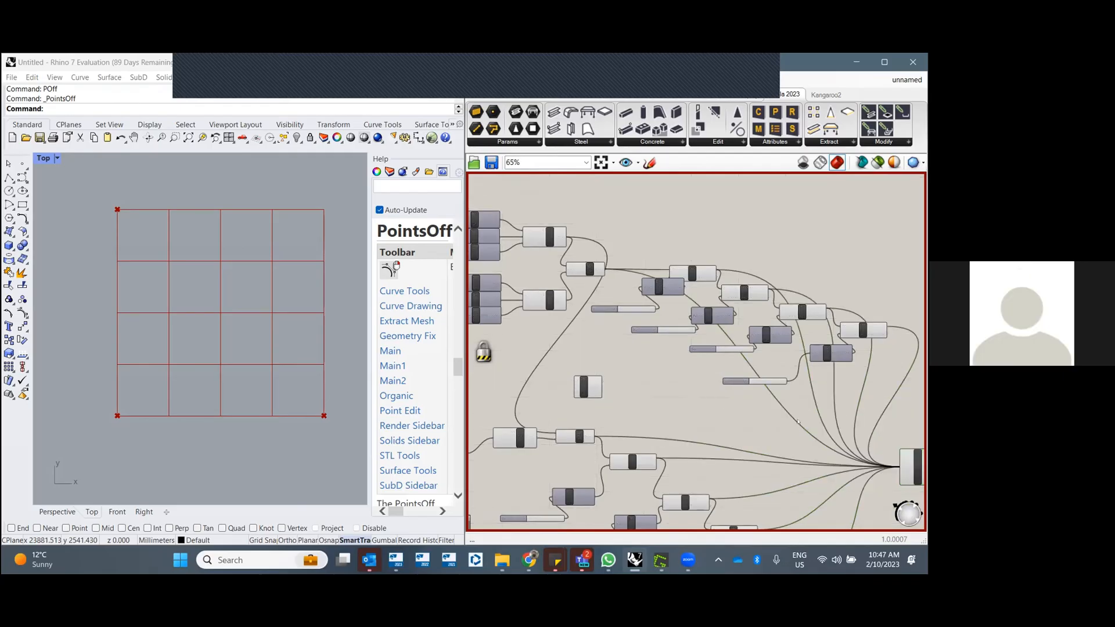
pyautogui.scroll(3, 585, 272)
pyautogui.moveTo(586, 320); pyautogui.dragTo(688, 304, button='right')
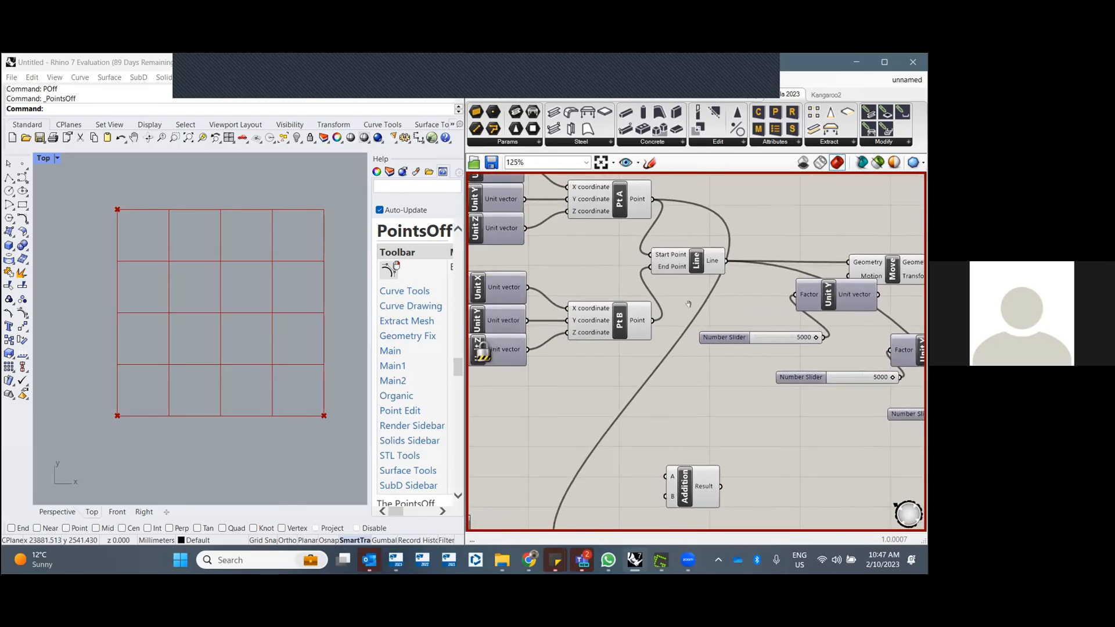
pyautogui.scroll(-3, 691, 310)
pyautogui.moveTo(777, 435); pyautogui.dragTo(616, 300, button='right')
pyautogui.moveTo(742, 349); pyautogui.dragTo(711, 321, button='right')
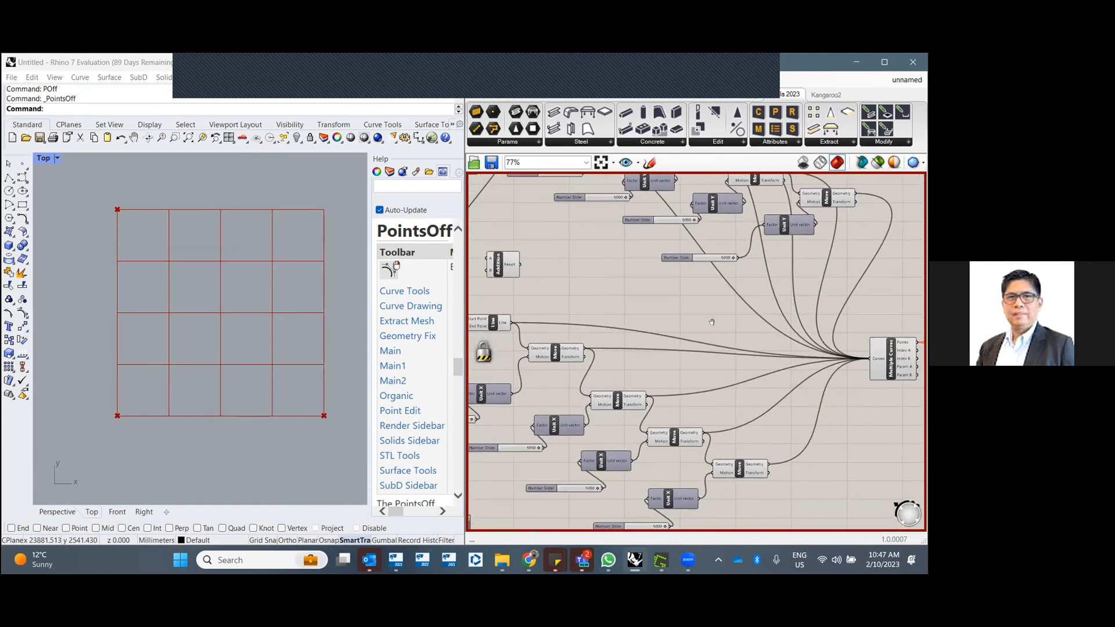
pyautogui.moveTo(851, 402); pyautogui.dragTo(596, 399, button='right')
pyautogui.scroll(3, 700, 298)
pyautogui.scroll(-5, 745, 294)
pyautogui.moveTo(583, 321); pyautogui.dragTo(742, 320, button='right')
pyautogui.scroll(3, 604, 328)
pyautogui.scroll(-2, 607, 282)
pyautogui.scroll(-2, 806, 280)
pyautogui.scroll(3, 830, 280)
pyautogui.moveTo(831, 282); pyautogui.dragTo(697, 292, button='right')
pyautogui.scroll(2, 821, 256)
pyautogui.scroll(1, 827, 257)
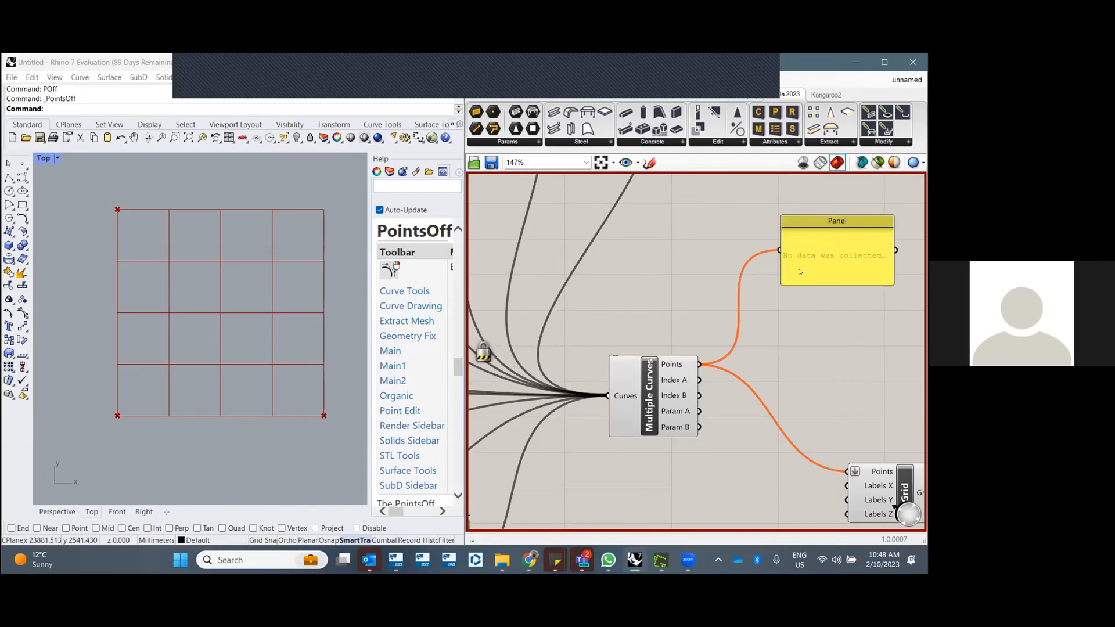
# - Shift the four X-direction spacing sliders together away from their Unit X components so the connecting wires are exposed
pyautogui.scroll(-4, 752, 318)
pyautogui.moveTo(496, 306); pyautogui.dragTo(656, 297, button='right')
pyautogui.scroll(2, 654, 432)
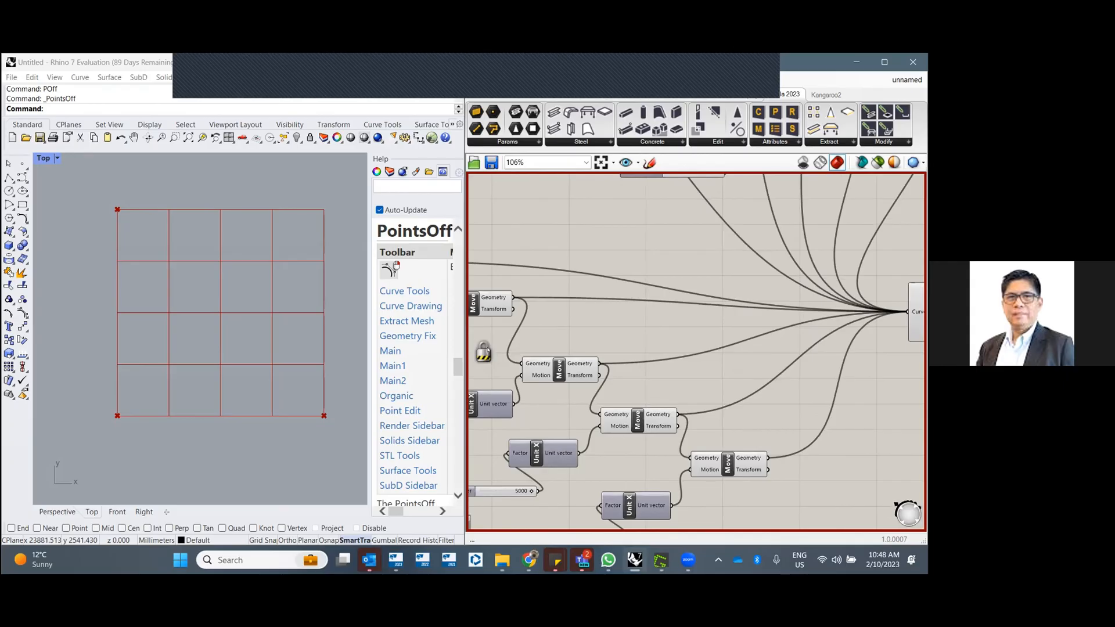
pyautogui.moveTo(629, 256); pyautogui.dragTo(668, 341, button='right')
pyautogui.scroll(2, 709, 389)
pyautogui.scroll(-3, 715, 397)
pyautogui.moveTo(590, 322); pyautogui.dragTo(649, 316, button='right')
pyautogui.moveTo(729, 504); pyautogui.dragTo(590, 434)
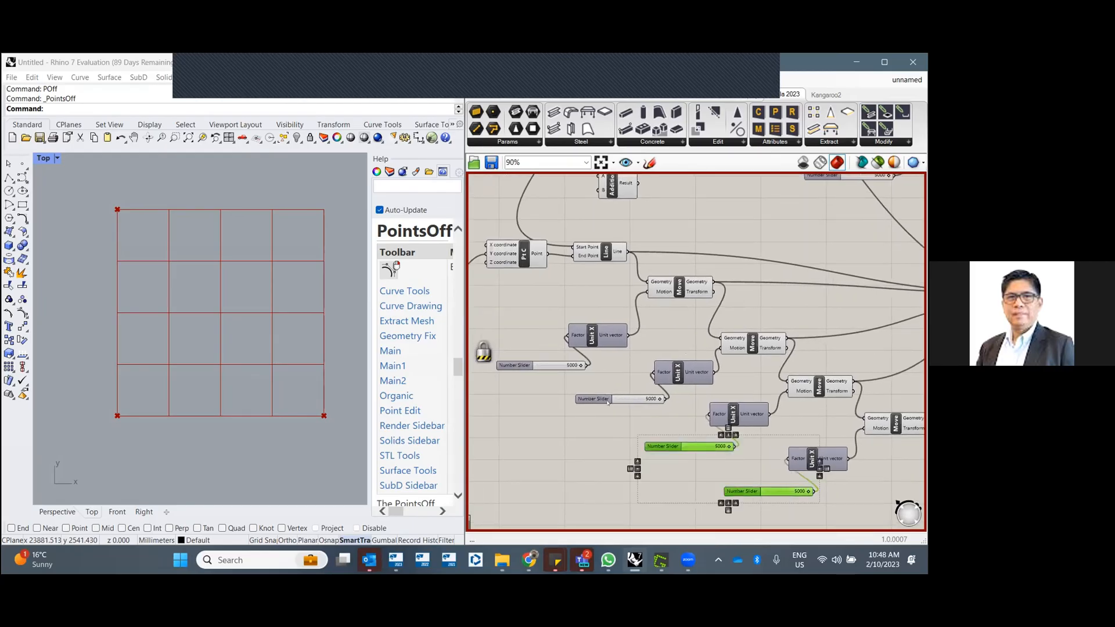
pyautogui.keyDown('shift'); pyautogui.click(596, 398); pyautogui.keyUp('shift')
pyautogui.keyDown('shift'); pyautogui.click(513, 366); pyautogui.keyUp('shift')
pyautogui.moveTo(514, 366); pyautogui.dragTo(480, 374)
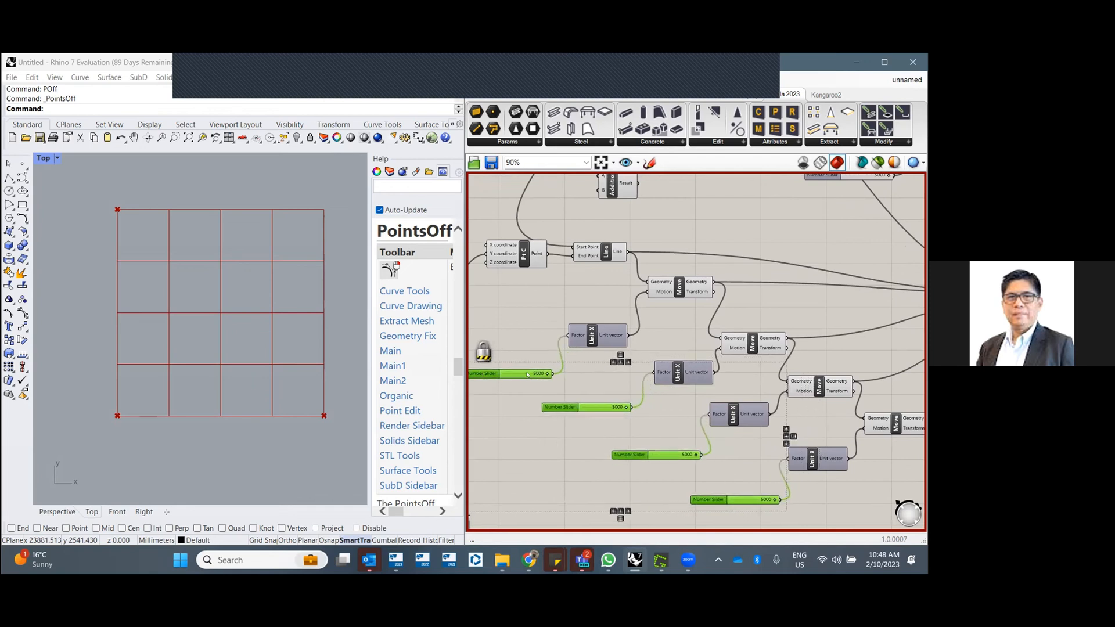
pyautogui.click(591, 366)
# - Inspect the Points output of Multiple Curves and its links to the Panel and to the Grid's Points input
pyautogui.scroll(-2, 633, 375)
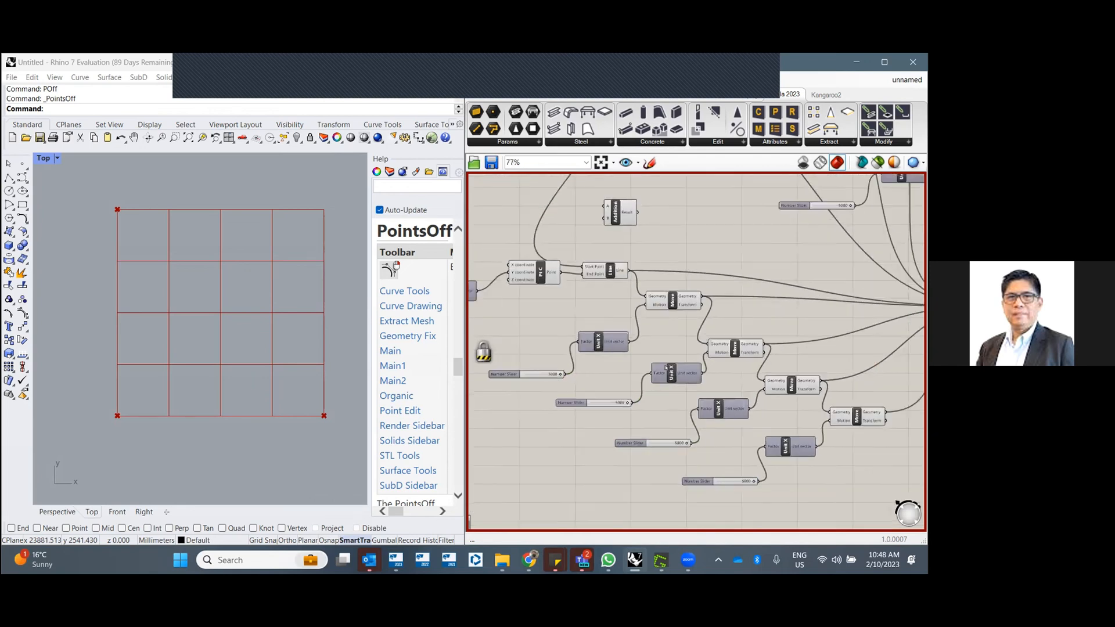
pyautogui.scroll(-3, 666, 367)
pyautogui.scroll(5, 804, 352)
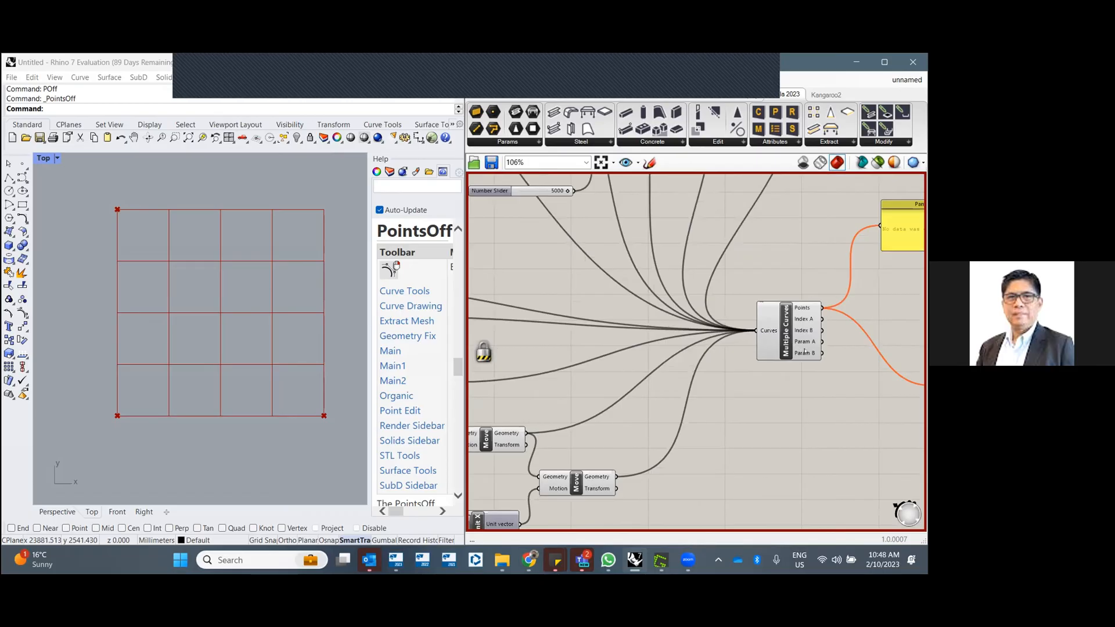
pyautogui.scroll(3, 828, 319)
pyautogui.scroll(-2, 828, 328)
pyautogui.moveTo(819, 281); pyautogui.dragTo(664, 269, button='right')
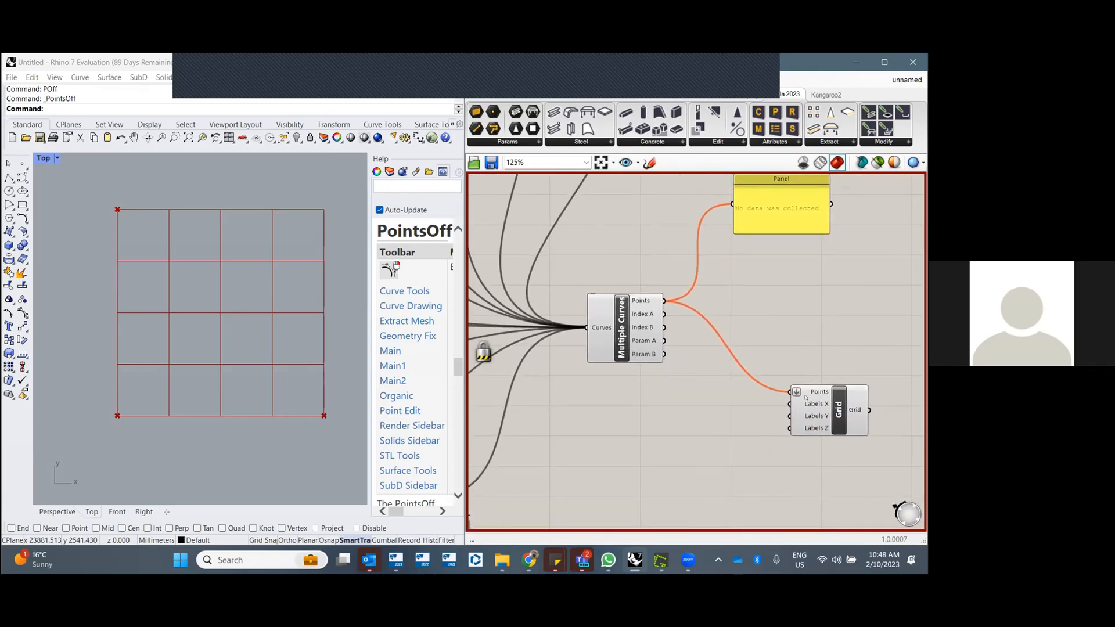
pyautogui.scroll(-1, 768, 340)
pyautogui.scroll(1, 810, 356)
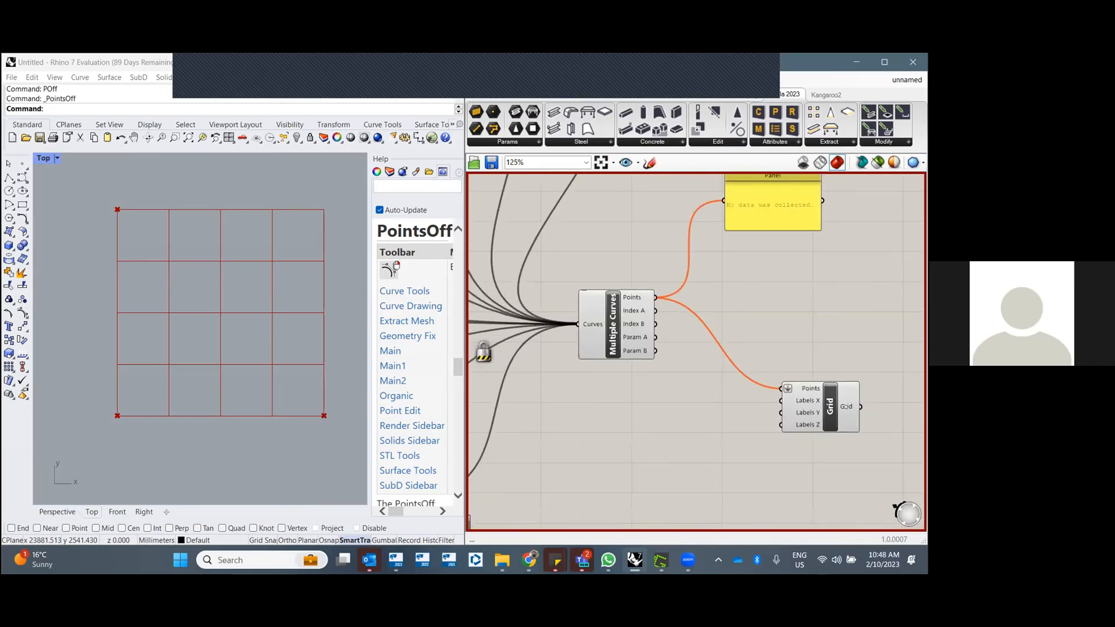
pyautogui.click(840, 406)
pyautogui.click(855, 342)
# - Reposition the four Y-direction Move components farther from their Unit Y components to separate their wires
pyautogui.scroll(-2, 693, 305)
pyautogui.moveTo(631, 252); pyautogui.dragTo(763, 322, button='right')
pyautogui.scroll(-2, 763, 323)
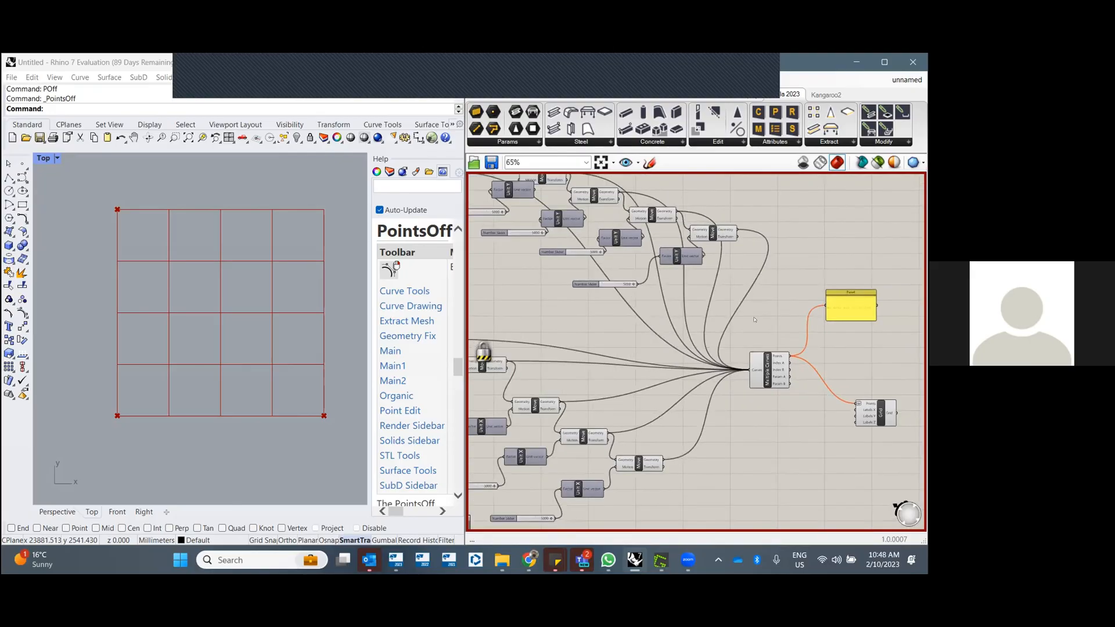
pyautogui.scroll(1, 673, 186)
pyautogui.moveTo(672, 187); pyautogui.dragTo(699, 211, button='right')
pyautogui.moveTo(739, 262); pyautogui.dragTo(757, 256)
pyautogui.moveTo(673, 245); pyautogui.dragTo(706, 234)
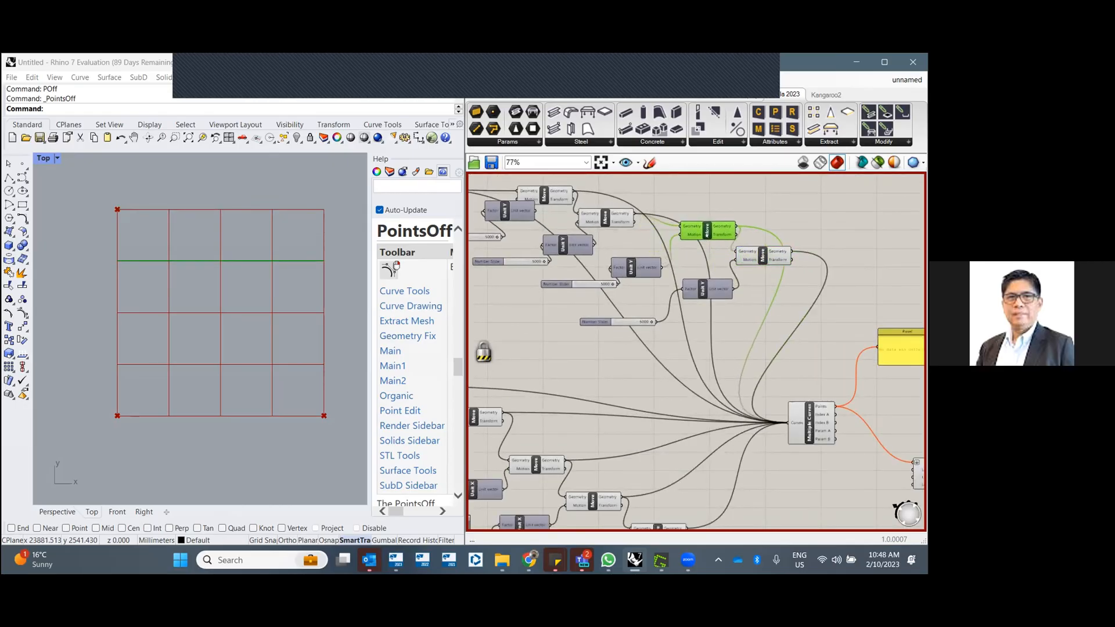
pyautogui.moveTo(594, 222); pyautogui.dragTo(633, 207)
pyautogui.moveTo(529, 192); pyautogui.dragTo(575, 185)
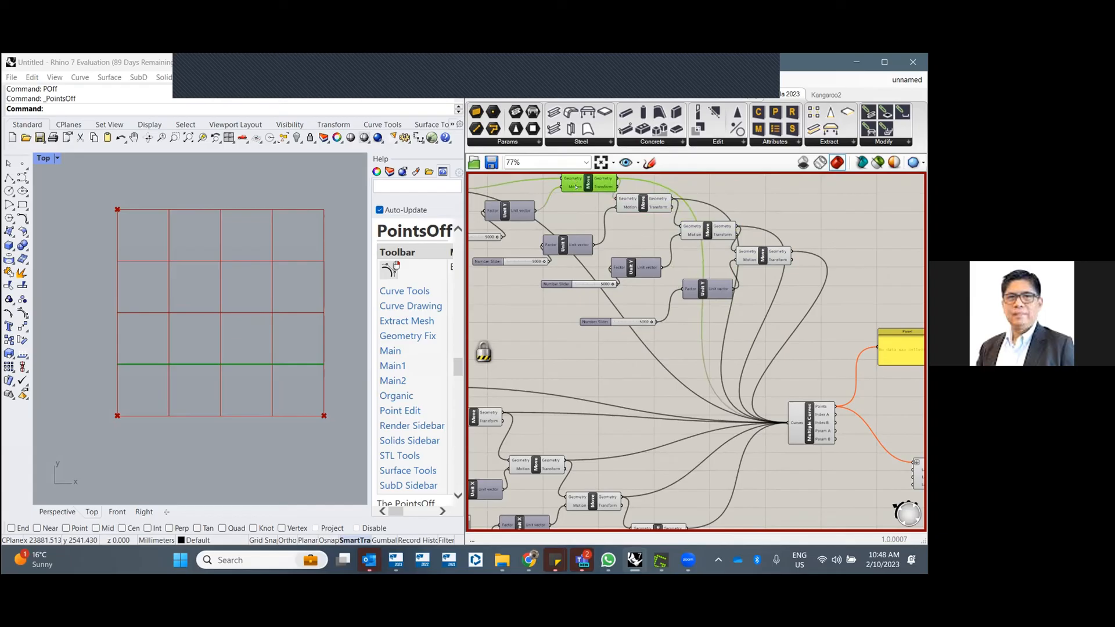
# - Select the second, third and fourth Y-direction Move components in turn to check which grid line each produces
pyautogui.click(660, 211)
pyautogui.moveTo(643, 206); pyautogui.dragTo(645, 212)
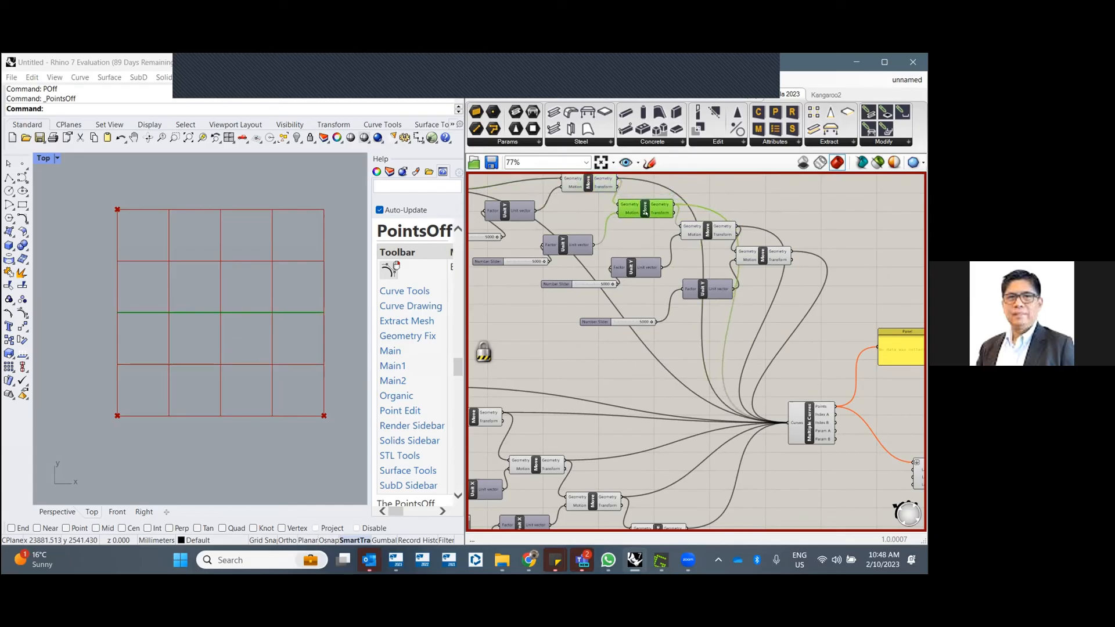
pyautogui.click(720, 233)
pyautogui.click(768, 259)
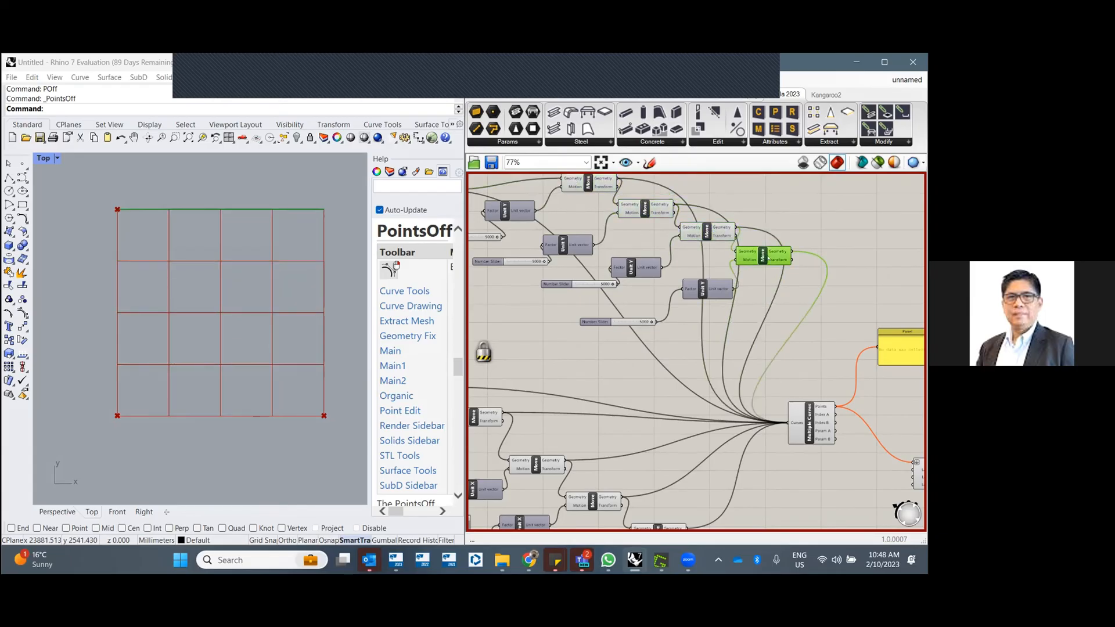
# - Shift the third, fourth and second Y-direction spacing sliders away from their Unit Y components
pyautogui.click(596, 379)
pyautogui.moveTo(556, 283); pyautogui.dragTo(532, 288)
pyautogui.click(590, 320)
pyautogui.moveTo(590, 320); pyautogui.dragTo(579, 310)
pyautogui.moveTo(508, 263); pyautogui.dragTo(491, 264)
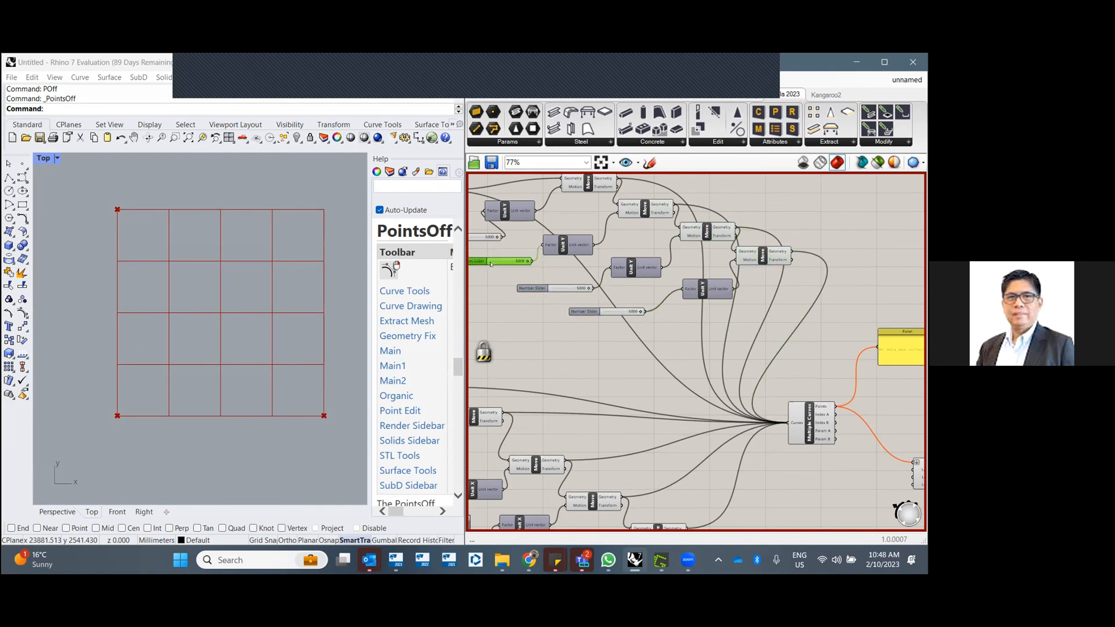
# - Try to shift the first Y-direction spacing slider away from its Unit Y component
pyautogui.scroll(-2, 508, 285)
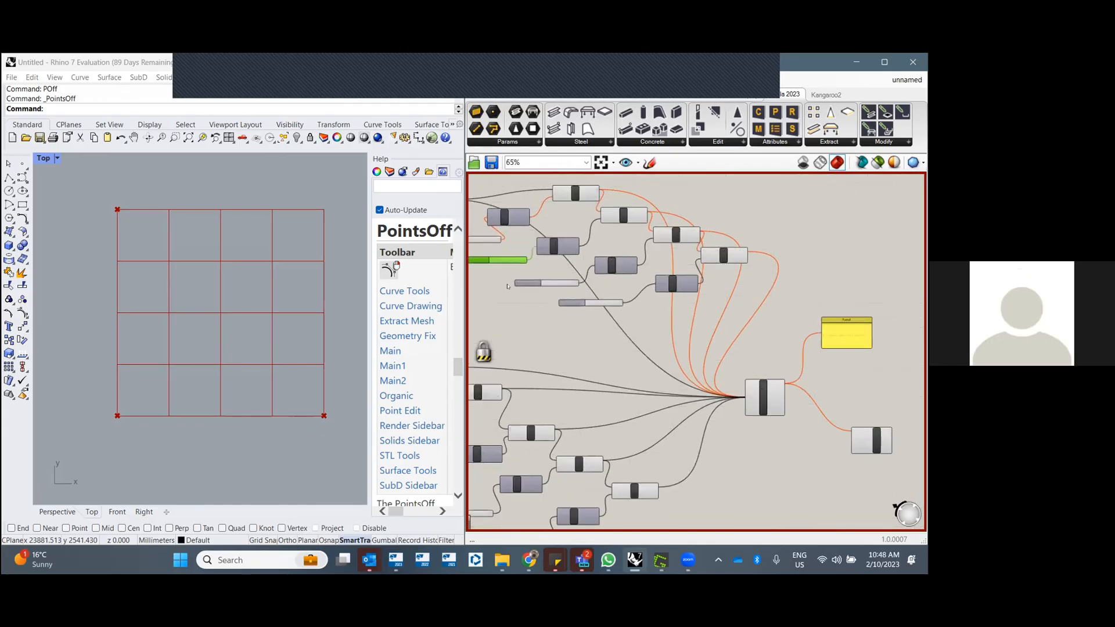
pyautogui.moveTo(507, 286); pyautogui.dragTo(634, 310, button='right')
pyautogui.scroll(1, 610, 277)
pyautogui.moveTo(607, 264); pyautogui.dragTo(560, 266)
pyautogui.click(606, 270)
# - Undo the recent repositioning of the four Y-direction spacing sliders
pyautogui.hotkey('ctrl', 'z')
pyautogui.hotkey('ctrl', 'z')
pyautogui.hotkey('ctrl', 'z')
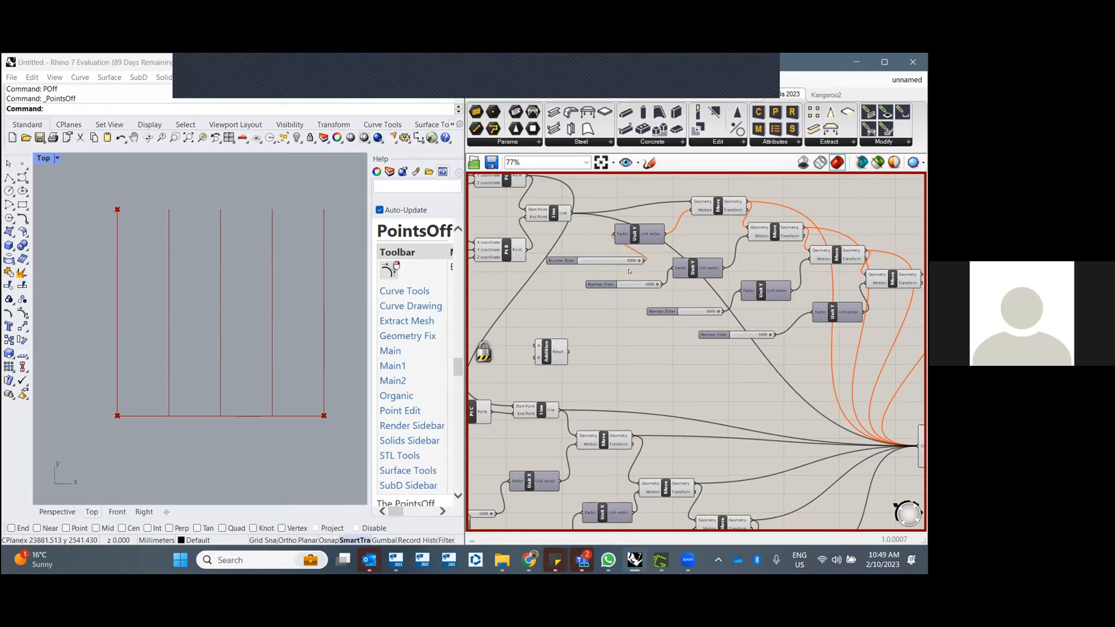
pyautogui.hotkey('ctrl', 'z')
pyautogui.hotkey('ctrl', 'z')
pyautogui.hotkey('ctrl', 'z')
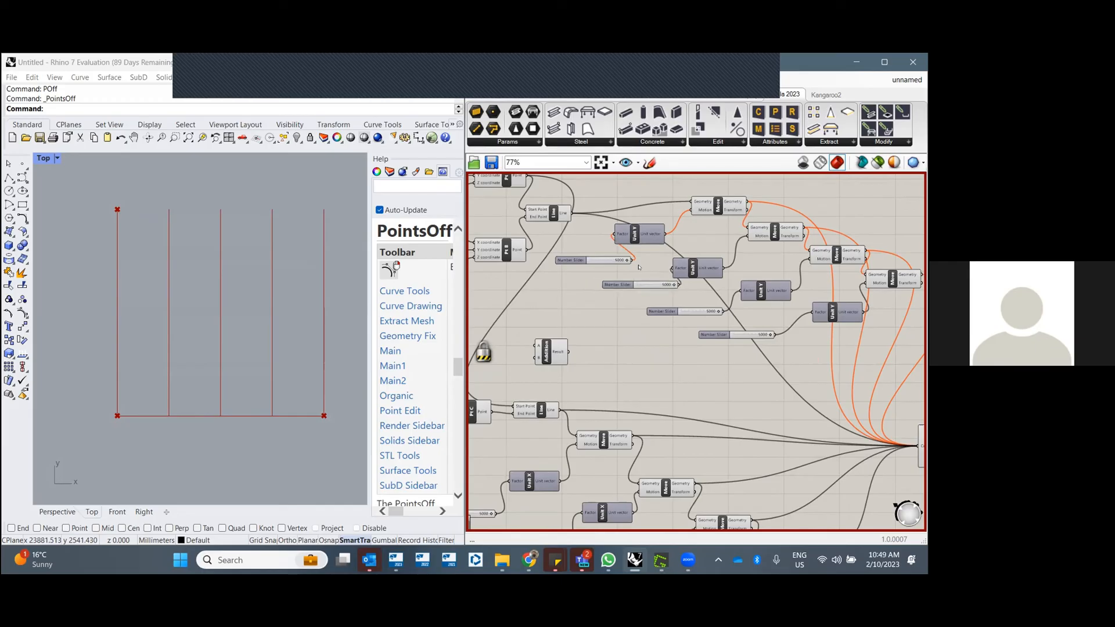
pyautogui.hotkey('ctrl', 'z')
pyautogui.hotkey('ctrl', 'z')
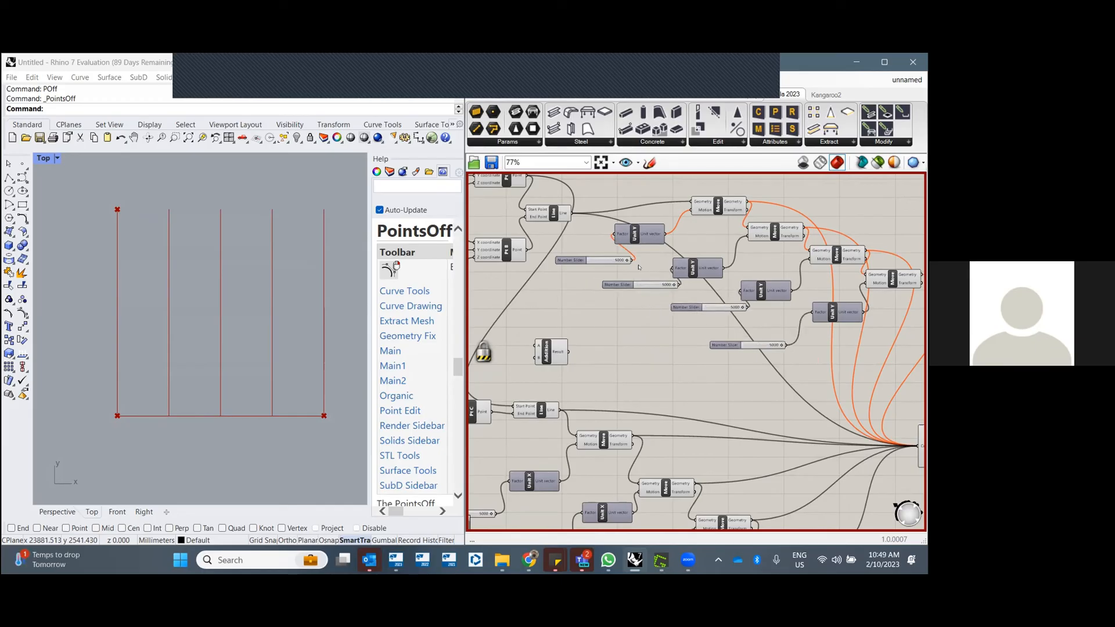
# - Shift the first Y-direction spacing slider away from its Unit Y component
pyautogui.click(607, 262)
pyautogui.scroll(4, 607, 263)
pyautogui.moveTo(584, 263); pyautogui.dragTo(529, 272)
pyautogui.click(689, 274)
pyautogui.scroll(-4, 690, 273)
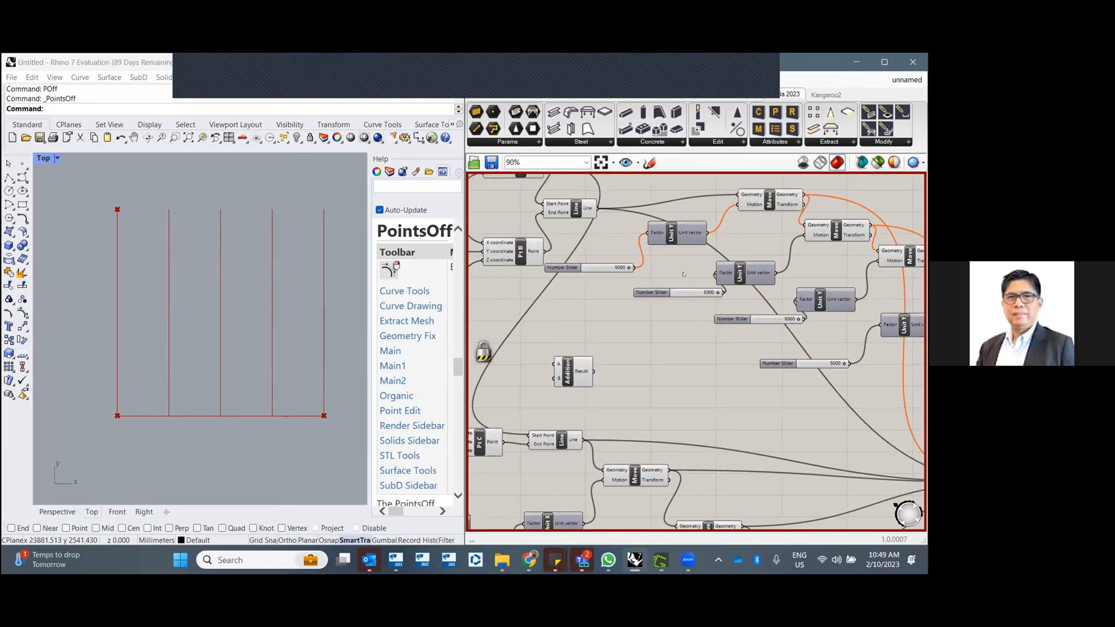
# - Delete the Multiple Curves component that collects all the grid lines
pyautogui.scroll(-2, 814, 354)
pyautogui.moveTo(787, 391); pyautogui.dragTo(610, 331, button='right')
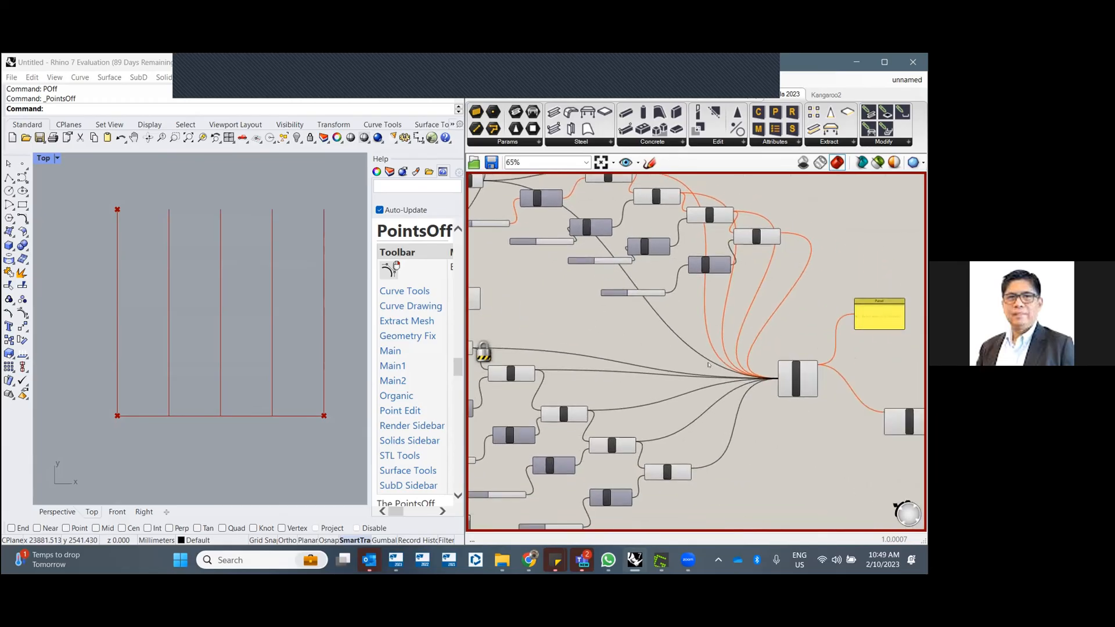
pyautogui.scroll(3, 784, 388)
pyautogui.click(829, 373)
pyautogui.click(676, 314)
pyautogui.scroll(-5, 674, 314)
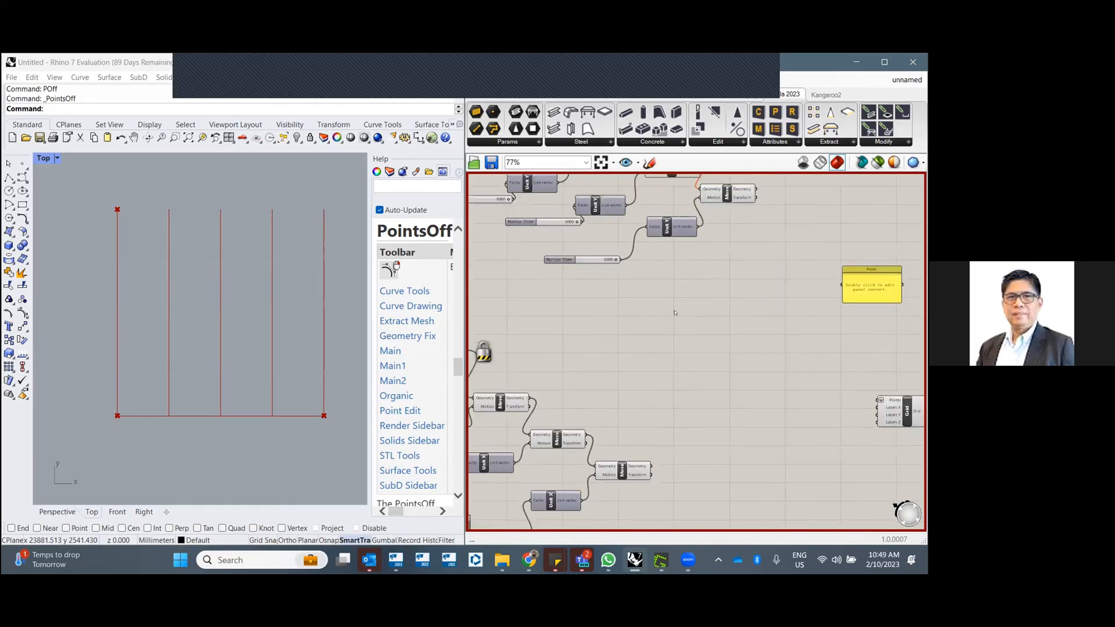
pyautogui.scroll(4, 588, 212)
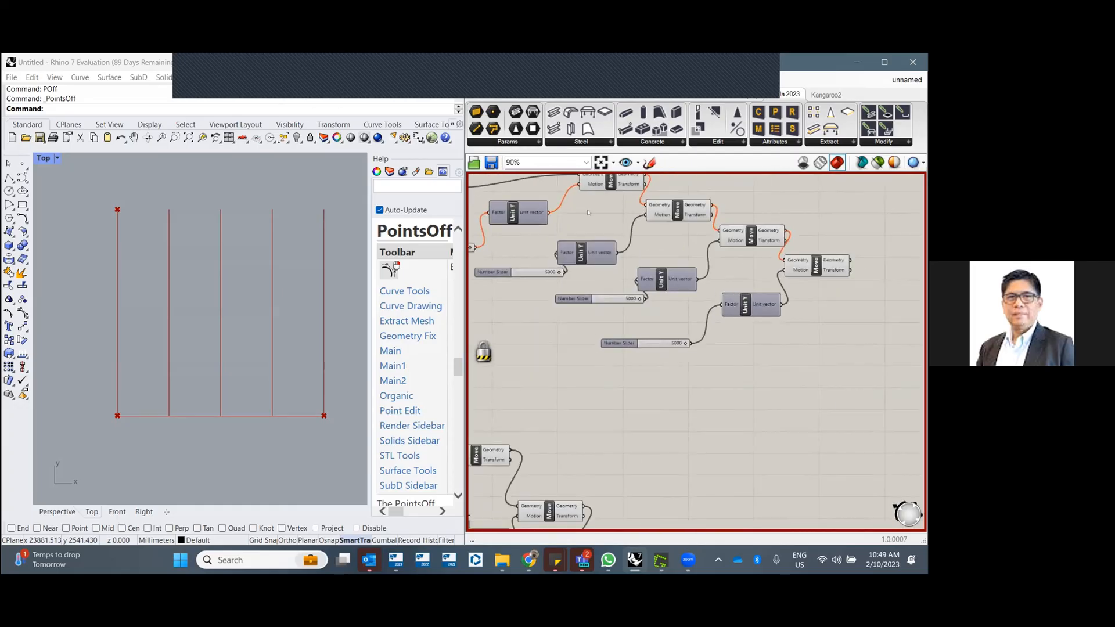
# - Select the first Y-direction Unit Y component to check its wiring to the Move component chain
pyautogui.doubleClick(816, 426)
pyautogui.click(512, 256)
pyautogui.moveTo(513, 256); pyautogui.dragTo(541, 269, button='right')
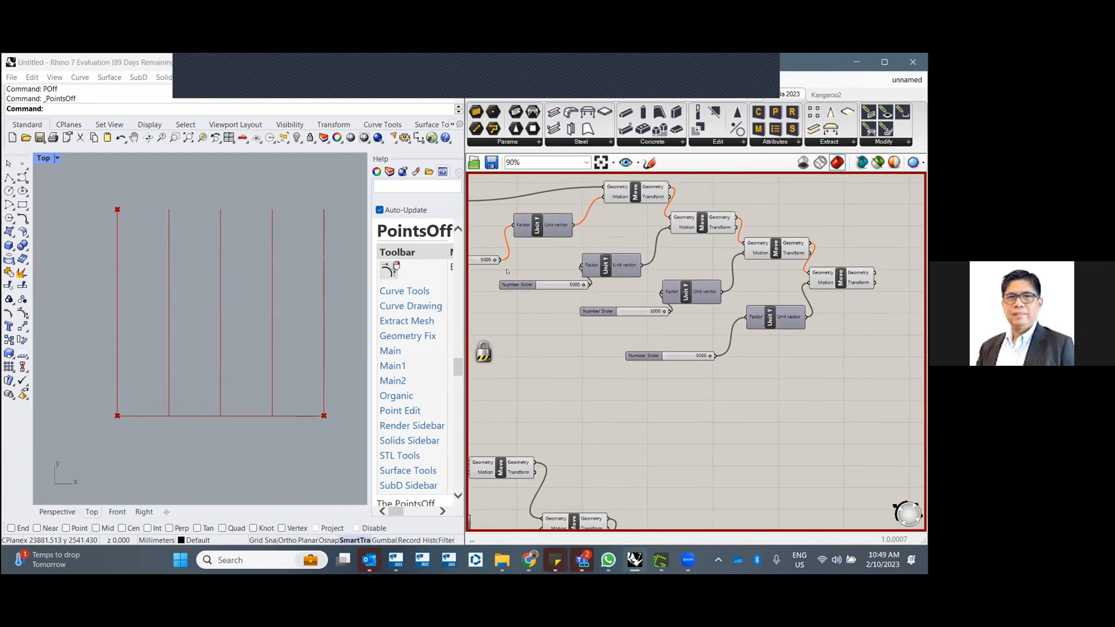
pyautogui.scroll(1, 542, 268)
pyautogui.middleClick(542, 268)
pyautogui.moveTo(643, 234); pyautogui.dragTo(735, 296, button='right')
pyautogui.click(644, 286)
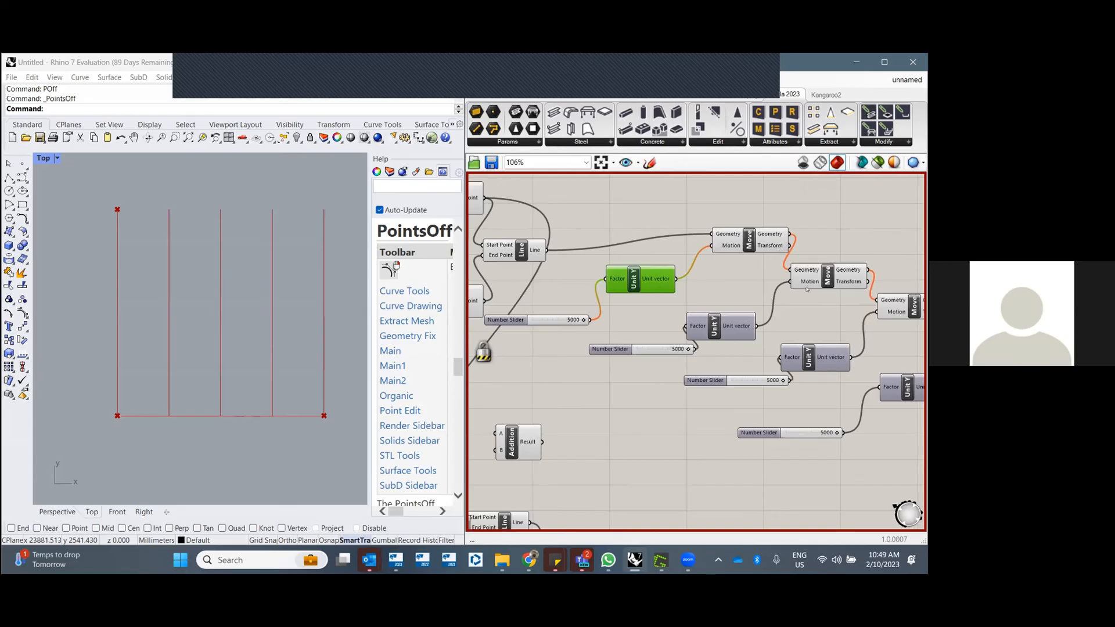
pyautogui.moveTo(813, 321); pyautogui.dragTo(729, 311, button='right')
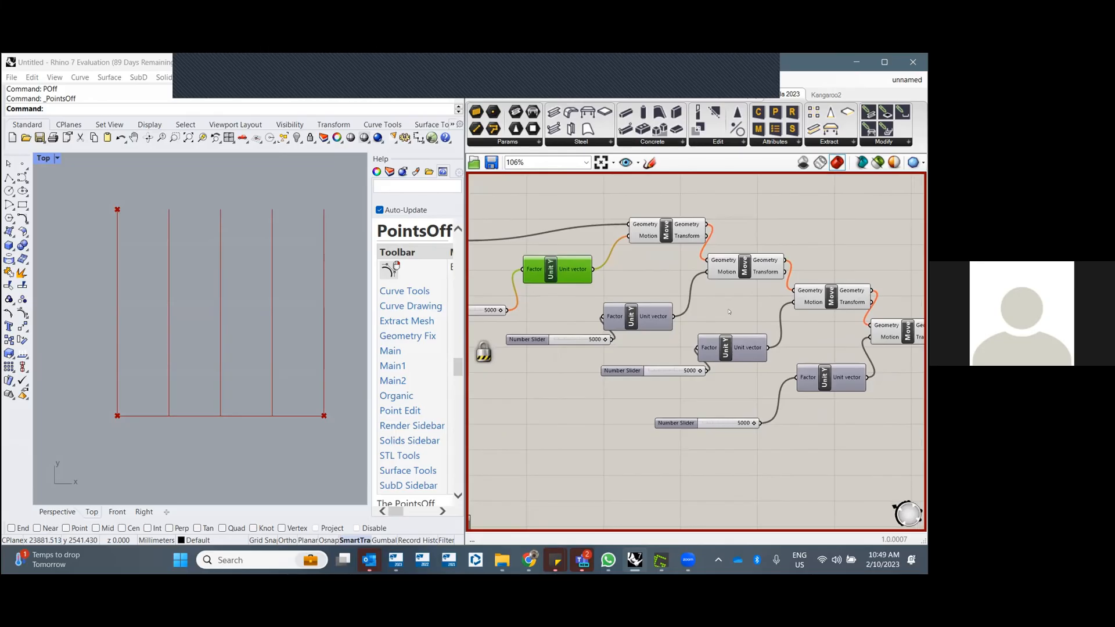
# - Shift the second, third and fourth Y-direction spacing sliders away from their Unit Y components
pyautogui.click(720, 314)
pyautogui.moveTo(537, 340); pyautogui.dragTo(511, 342)
pyautogui.click(611, 366)
pyautogui.moveTo(611, 367); pyautogui.dragTo(579, 367)
pyautogui.moveTo(694, 423); pyautogui.dragTo(672, 405)
# - Reposition the fourth Y-direction Move component farther from its Unit Y component
pyautogui.click(743, 286)
pyautogui.moveTo(828, 327); pyautogui.dragTo(728, 322, button='right')
pyautogui.moveTo(775, 325); pyautogui.dragTo(800, 325)
pyautogui.click(702, 325)
pyautogui.scroll(-2, 704, 324)
pyautogui.moveTo(526, 305); pyautogui.dragTo(597, 305, button='right')
pyautogui.click(504, 312)
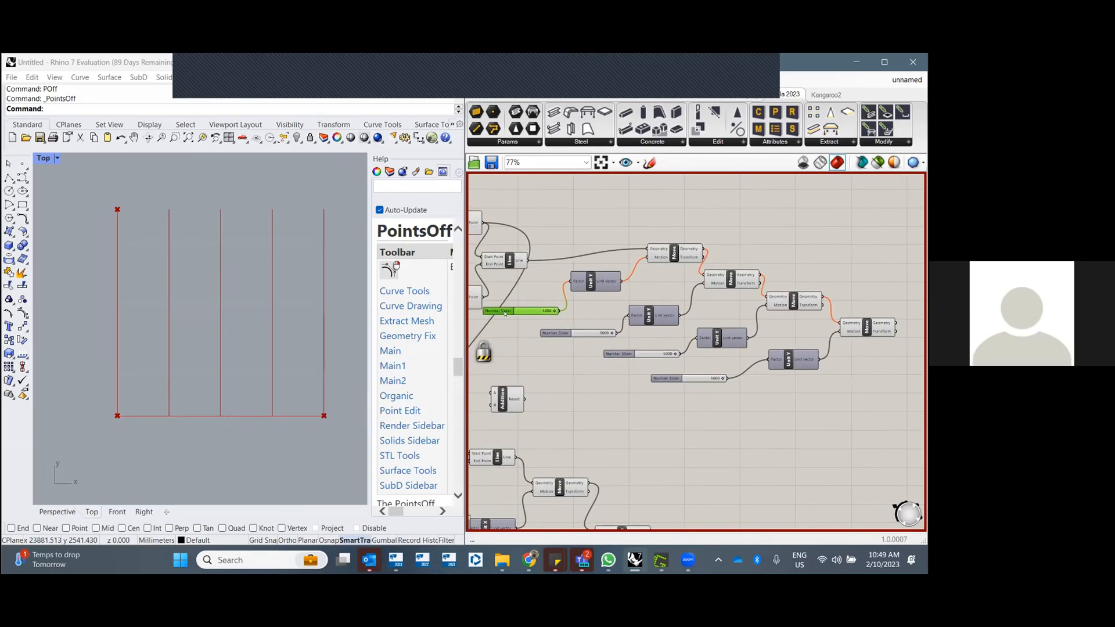
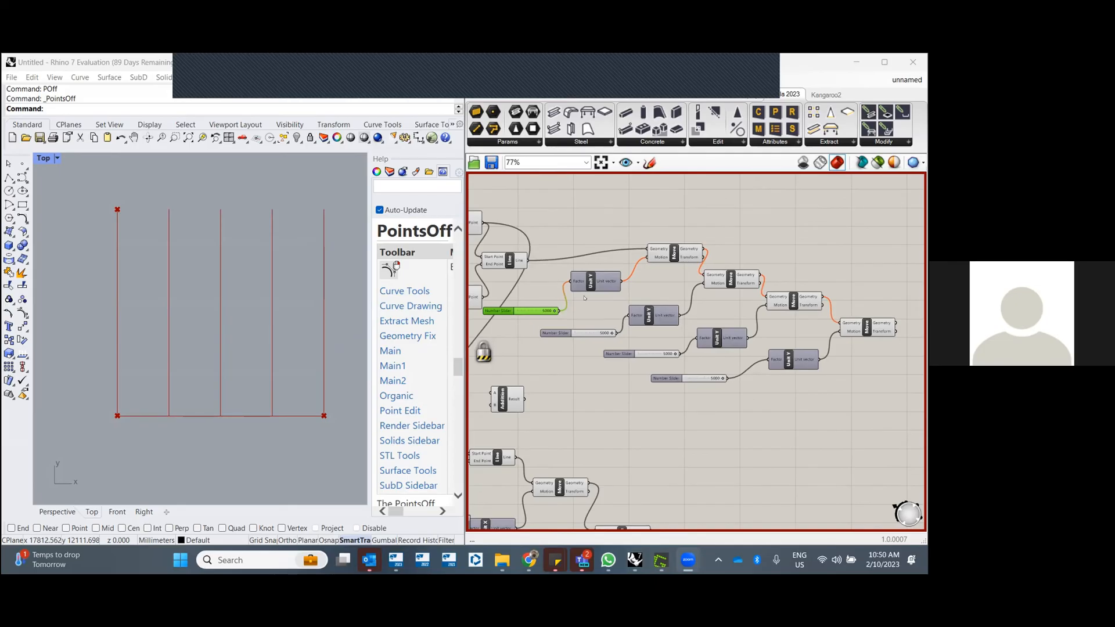
# - Select the Line component between Pt A and Pt B to check which grid line it produces
pyautogui.scroll(3, 582, 302)
pyautogui.scroll(1, 582, 303)
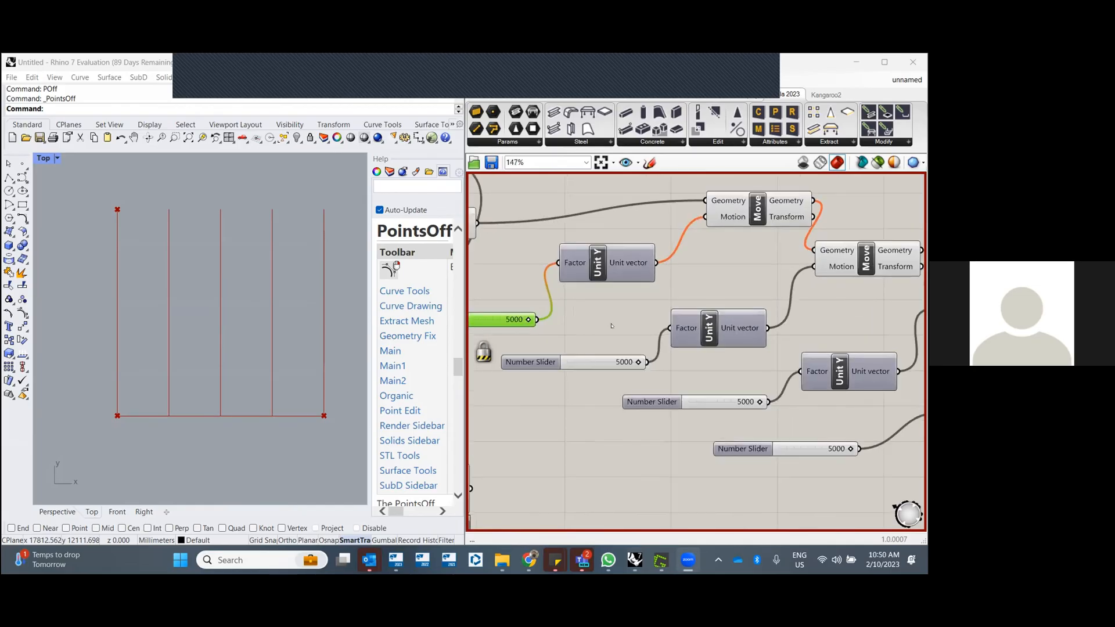
pyautogui.scroll(-2, 611, 313)
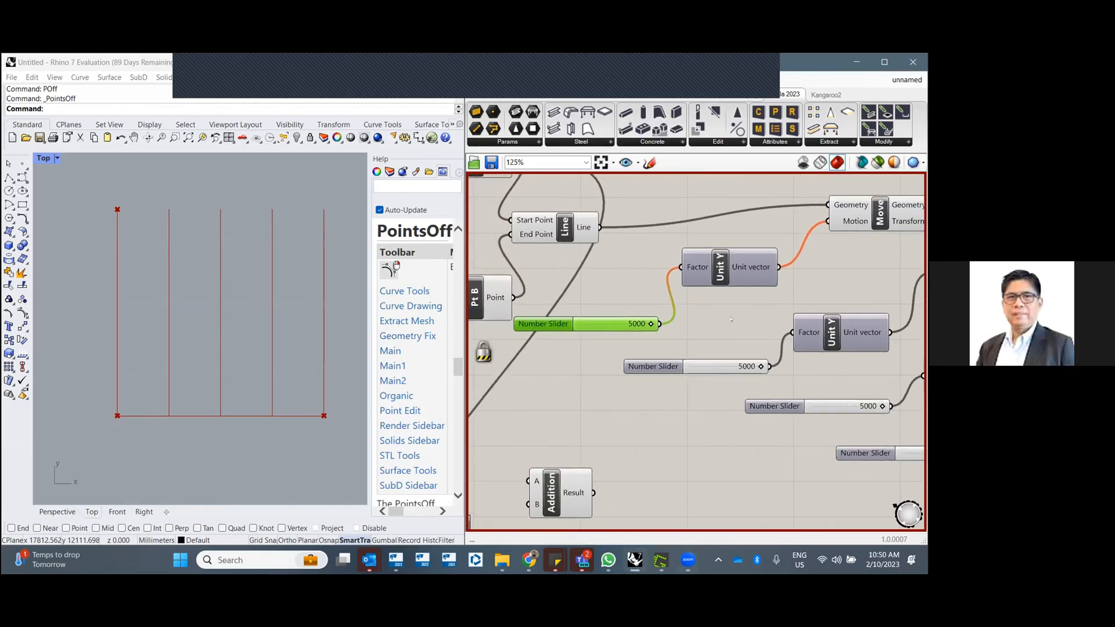
pyautogui.moveTo(808, 250)
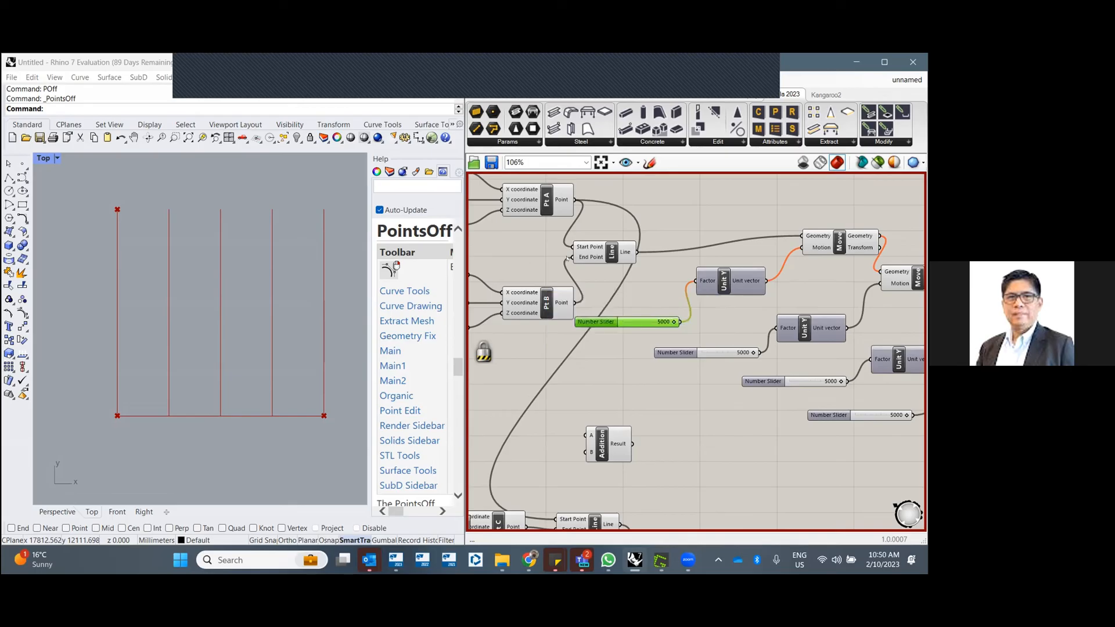
pyautogui.click(608, 258)
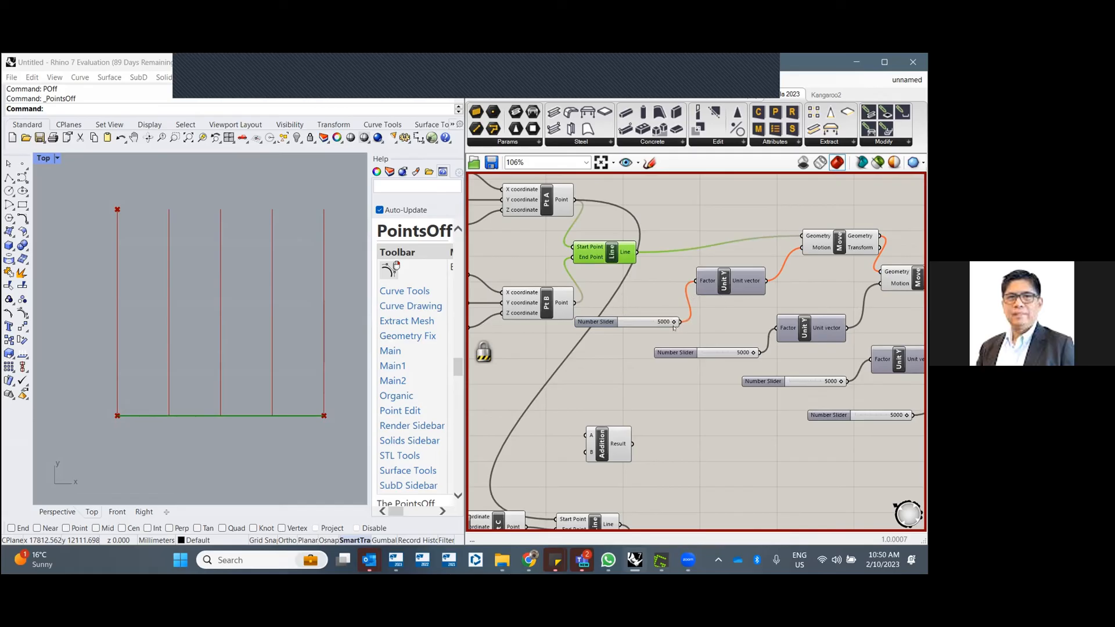
# - Set the first Y-direction spacing slider to 1565 to test its effect on the moved line
pyautogui.moveTo(674, 322); pyautogui.dragTo(646, 324)
pyautogui.click(716, 287)
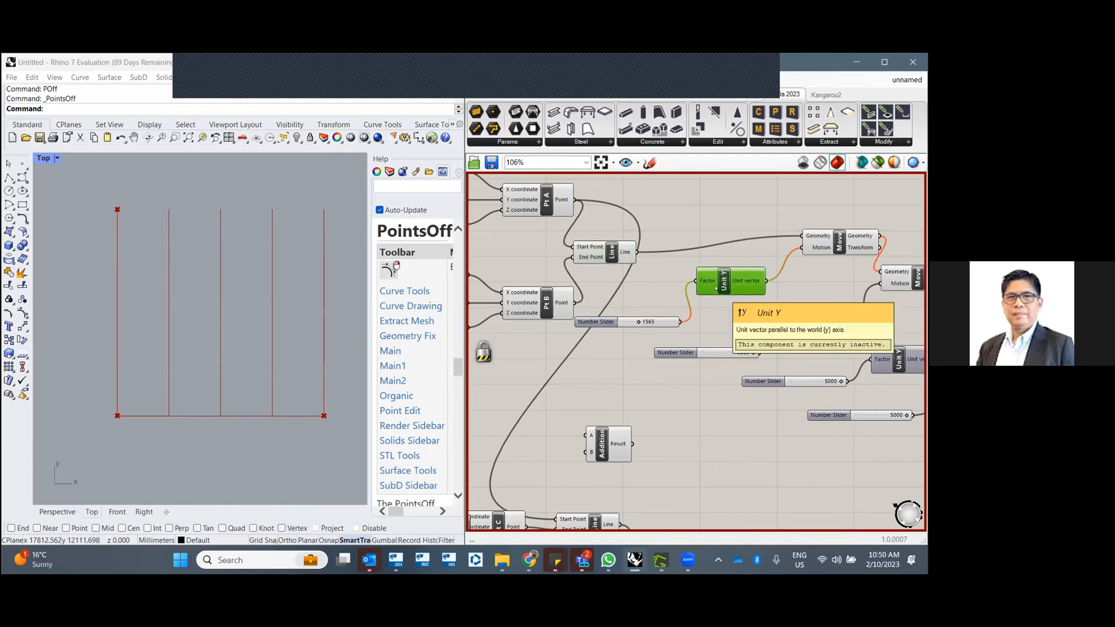
pyautogui.click(651, 250)
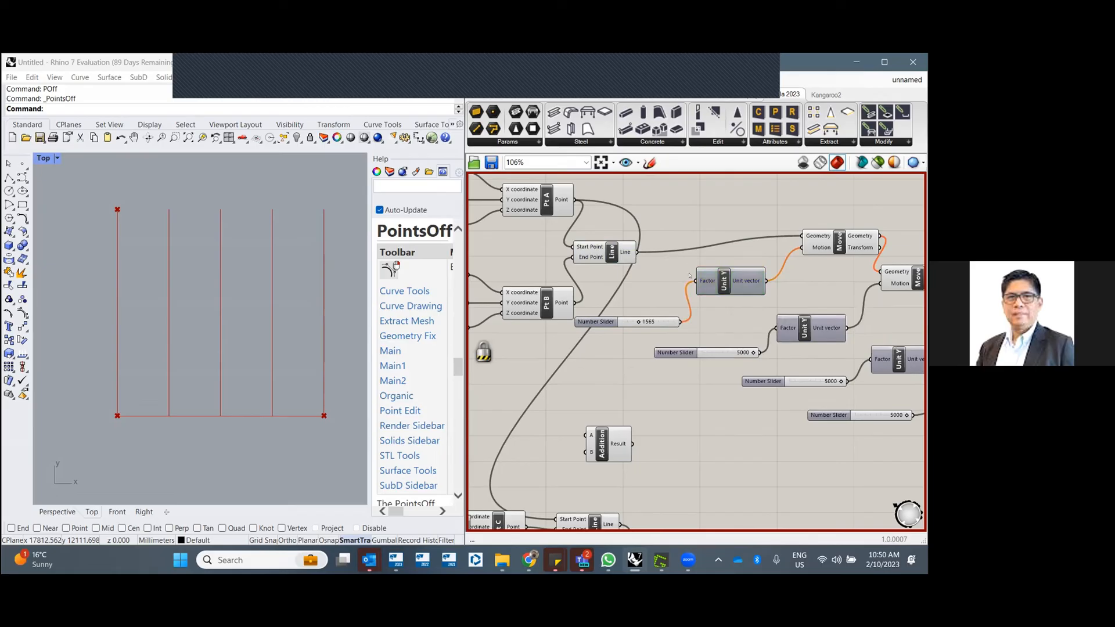
pyautogui.scroll(-2, 685, 311)
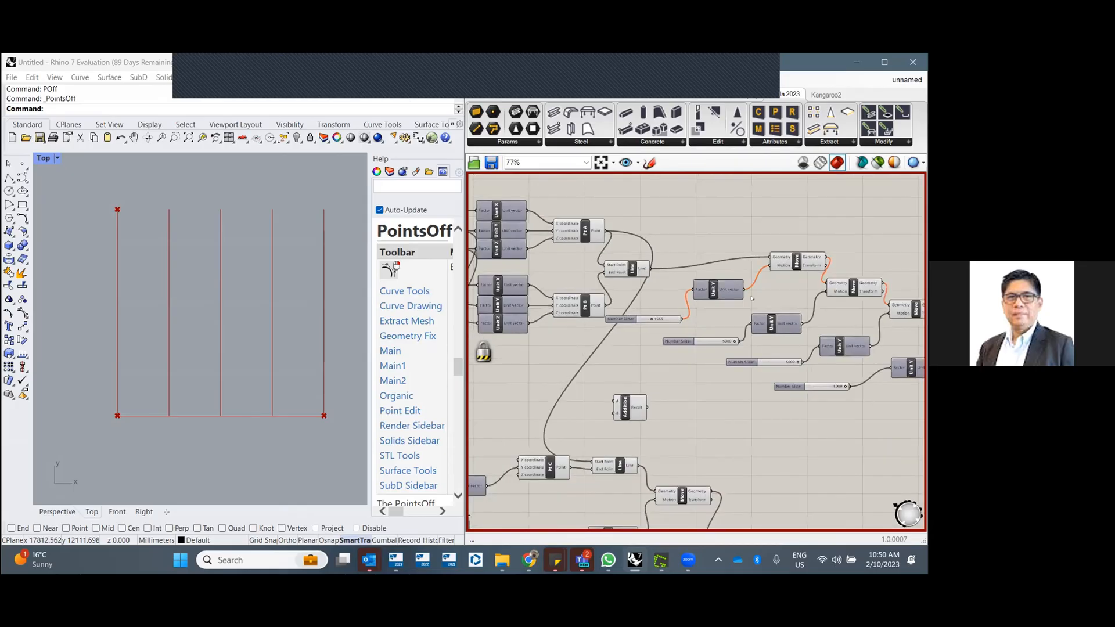
# - Add a new Move component above the chain, fed by the Pt A–Pt B Line and the first Unit Y vector
pyautogui.doubleClick(788, 218)
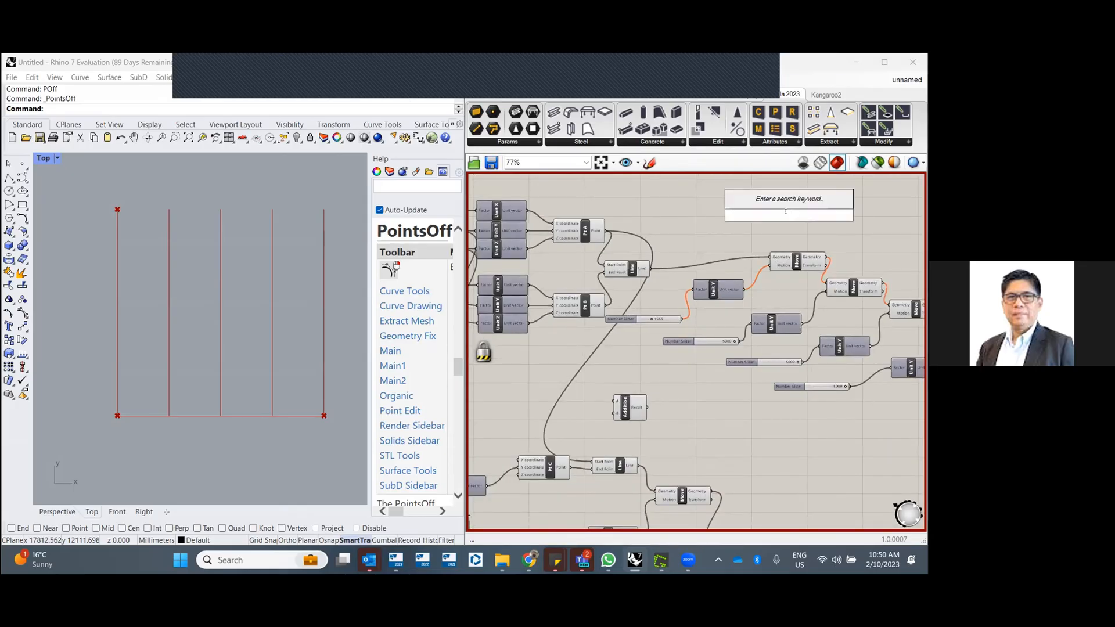
pyautogui.write('move')
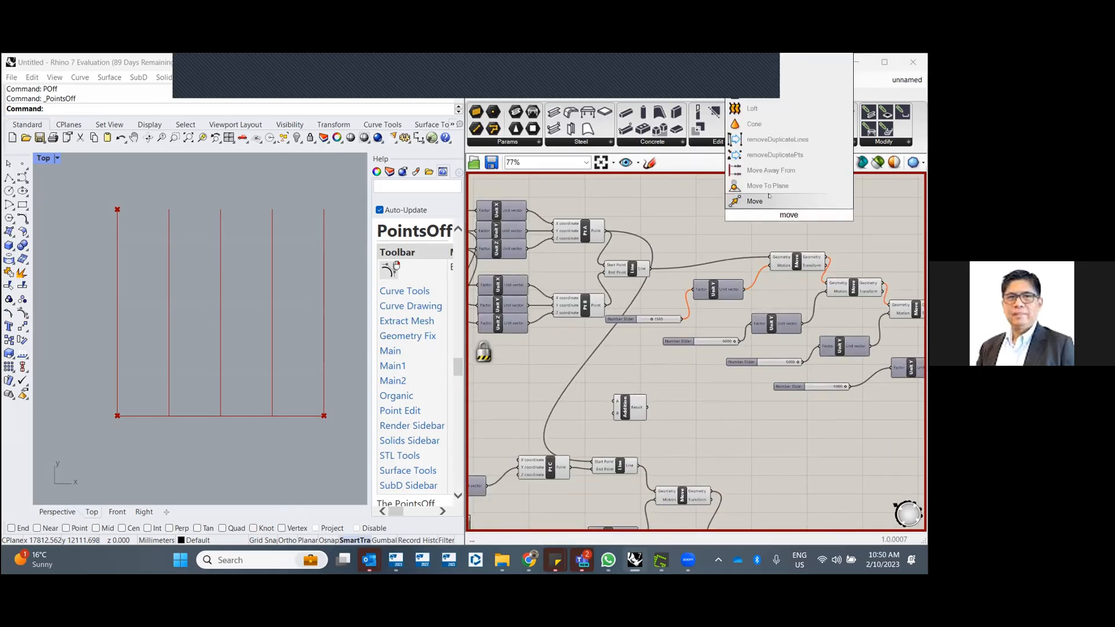
pyautogui.click(774, 200)
pyautogui.moveTo(782, 218); pyautogui.dragTo(784, 211)
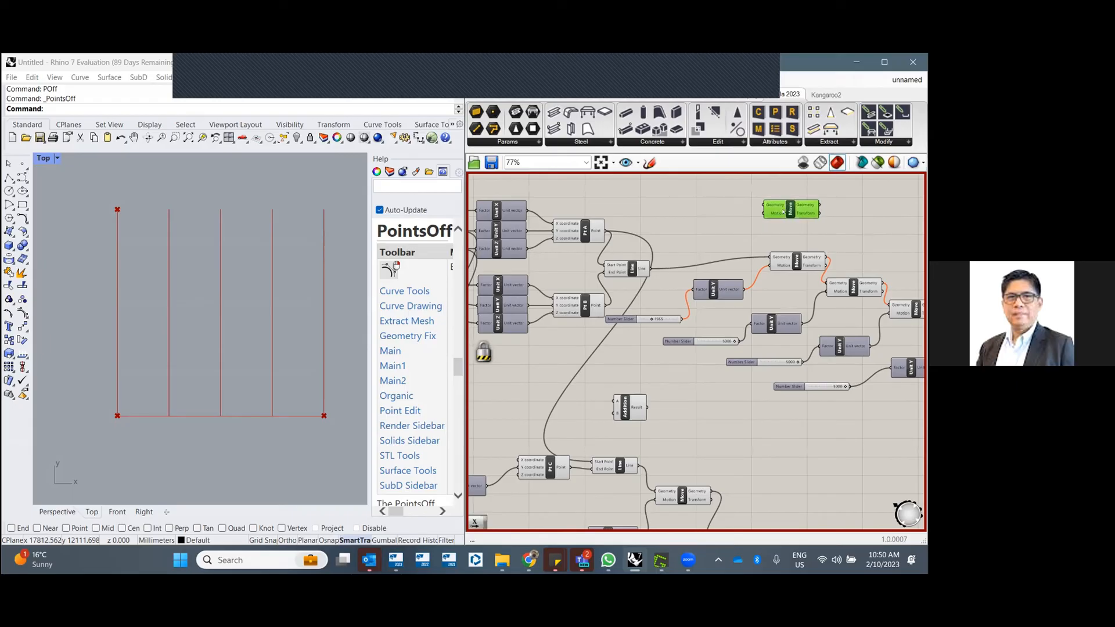
pyautogui.moveTo(648, 269); pyautogui.dragTo(763, 204)
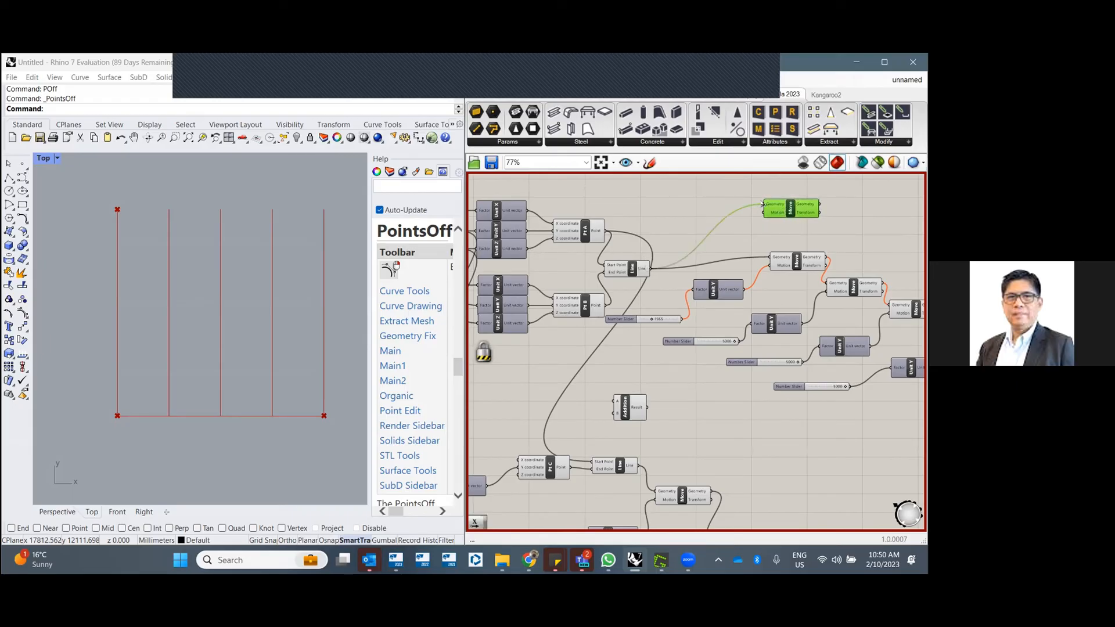
pyautogui.moveTo(744, 289); pyautogui.dragTo(757, 211)
pyautogui.click(801, 226)
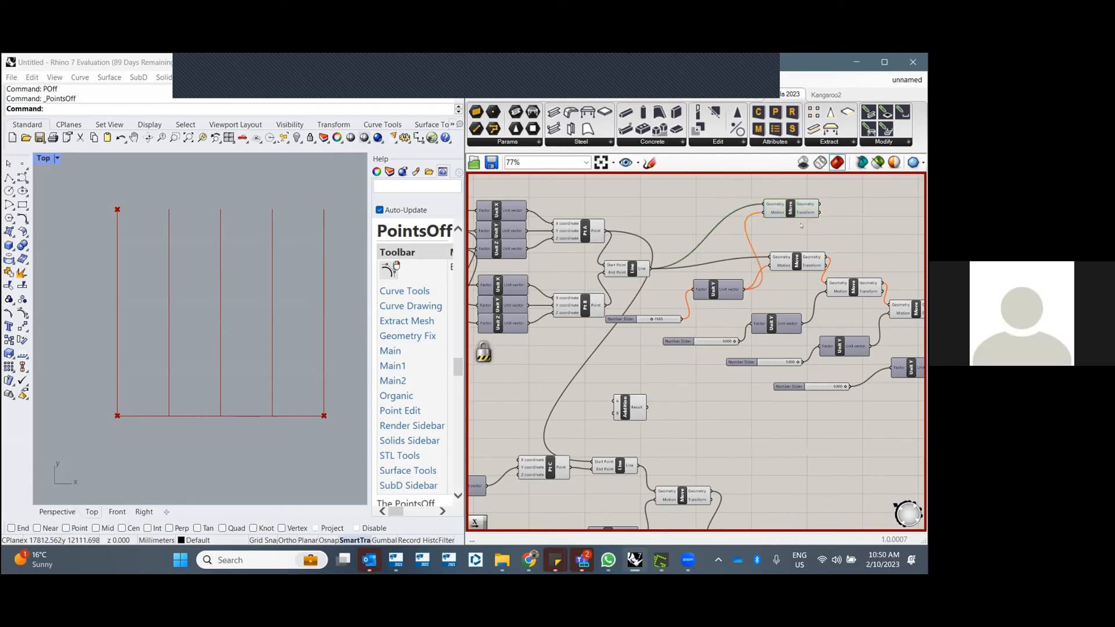
# - Delete the first Y-direction Unit Y component and its spacing slider
pyautogui.click(716, 293)
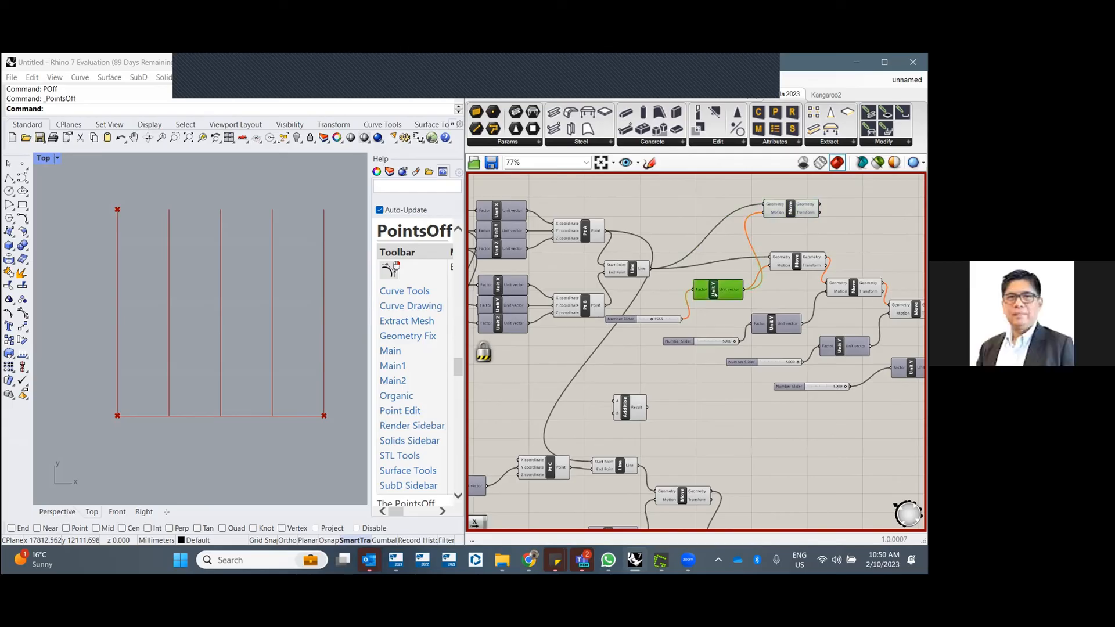
pyautogui.press('Delete')
pyautogui.moveTo(679, 319); pyautogui.dragTo(759, 213)
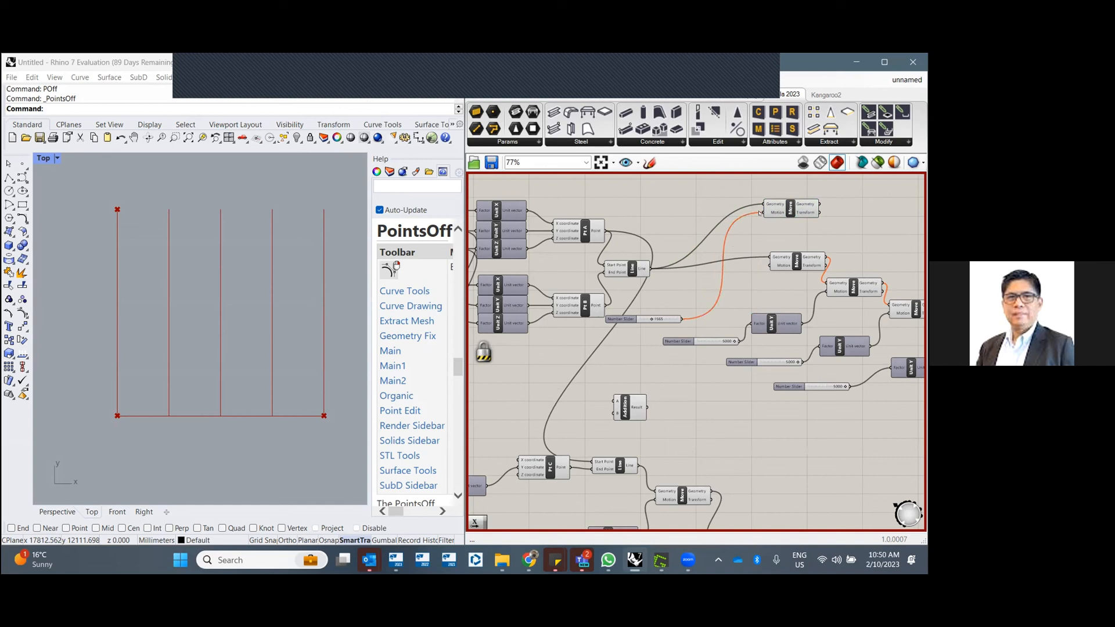
pyautogui.click(629, 321)
pyautogui.press('Delete')
pyautogui.scroll(2, 766, 241)
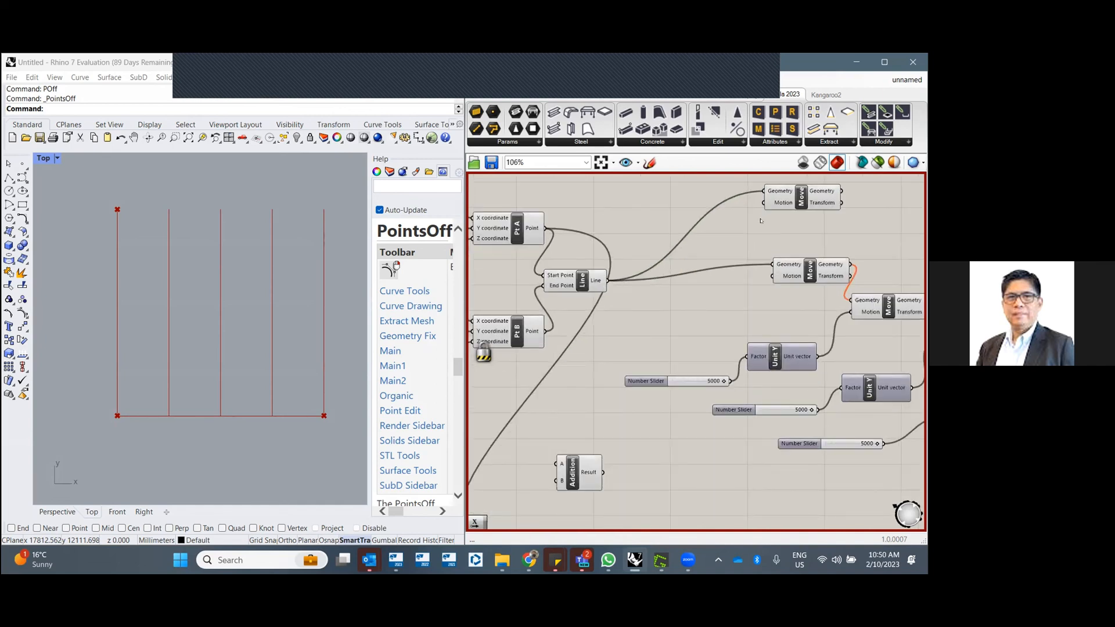
# - Add a new Unit Y component and connect its unit vector to the new Move component's Motion input
pyautogui.moveTo(801, 196); pyautogui.dragTo(809, 201)
pyautogui.doubleClick(749, 235)
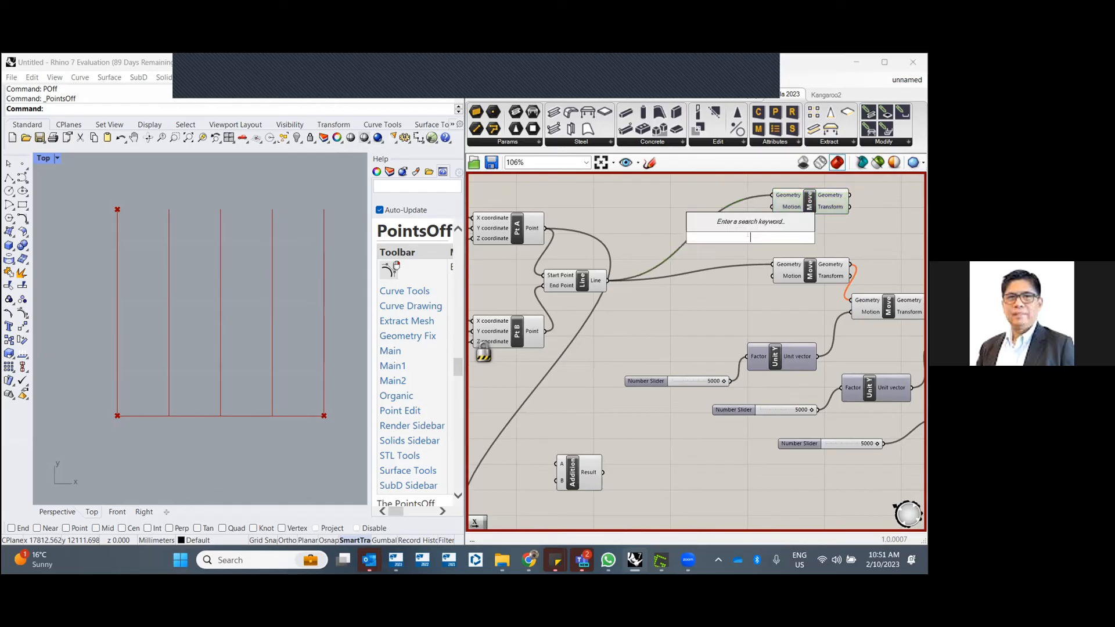
pyautogui.write('y')
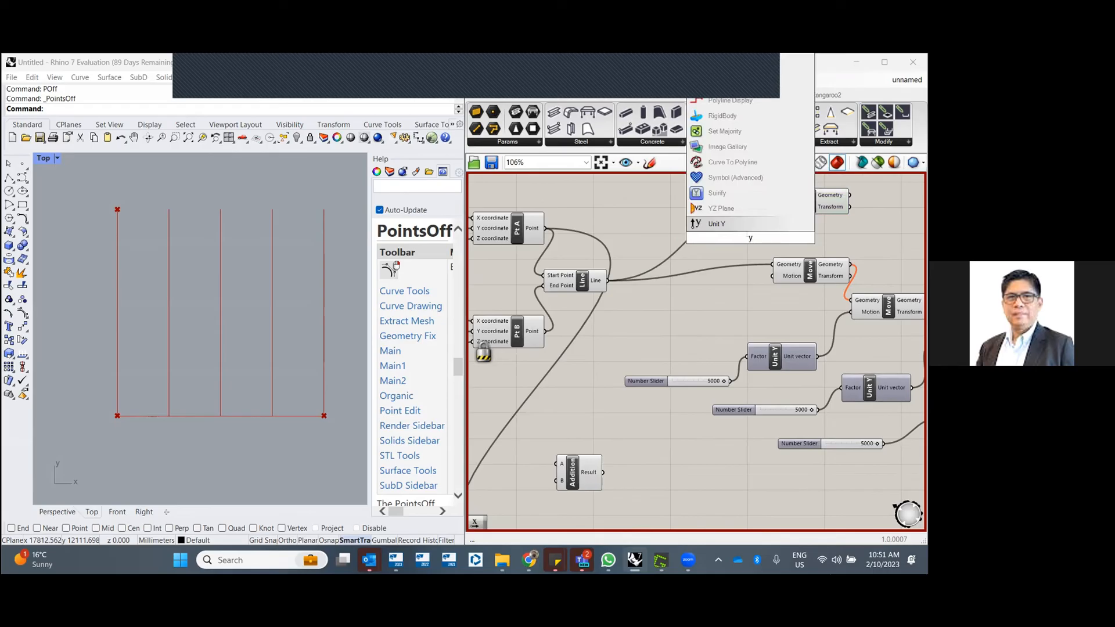
pyautogui.click(730, 225)
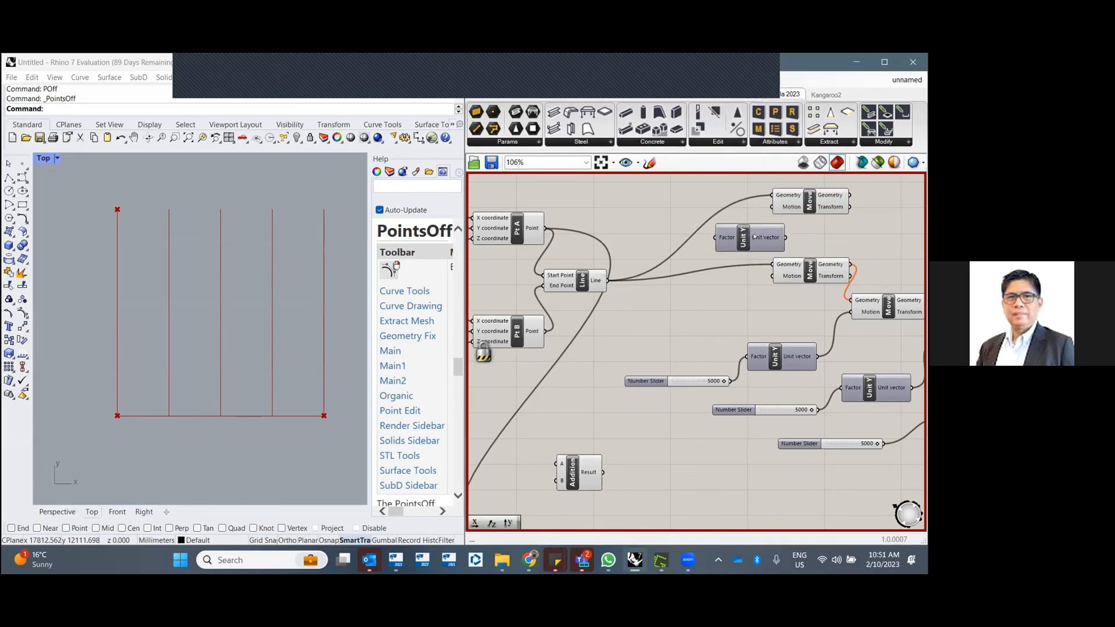
pyautogui.moveTo(751, 243); pyautogui.dragTo(772, 207)
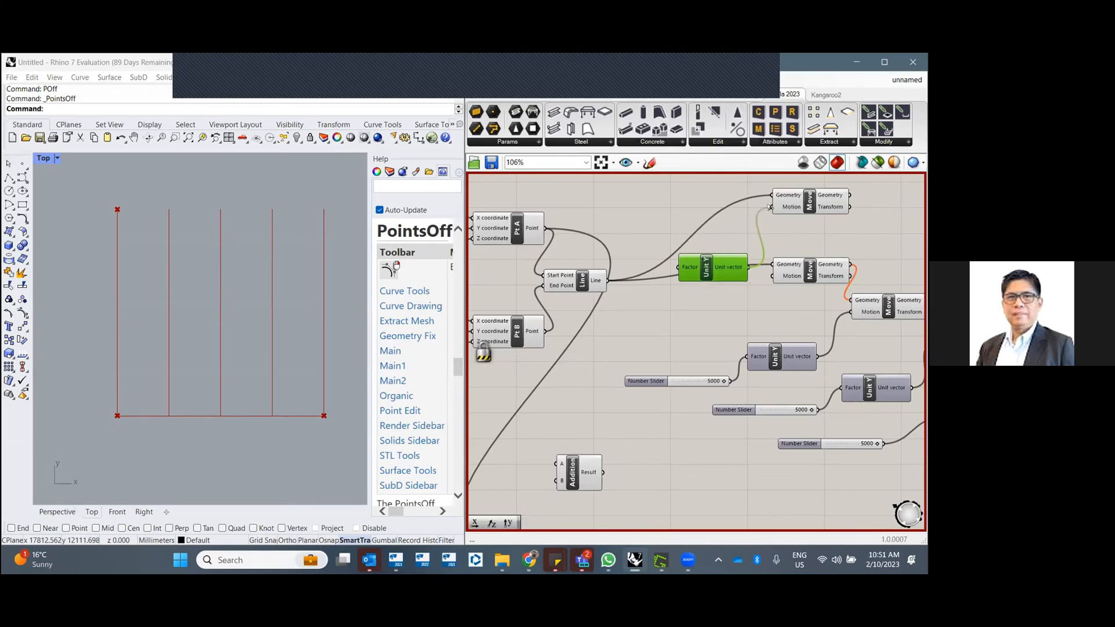
pyautogui.moveTo(705, 269); pyautogui.dragTo(699, 305)
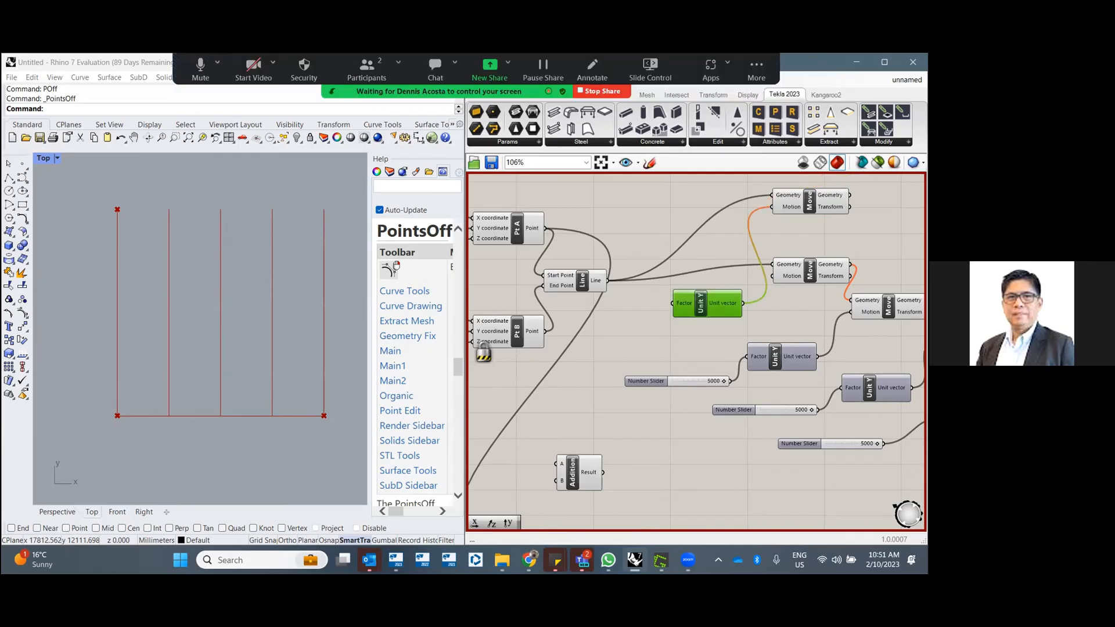
# - Switch to Tekla Structures and back to Grasshopper, restoring the Grasshopper window beside the Rhino viewport
pyautogui.hotkey('alt', 'Tab')
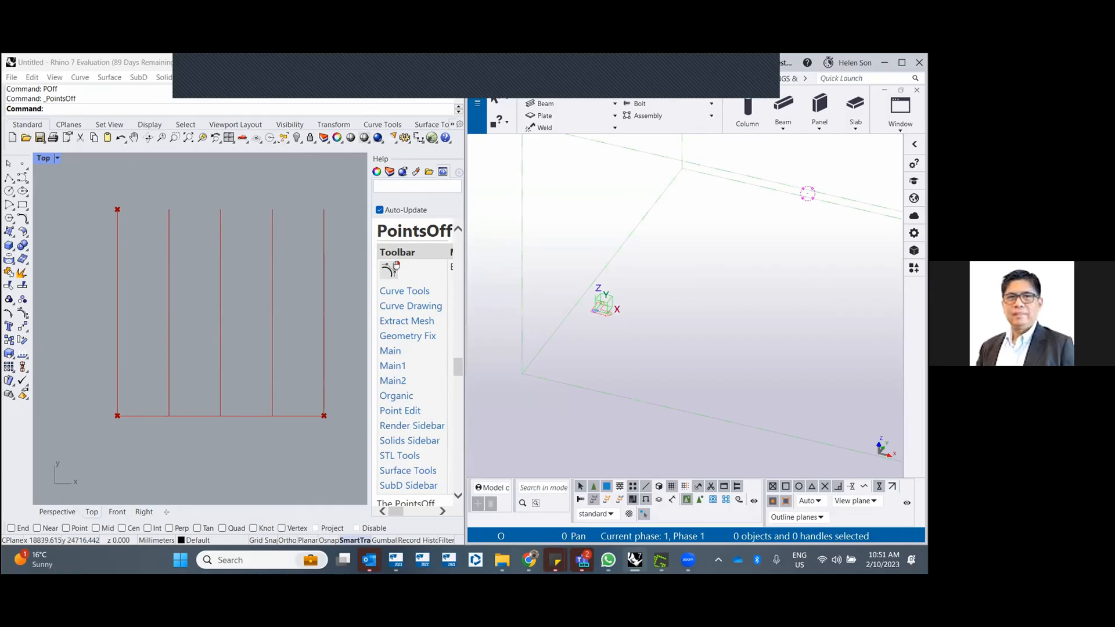
pyautogui.hotkey('alt', 'Tab')
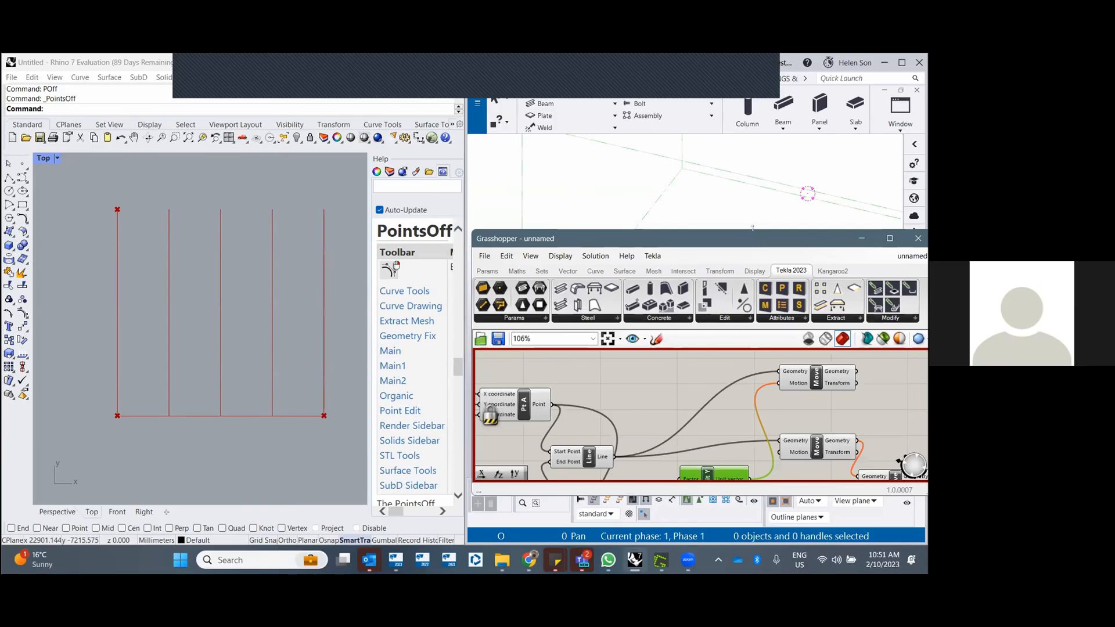
pyautogui.moveTo(746, 57); pyautogui.dragTo(746, 71)
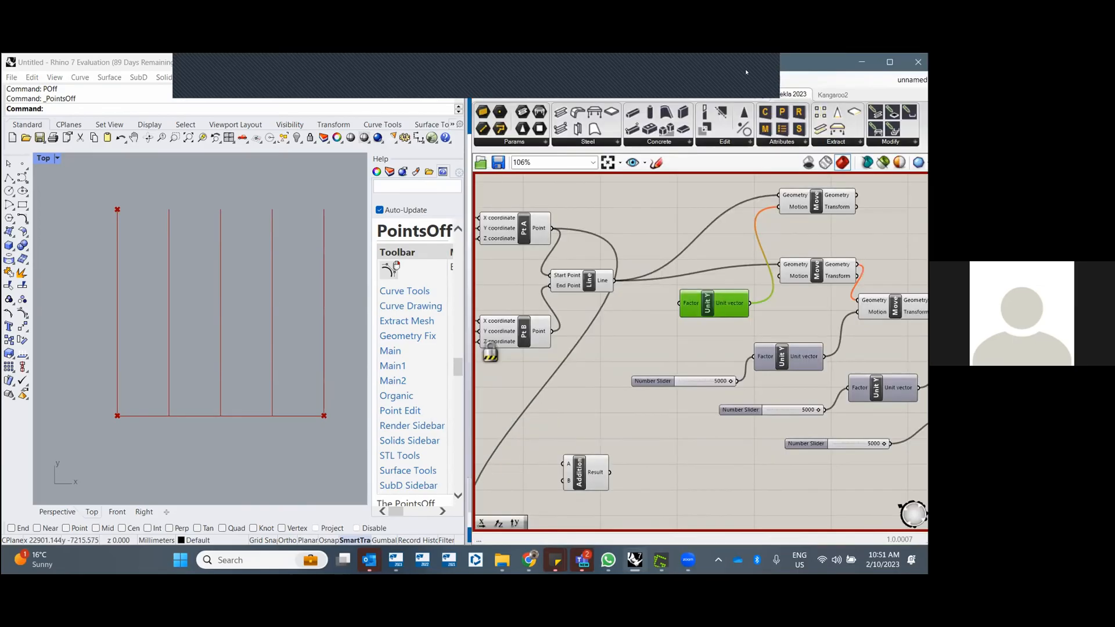
# - Close the unnamed definition, choose to save its changes, and set the Desktop as the save location
pyautogui.click(683, 336)
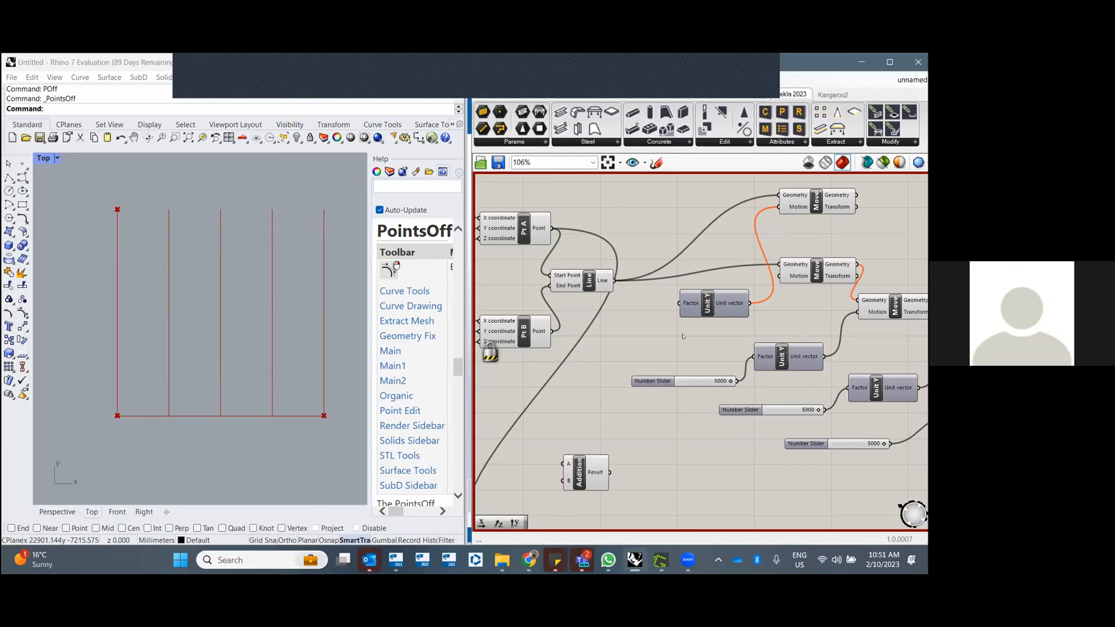
pyautogui.moveTo(907, 81)
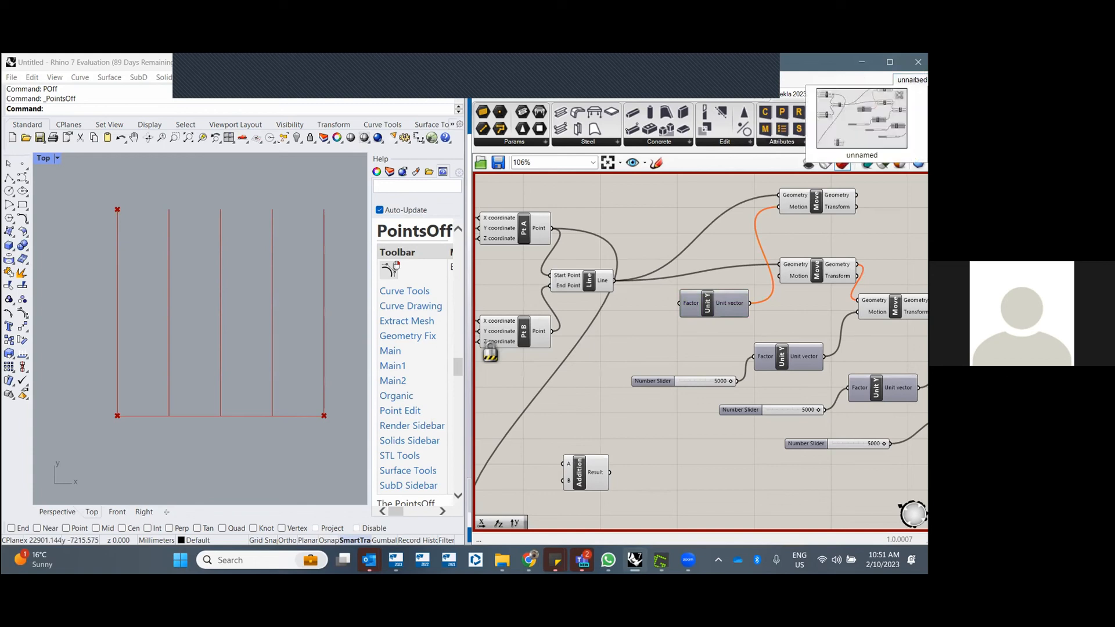
pyautogui.click(899, 94)
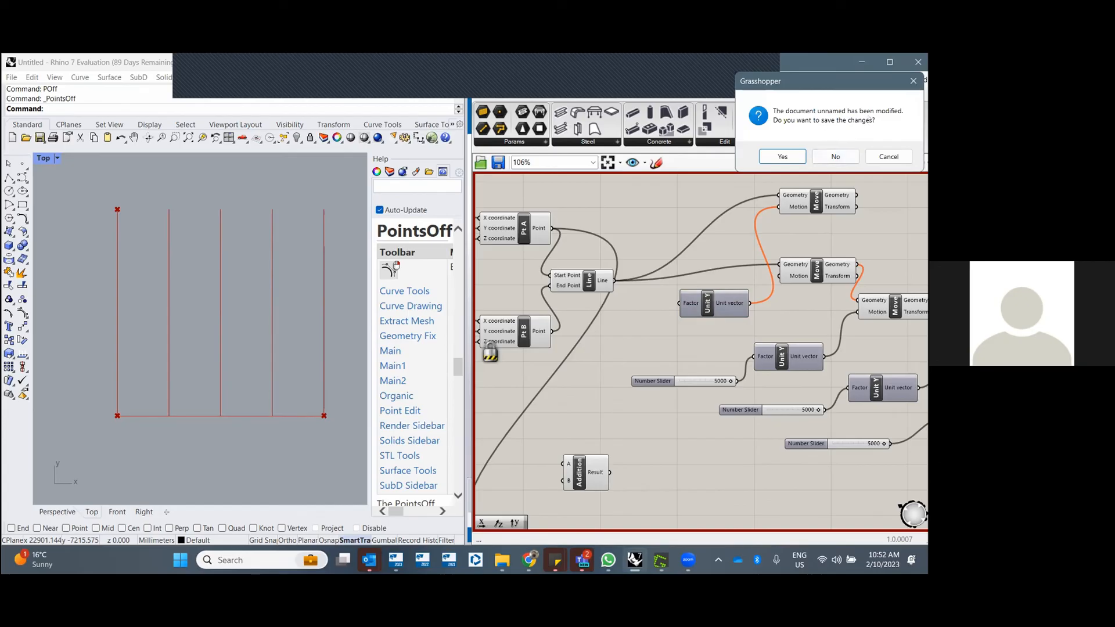
pyautogui.click(782, 157)
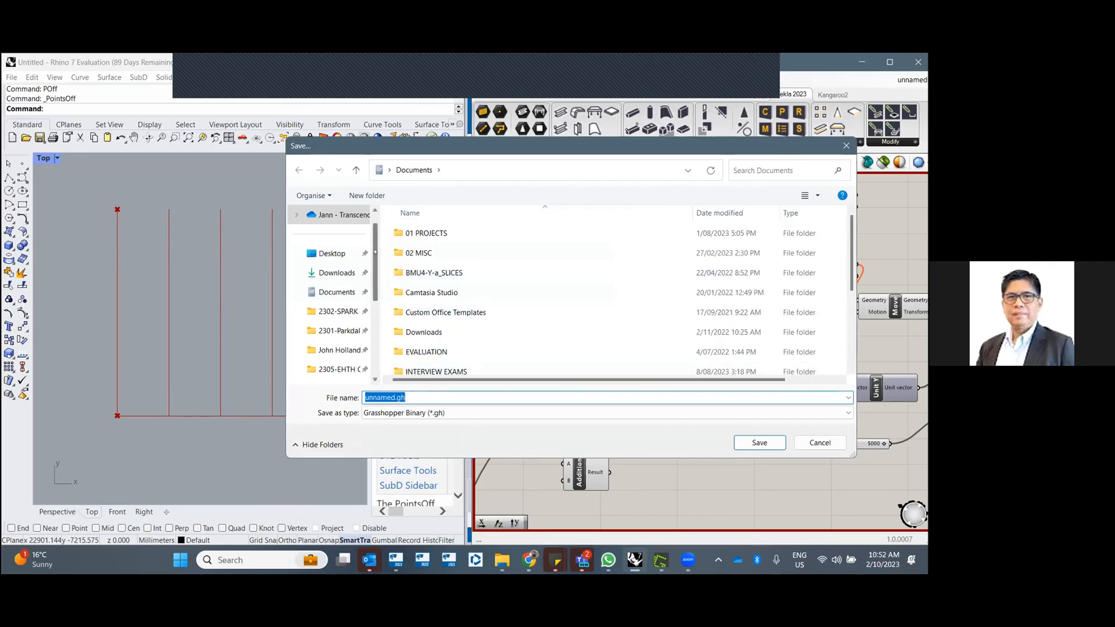
pyautogui.moveTo(375, 273); pyautogui.dragTo(379, 217)
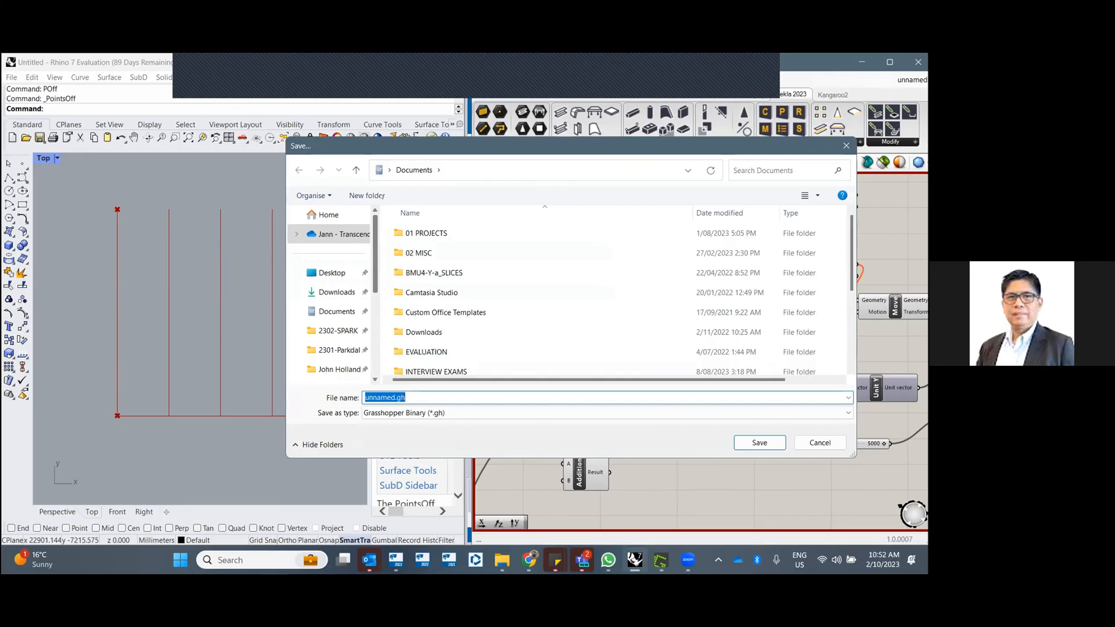
pyautogui.click(334, 273)
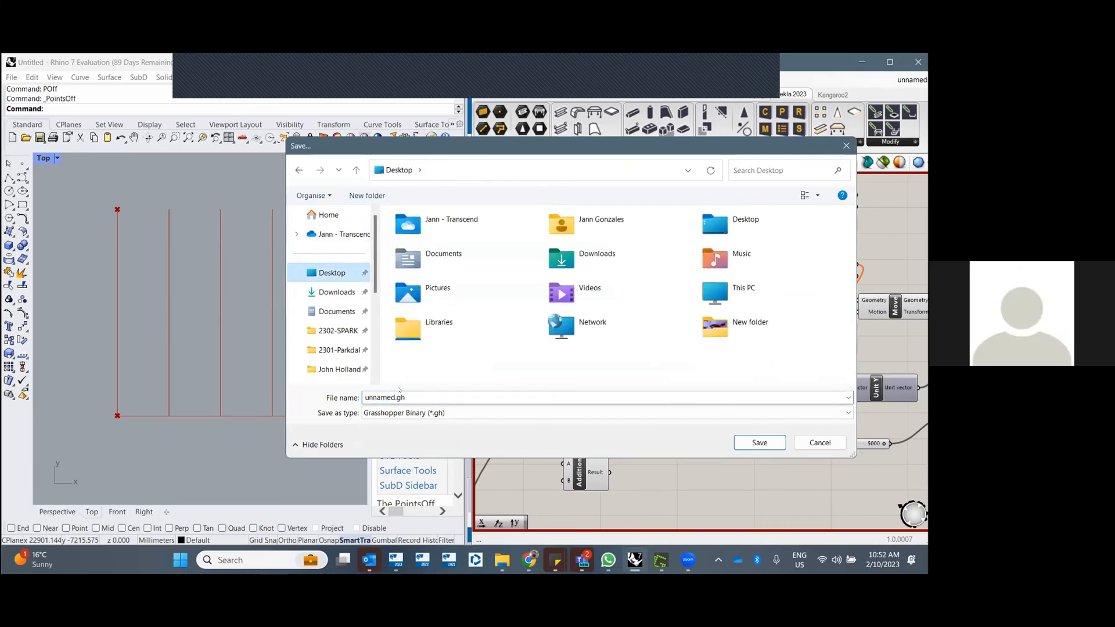
# - Name the definition Sample1 and save it as a Grasshopper Binary file
pyautogui.doubleClick(408, 394)
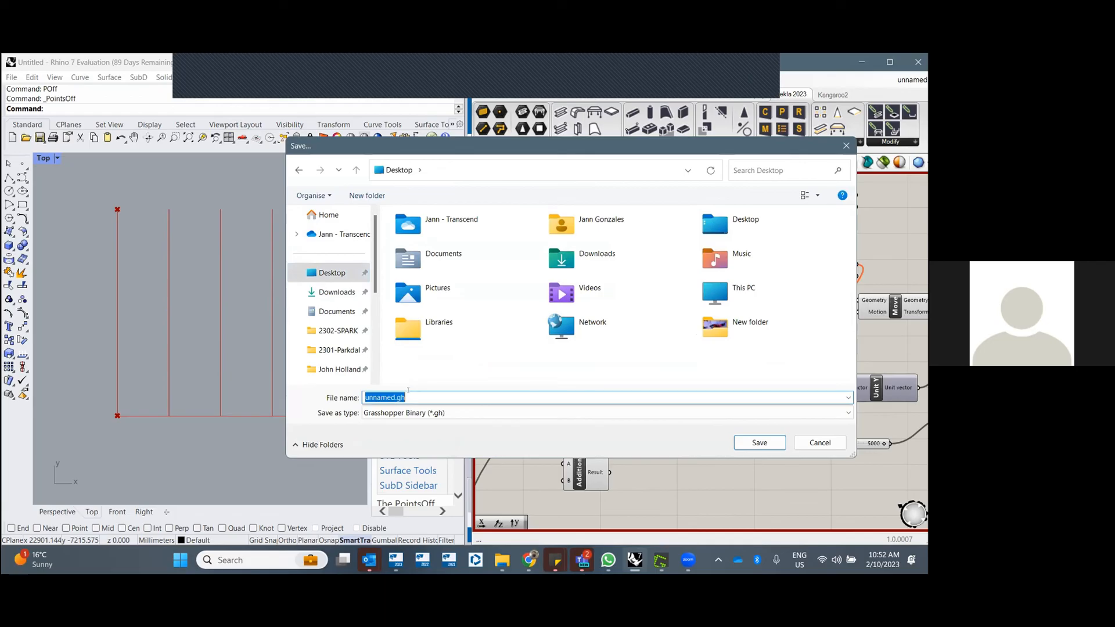
pyautogui.write('test')
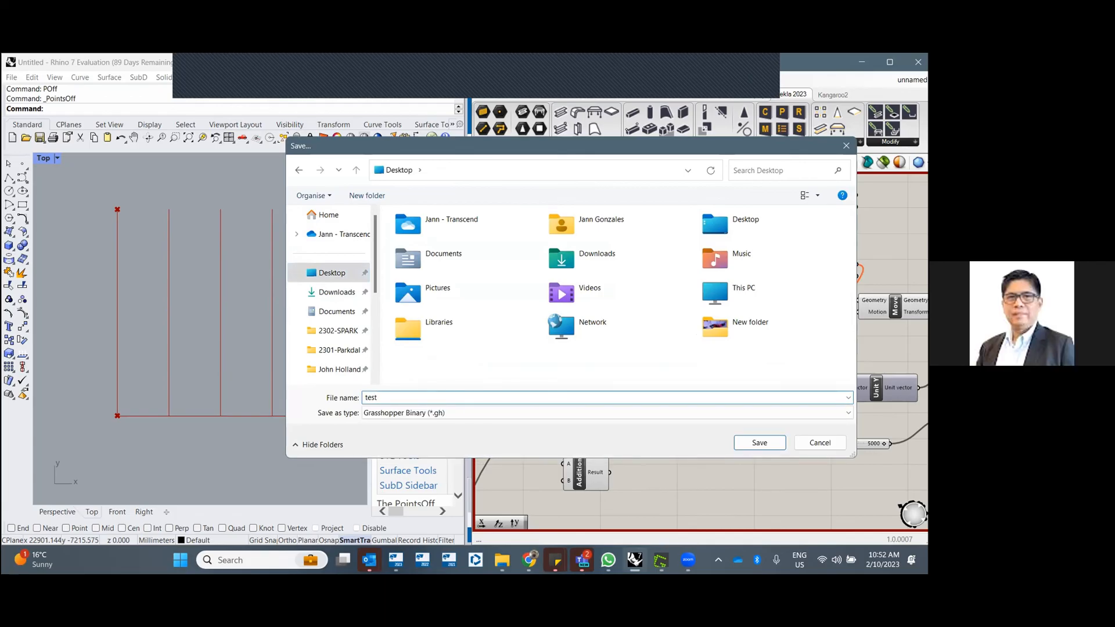
pyautogui.press('BackSpace')
pyautogui.press('BackSpace')
pyautogui.press('BackSpace')
pyautogui.press('BackSpace')
pyautogui.write('Sample')
pyautogui.click(759, 441)
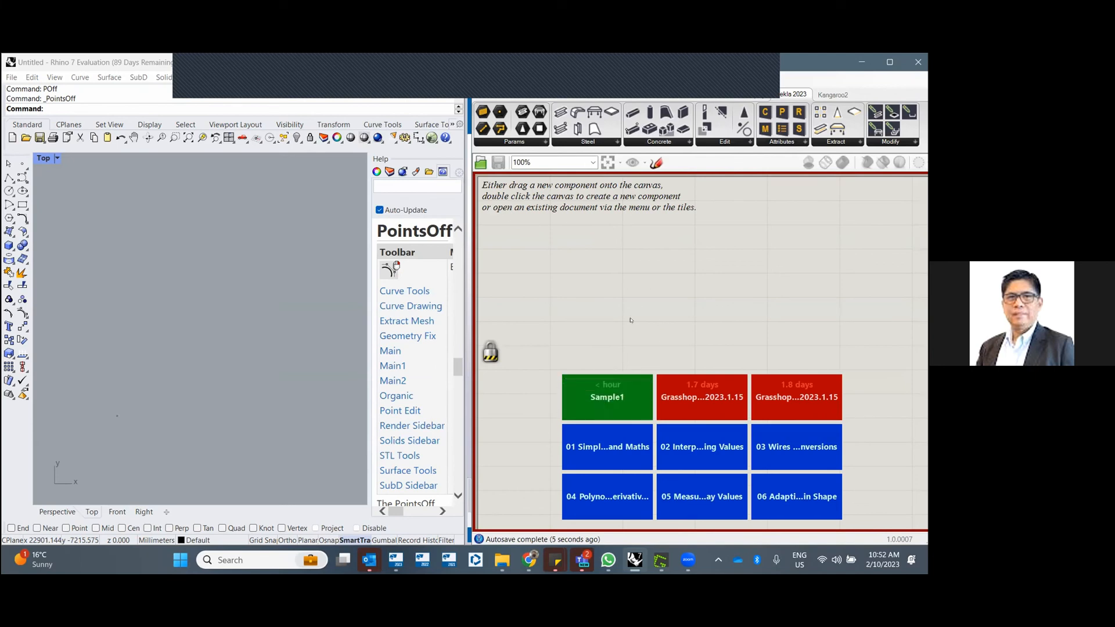
# - Reopen the Sample1 definition from the recent files and bring the Pt A and Pt B input components into view
pyautogui.click(619, 397)
pyautogui.scroll(-10, 635, 349)
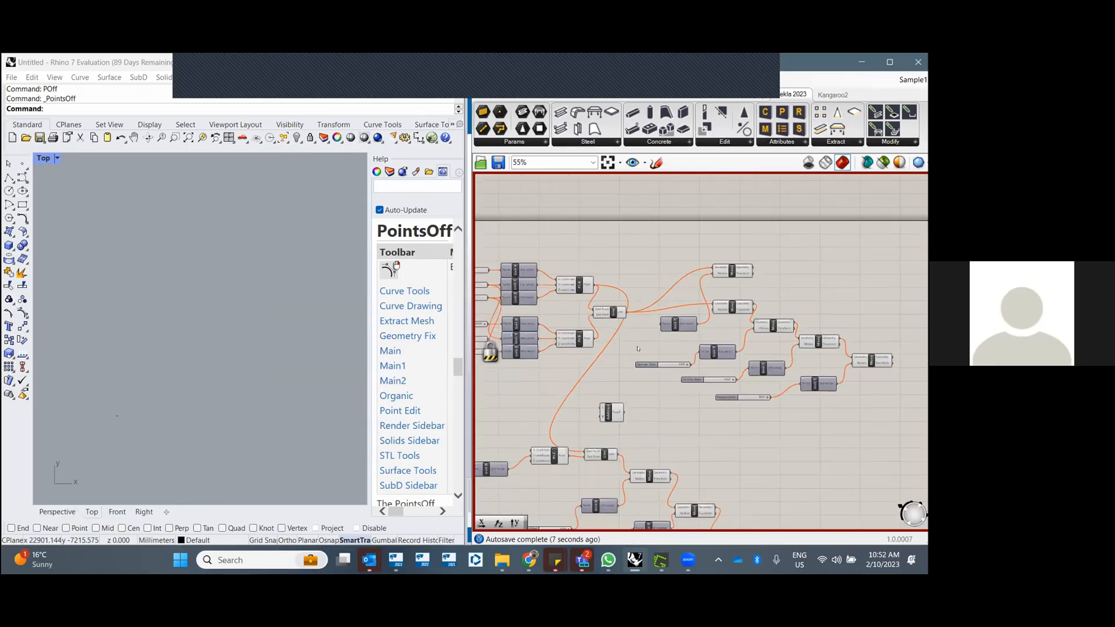
pyautogui.scroll(7, 638, 350)
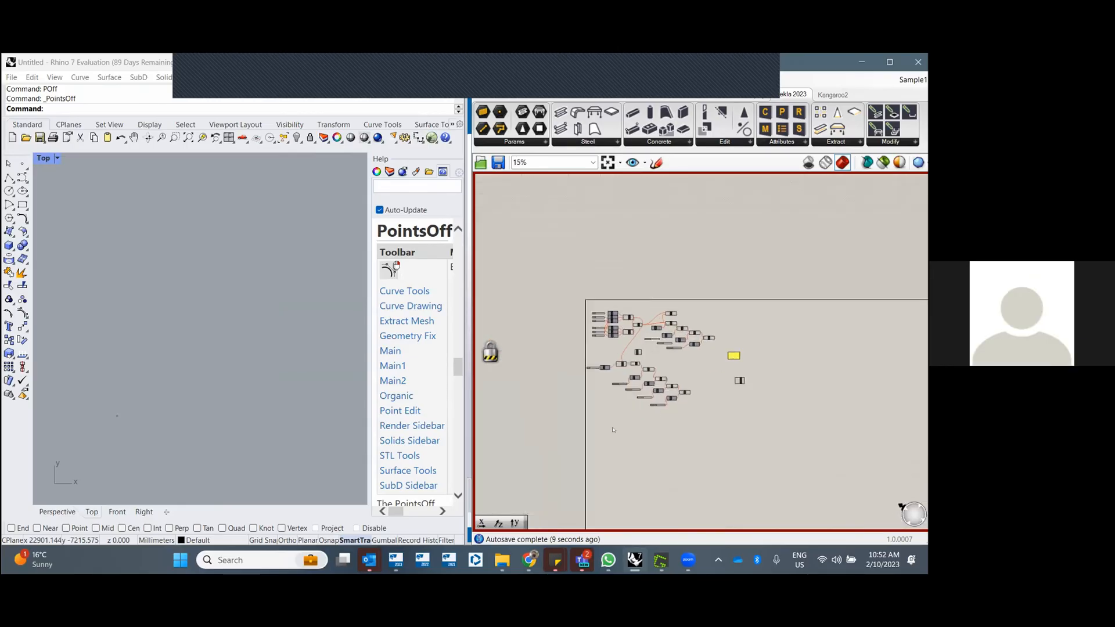
pyautogui.scroll(-2, 595, 267)
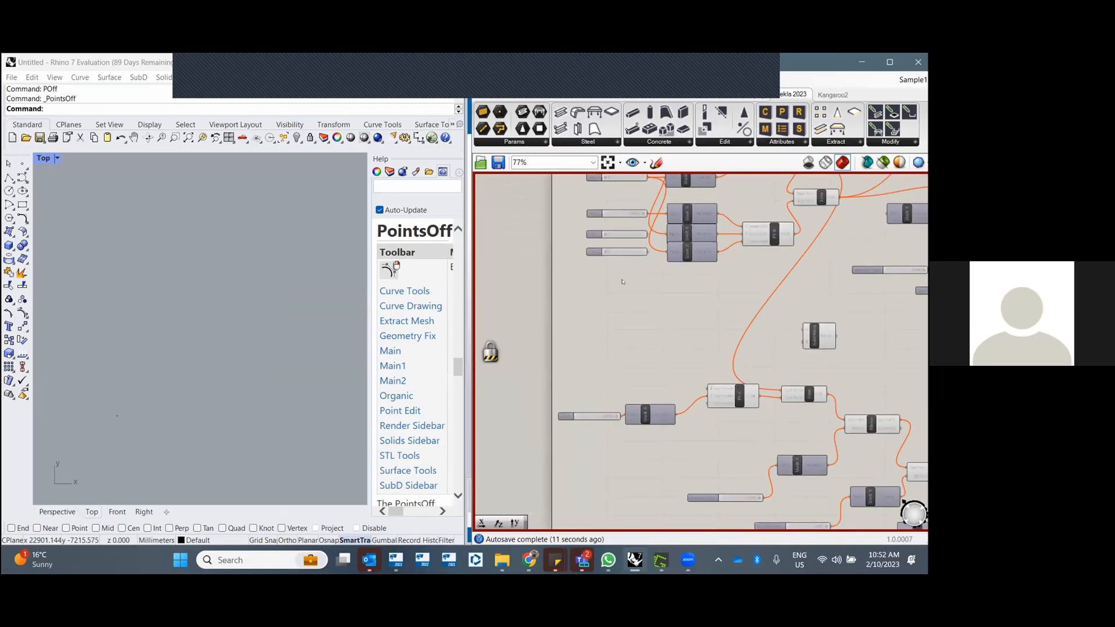
pyautogui.scroll(5, 658, 245)
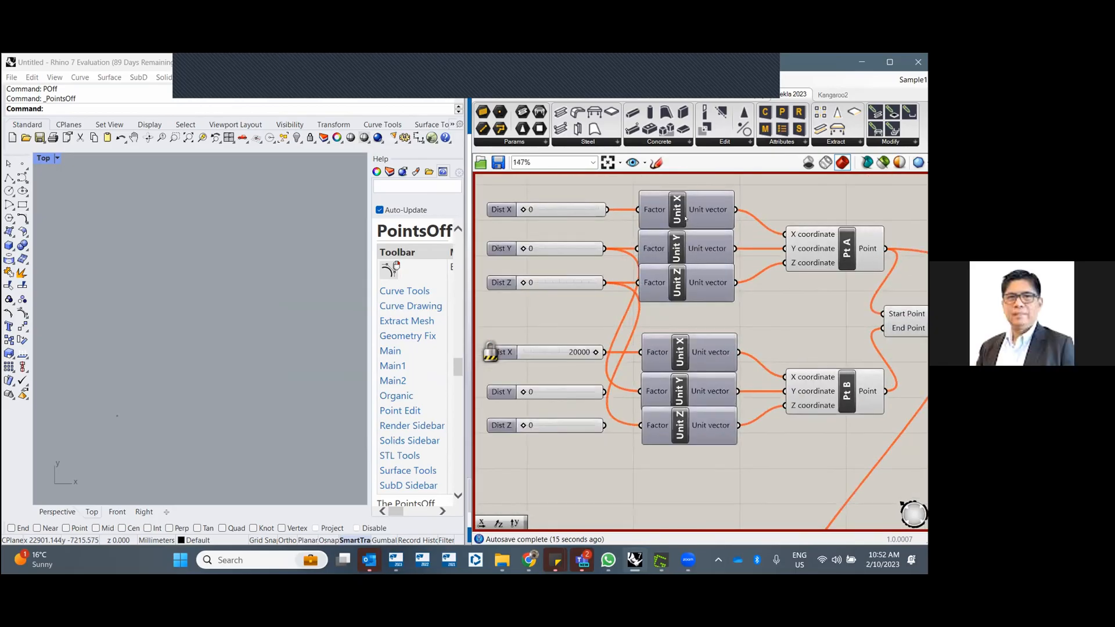
pyautogui.click(683, 212)
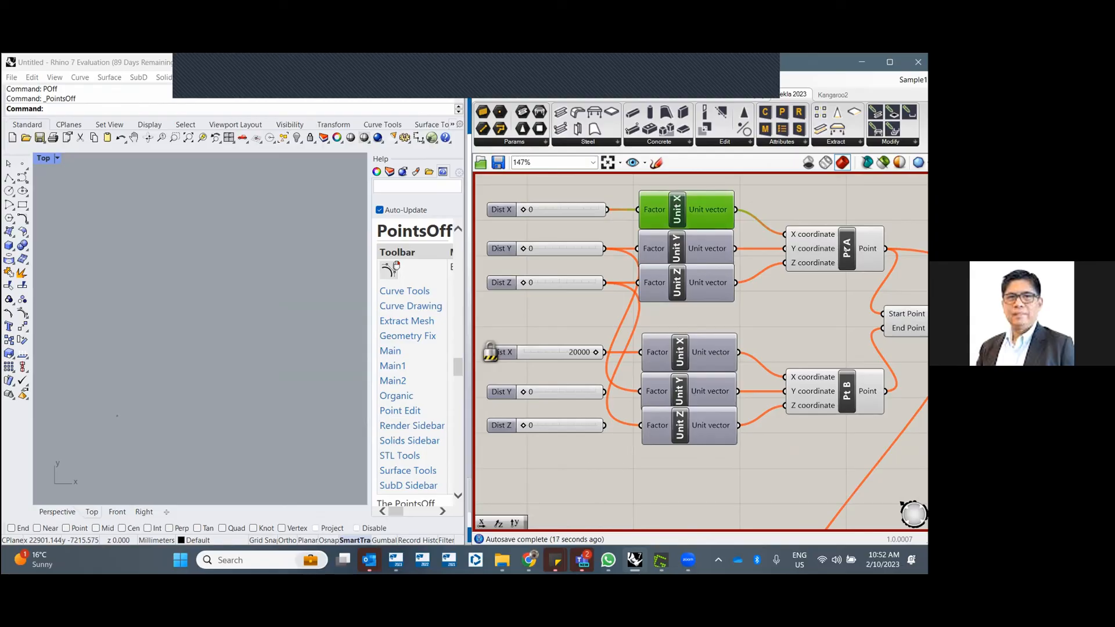
pyautogui.click(804, 262)
pyautogui.click(521, 211)
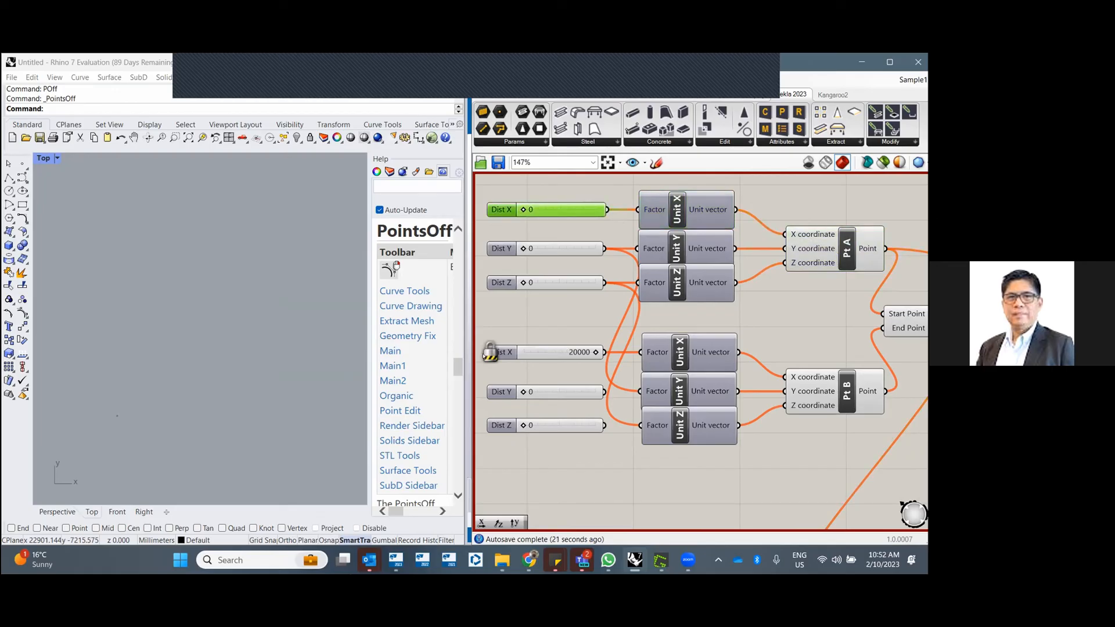
pyautogui.rightClick(484, 354)
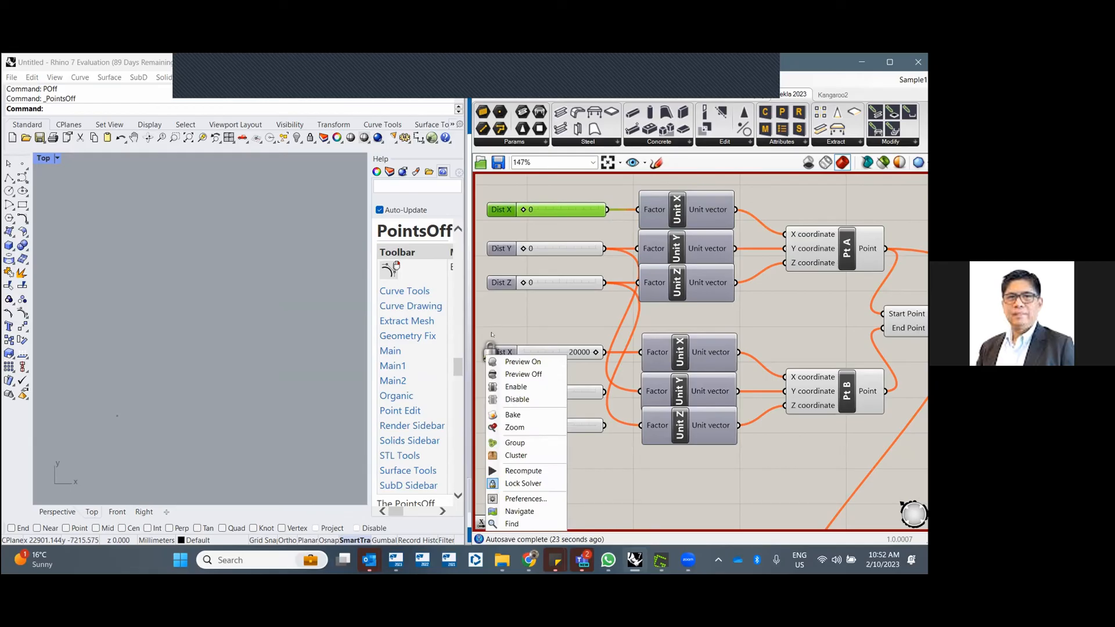
pyautogui.click(498, 333)
pyautogui.rightClick(490, 351)
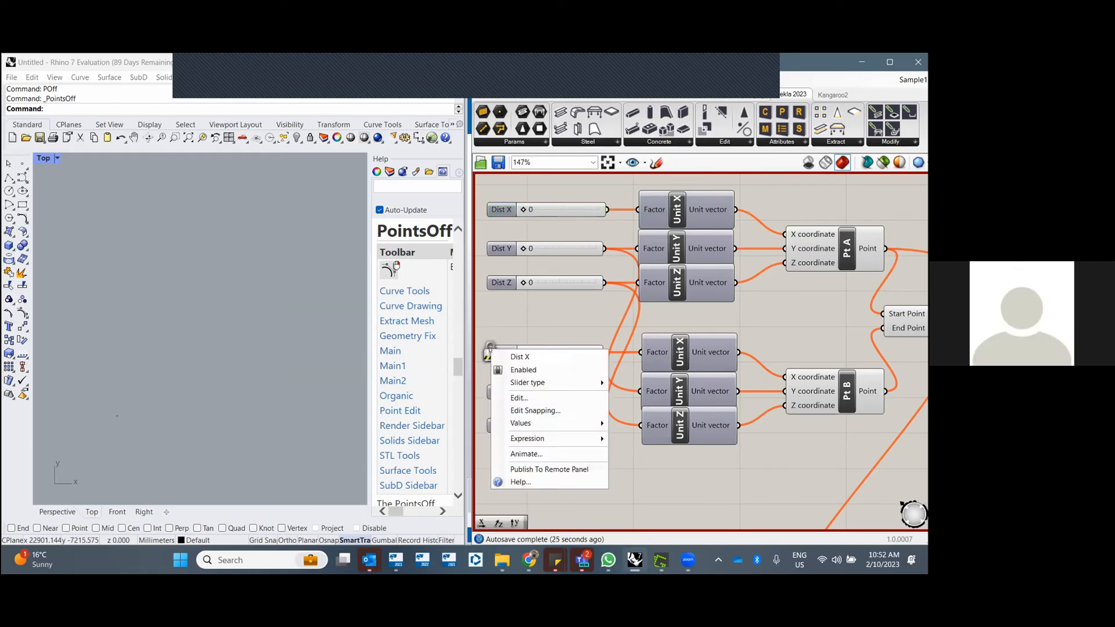
pyautogui.click(521, 319)
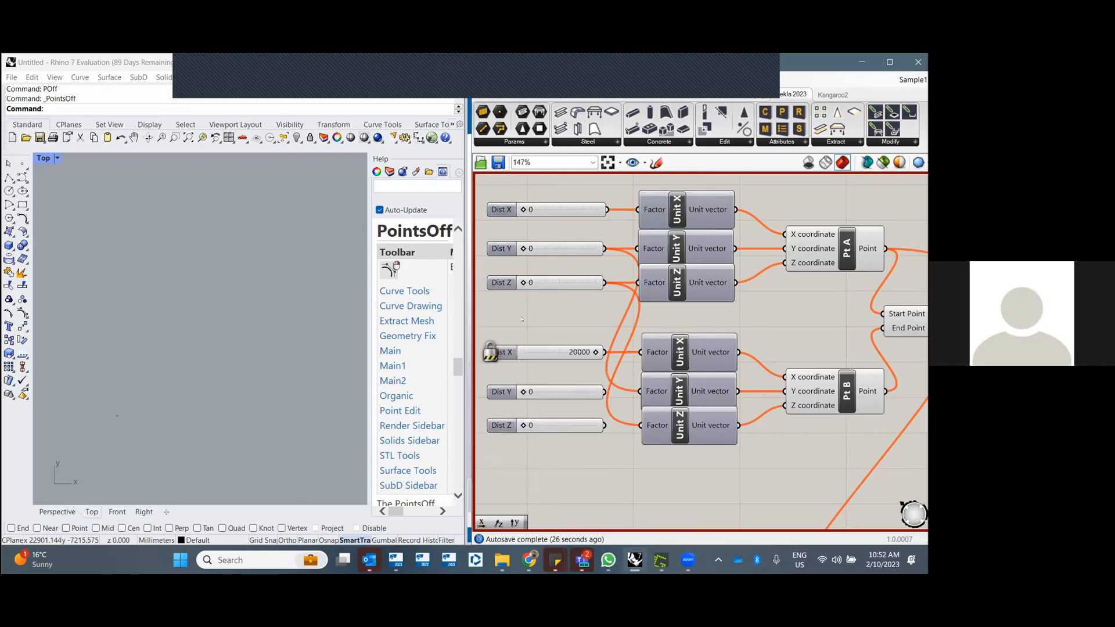
# - Disable the Dist X slider that feeds Pt B and enable it again
pyautogui.rightClick(489, 351)
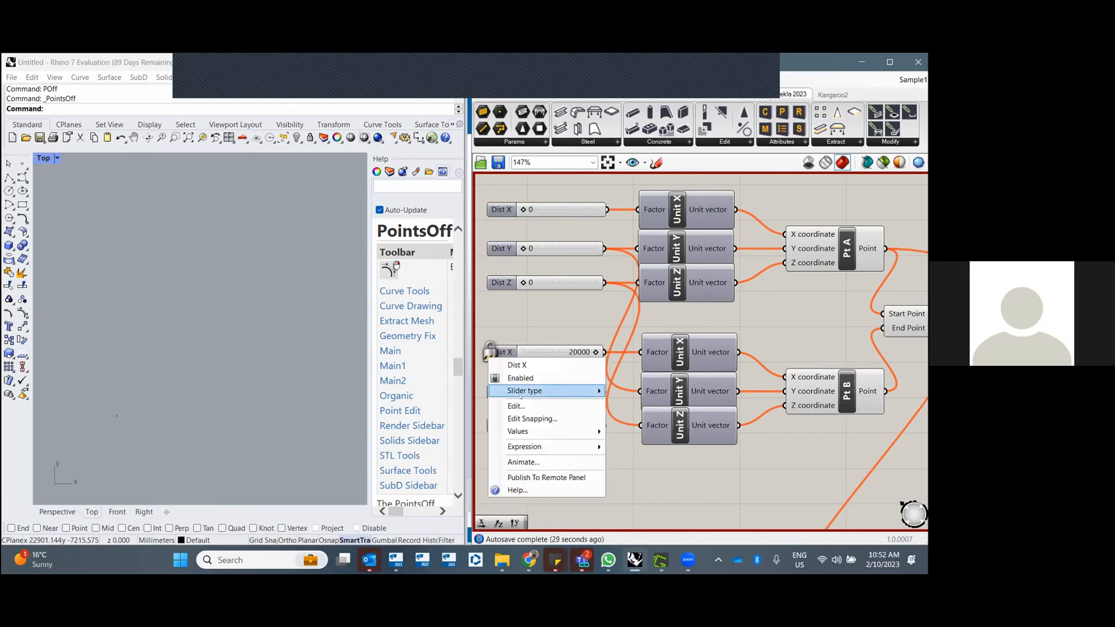
pyautogui.click(491, 377)
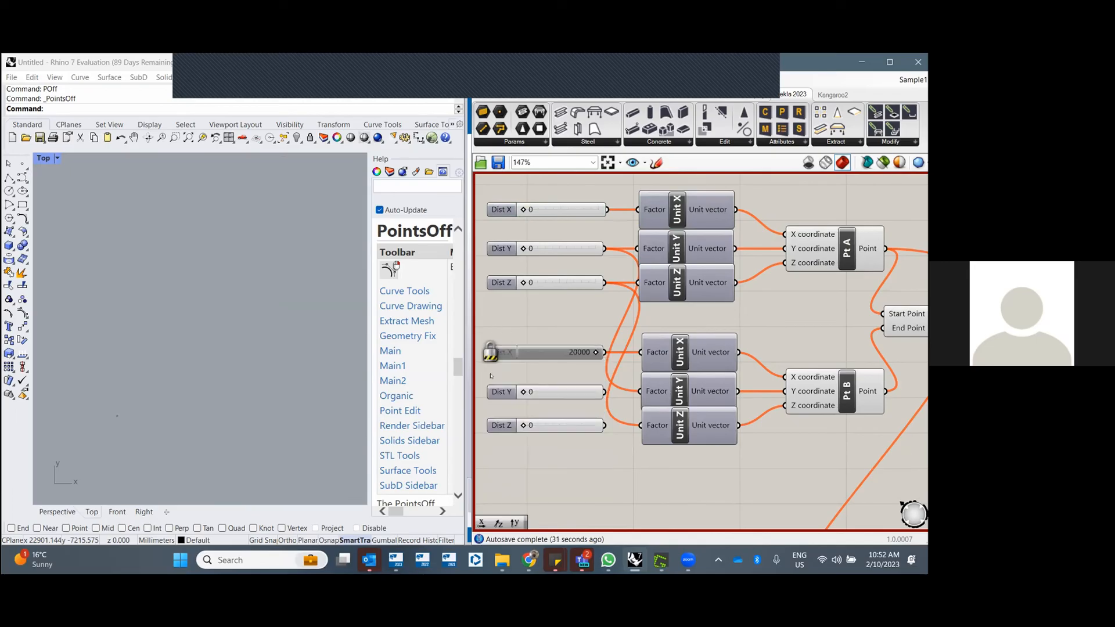
pyautogui.rightClick(491, 354)
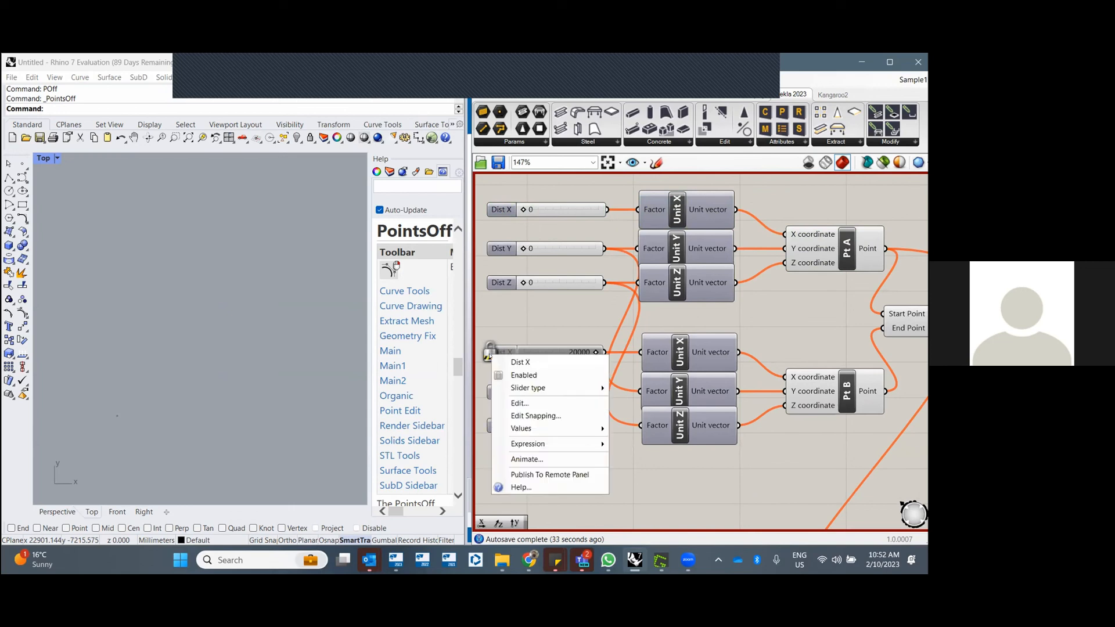
pyautogui.click(507, 377)
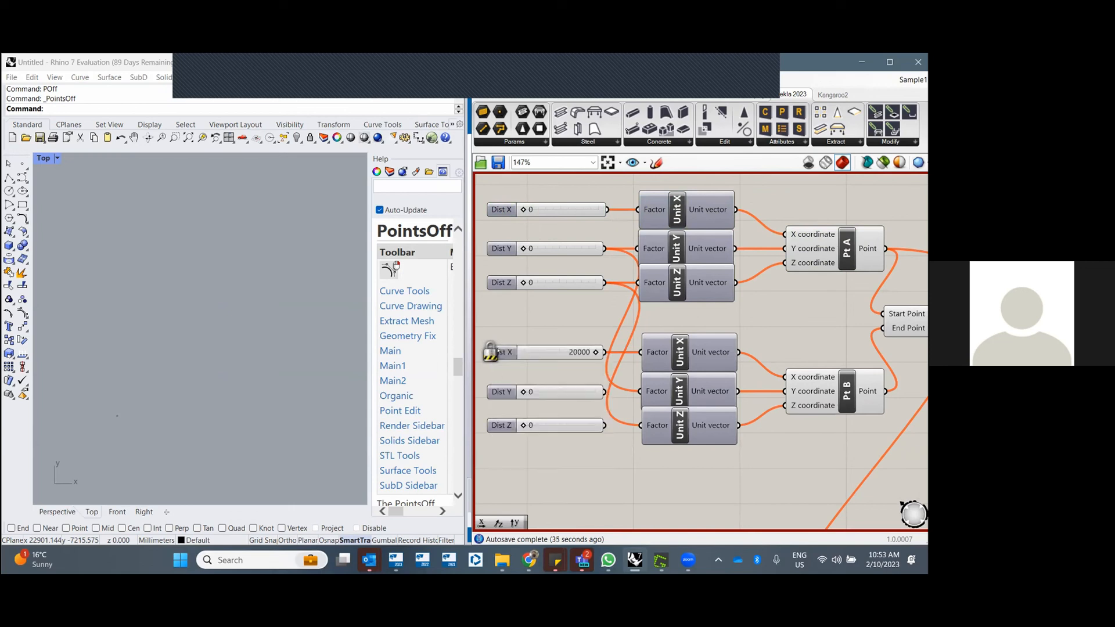
# - Examine the available options and the numeric domain settings of the Dist X slider that feeds Pt B
pyautogui.rightClick(491, 354)
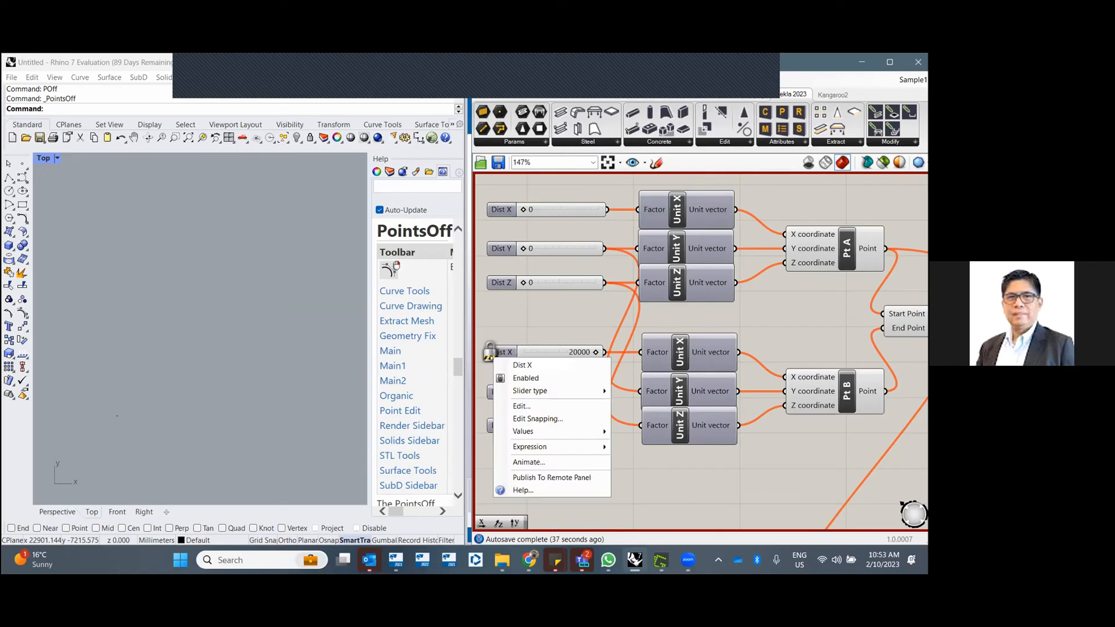
pyautogui.click(522, 328)
pyautogui.rightClick(507, 355)
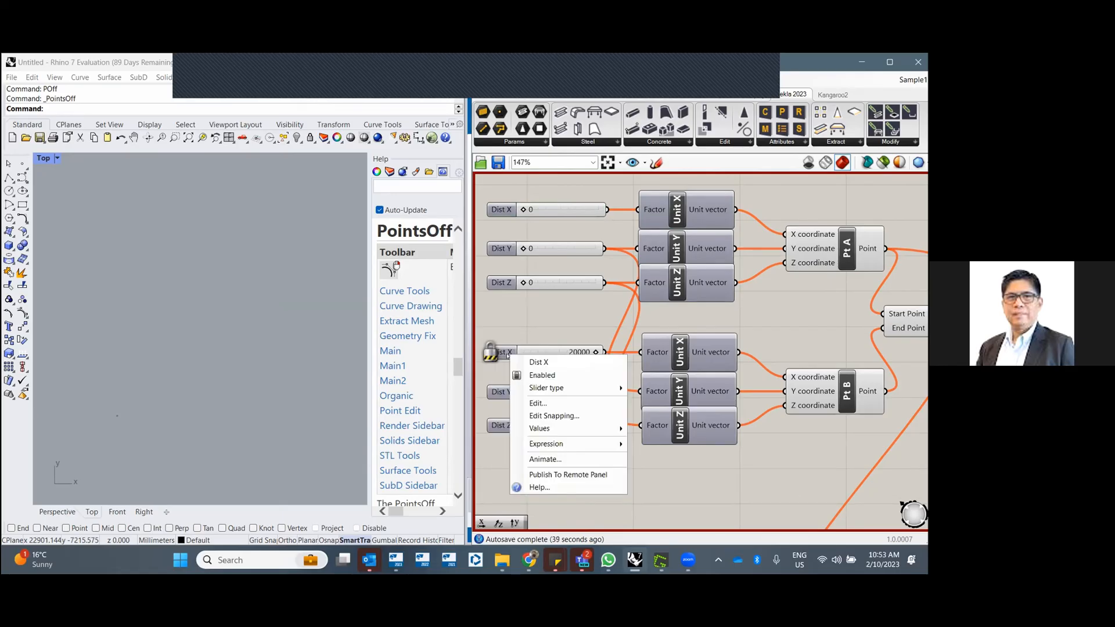
pyautogui.click(535, 329)
pyautogui.rightClick(561, 352)
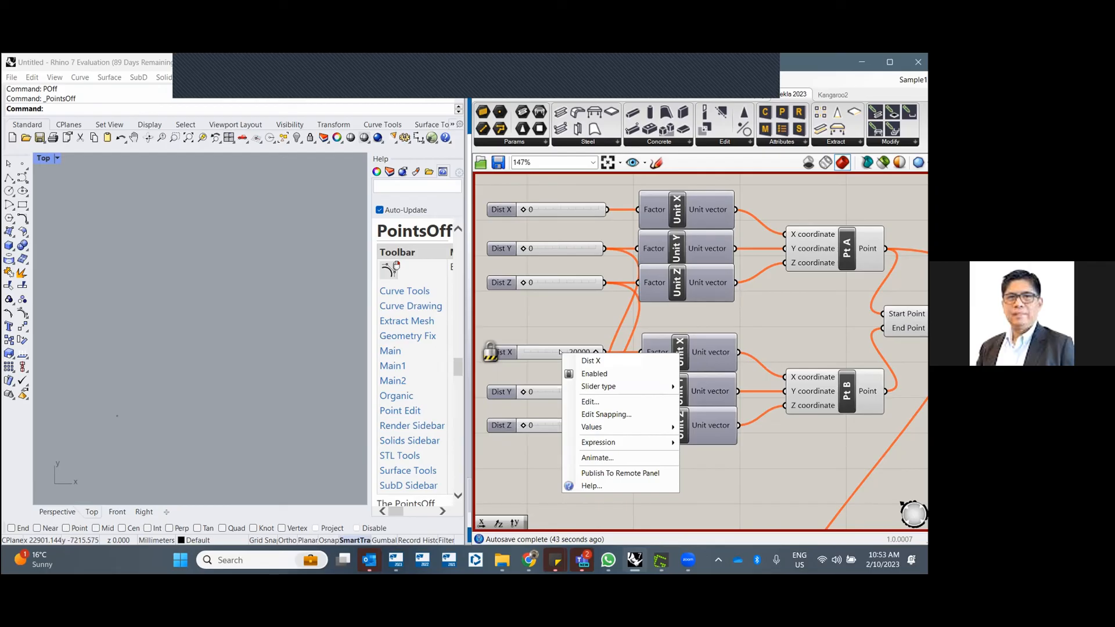
pyautogui.moveTo(630, 389)
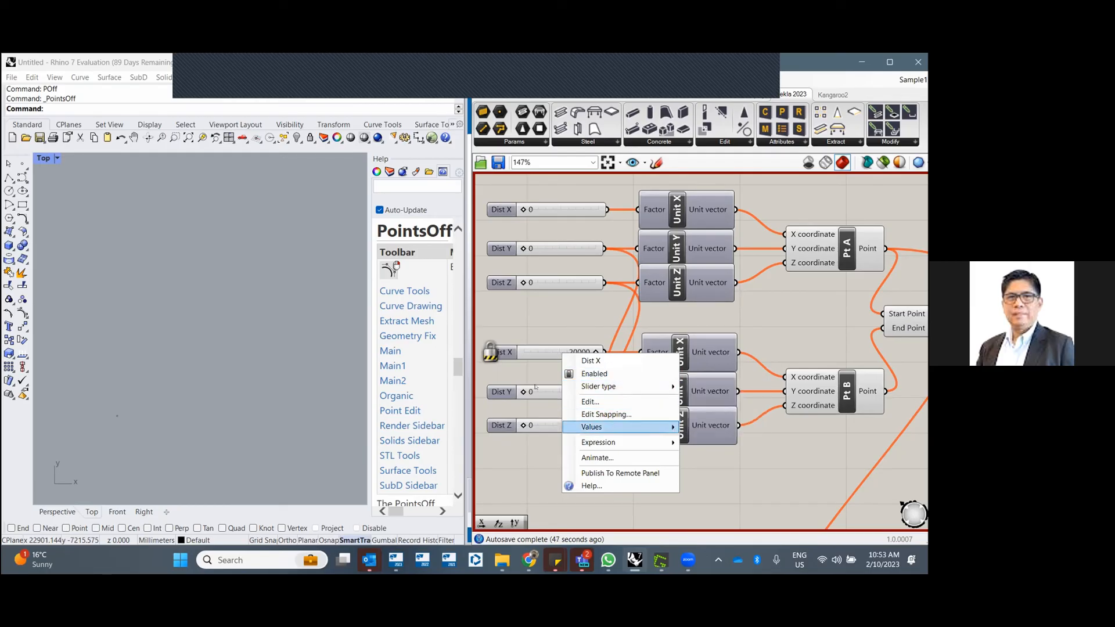
pyautogui.click(506, 320)
pyautogui.doubleClick(490, 353)
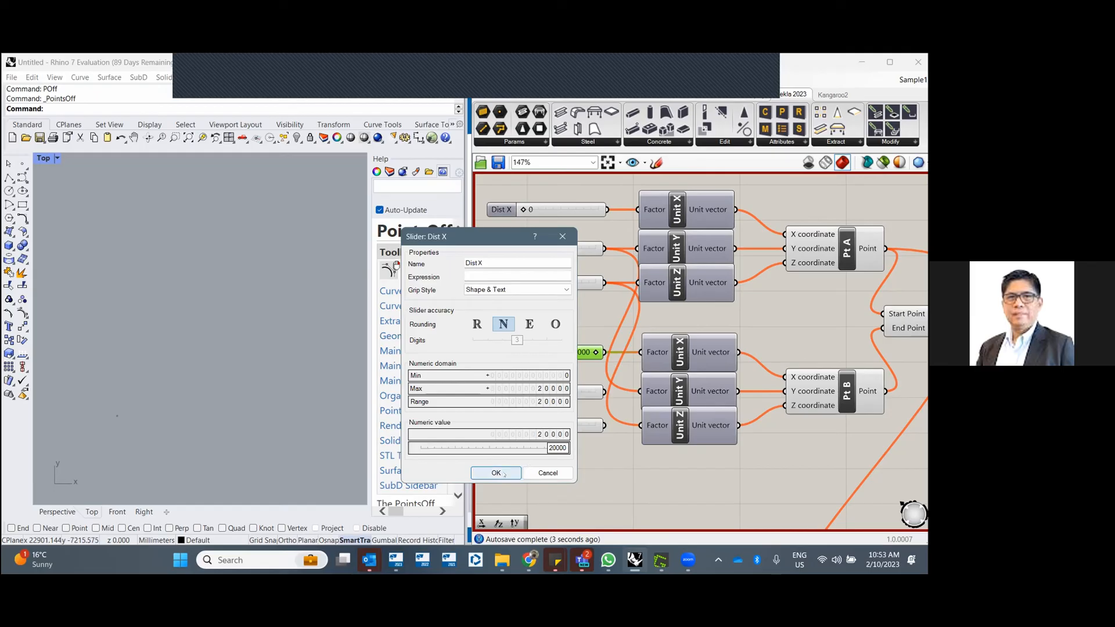
pyautogui.click(503, 474)
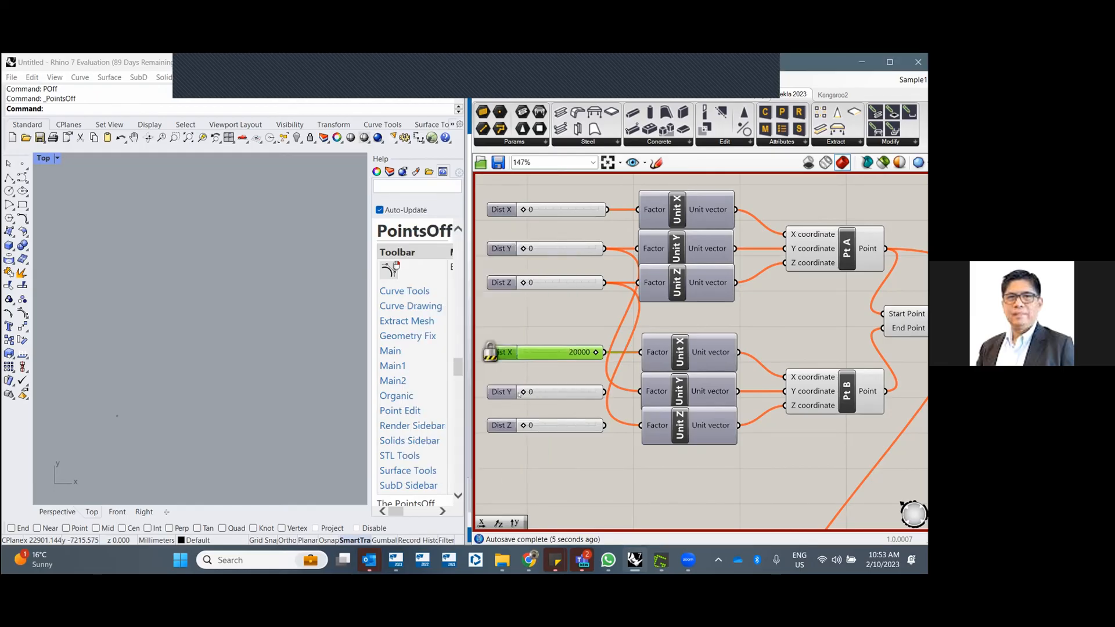
# - Turn off Lock Solver so the reopened definition computes its grid geometry
pyautogui.scroll(-5, 604, 421)
pyautogui.moveTo(597, 465); pyautogui.dragTo(599, 394, button='right')
pyautogui.scroll(3, 595, 414)
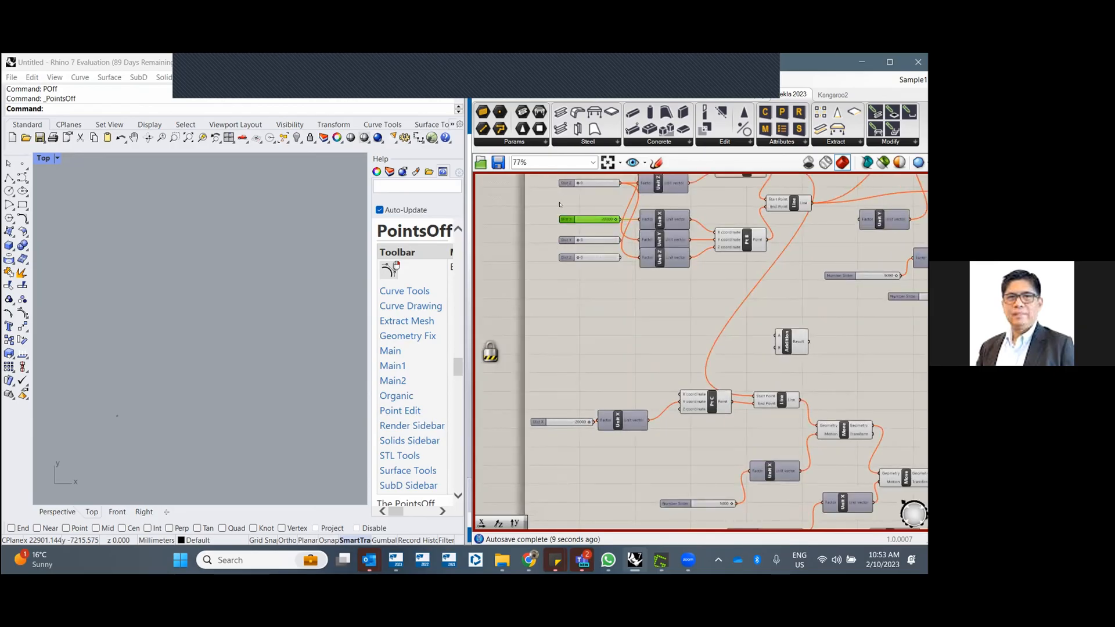
pyautogui.scroll(3, 559, 203)
pyautogui.scroll(3, 559, 203)
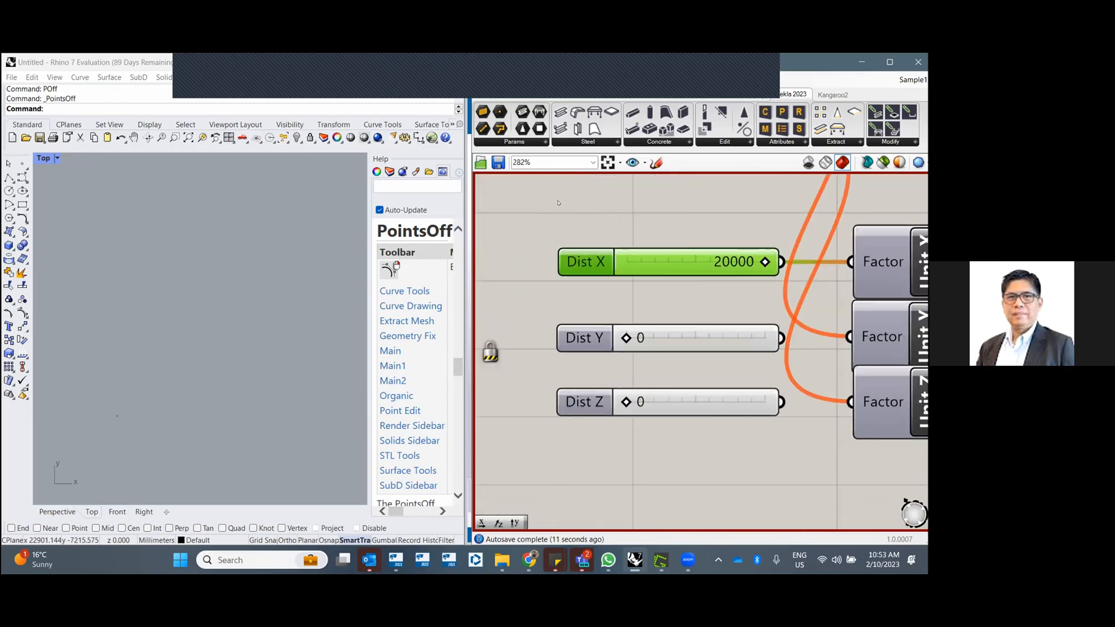
pyautogui.moveTo(559, 203); pyautogui.dragTo(585, 373, button='right')
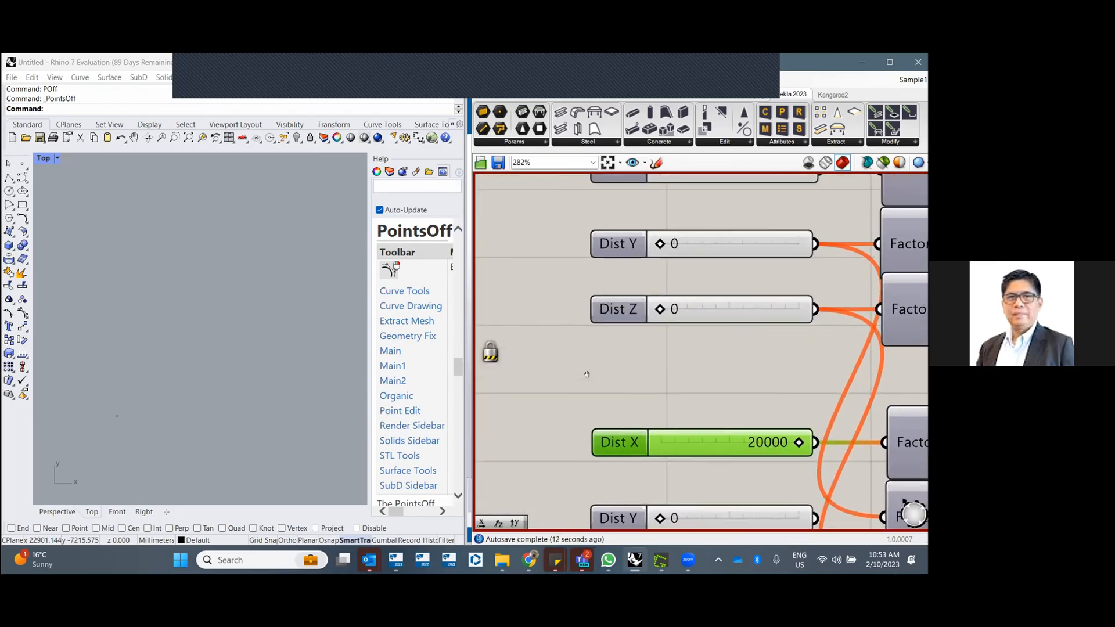
pyautogui.rightClick(490, 351)
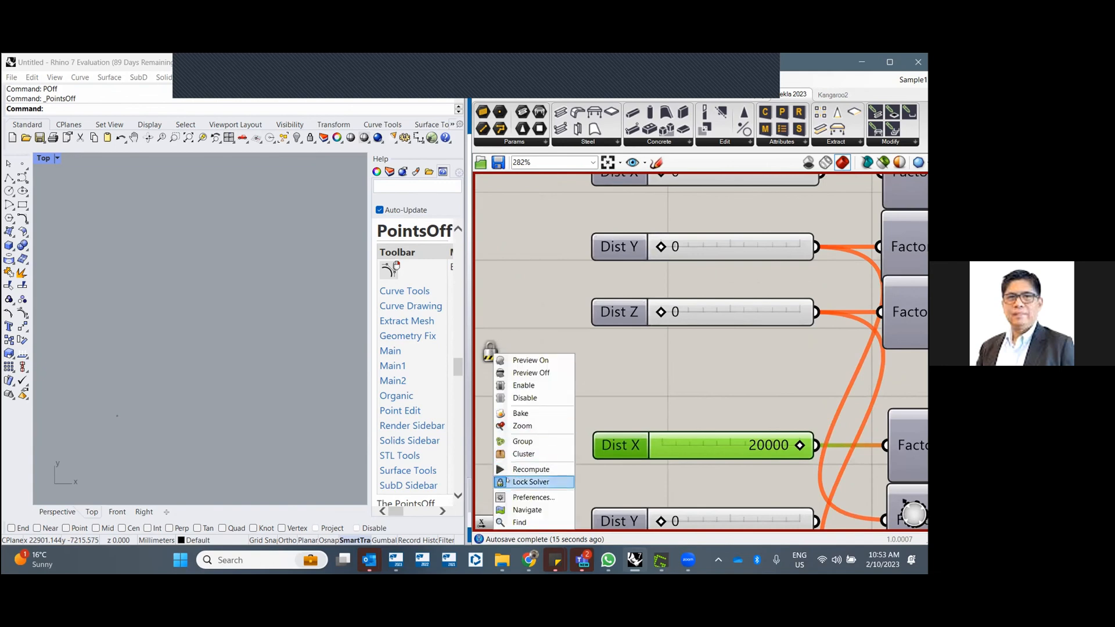
pyautogui.click(503, 483)
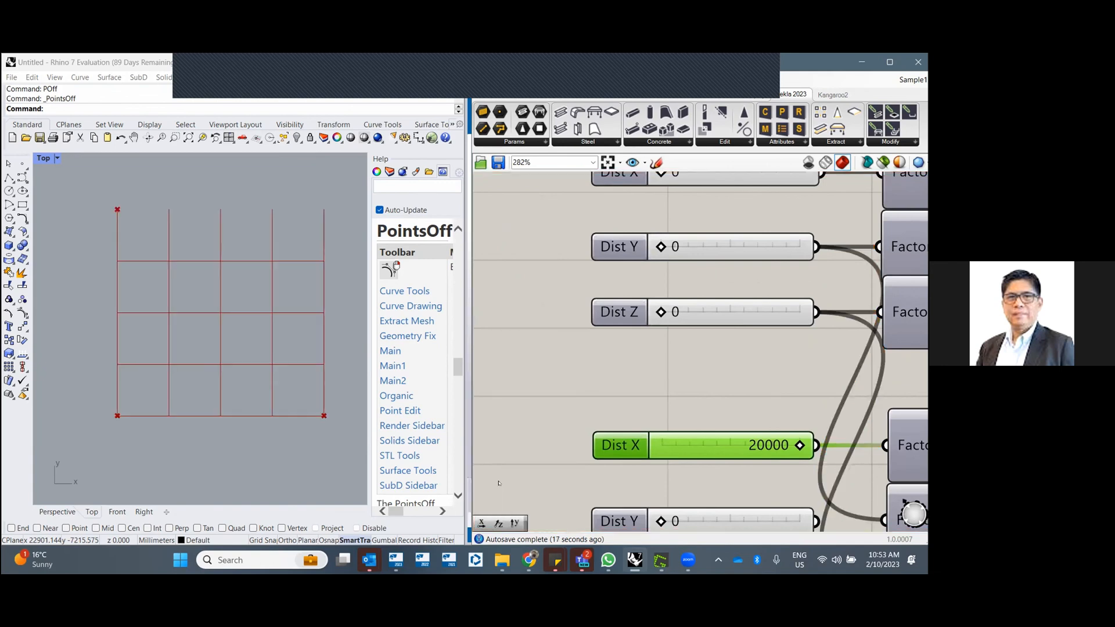
pyautogui.click(530, 375)
pyautogui.scroll(-8, 530, 375)
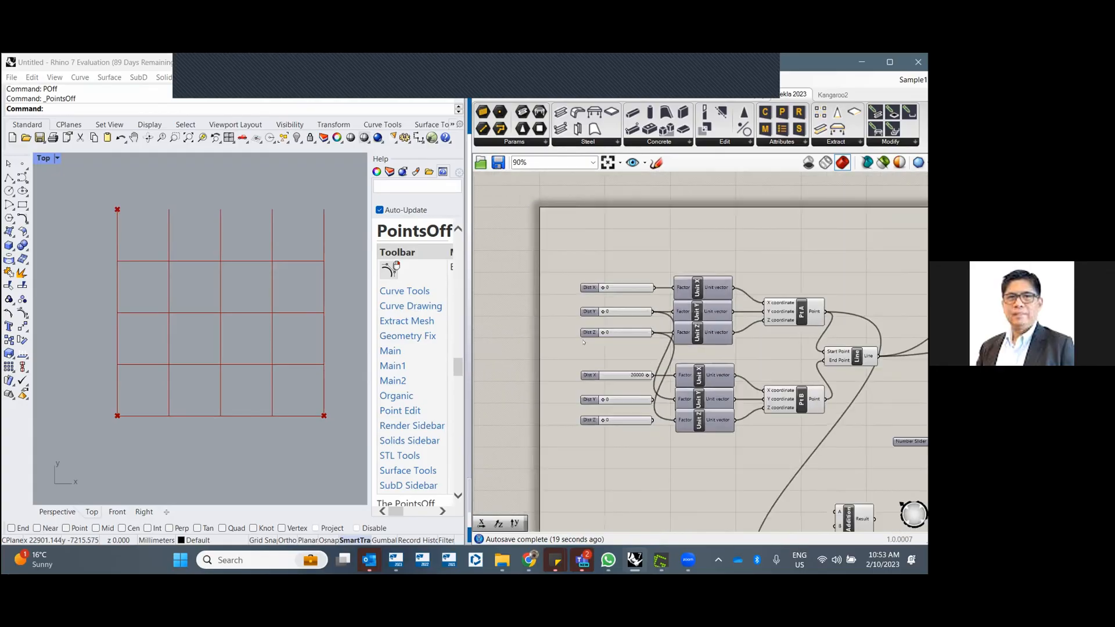
pyautogui.scroll(-5, 584, 336)
pyautogui.scroll(6, 813, 417)
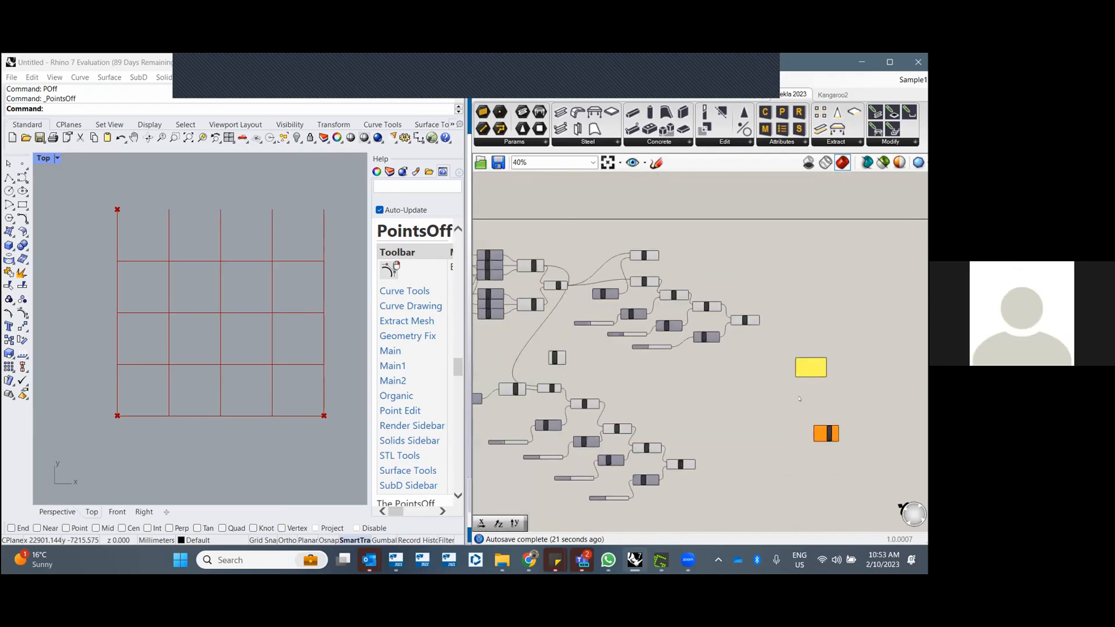
# - Delete the redundant upper Move component and connect the first Unit Y vector to the remaining first Move's Motion input
pyautogui.scroll(-2, 774, 366)
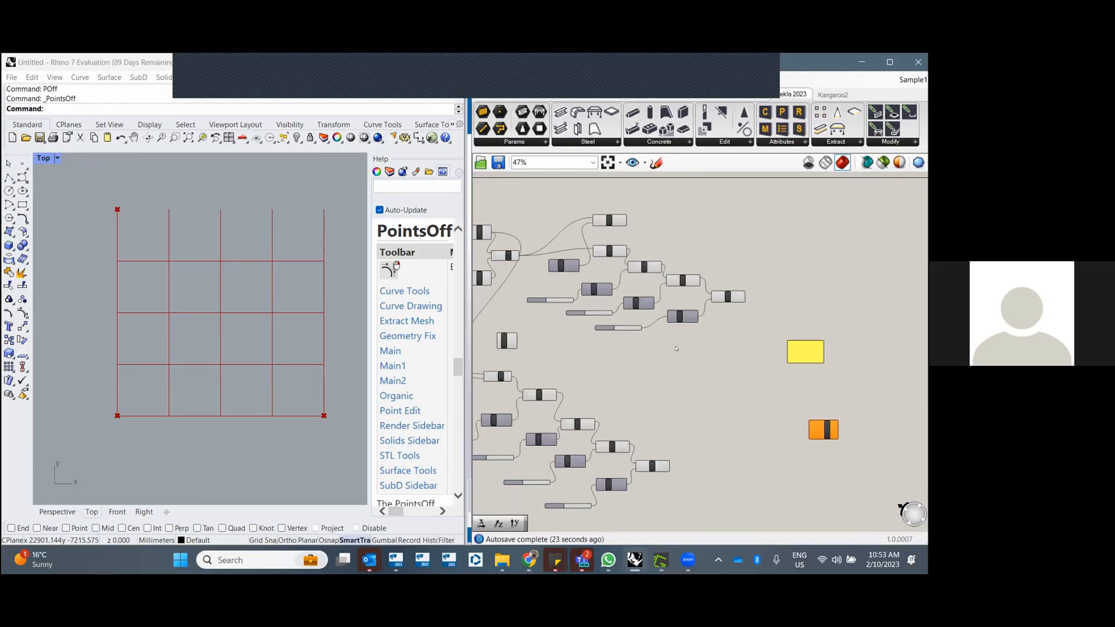
pyautogui.scroll(2, 675, 349)
pyautogui.scroll(-2, 685, 343)
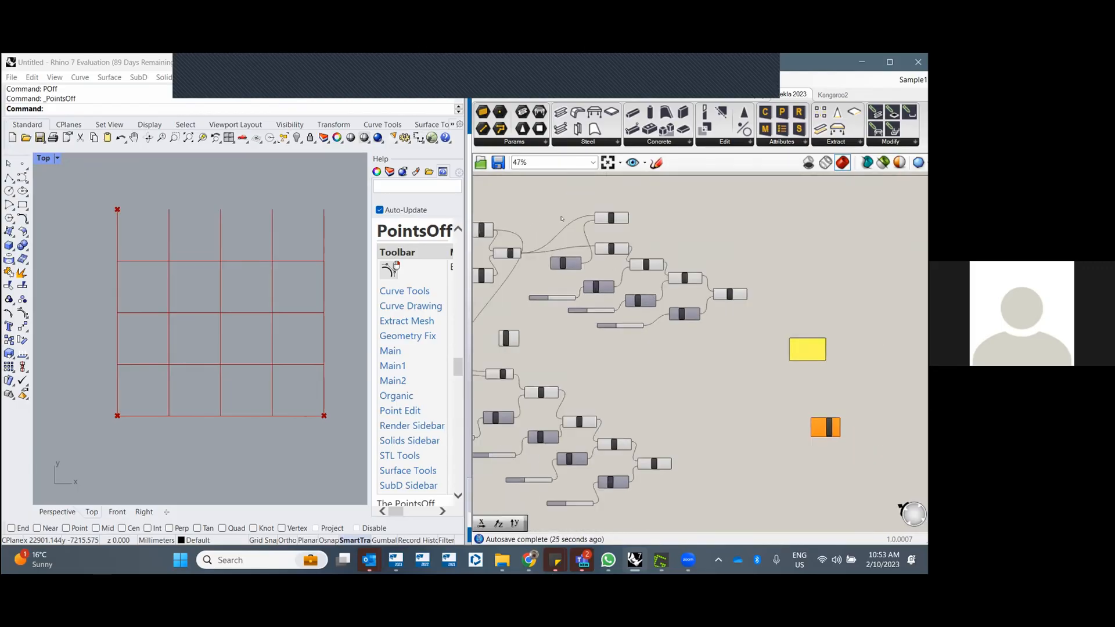
pyautogui.scroll(2, 562, 219)
pyautogui.scroll(2, 606, 227)
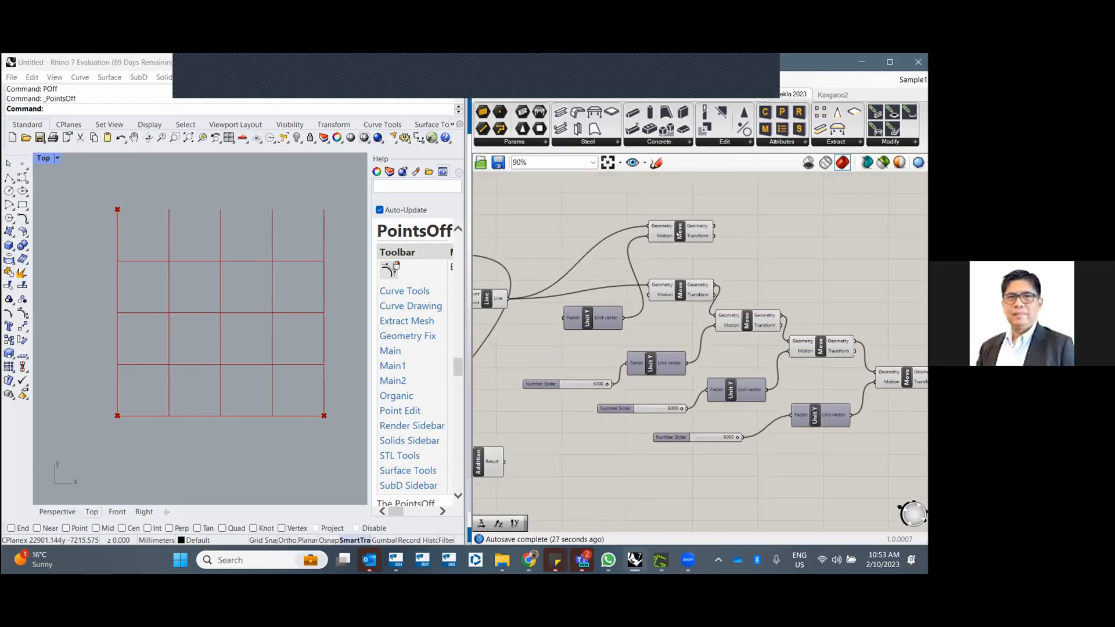
pyautogui.moveTo(753, 207); pyautogui.dragTo(653, 261)
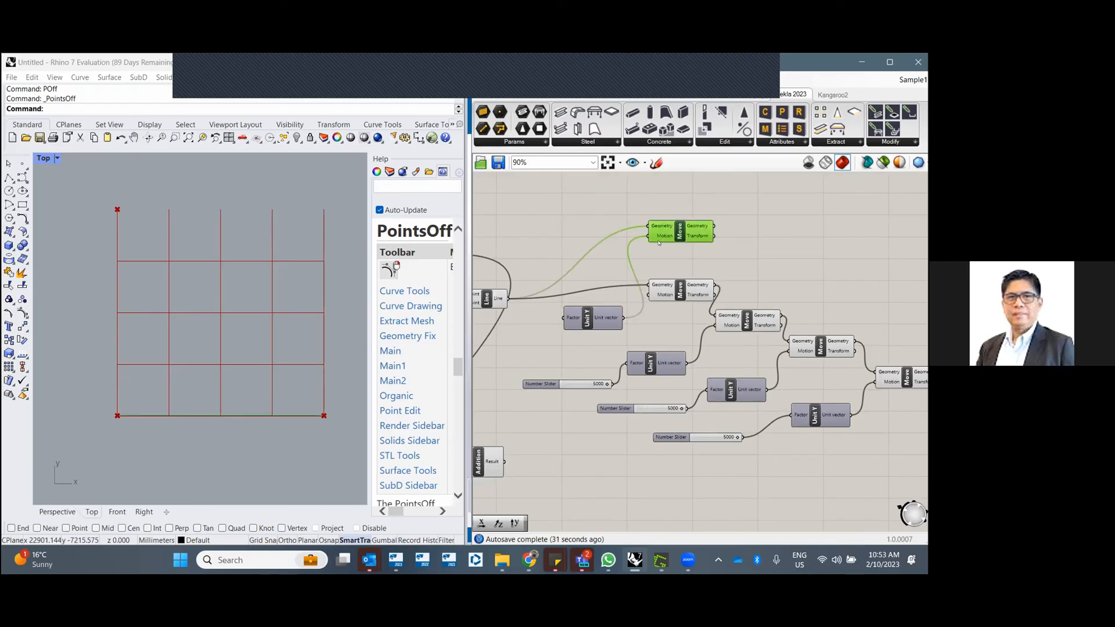
pyautogui.press('Delete')
pyautogui.moveTo(623, 317); pyautogui.dragTo(647, 294)
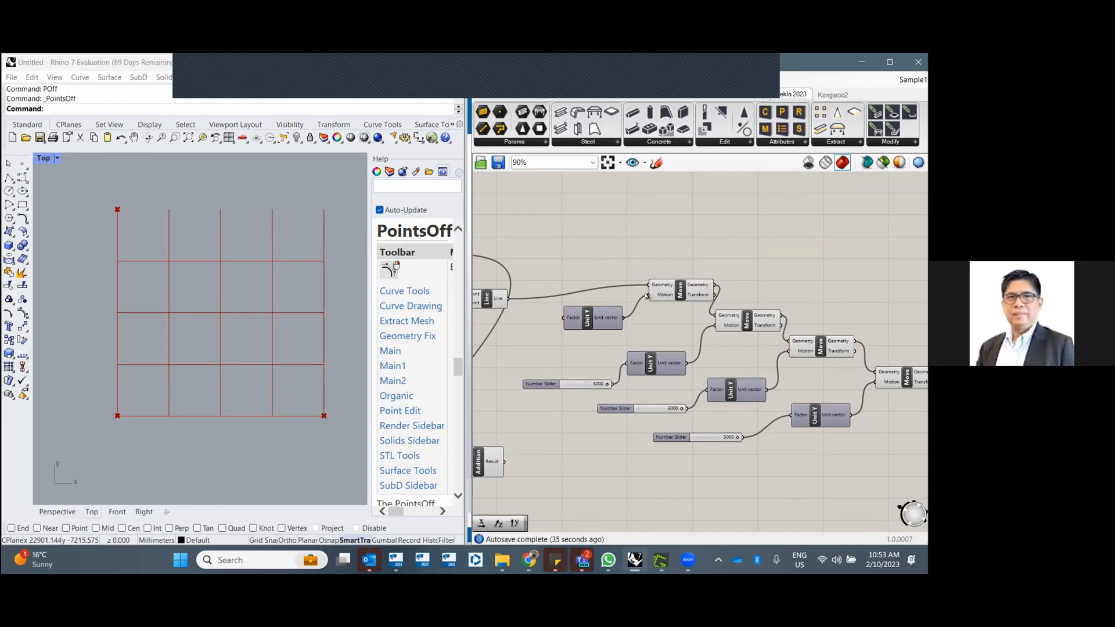
# - Add a number slider set to 5000 and connect it to the first Unit Y component's Factor input
pyautogui.click(543, 384)
pyautogui.doubleClick(514, 361)
pyautogui.write('5000')
pyautogui.press('Return')
pyautogui.moveTo(570, 360); pyautogui.dragTo(561, 319)
# - Add a Multiple Curves component in the free canvas area between the Move chains and the yellow panel
pyautogui.scroll(-3, 613, 334)
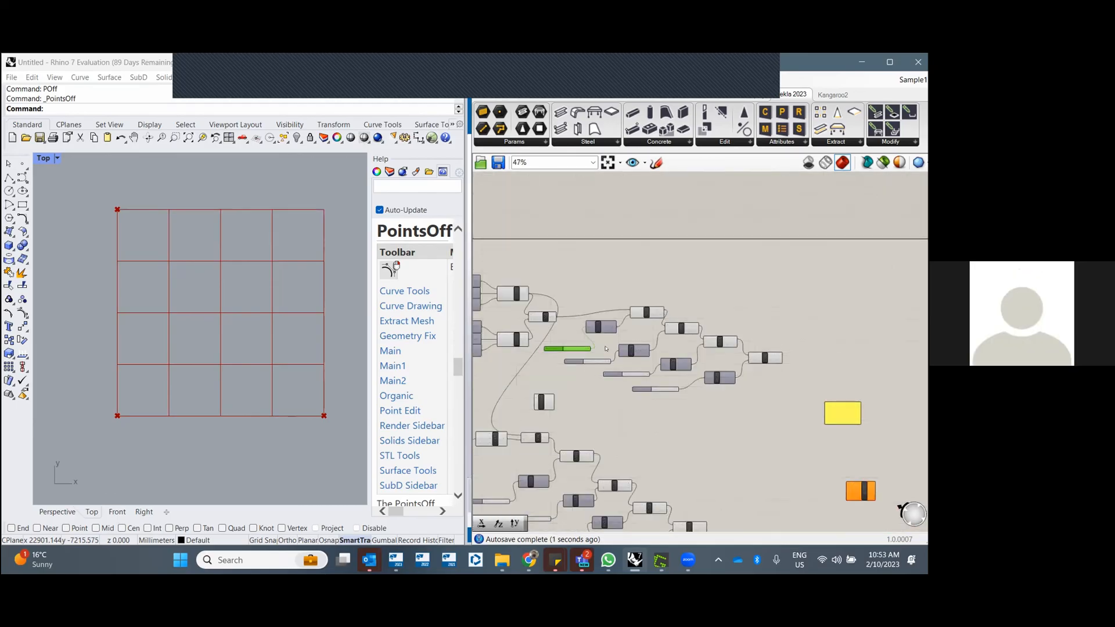
pyautogui.scroll(-3, 751, 412)
pyautogui.scroll(2, 750, 412)
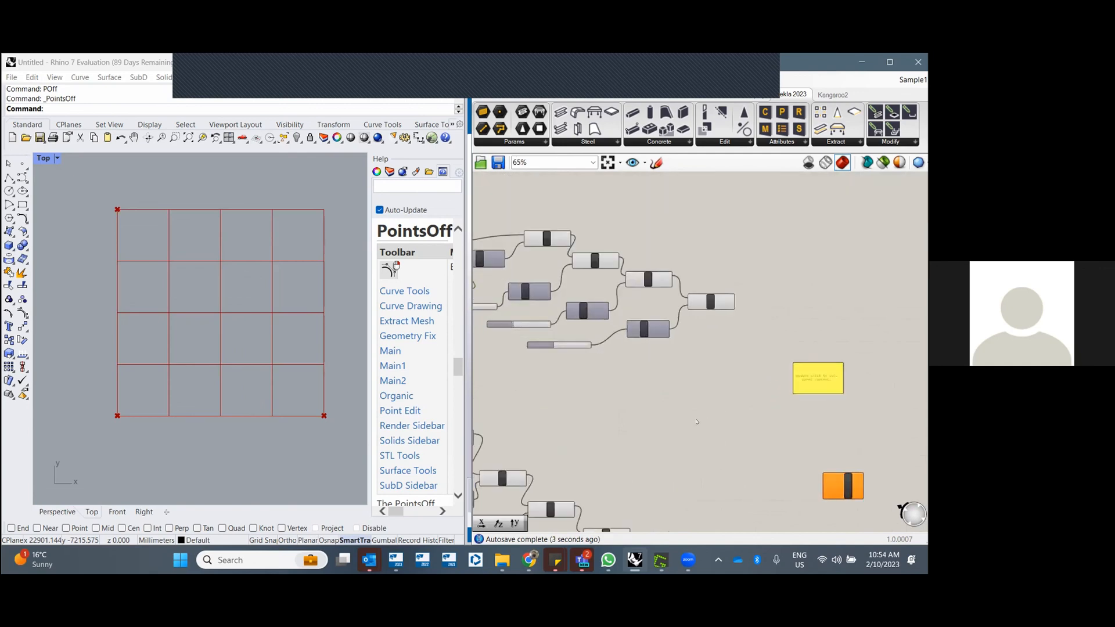
pyautogui.doubleClick(696, 421)
pyautogui.write('multi')
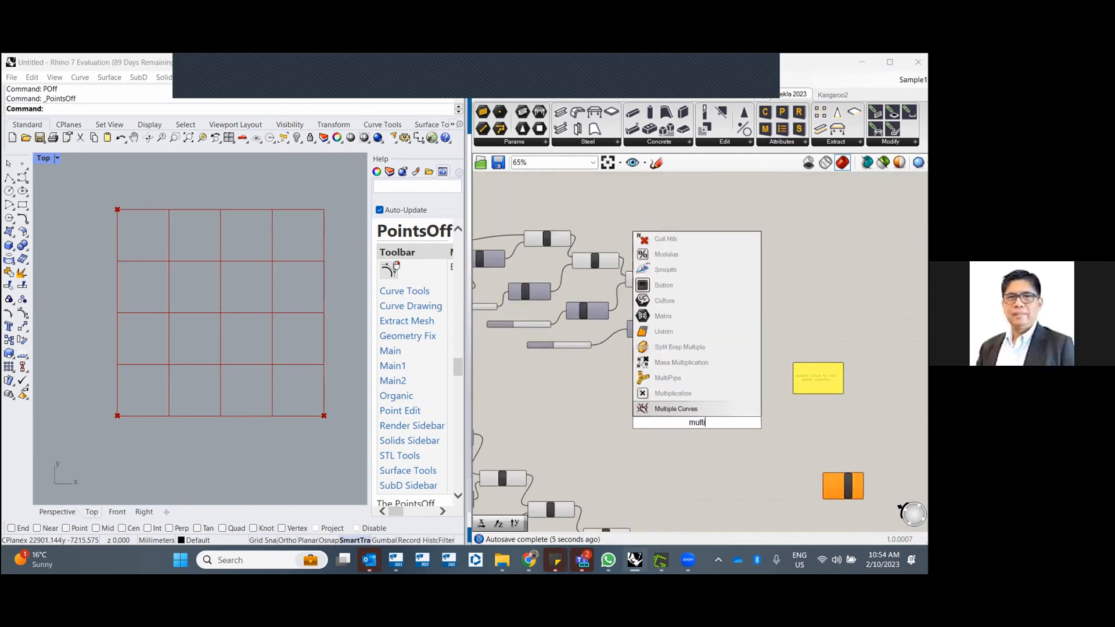
pyautogui.click(692, 409)
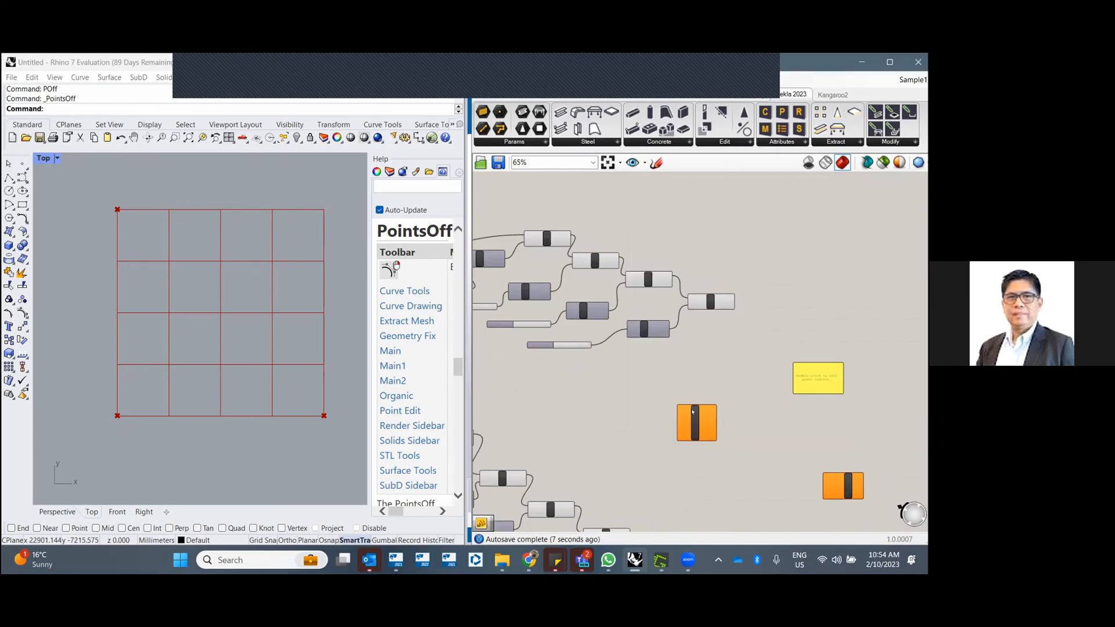
pyautogui.moveTo(698, 418); pyautogui.dragTo(690, 403)
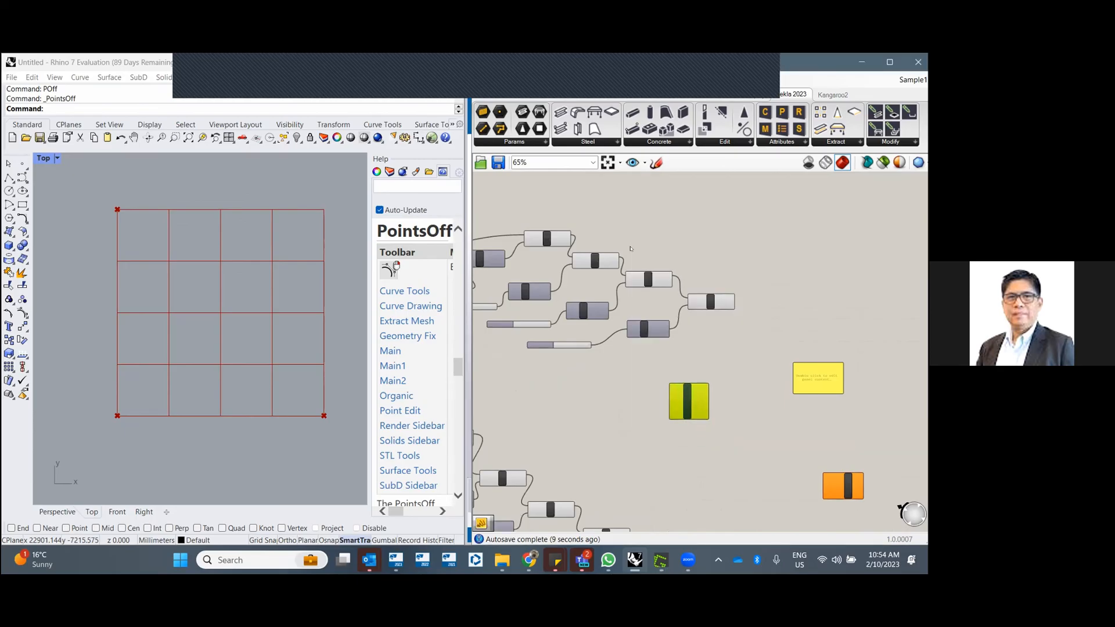
pyautogui.scroll(-3, 627, 357)
pyautogui.scroll(5, 576, 305)
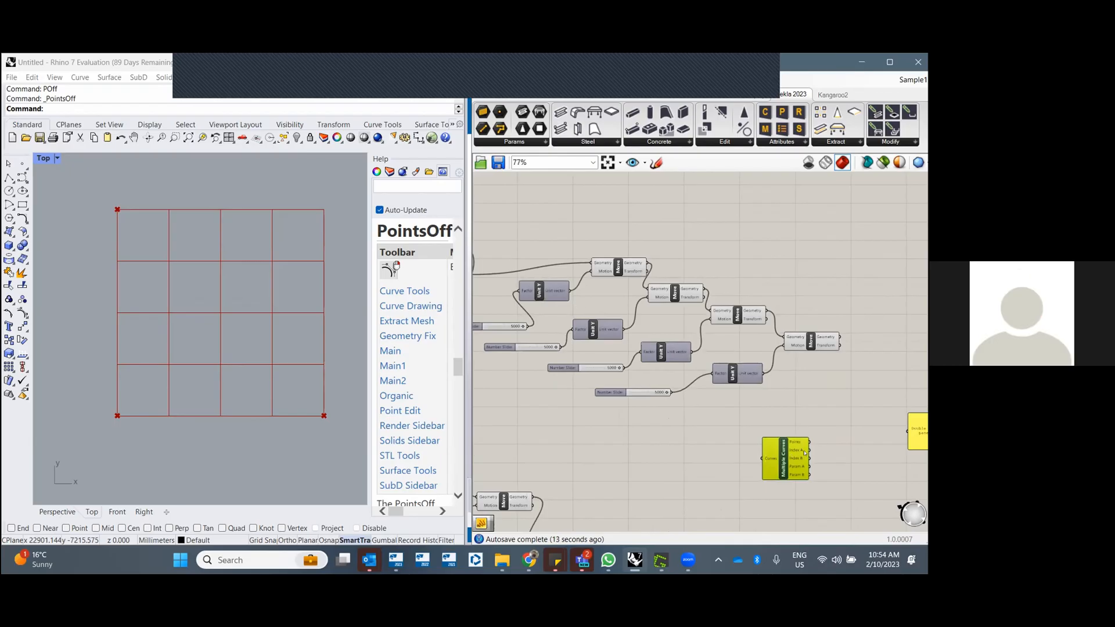
pyautogui.moveTo(871, 367); pyautogui.dragTo(824, 367, button='right')
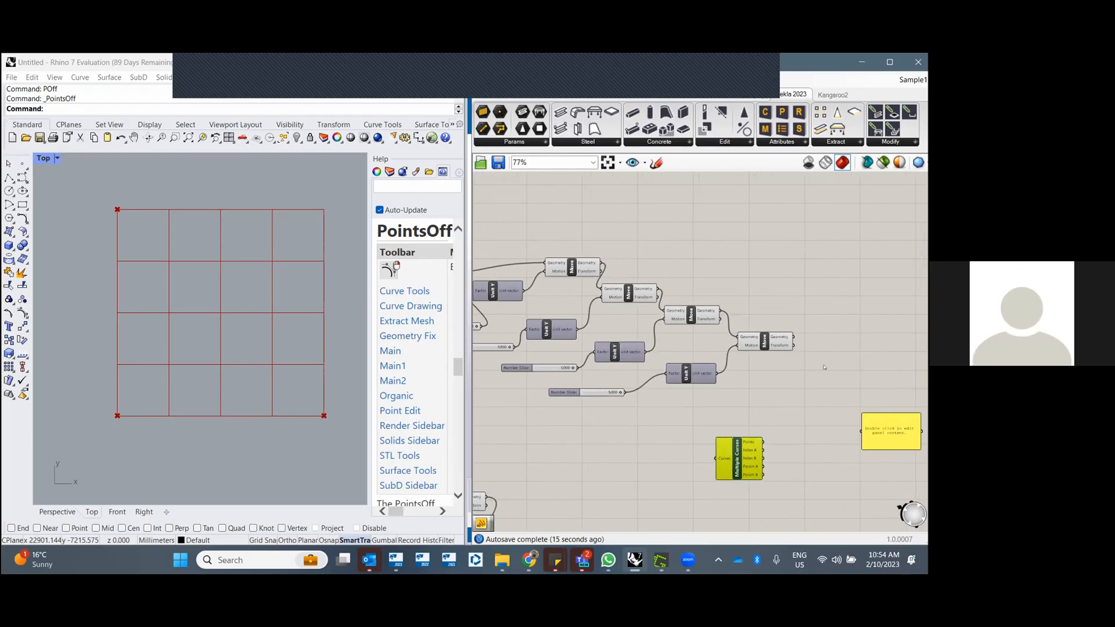
pyautogui.scroll(-3, 743, 391)
pyautogui.moveTo(757, 422); pyautogui.dragTo(810, 404)
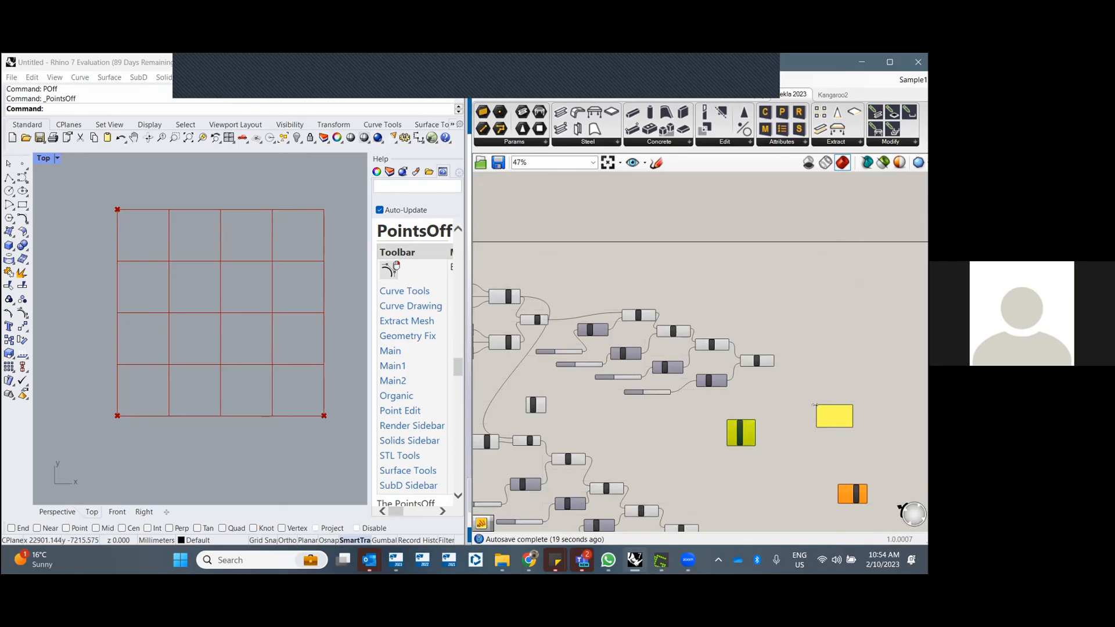
pyautogui.scroll(3, 544, 318)
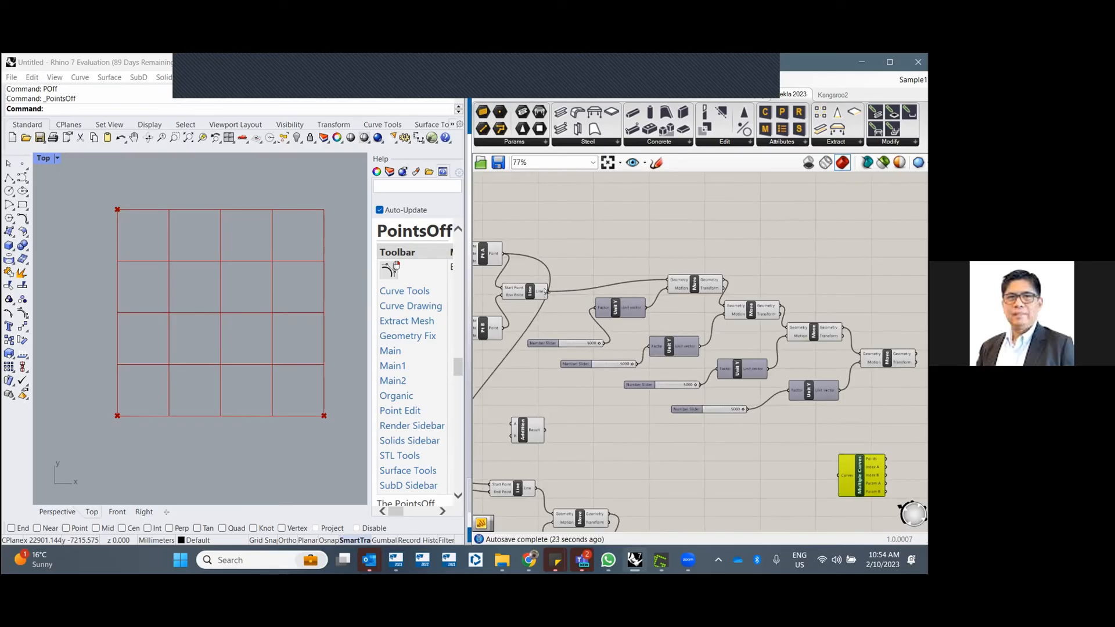
# - Connect both Line outputs and the Geometry outputs of the first Move components to the Curves input of Multiple Curves
pyautogui.moveTo(546, 296); pyautogui.dragTo(833, 475)
pyautogui.moveTo(535, 488); pyautogui.dragTo(838, 474)
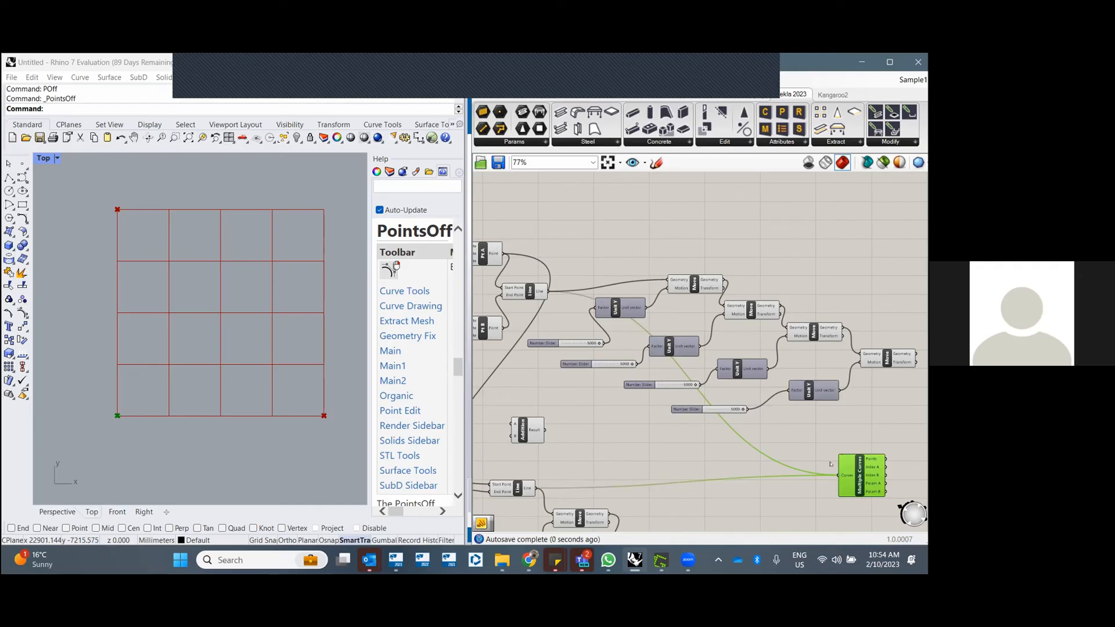
pyautogui.moveTo(721, 281); pyautogui.dragTo(838, 475)
pyautogui.moveTo(609, 513); pyautogui.dragTo(837, 475)
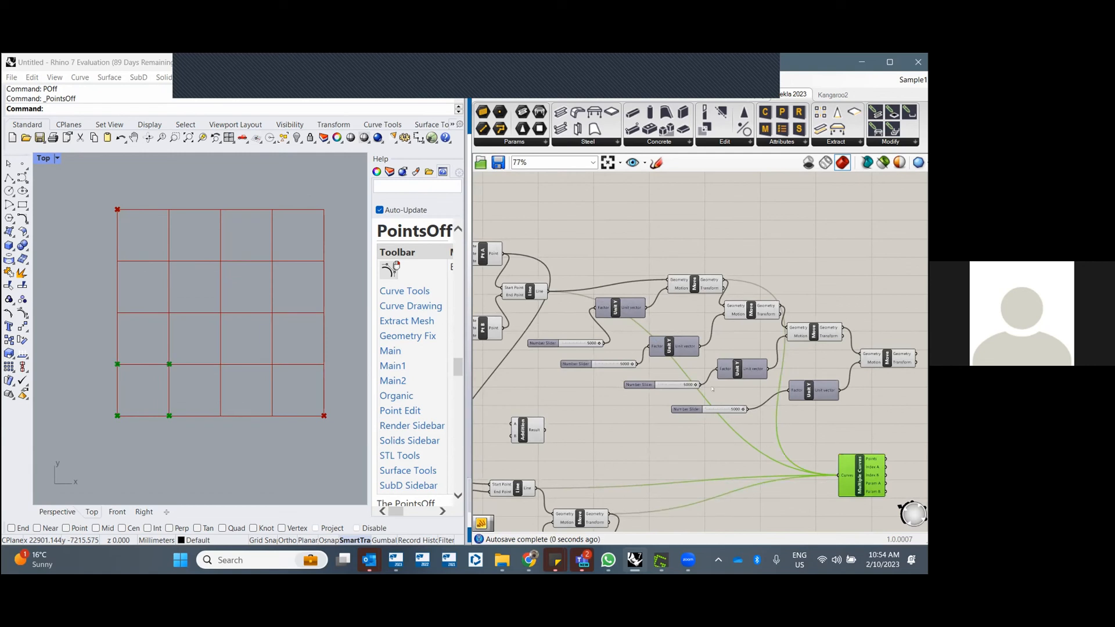
pyautogui.scroll(-4, 660, 298)
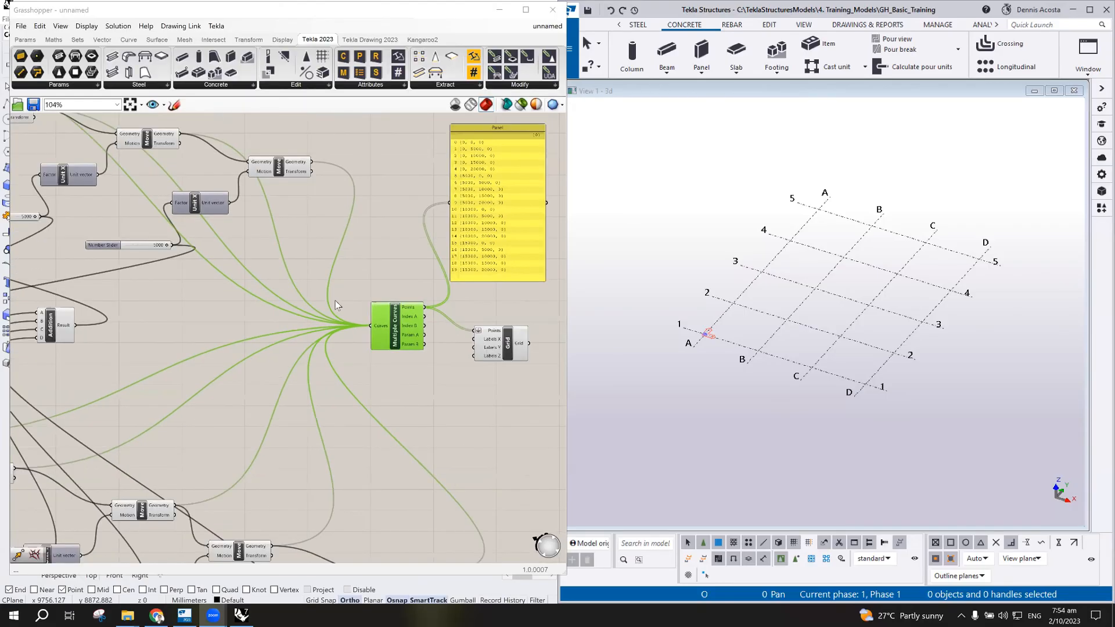
# - Examine how the grid lines feed Multiple Curves and how its Points output reaches the point panel and Grid component
pyautogui.scroll(-2, 359, 343)
pyautogui.scroll(4, 383, 349)
pyautogui.scroll(-2, 389, 366)
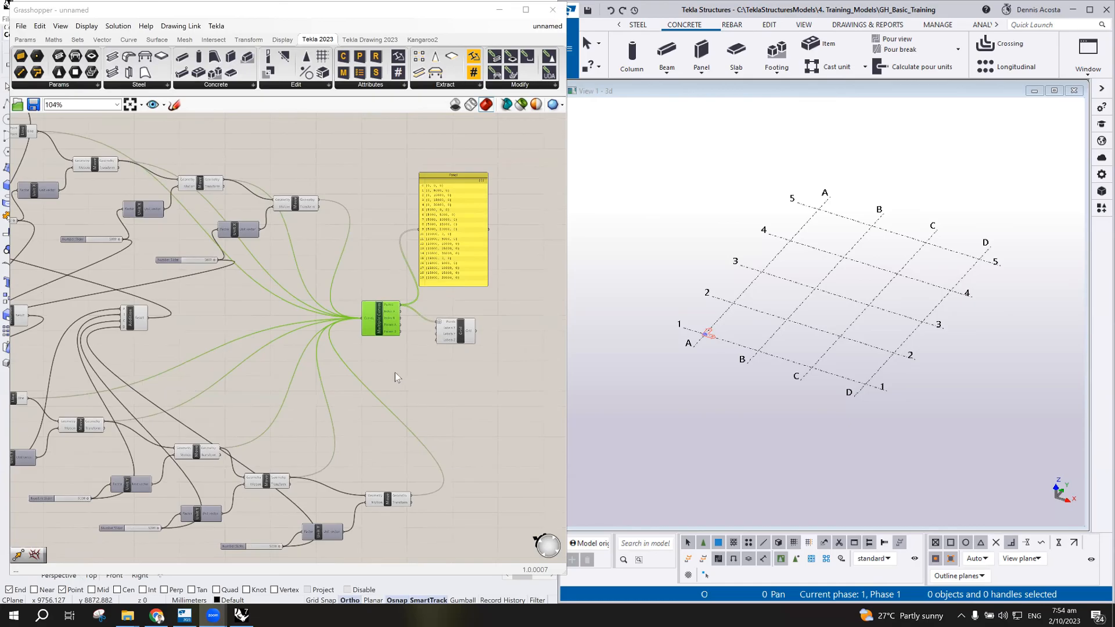
pyautogui.scroll(-5, 394, 371)
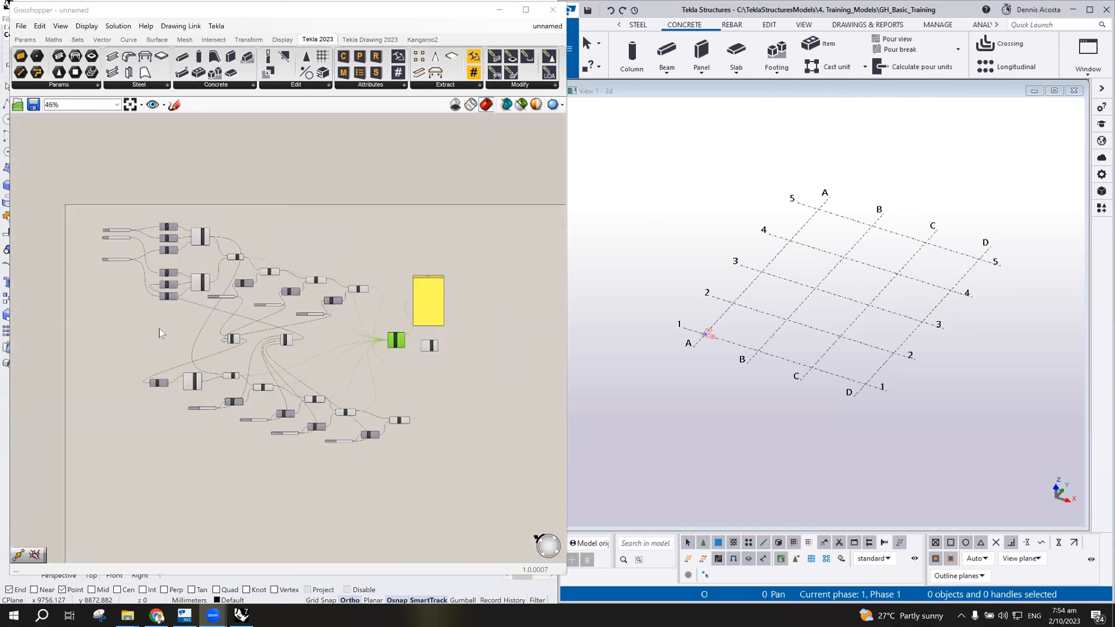
pyautogui.scroll(1, 235, 340)
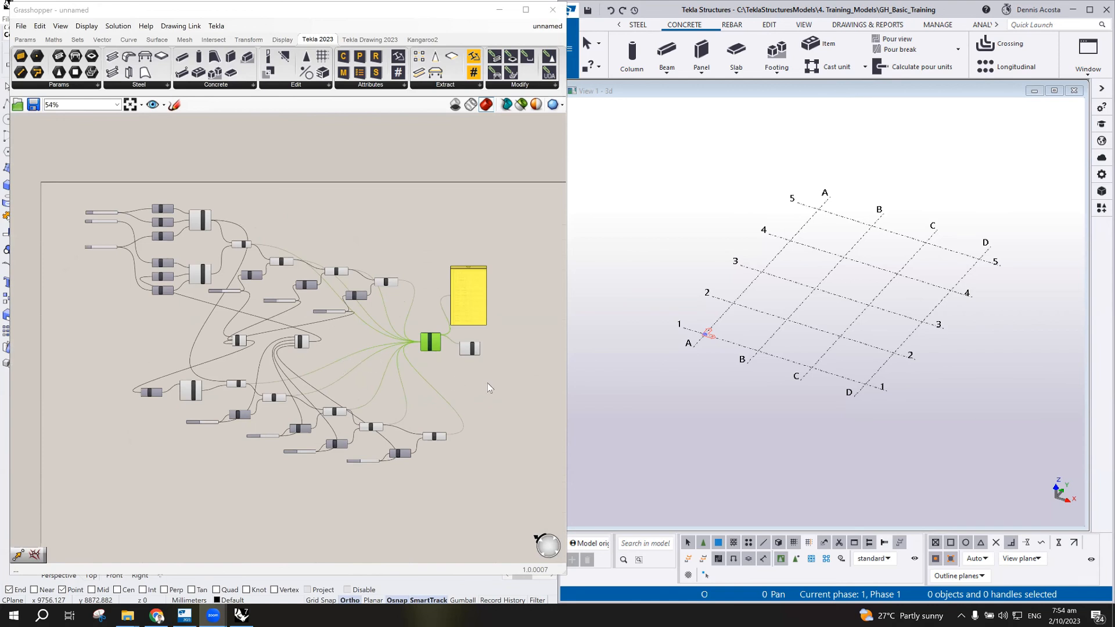
pyautogui.scroll(4, 470, 326)
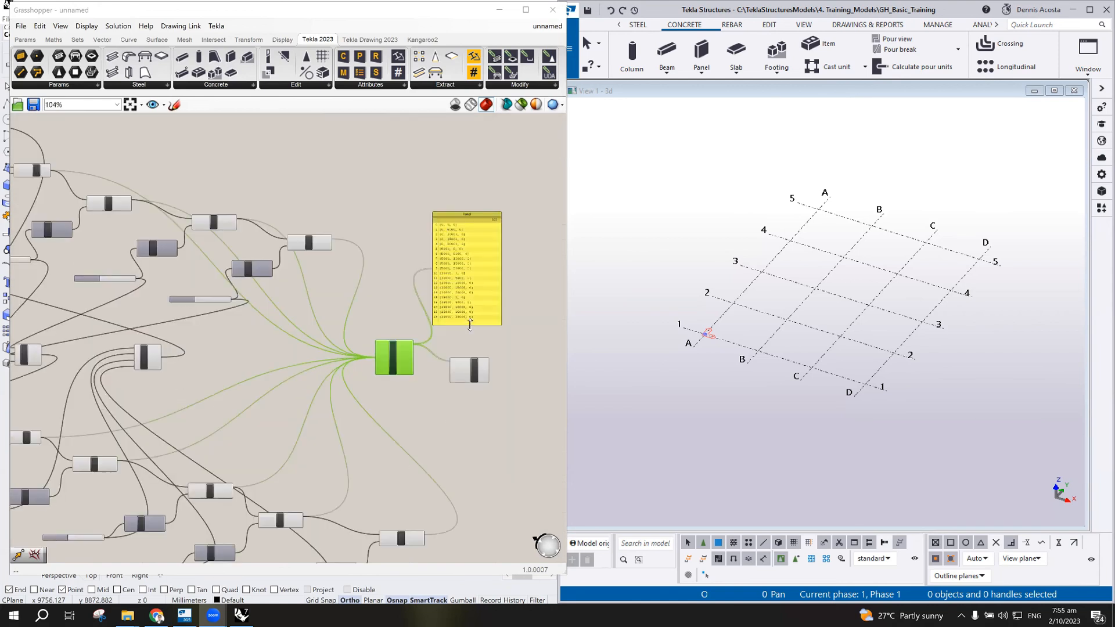
pyautogui.scroll(3, 476, 339)
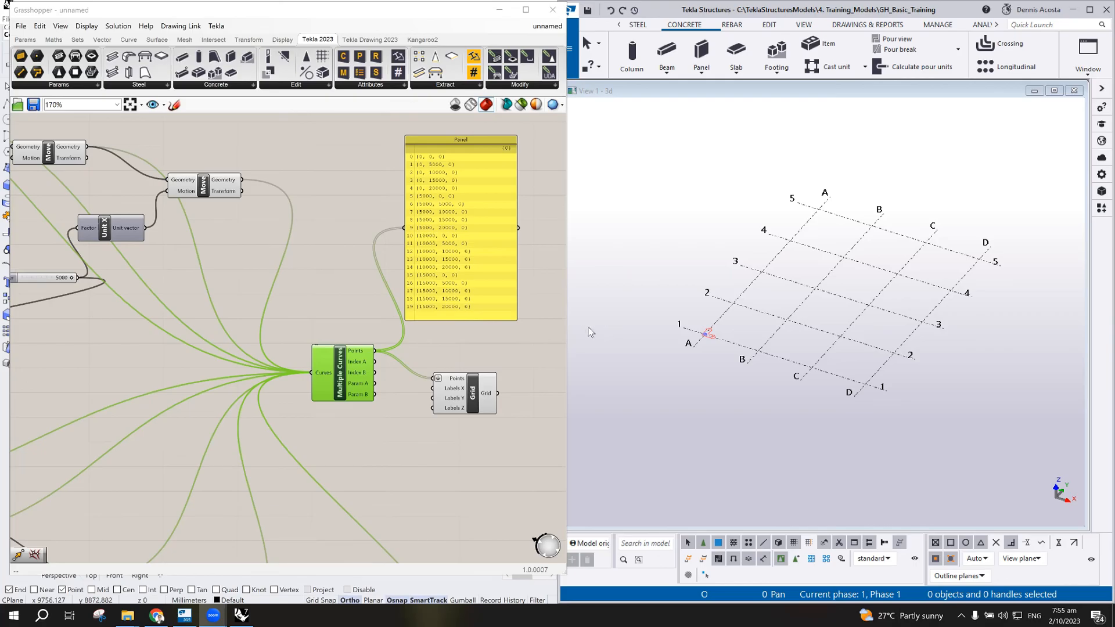
# - Reposition the Grid component beside Multiple Curves and add an empty panel below it for the labels
pyautogui.moveTo(477, 395); pyautogui.dragTo(502, 398)
pyautogui.scroll(4, 495, 434)
pyautogui.moveTo(509, 352); pyautogui.dragTo(495, 343)
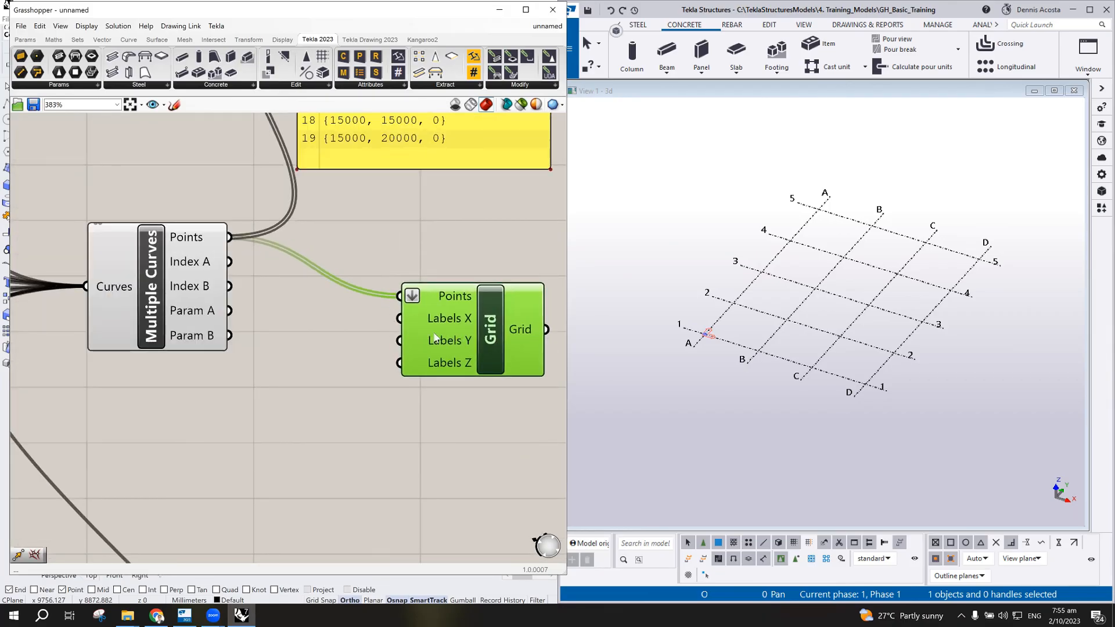
pyautogui.doubleClick(315, 445)
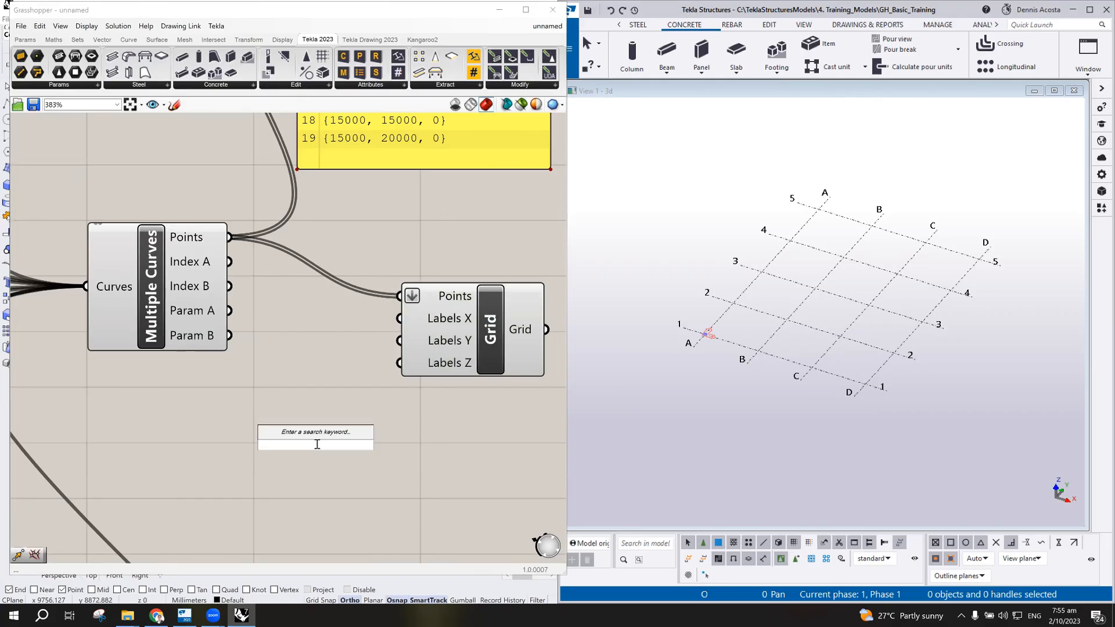
pyautogui.write('panel')
pyautogui.press('Return')
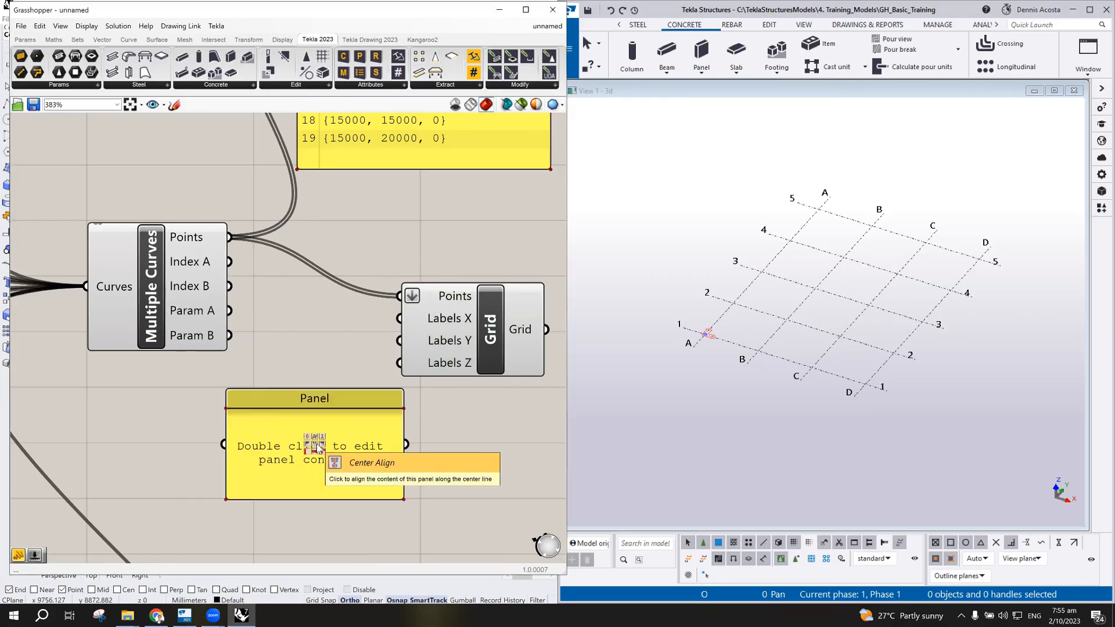
# - Fill the new panel with the labels A1, A2, A3, A4 and A5, one per line
pyautogui.doubleClick(270, 436)
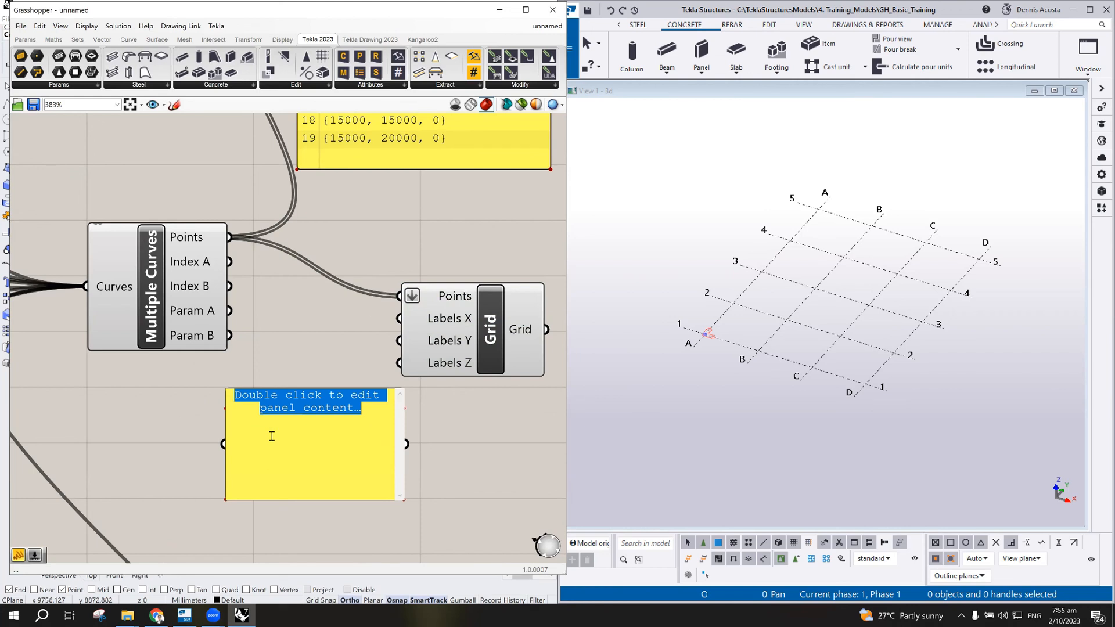
pyautogui.write('a1')
pyautogui.press('BackSpace')
pyautogui.press('BackSpace')
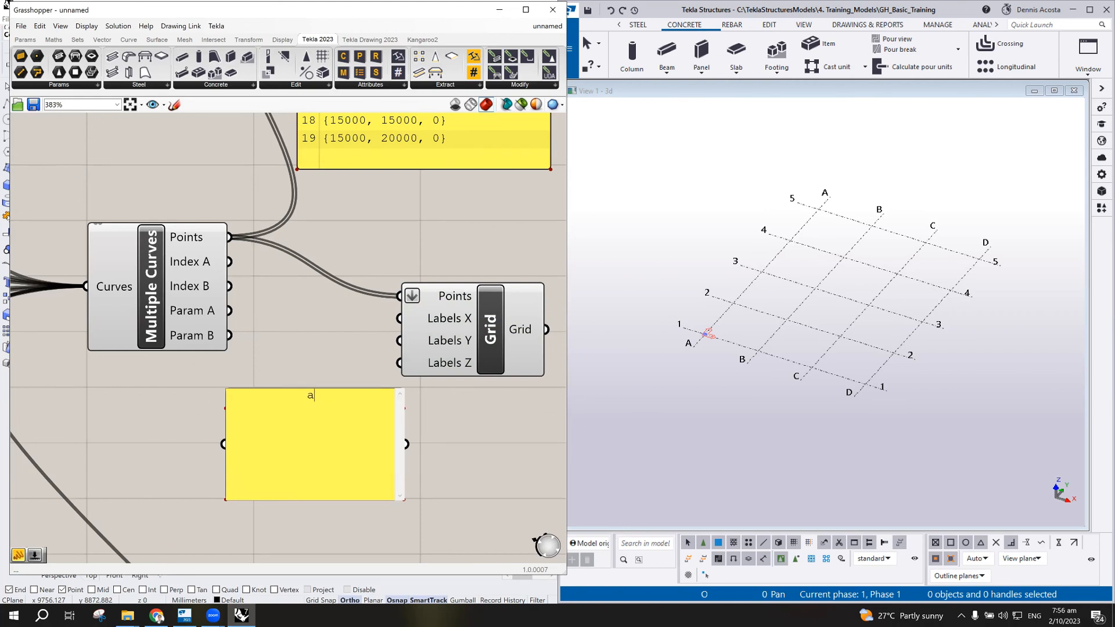
pyautogui.press('capslock')
pyautogui.write('A1')
pyautogui.press('Return')
pyautogui.write('A2 ')
pyautogui.write('A3 ')
pyautogui.write('A4 ')
pyautogui.write('A5')
# - Connect the label panel to the Grid component's Labels X input and inspect the grid labels in the Tekla model view
pyautogui.moveTo(406, 444); pyautogui.dragTo(400, 319)
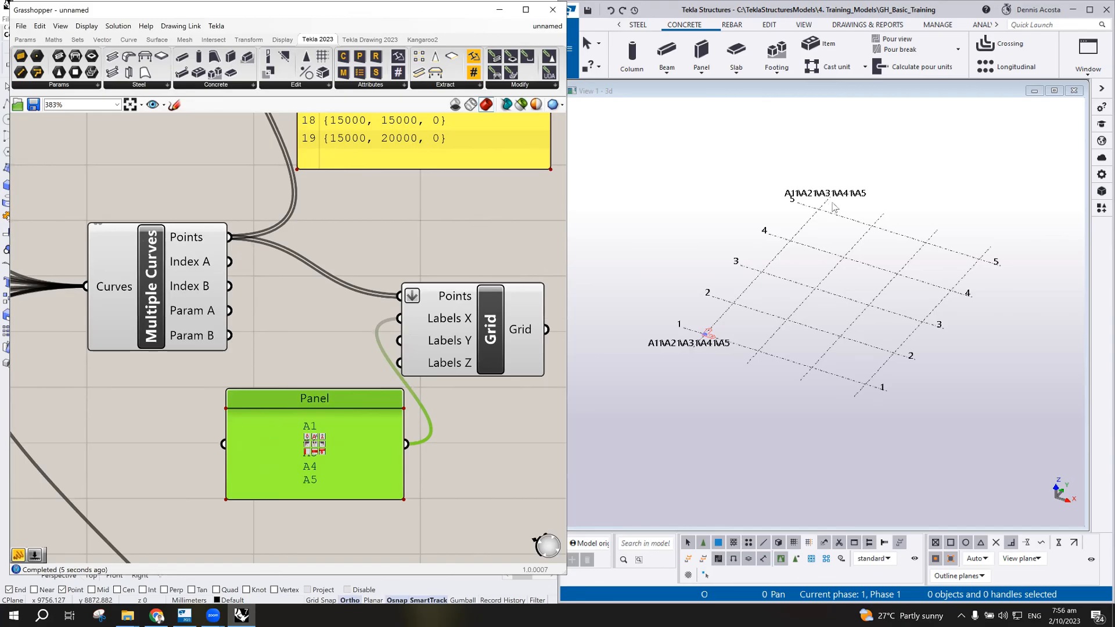
pyautogui.scroll(3, 824, 203)
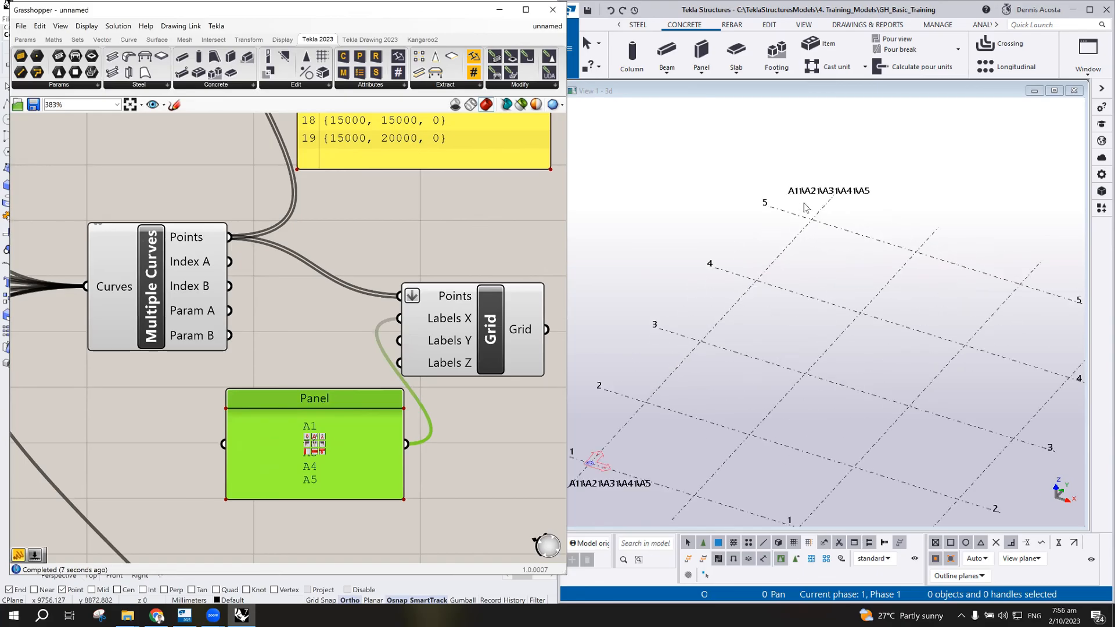
pyautogui.scroll(-3, 804, 207)
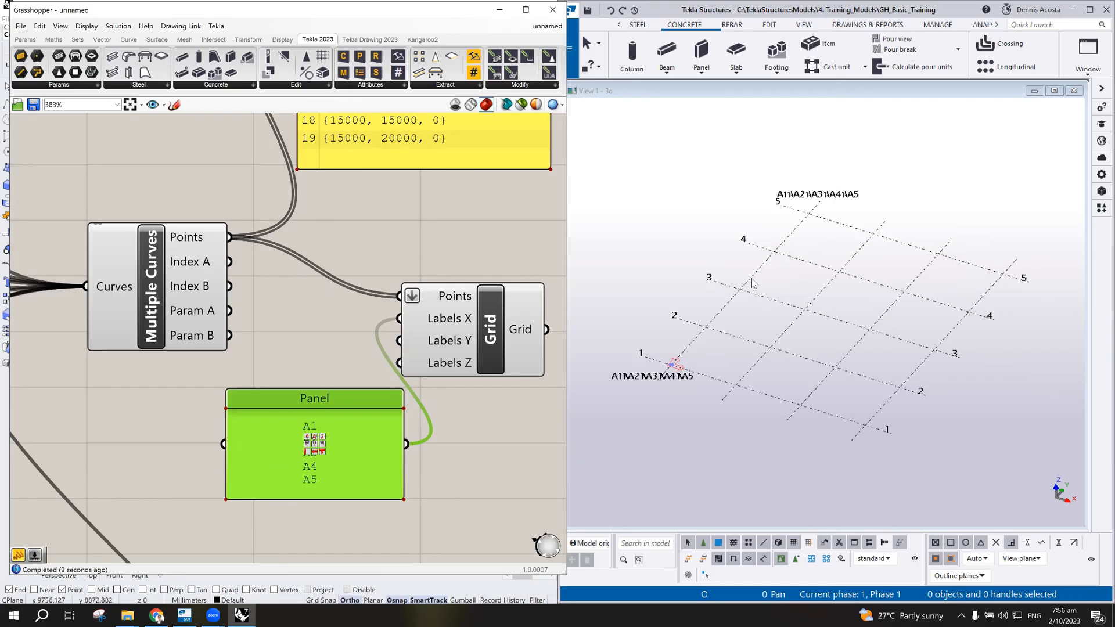
# - Replace the label panel's content with "A1 A2" on a single line and reposition the panel below Multiple Curves
pyautogui.doubleClick(321, 428)
pyautogui.write('A')
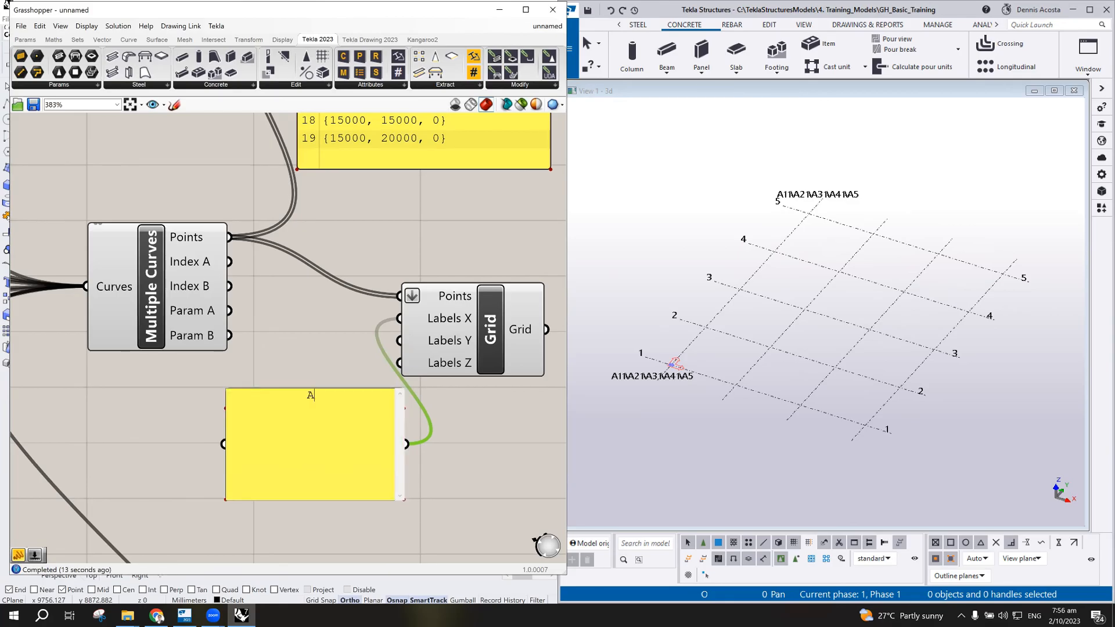
pyautogui.write('1 A2')
pyautogui.click(460, 459)
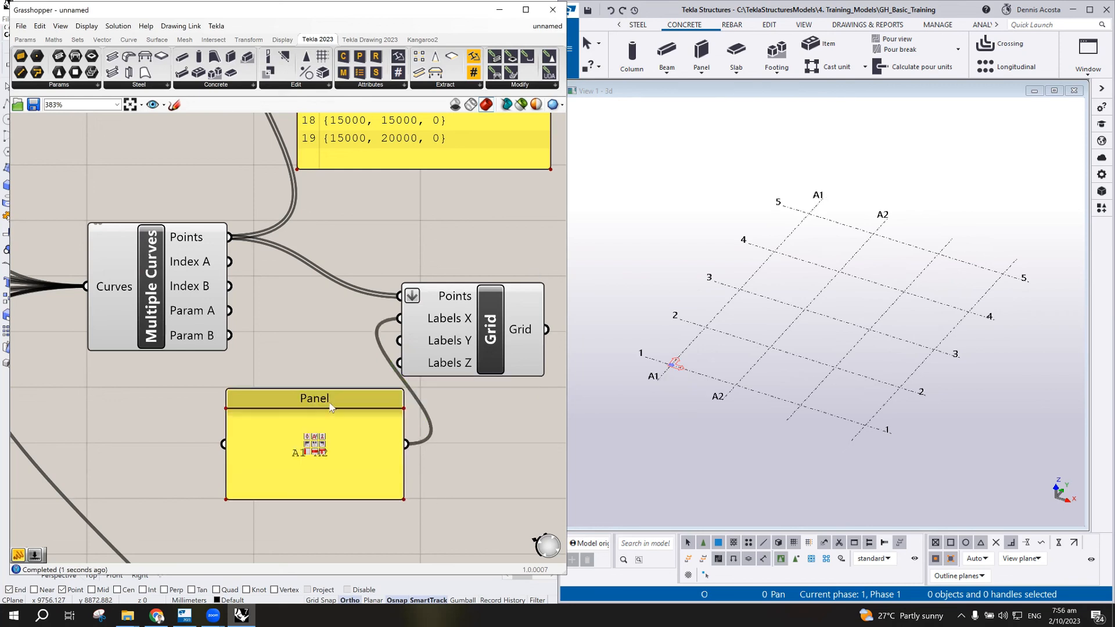
pyautogui.moveTo(328, 405); pyautogui.dragTo(263, 403)
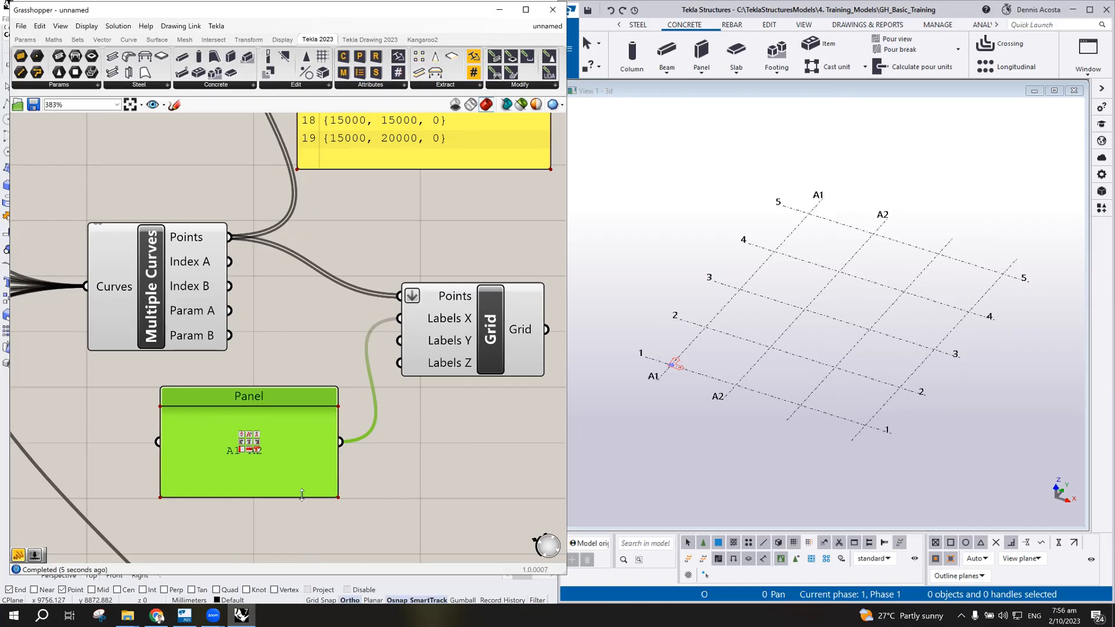
pyautogui.moveTo(291, 399); pyautogui.dragTo(320, 384)
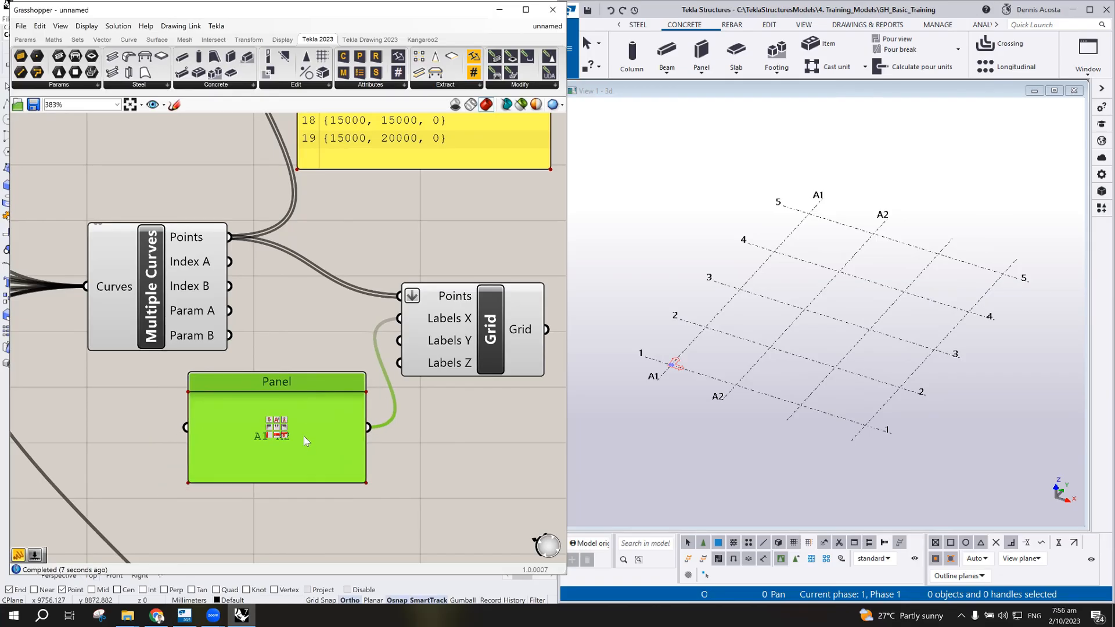
# - Extend the label panel's text to "A1 A2 A3 A4 A5" on one line
pyautogui.doubleClick(304, 436)
pyautogui.click(316, 383)
pyautogui.write('A3 A4 A5')
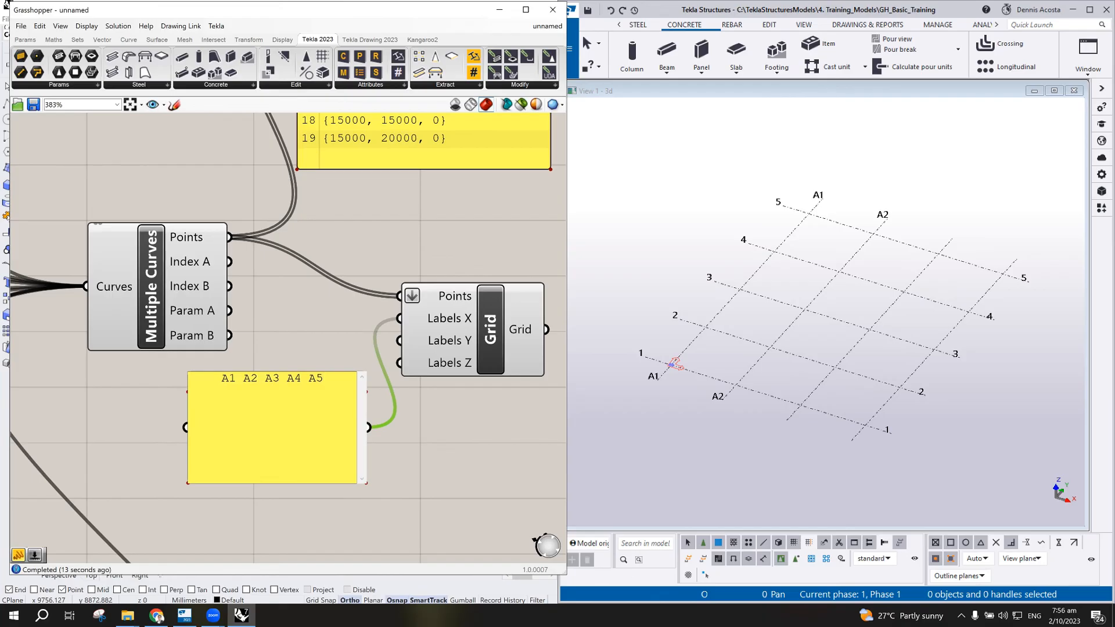
pyautogui.click(418, 438)
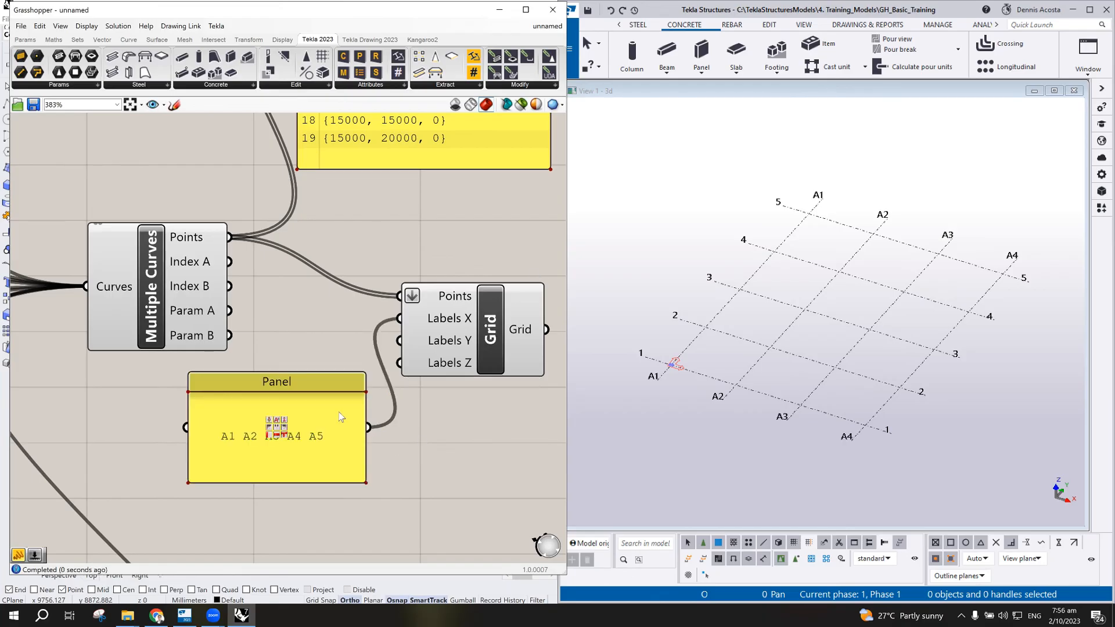
# - Try feeding the label panel into the Grid component's Labels Y input as well, repositioning the panel around the connection
pyautogui.moveTo(321, 390); pyautogui.dragTo(256, 391)
pyautogui.moveTo(322, 412); pyautogui.dragTo(388, 345)
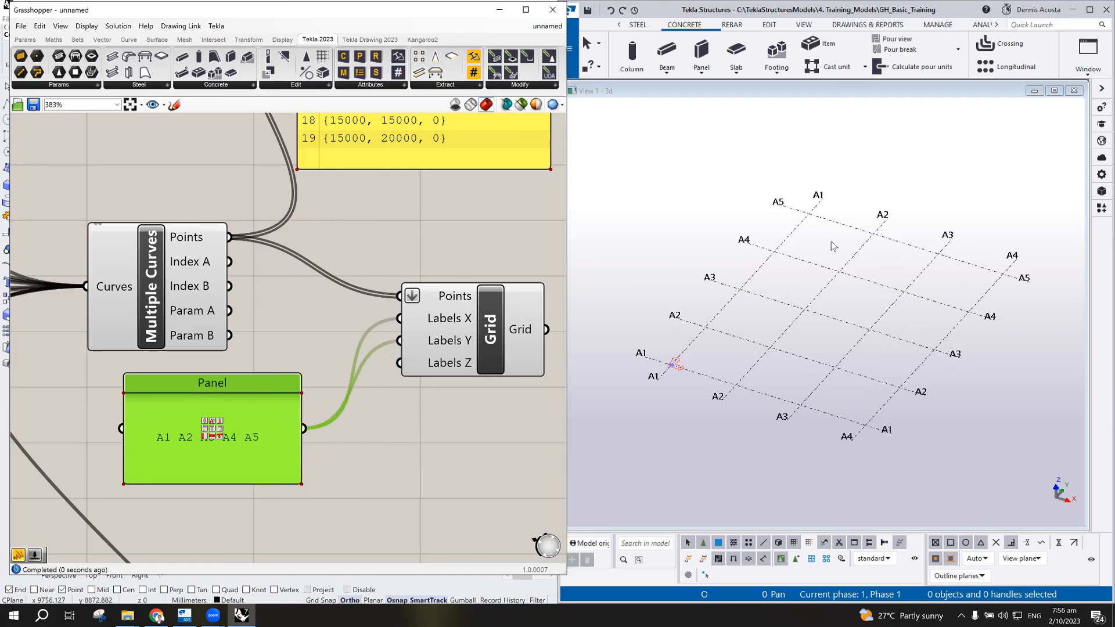
pyautogui.moveTo(224, 393); pyautogui.dragTo(285, 395)
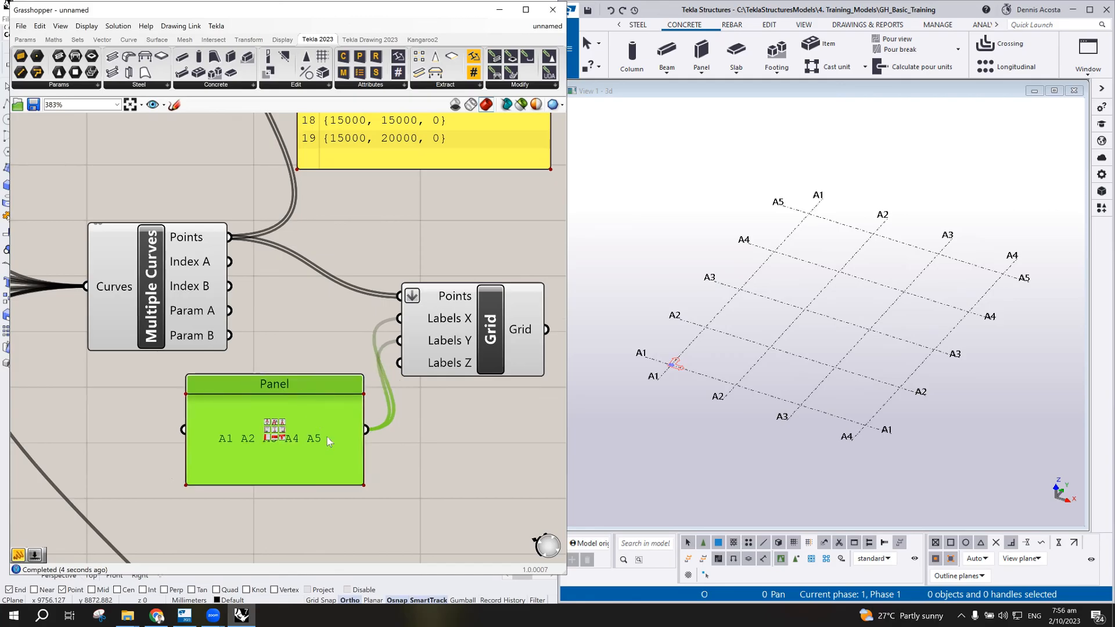
# - Disconnect the label panel from the Grid component's Labels Y input and move the panel slightly away from the component
pyautogui.rightClick(419, 342)
pyautogui.moveTo(462, 372)
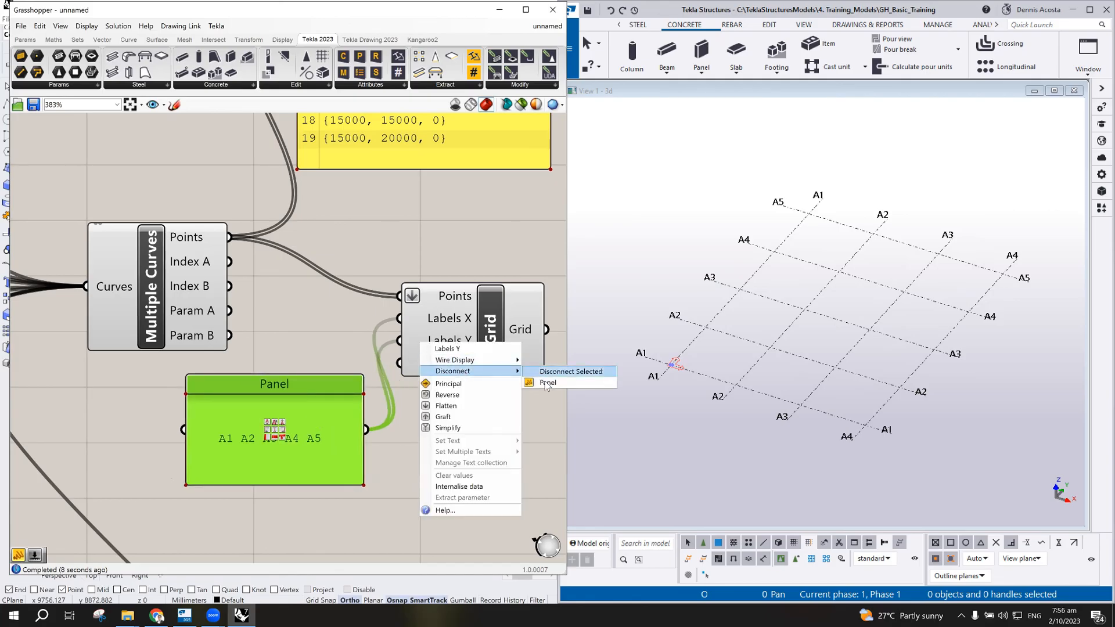
pyautogui.click(546, 377)
pyautogui.click(506, 441)
pyautogui.moveTo(296, 388); pyautogui.dragTo(263, 396)
# - Bring Rhino up beside Grasshopper and replace the Top viewport with a maximized Perspective view of the grid points
pyautogui.scroll(-3, 388, 361)
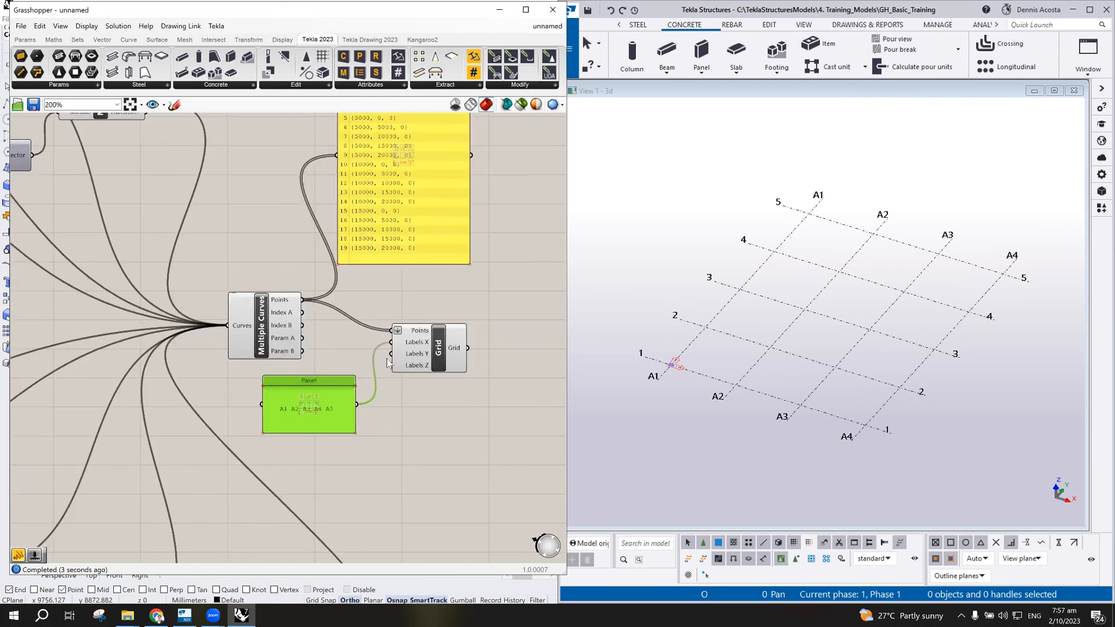
pyautogui.scroll(-4, 388, 361)
pyautogui.hotkey('alt', 'Tab')
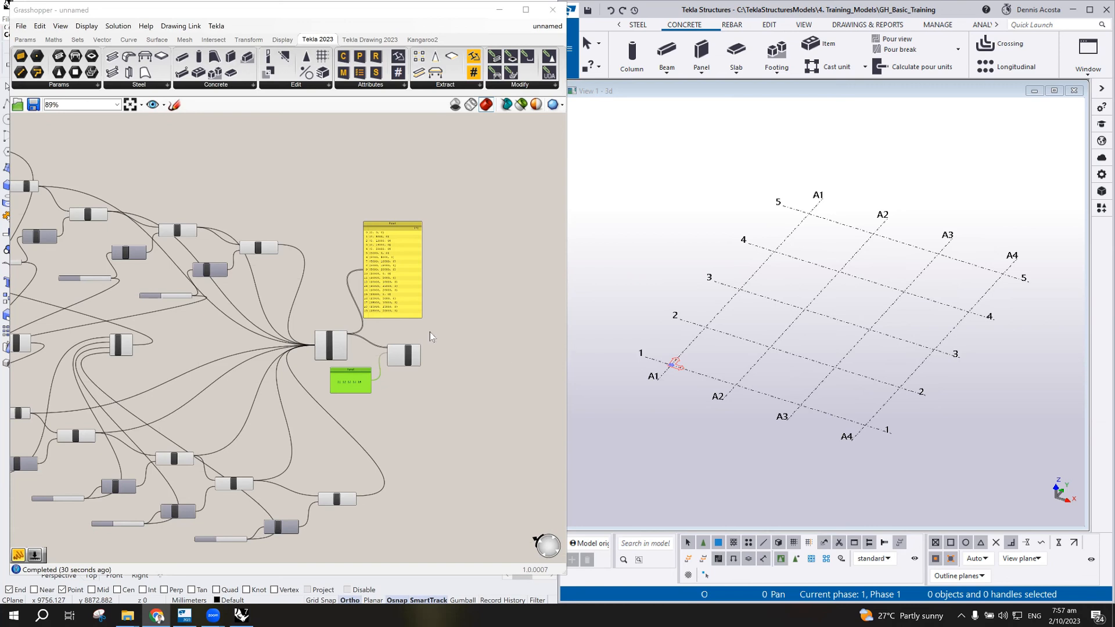
pyautogui.scroll(-3, 429, 332)
pyautogui.scroll(5, 443, 366)
pyautogui.scroll(-2, 884, 357)
pyautogui.scroll(2, 880, 367)
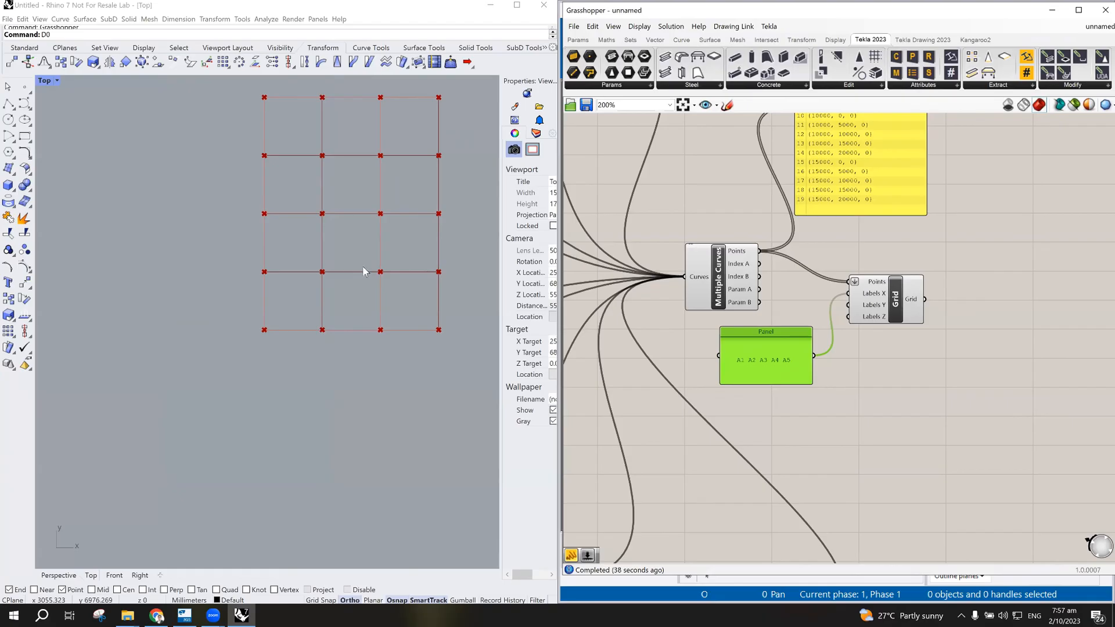
pyautogui.scroll(-2, 68, 98)
pyautogui.doubleClick(44, 81)
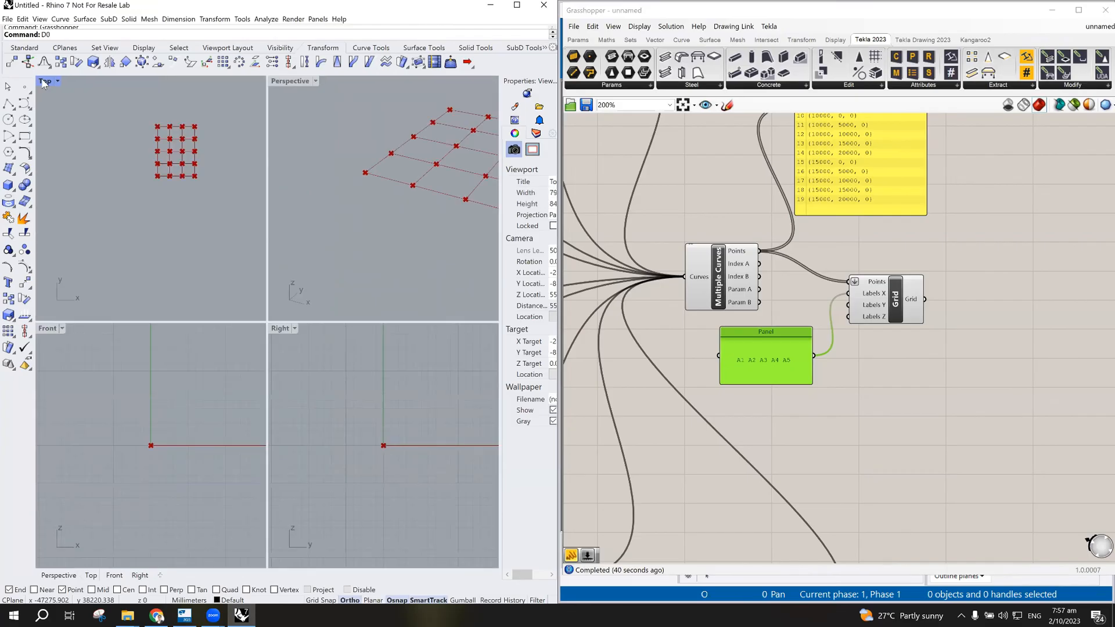
pyautogui.doubleClick(293, 81)
pyautogui.scroll(-2, 314, 291)
pyautogui.scroll(3, 342, 293)
pyautogui.scroll(-2, 346, 302)
pyautogui.moveTo(360, 292)
pyautogui.mouseDown(button='right')
pyautogui.moveTo(355, 271)
pyautogui.moveTo(358, 285)
pyautogui.mouseUp(button='right')
pyautogui.scroll(4, 310, 287)
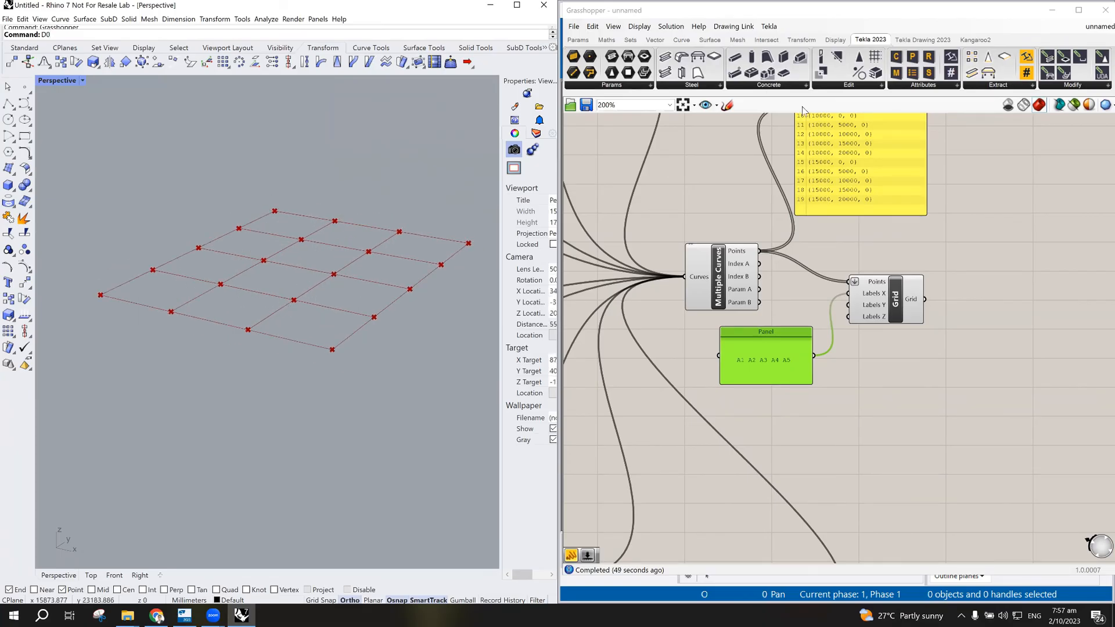
# - Add a Move component to the canvas beside the Grid component
pyautogui.scroll(-2, 823, 363)
pyautogui.scroll(3, 1013, 325)
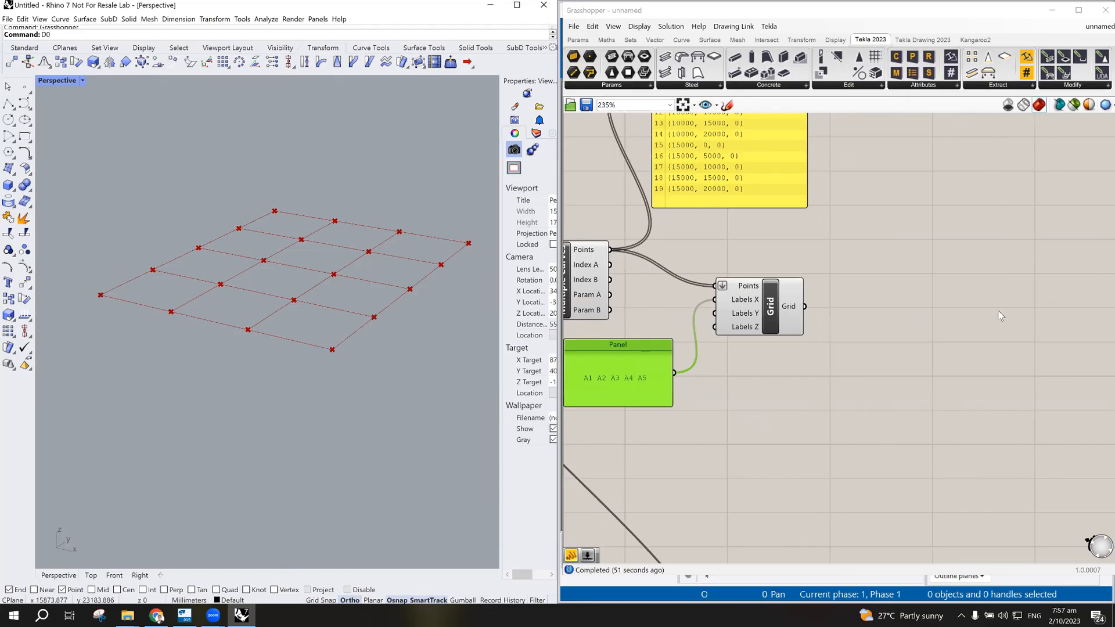
pyautogui.doubleClick(943, 290)
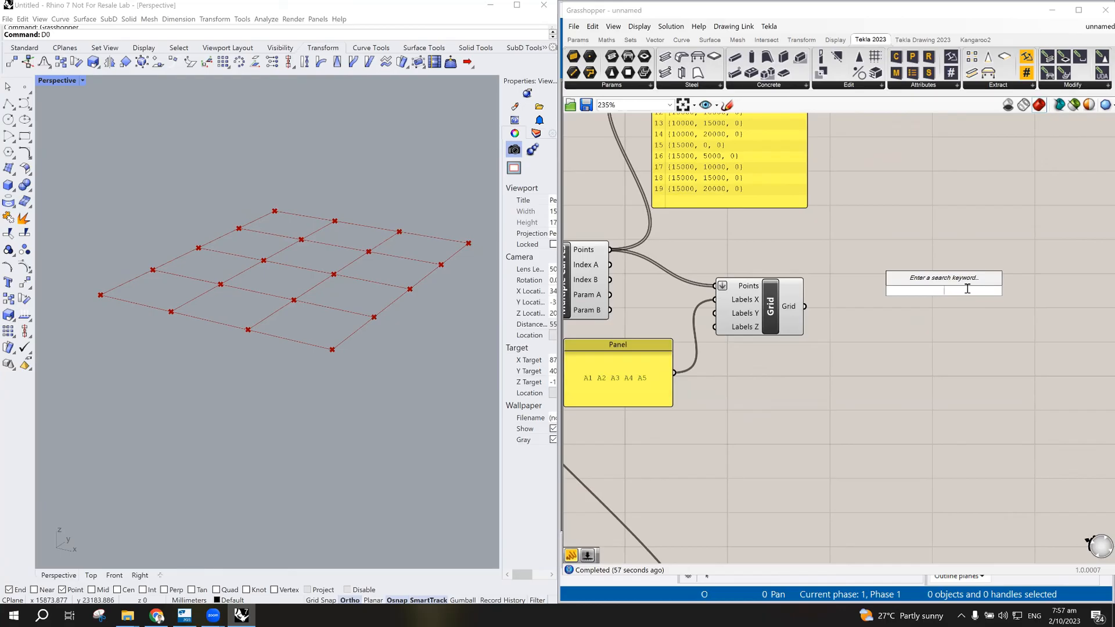
pyautogui.write('MOVE')
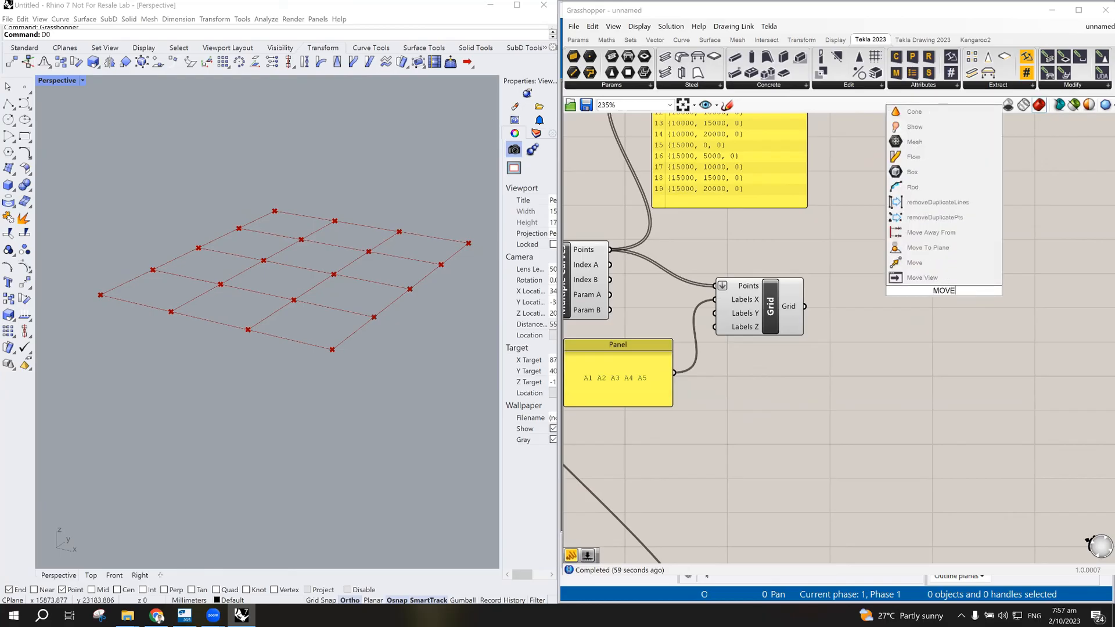
pyautogui.press('Return')
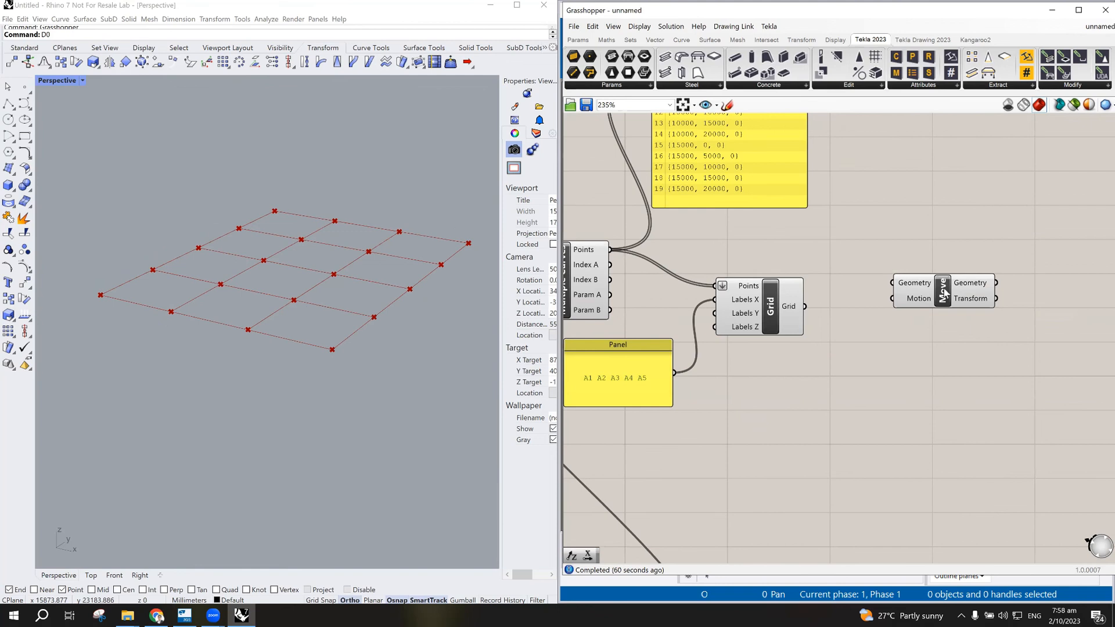
pyautogui.click(894, 418)
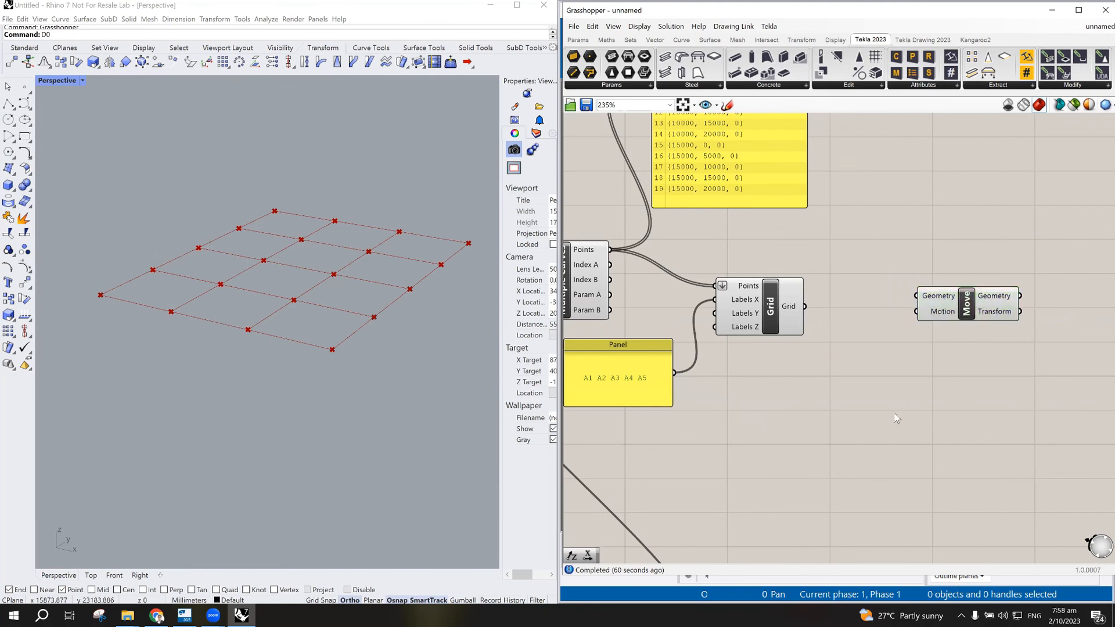
# - Add a Unit Z vector component below Move and connect its Unit vector output to Move's Motion input
pyautogui.doubleClick(894, 414)
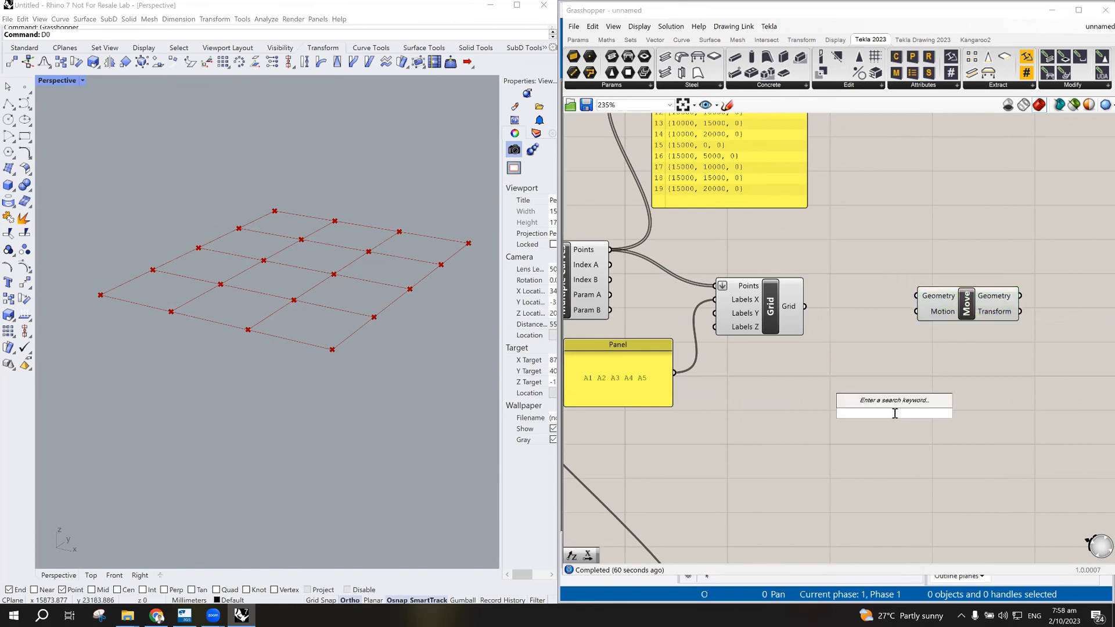
pyautogui.write('x')
pyautogui.press('BackSpace')
pyautogui.write('z')
pyautogui.press('Return')
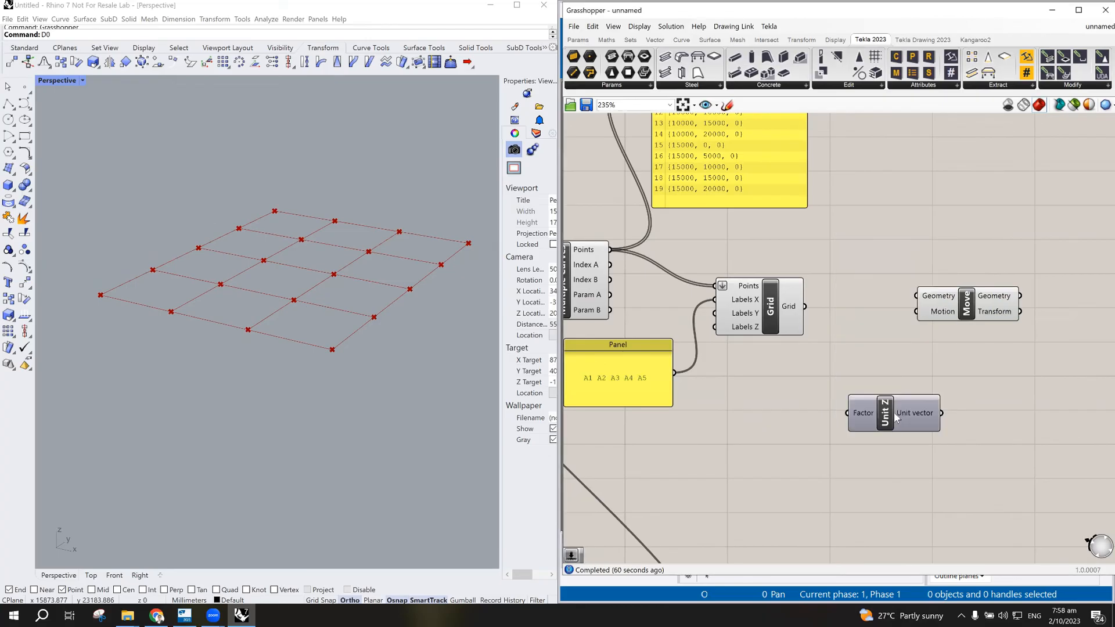
pyautogui.moveTo(885, 419); pyautogui.dragTo(916, 312)
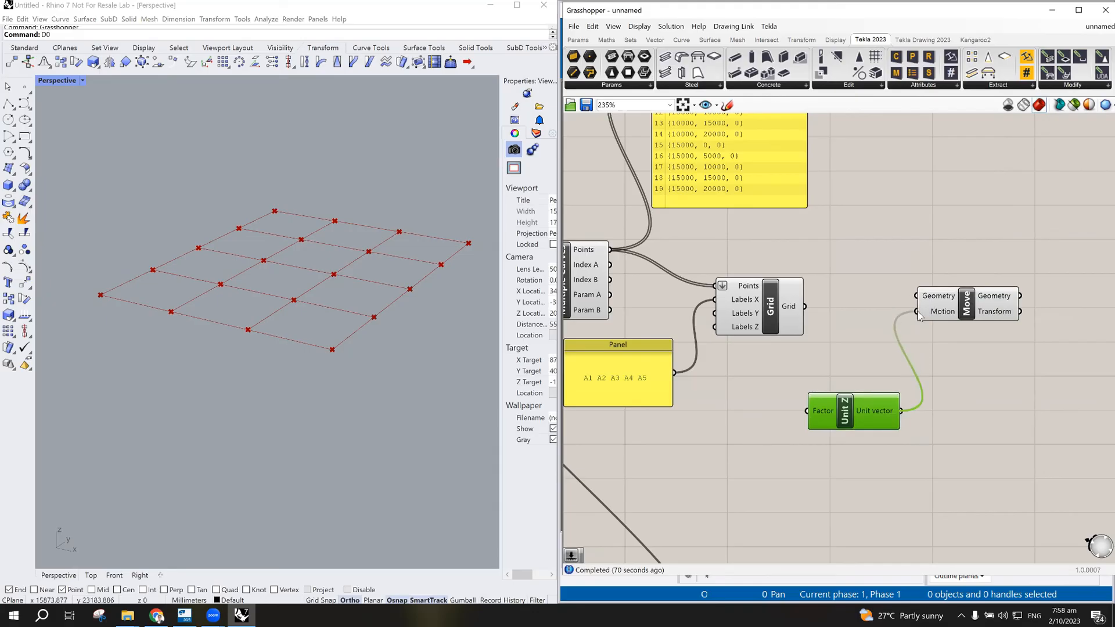
# - Add a number slider with the value 1000 and connect it to the Unit Z component's Factor input
pyautogui.doubleClick(792, 476)
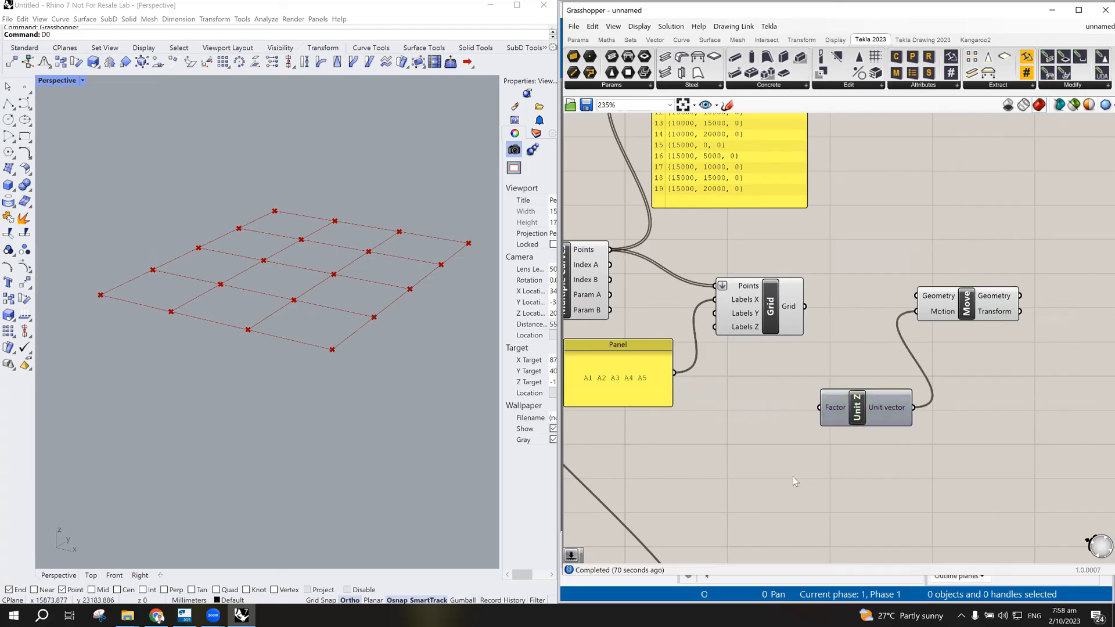
pyautogui.write('1000..')
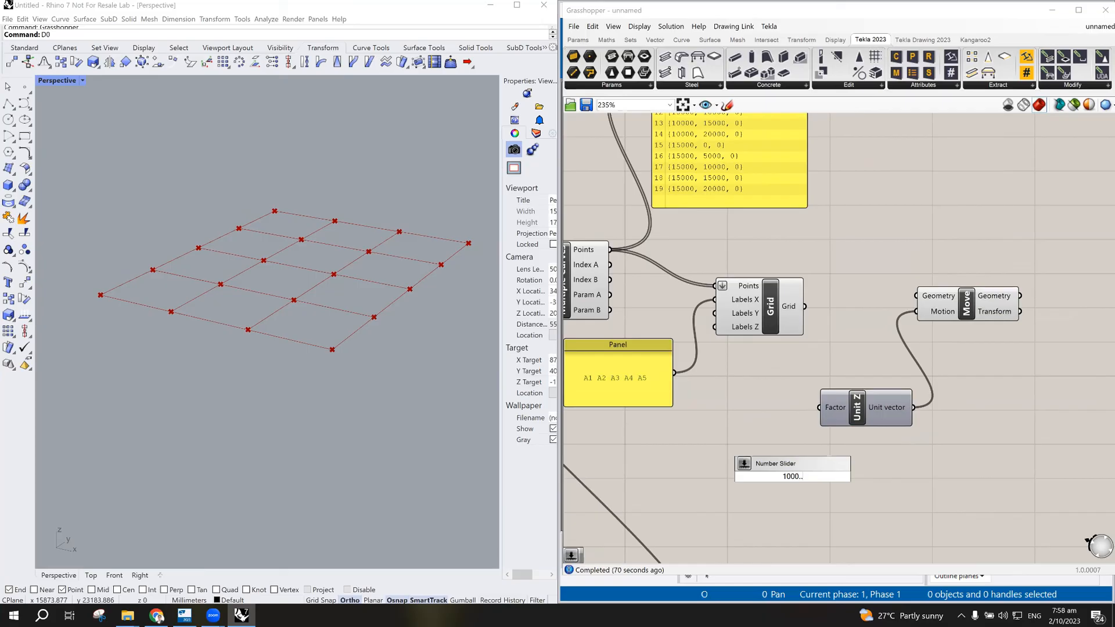
pyautogui.write('100')
pyautogui.press('Return')
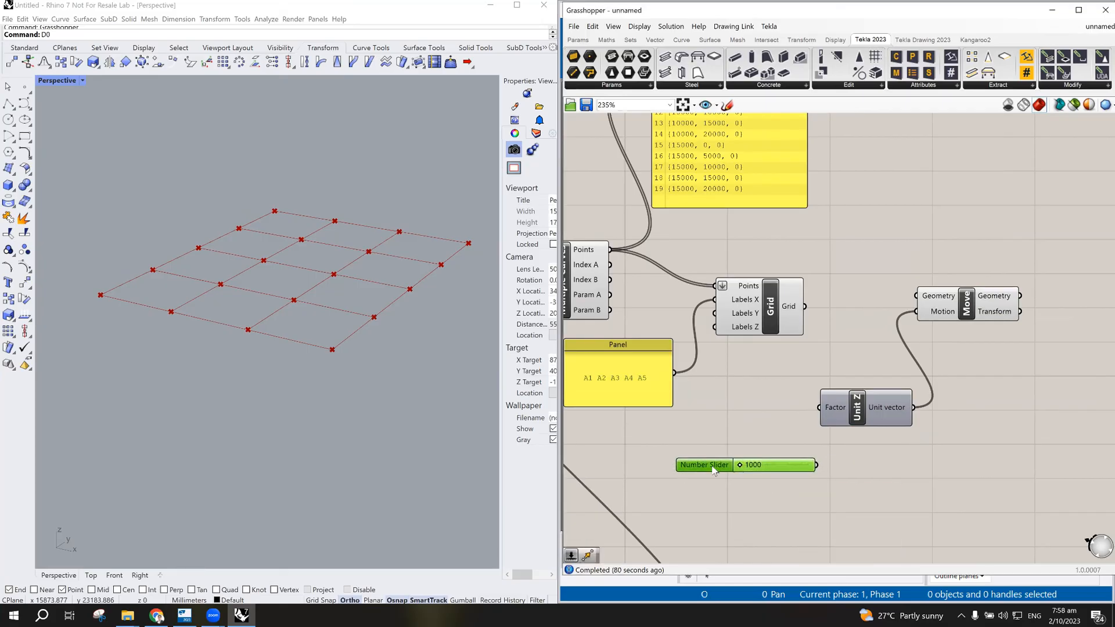
pyautogui.moveTo(816, 464); pyautogui.dragTo(819, 408)
# - Connect the output of the point-list panel to the Move component's Geometry input
pyautogui.moveTo(613, 255)
pyautogui.mouseDown()
pyautogui.moveTo(811, 235)
pyautogui.moveTo(837, 253)
pyautogui.moveTo(599, 262)
pyautogui.mouseUp()
pyautogui.scroll(3, 600, 259)
pyautogui.scroll(-4, 639, 267)
pyautogui.scroll(4, 627, 256)
pyautogui.scroll(-4, 619, 247)
pyautogui.scroll(3, 614, 241)
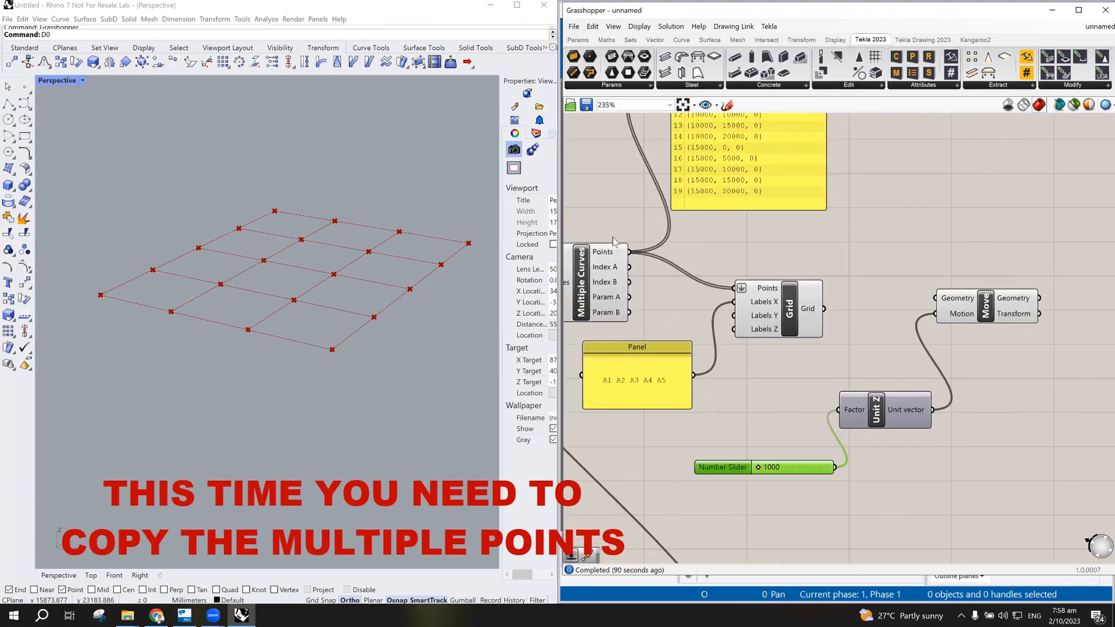
pyautogui.moveTo(671, 240); pyautogui.dragTo(760, 254)
pyautogui.scroll(-3, 747, 238)
pyautogui.scroll(2, 792, 157)
pyautogui.moveTo(782, 165); pyautogui.dragTo(873, 343)
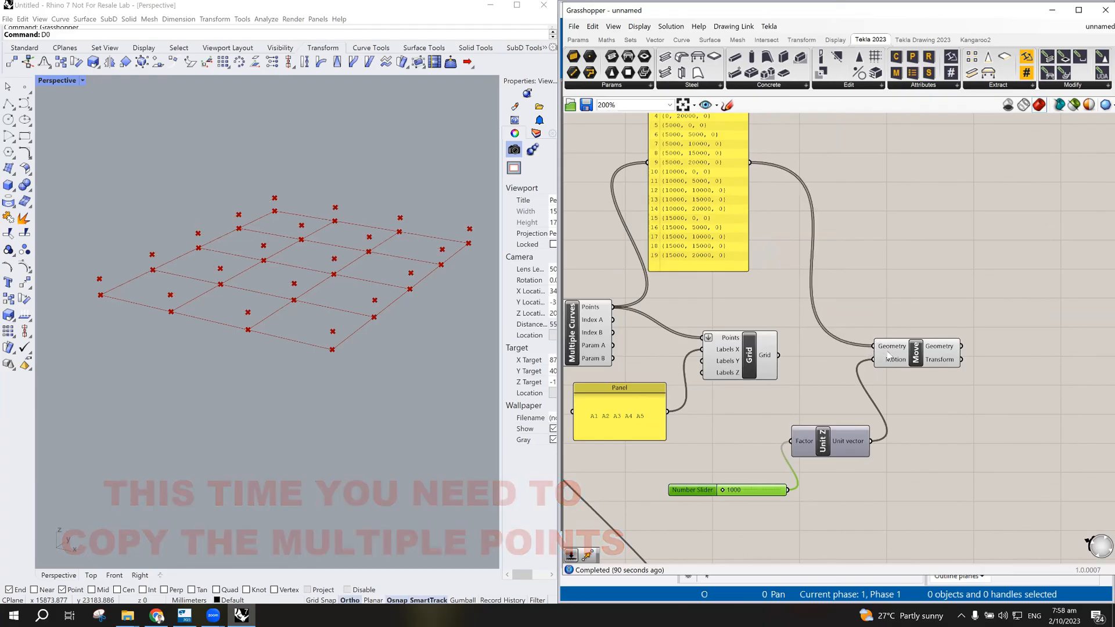
# - Feed the Multiple Curves Points output directly into Move's Geometry input and shift the Grid component clear of the wire
pyautogui.scroll(-2, 895, 343)
pyautogui.moveTo(692, 316); pyautogui.dragTo(881, 345)
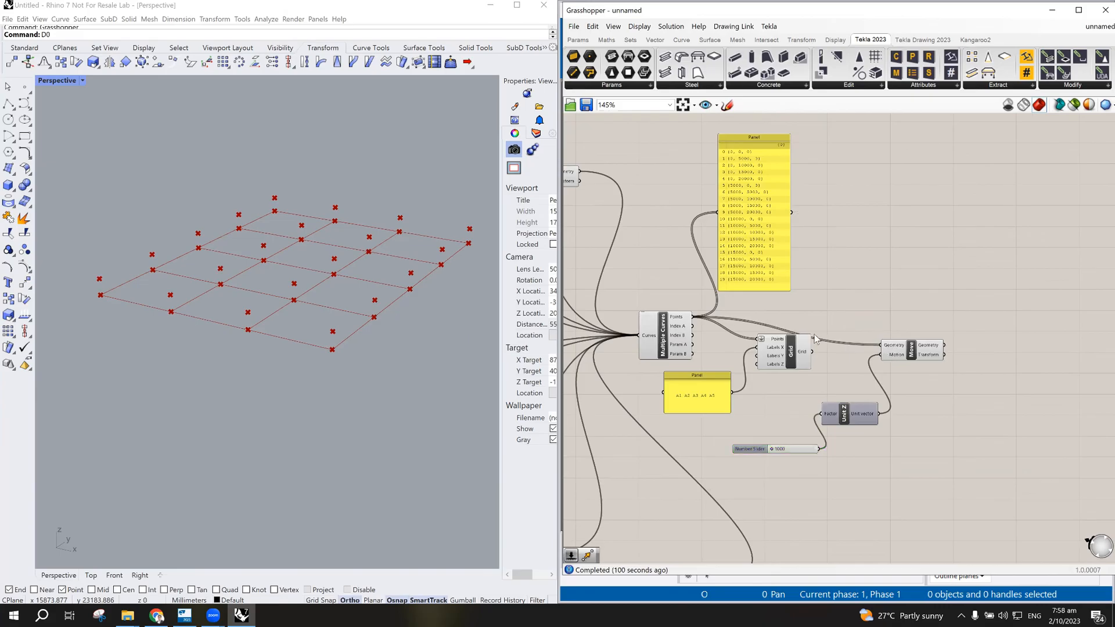
pyautogui.scroll(2, 818, 279)
pyautogui.moveTo(782, 364); pyautogui.dragTo(777, 378)
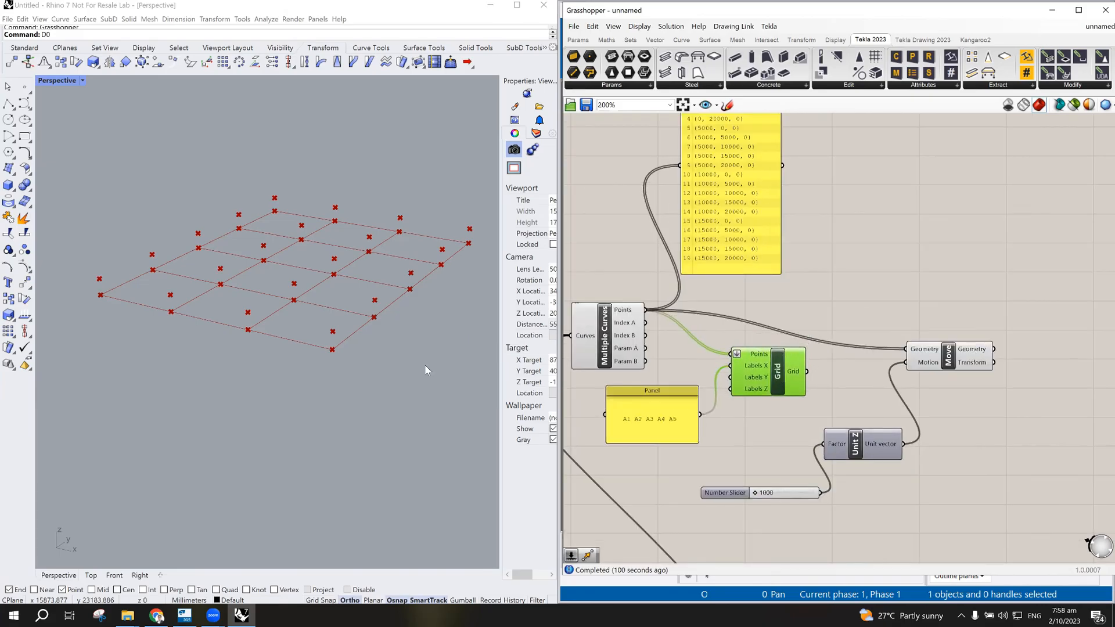
# - Set the Unit Z factor slider to 4000 and inspect the raised points in Rhino's Perspective viewport
pyautogui.scroll(3, 417, 370)
pyautogui.scroll(-3, 417, 371)
pyautogui.moveTo(341, 365); pyautogui.dragTo(339, 342, button='right')
pyautogui.moveTo(768, 494)
pyautogui.mouseDown()
pyautogui.moveTo(789, 492)
pyautogui.moveTo(779, 494)
pyautogui.mouseUp()
pyautogui.doubleClick(767, 492)
pyautogui.write('400')
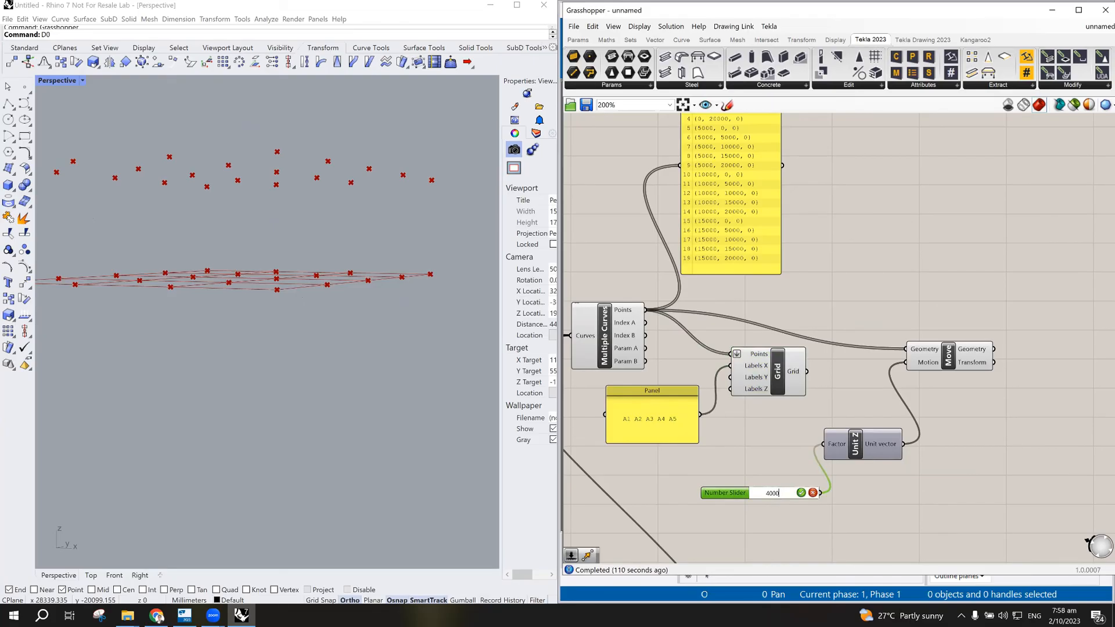
pyautogui.press('Return')
pyautogui.scroll(-3, 304, 240)
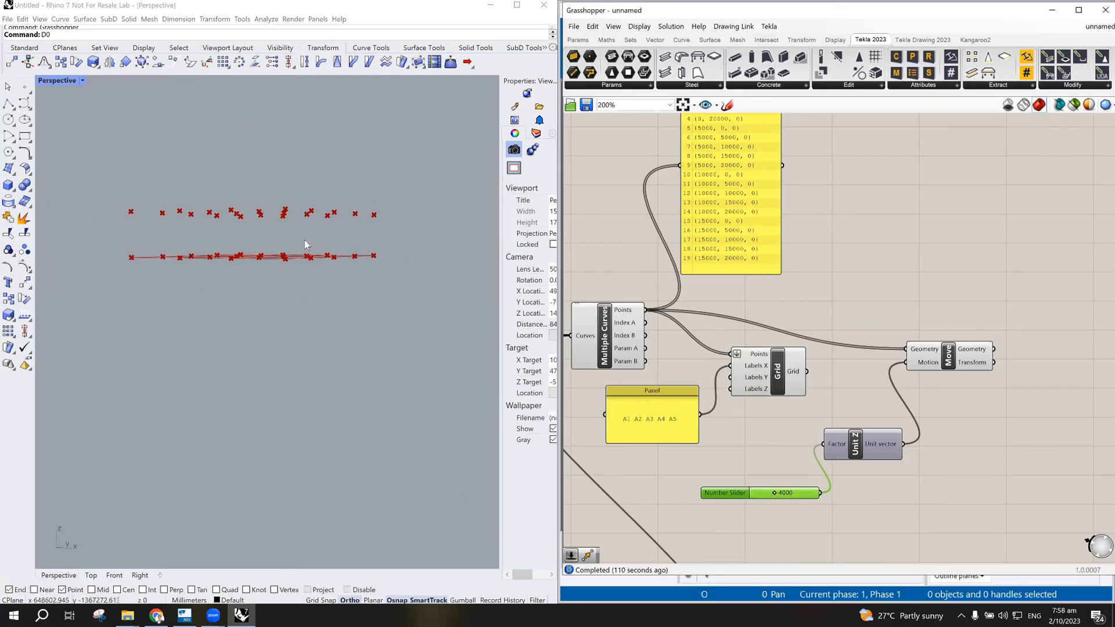
pyautogui.moveTo(313, 235); pyautogui.dragTo(312, 248, button='right')
pyautogui.scroll(4, 285, 231)
pyautogui.scroll(-4, 282, 226)
pyautogui.scroll(2, 243, 184)
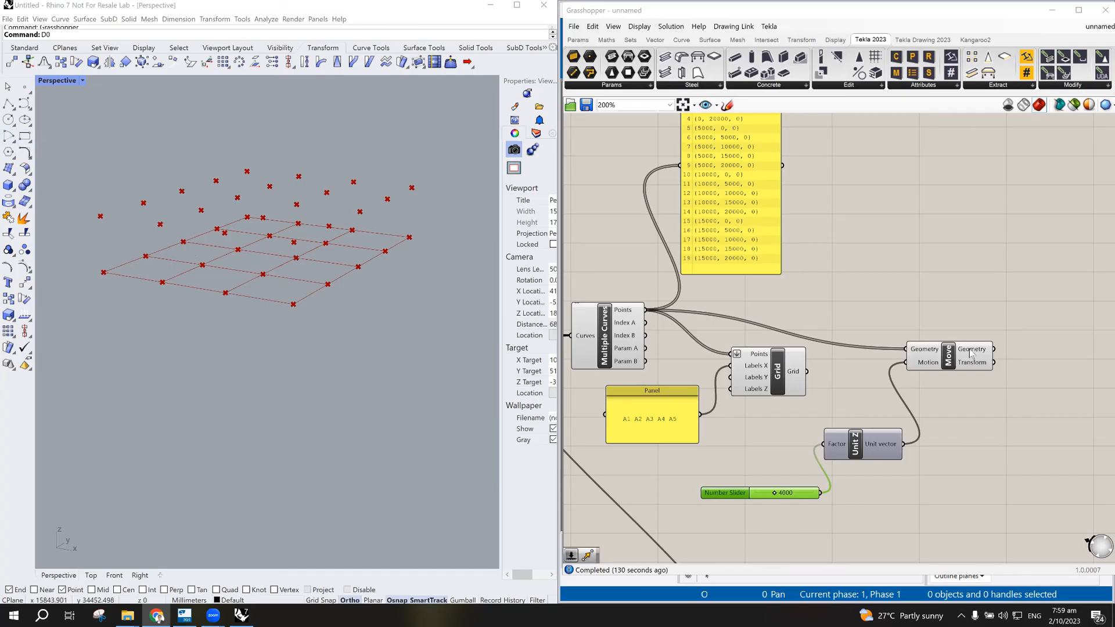
# - Add a Line component with the Multiple Curves Points as Start Point and Move's Geometry output as End Point
pyautogui.doubleClick(1026, 259)
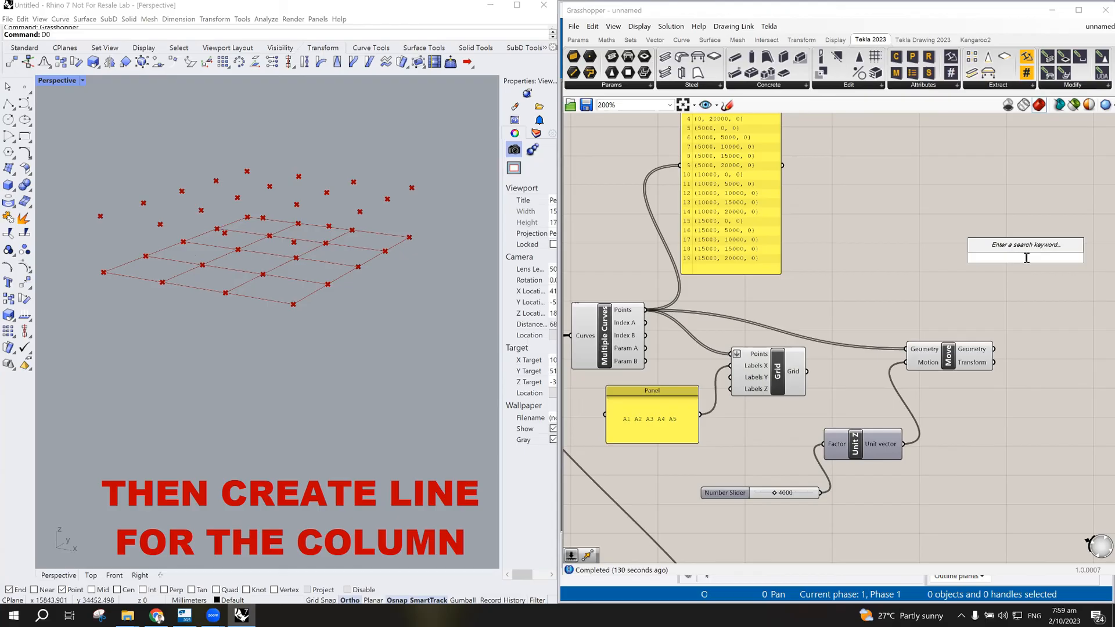
pyautogui.write('LINE')
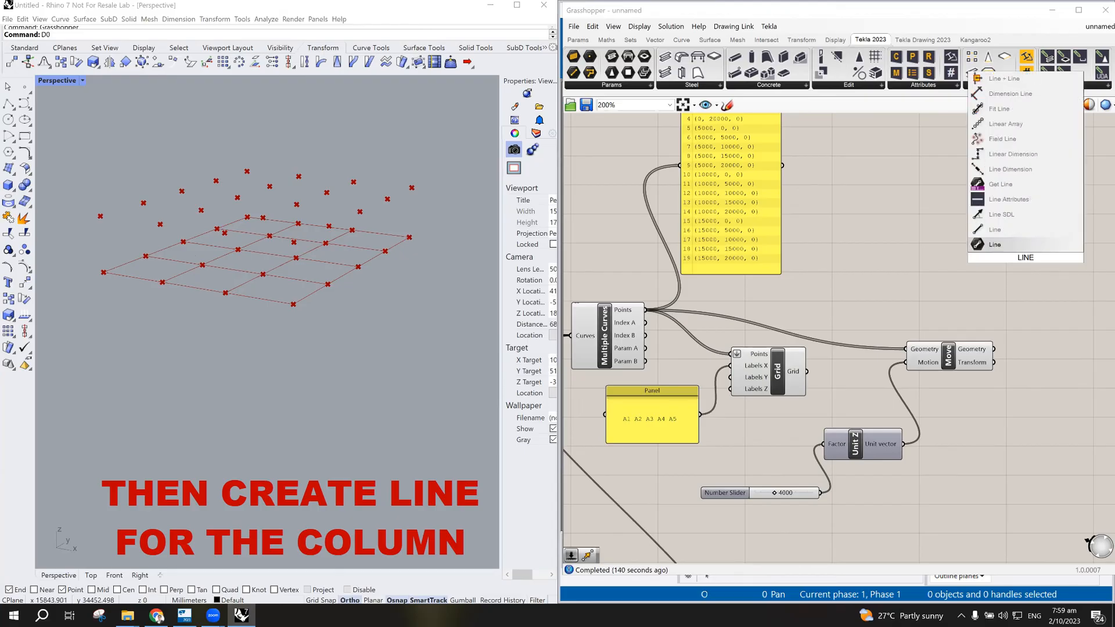
pyautogui.click(1015, 231)
pyautogui.moveTo(1033, 255); pyautogui.dragTo(1046, 264)
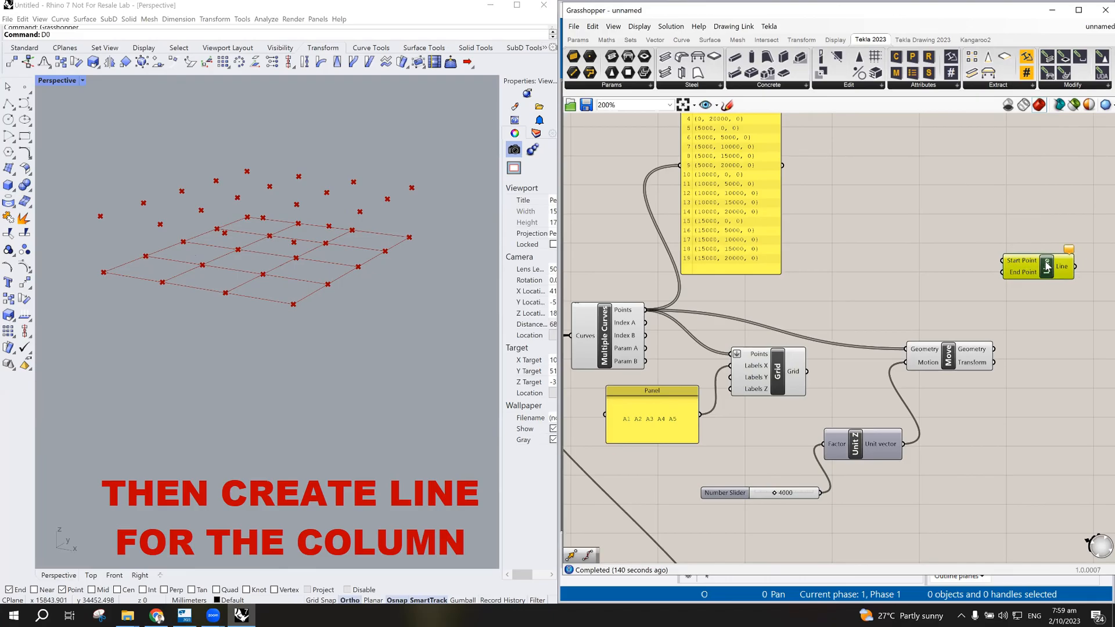
pyautogui.moveTo(645, 309); pyautogui.dragTo(1003, 261)
pyautogui.moveTo(993, 349); pyautogui.dragTo(1002, 272)
# - Examine the vertical column lines above the grid in Rhino's Perspective viewport and the Line component's connections in Grasshopper
pyautogui.moveTo(331, 232); pyautogui.dragTo(294, 278, button='right')
pyautogui.scroll(-4, 435, 258)
pyautogui.scroll(6, 275, 226)
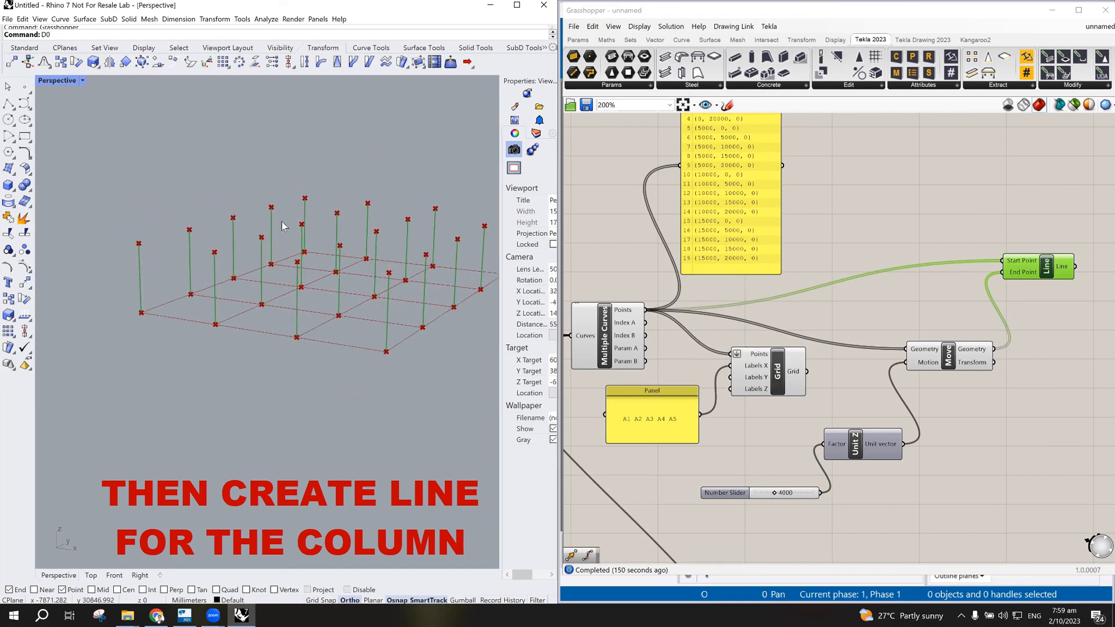
pyautogui.scroll(-1, 987, 253)
pyautogui.scroll(1, 1039, 274)
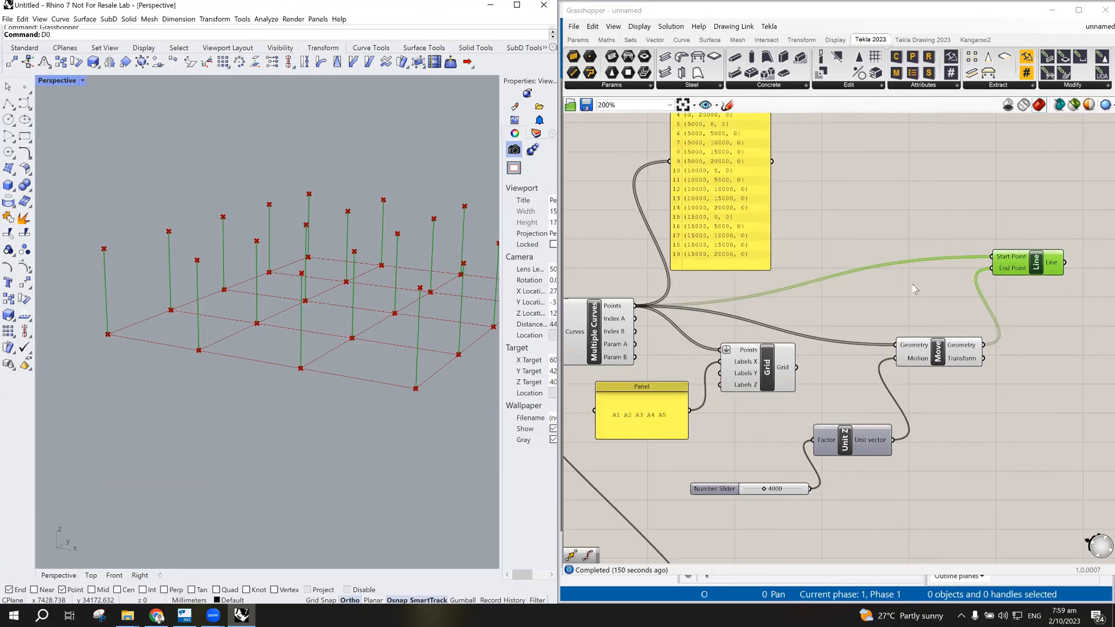
pyautogui.scroll(-2, 914, 289)
pyautogui.scroll(2, 1040, 300)
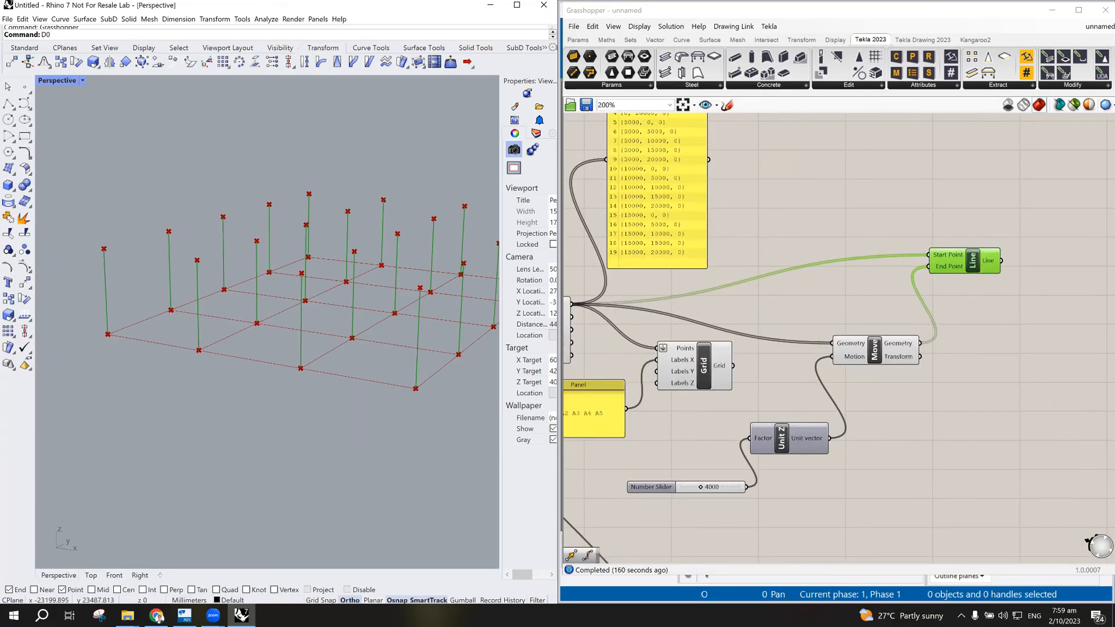
pyautogui.hotkey('alt', 'Tab')
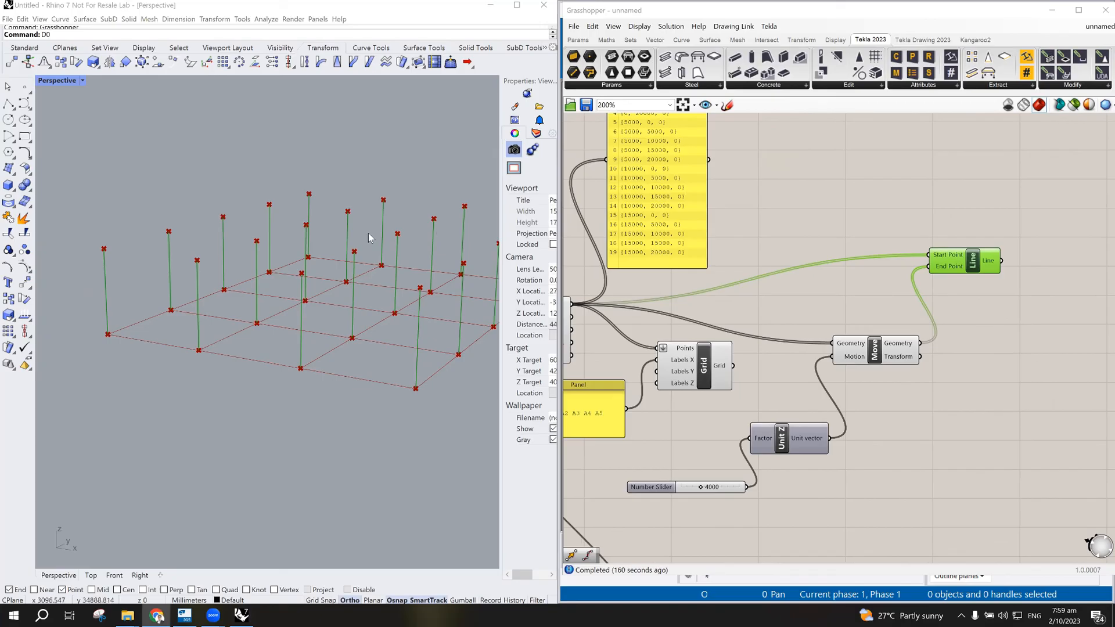
pyautogui.scroll(2, 369, 278)
pyautogui.scroll(-2, 366, 280)
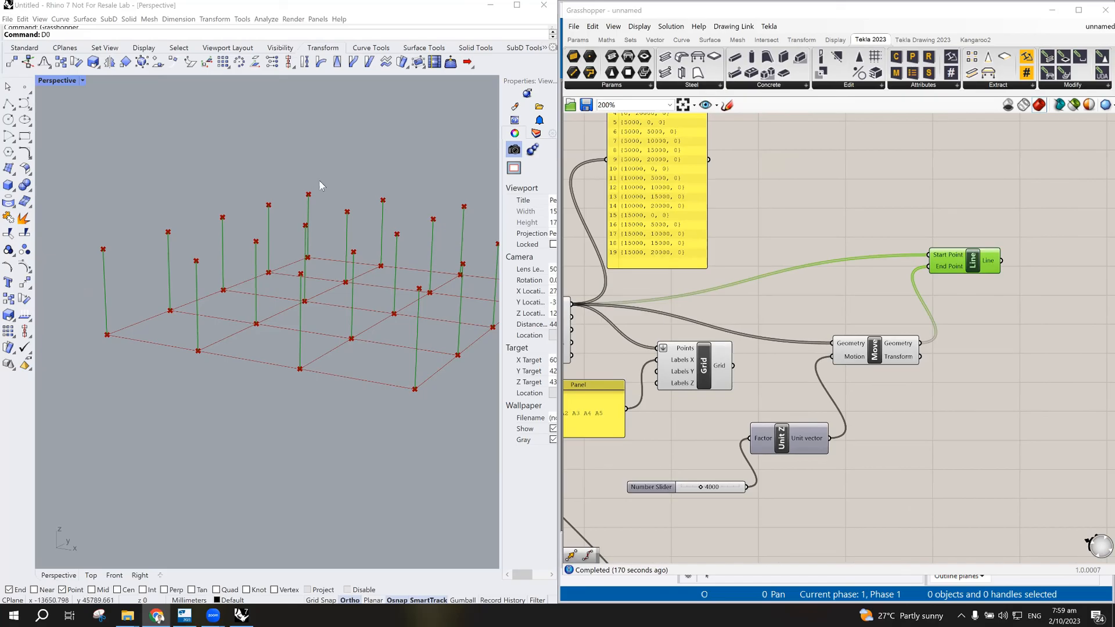
pyautogui.scroll(-3, 405, 292)
pyautogui.scroll(5, 443, 249)
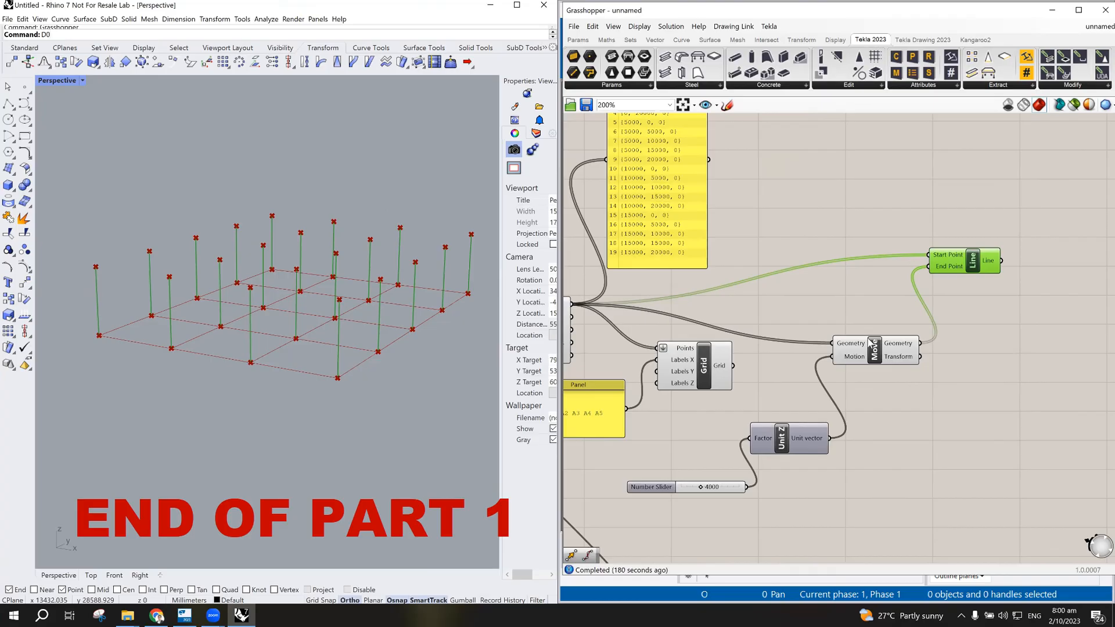
pyautogui.scroll(4, 1012, 267)
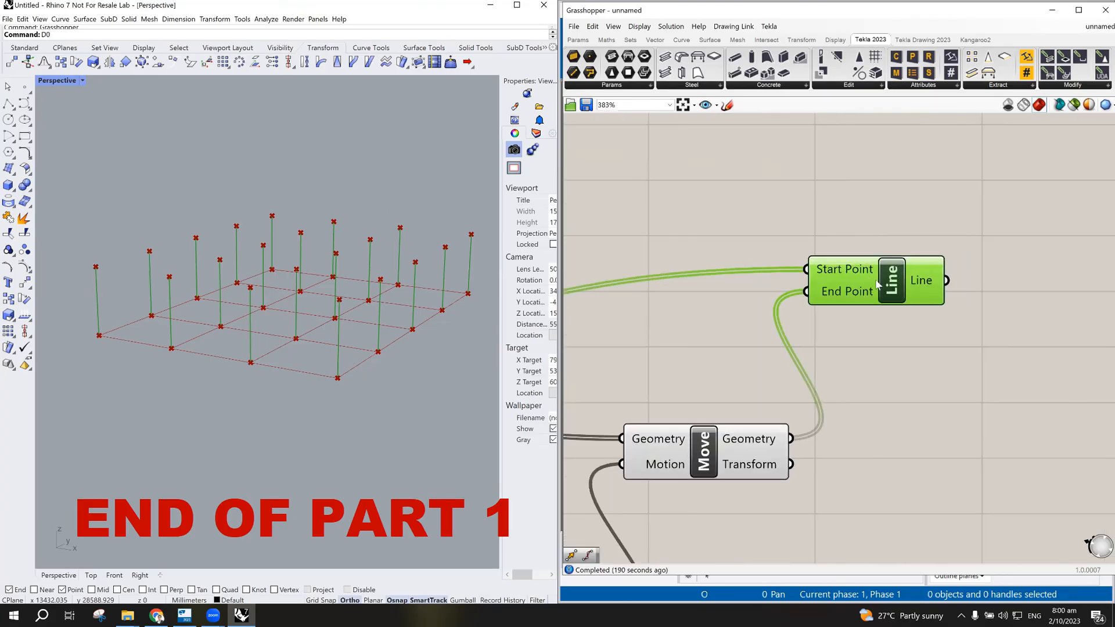